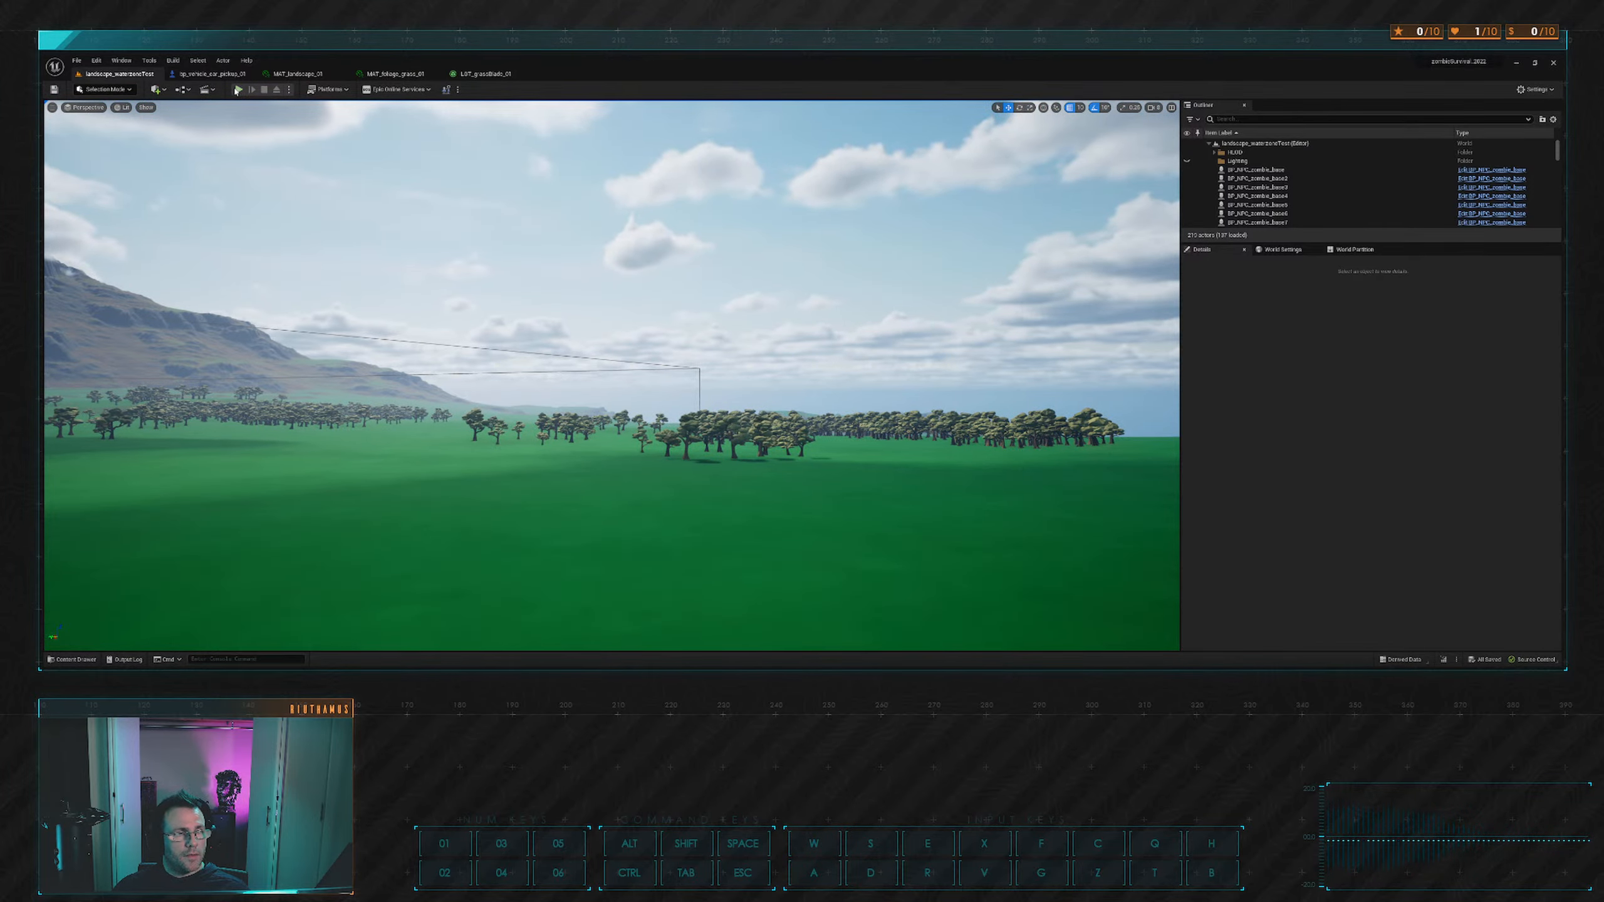
Play-test the level and run the character across the grassy field to examine the grass coverage and distant views.
click(238, 89)
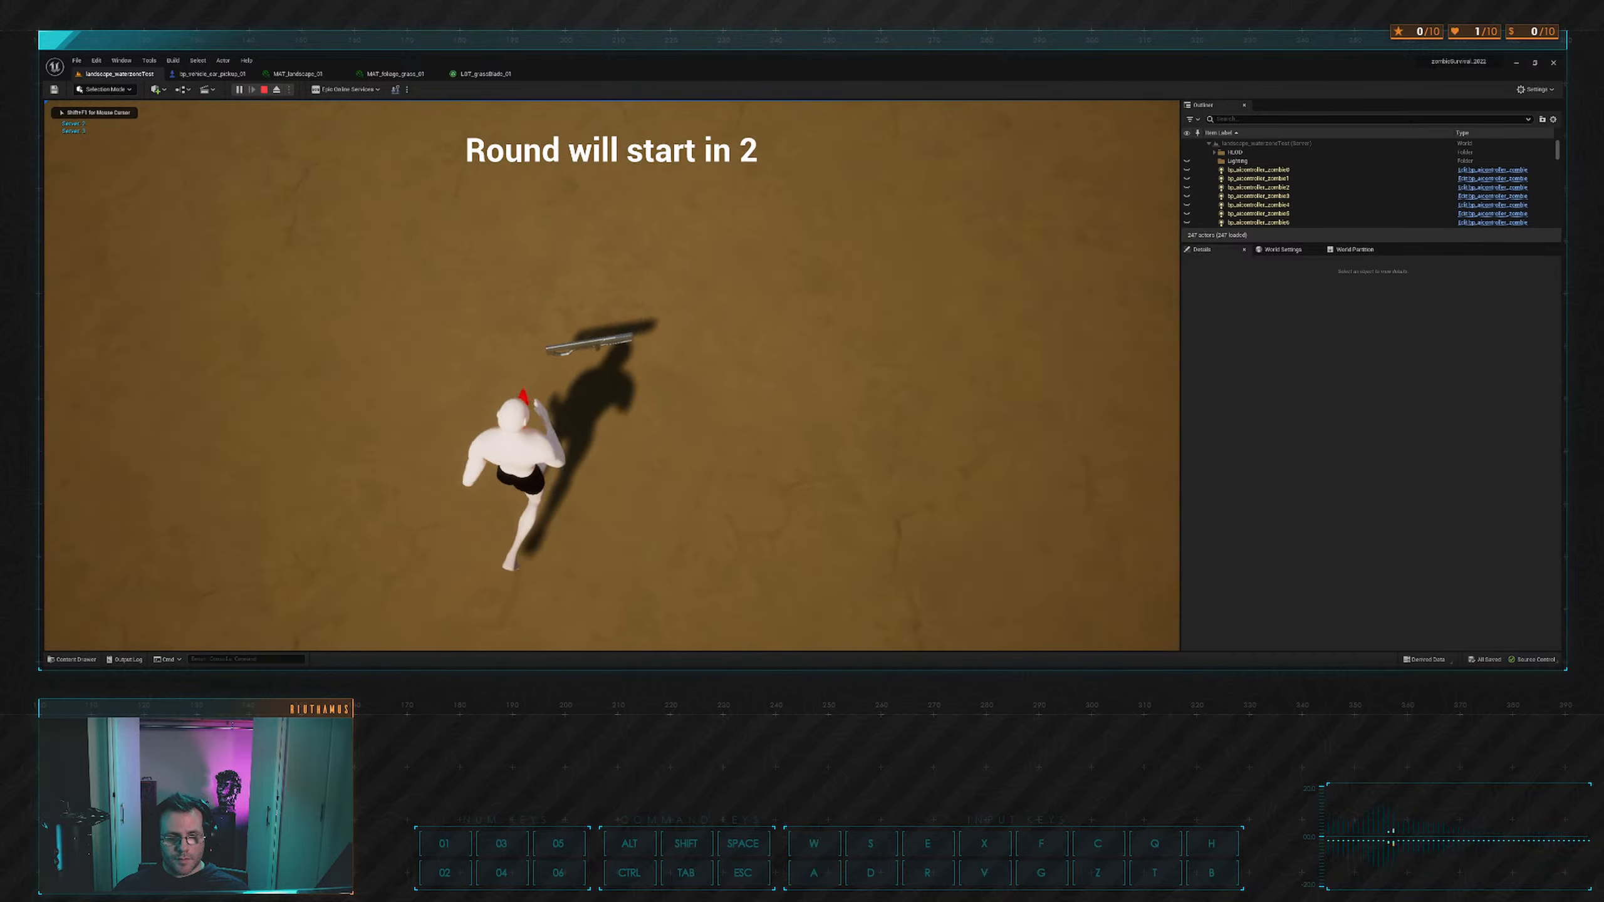
key(w)
key(a)
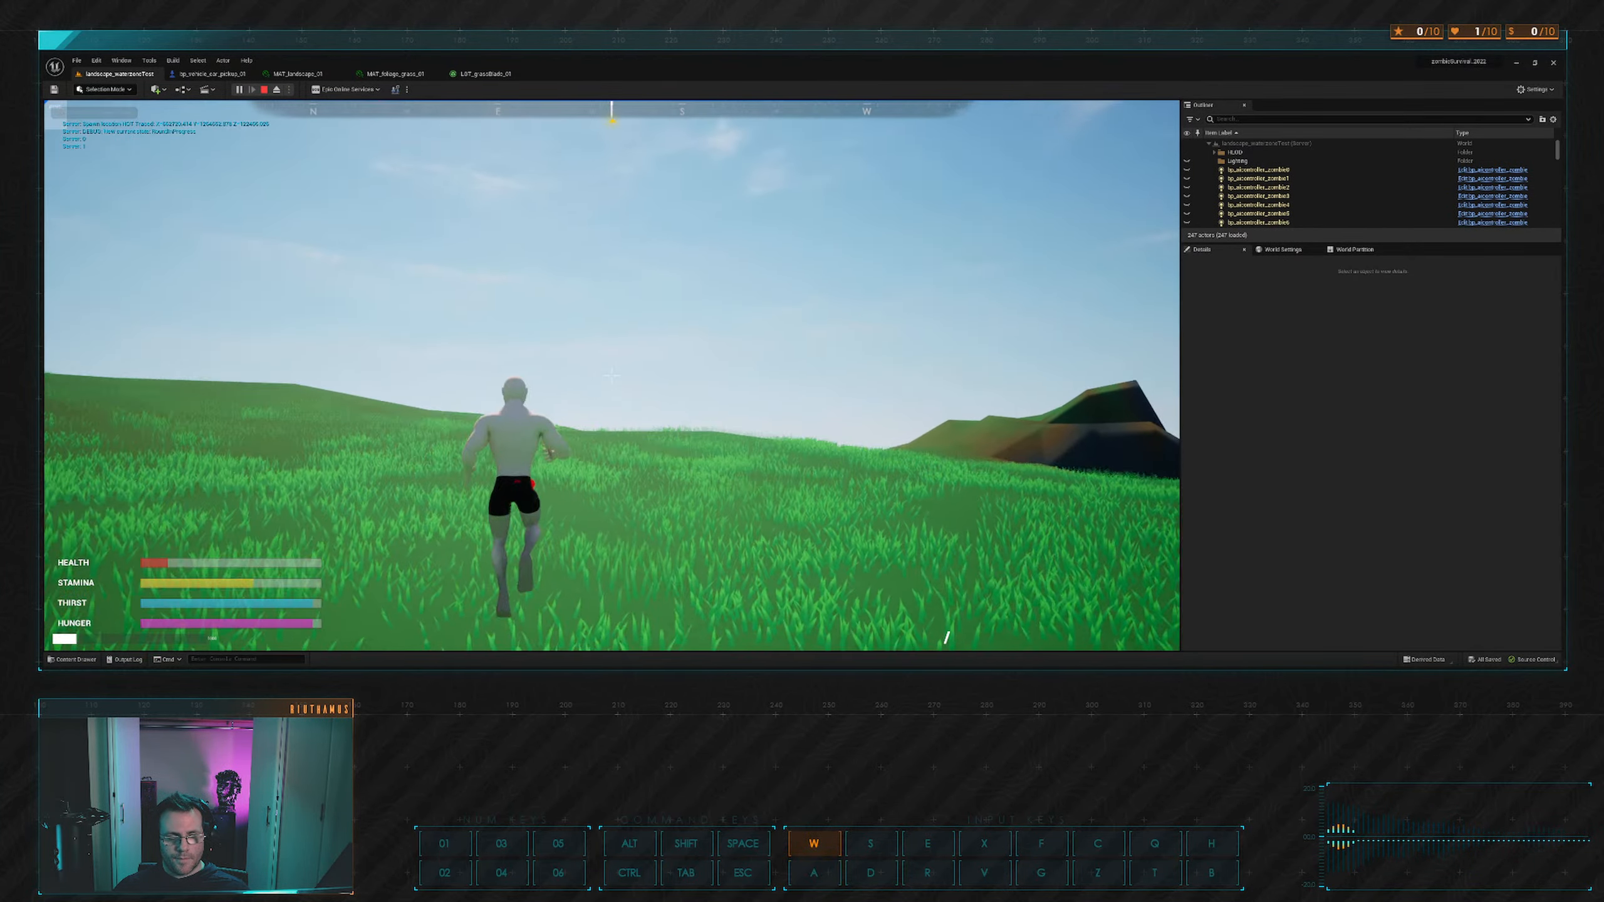
key(shift)
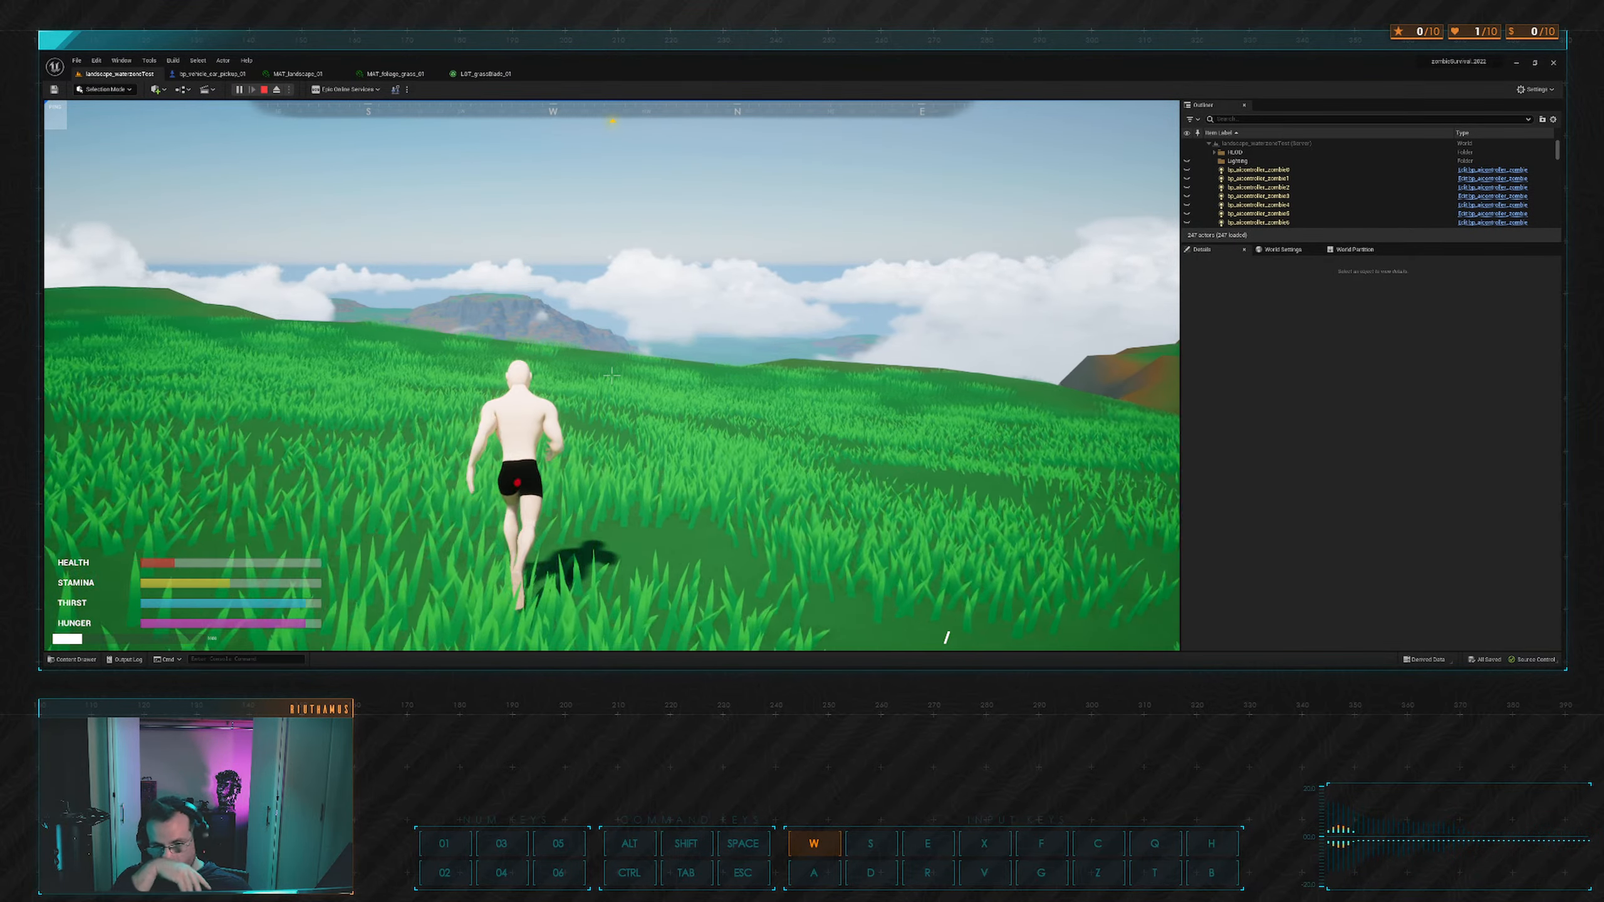
key(shift+F1)
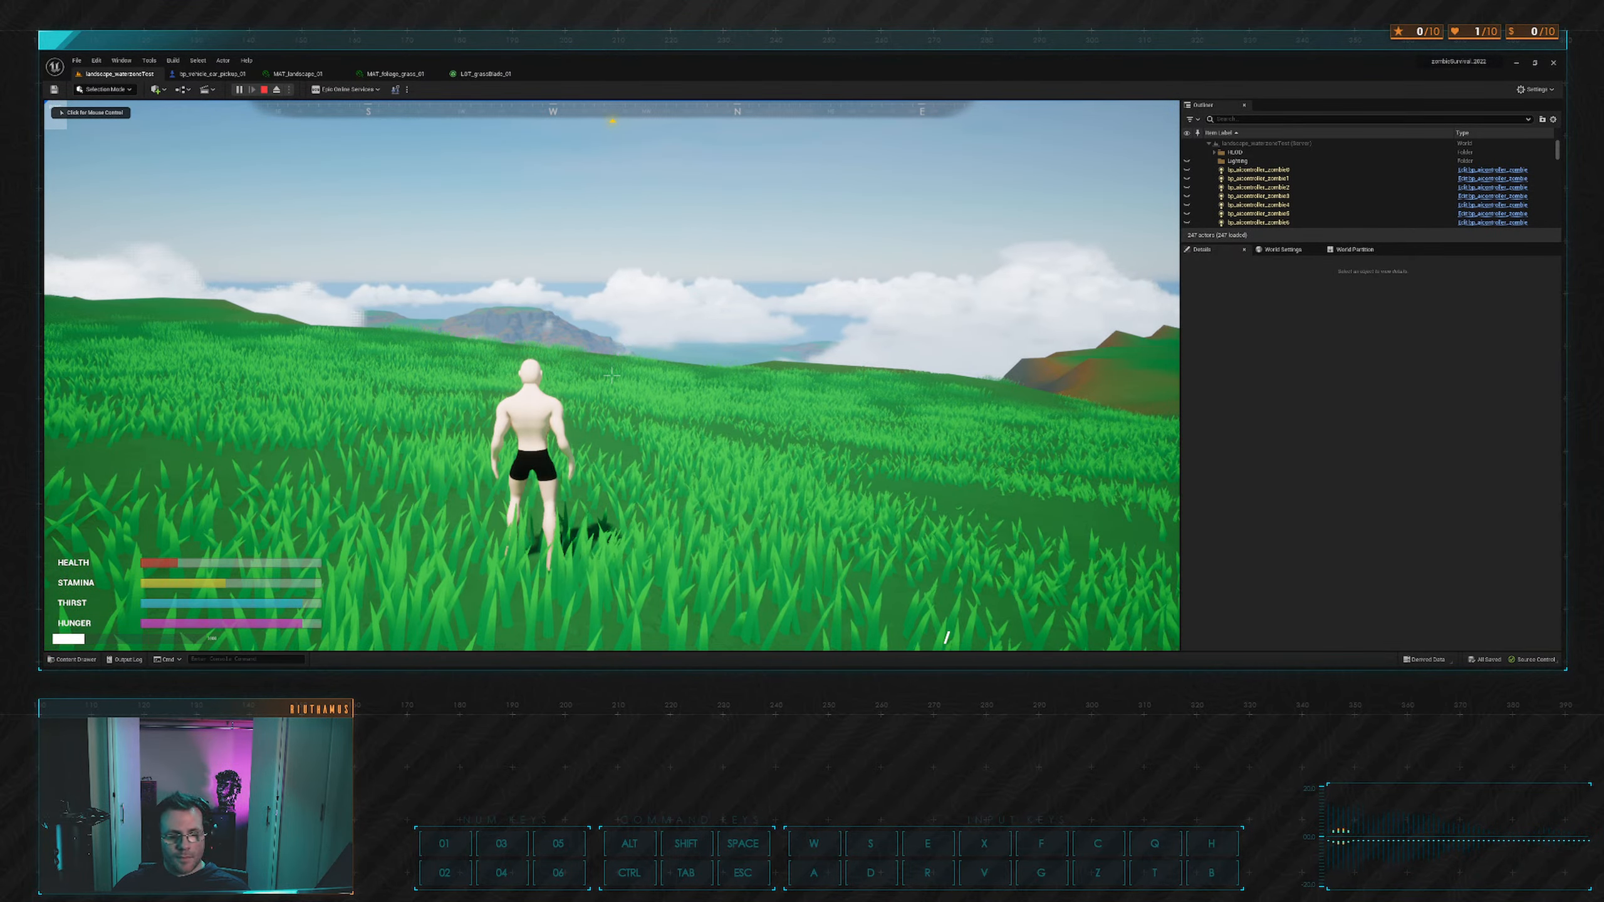
key(w)
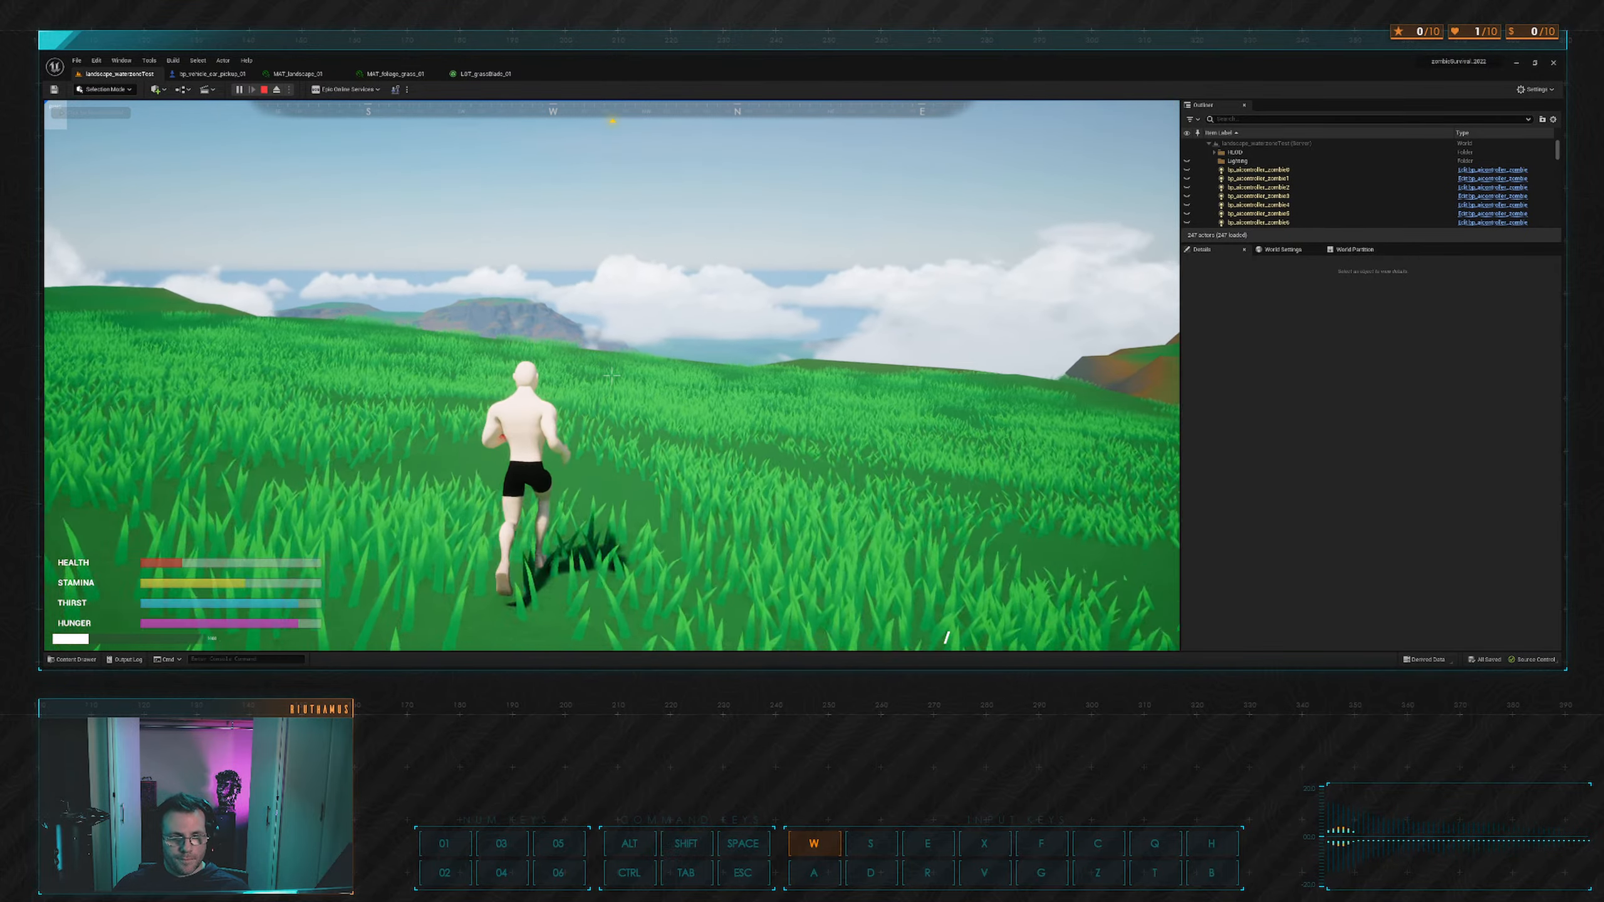
click(696, 119)
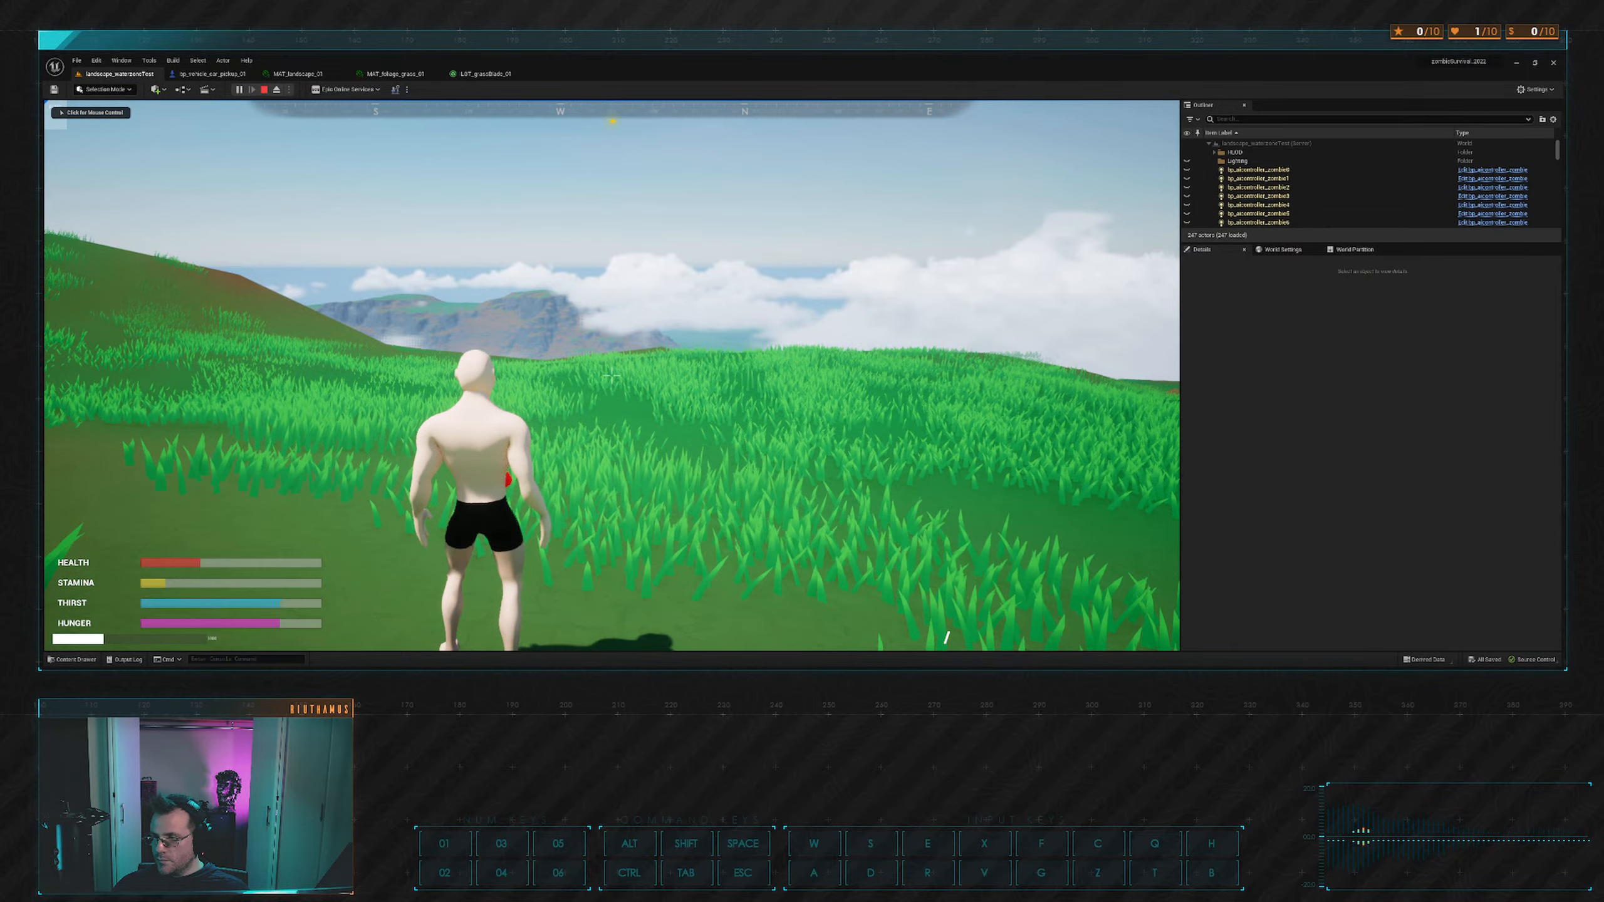
key(w)
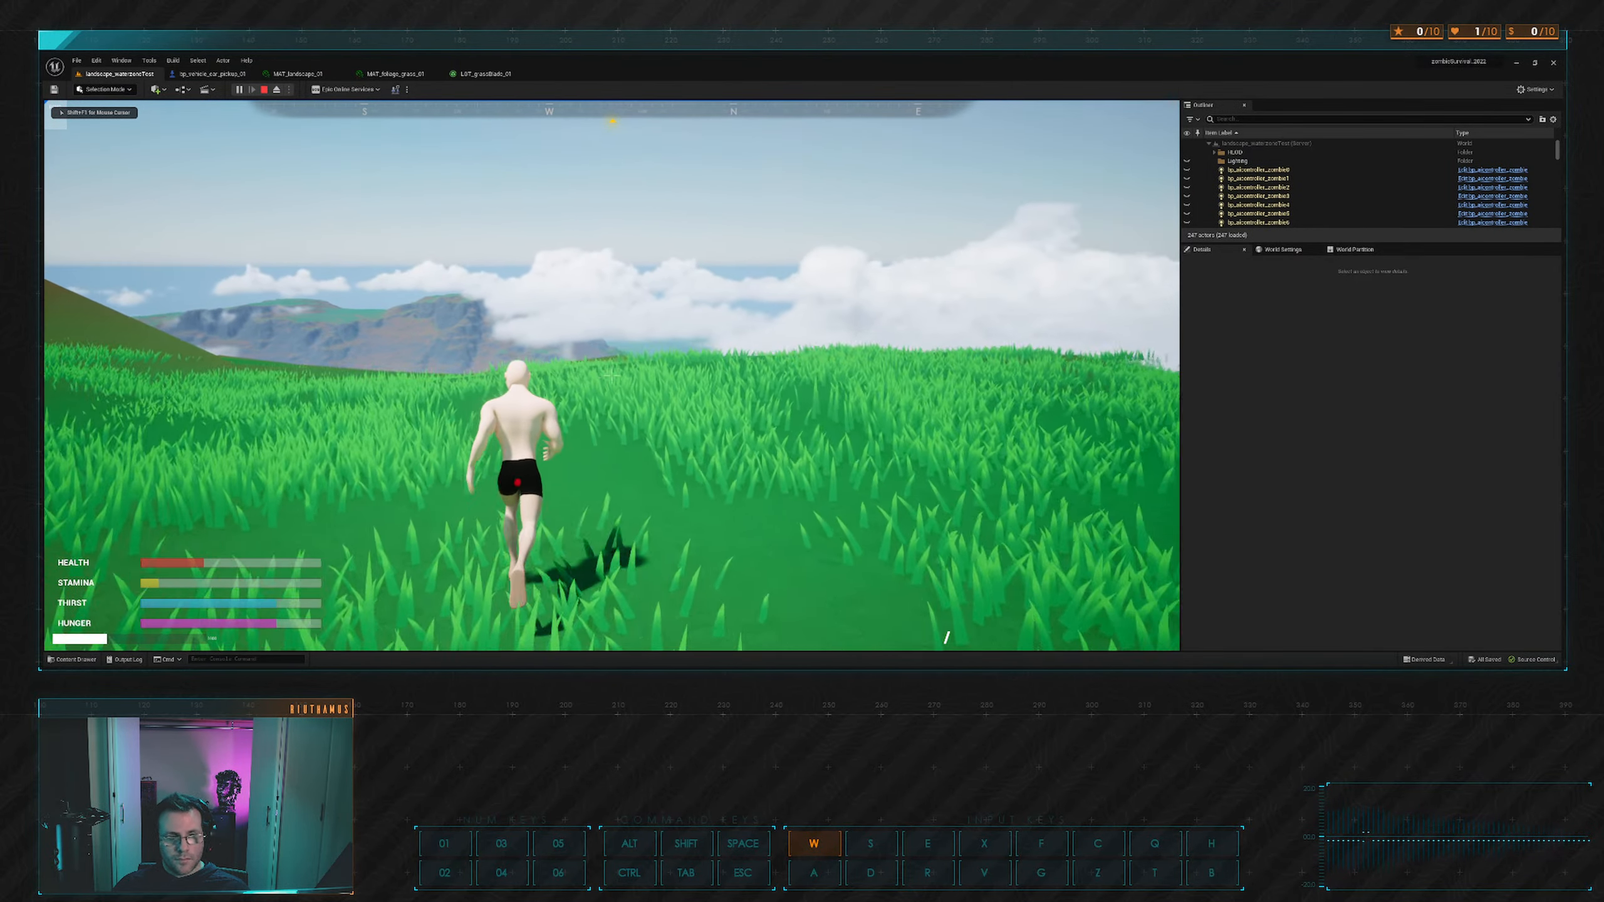
Move the character over the brown hills to check the transition between grass patches and bare ground.
key(space)
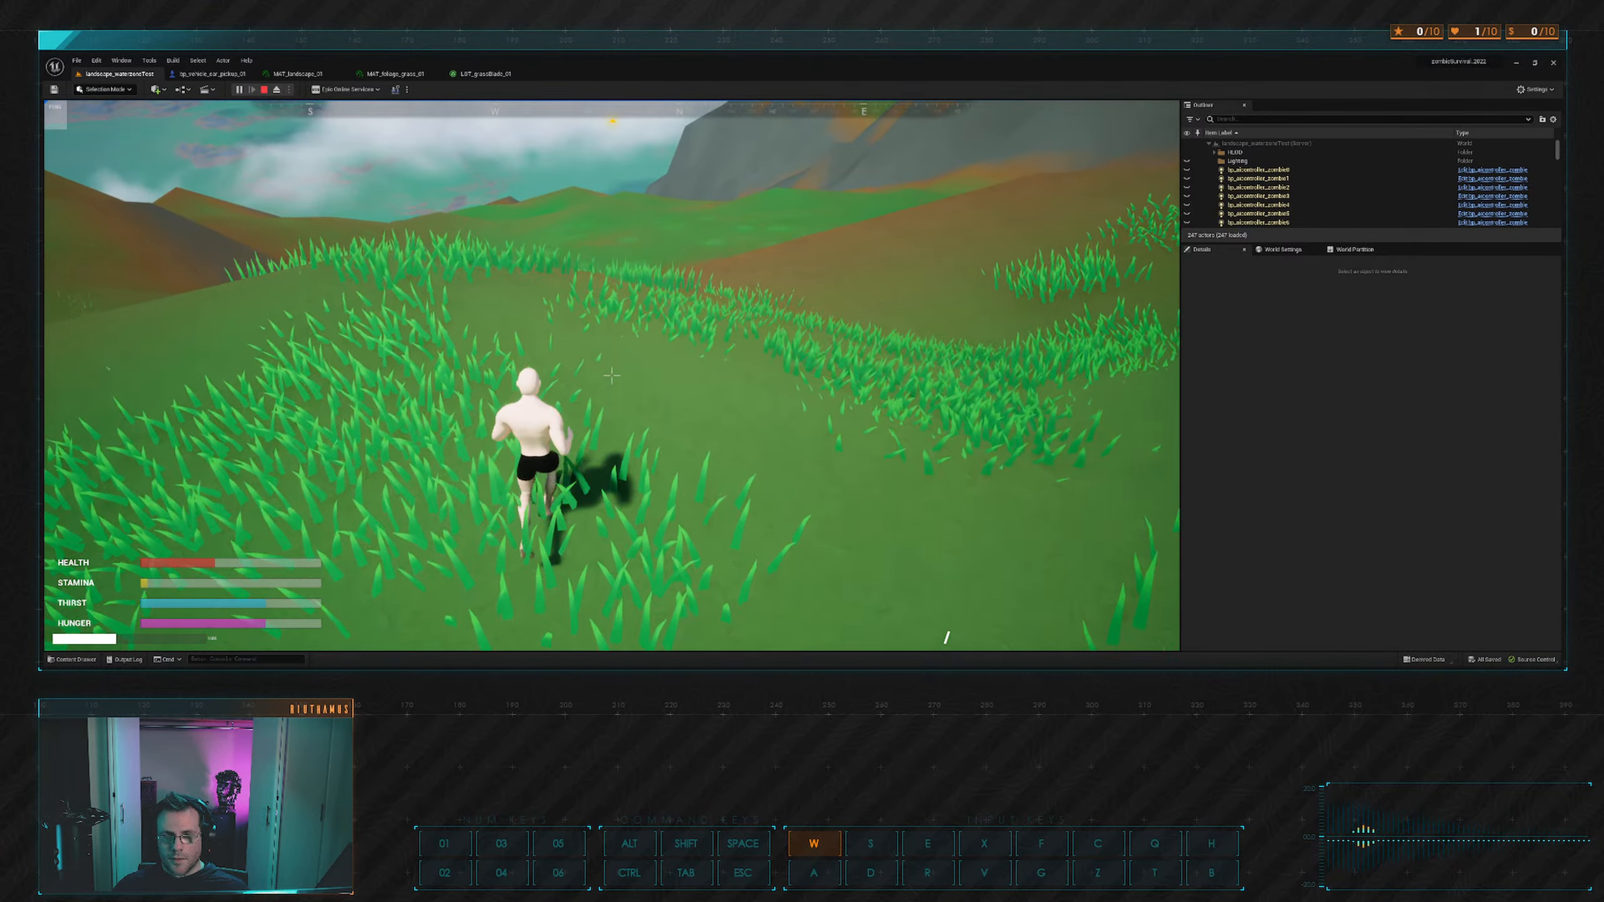
key(Tab)
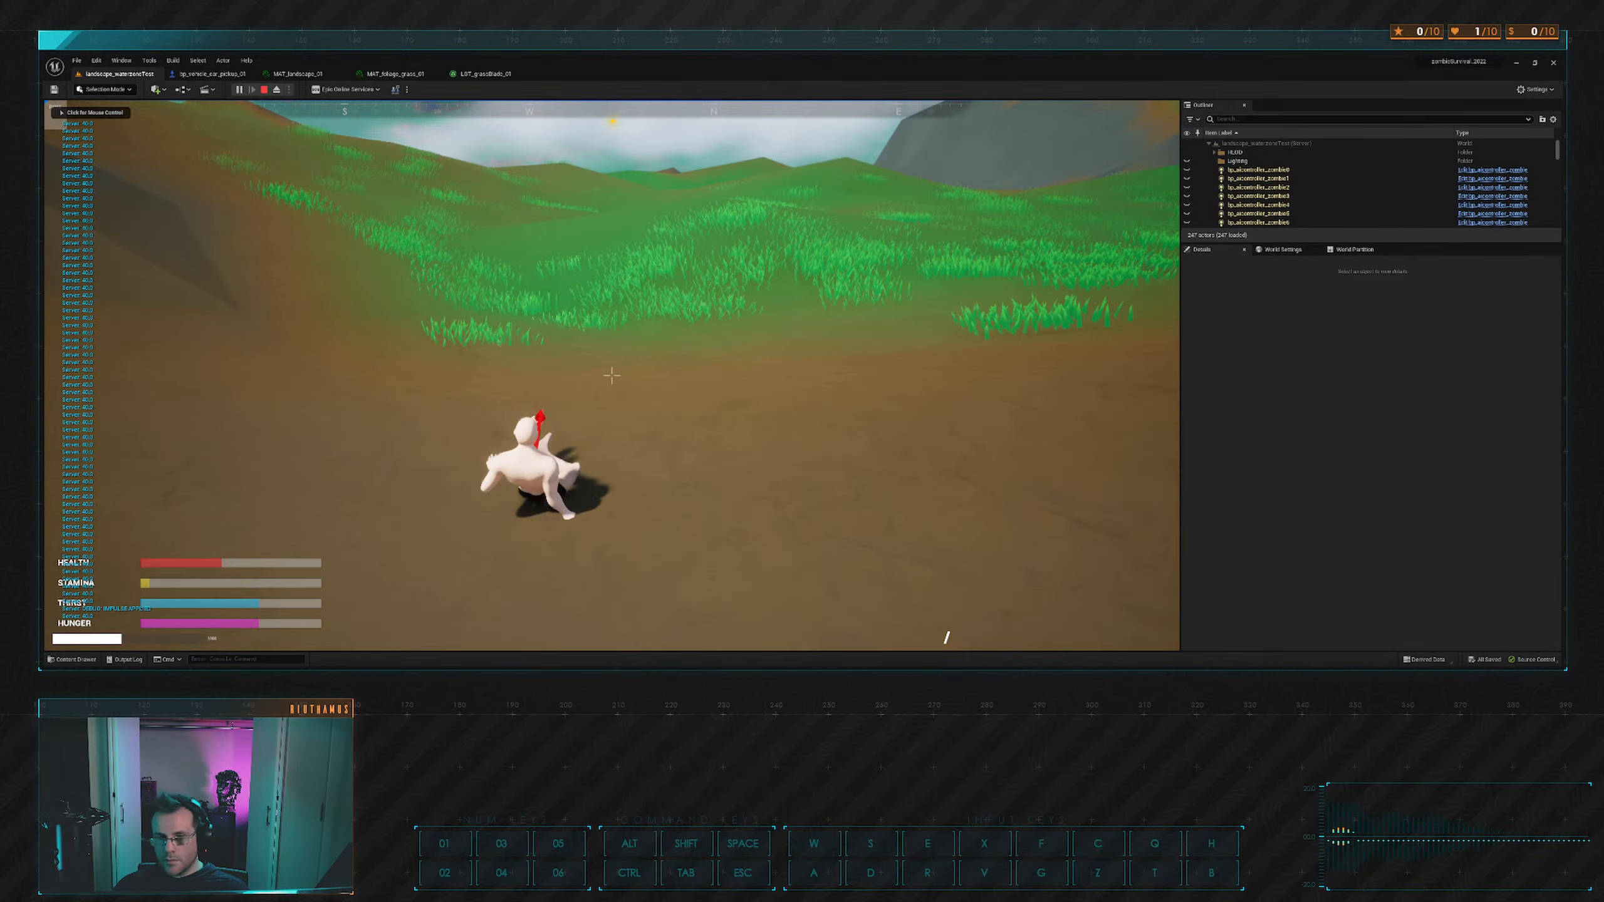
key(w)
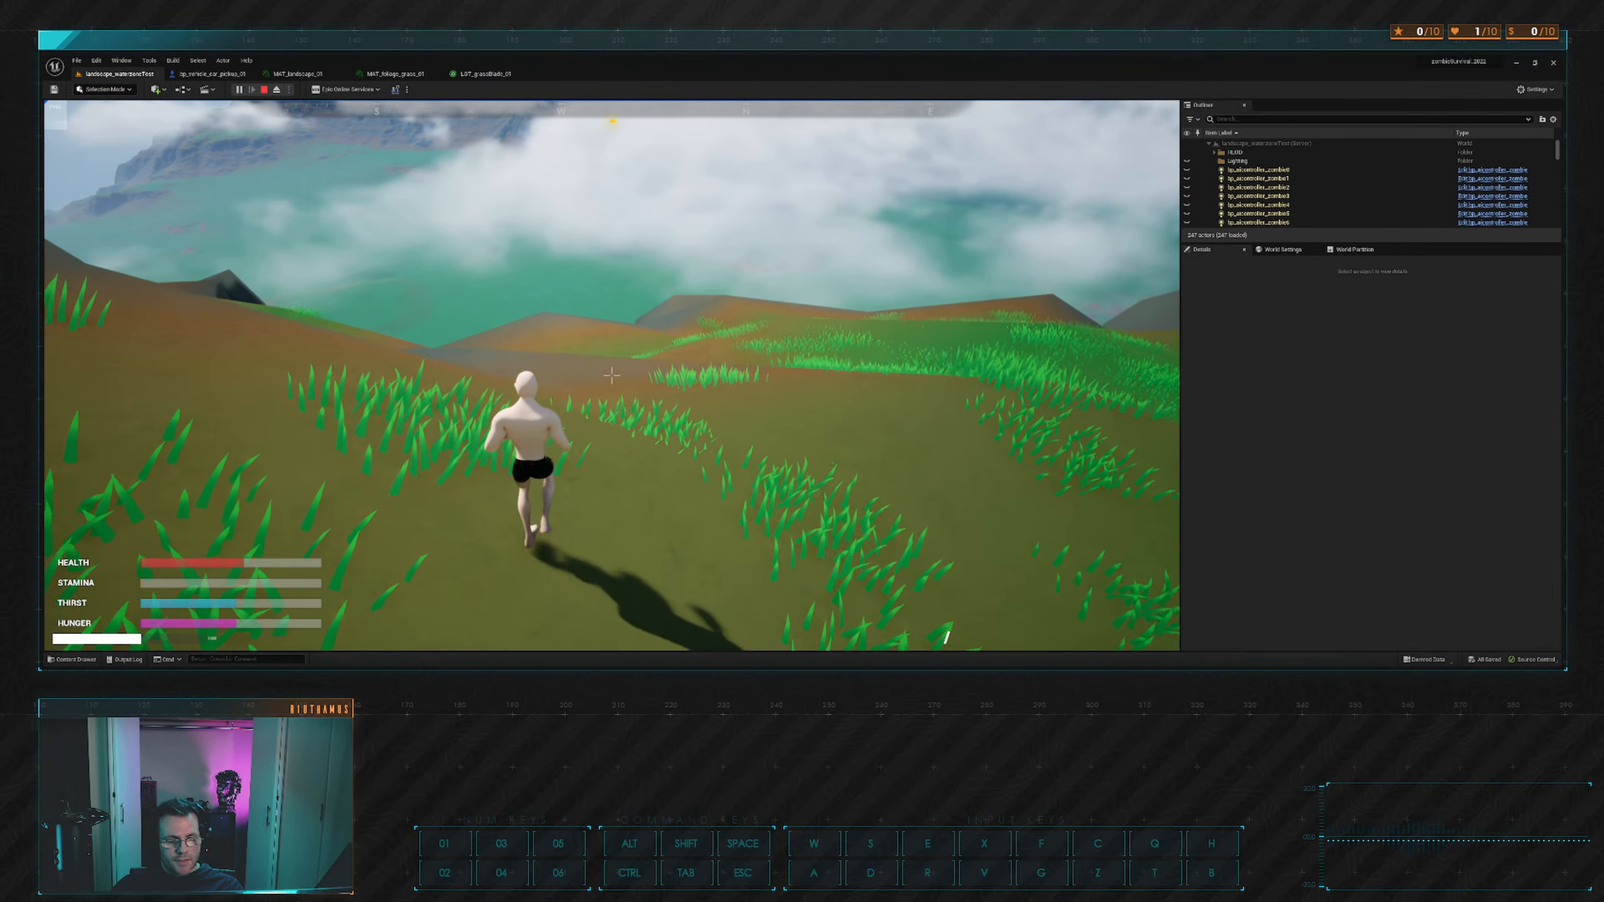
key(w)
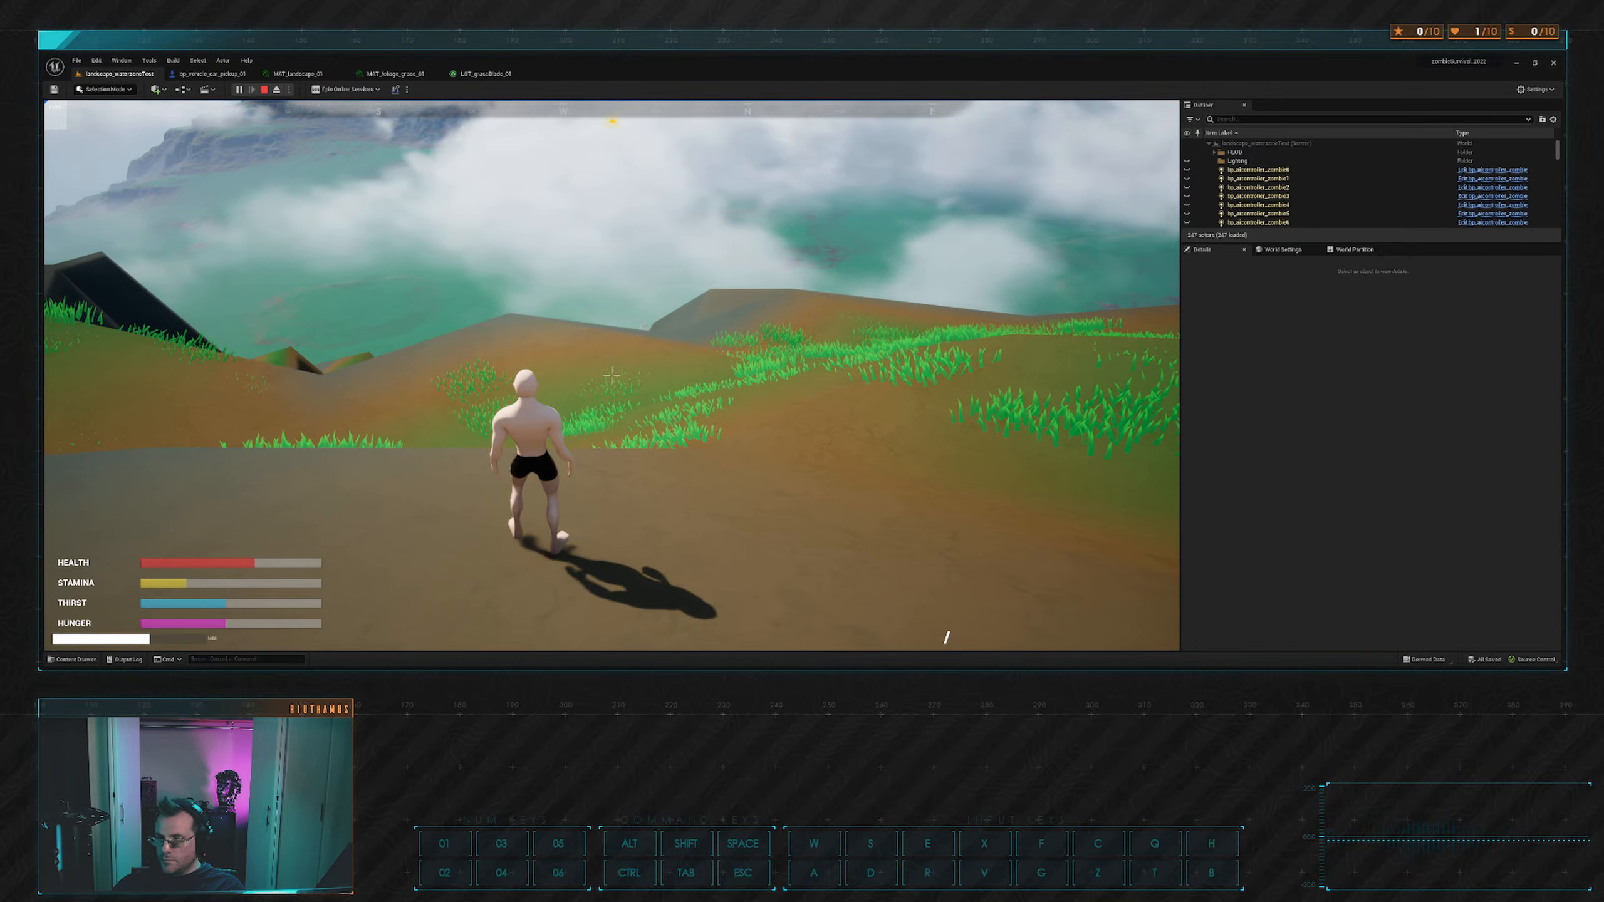
key(shift+F1)
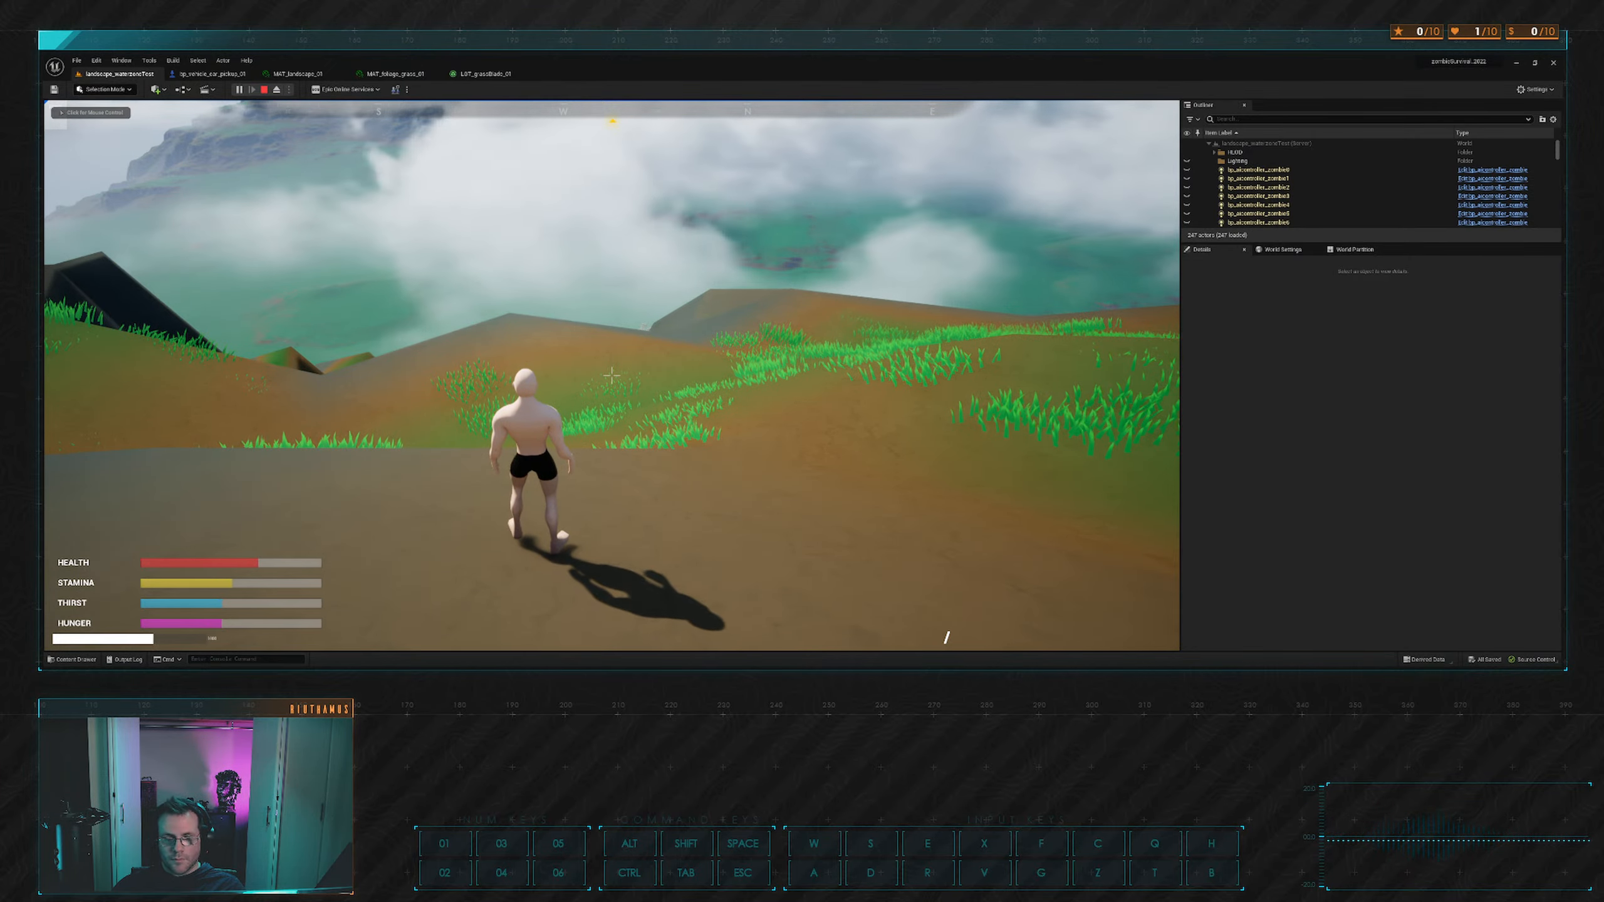
click(946, 636)
key(w)
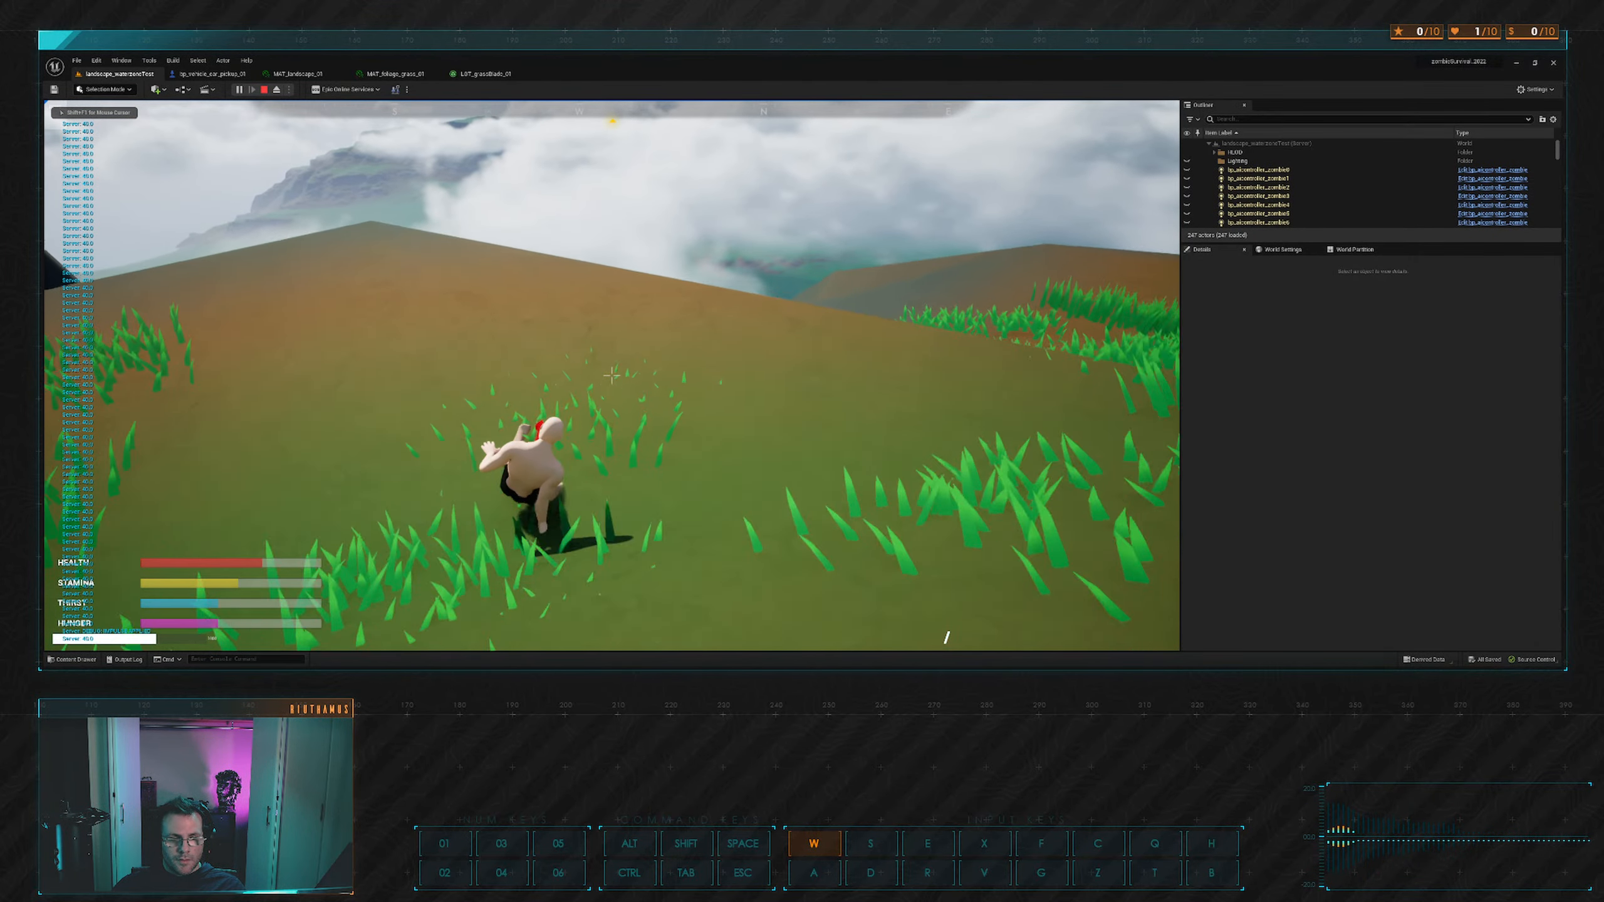
Take the character down the steep rocky slopes to inspect the cliffs and valley, and end the play test.
key(a)
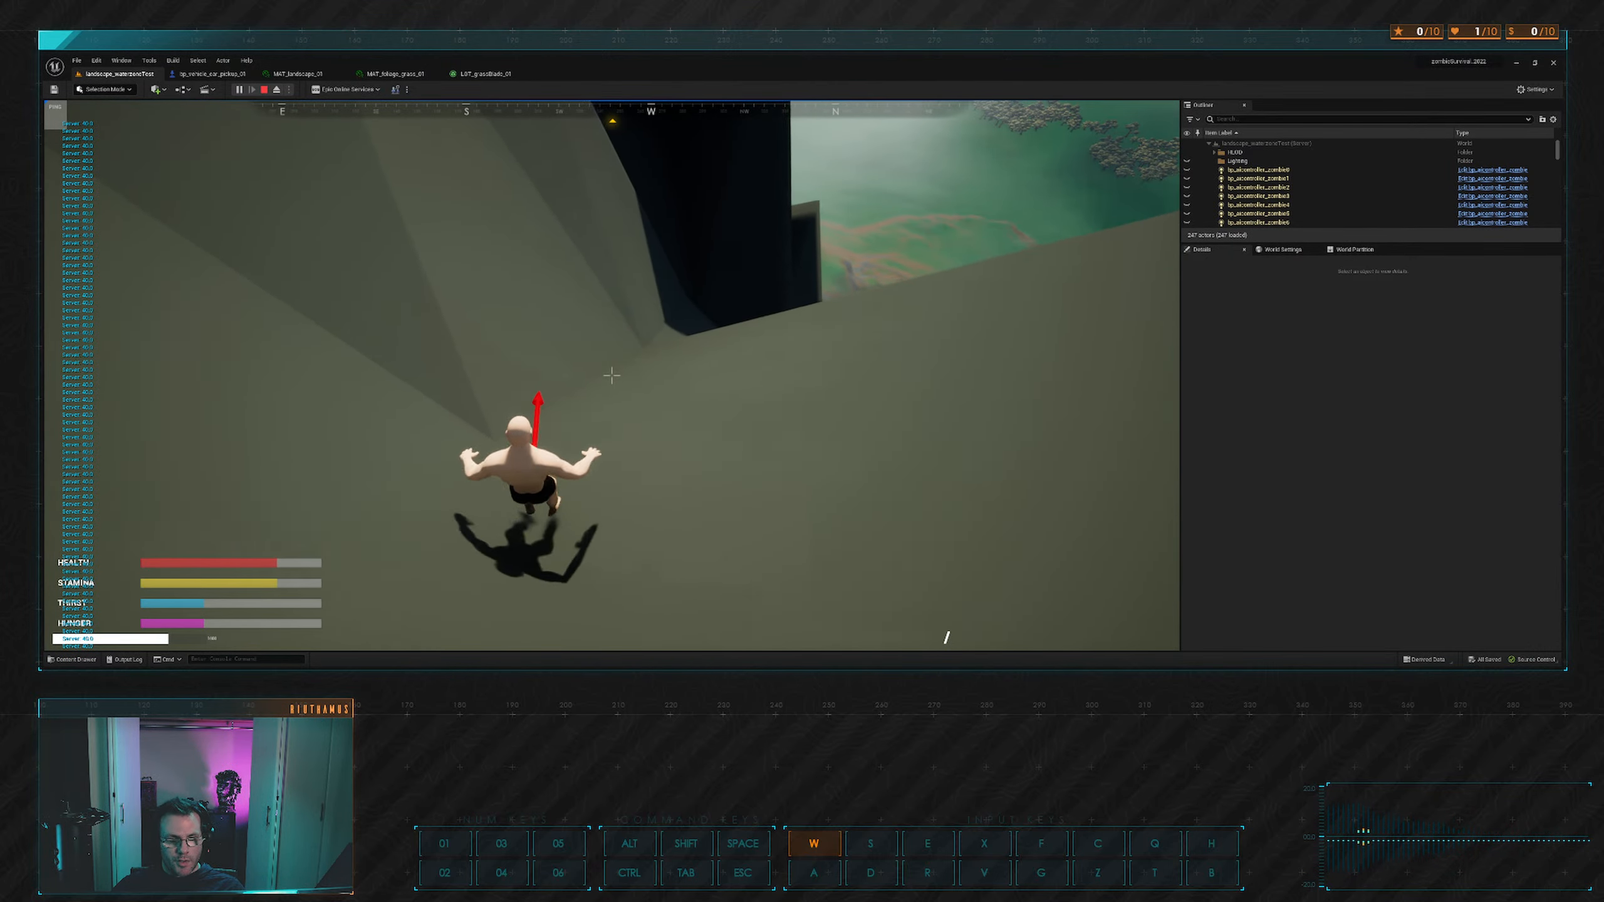
key(d)
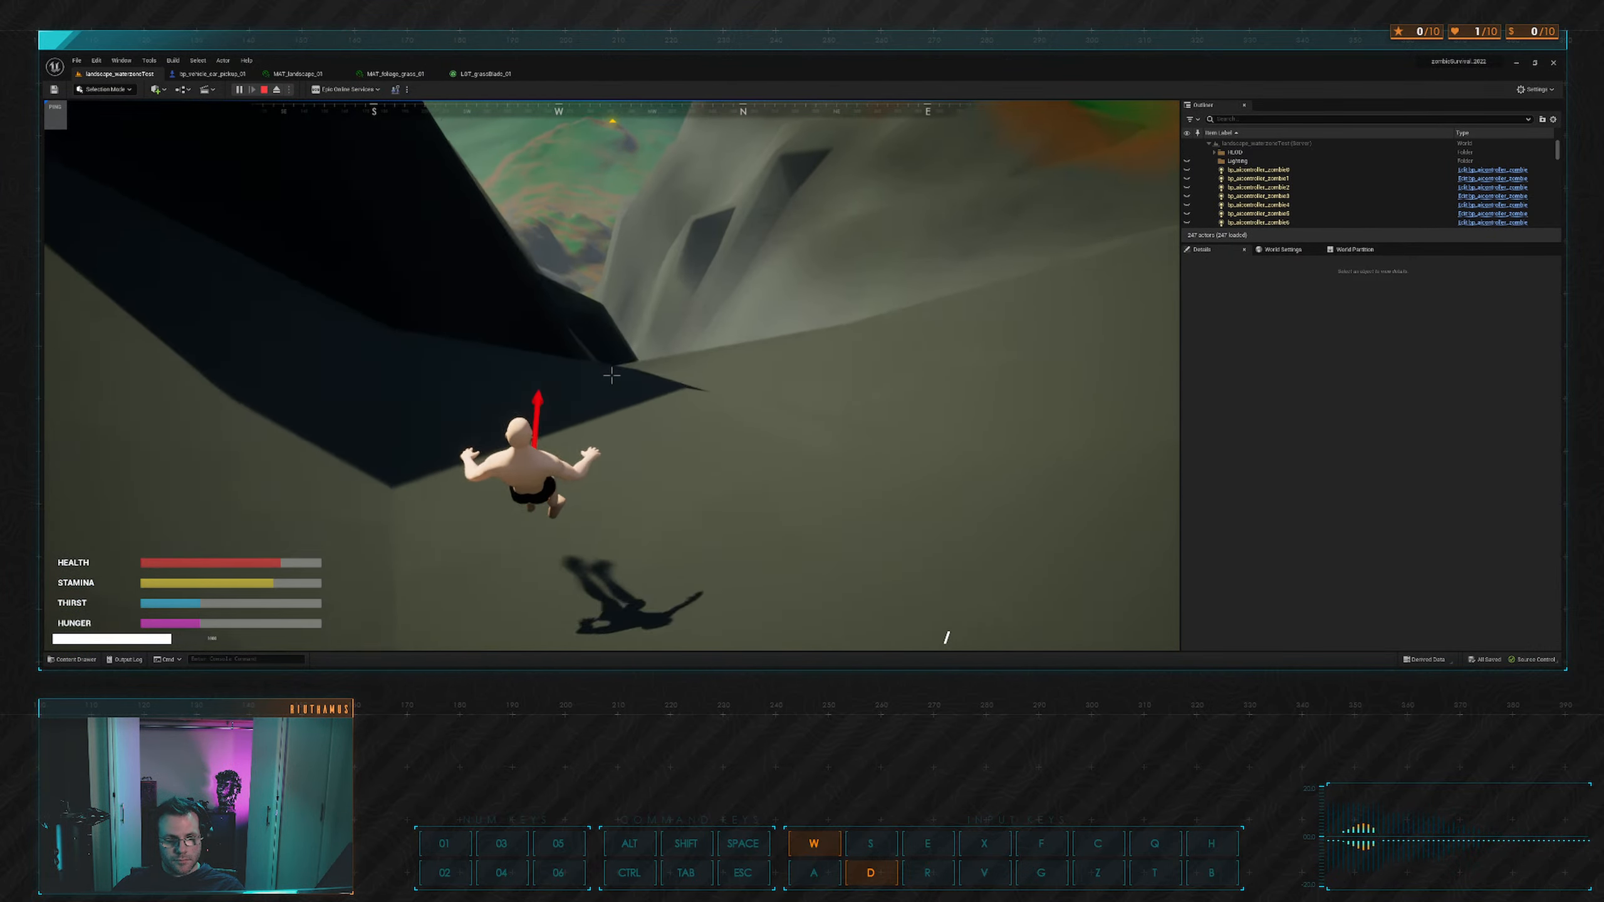
key(ctrl)
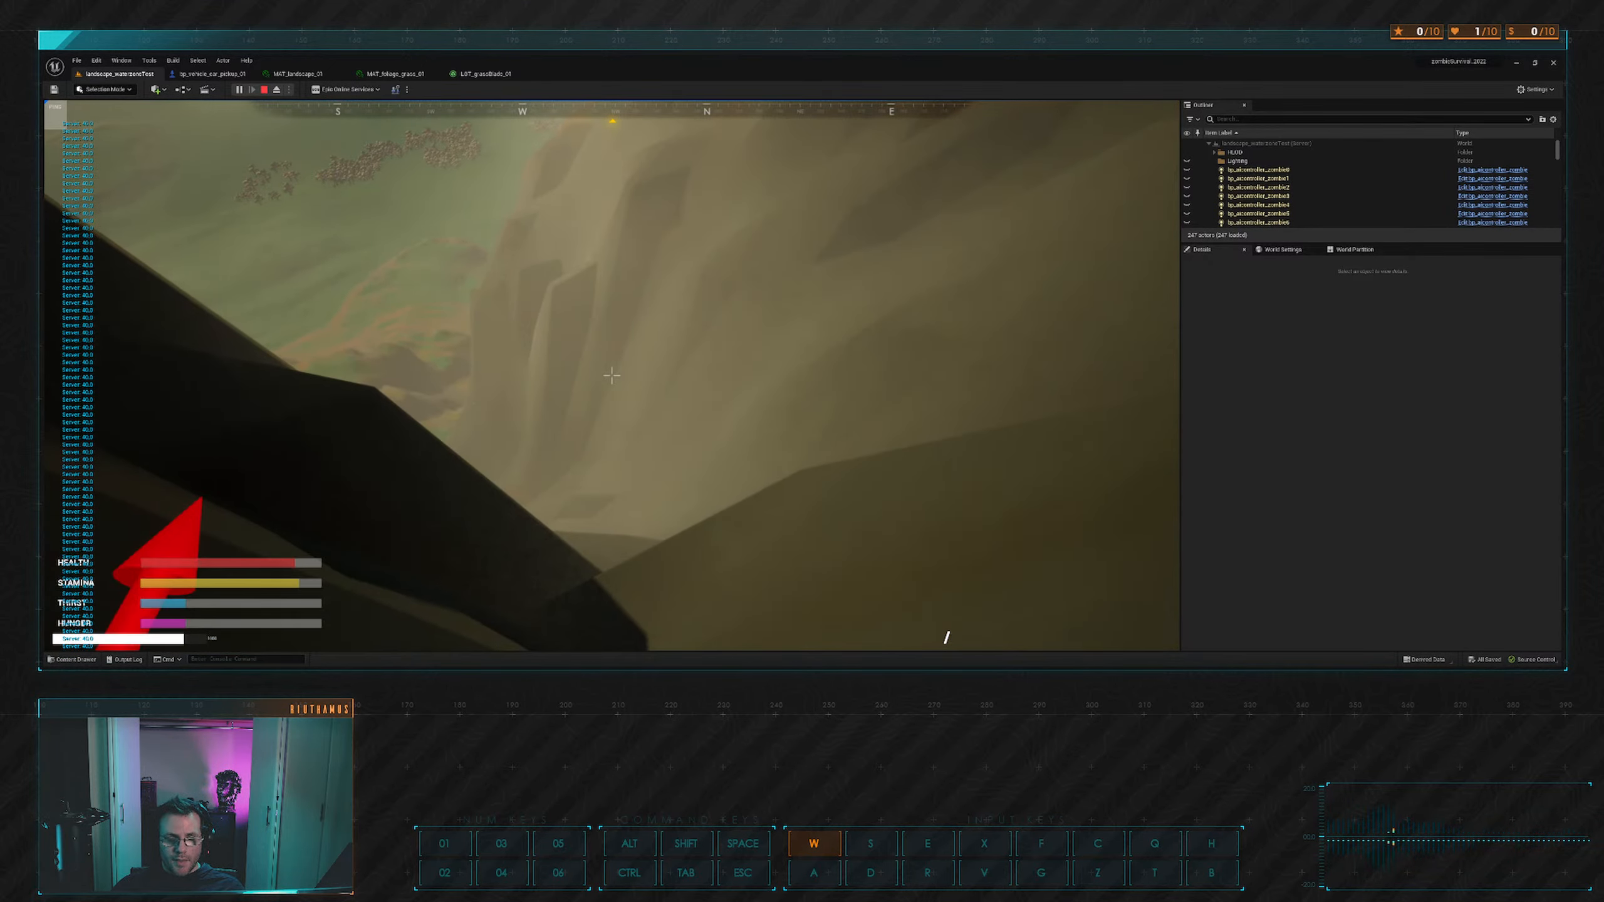
key(d)
key(a)
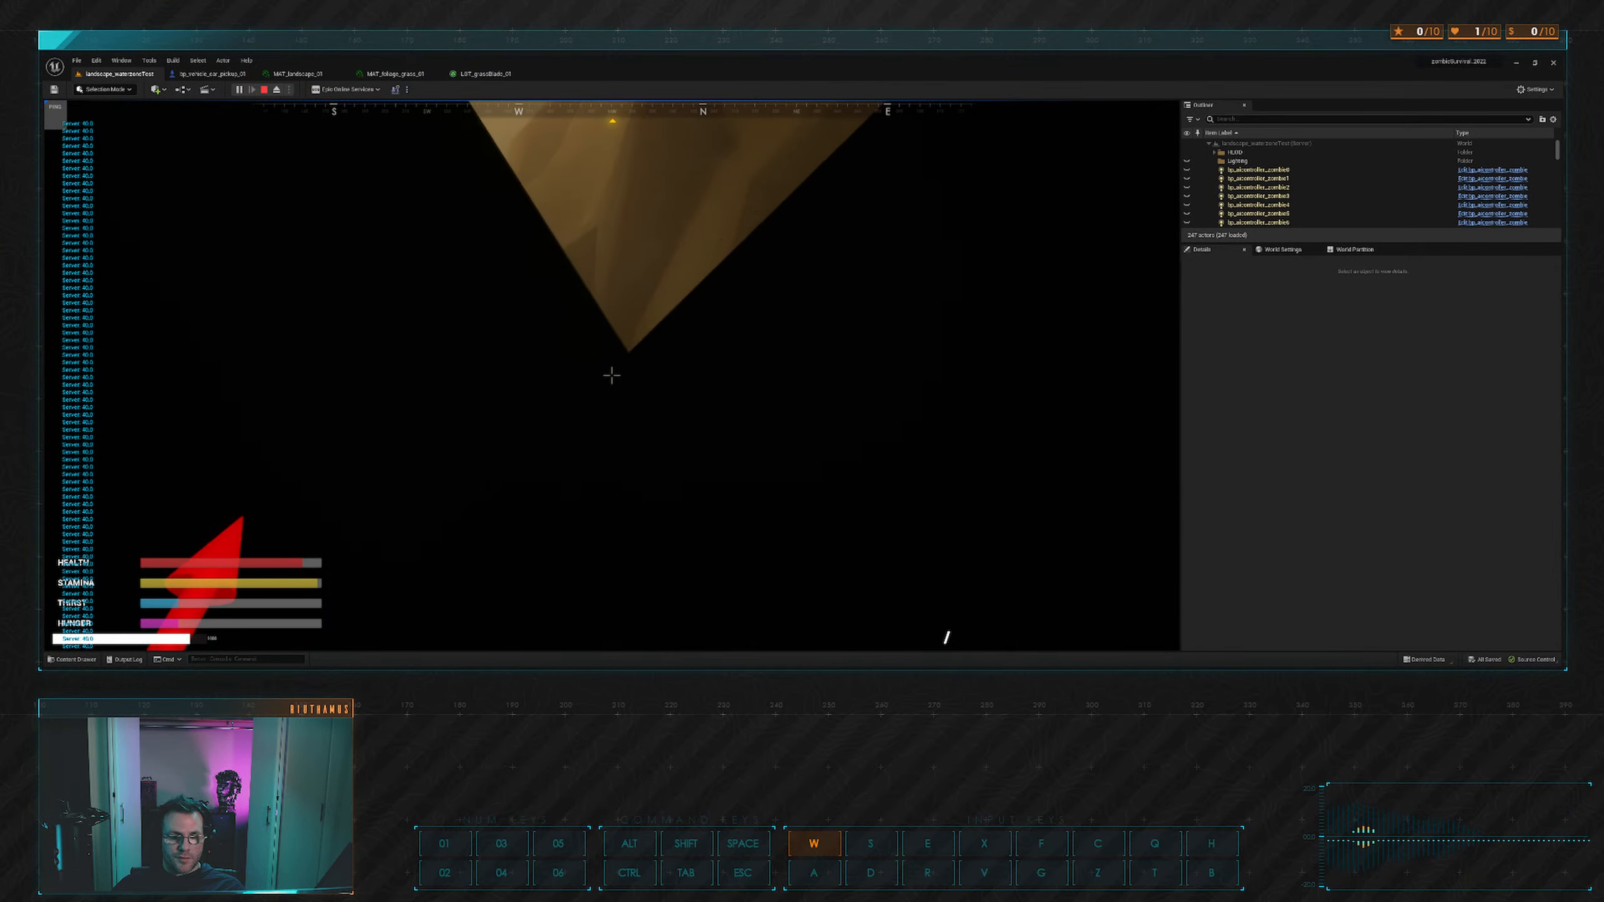
key(space)
key(d)
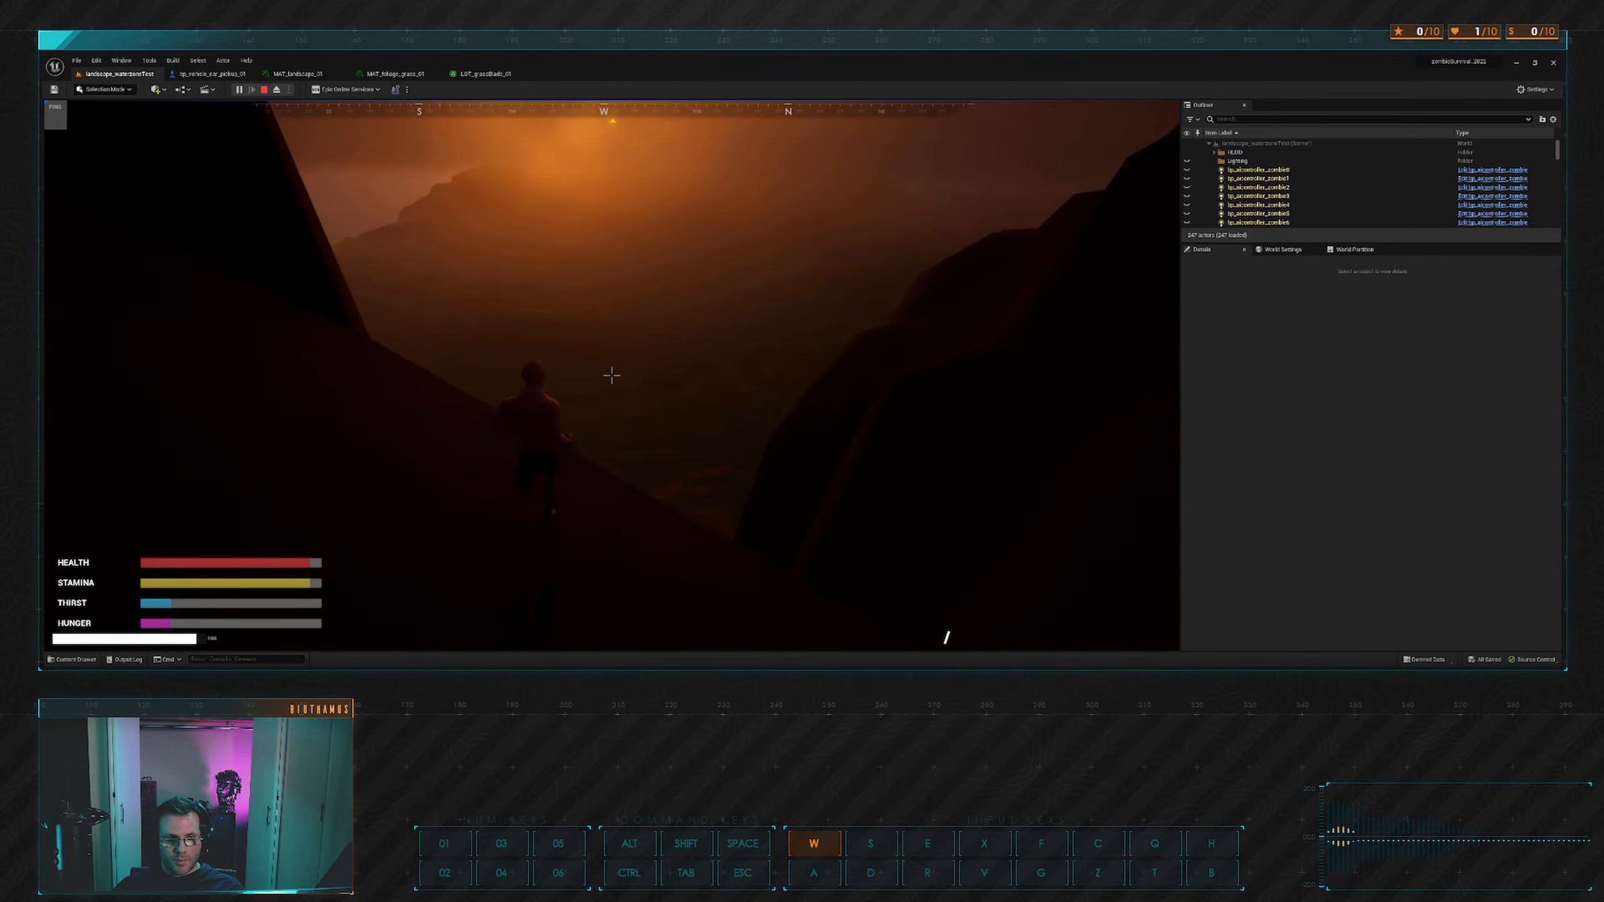
key(space)
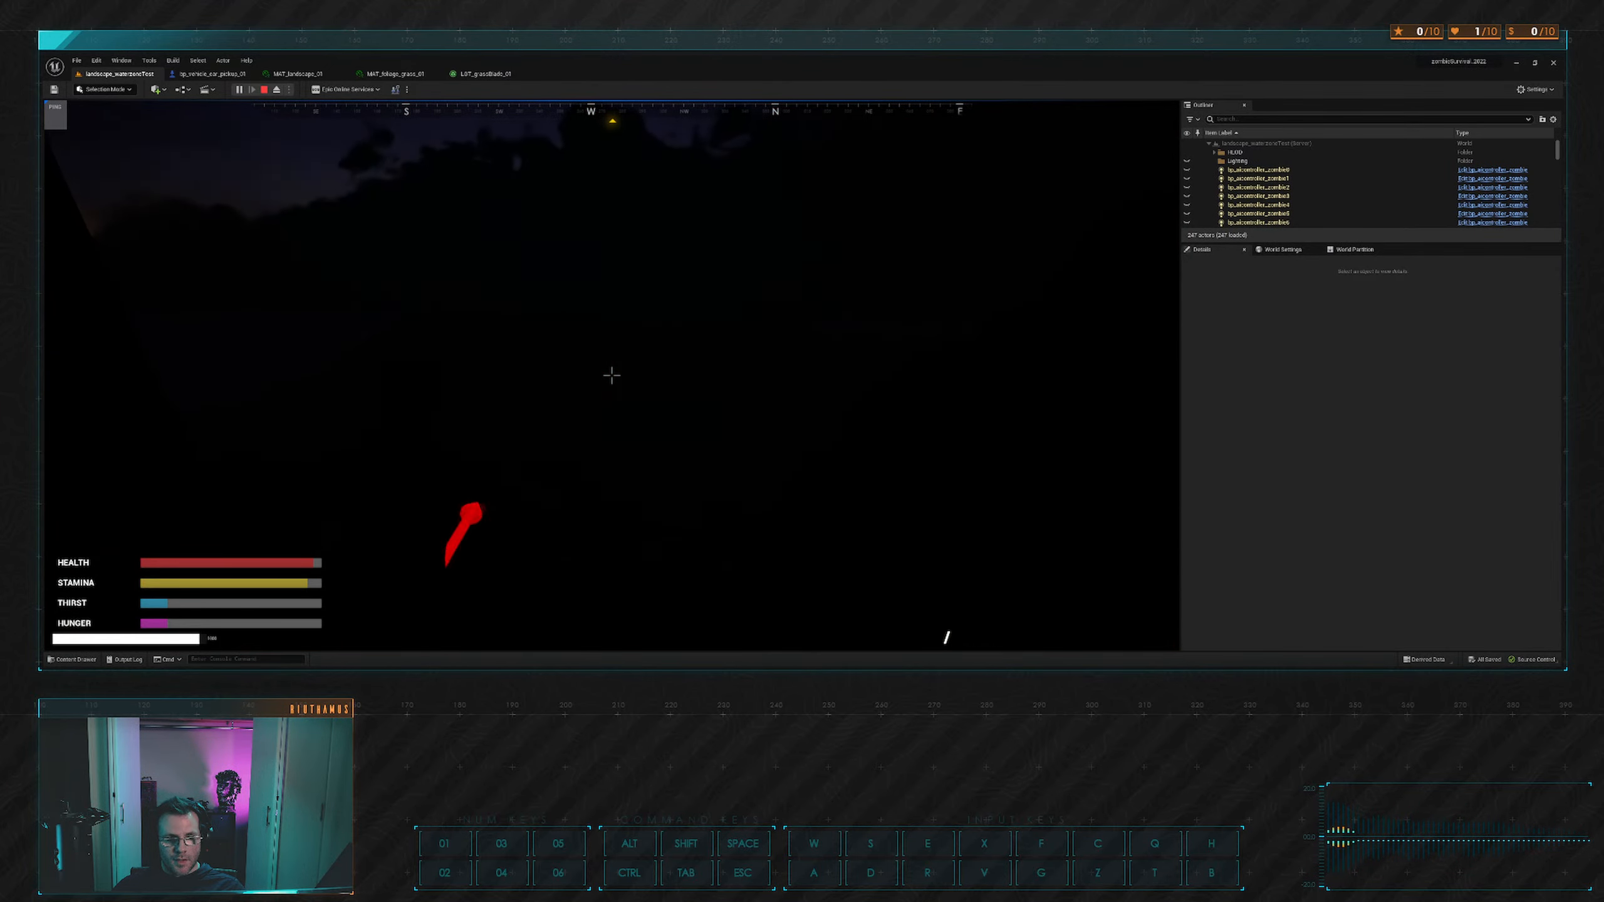
key(Escape)
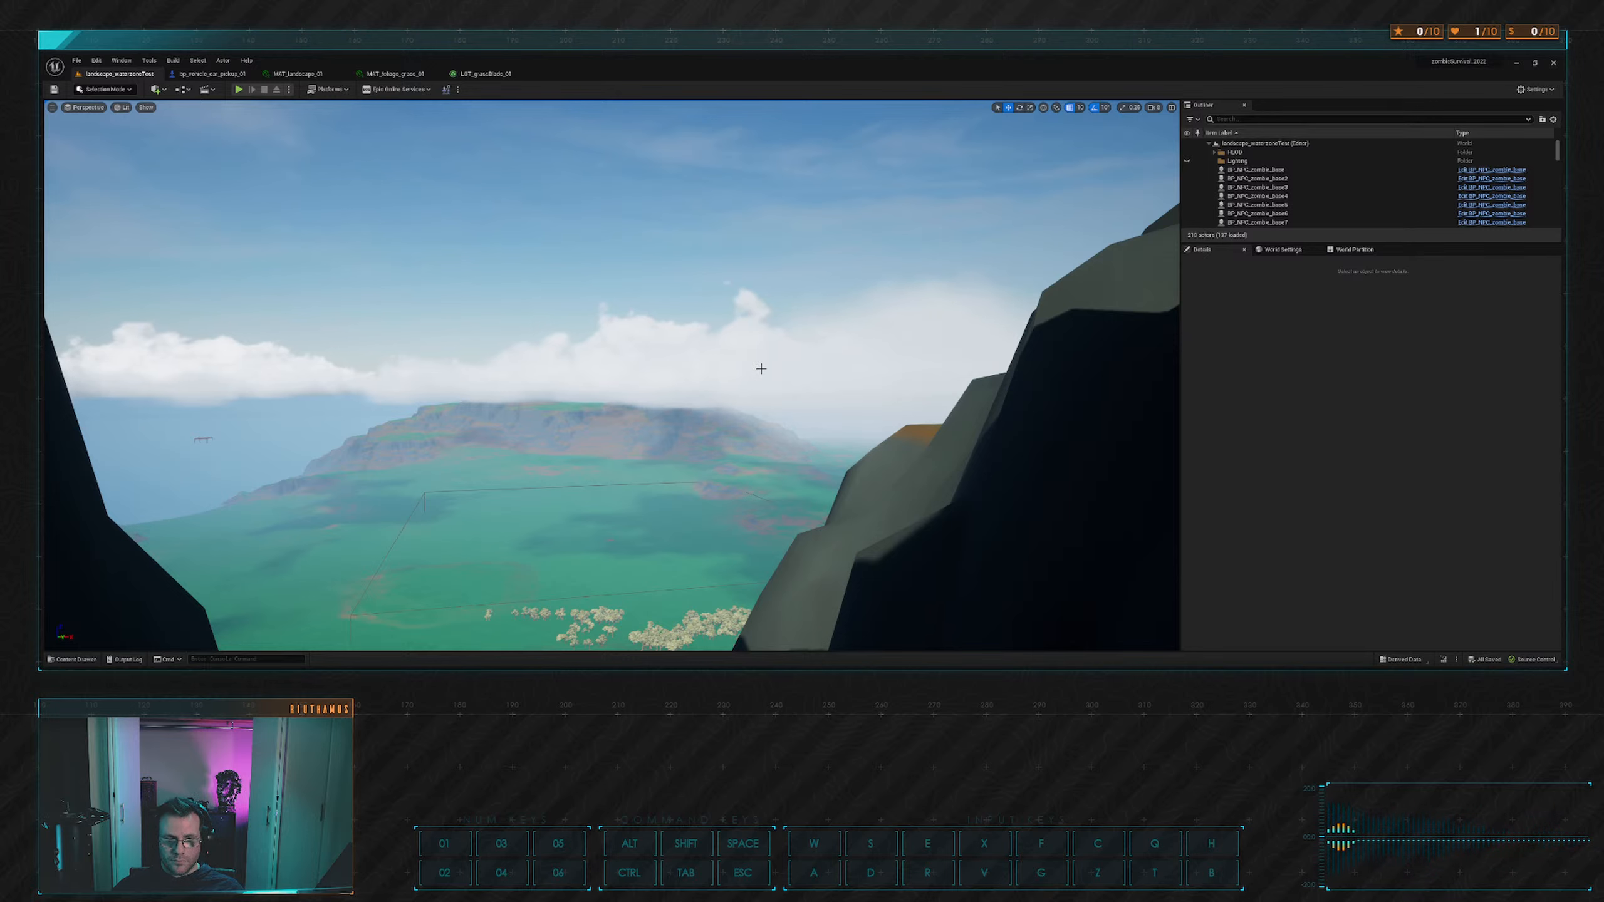
Examine the tree clusters and surrounding landscape from above in the level viewport.
key(w)
right_drag(760, 368, 750, 407)
key(alt+Tab)
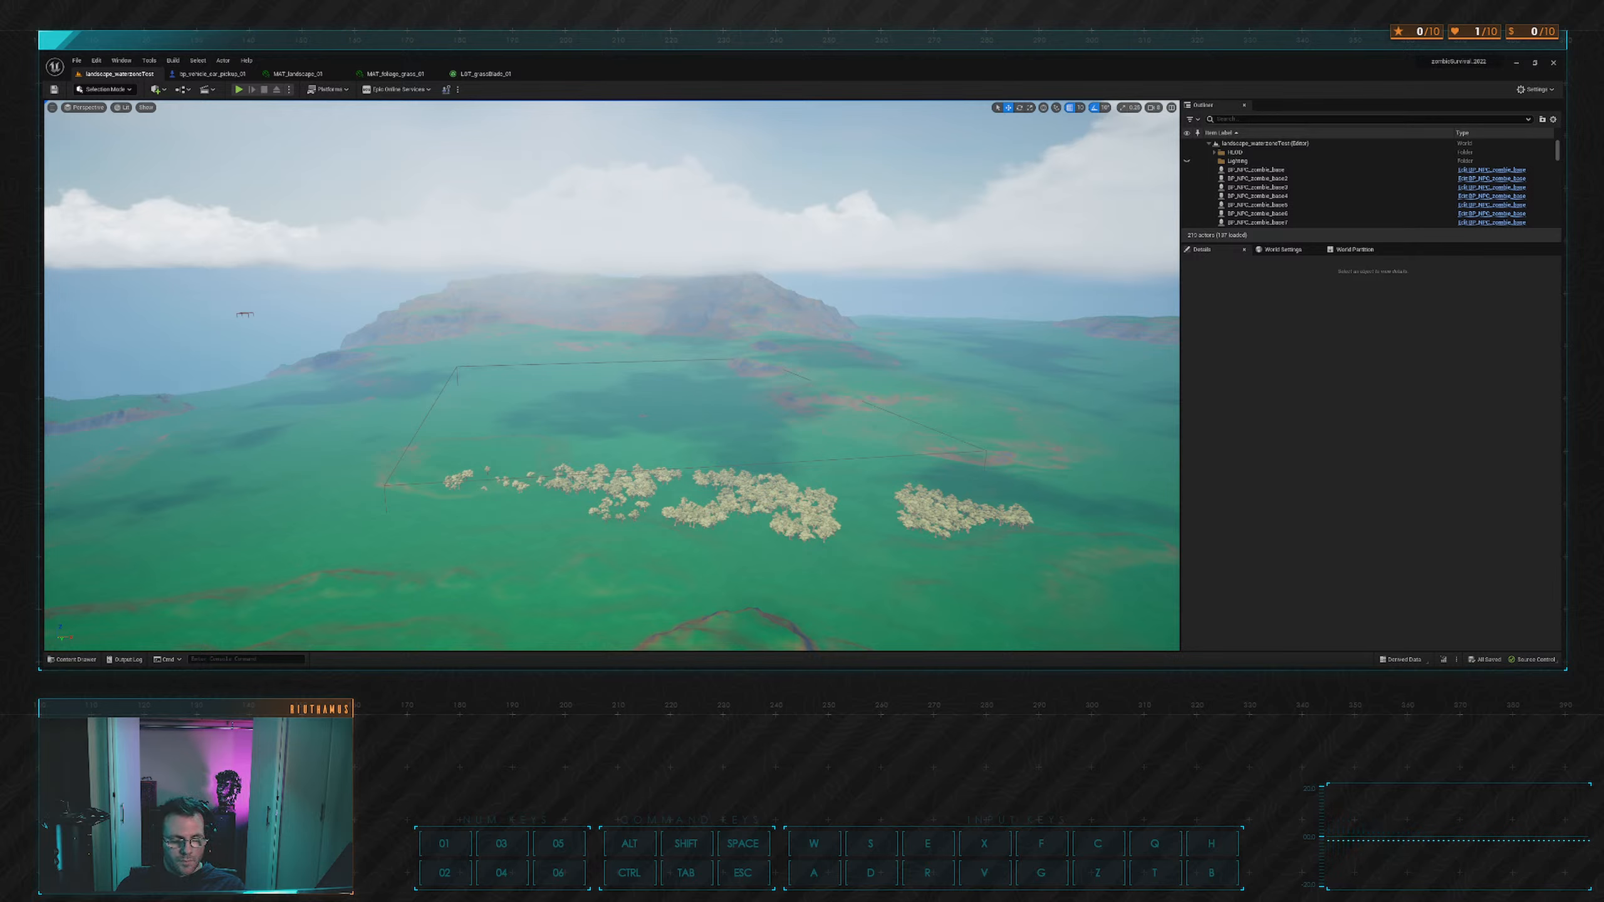
key(space)
key(space)
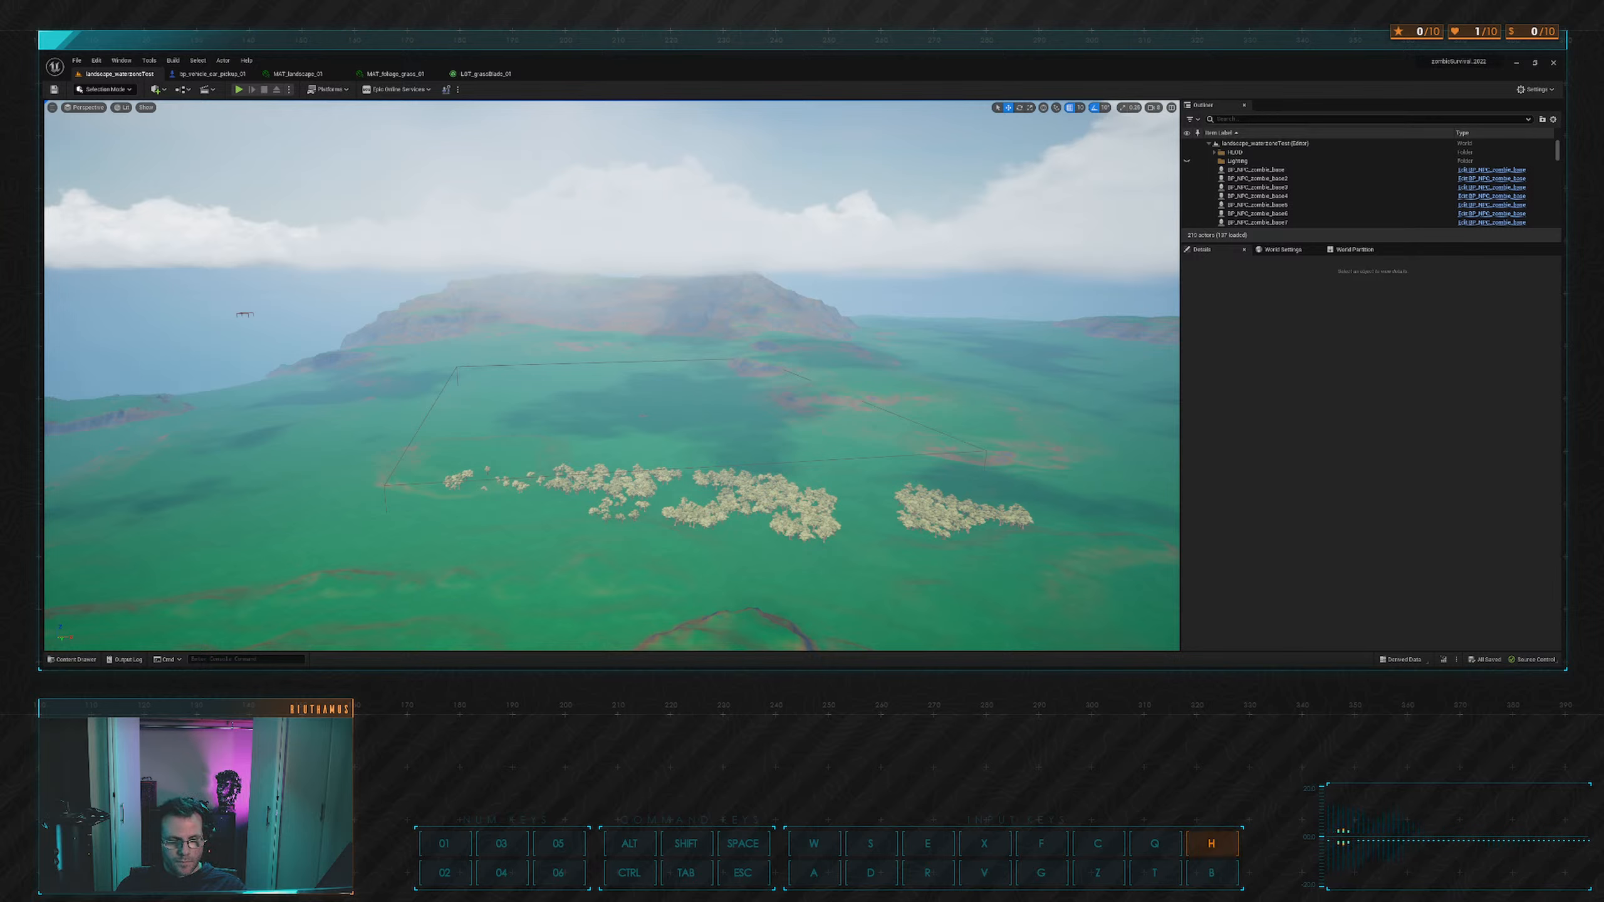
key(space)
key(t)
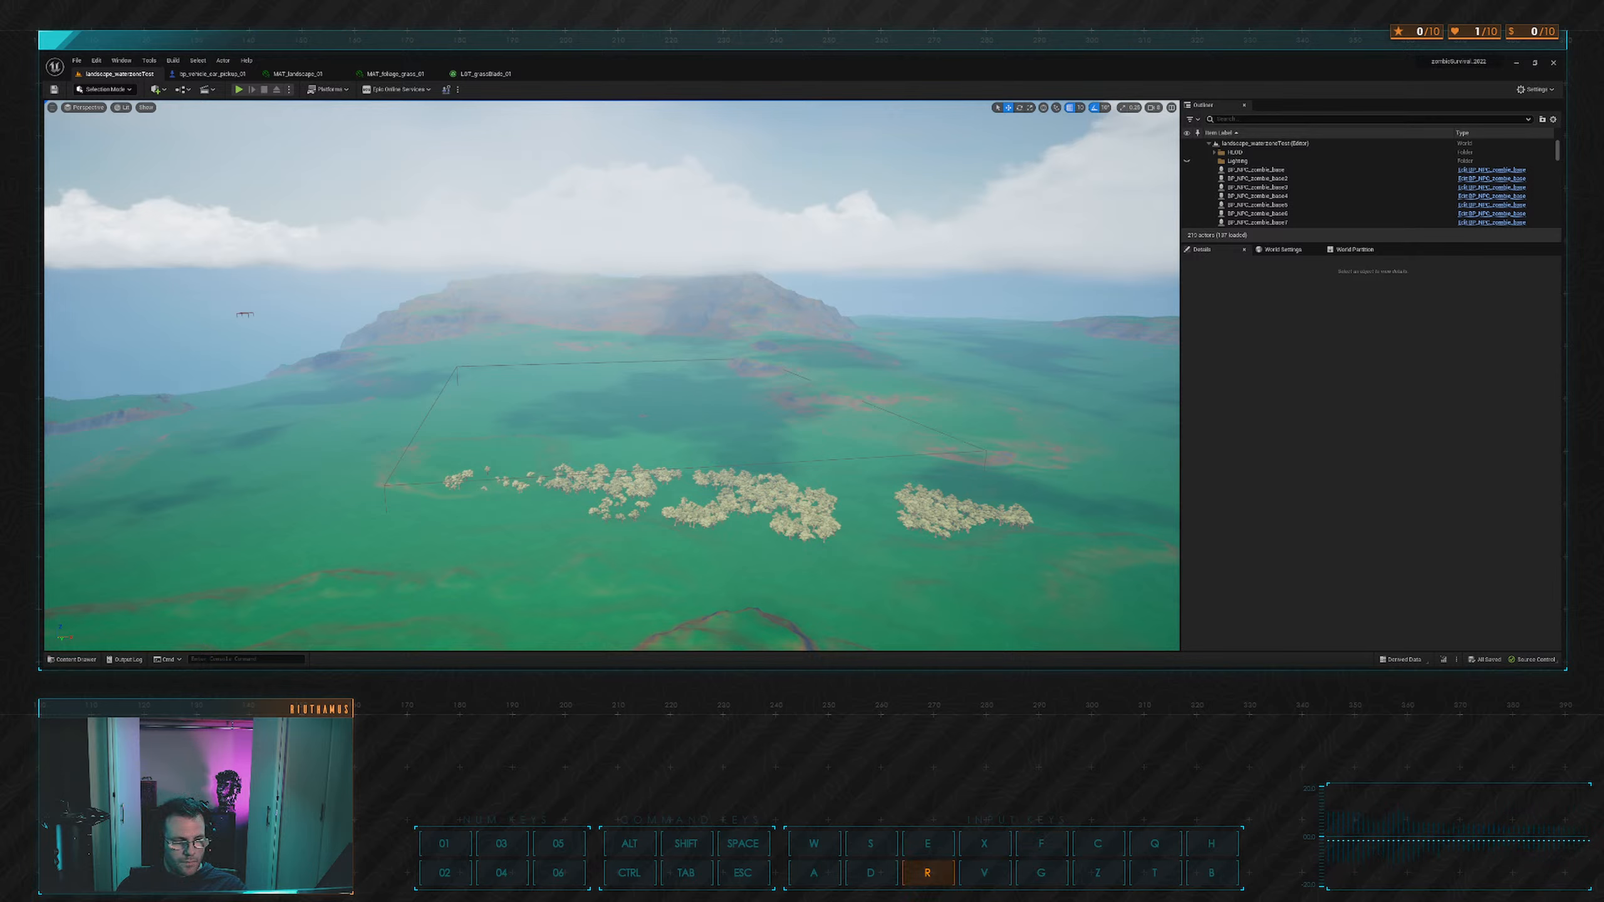
key(shift)
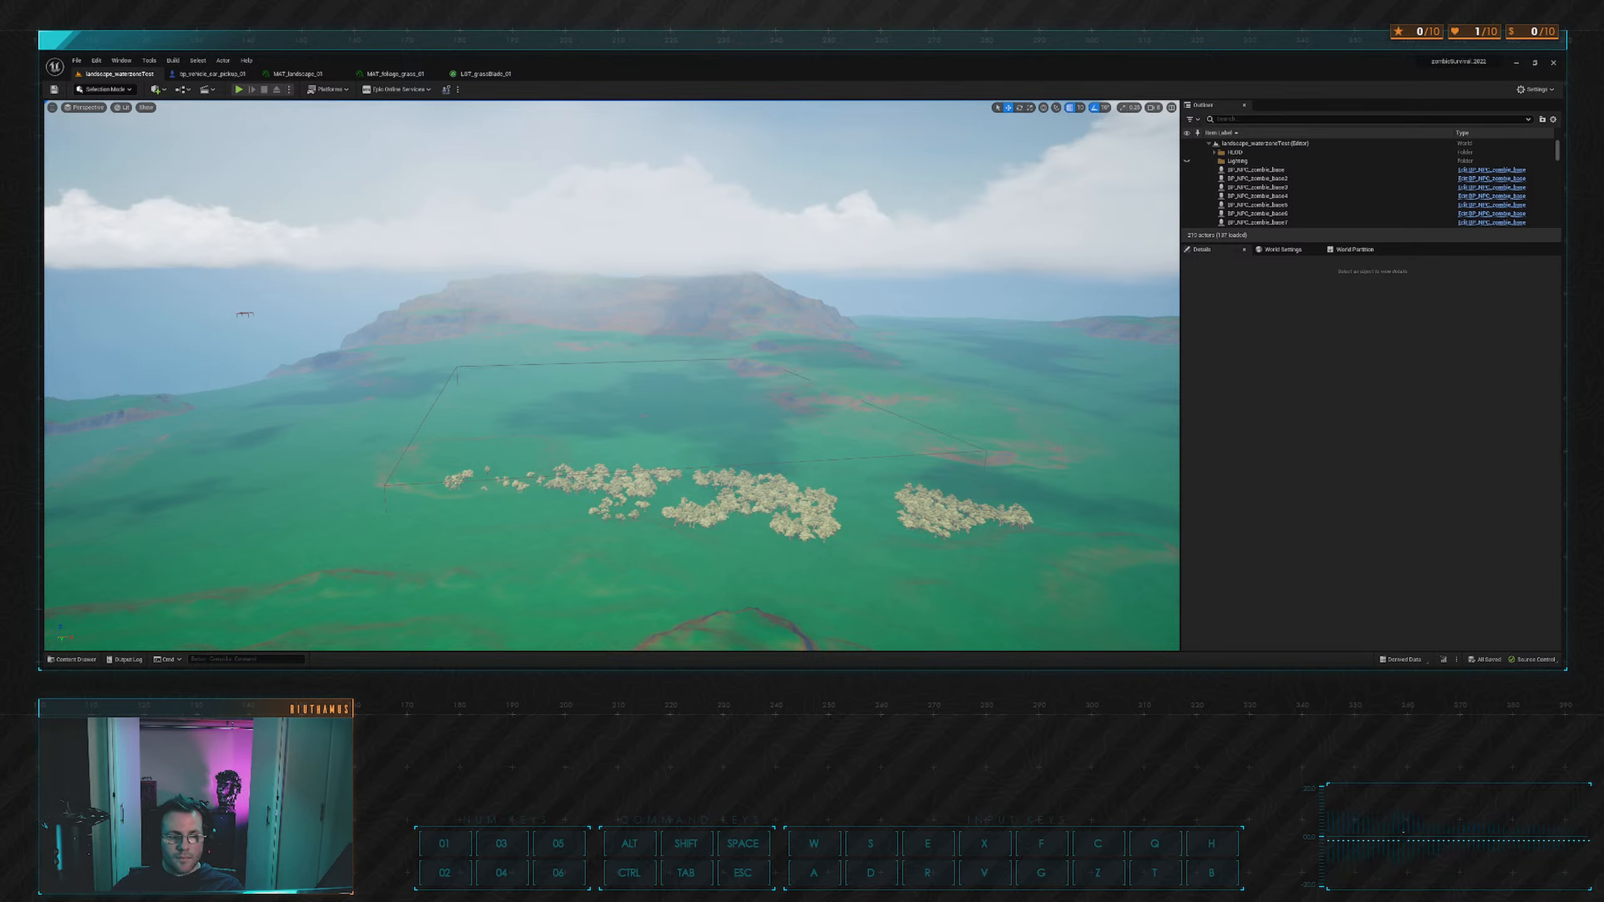
right_drag(884, 284, 862, 315)
key(w)
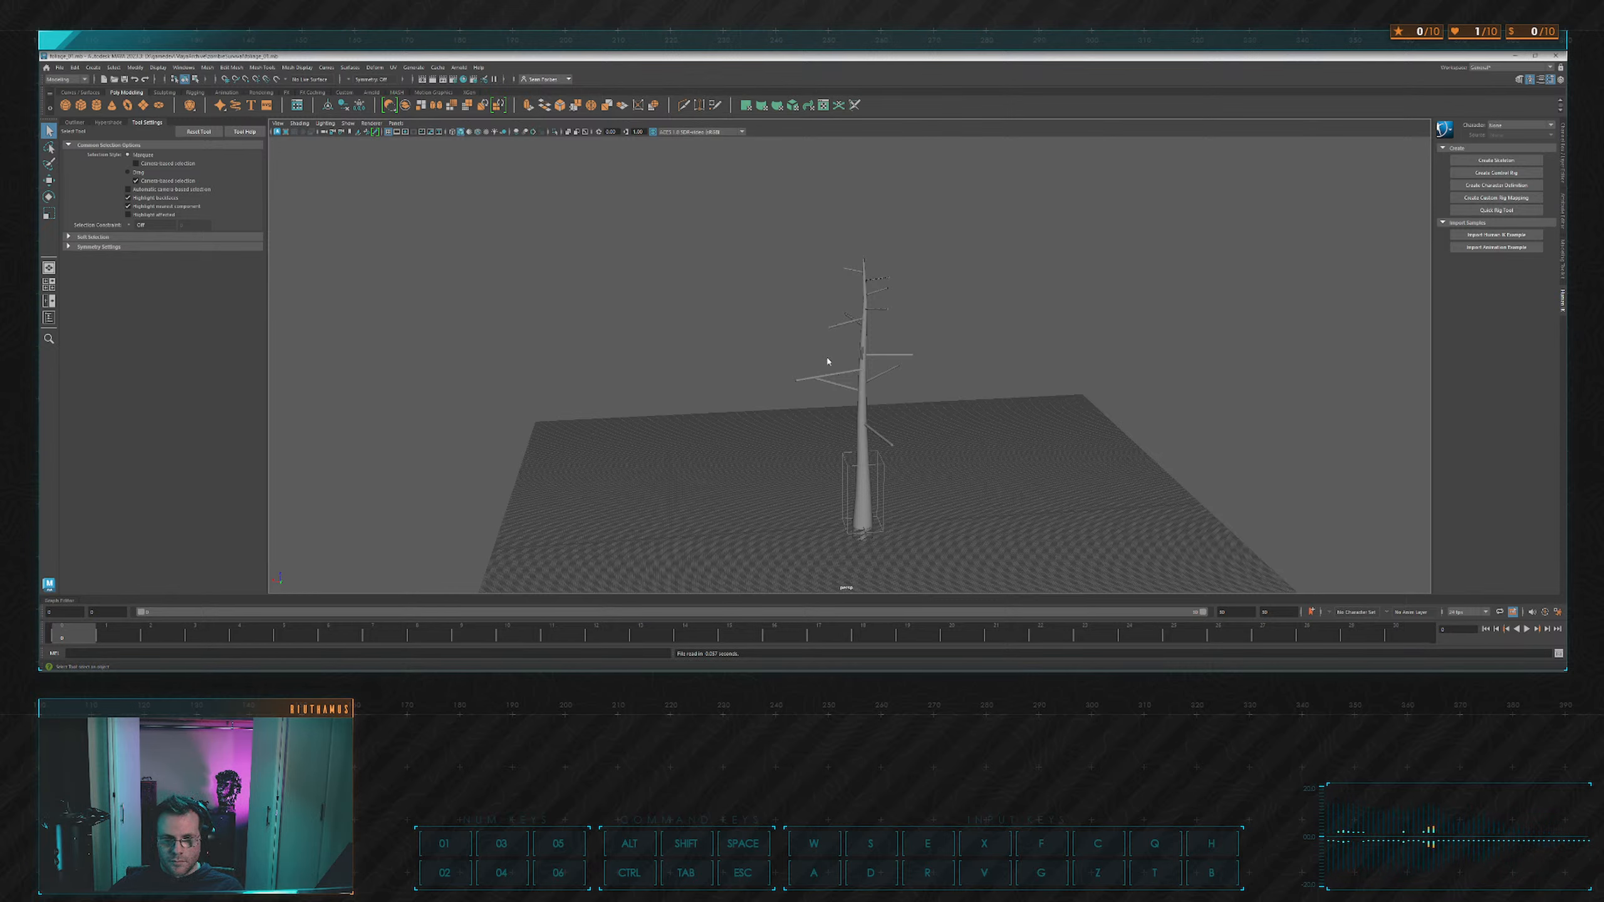
Look over the bare tree model in Maya and save its scene.
alt+middle_drag(830, 351, 904, 314)
alt+right_drag(905, 314, 970, 309)
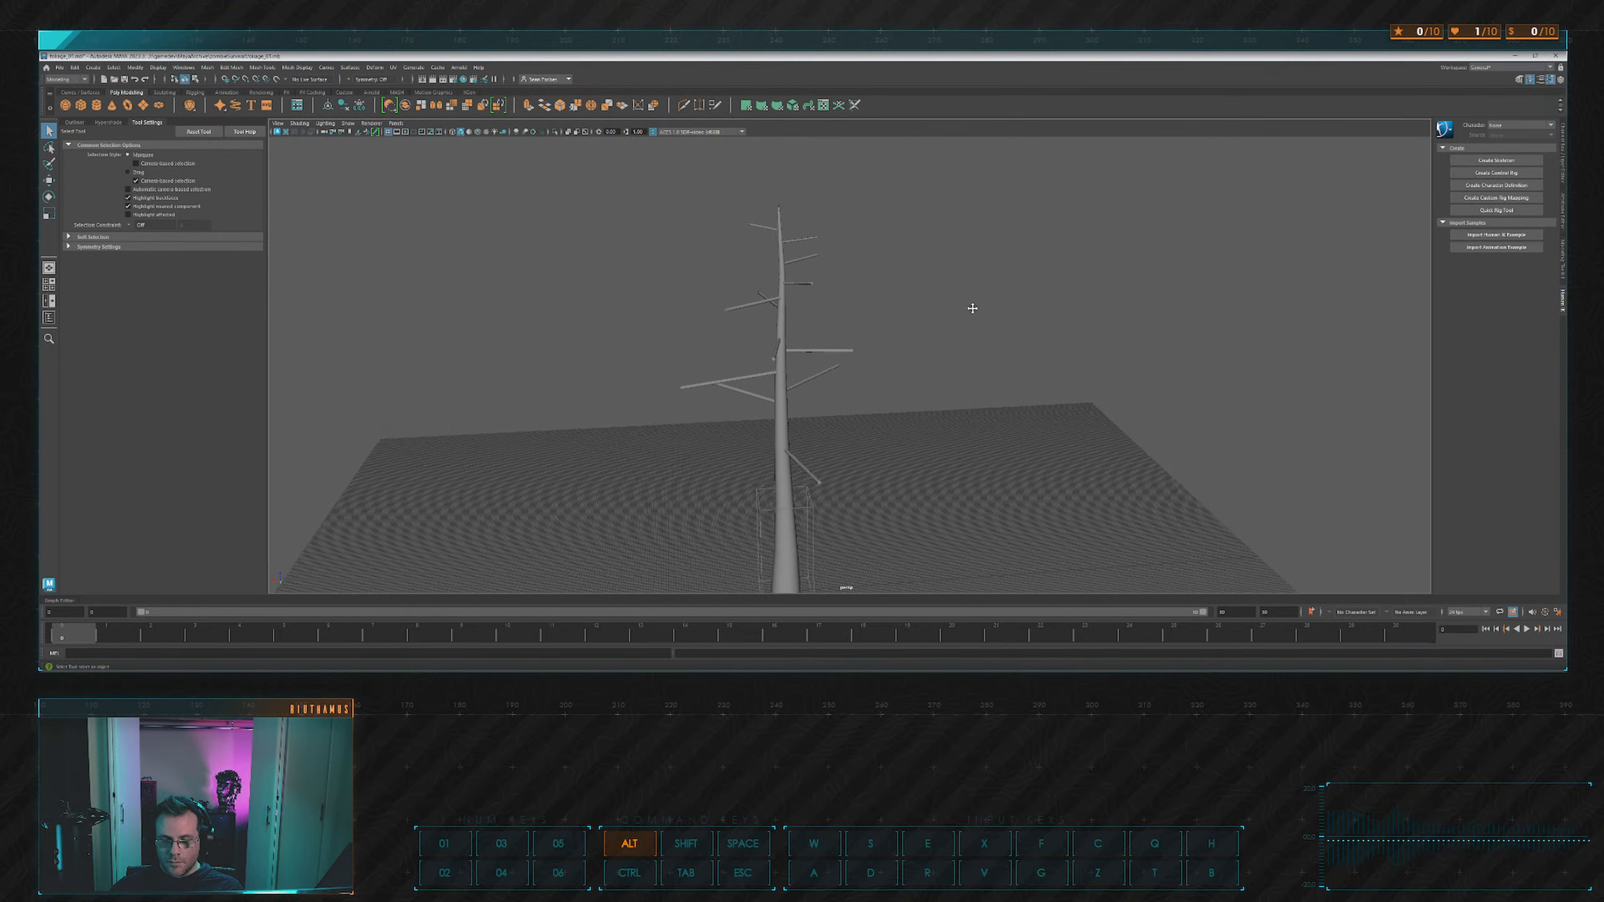
alt+middle_drag(970, 308, 935, 292)
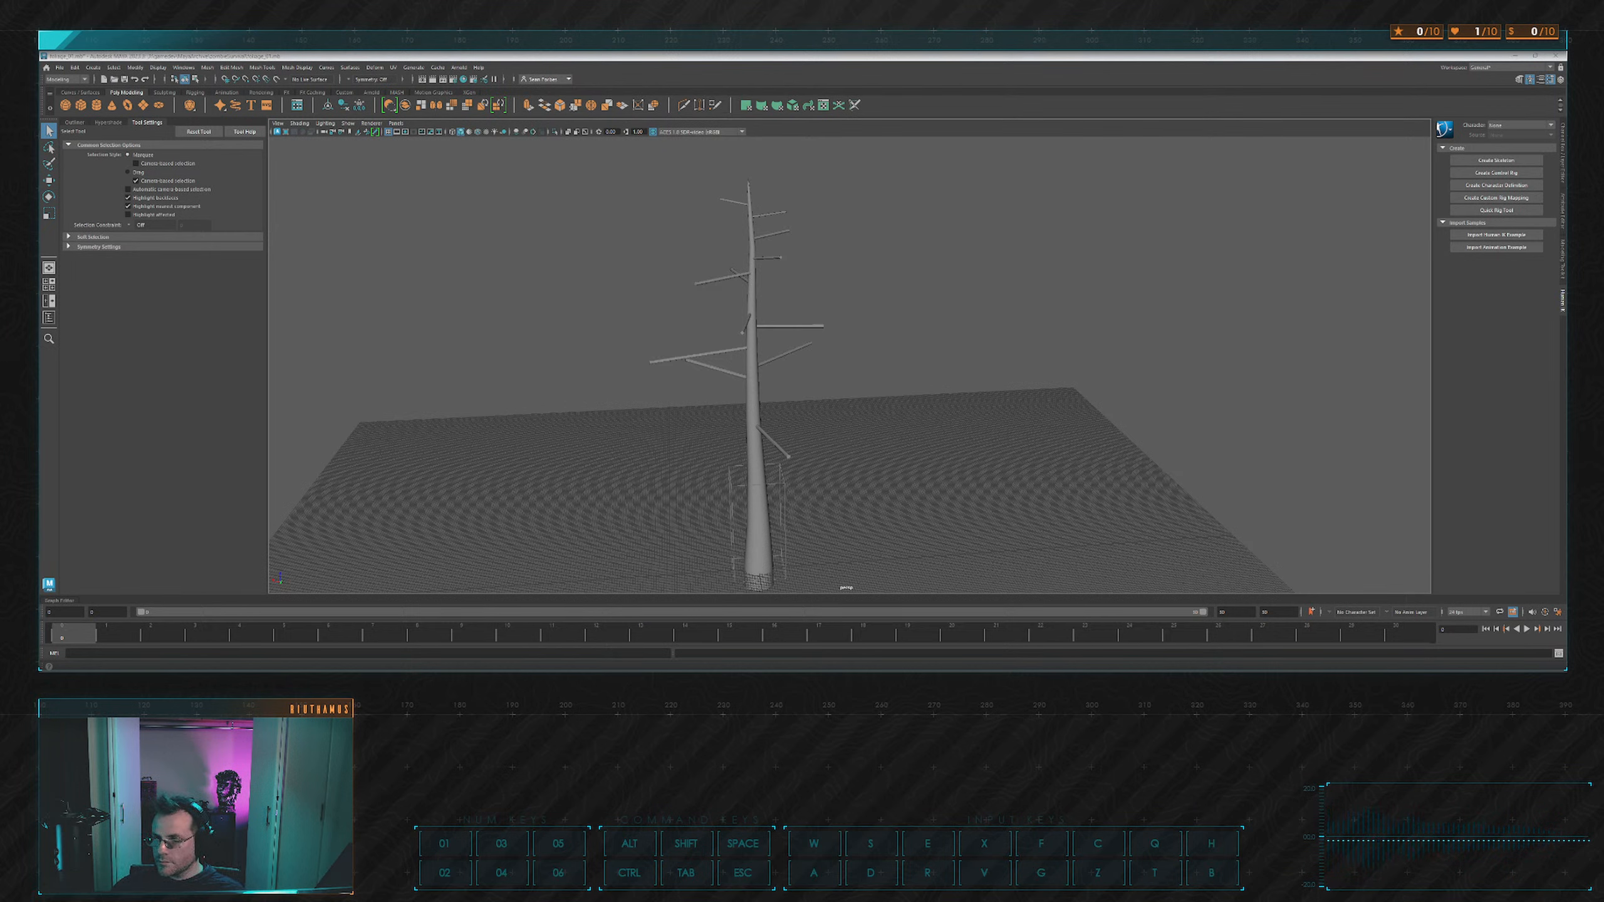
key(ctrl+s)
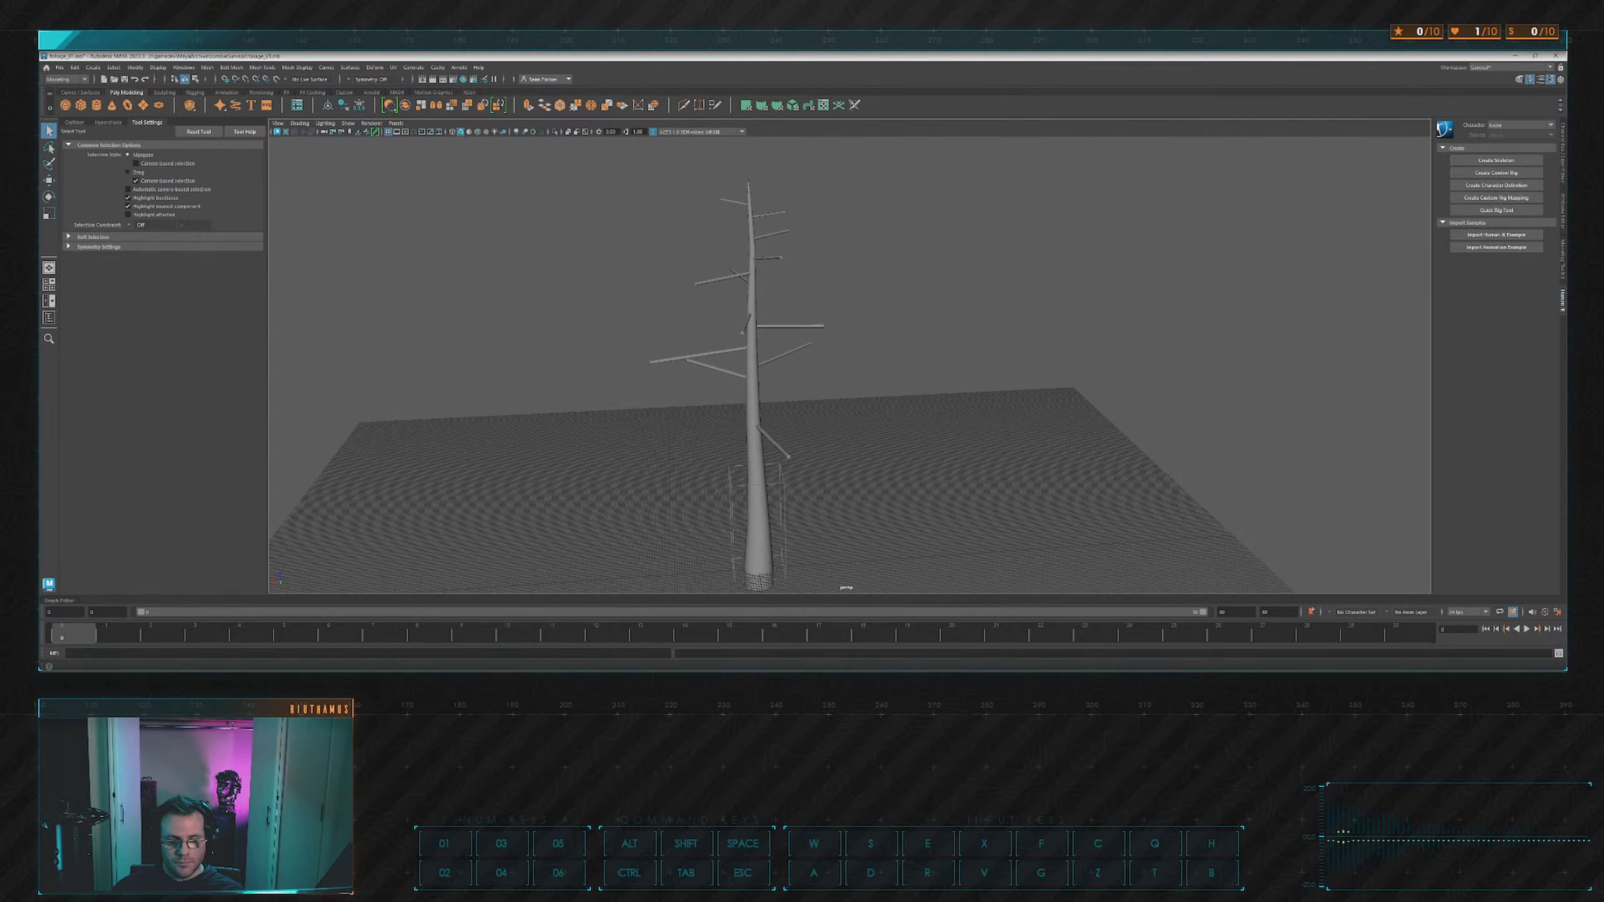
Sketch several wavy freehand branch curves beside the tree trunk in the front view with the Pencil Curve tool.
alt+drag(929, 378, 887, 357)
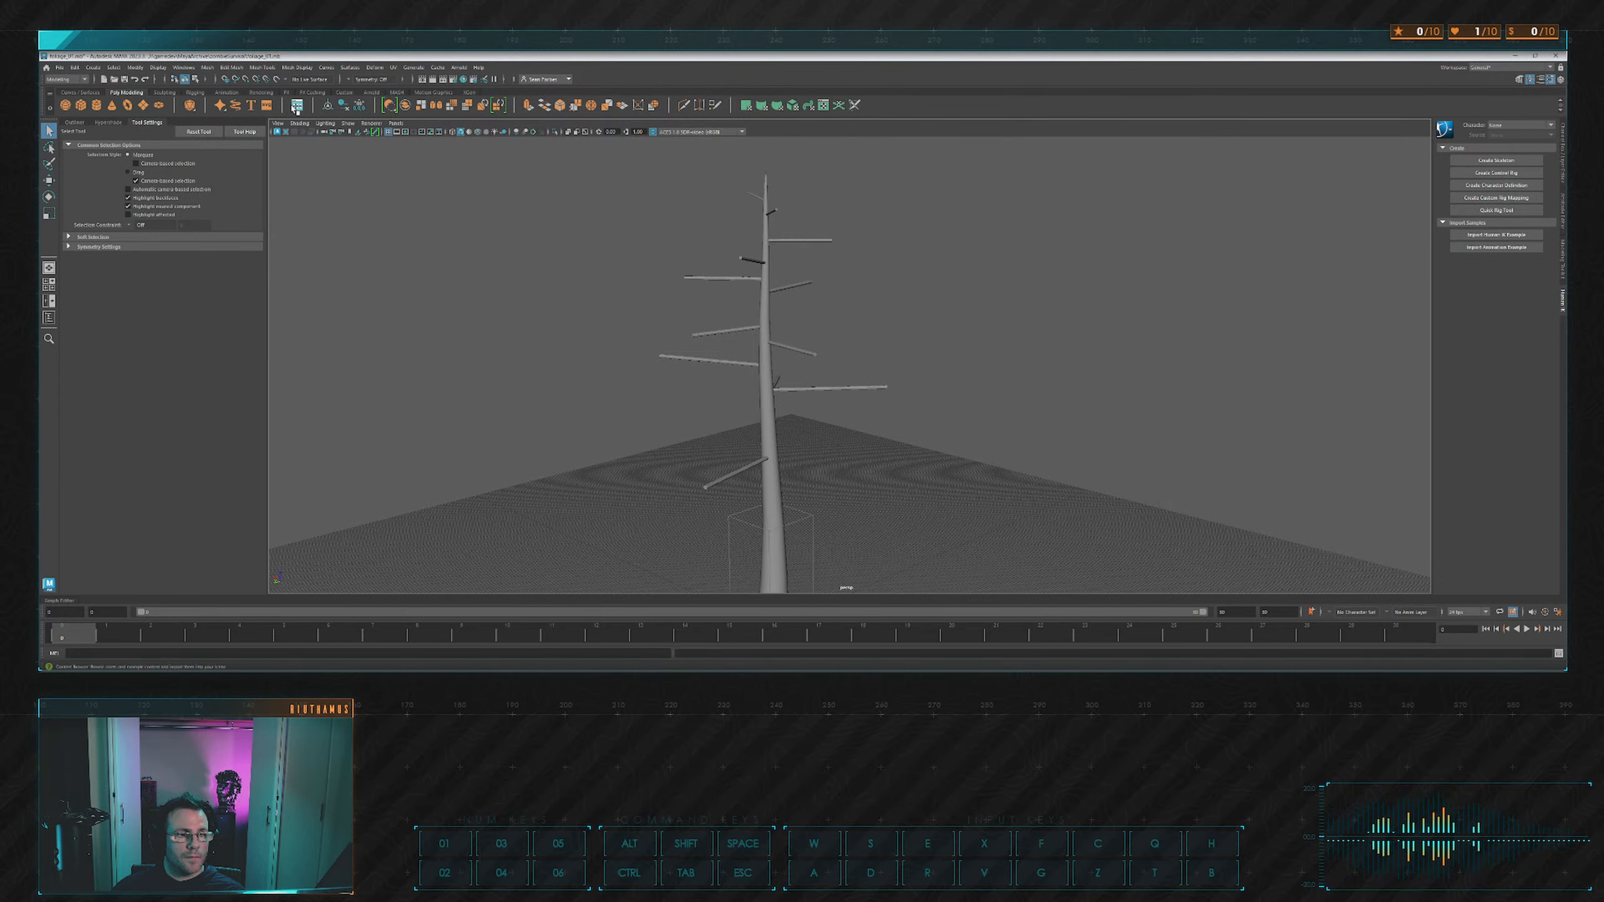
key(space)
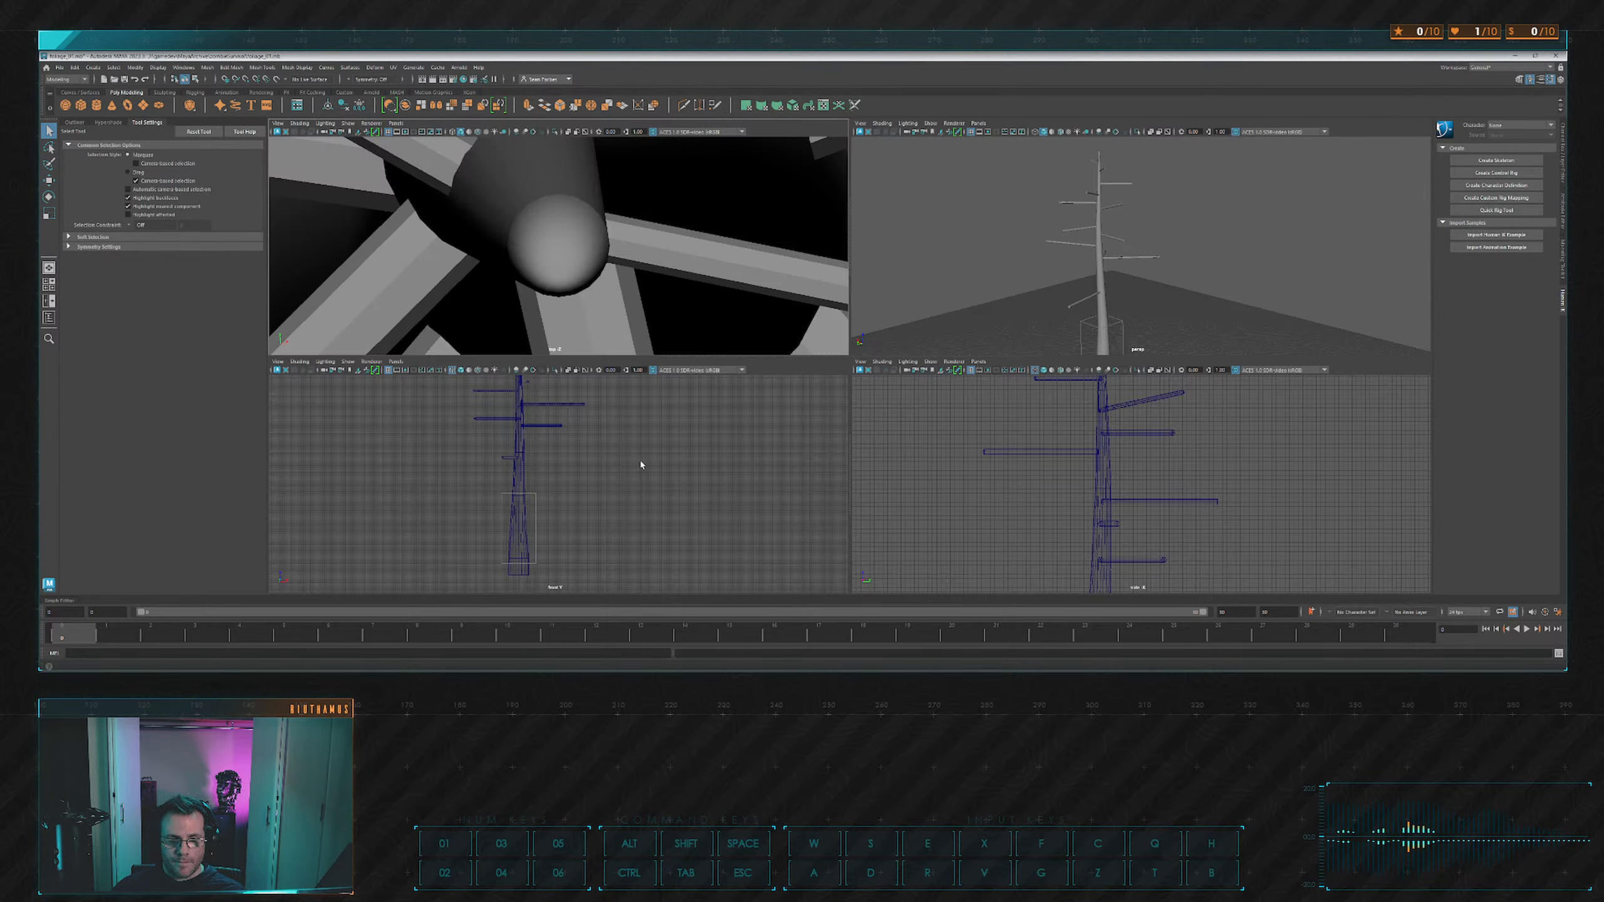
key(space)
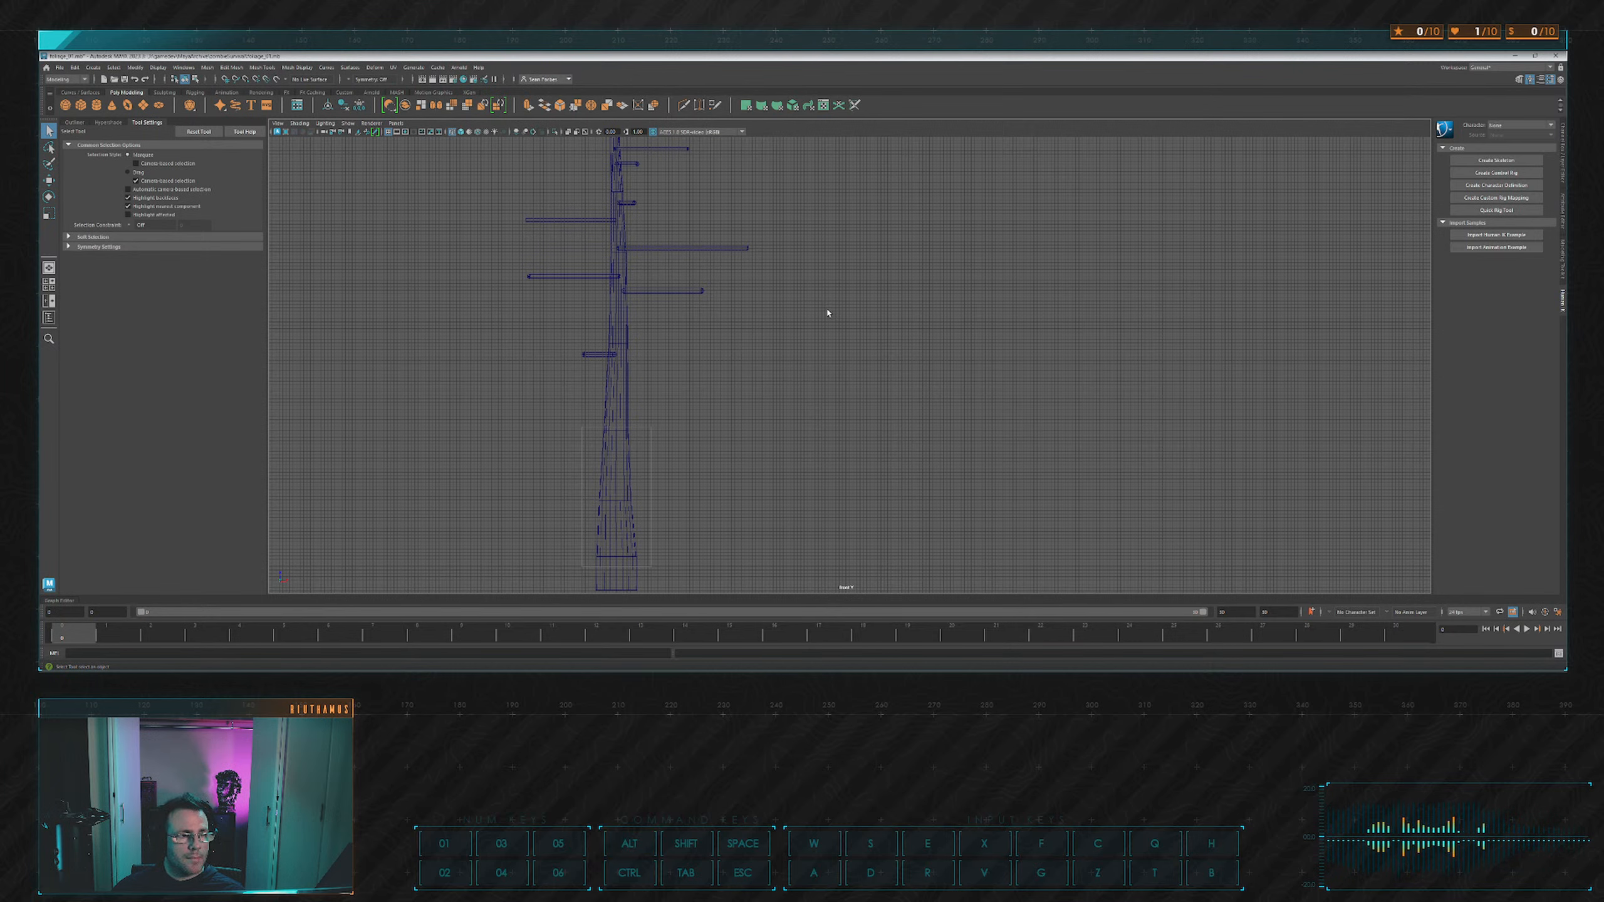
alt+drag(827, 312, 833, 328)
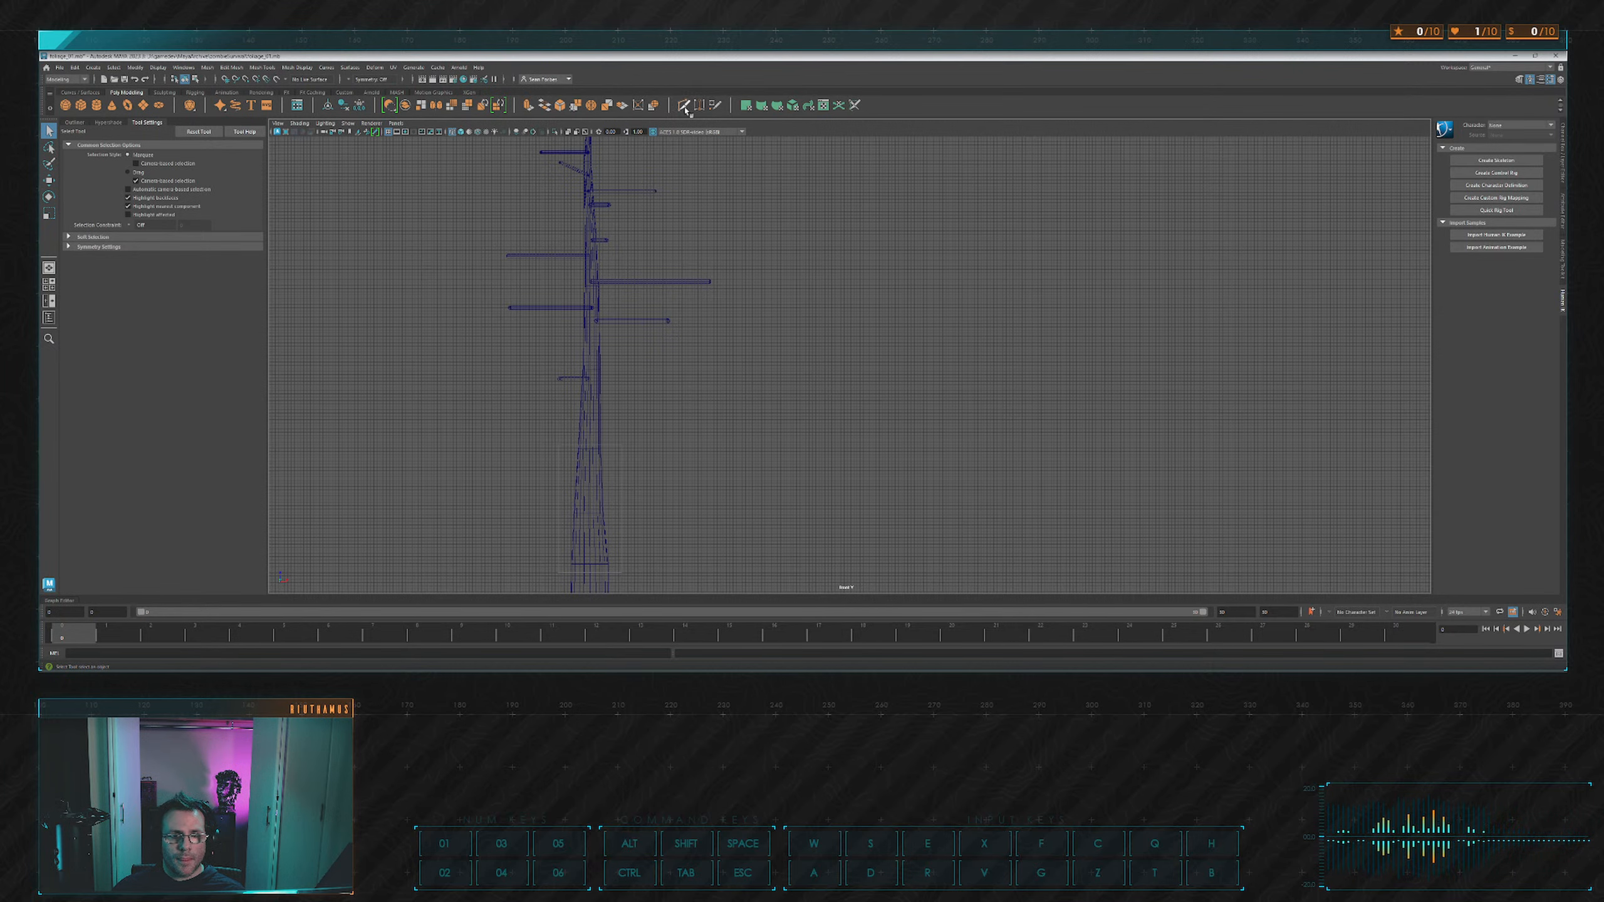
click(80, 92)
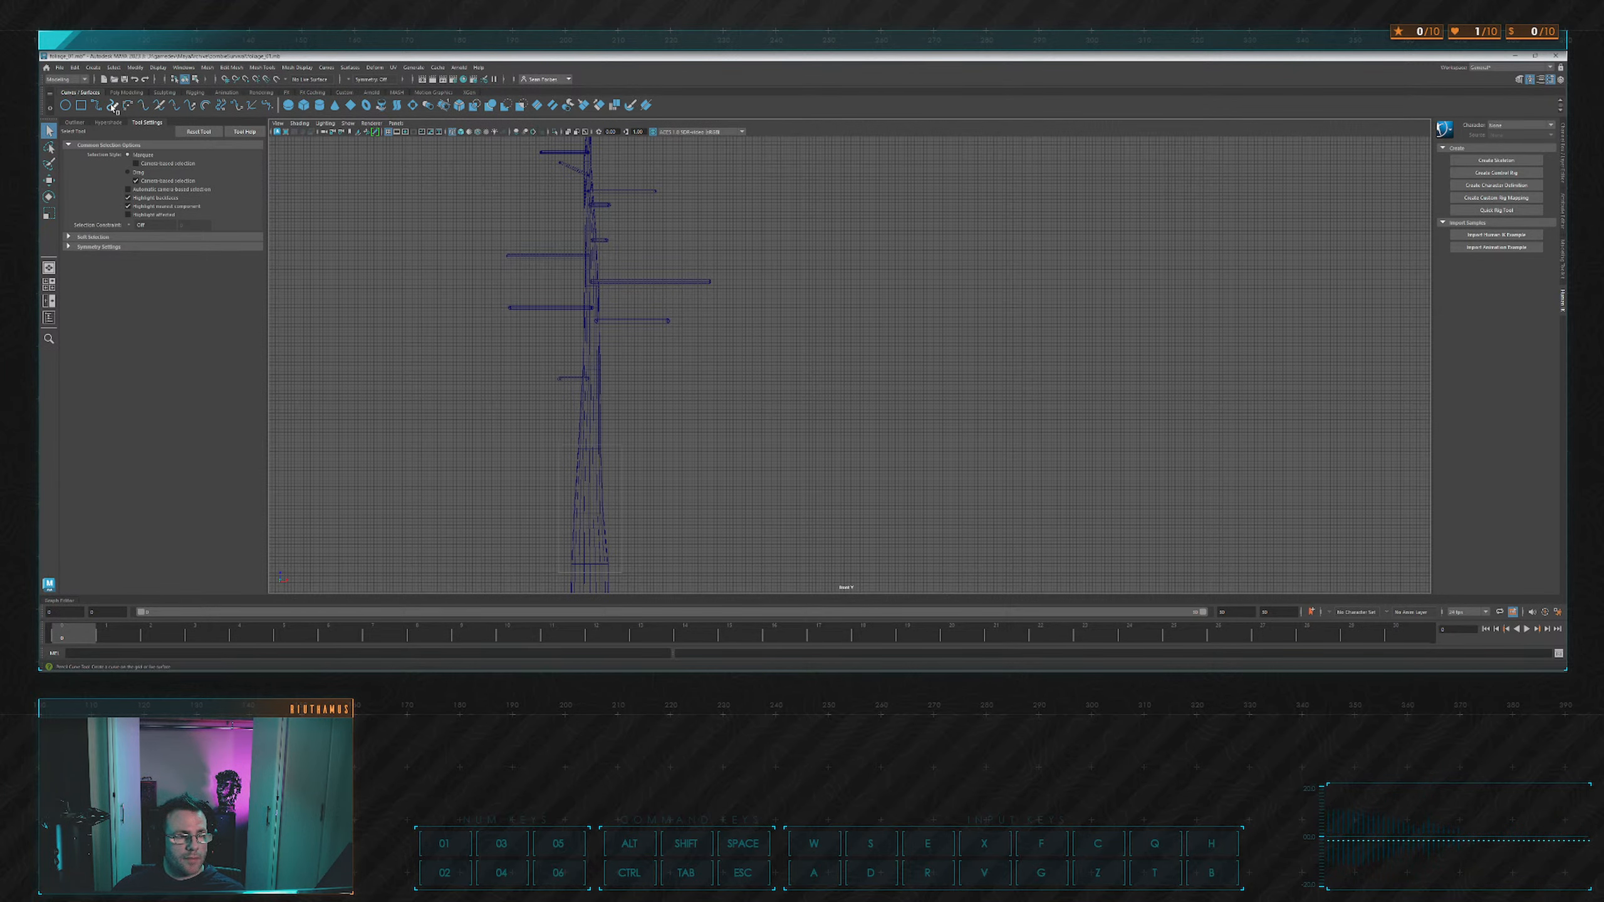
click(113, 105)
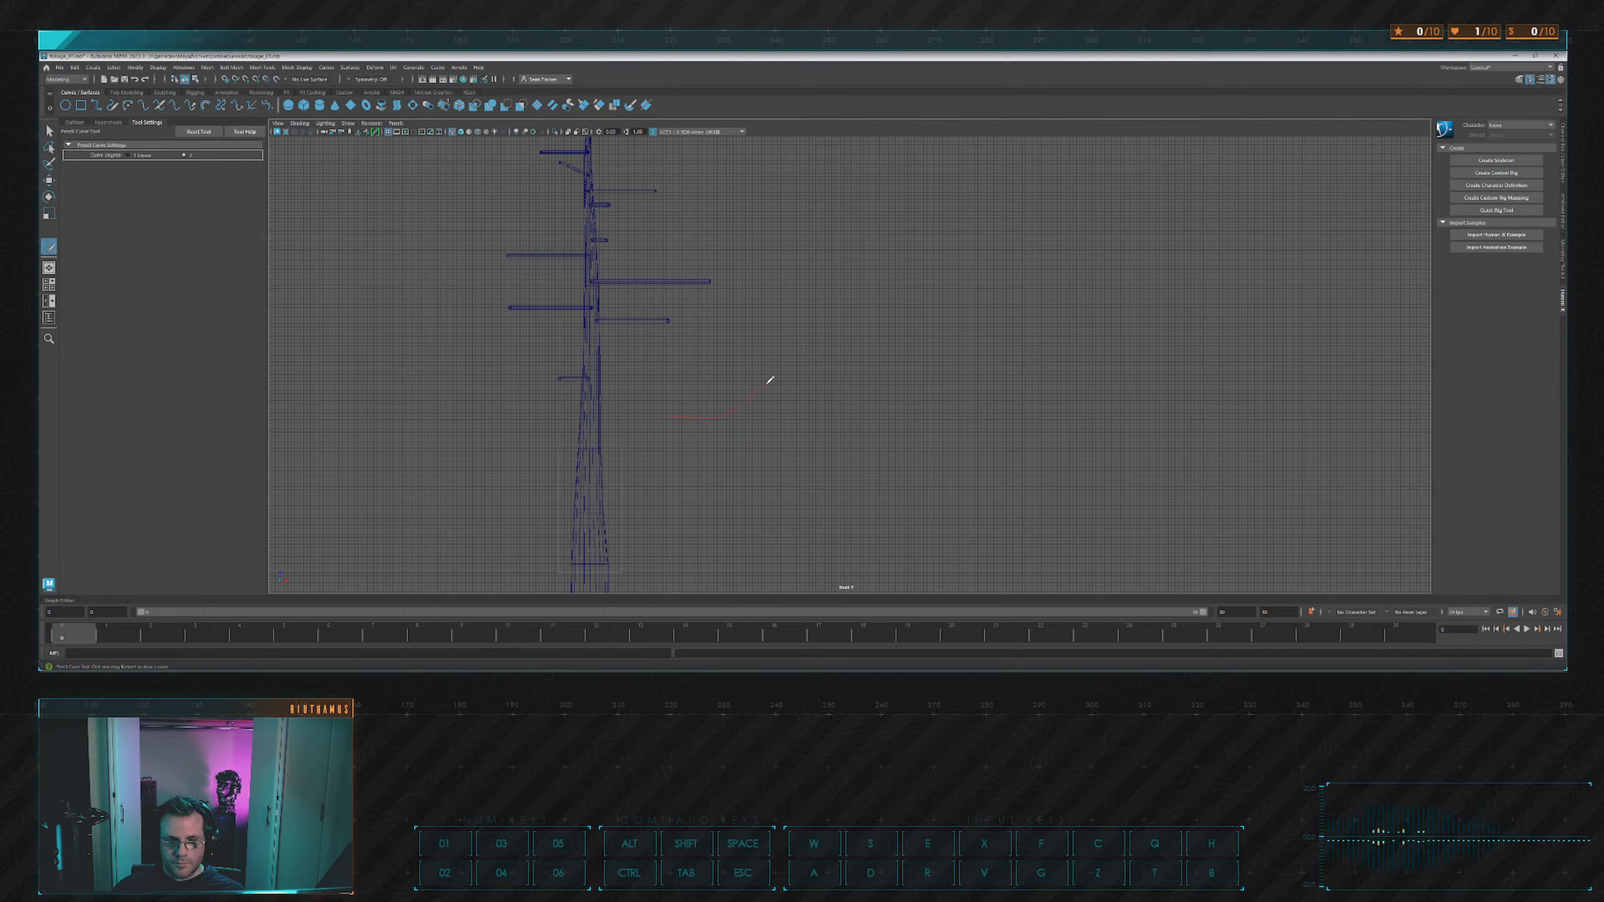
drag(829, 360, 830, 359)
drag(700, 309, 752, 316)
drag(870, 311, 909, 324)
drag(702, 462, 834, 469)
mouse_move(857, 421)
mouse_down()
mouse_move(906, 366)
mouse_move(938, 363)
mouse_up()
scroll(957, 399, up, 5)
key(w)
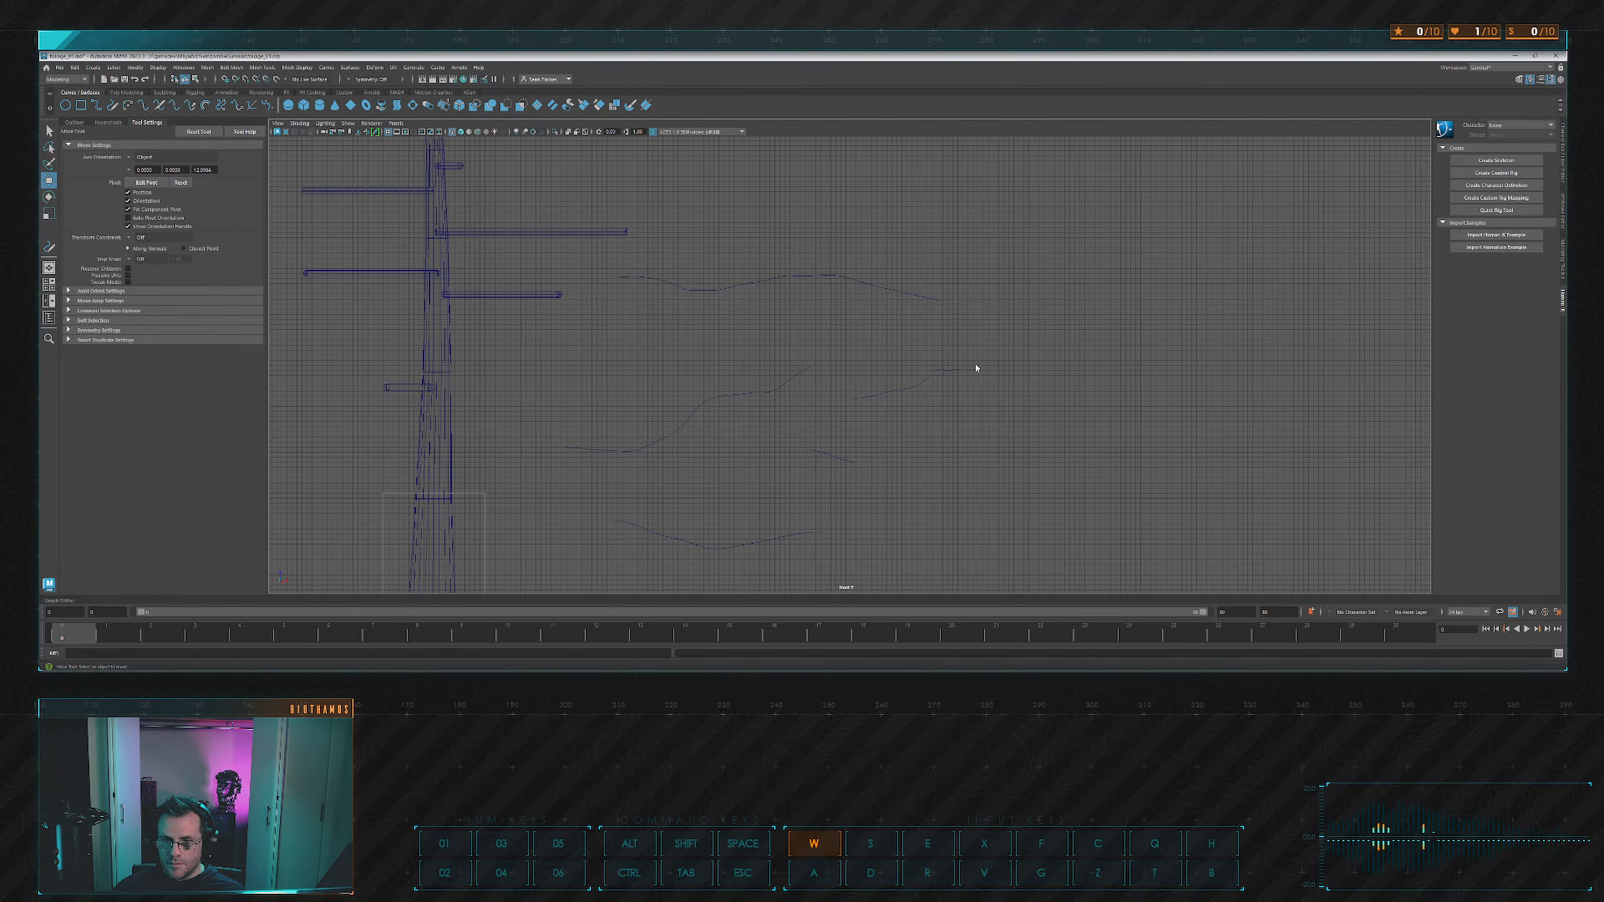
Move the end control vertex of the far-right branch curve outward and slightly upward so its tip rises.
right_drag(974, 371, 953, 371)
drag(1008, 386, 1008, 387)
scroll(1010, 383, up, 4)
alt+middle_drag(1175, 336, 964, 332)
scroll(863, 389, up, 4)
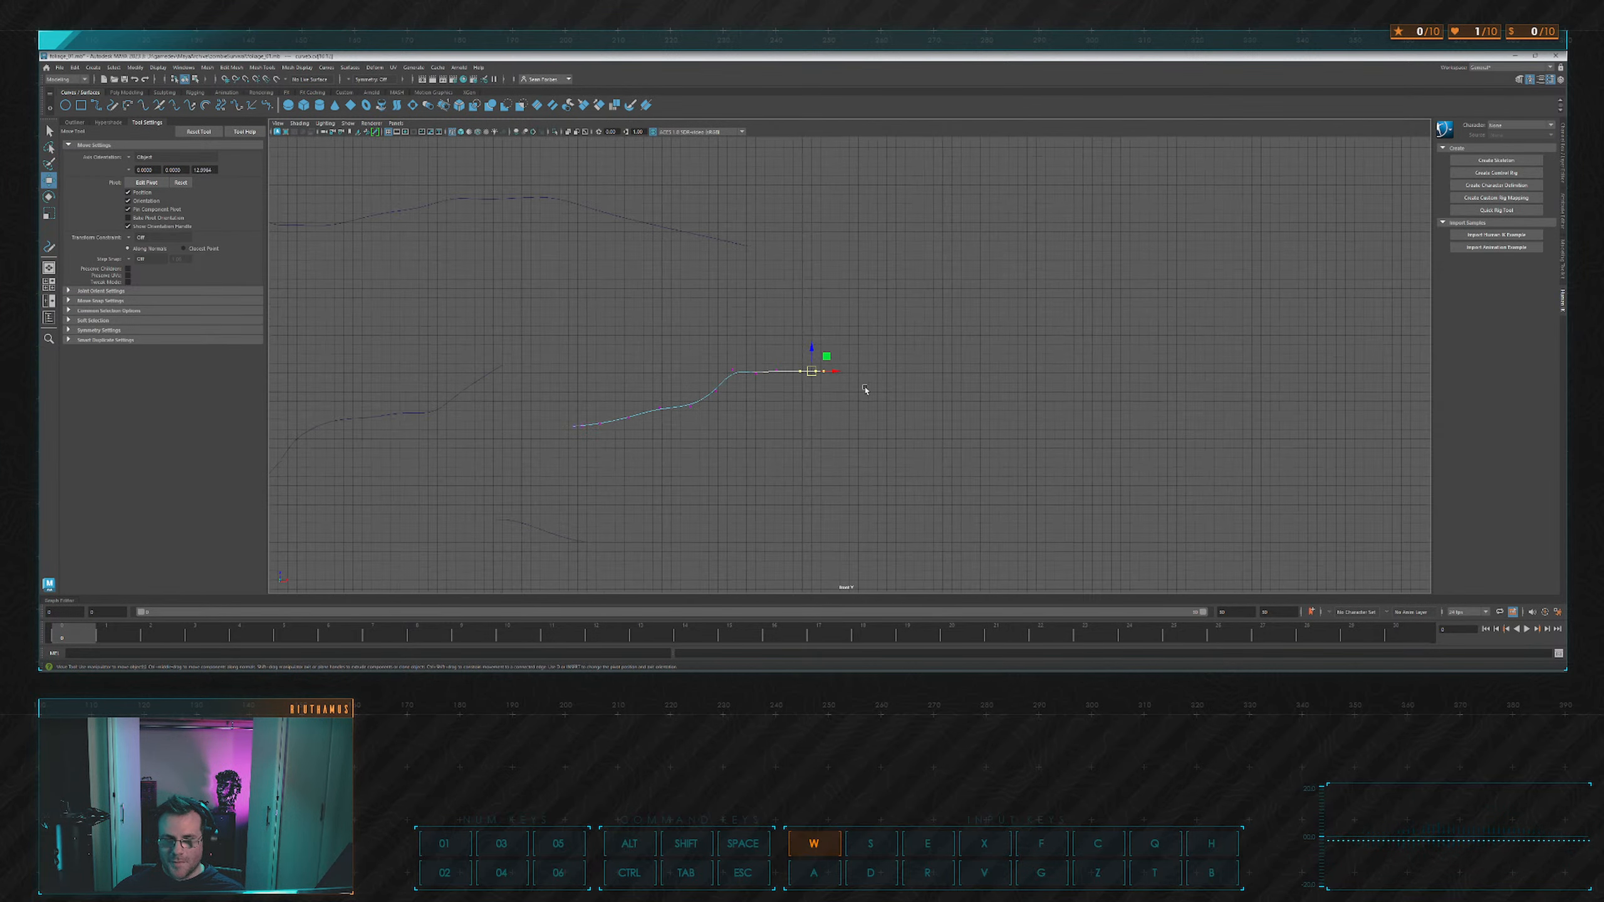
scroll(908, 365, up, 1)
drag(814, 327, 863, 335)
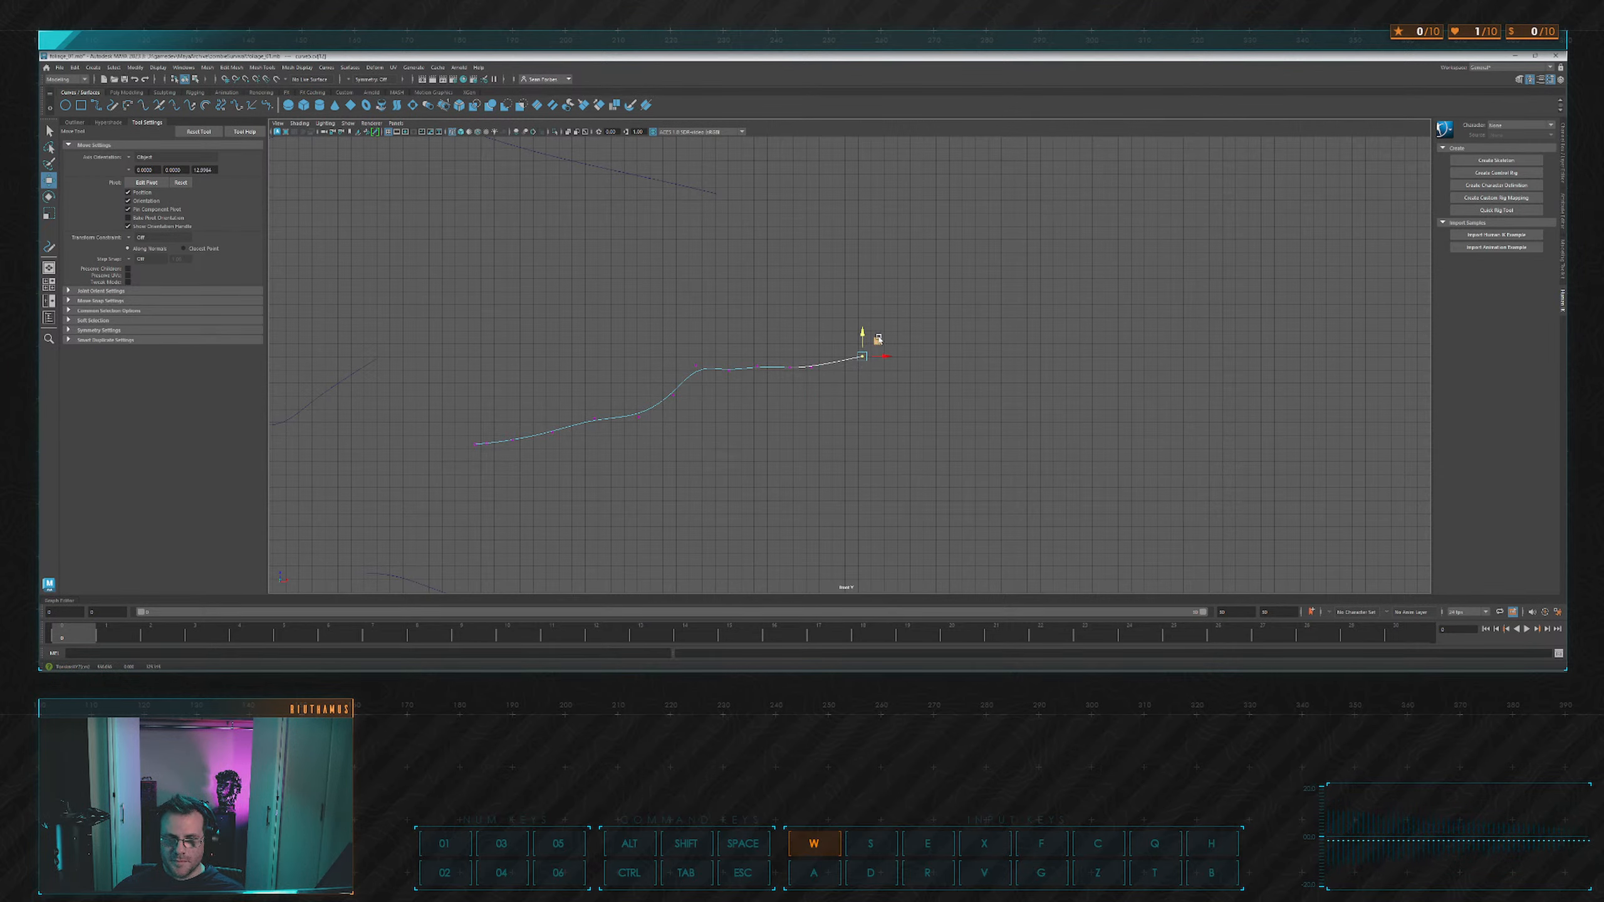
click(912, 377)
Adjust the end control vertex of the long middle branch curve to extend its tip up and outward.
scroll(916, 379, down, 2)
scroll(909, 375, down, 4)
alt+middle_drag(856, 329, 1024, 362)
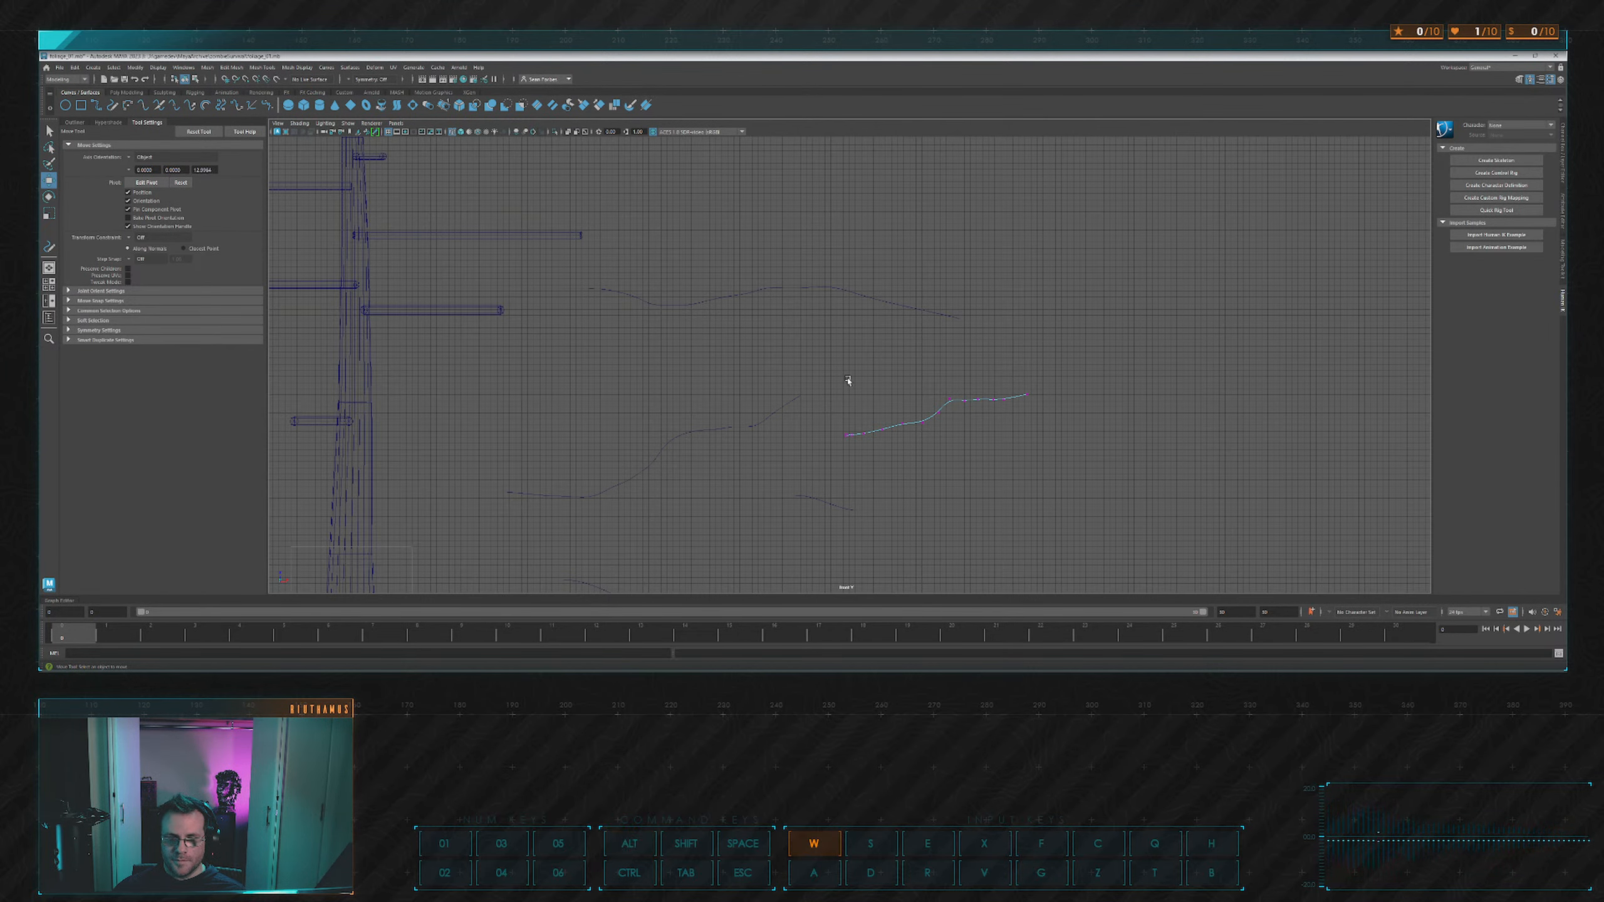
alt+middle_drag(800, 404, 794, 341)
click(792, 337)
scroll(804, 341, up, 1)
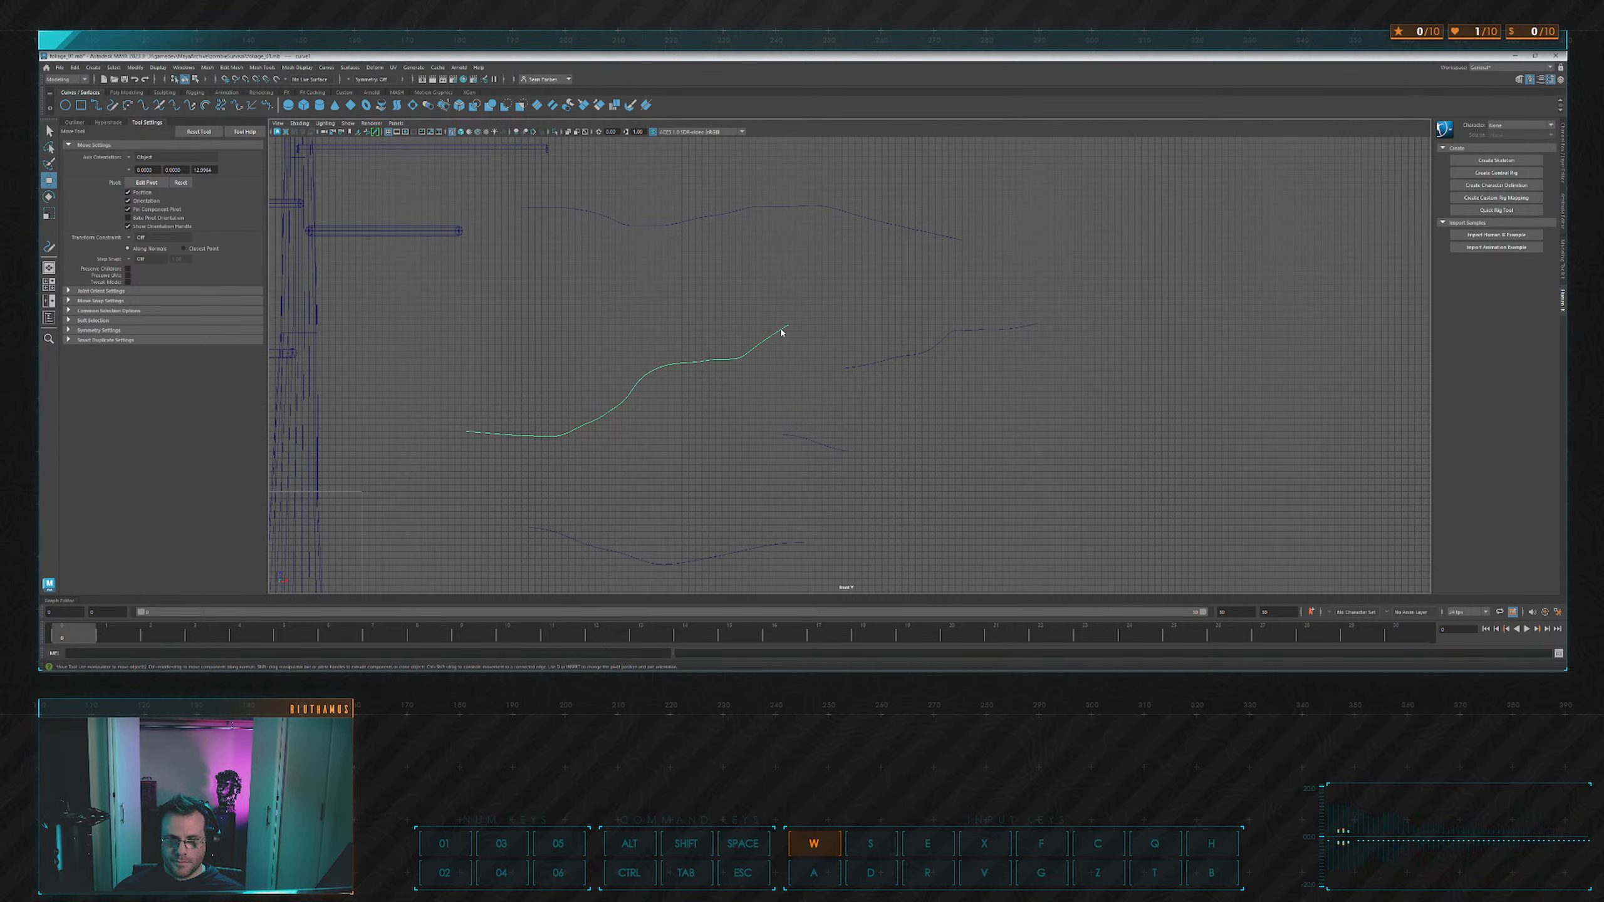
drag(804, 325, 817, 314)
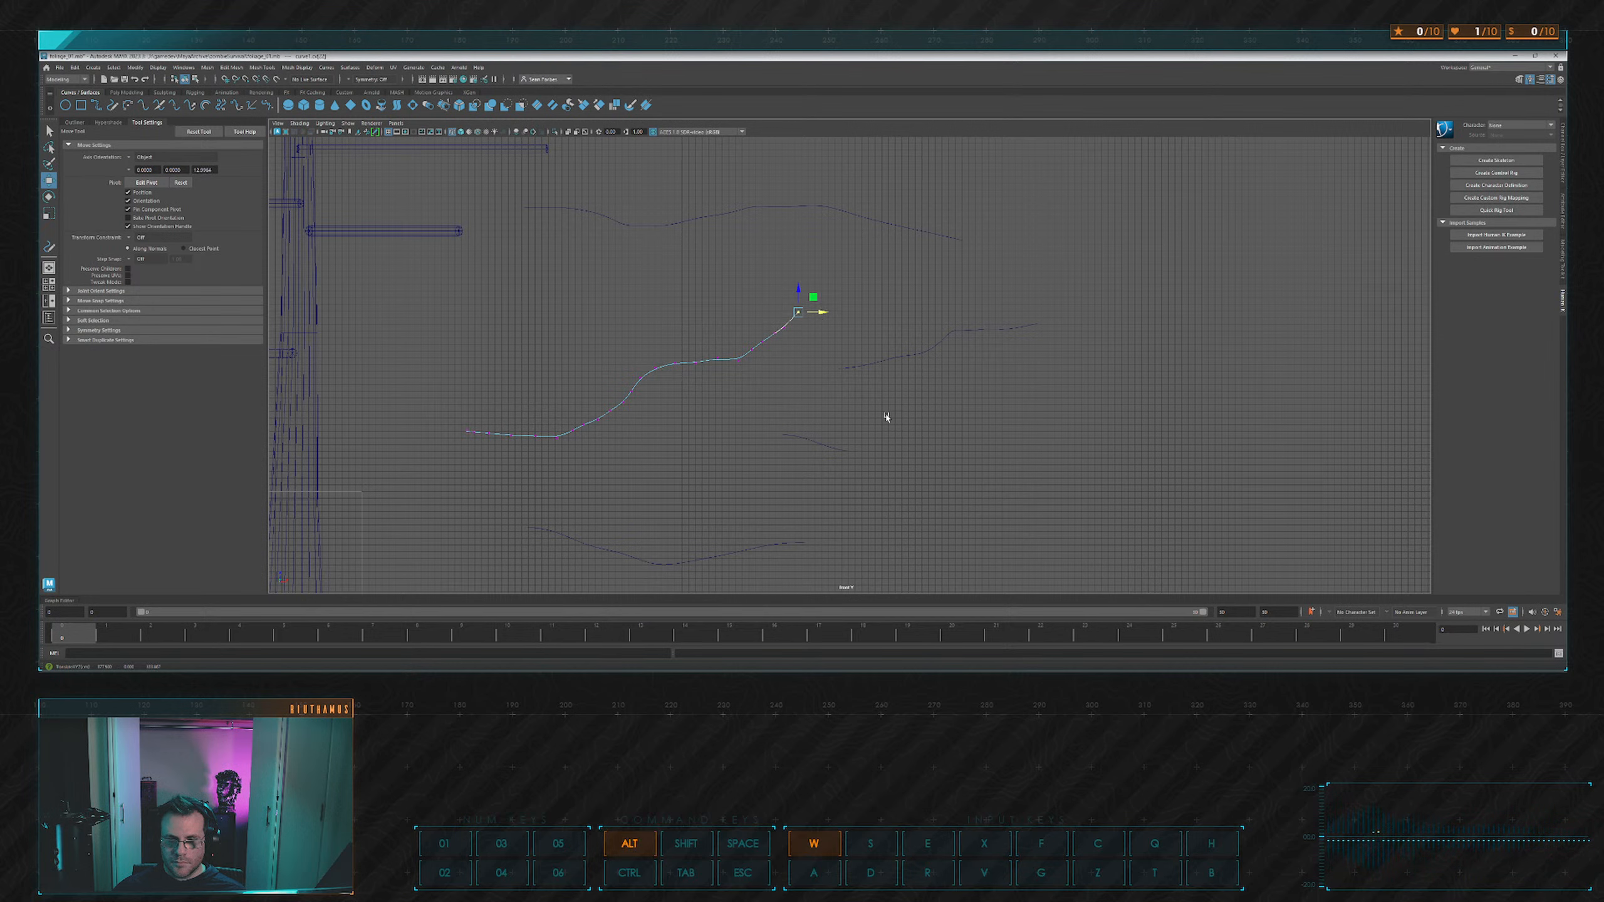
Reposition the end control vertex of the short branch curve below the middle ones.
alt+middle_drag(886, 417, 841, 362)
click(834, 370)
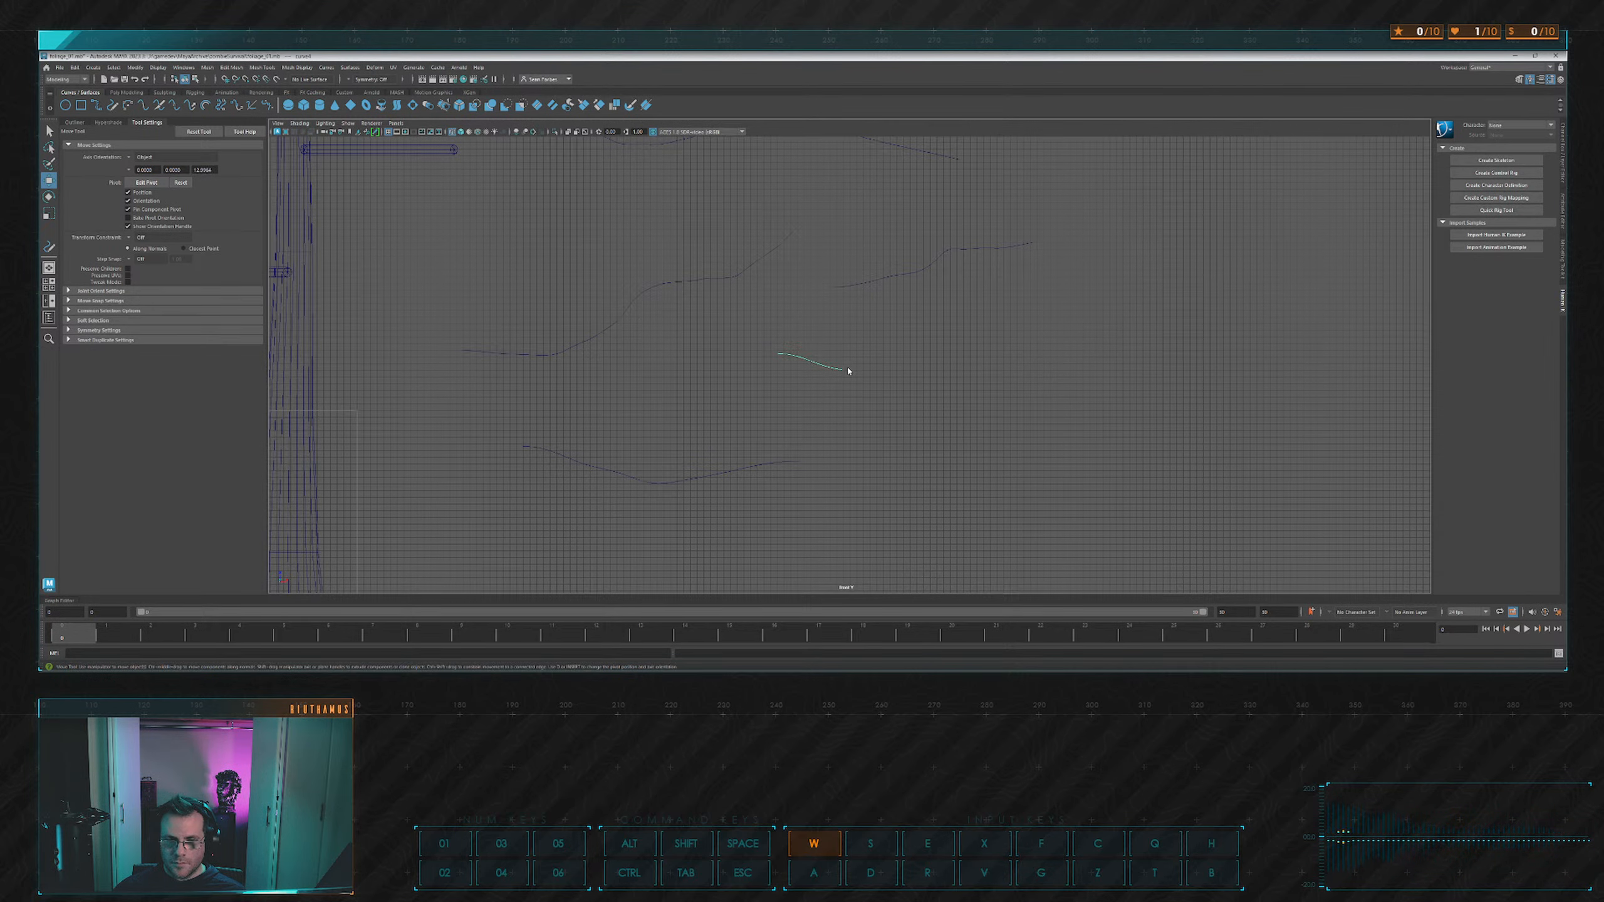
drag(846, 361, 877, 378)
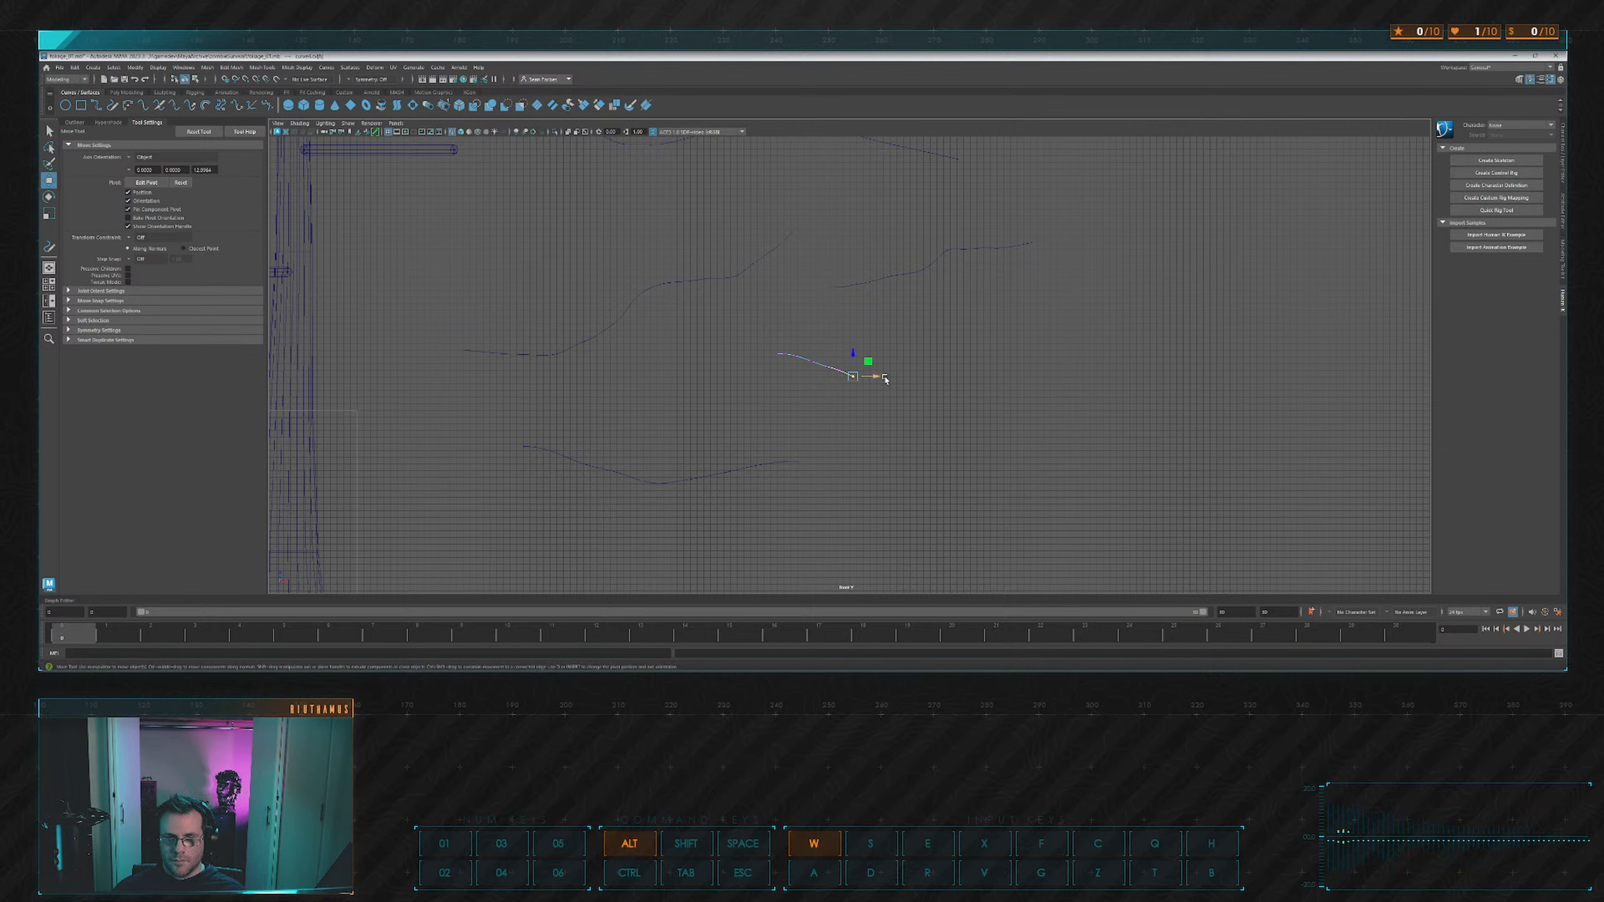
key(alt+Tab)
key(alt+Tab)
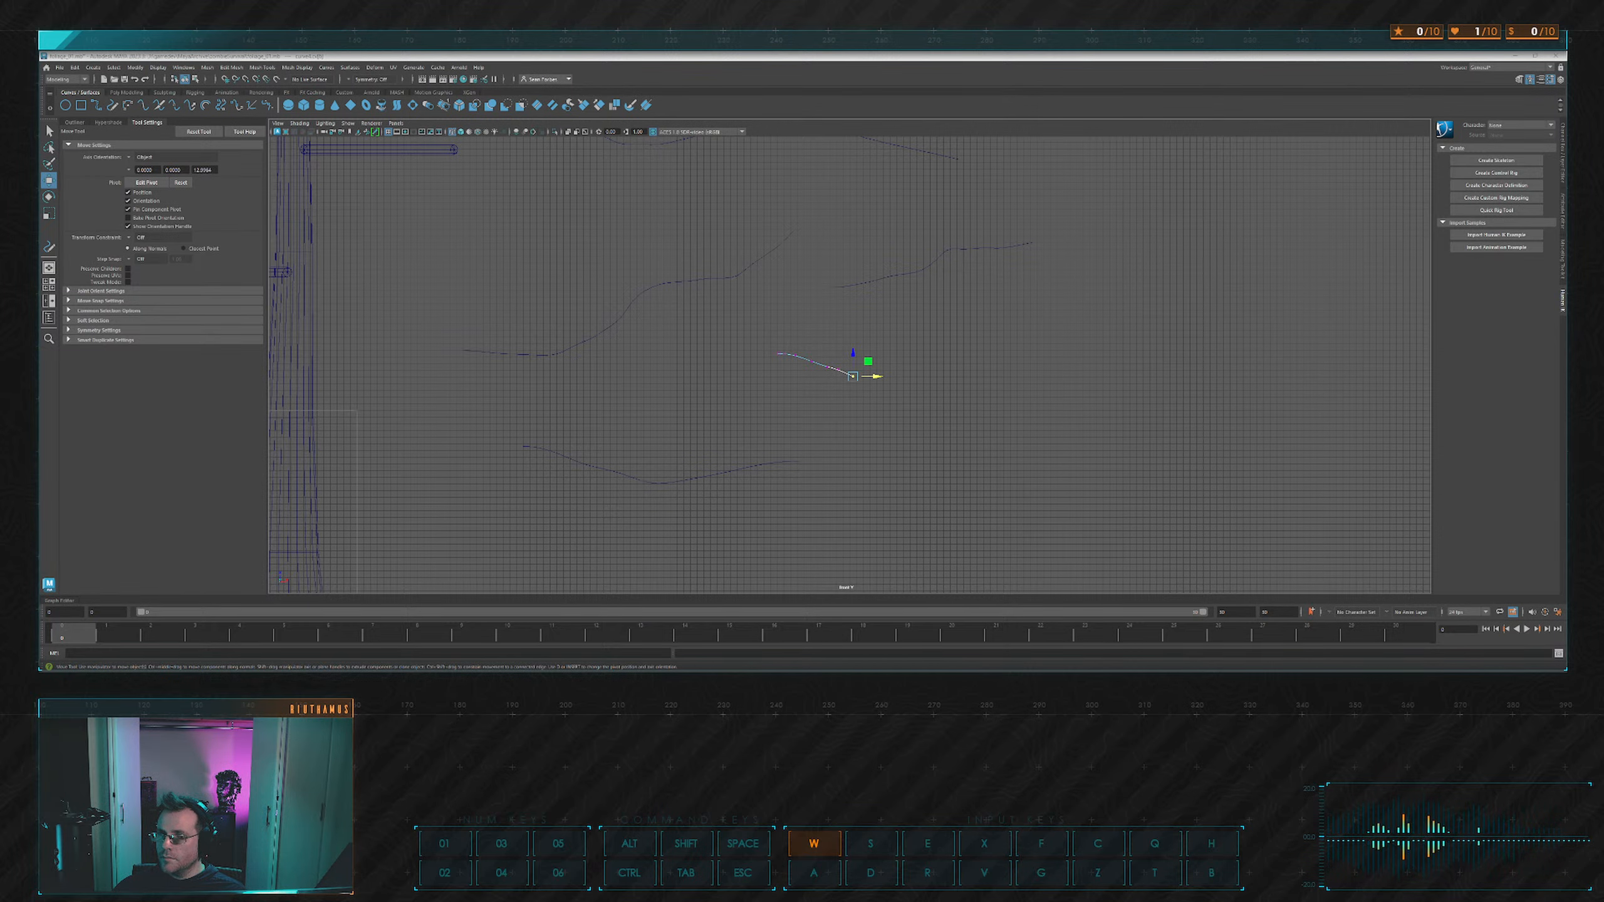
Smooth the tip of the lowest branch curve by adjusting its last control vertices.
click(790, 465)
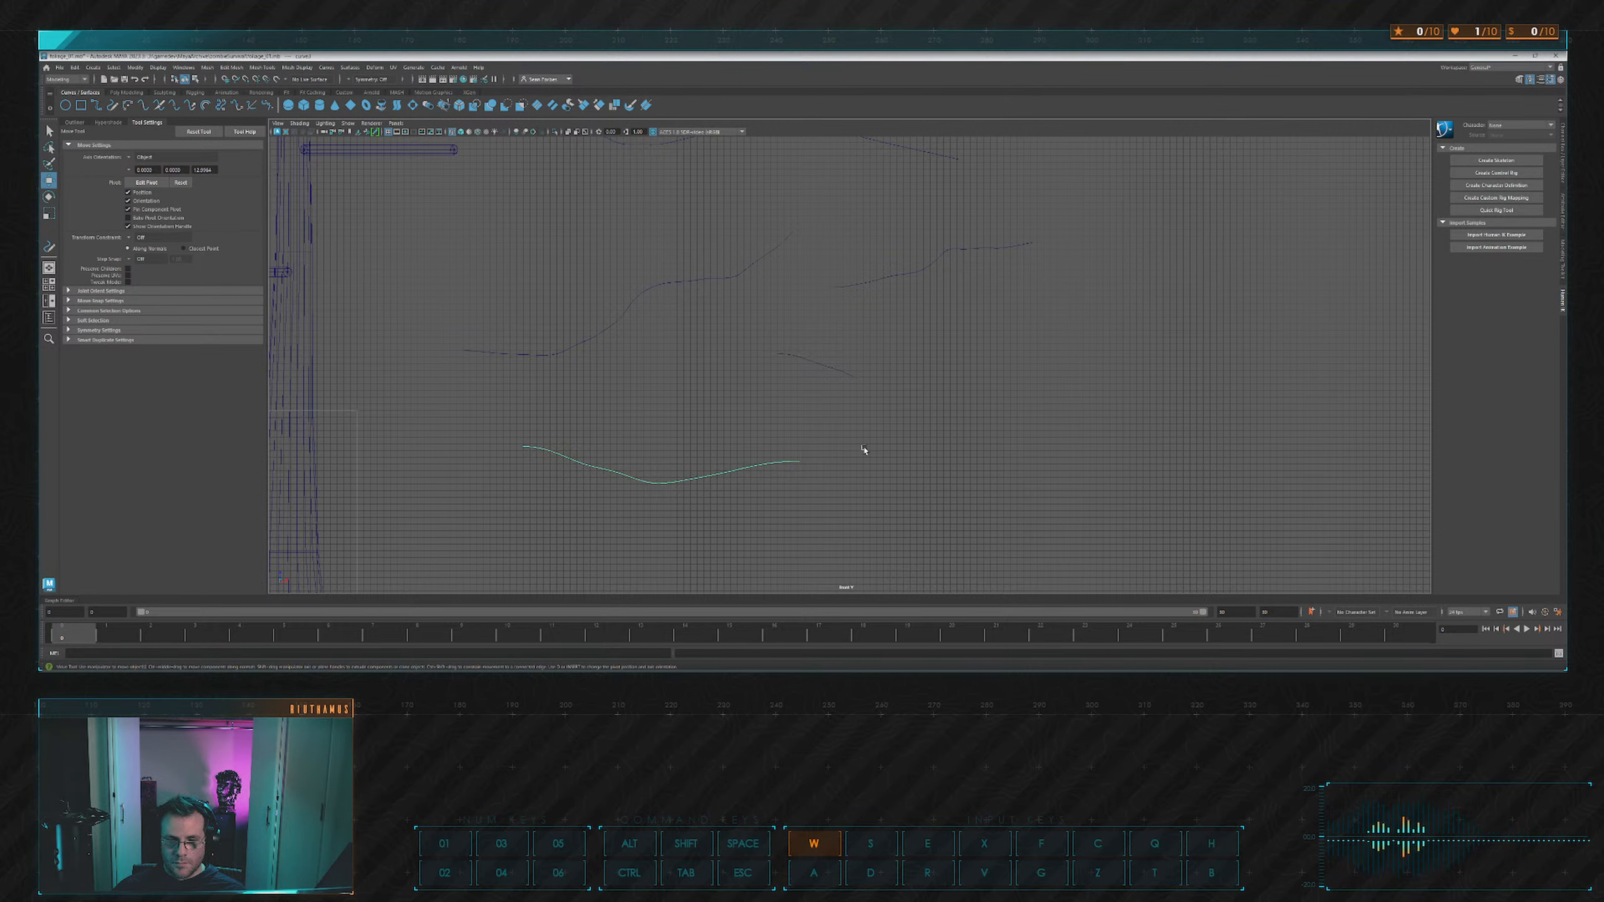
scroll(865, 448, up, 2)
alt+middle_drag(866, 445, 880, 349)
scroll(840, 359, up, 2)
right_drag(797, 392, 767, 392)
mouse_move(813, 385)
mouse_down()
mouse_move(775, 415)
mouse_move(784, 369)
mouse_move(821, 395)
mouse_up()
drag(736, 372, 770, 418)
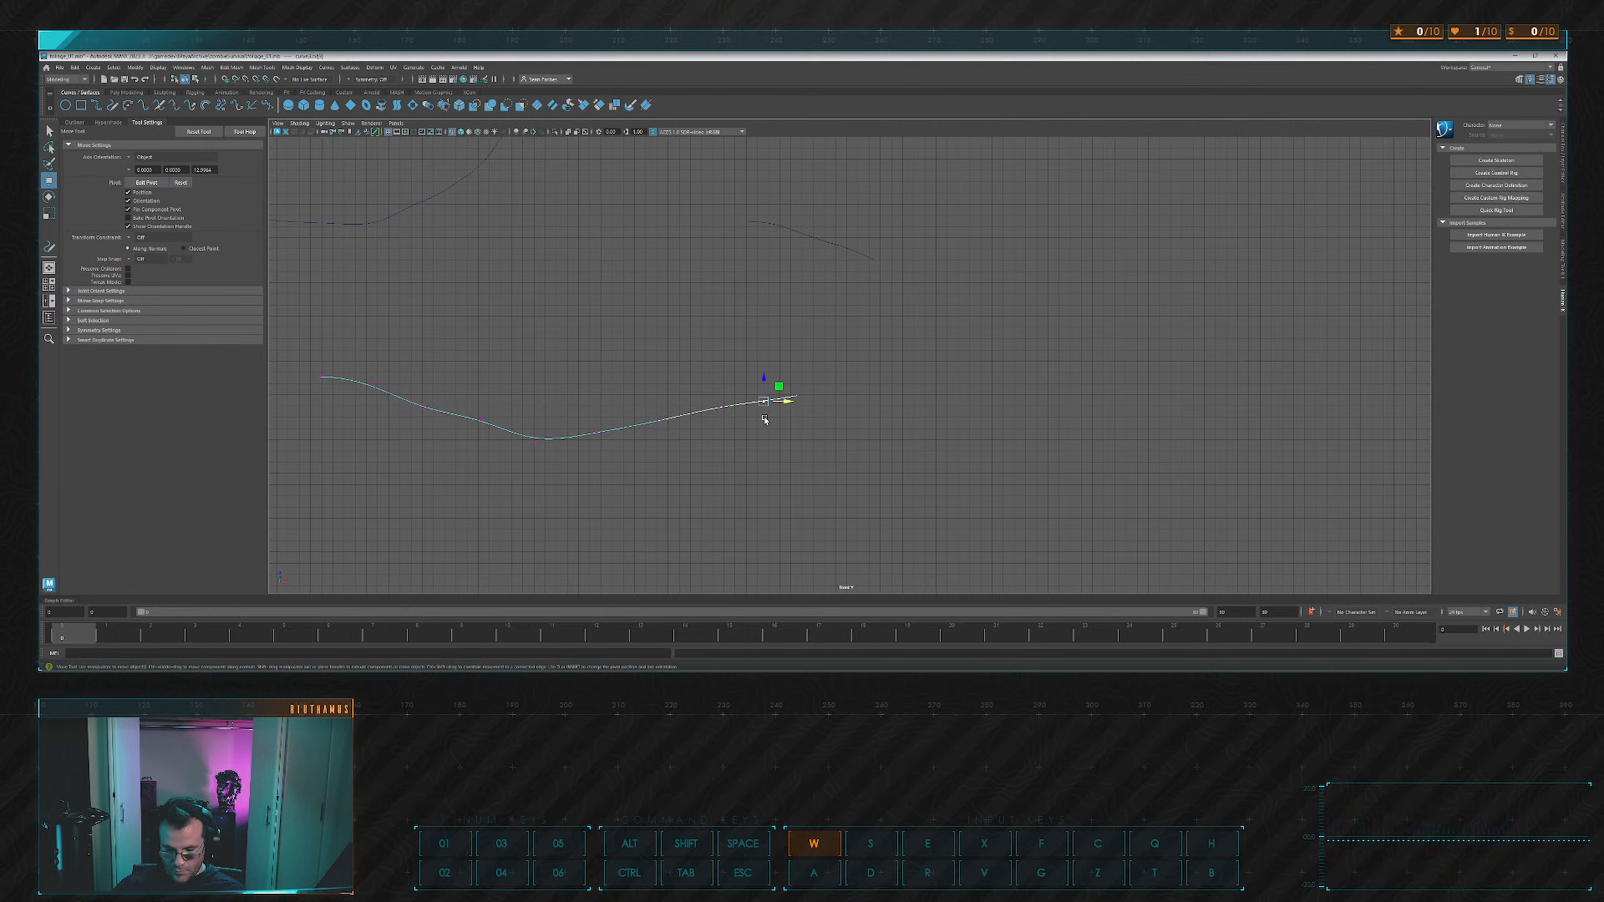
click(764, 419)
mouse_move(783, 361)
mouse_down()
mouse_move(812, 404)
mouse_move(797, 362)
mouse_up()
Delete surplus control vertices near the tip of the long middle curve to smooth its end.
alt+right_drag(856, 279, 737, 251)
alt+middle_drag(808, 164, 802, 365)
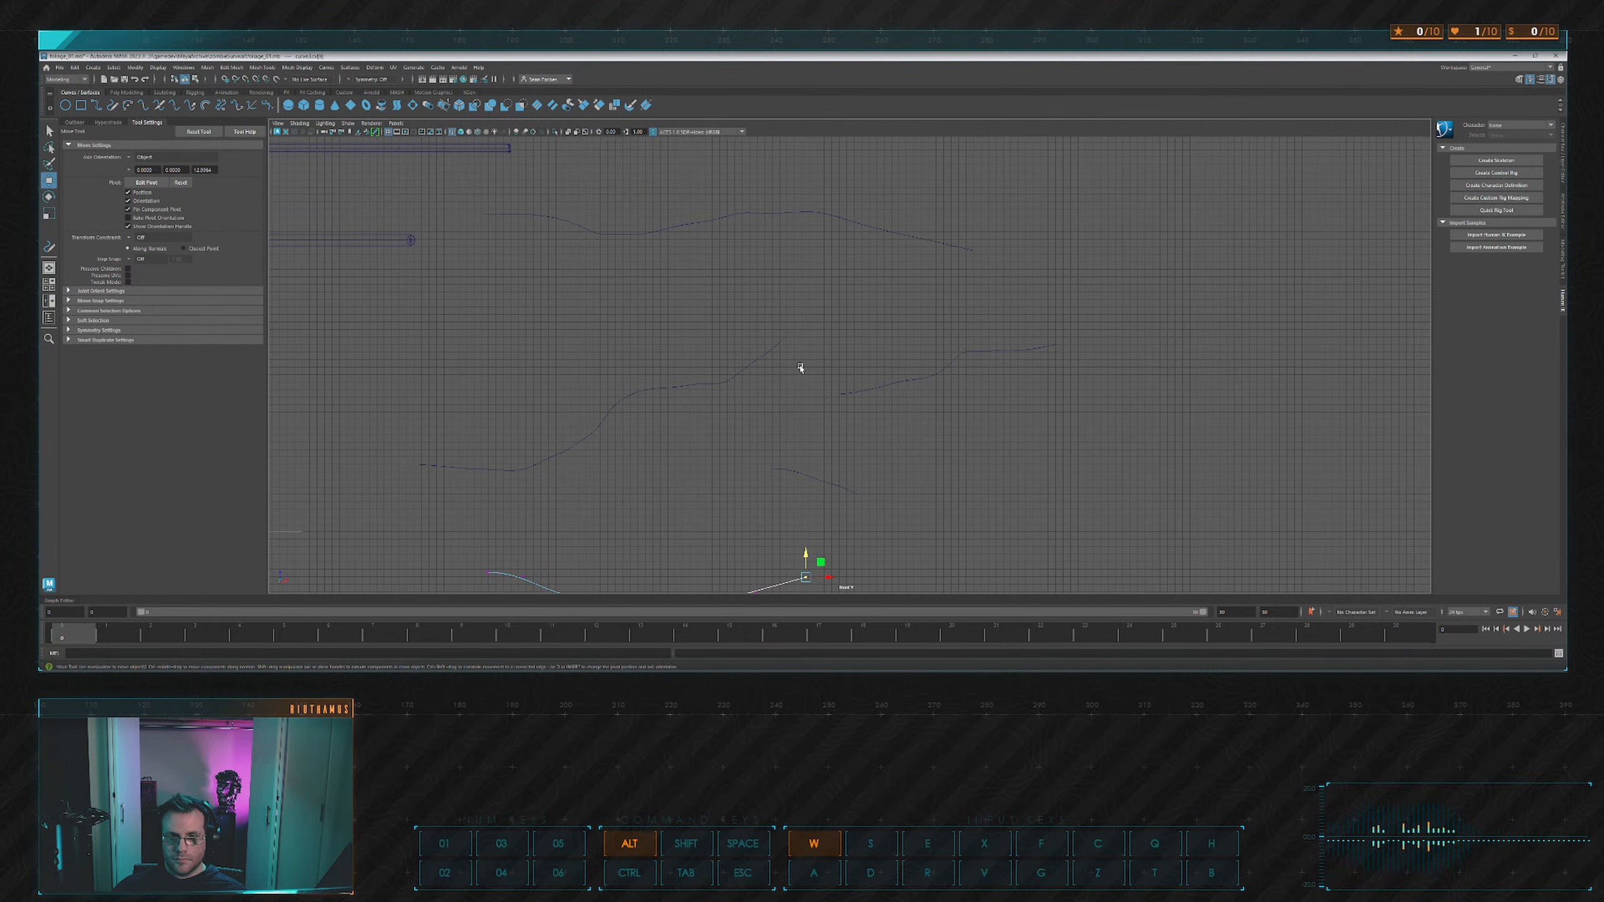
alt+middle_drag(723, 401, 786, 371)
click(793, 350)
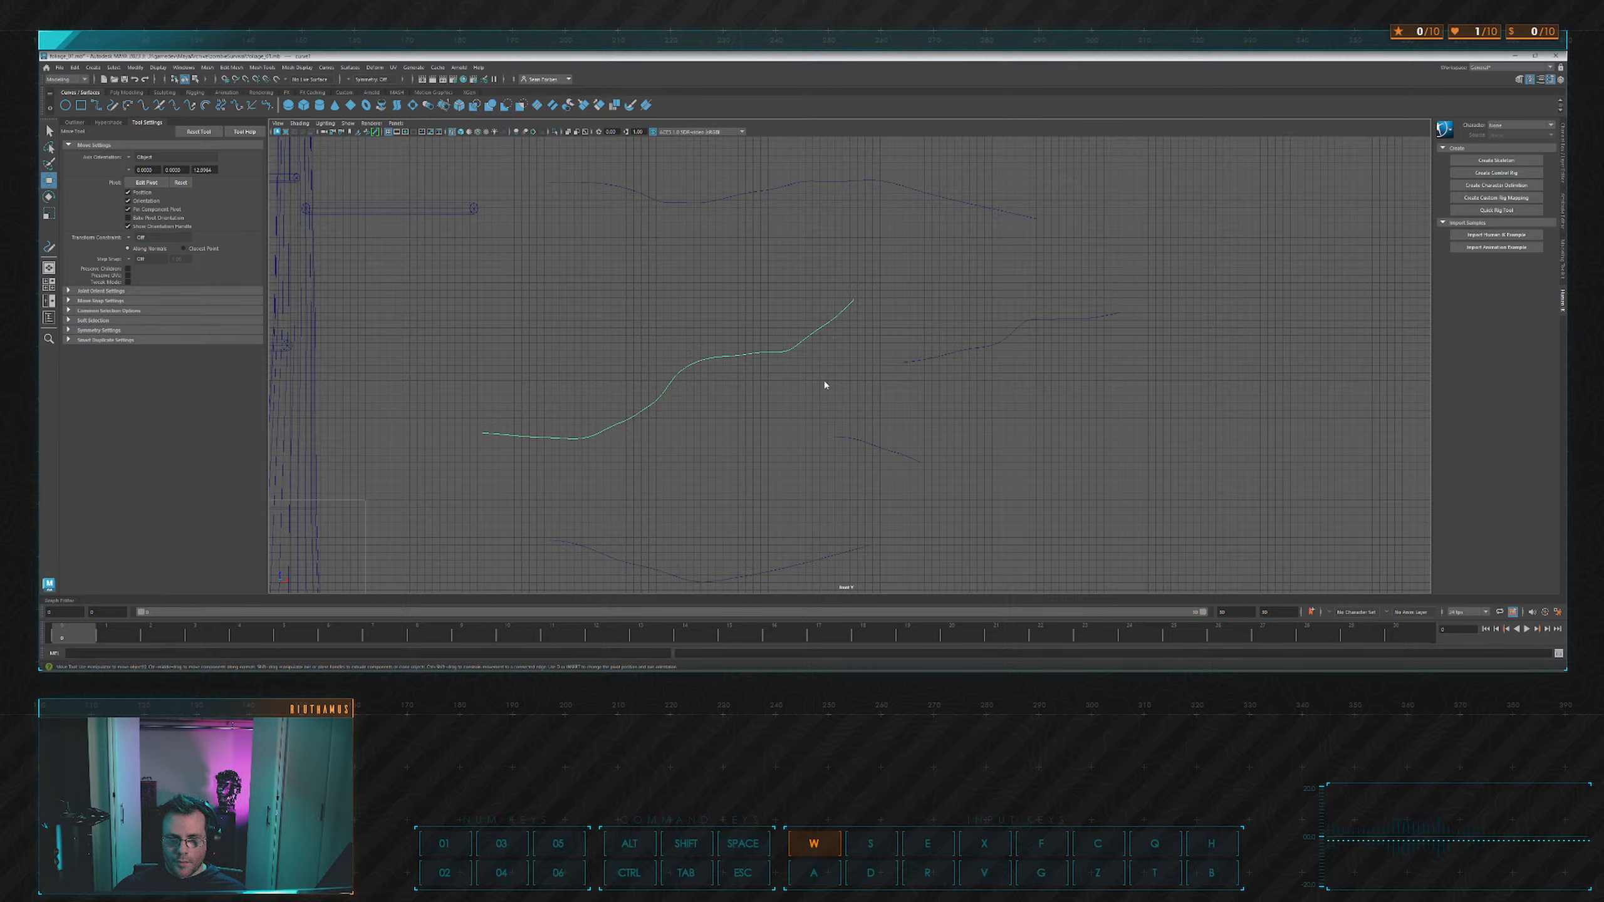
right_drag(787, 381, 768, 331)
drag(778, 332, 873, 318)
key(Delete)
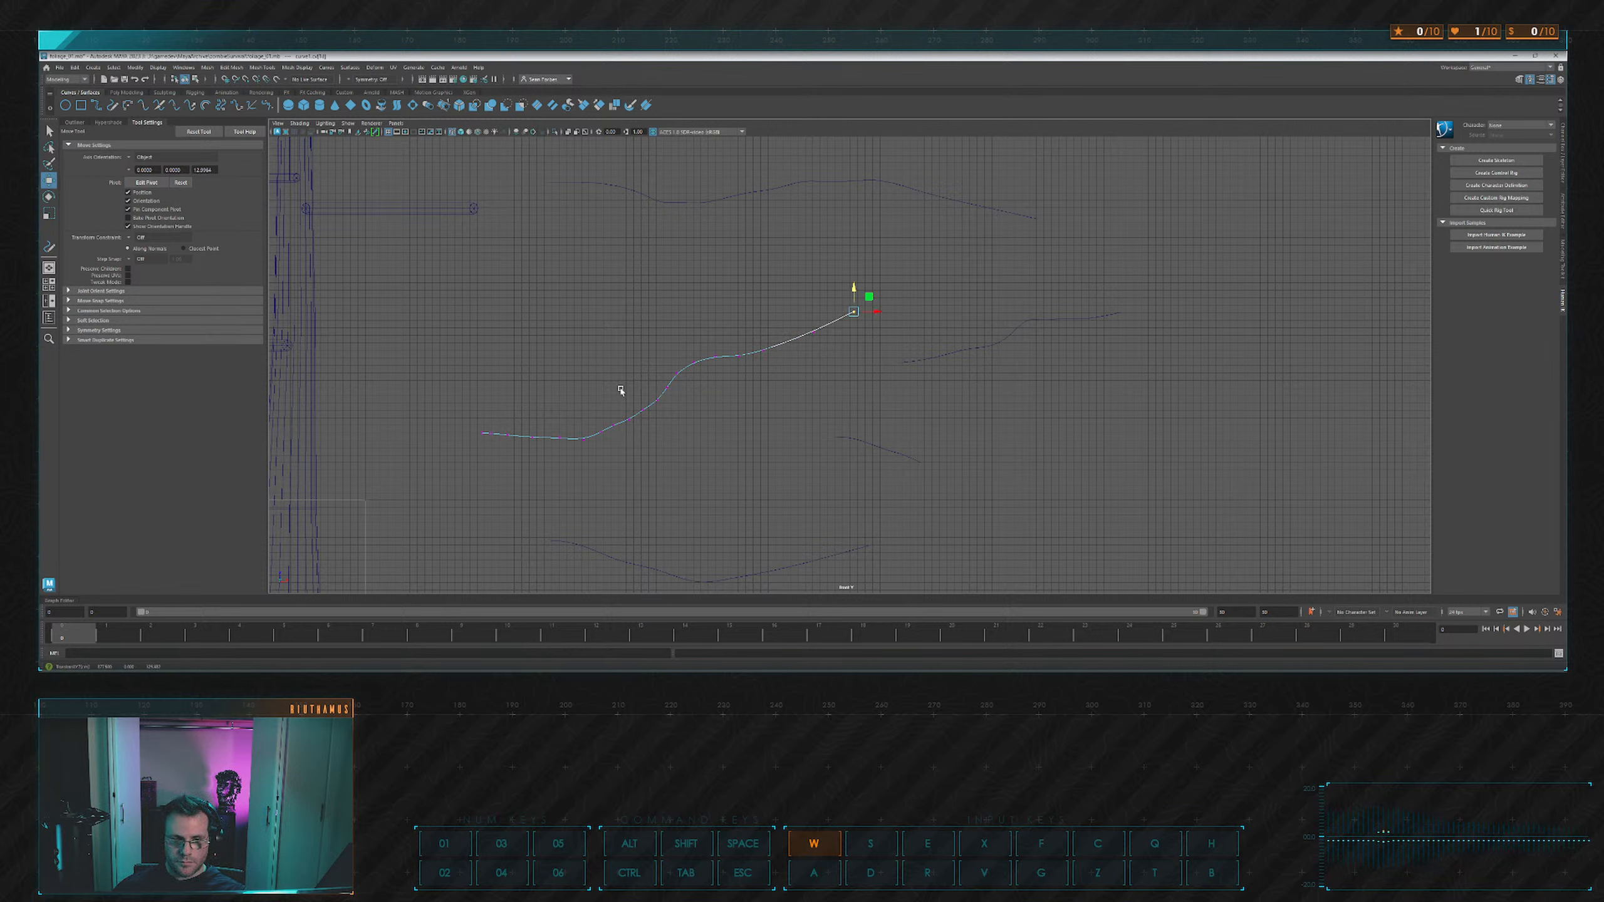
Delete surplus control vertices along the trunk-side start of the long middle curve and return to object selection.
click(614, 422)
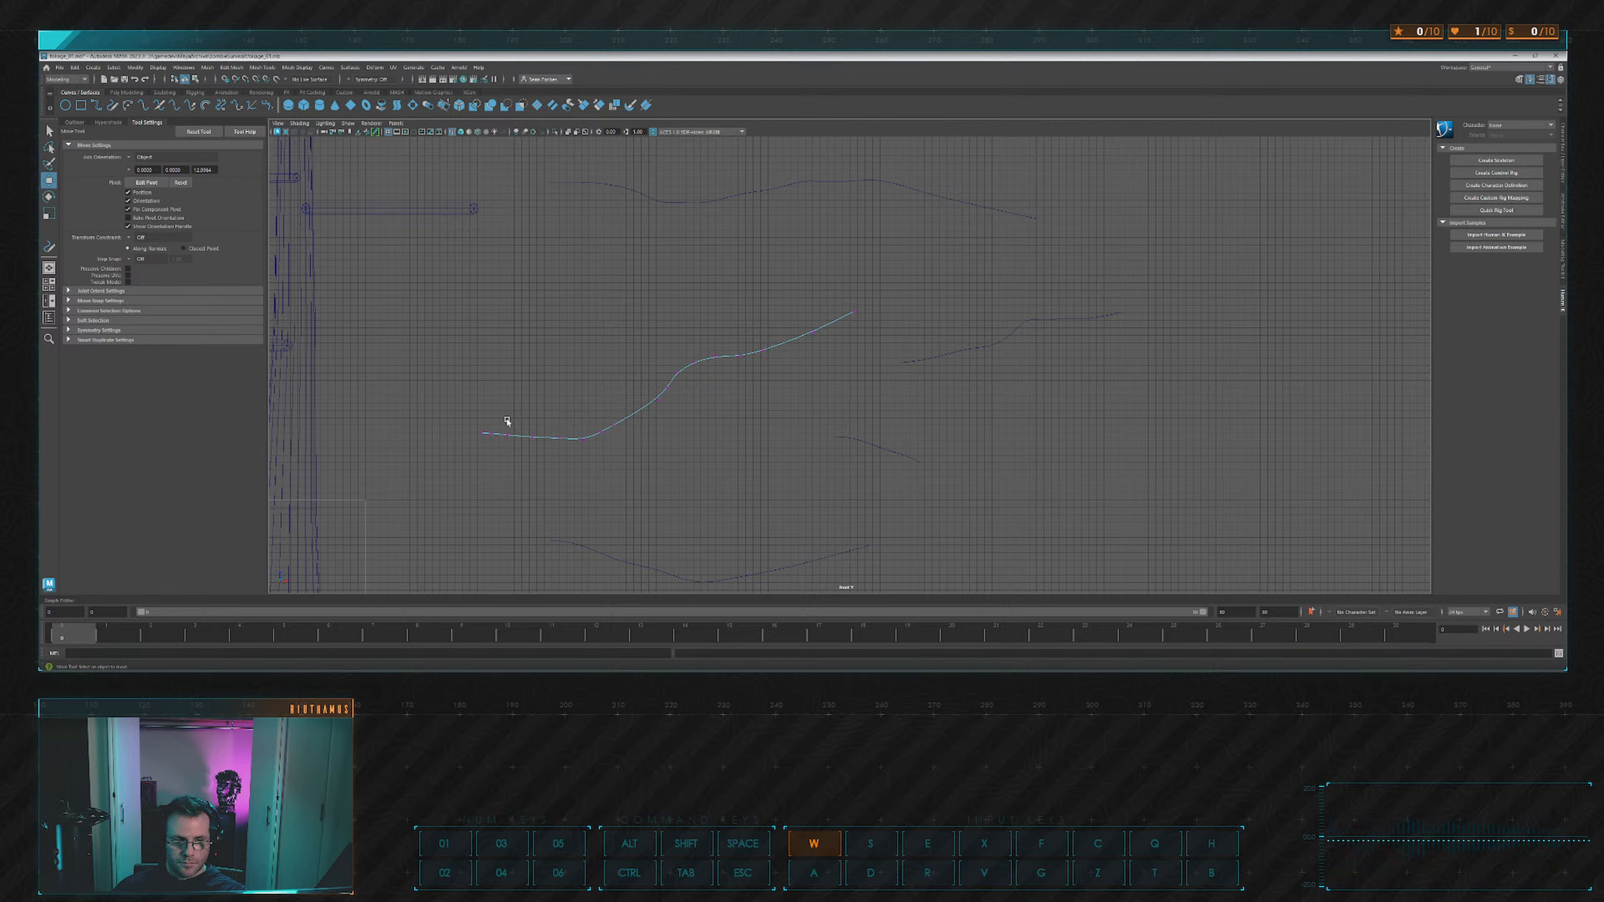
drag(568, 453, 572, 462)
key(Delete)
drag(504, 420, 491, 451)
key(Delete)
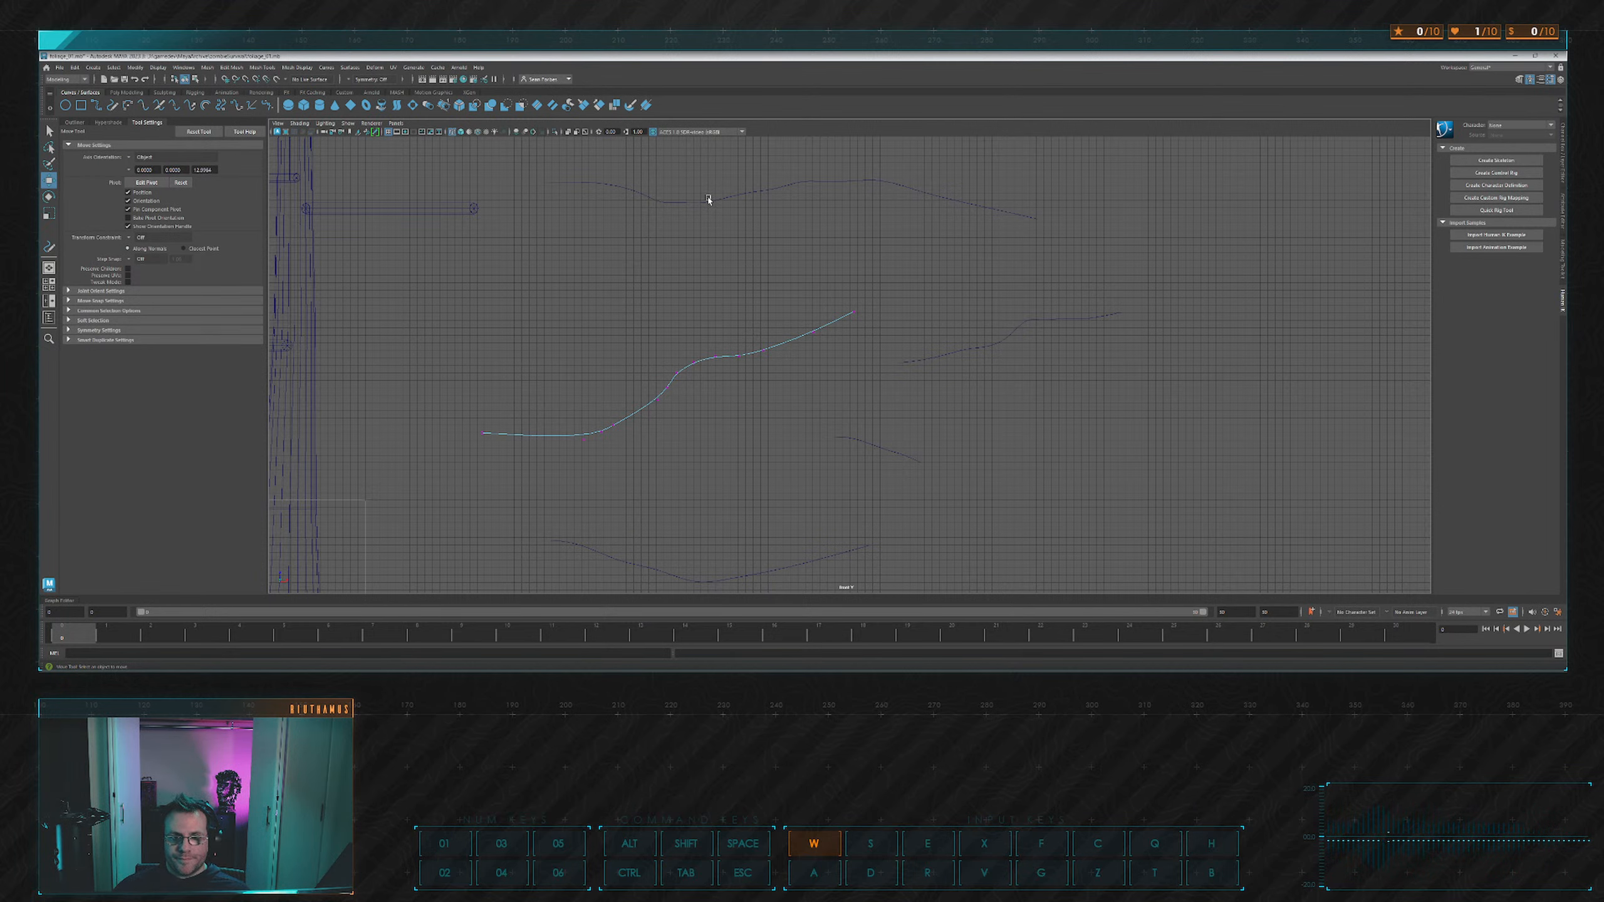
alt+middle_drag(829, 244, 841, 298)
right_drag(817, 322, 845, 294)
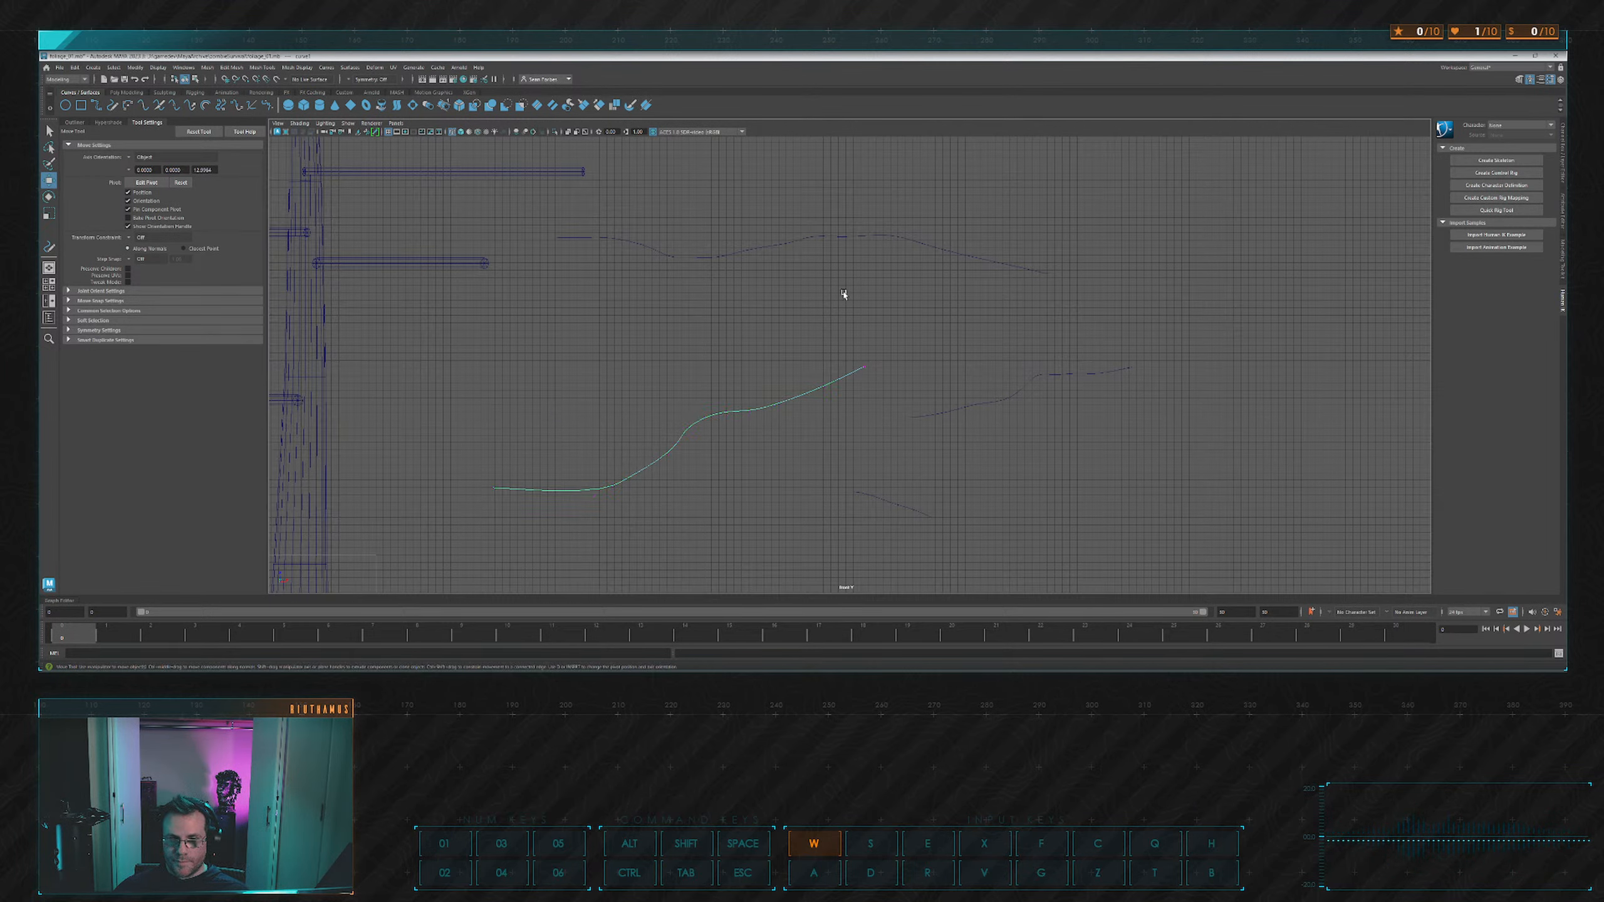
click(844, 297)
Delete the straight placeholder branches from the trunk in the perspective view, keeping the sketched curves.
scroll(832, 322, down, 3)
key(space)
key(space)
mouse_move(991, 277)
alt+mouse_down()
mouse_move(987, 315)
mouse_move(889, 270)
mouse_move(920, 341)
mouse_move(1020, 309)
alt+mouse_up()
click(934, 349)
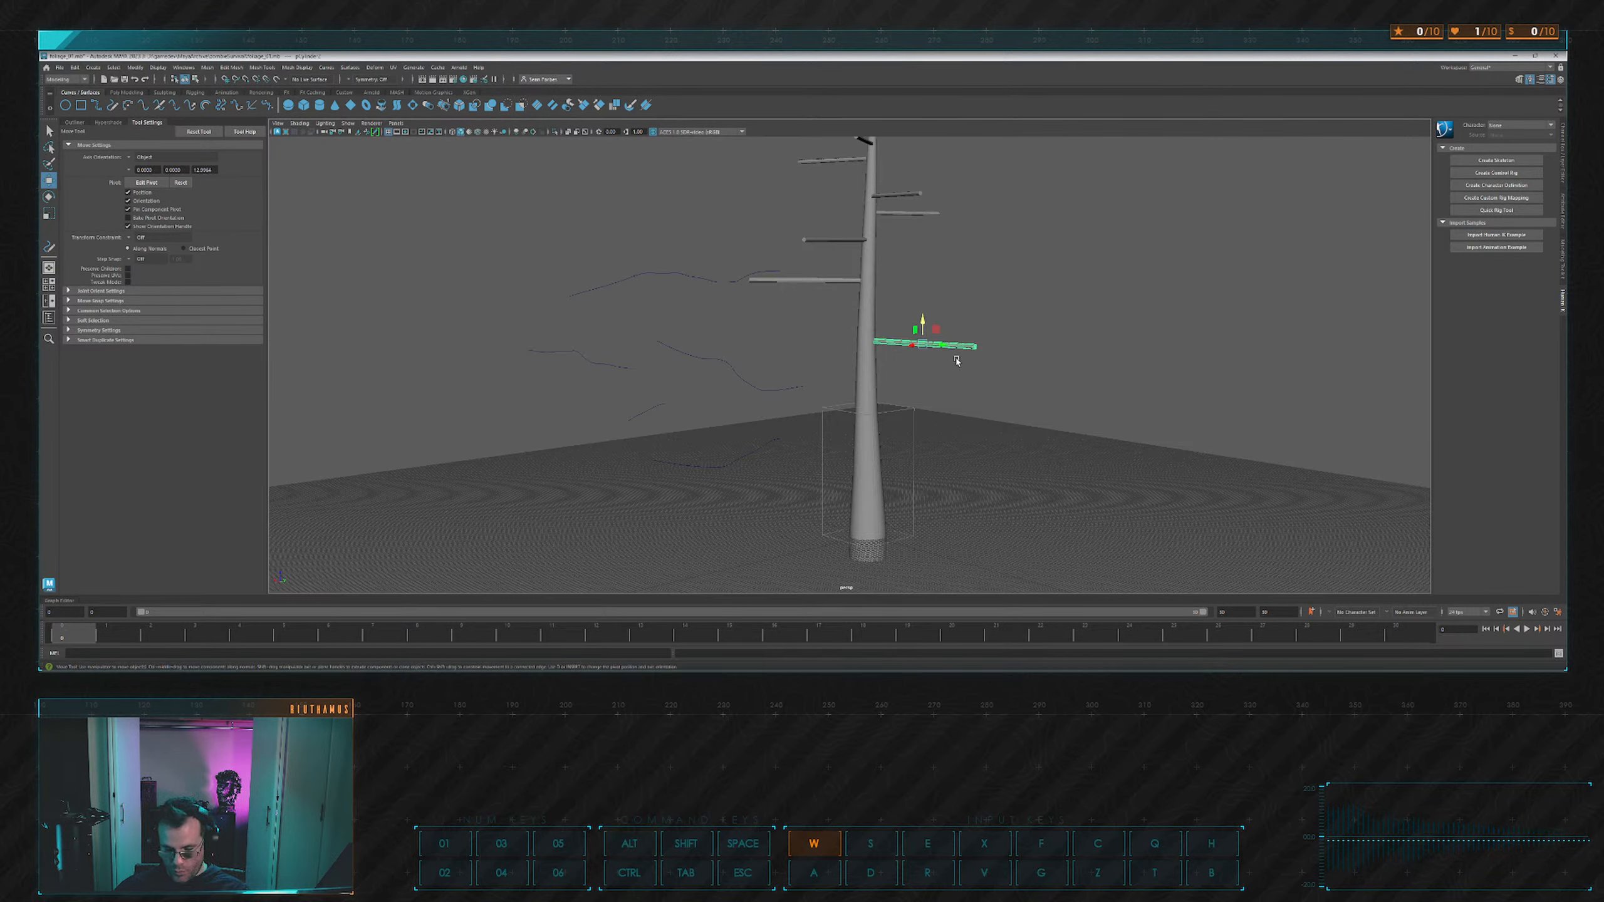
drag(928, 220, 864, 272)
scroll(940, 189, down, 3)
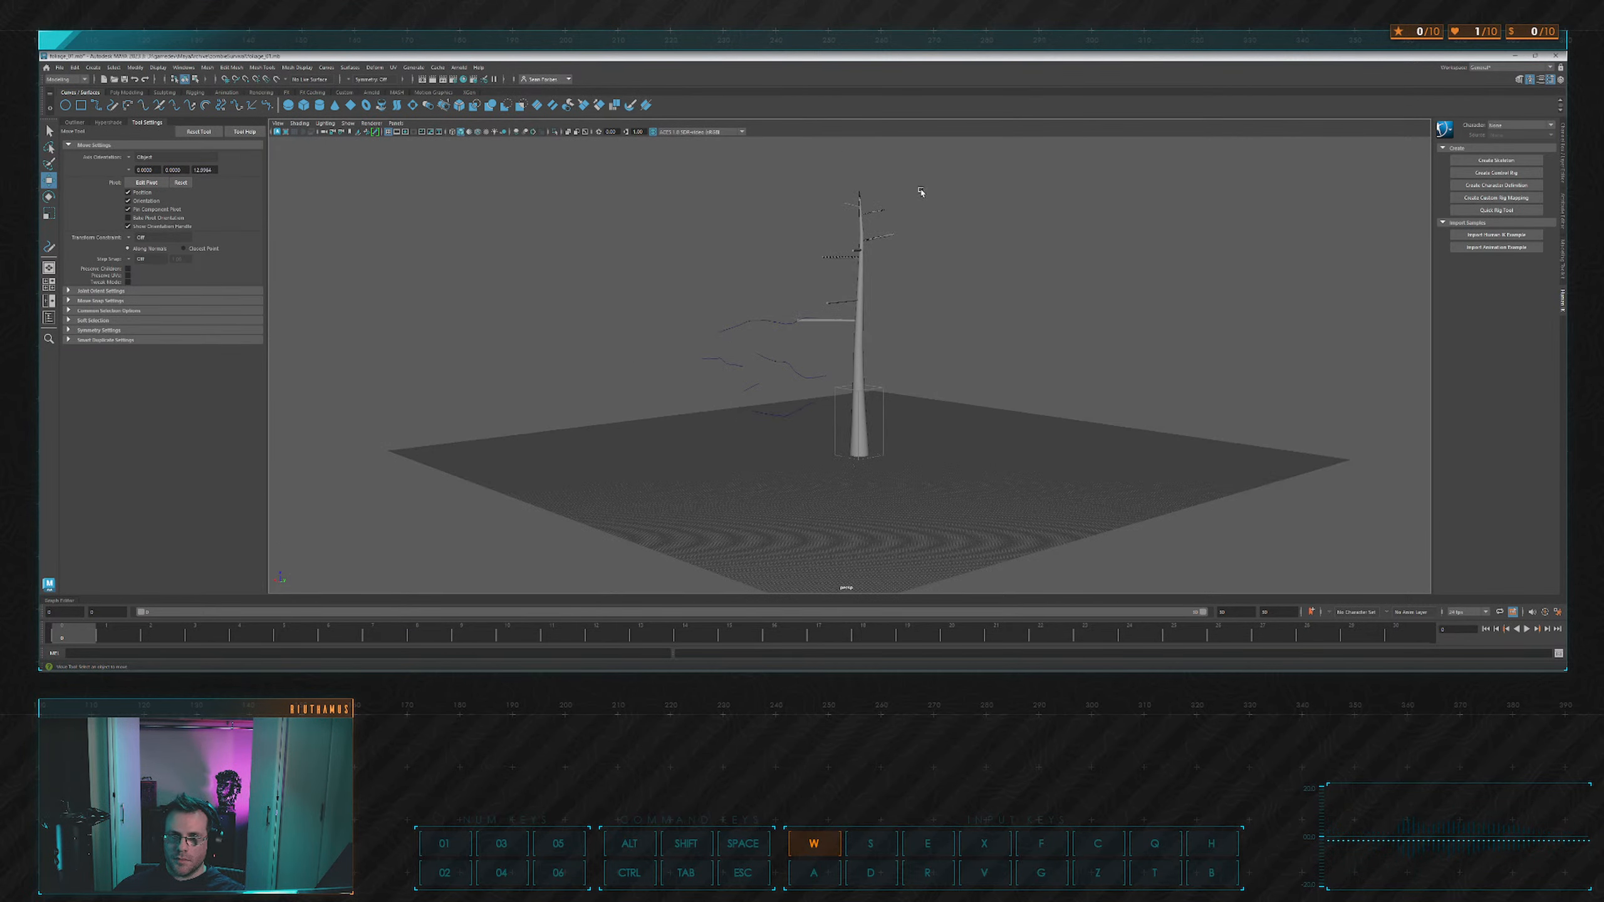
drag(921, 187, 881, 248)
drag(827, 188, 848, 213)
drag(842, 322, 844, 321)
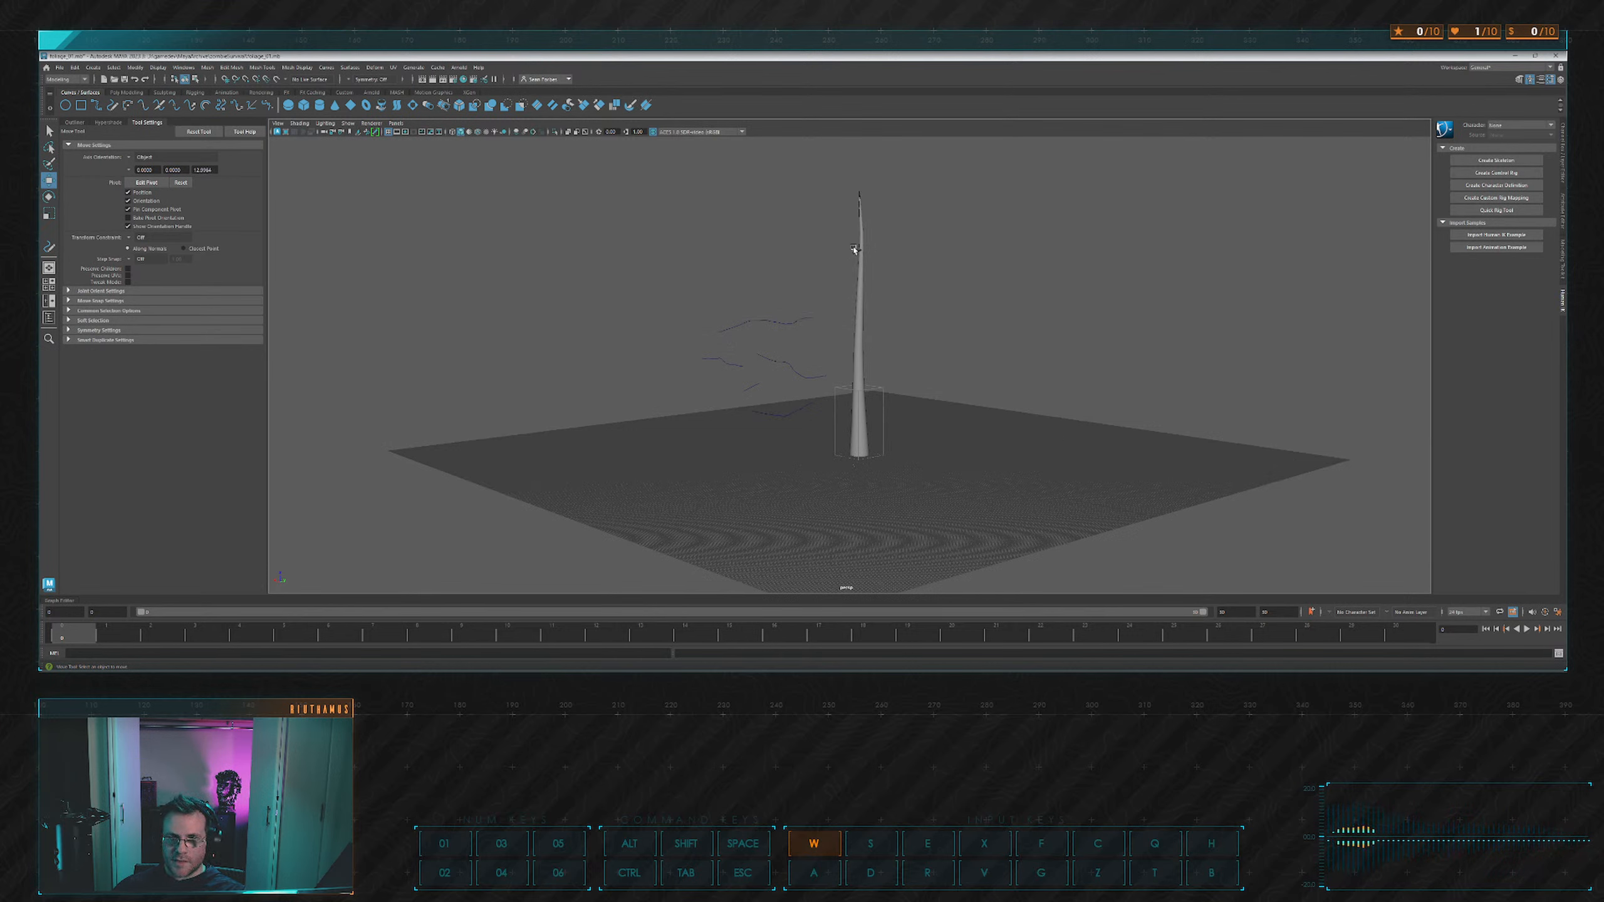
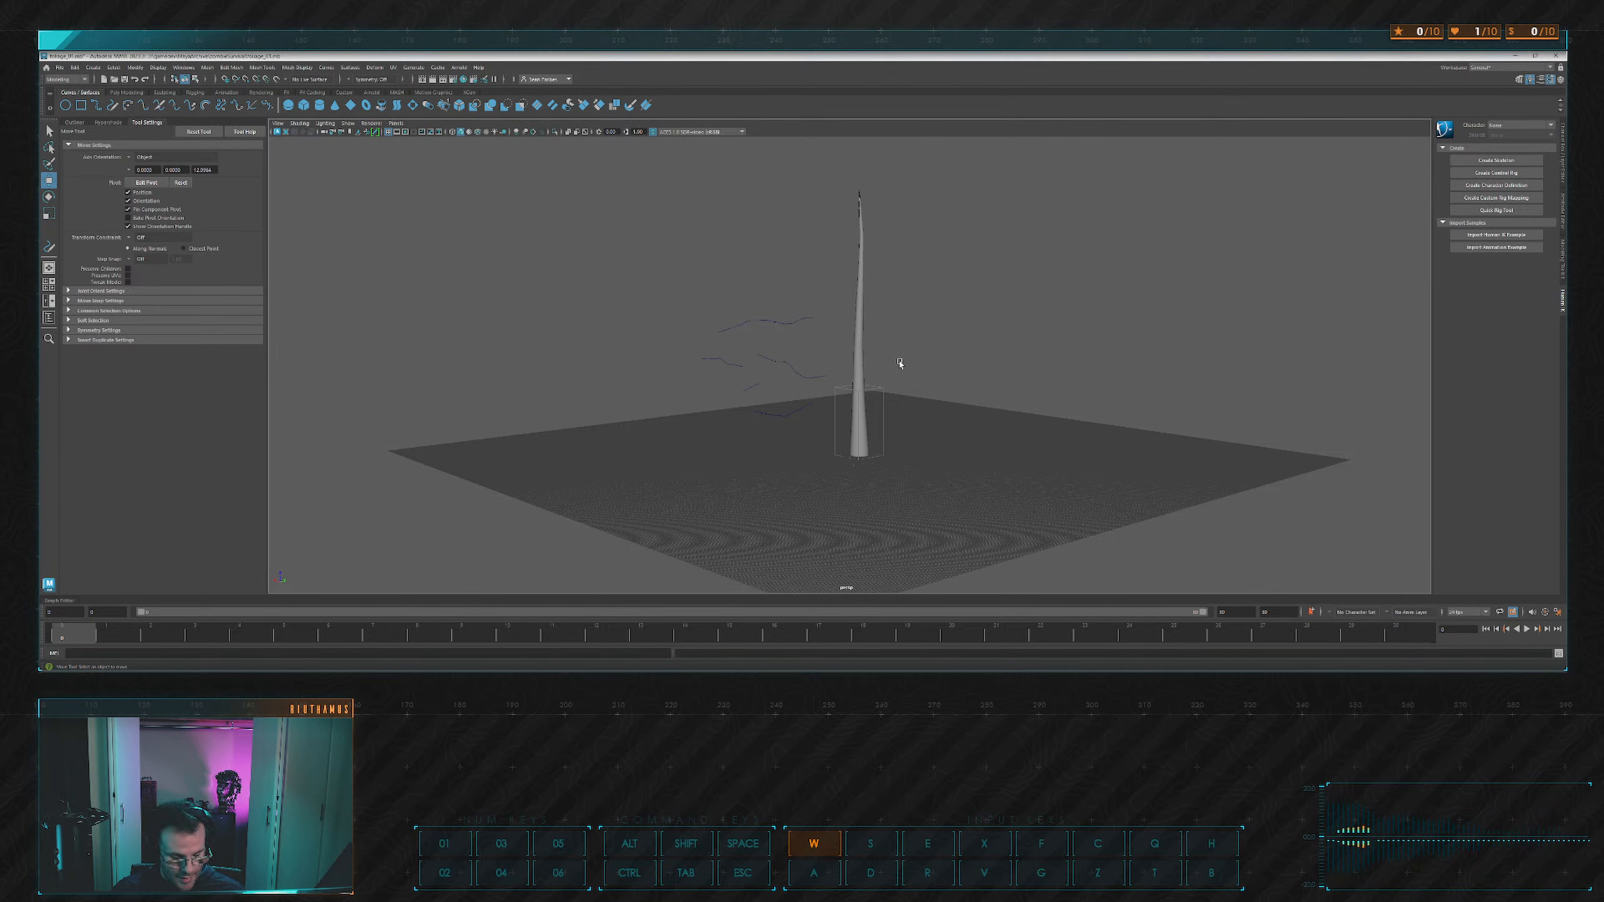
Inspect the trunk from another angle and clear any leftover branch geometry around it.
alt+drag(899, 363, 797, 361)
scroll(860, 391, up, 5)
drag(905, 286, 951, 362)
key(Delete)
scroll(916, 219, down, 2)
drag(921, 174, 788, 322)
key(Delete)
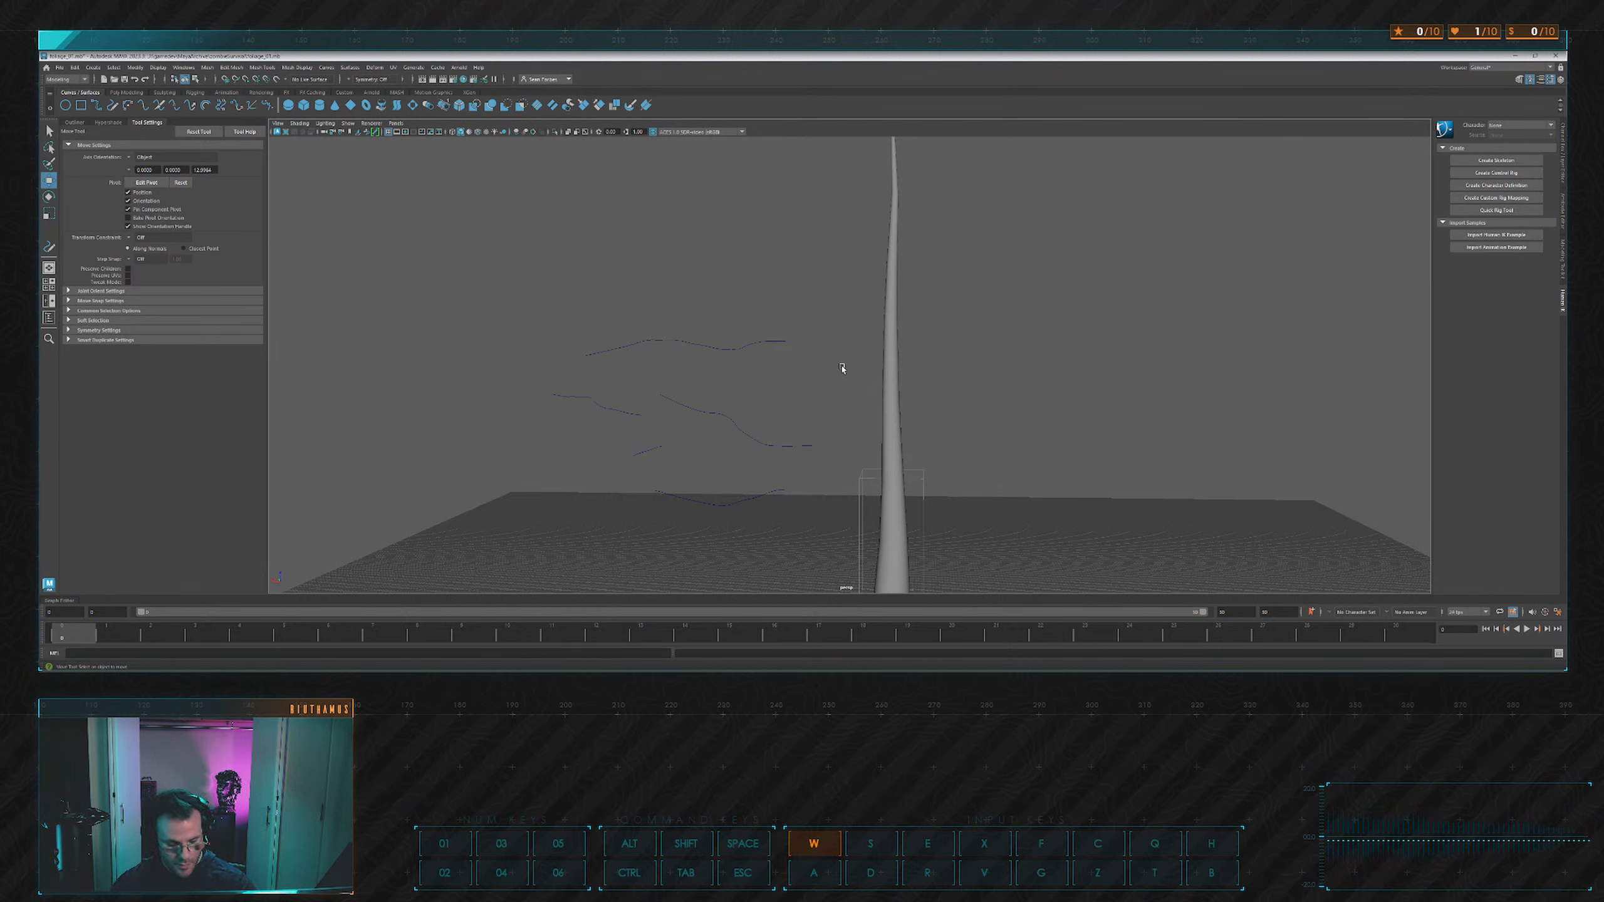
Create a polygon cylinder to serve as the profile for the topmost branch curve.
click(761, 343)
alt+middle_drag(821, 337, 783, 300)
click(127, 91)
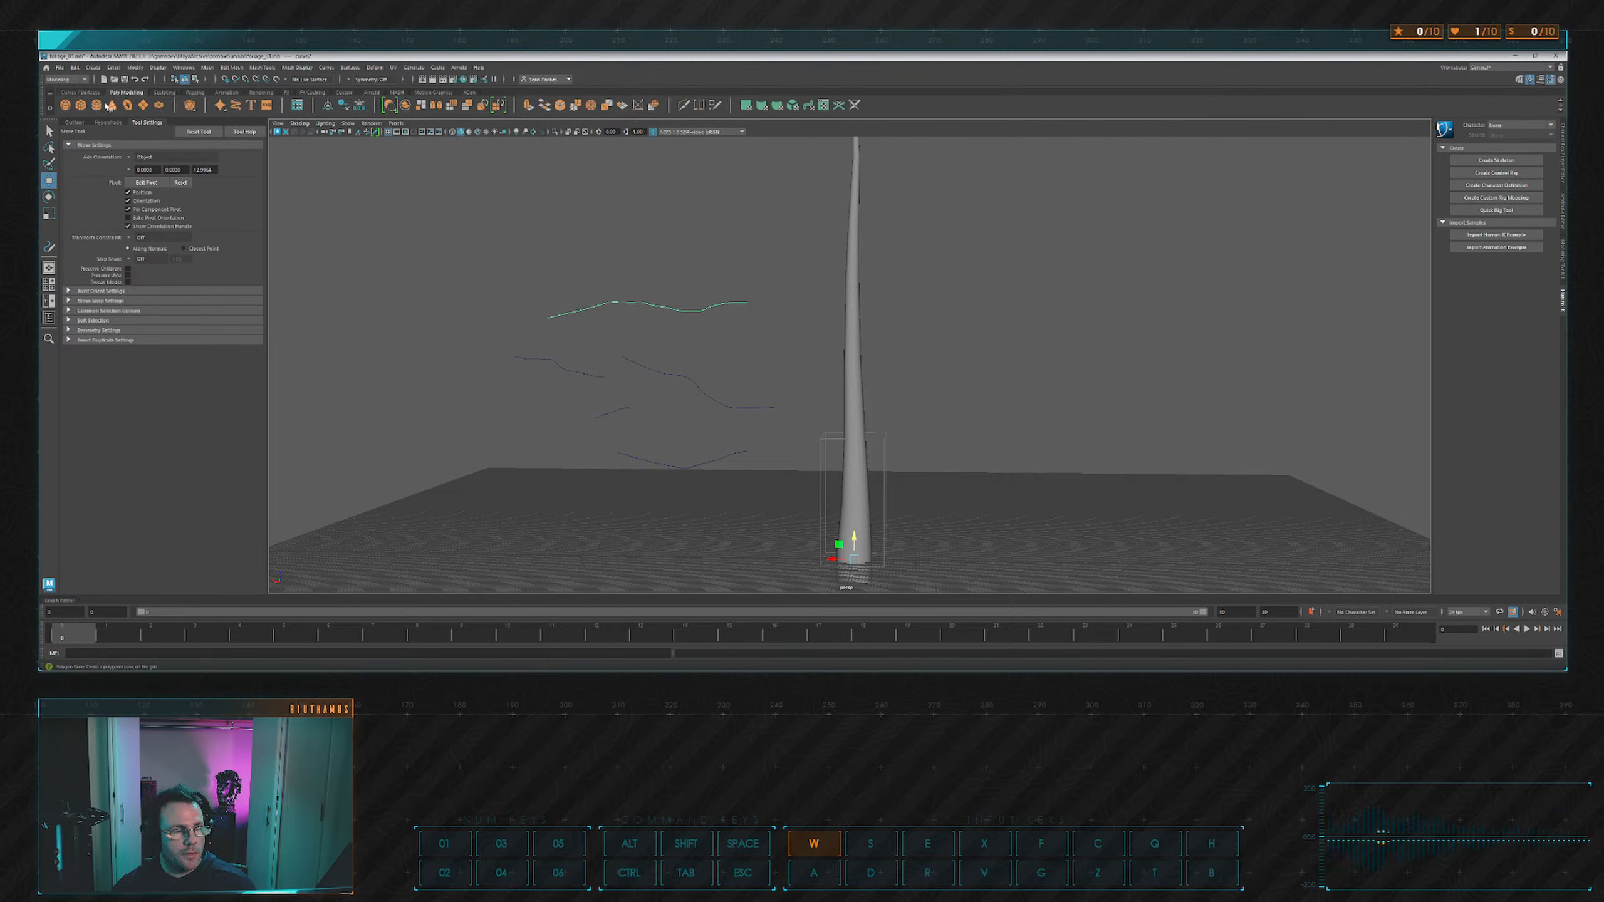
click(96, 104)
scroll(885, 520, down, 2)
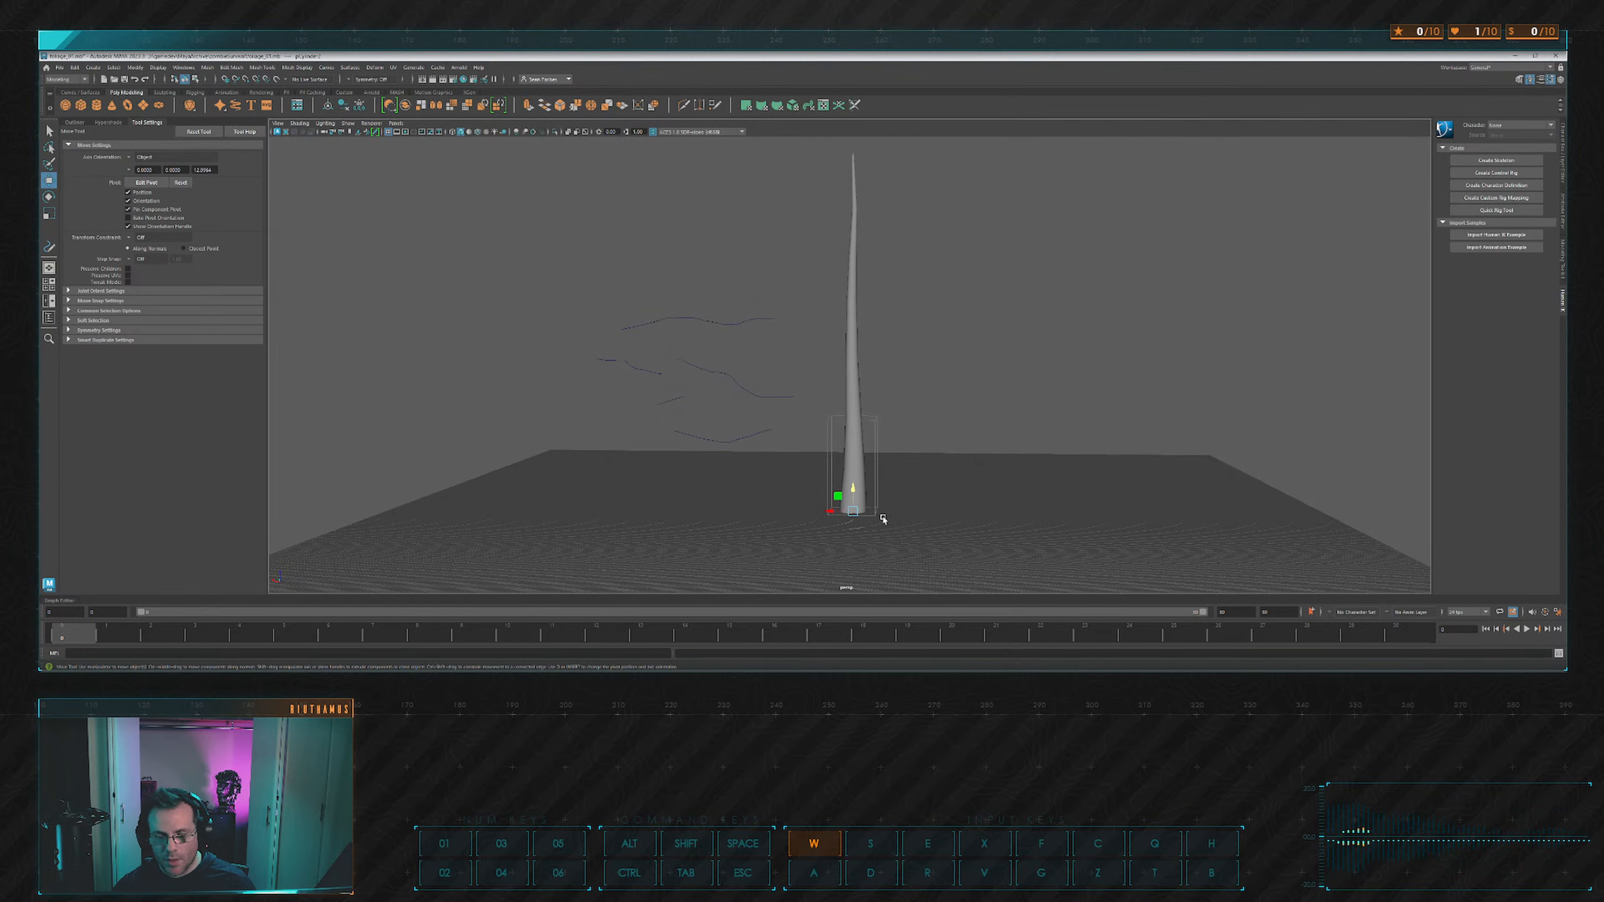
Move the new cylinder up from the trunk base and across to the topmost branch curve in the front view.
key(v)
drag(855, 511, 835, 464)
drag(791, 336, 919, 322)
alt+middle_drag(920, 322, 870, 376)
key(space)
key(space)
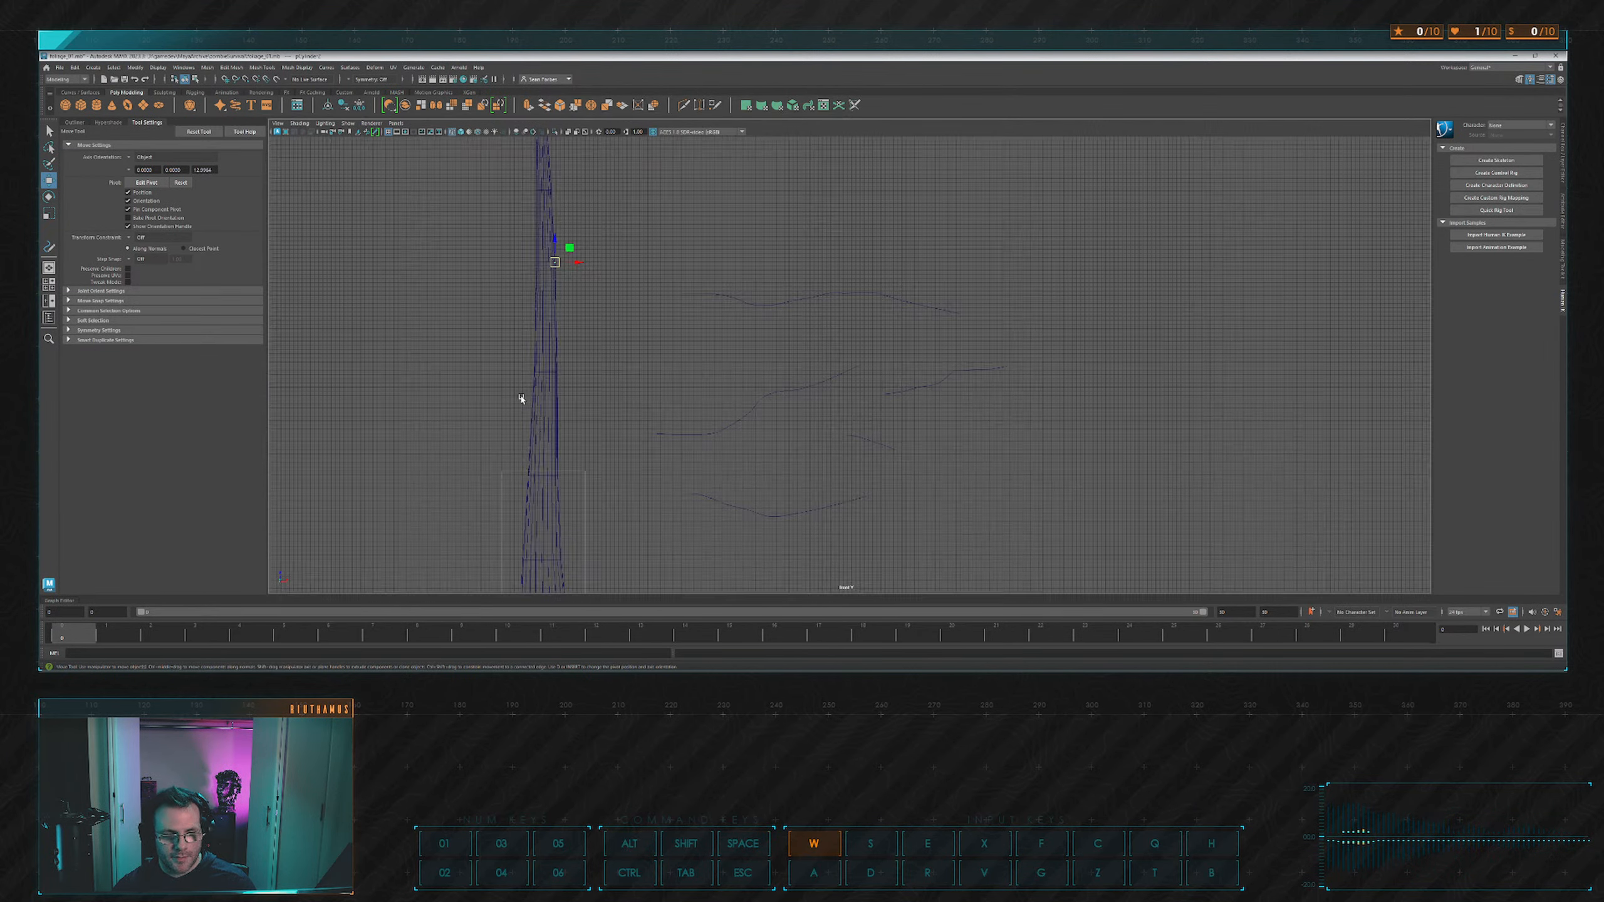
scroll(519, 397, up, 2)
alt+middle_drag(608, 285, 678, 320)
drag(561, 272, 728, 295)
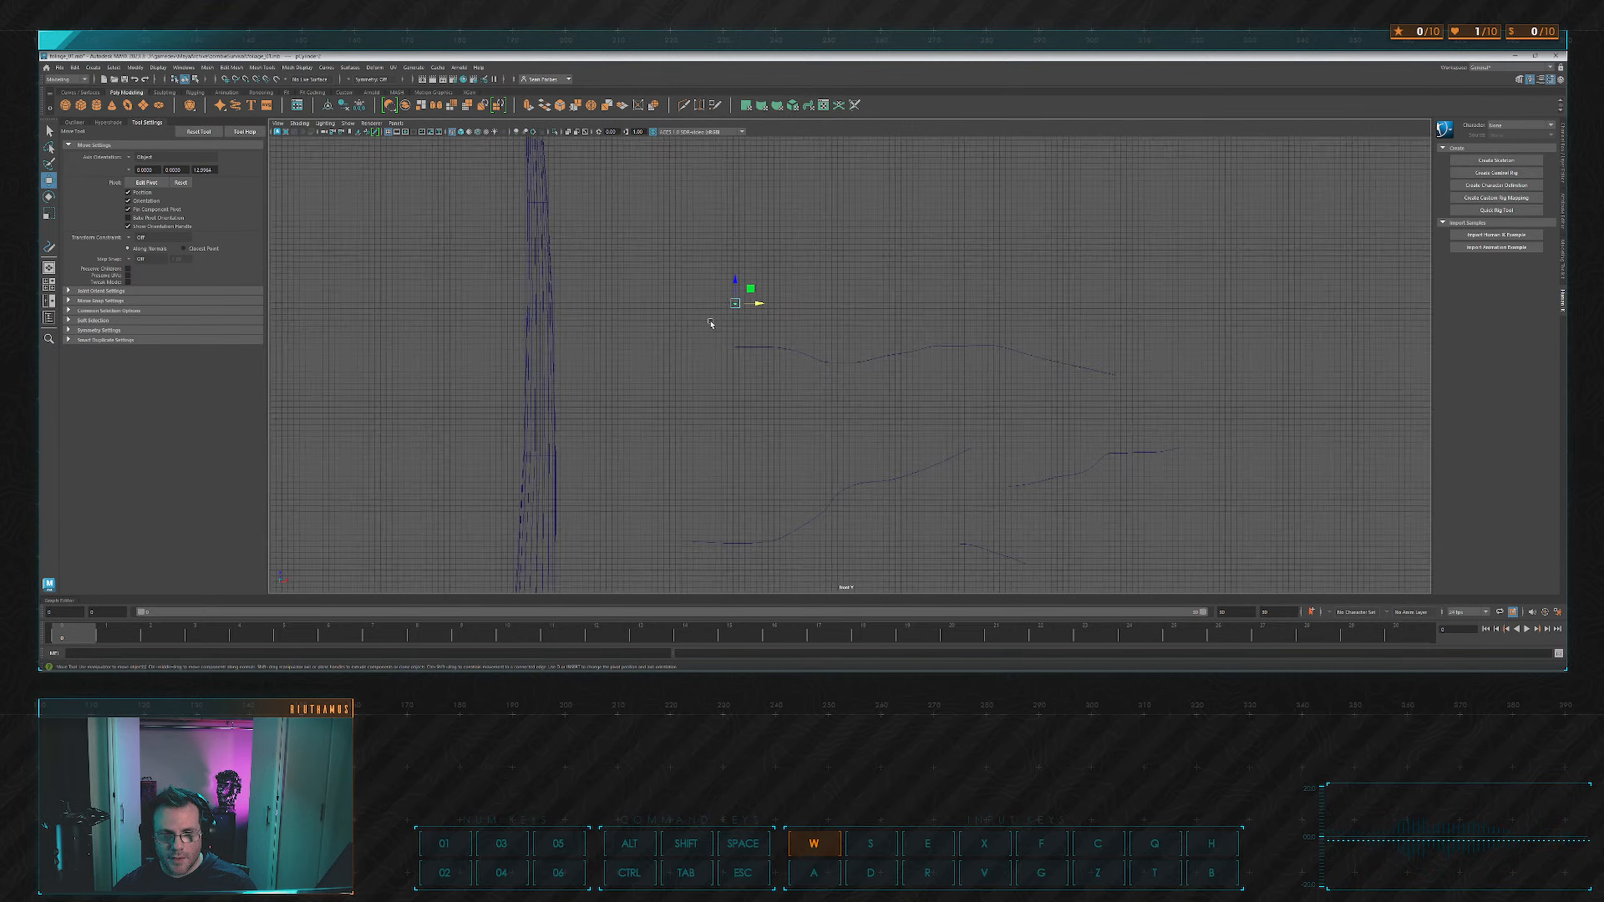
Use grid snapping to position the cylinder at the trunk-side start of the topmost branch curve.
scroll(751, 303, up, 3)
key(x)
drag(598, 207, 609, 332)
scroll(637, 315, up, 2)
alt+middle_drag(531, 312, 829, 340)
scroll(828, 339, up, 3)
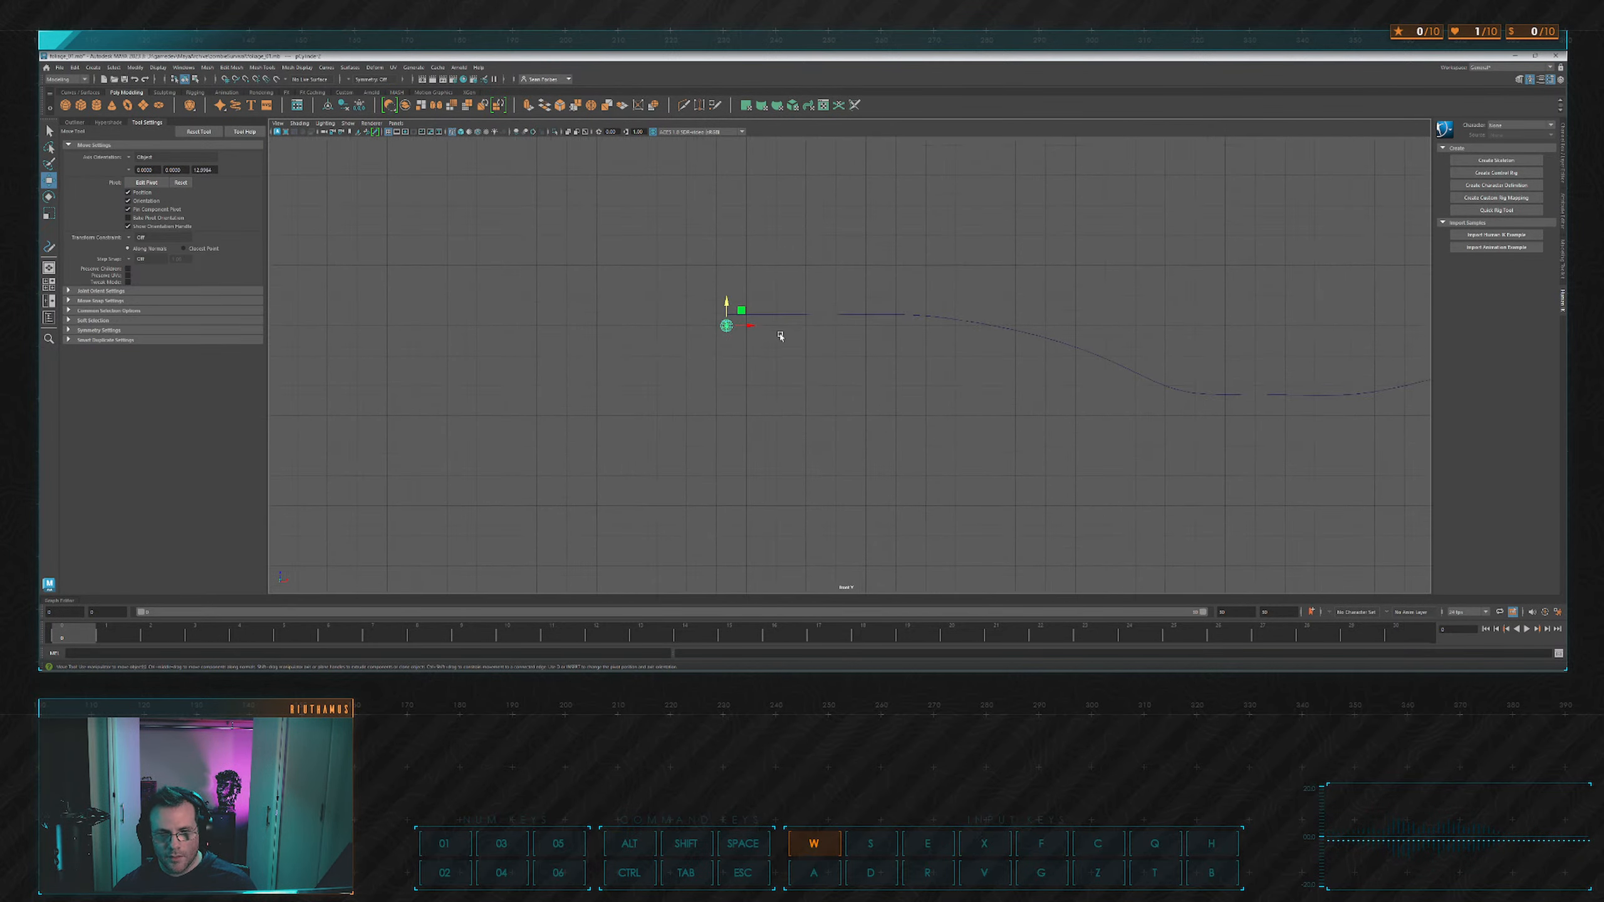
key(x)
drag(709, 316, 667, 313)
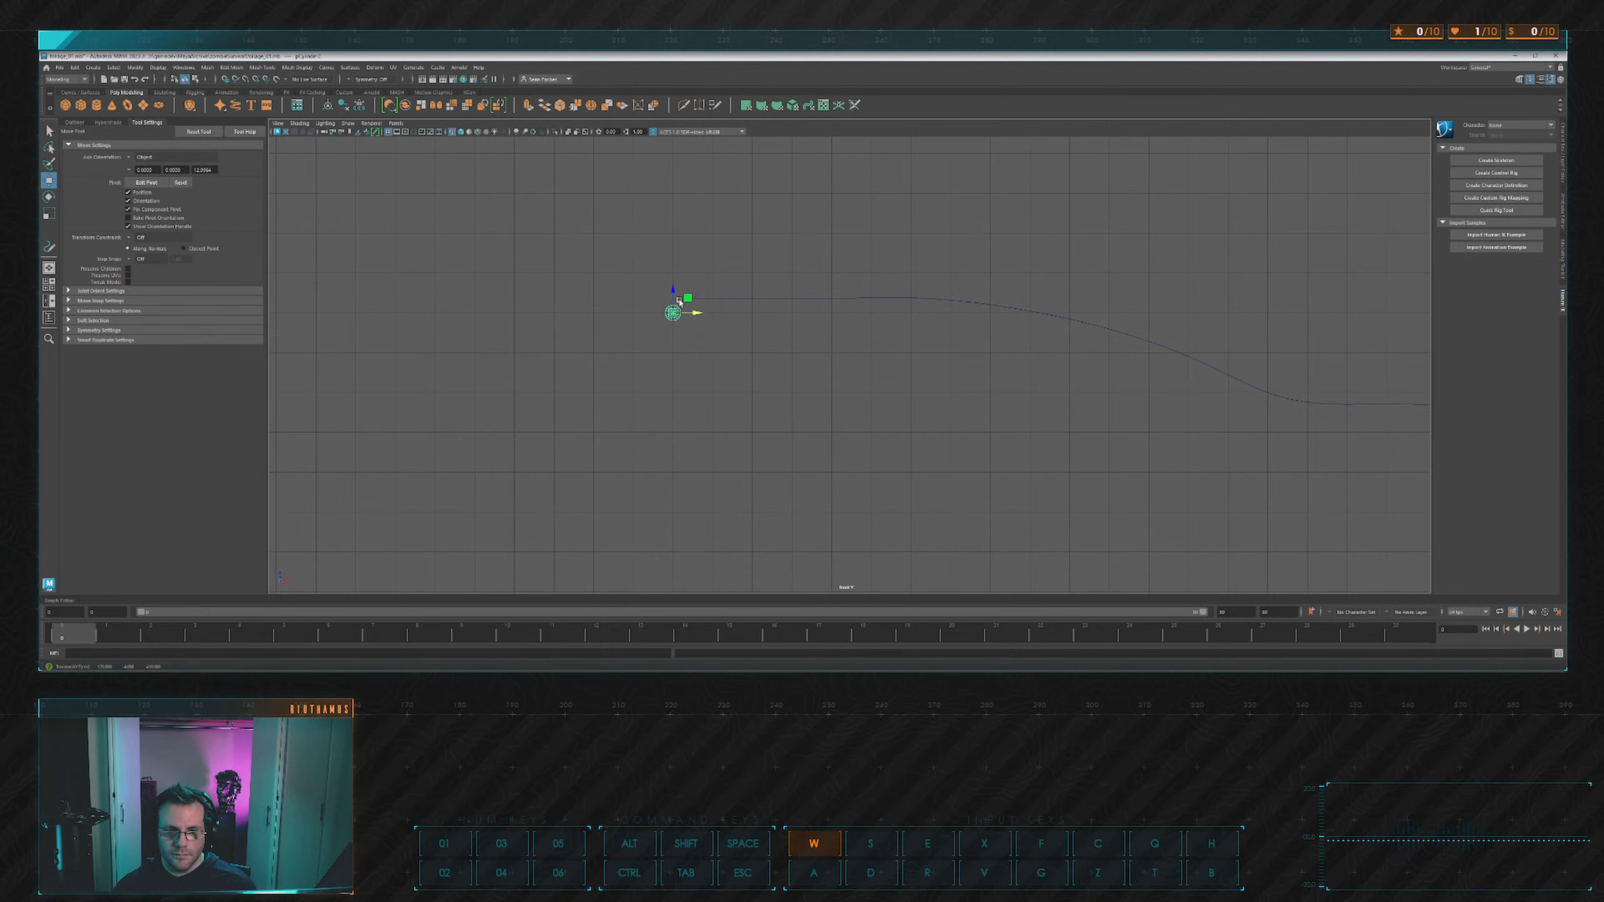
Rotate the cylinder sideways by setting its Rotate Z to 90.
key(e)
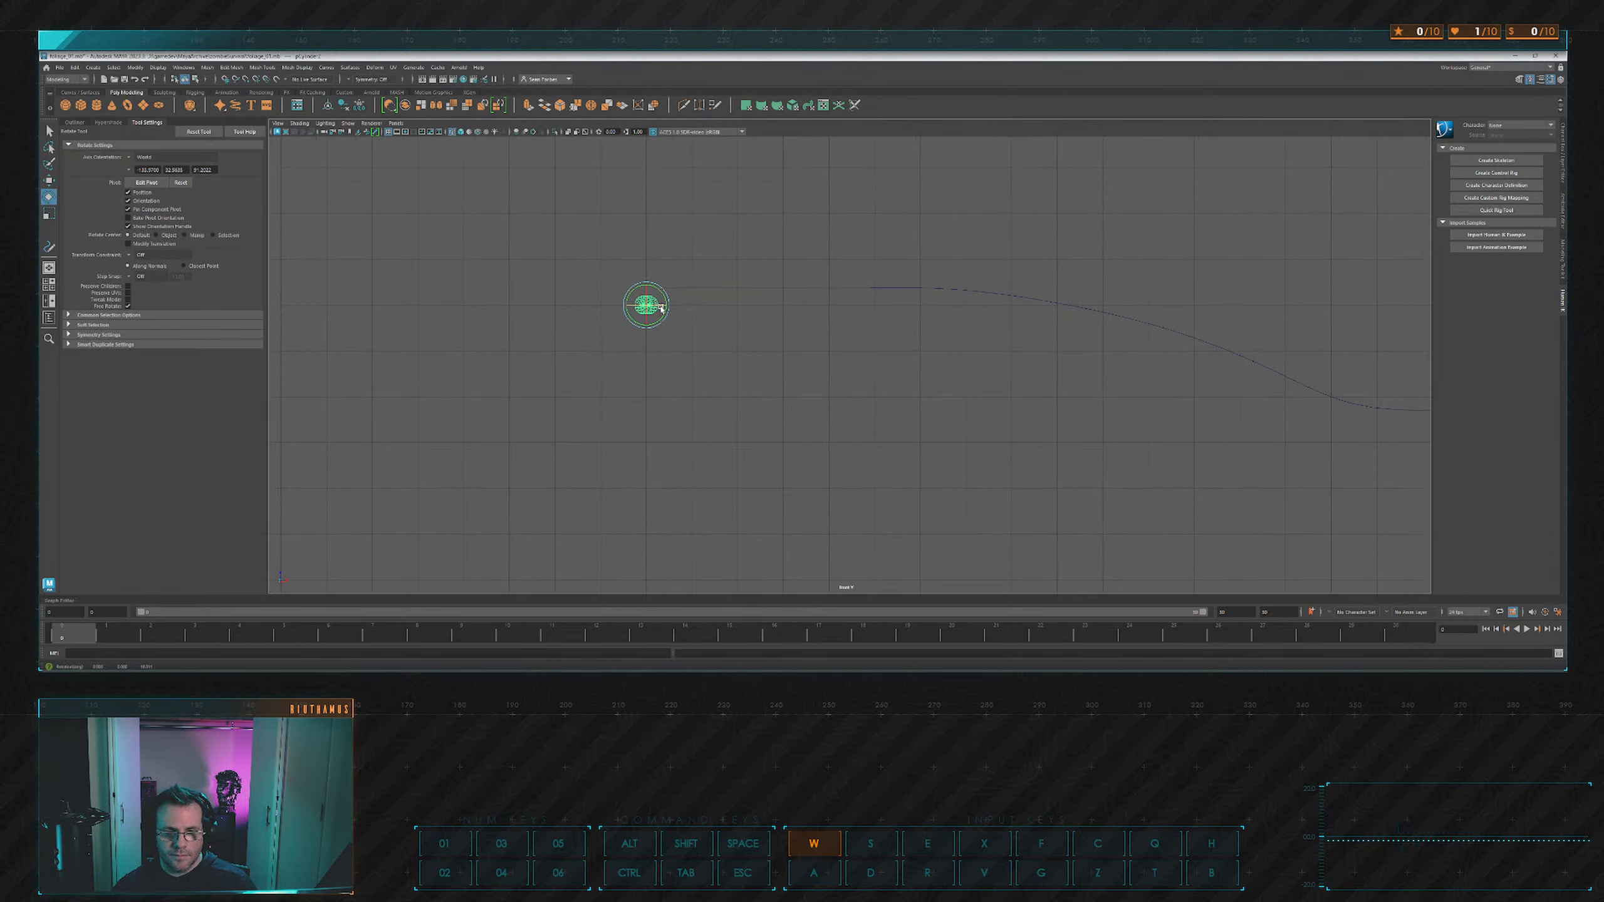
click(1562, 163)
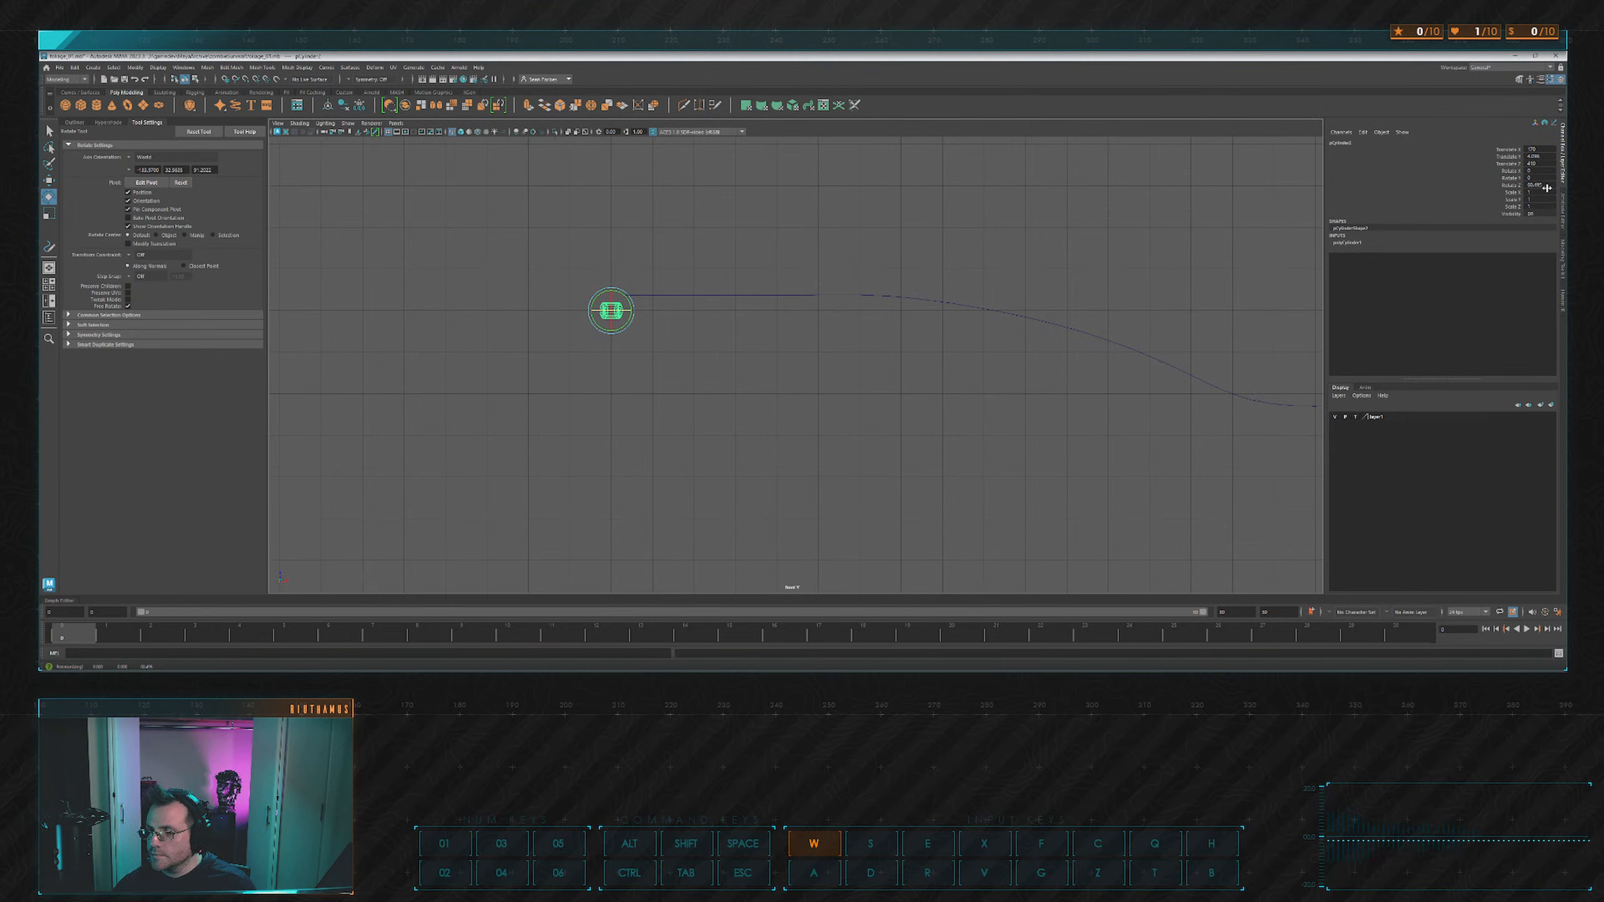
click(1546, 184)
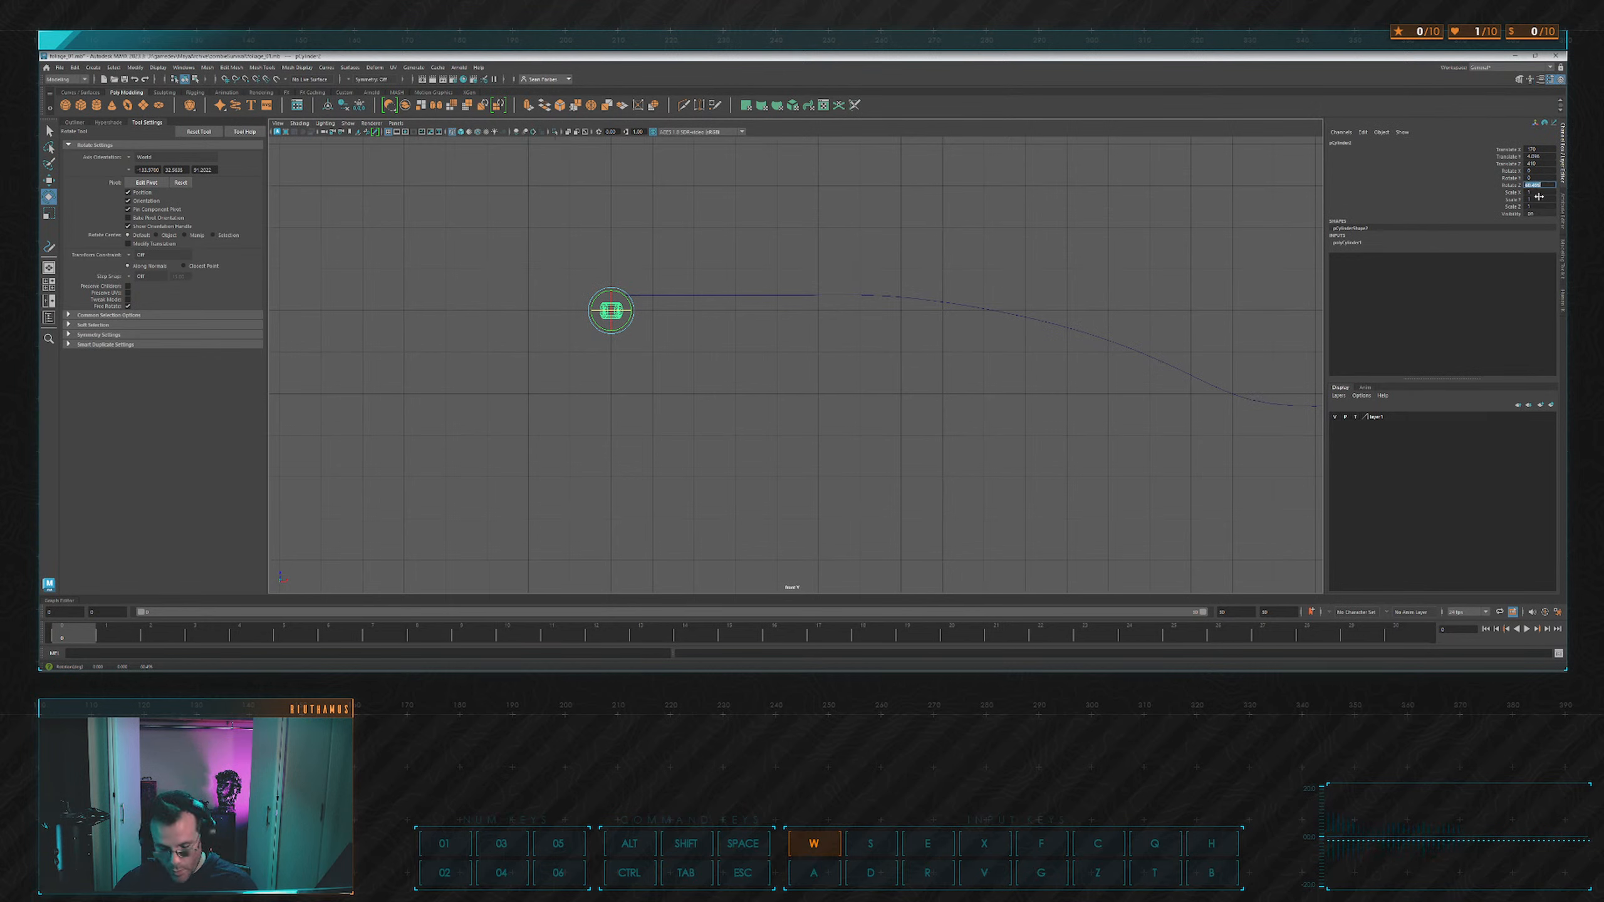
text(90)
key(Return)
scroll(698, 272, up, 2)
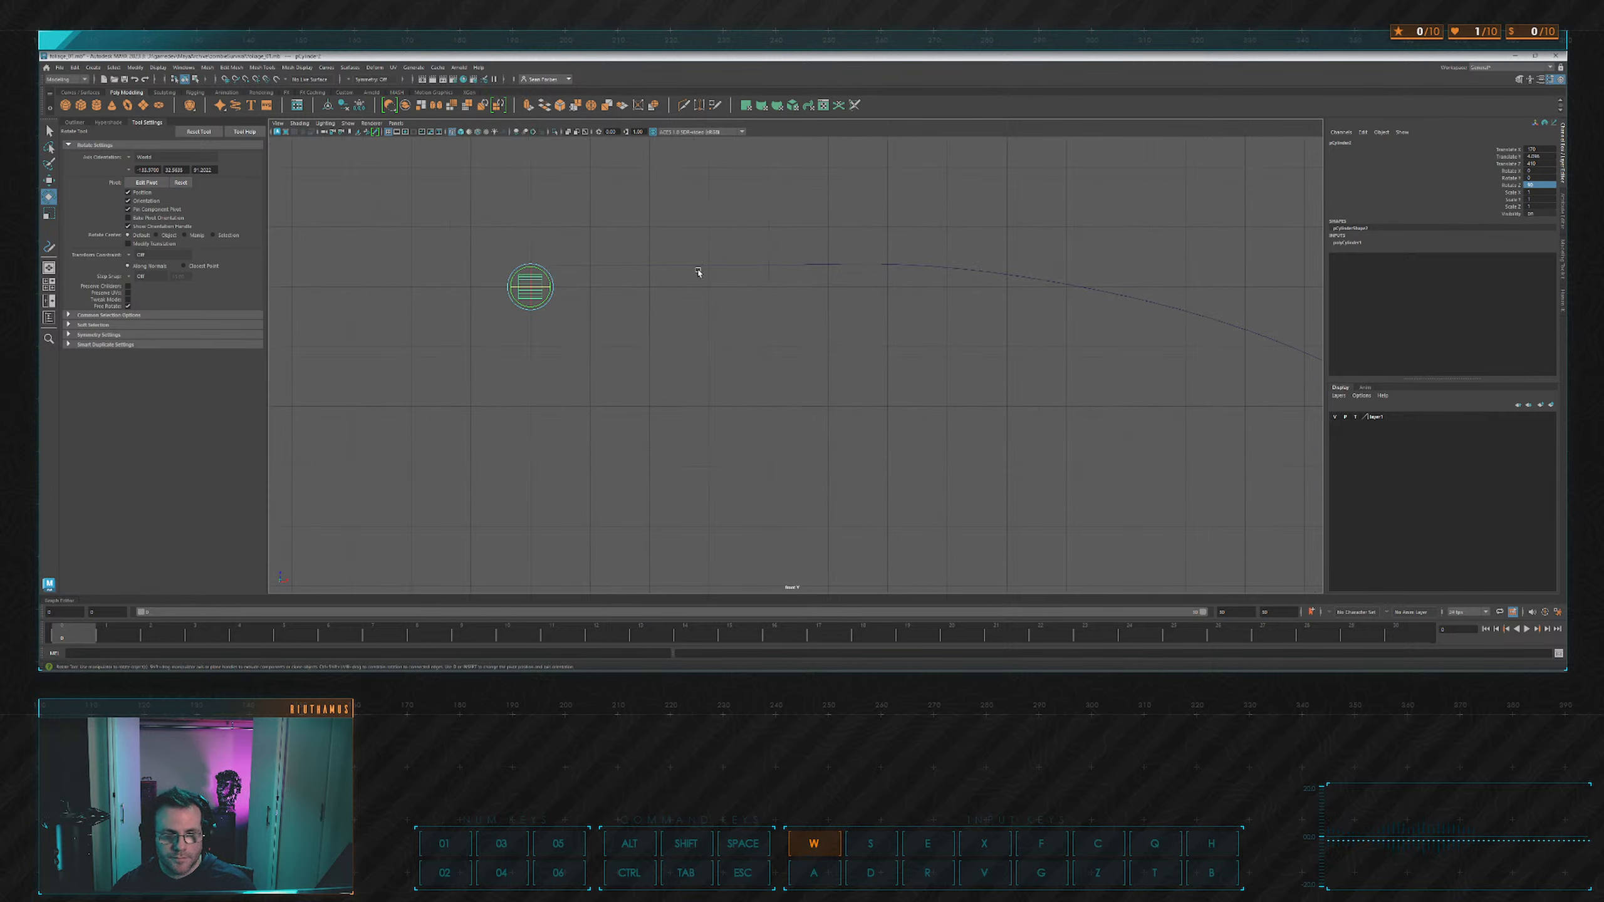
Scale the cylinder up uniformly to about 2.1 and center it vertically on the start of the curve.
key(r)
drag(531, 287, 547, 290)
scroll(636, 273, down, 1)
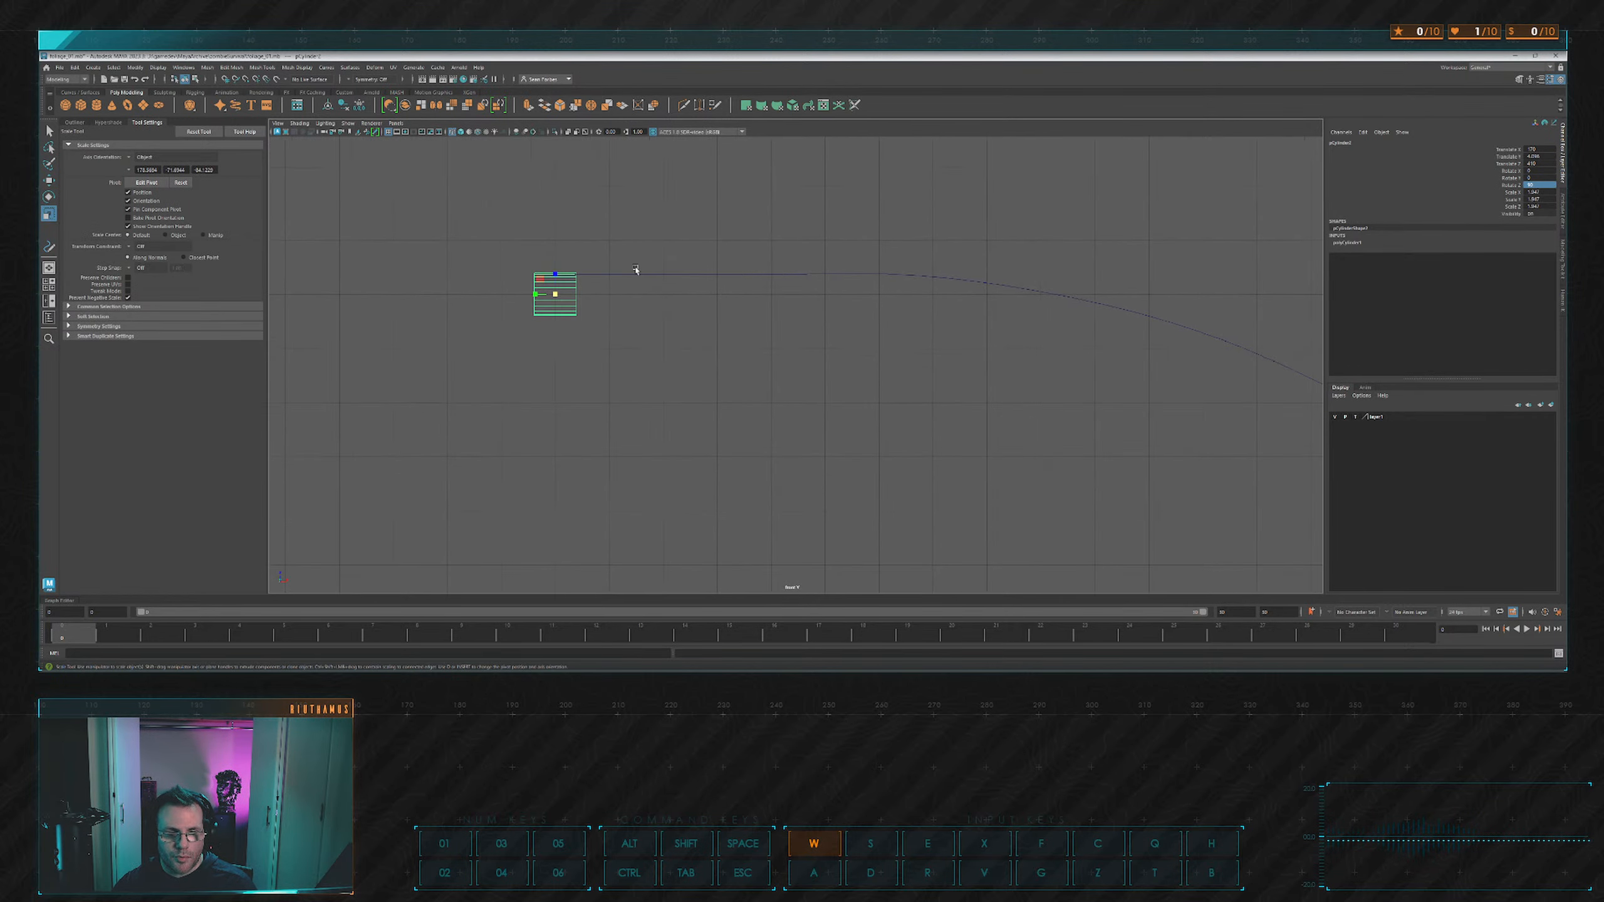
alt+middle_drag(638, 272, 691, 320)
drag(610, 344, 612, 305)
key(w)
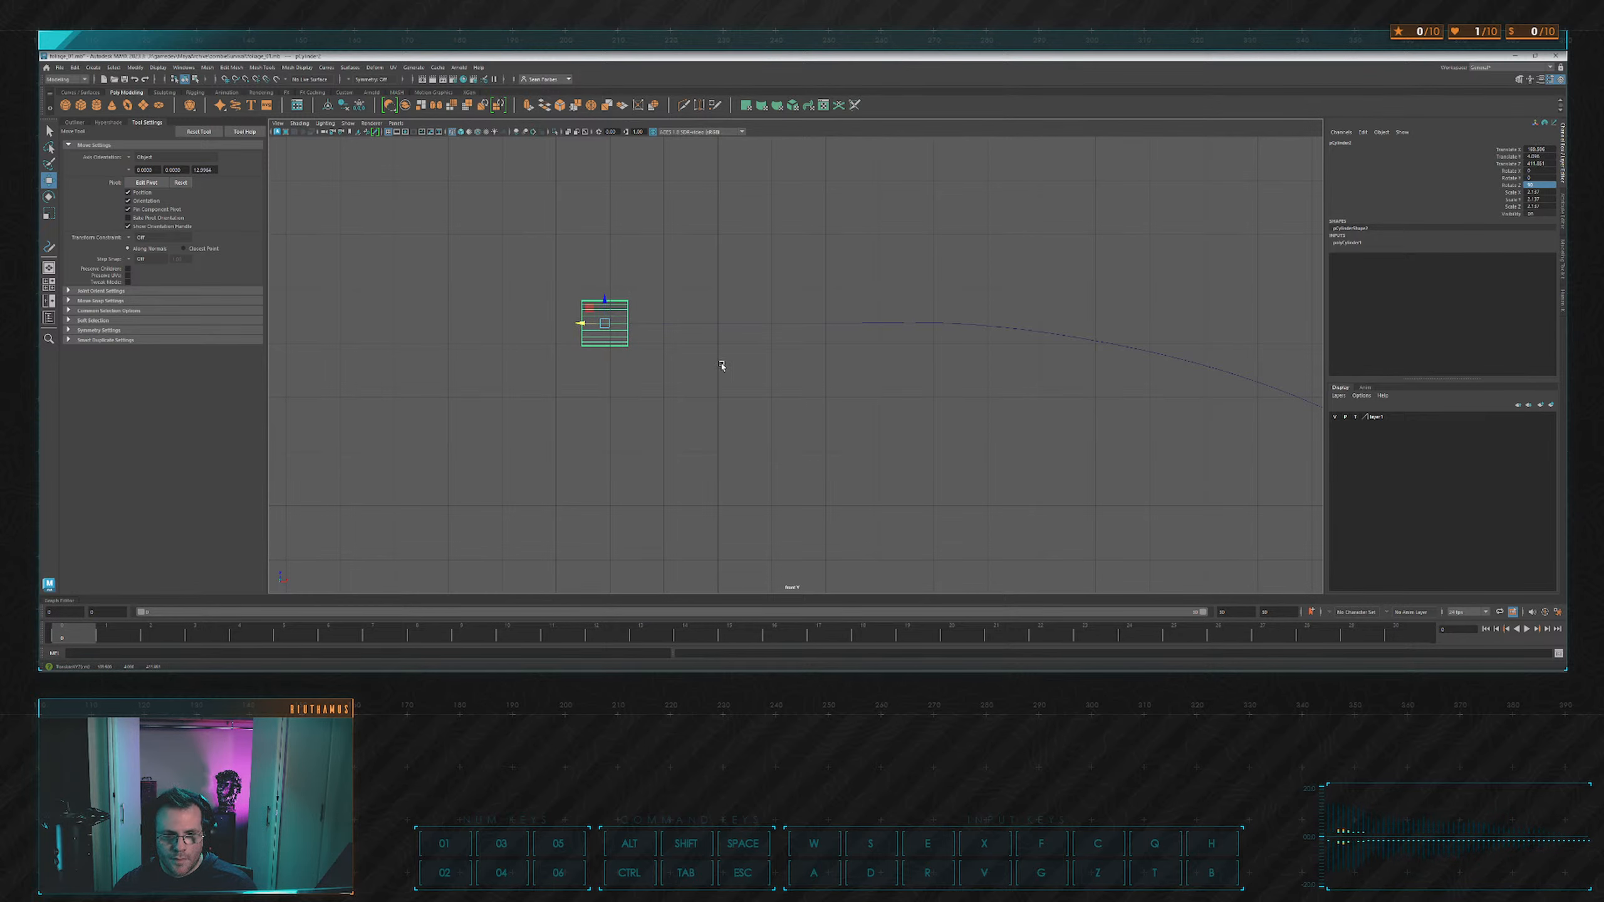
Show the top view in wireframe and grid-snap the cylinder onto the line of the branch curve.
key(space)
key(space)
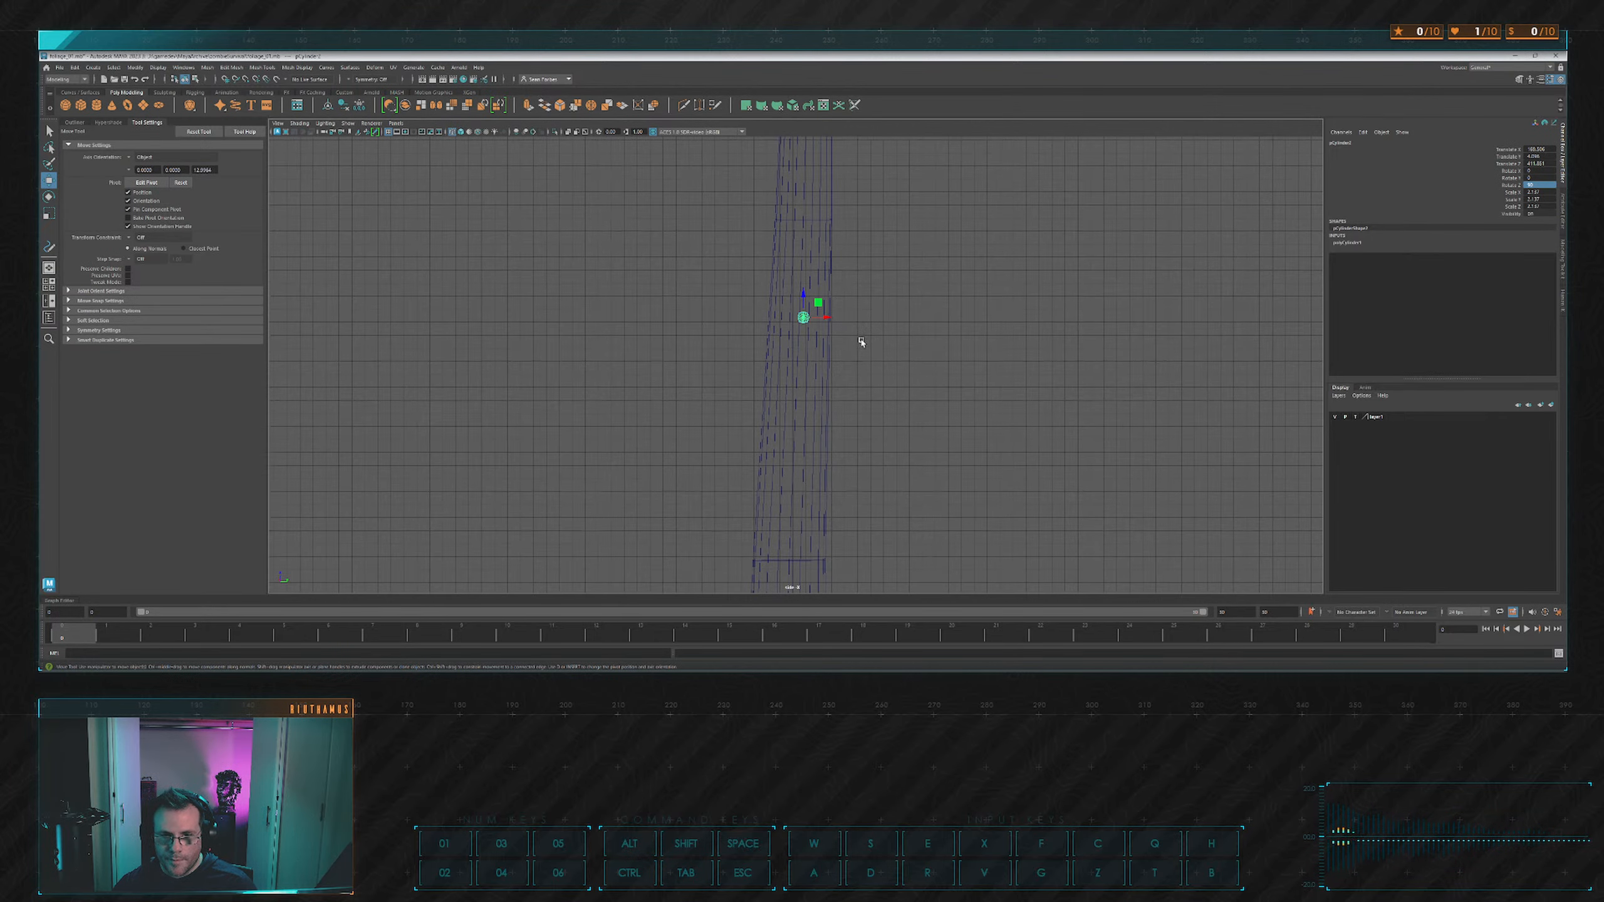
key(space)
key(space)
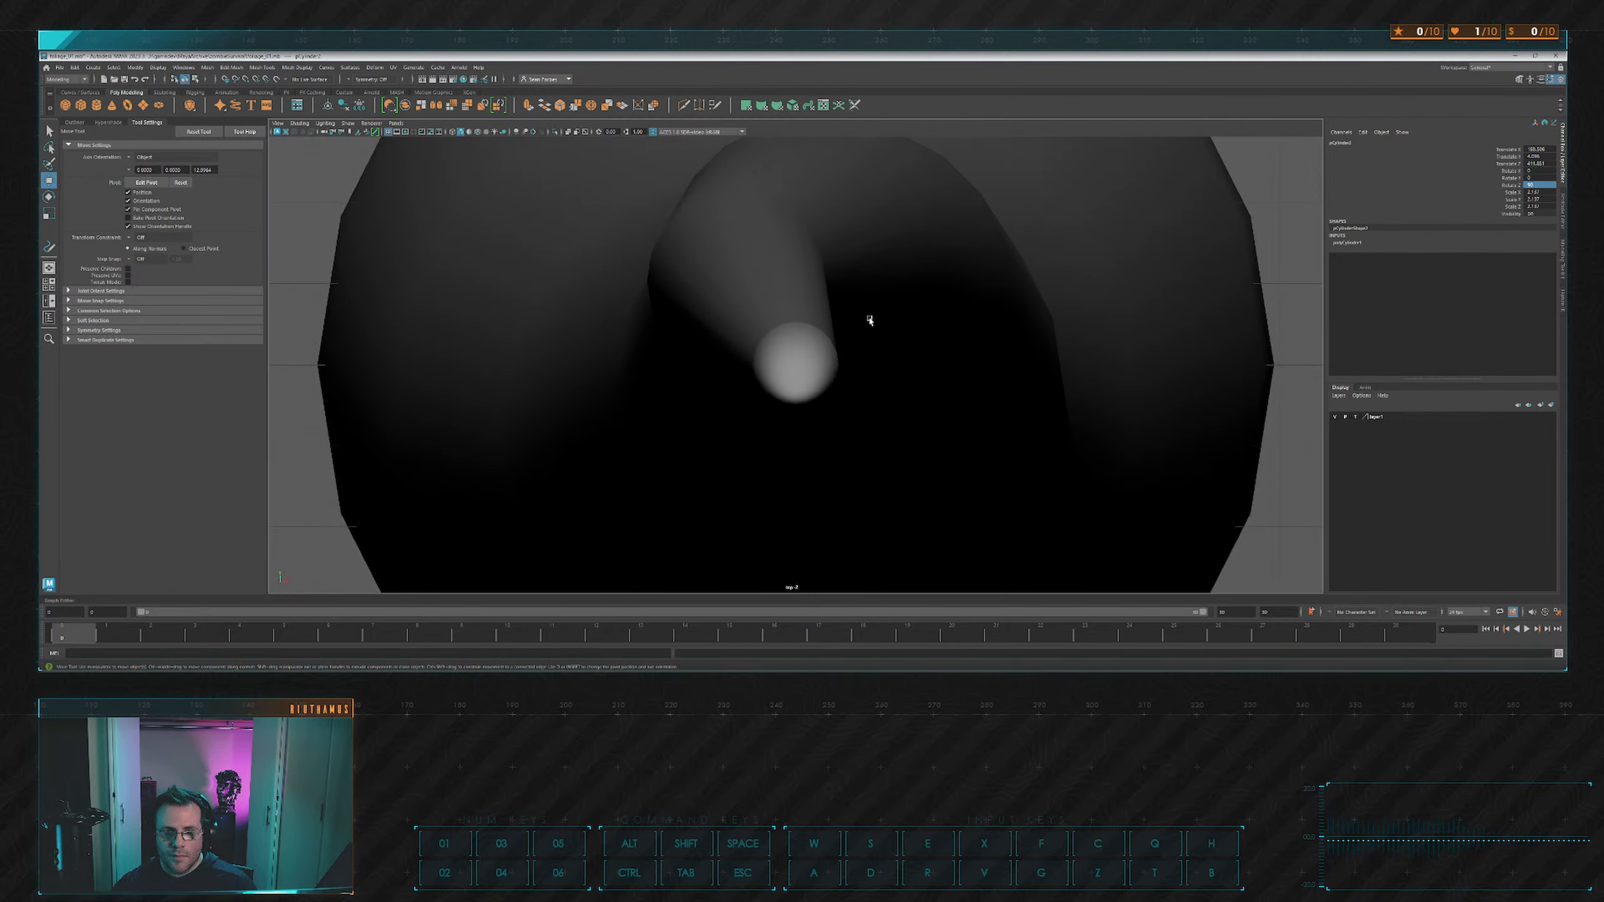
scroll(869, 320, down, 10)
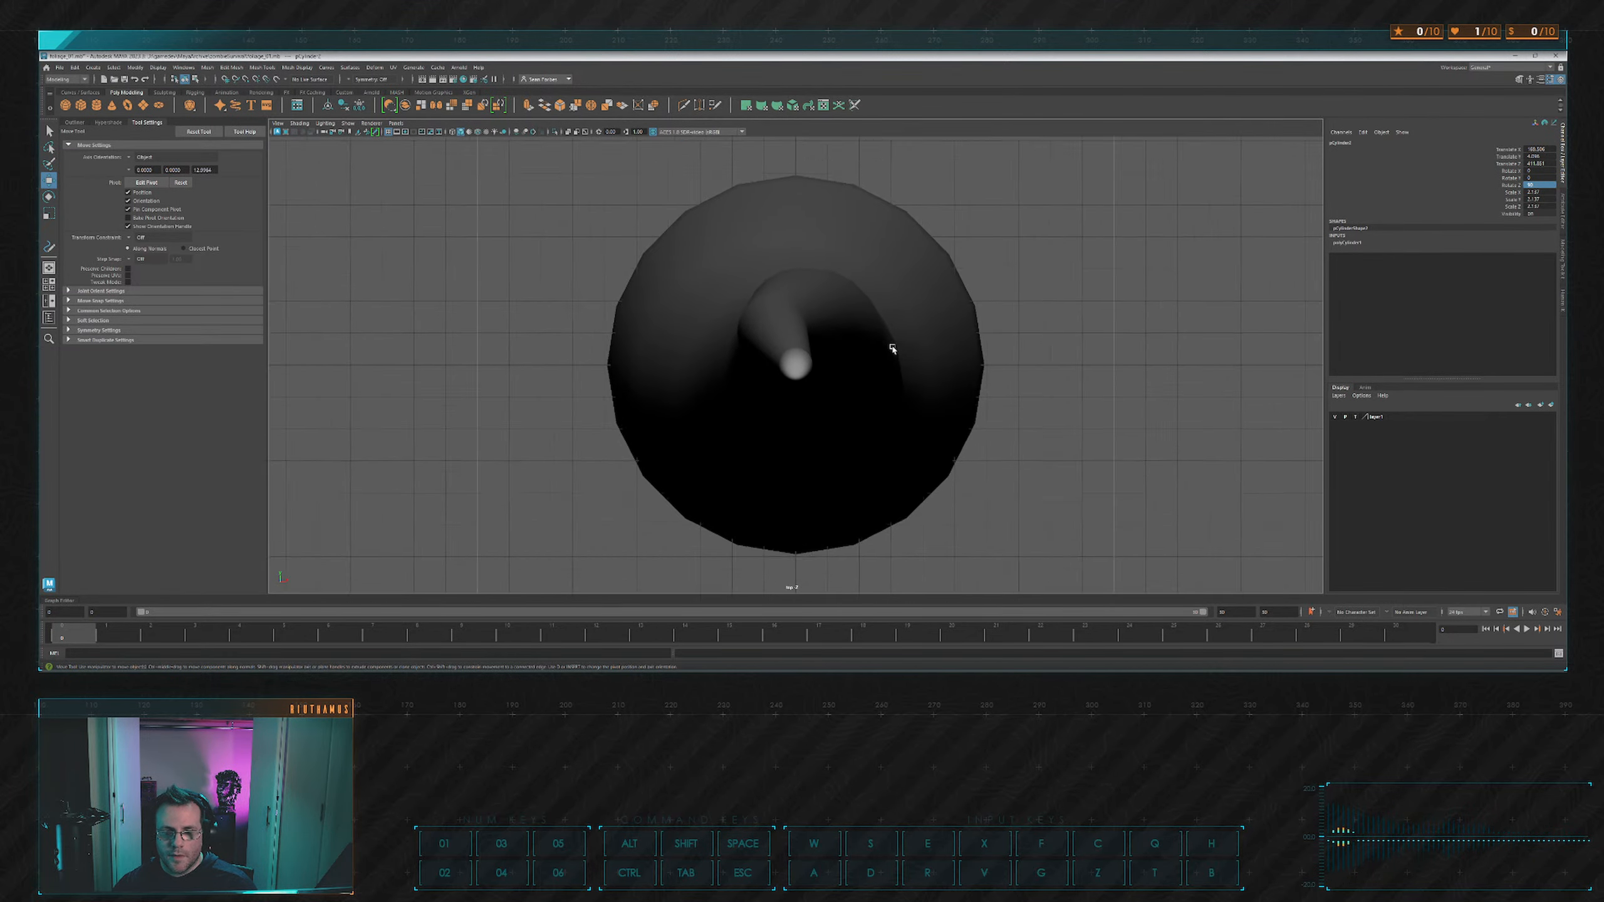
click(453, 133)
mouse_move(1171, 277)
alt+middle_down()
mouse_move(830, 297)
mouse_move(673, 248)
mouse_move(616, 312)
alt+middle_up()
scroll(906, 301, down, 5)
scroll(719, 289, down, 5)
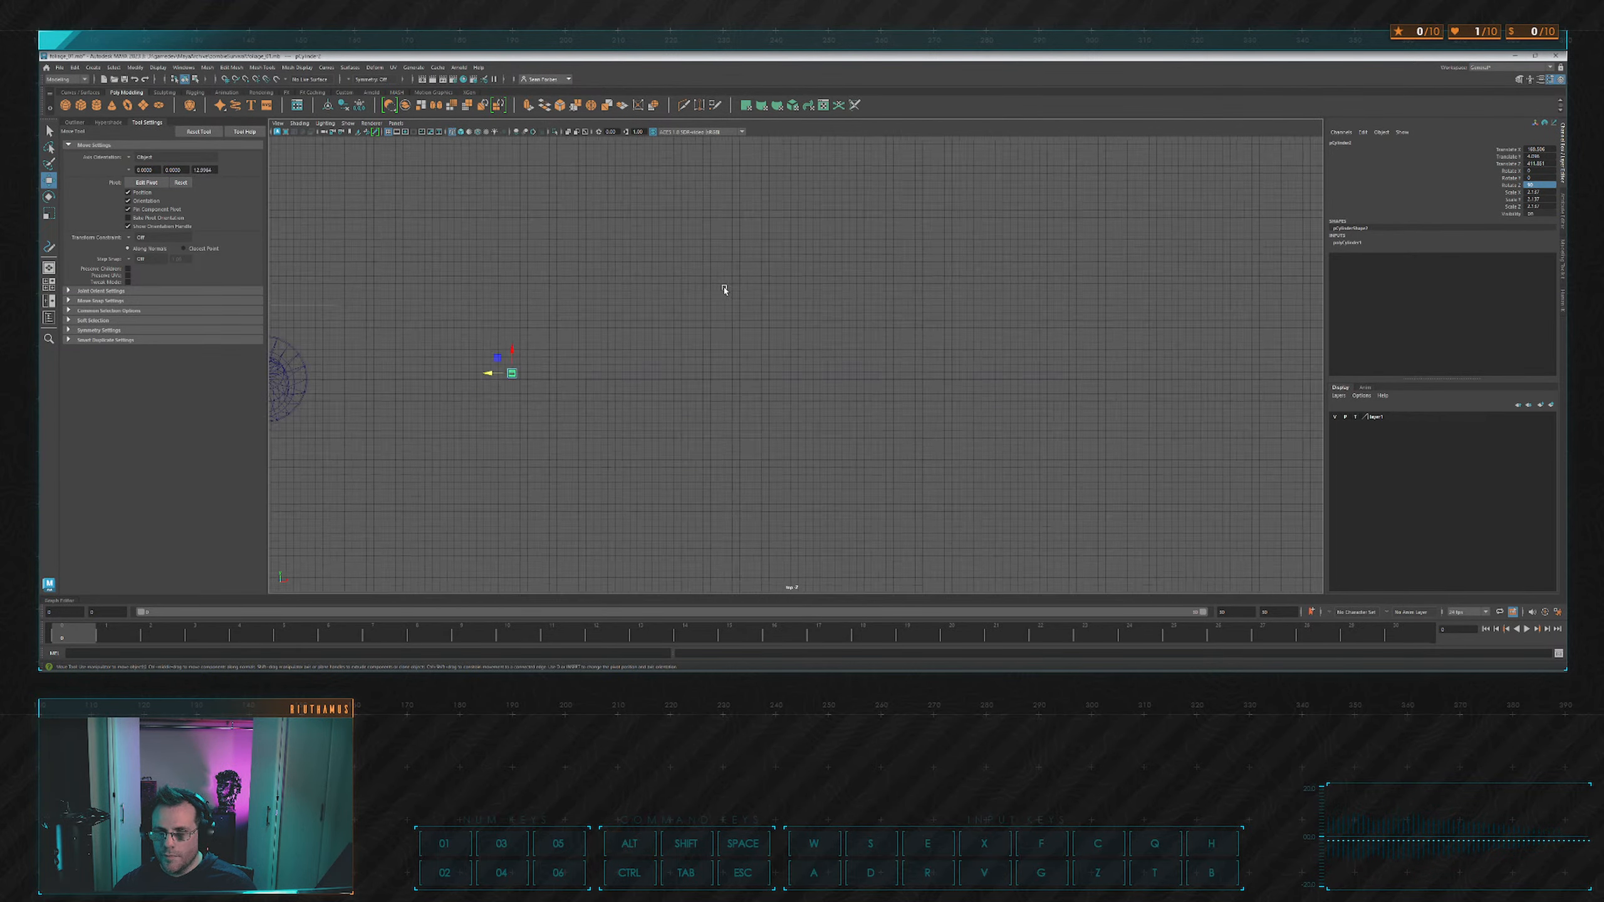
alt+middle_drag(711, 280, 742, 361)
scroll(844, 223, up, 4)
scroll(740, 364, up, 1)
key(x)
drag(718, 330, 719, 365)
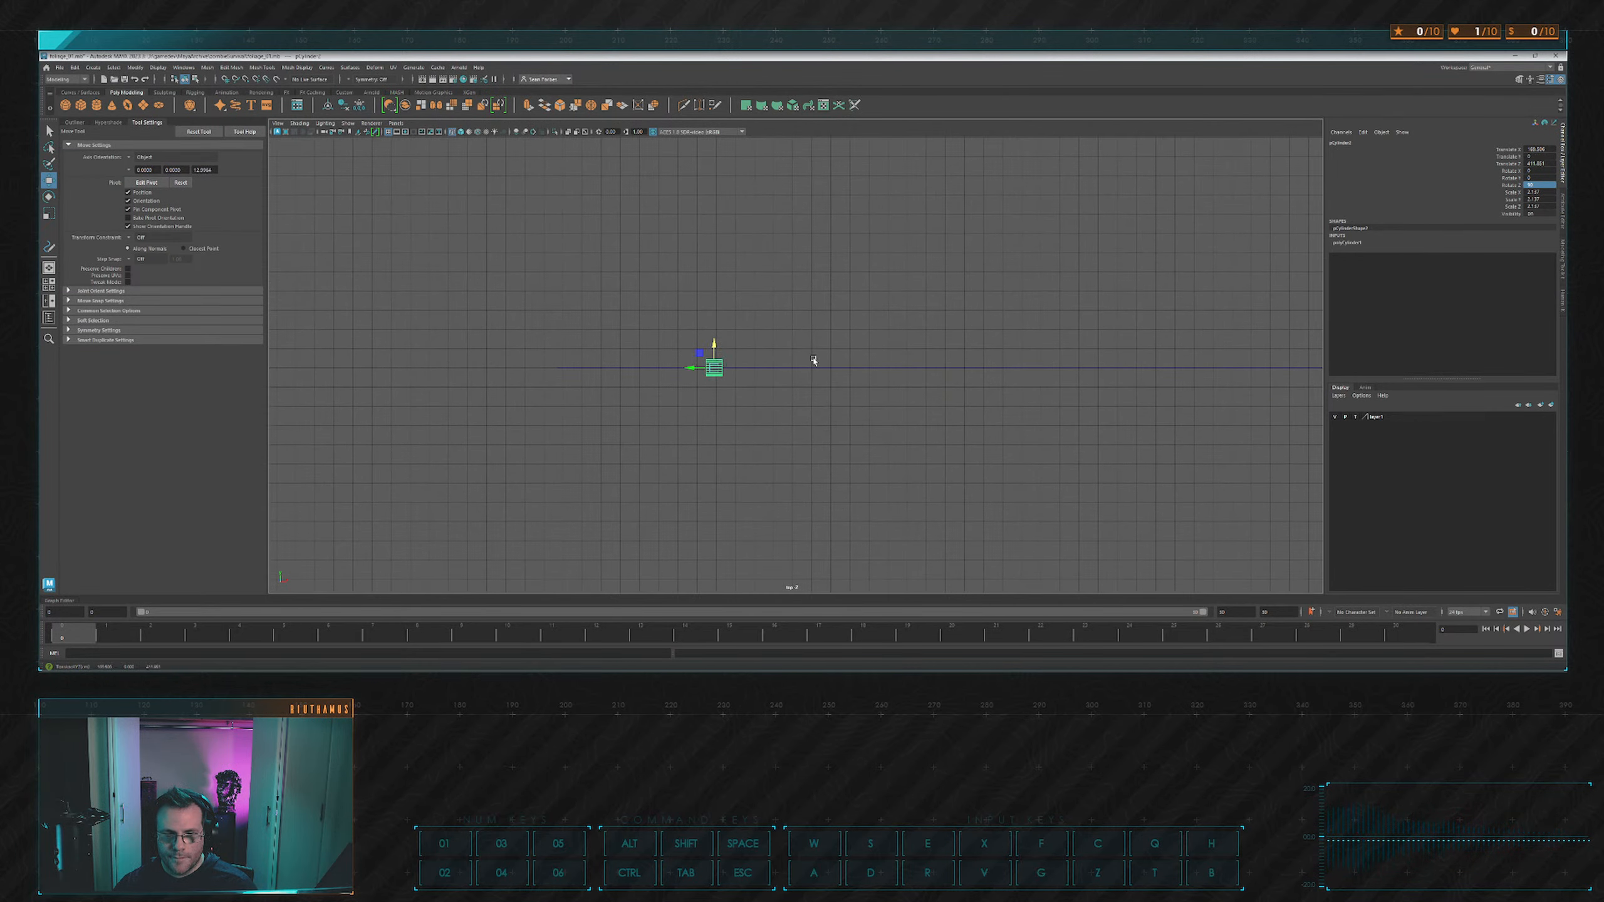
Set the cylinder's Subdivisions Axis to 8 in its poly cylinder attributes.
key(space)
key(space)
alt+drag(969, 275, 852, 305)
scroll(852, 304, up, 5)
alt+middle_drag(852, 304, 915, 269)
scroll(847, 292, up, 4)
alt+drag(847, 293, 927, 344)
scroll(927, 344, up, 2)
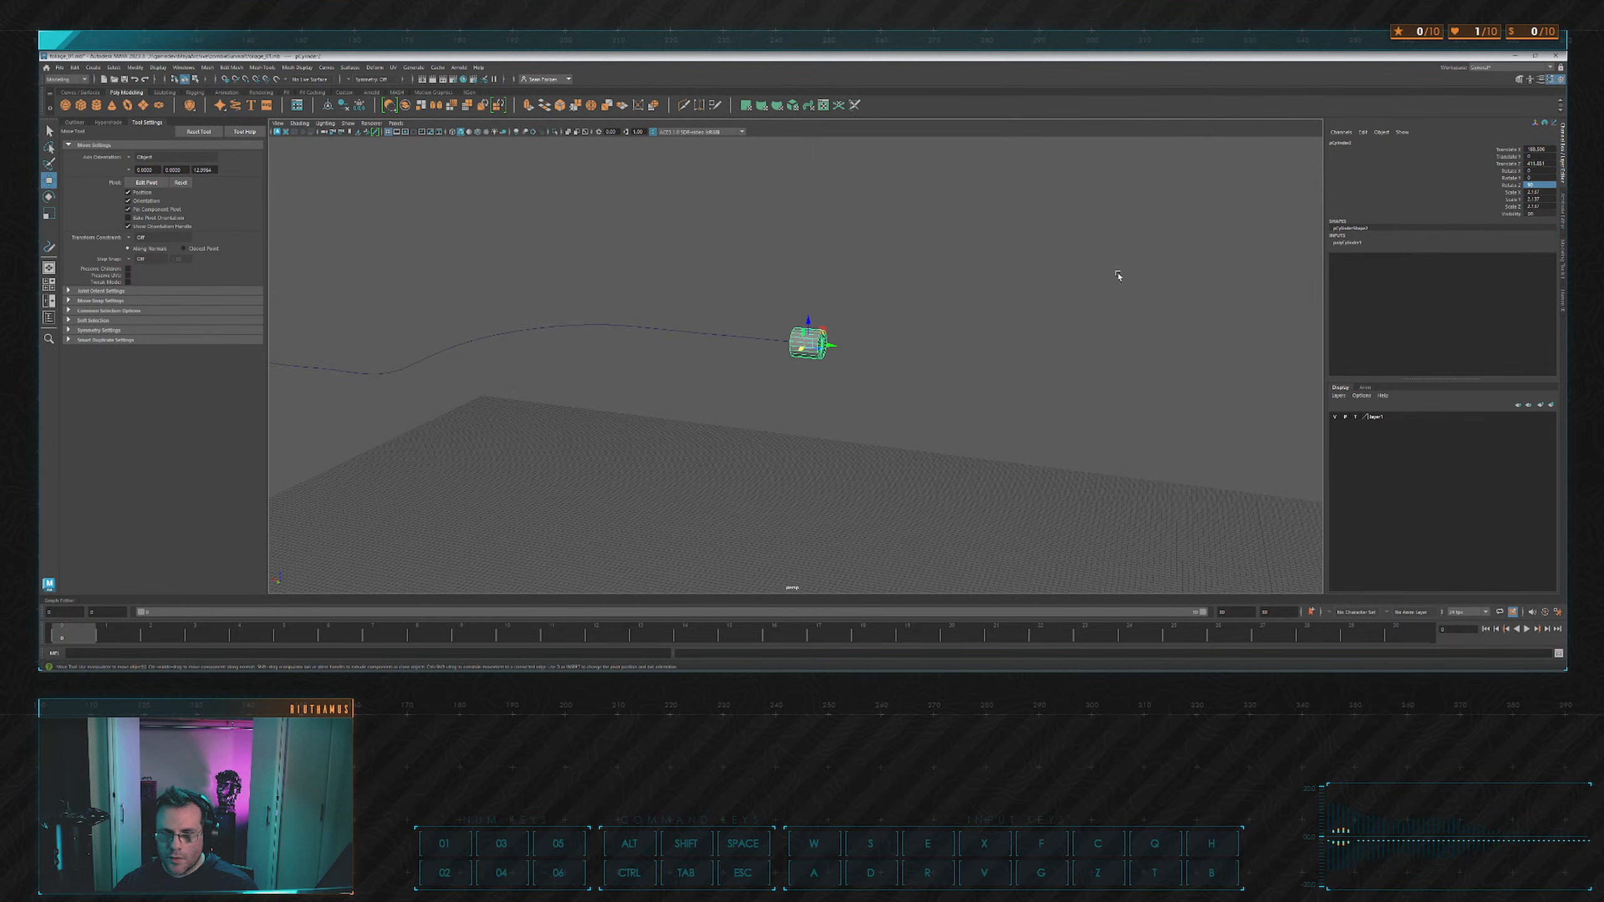
click(1563, 231)
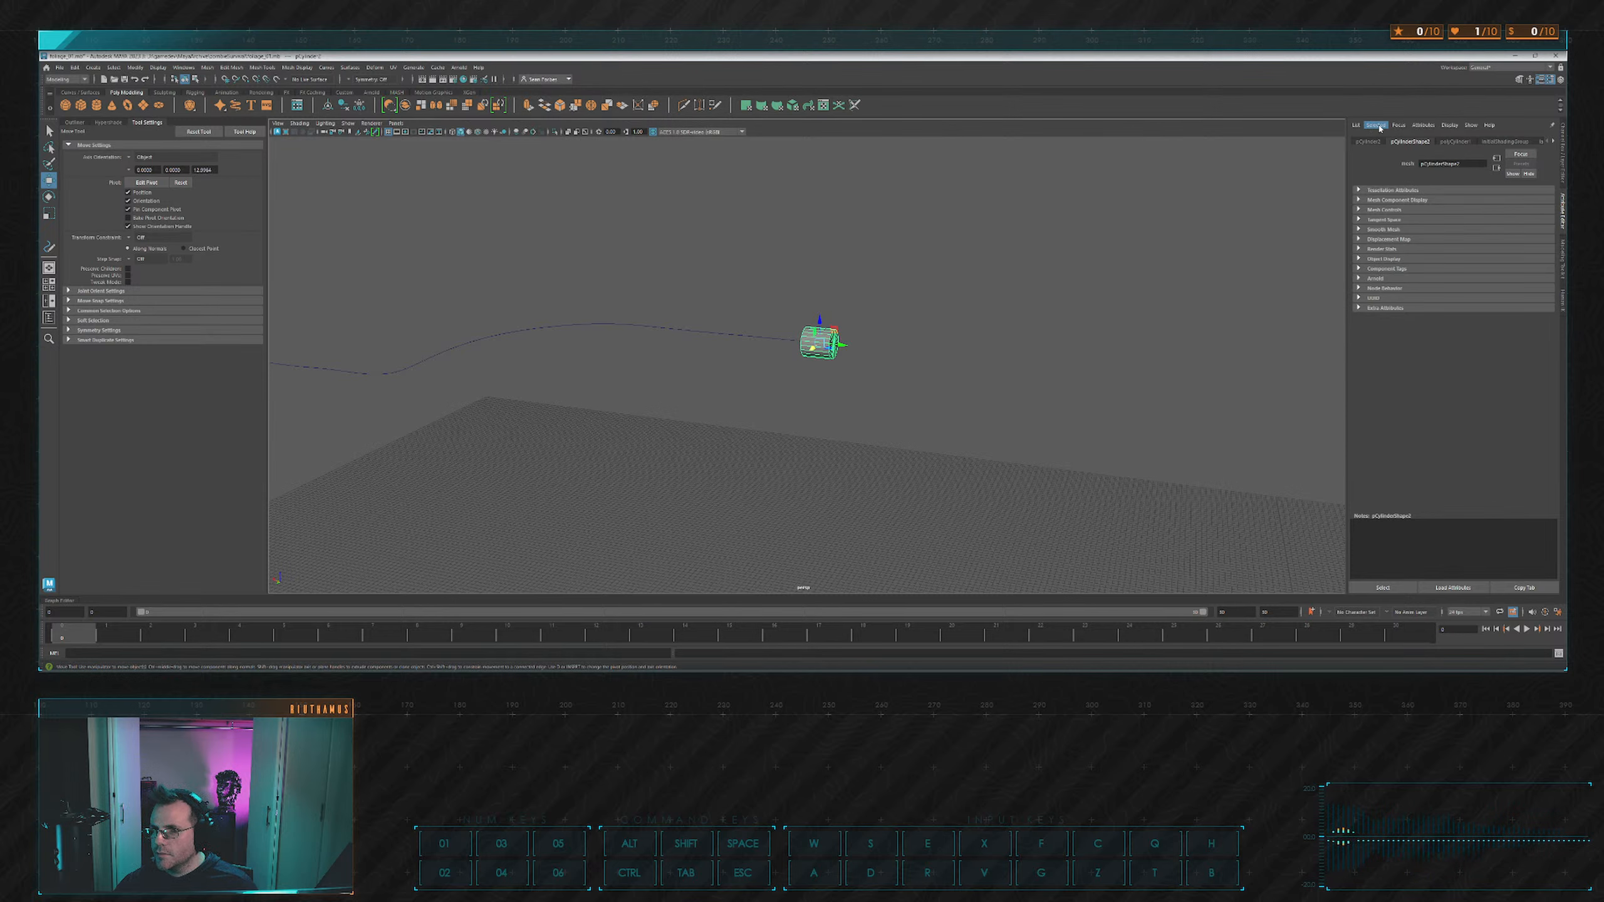
click(1453, 142)
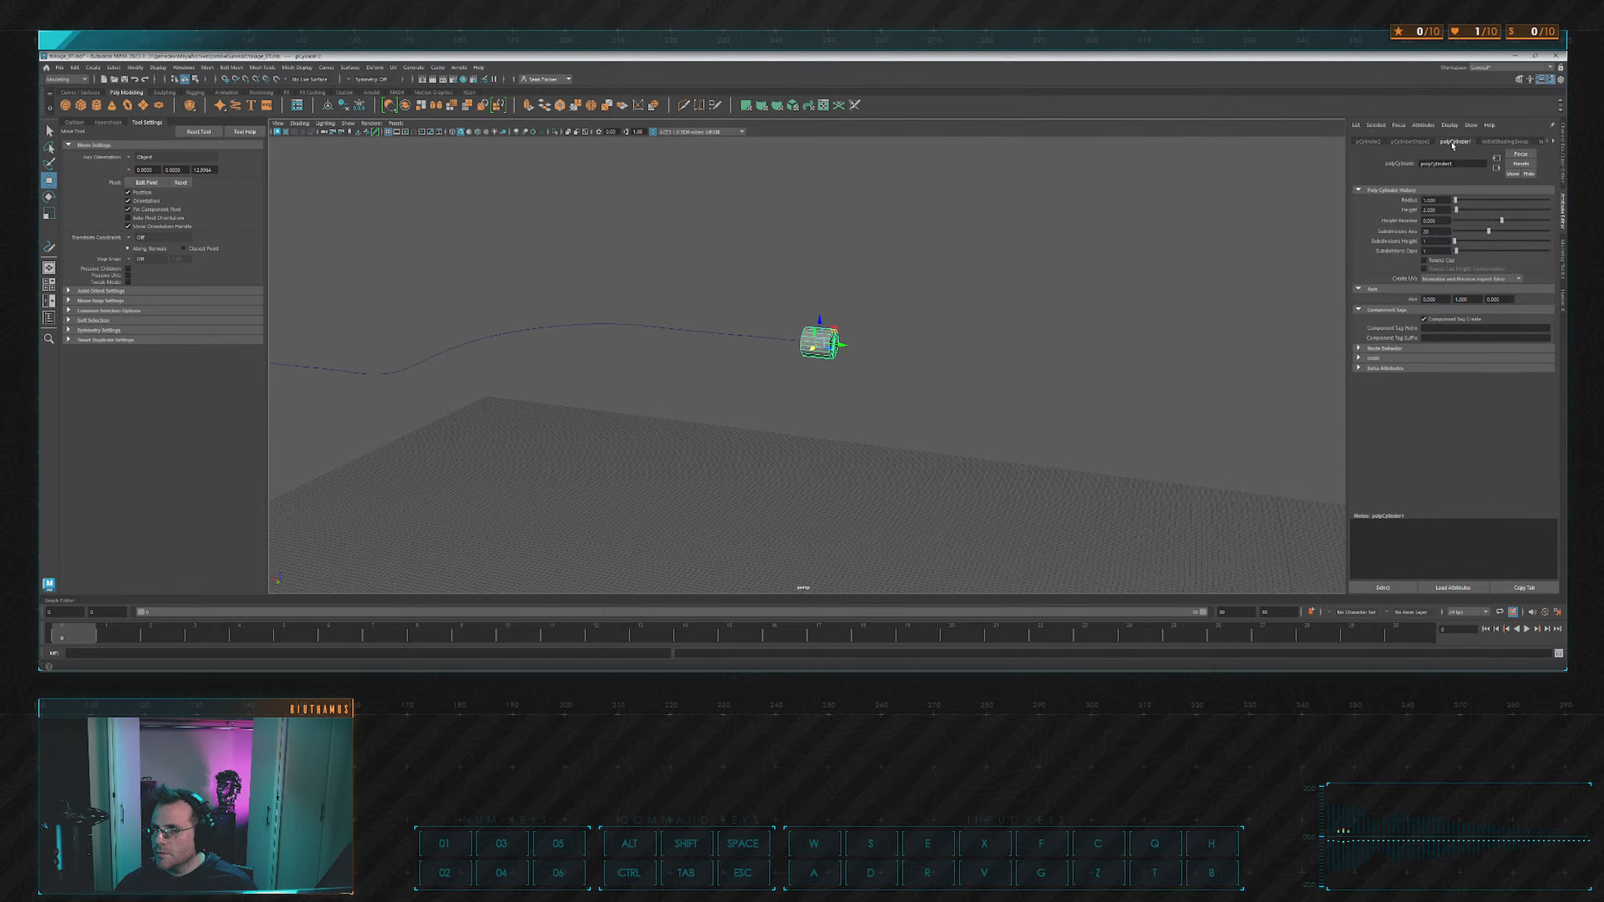
click(1432, 232)
text(8)
key(Return)
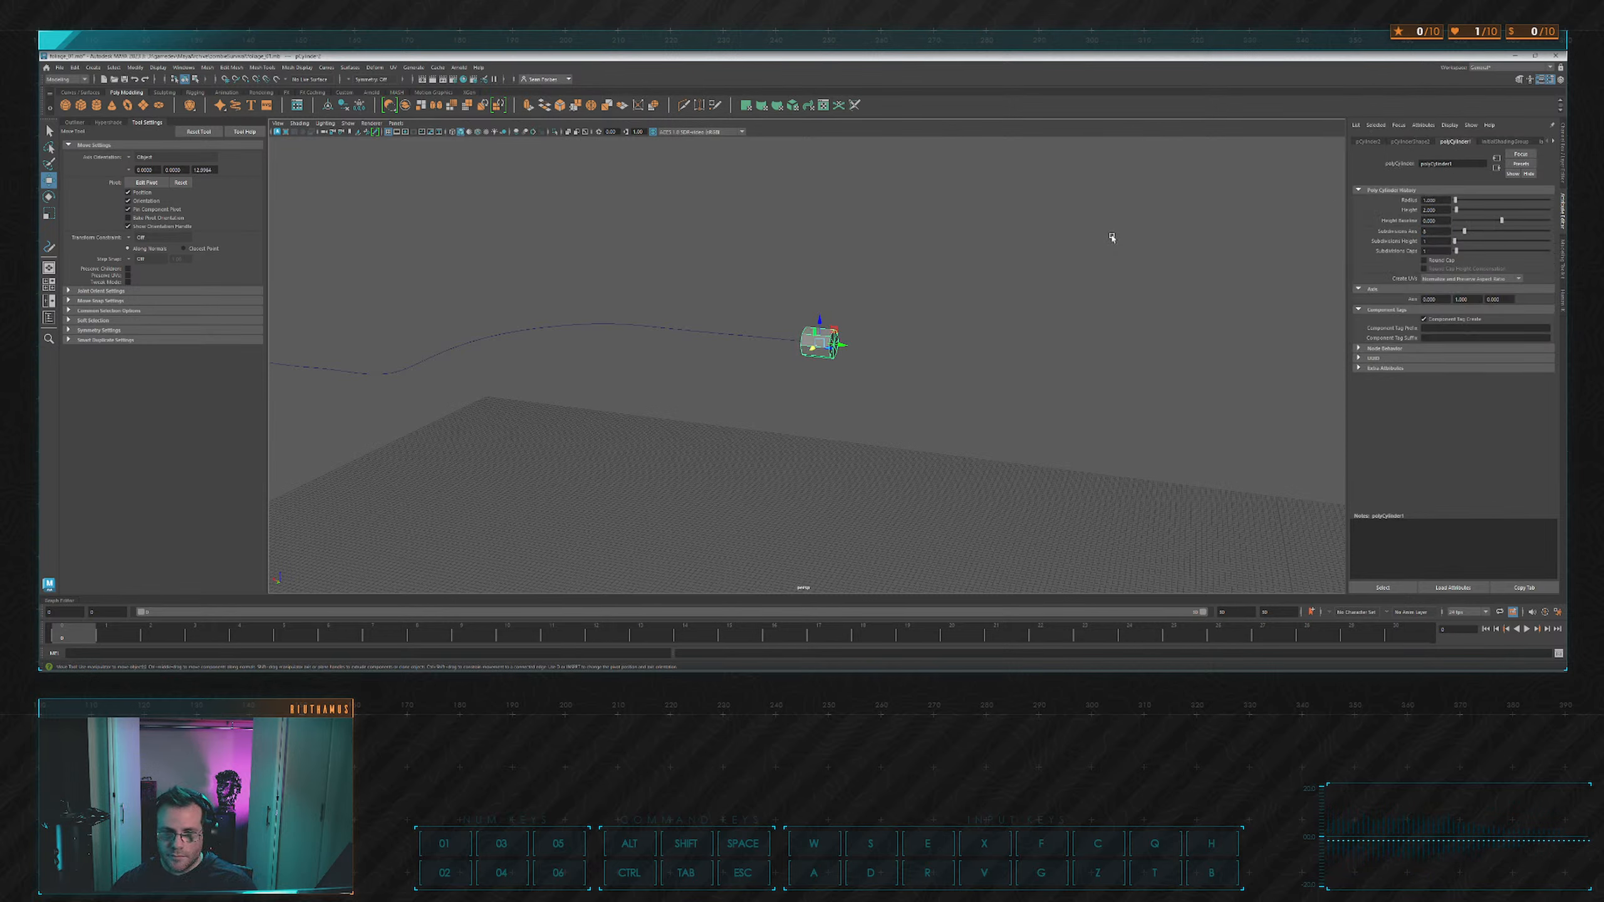
Reselect the cylinder in the perspective view and scale it up uniformly.
click(909, 300)
mouse_move(909, 301)
alt+mouse_down()
mouse_move(984, 293)
mouse_move(900, 304)
alt+mouse_up()
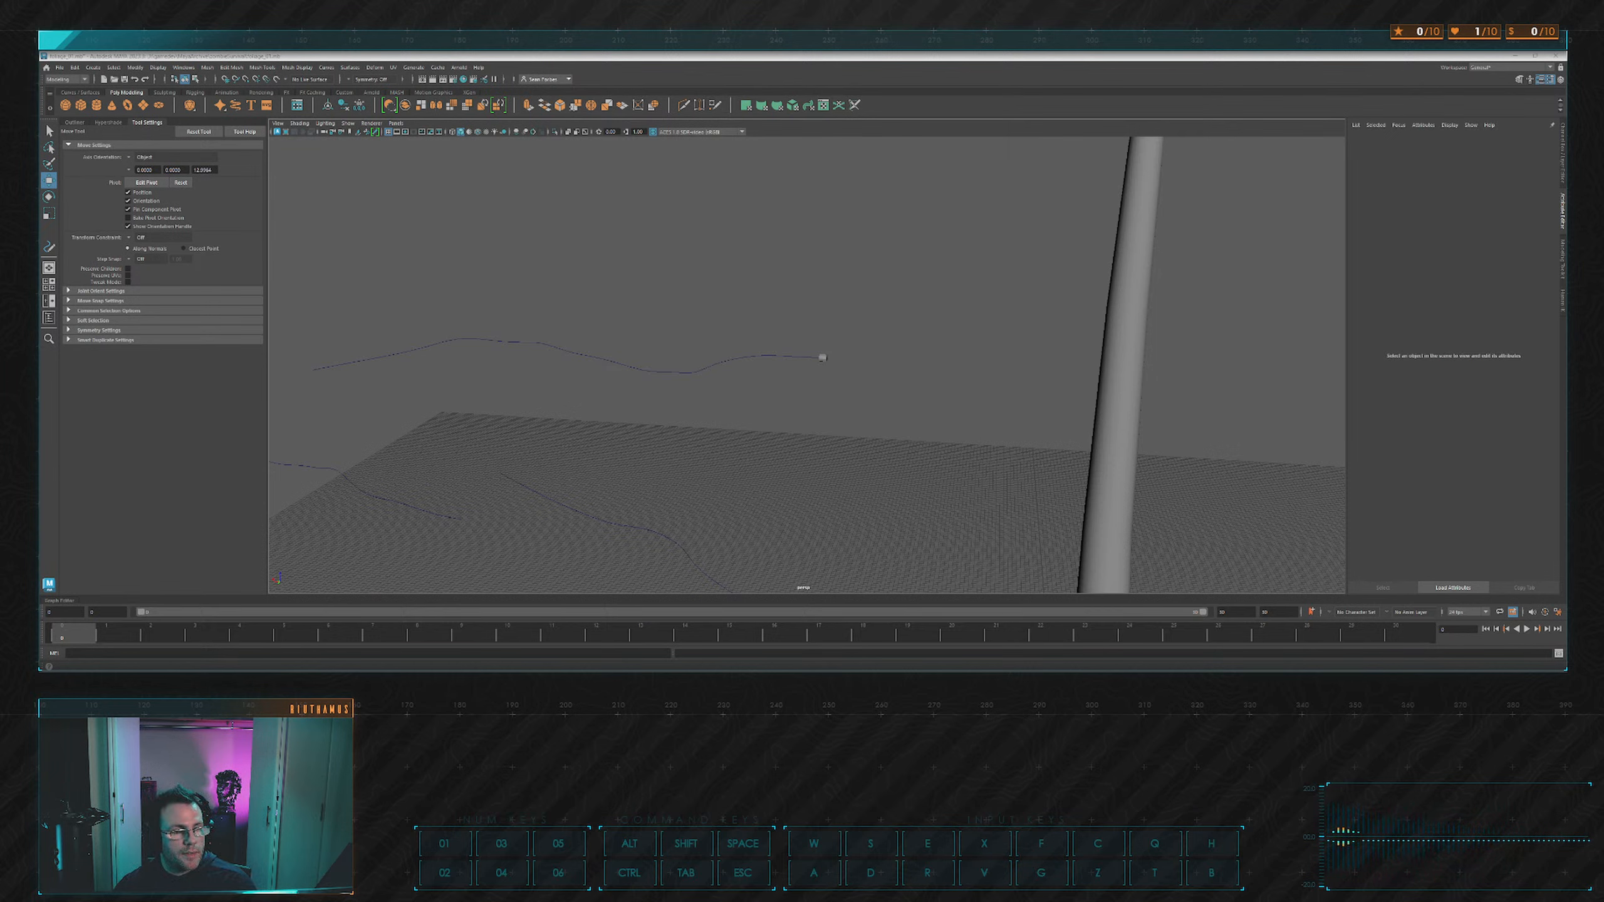
alt+right_drag(874, 378, 941, 352)
alt+drag(942, 351, 821, 298)
click(820, 299)
alt+right_drag(821, 298, 870, 290)
key(r)
alt+middle_drag(870, 290, 909, 348)
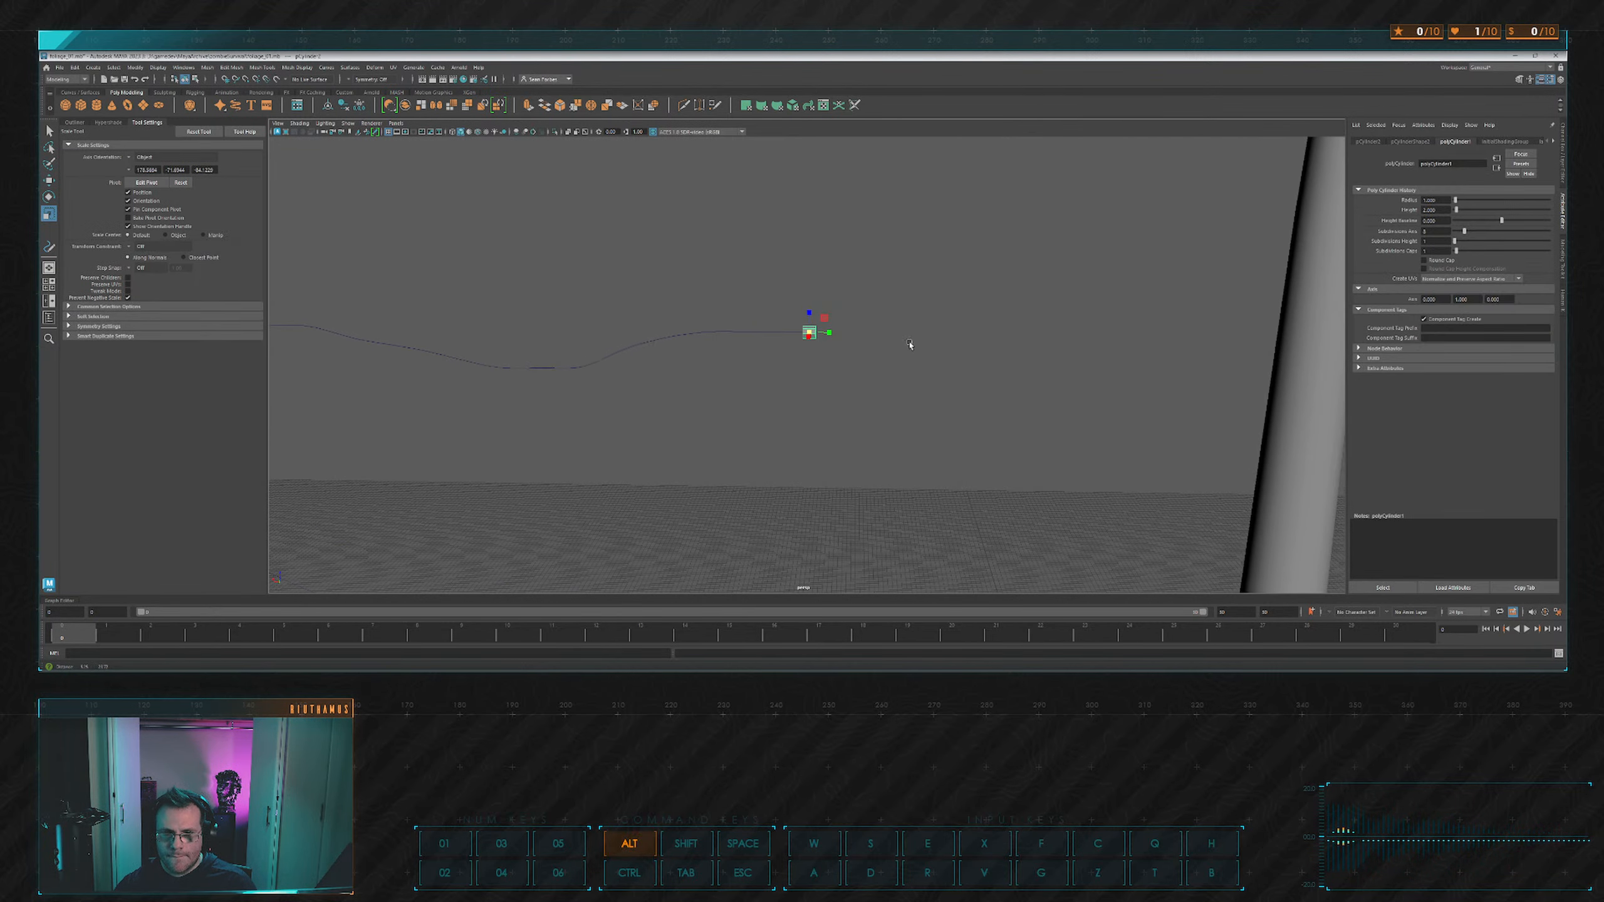
alt+drag(908, 348, 852, 322)
alt+right_drag(852, 322, 868, 314)
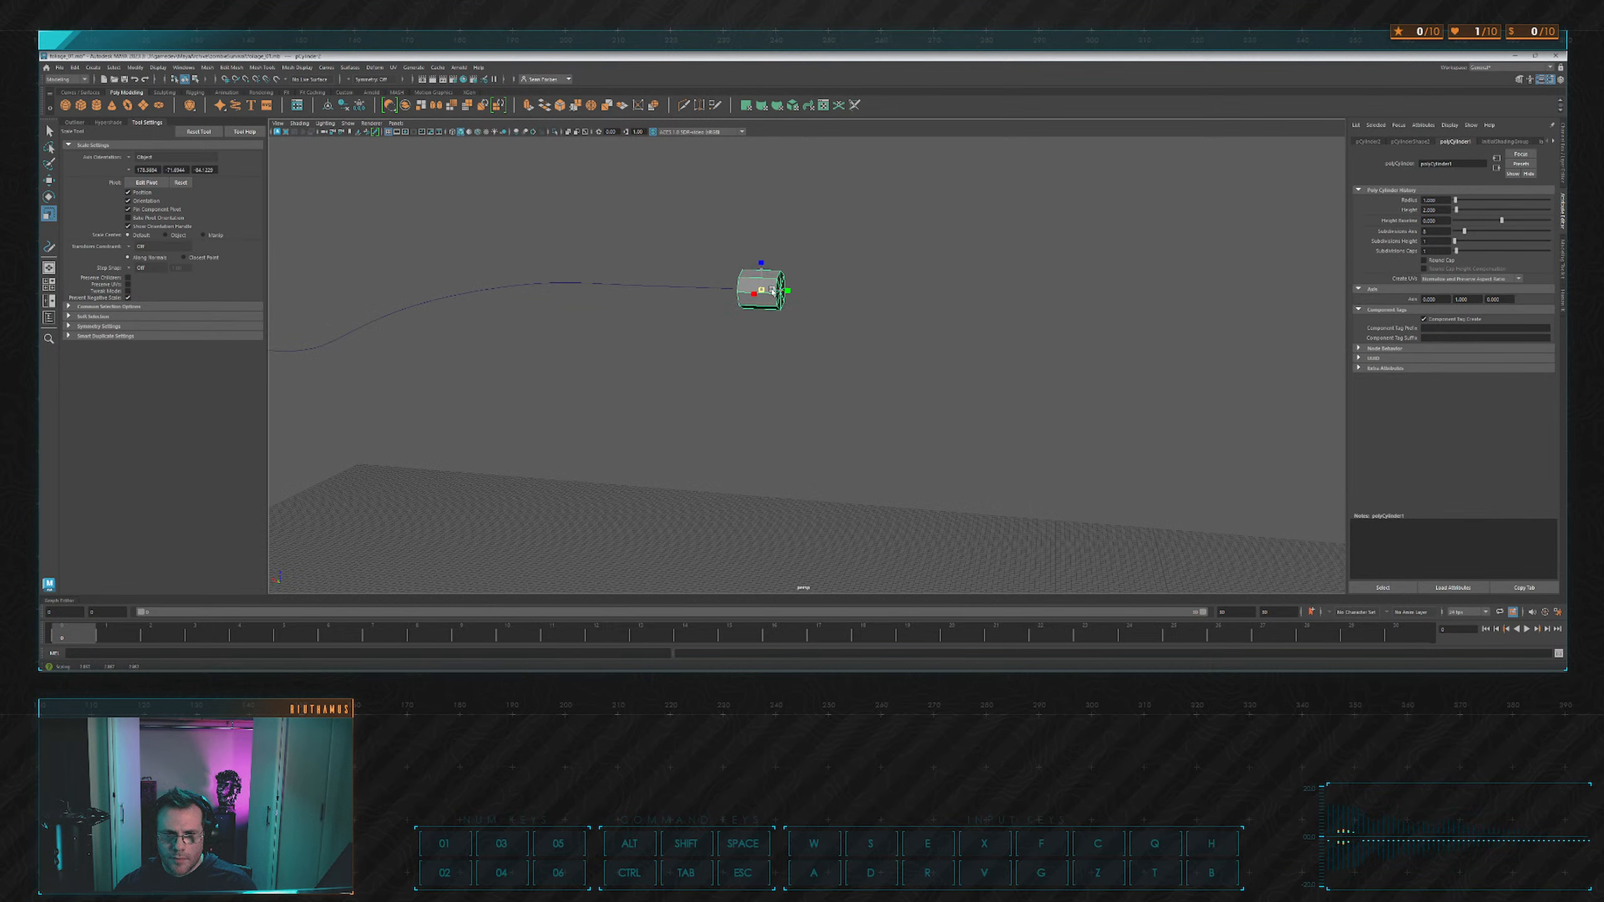
alt+drag(765, 286, 780, 352)
Shift the cylinder slightly toward the trunk in the front view, away from the start of the topmost branch curve.
key(space)
key(space)
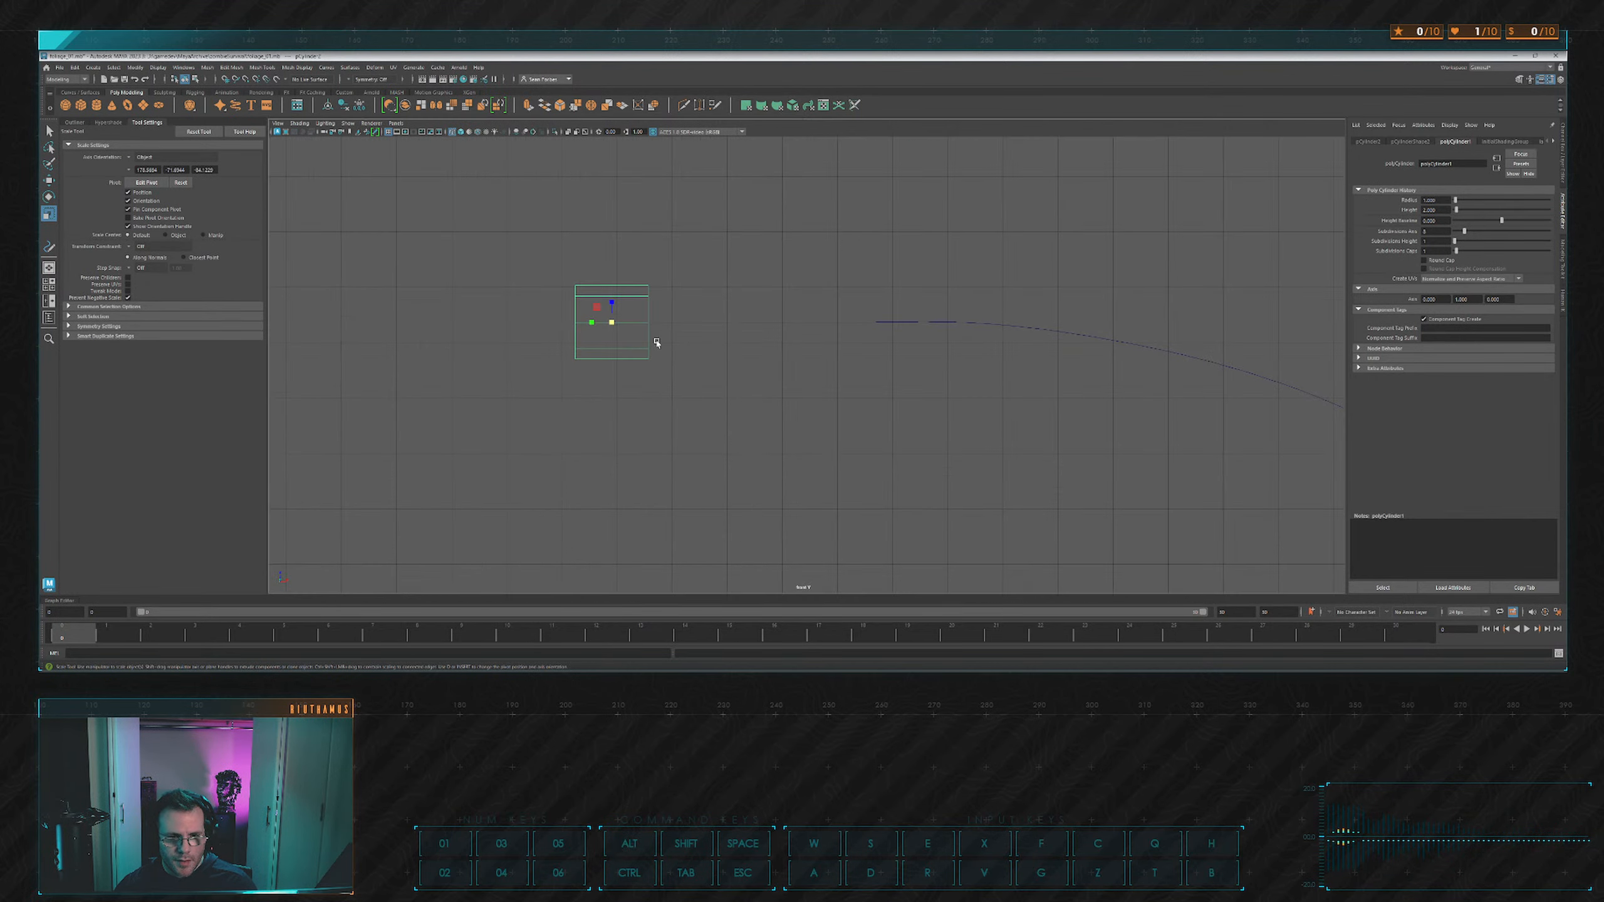
key(w)
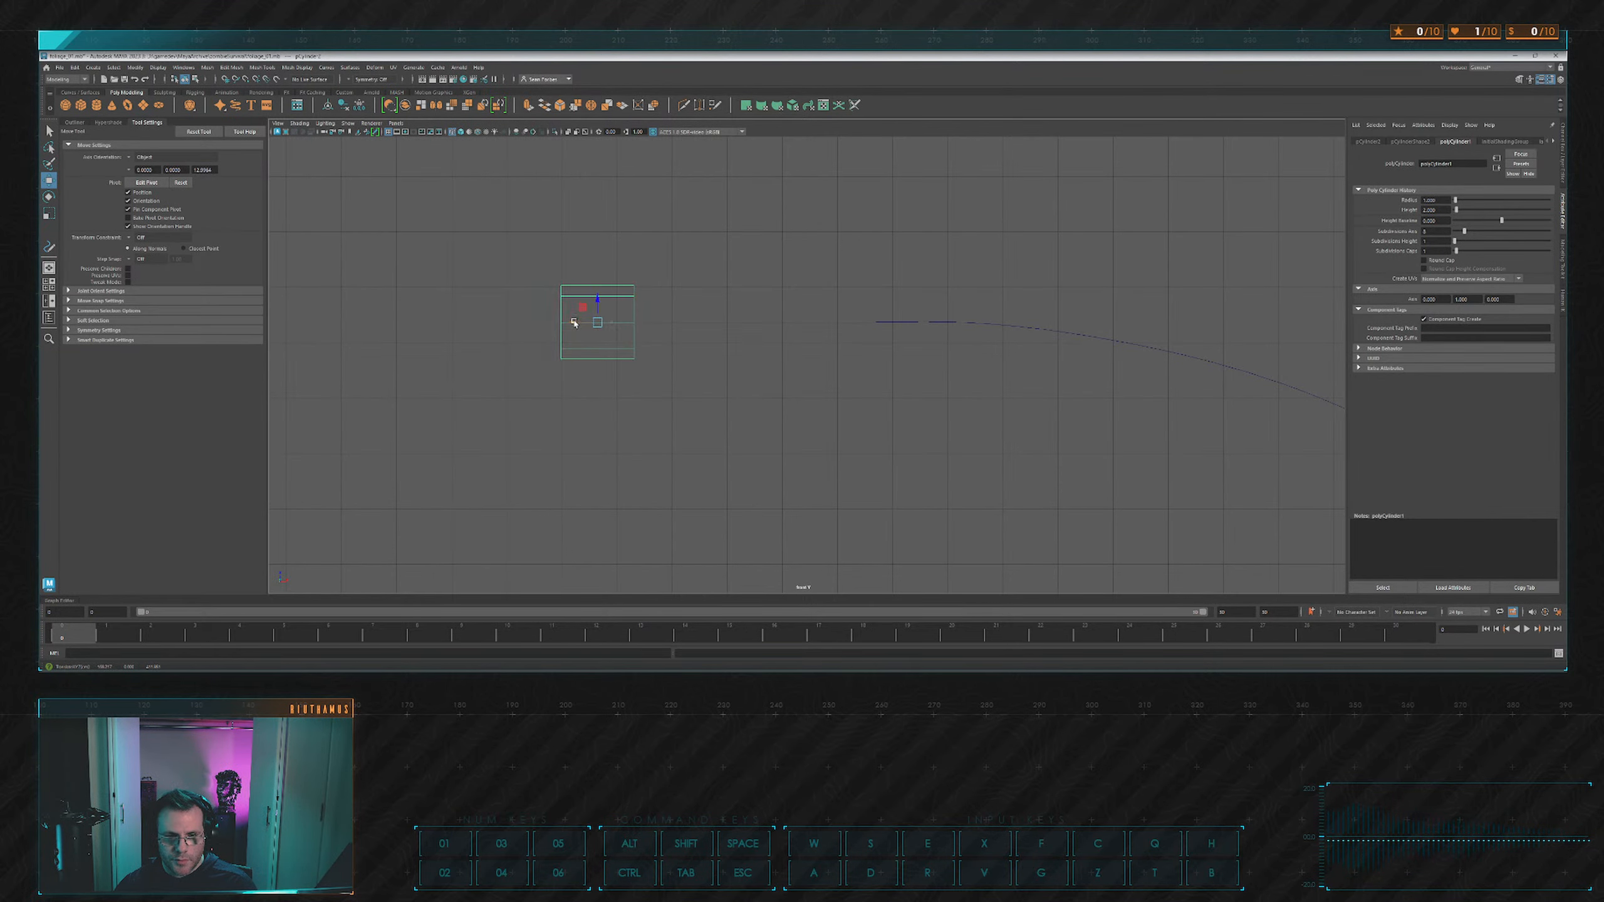
Duplicate the cylinder and place the copy at the trunk-side start of the long branch curve below the topmost one.
scroll(578, 319, down, 8)
scroll(884, 356, down, 5)
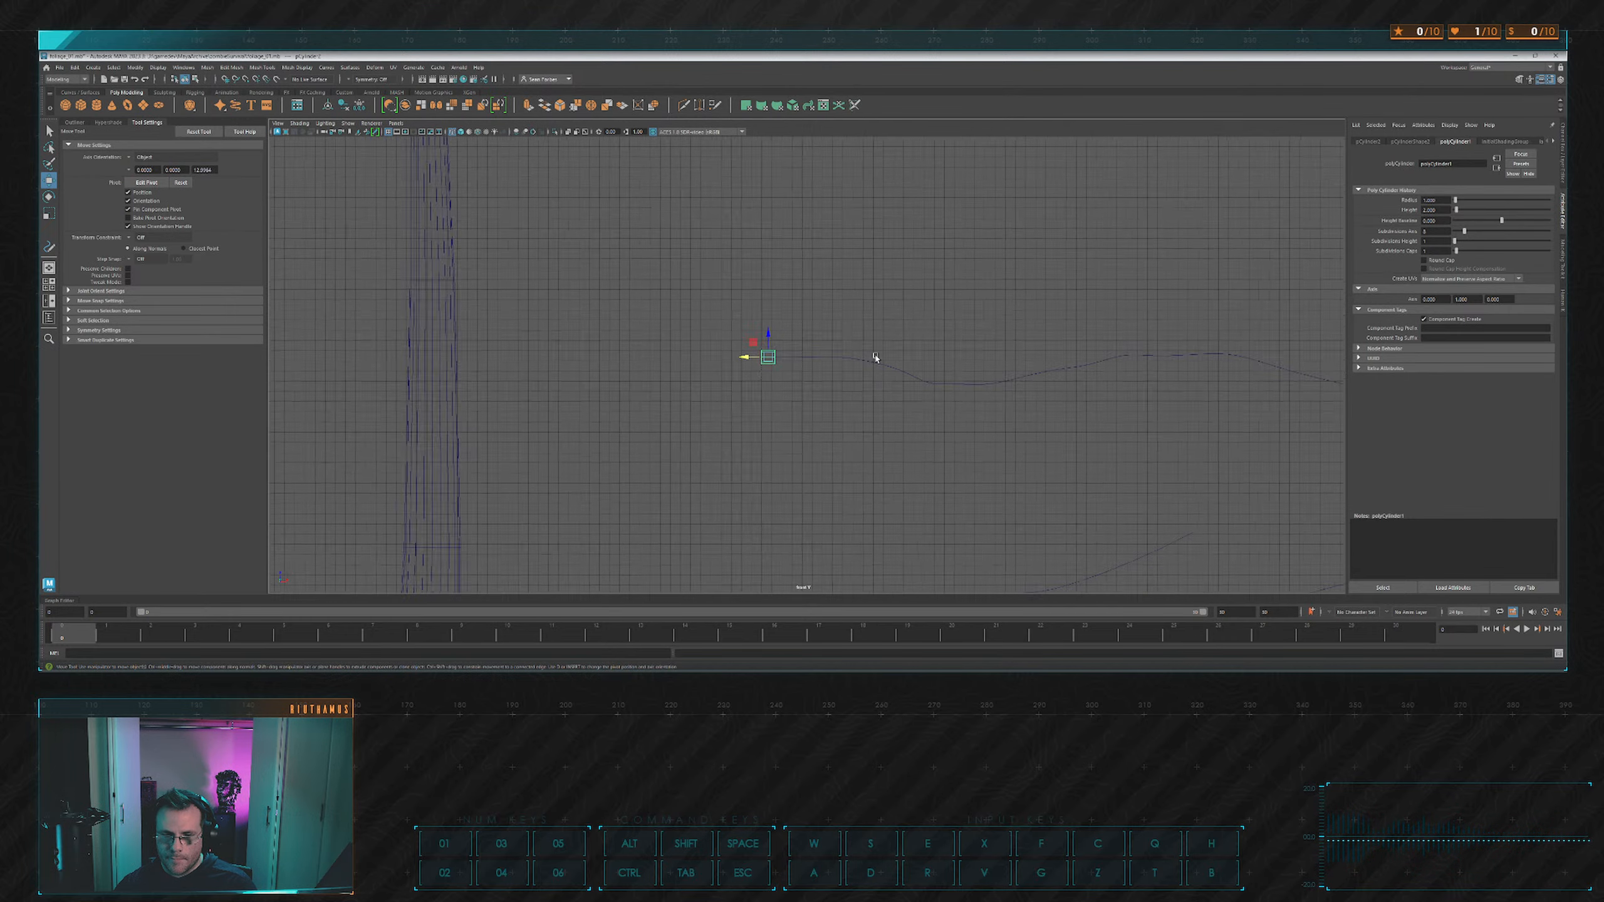
alt+middle_drag(877, 382, 870, 300)
key(ctrl+d)
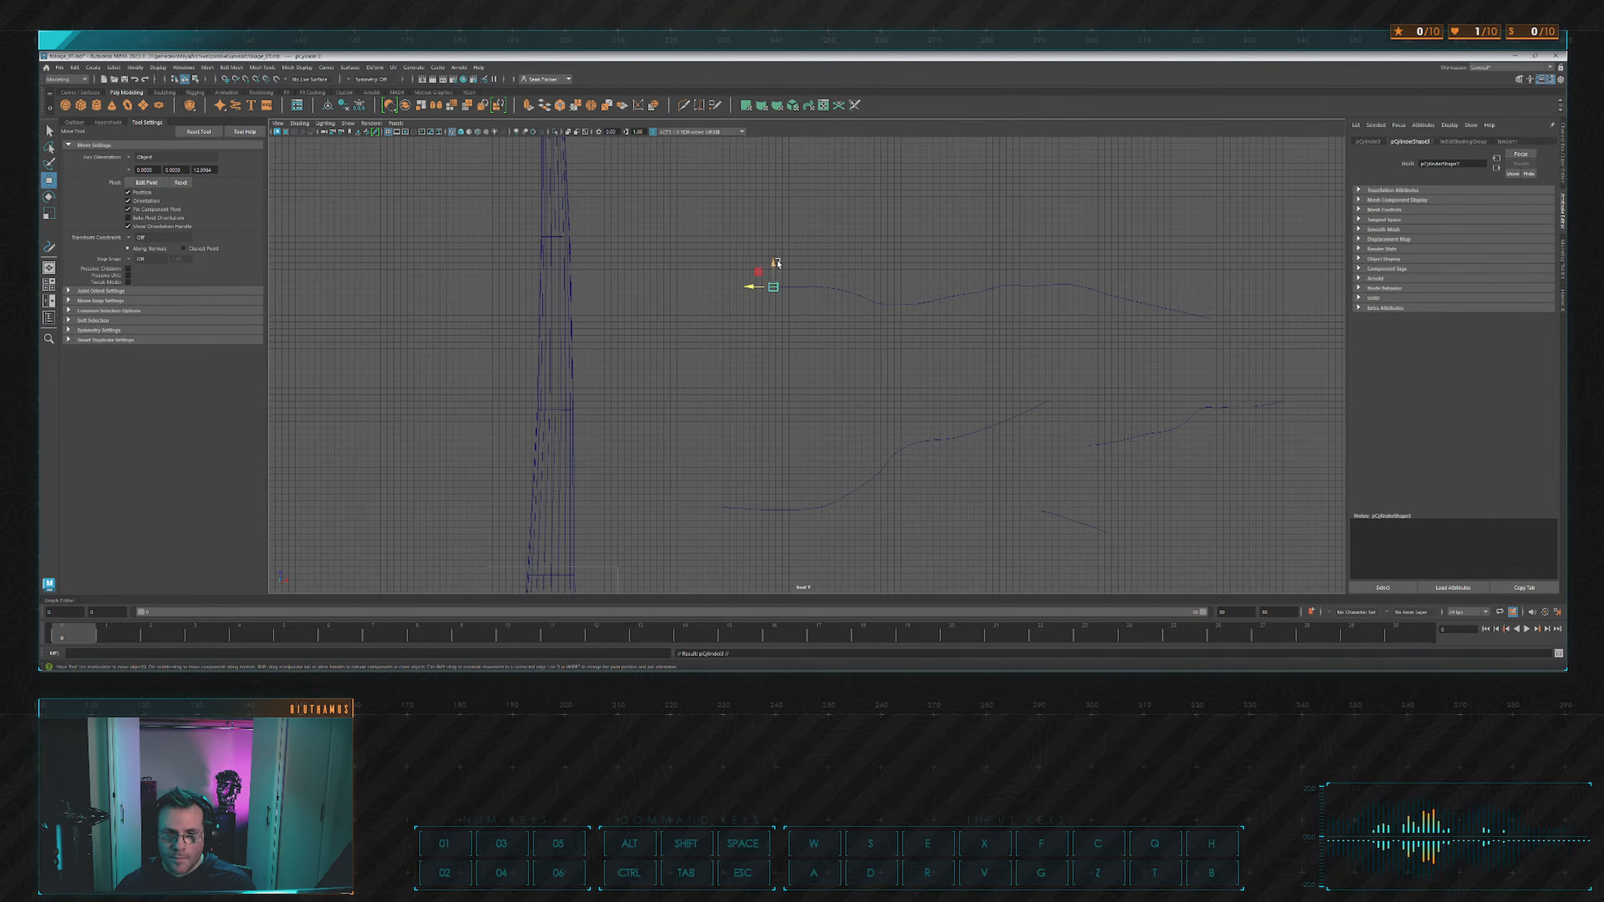
drag(765, 290, 764, 511)
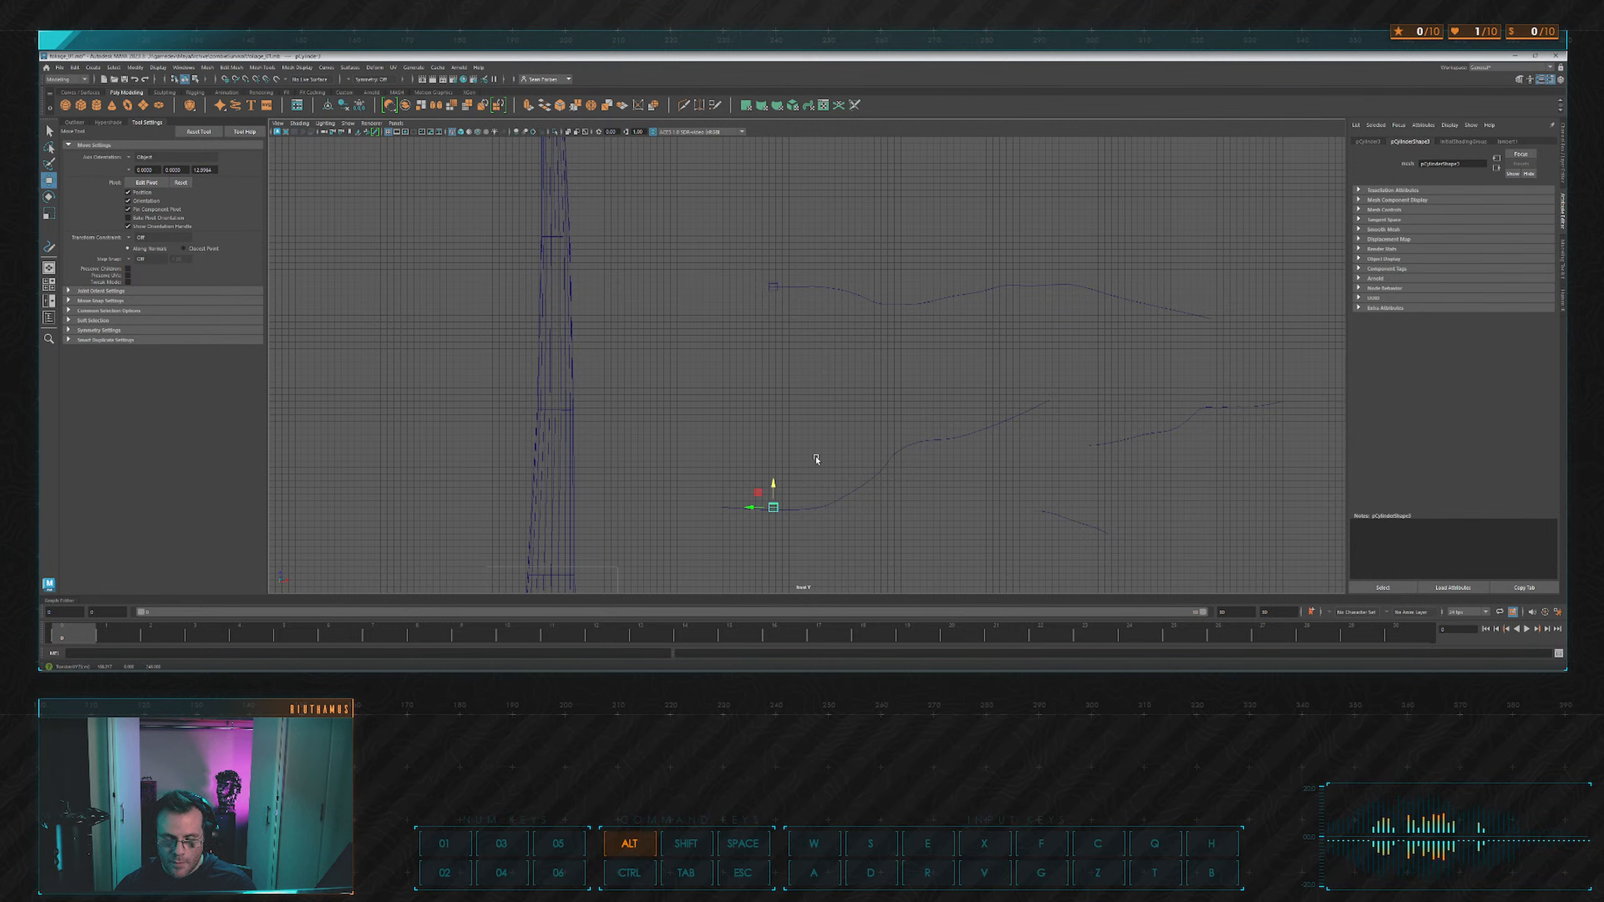
alt+middle_drag(841, 450, 913, 355)
scroll(916, 355, up, 10)
alt+middle_drag(977, 478, 977, 326)
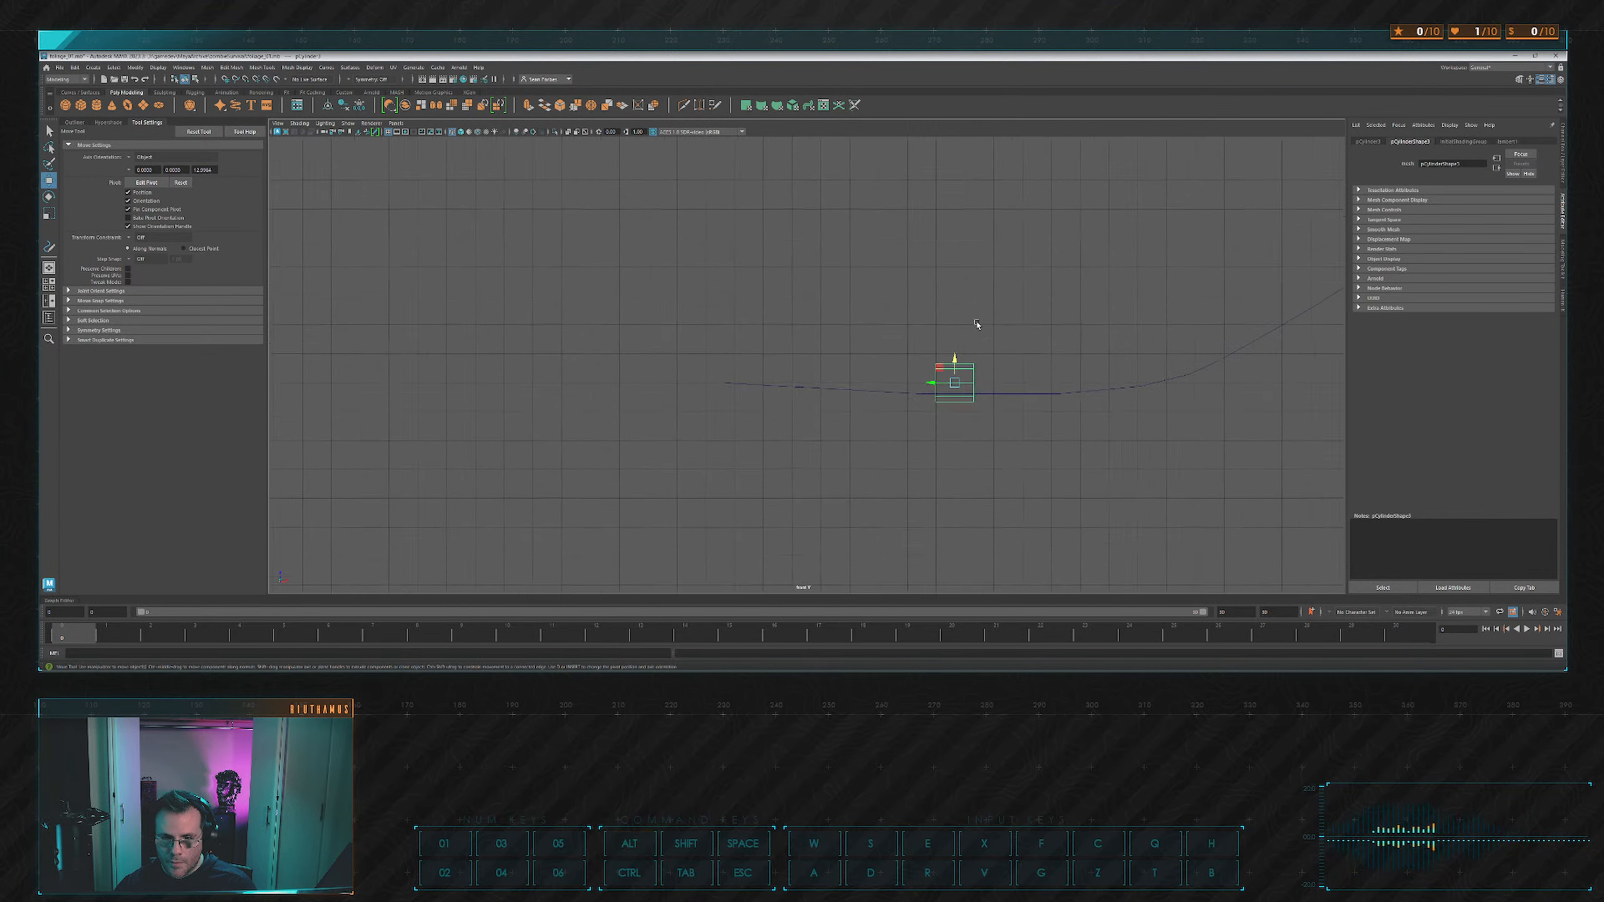
scroll(978, 327, up, 1)
drag(954, 385, 680, 398)
Duplicate the cylinder again and align the copy with the trunk-side start of the lowest branch curve.
scroll(833, 384, down, 9)
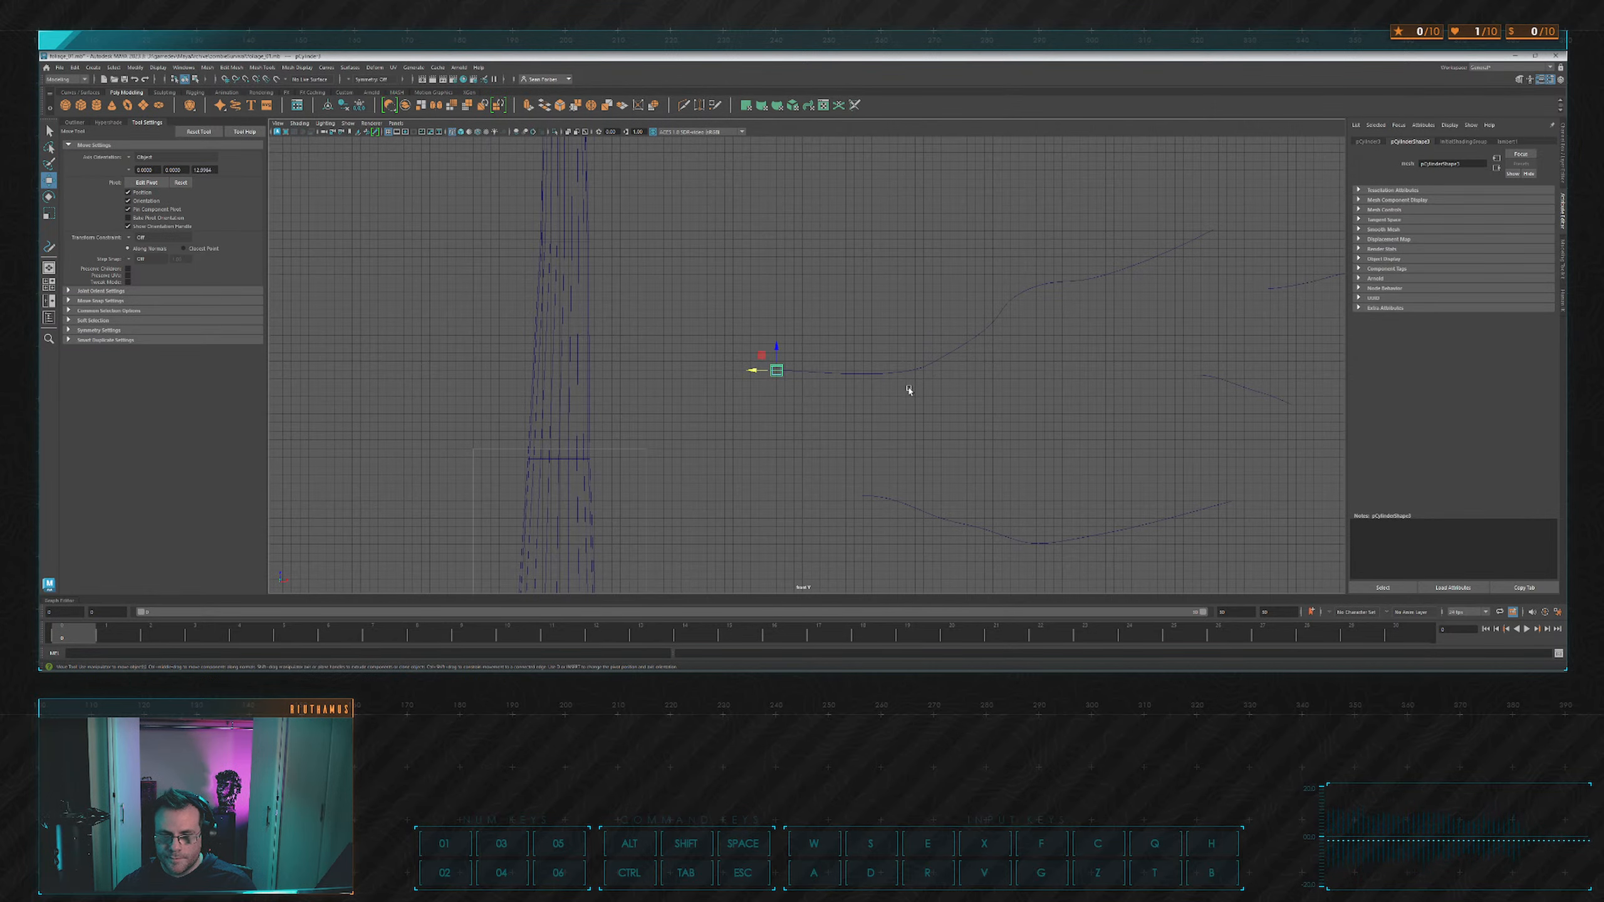
alt+middle_drag(910, 386, 873, 304)
key(ctrl+d)
drag(746, 283, 746, 404)
scroll(821, 391, up, 2)
alt+middle_drag(822, 392, 809, 265)
scroll(787, 312, up, 5)
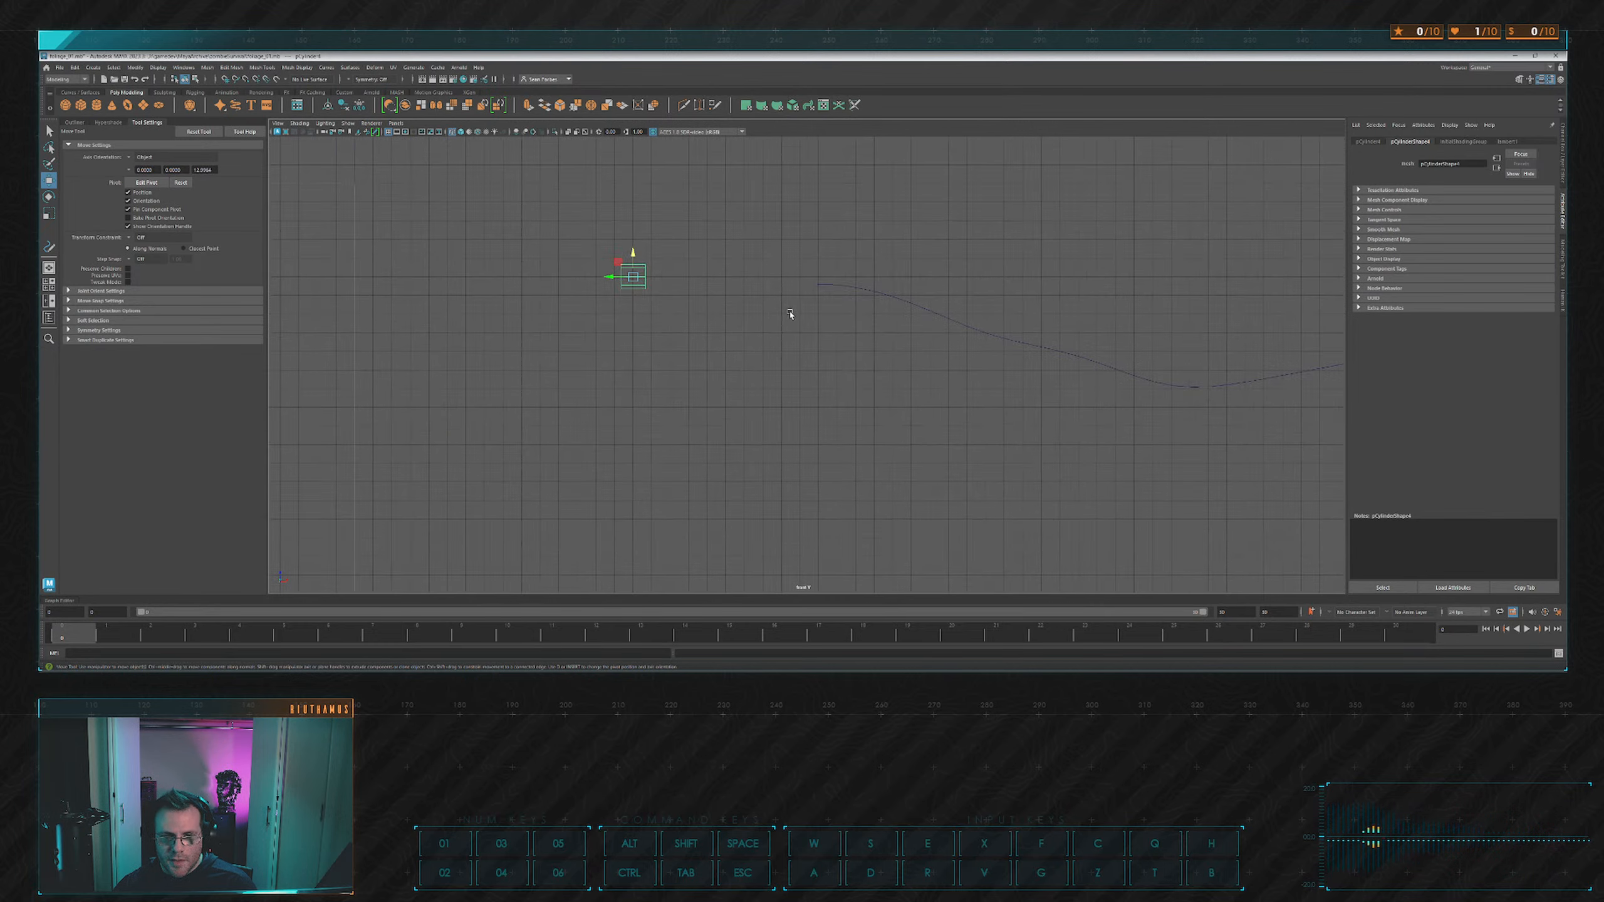
drag(499, 219, 783, 260)
alt+middle_drag(897, 183, 872, 271)
scroll(852, 318, up, 5)
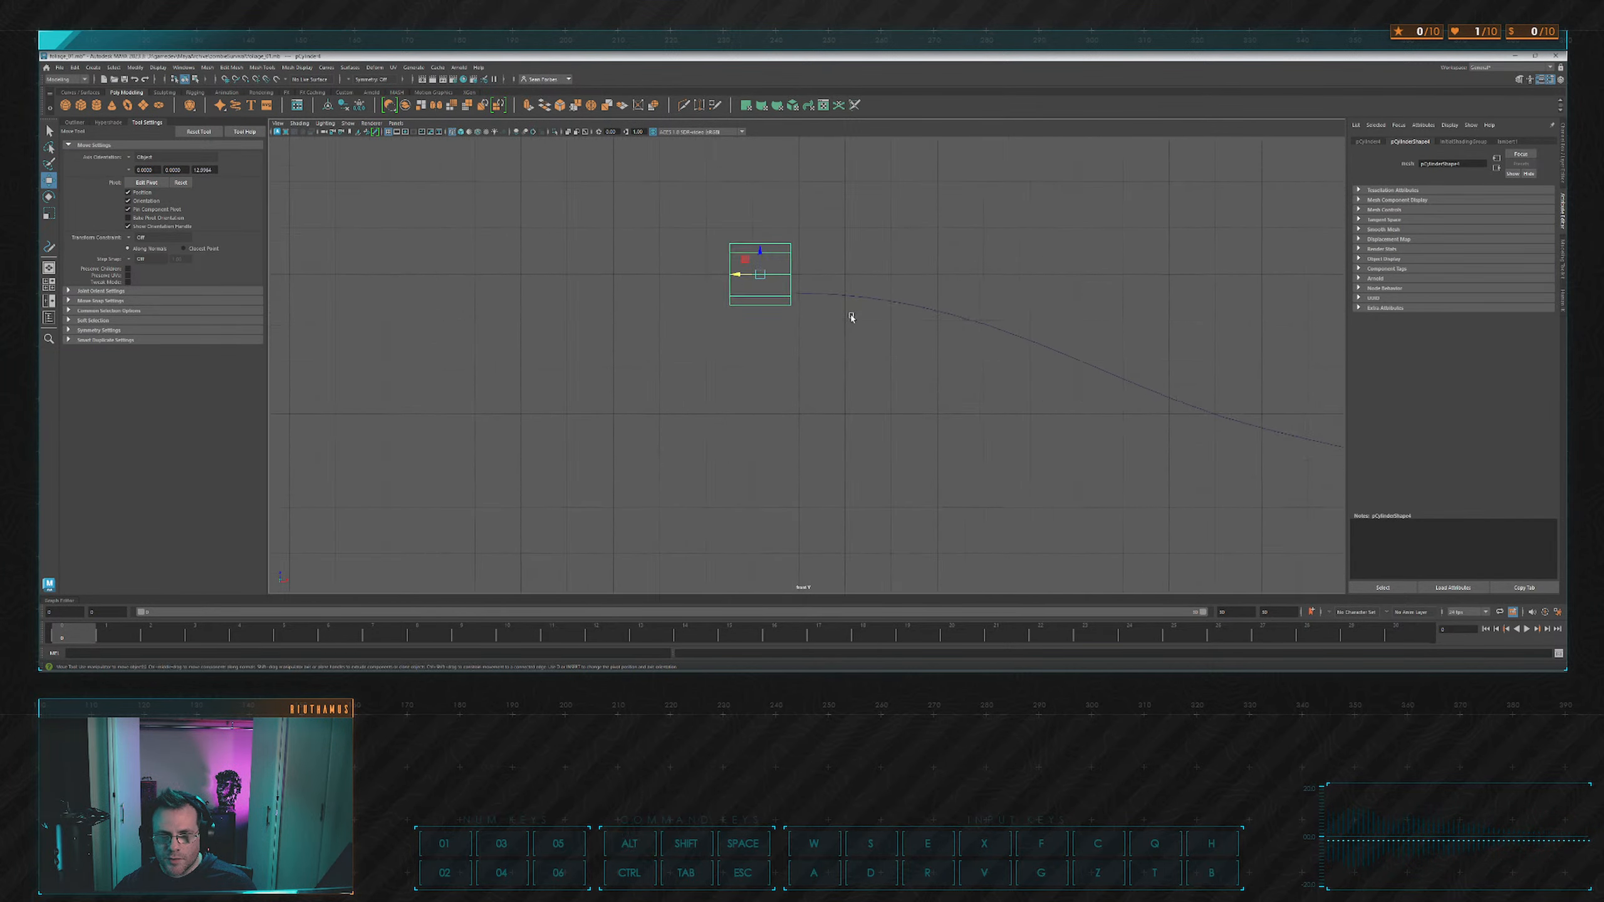
drag(746, 221, 724, 272)
Duplicate the lowest cylinder and place the copy just before the start of the short downward-sloping branch curve.
scroll(905, 269, down, 10)
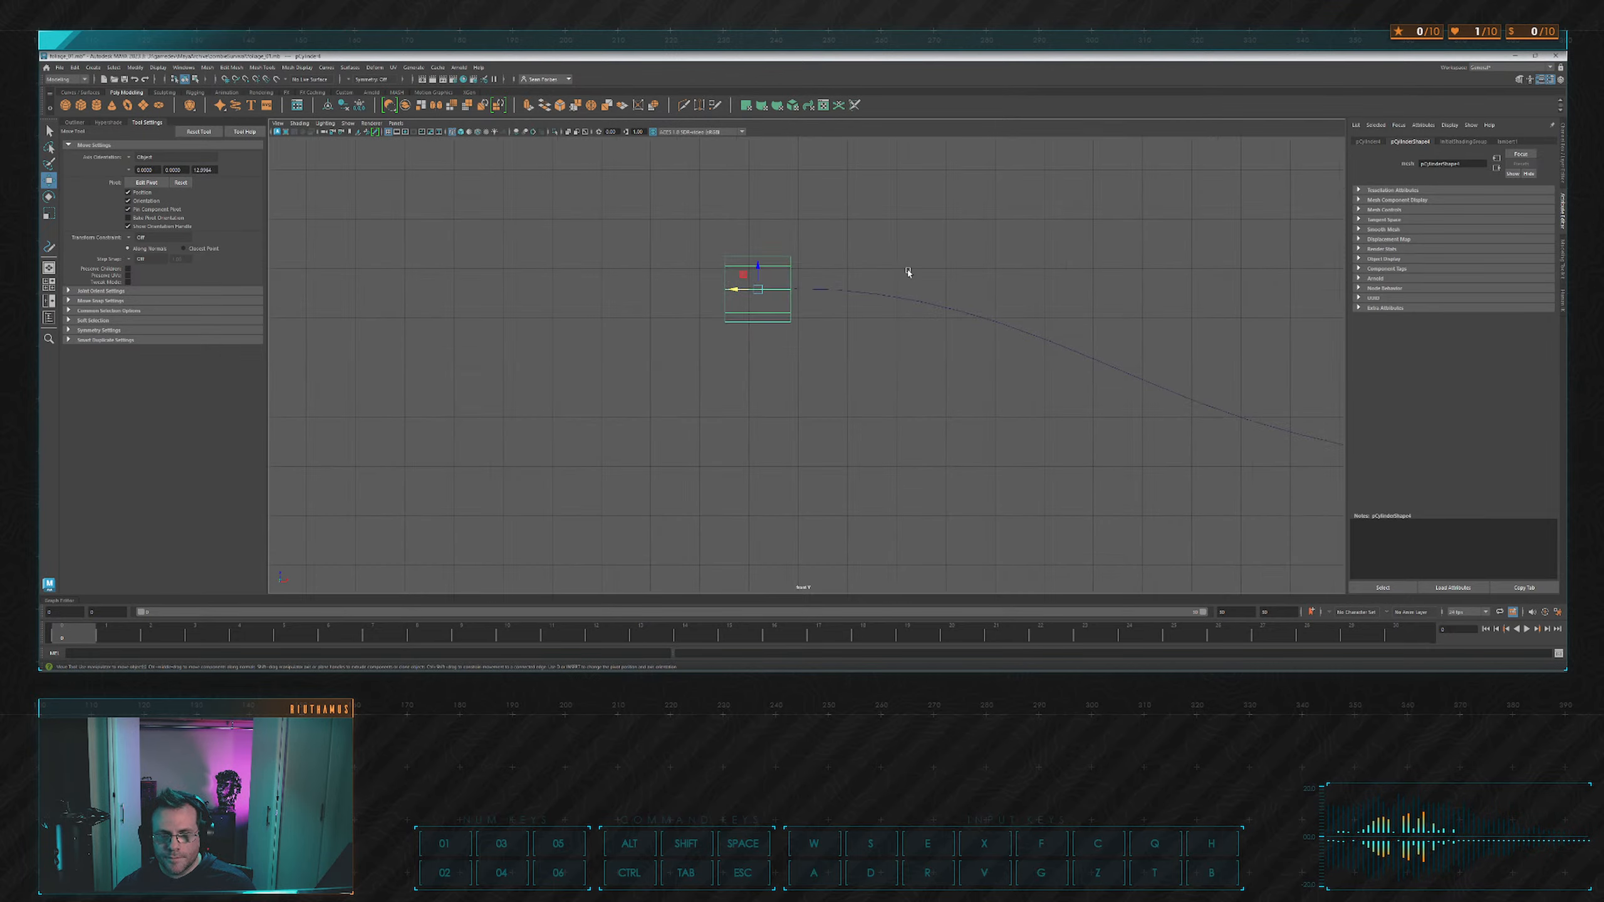
alt+middle_drag(970, 283, 816, 351)
key(ctrl+d)
drag(572, 434, 924, 276)
alt+middle_drag(924, 276, 777, 357)
scroll(775, 359, up, 10)
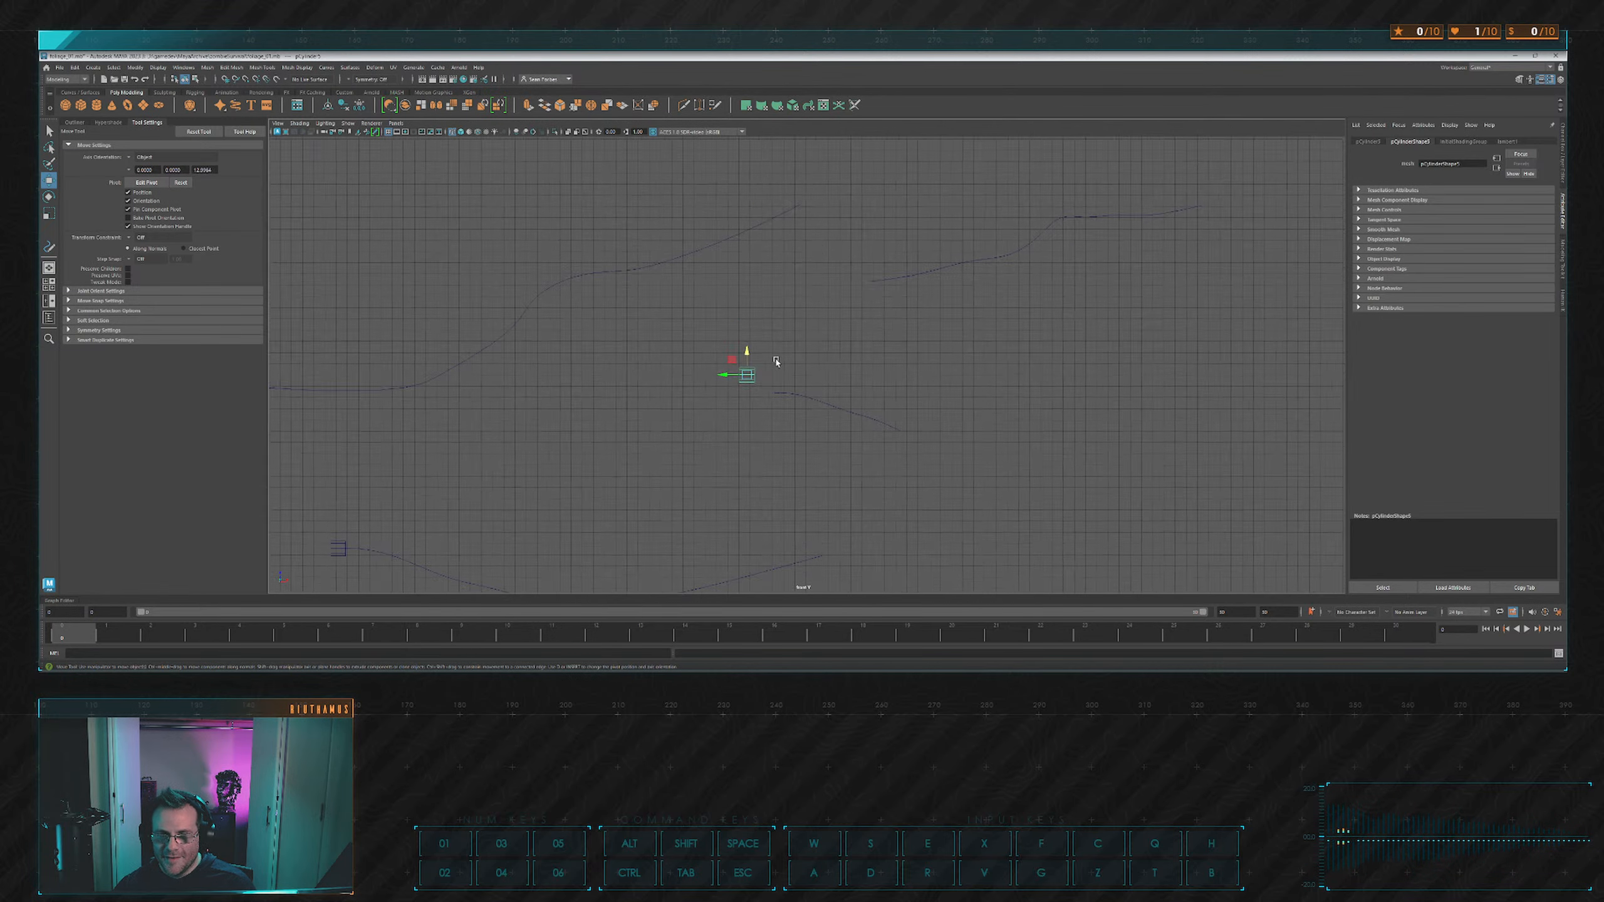
alt+middle_drag(709, 420, 769, 285)
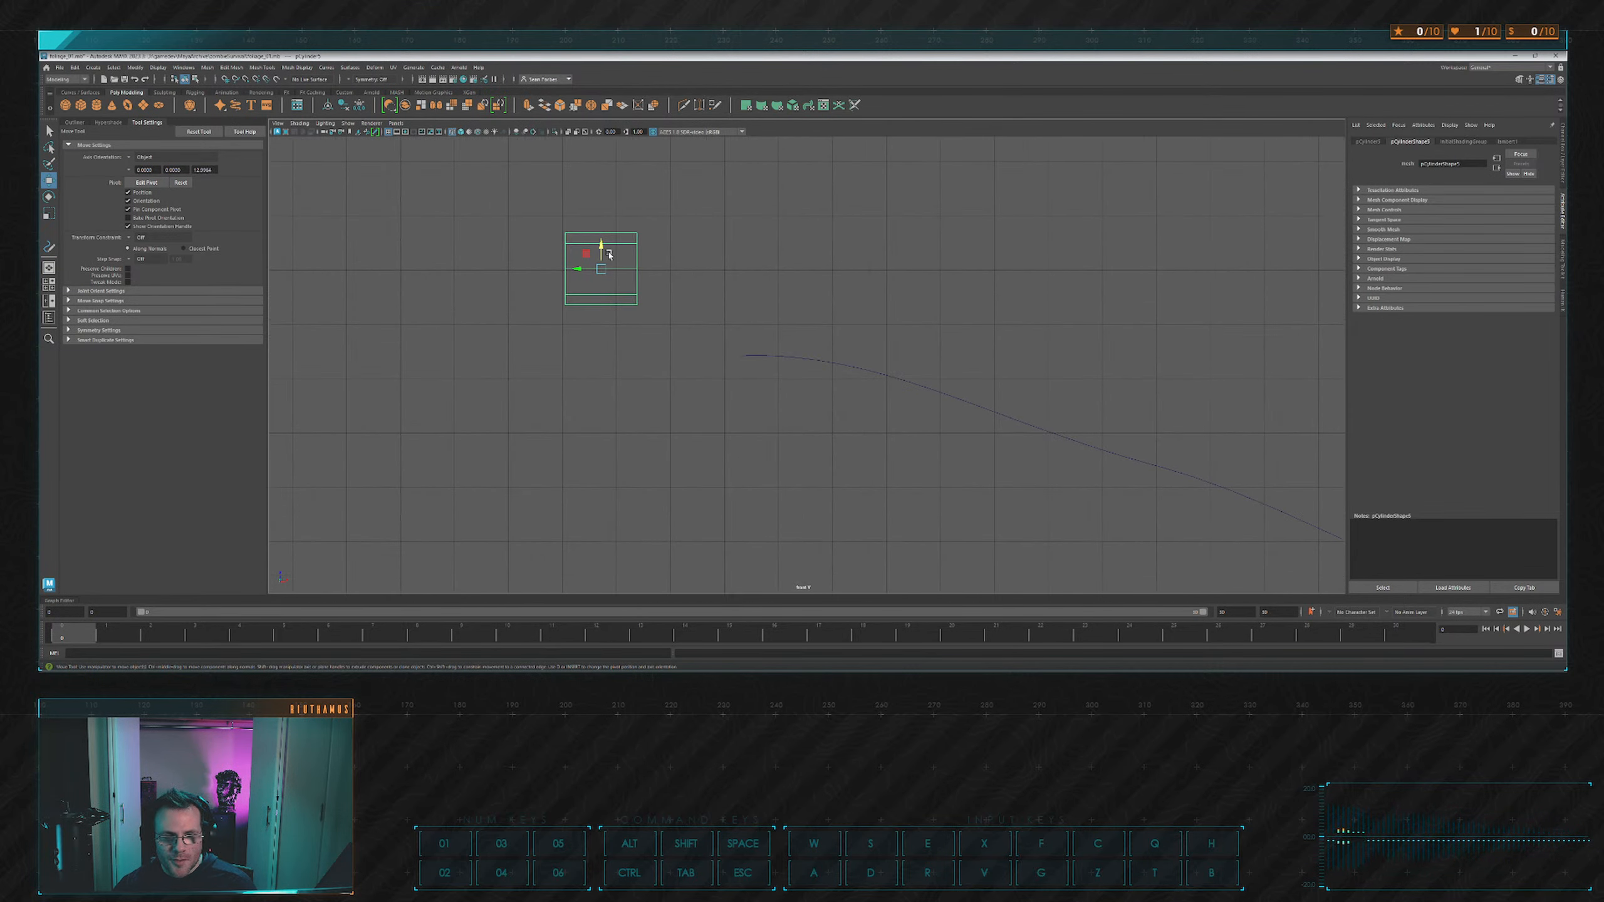
drag(607, 250, 695, 335)
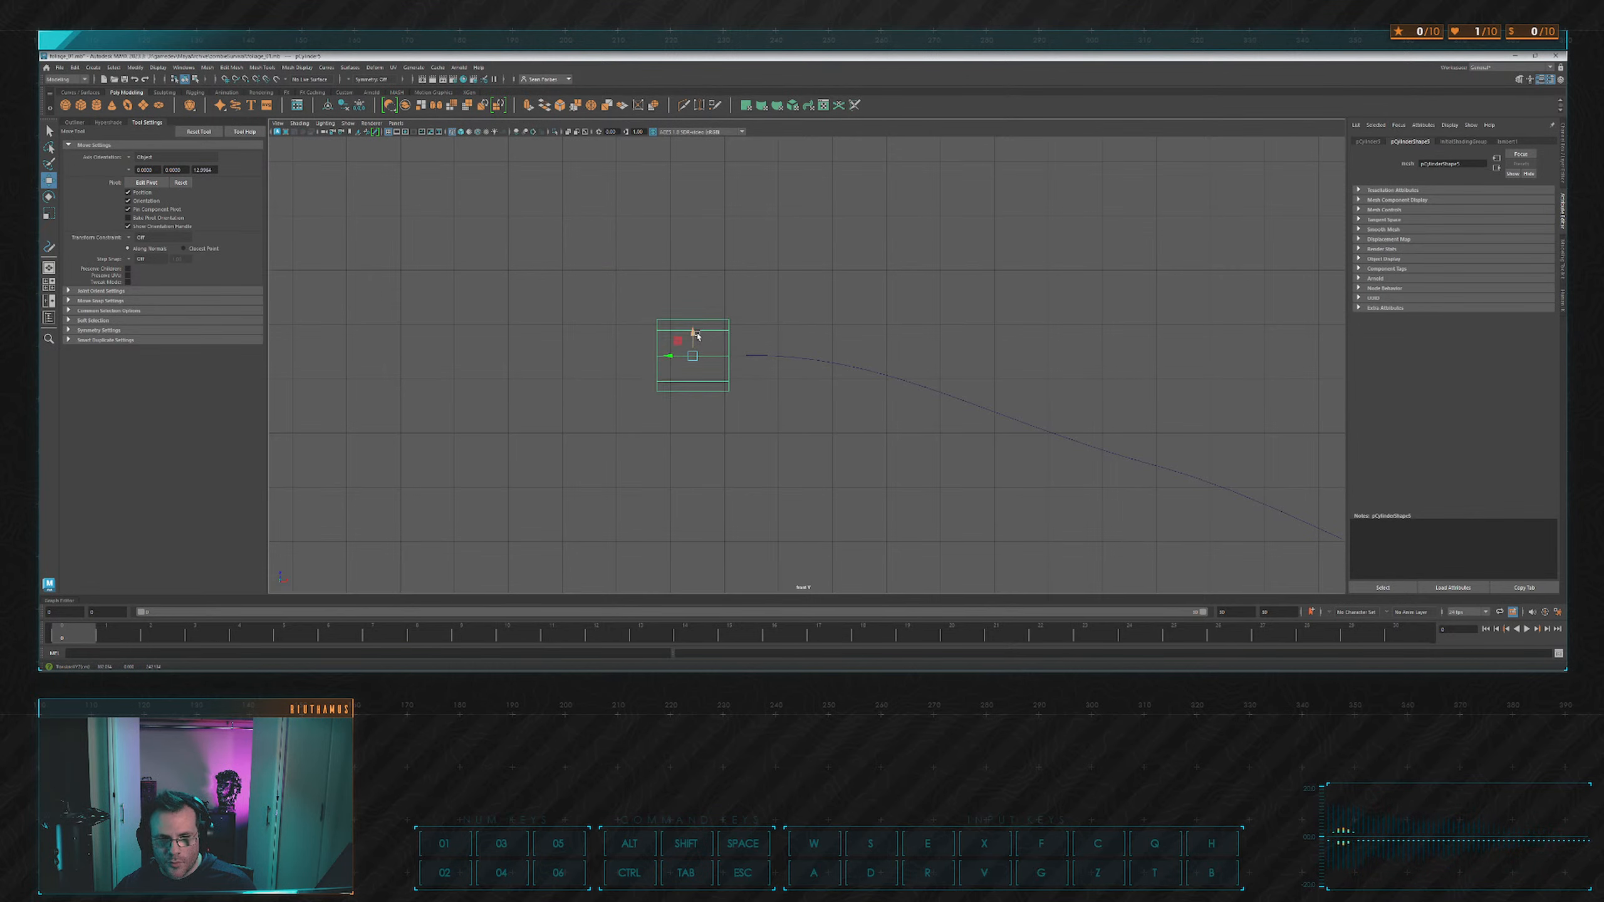
Duplicate the short branch's cylinder and align the copy with the start of the outer rising branch curve above it.
scroll(847, 316, down, 10)
key(ctrl+d)
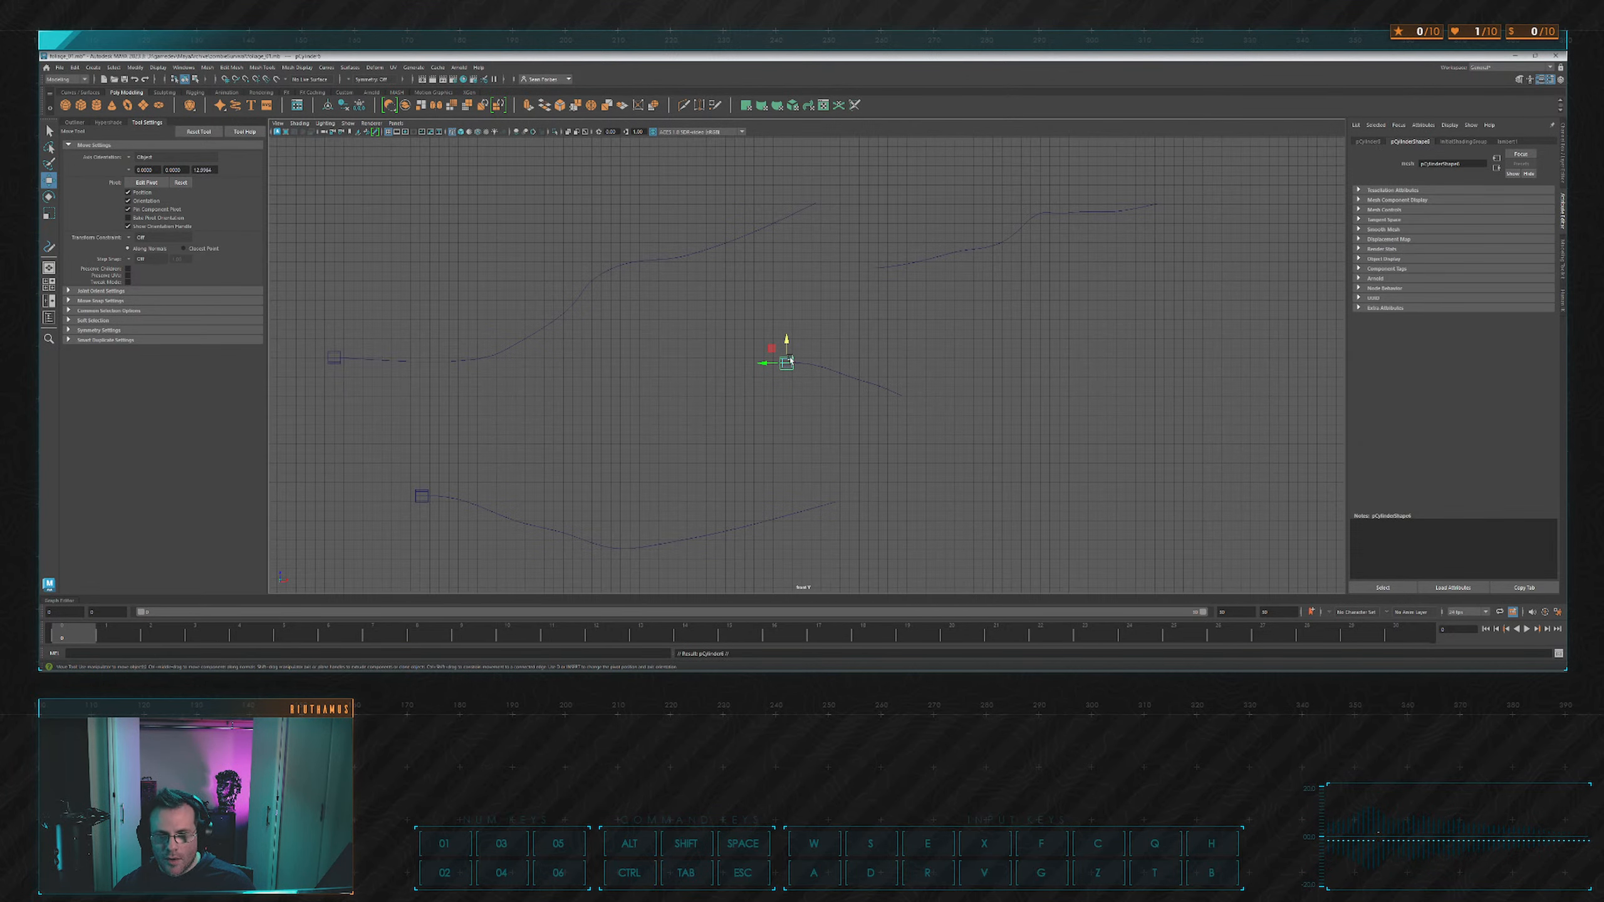
drag(786, 319, 787, 255)
scroll(755, 333, up, 4)
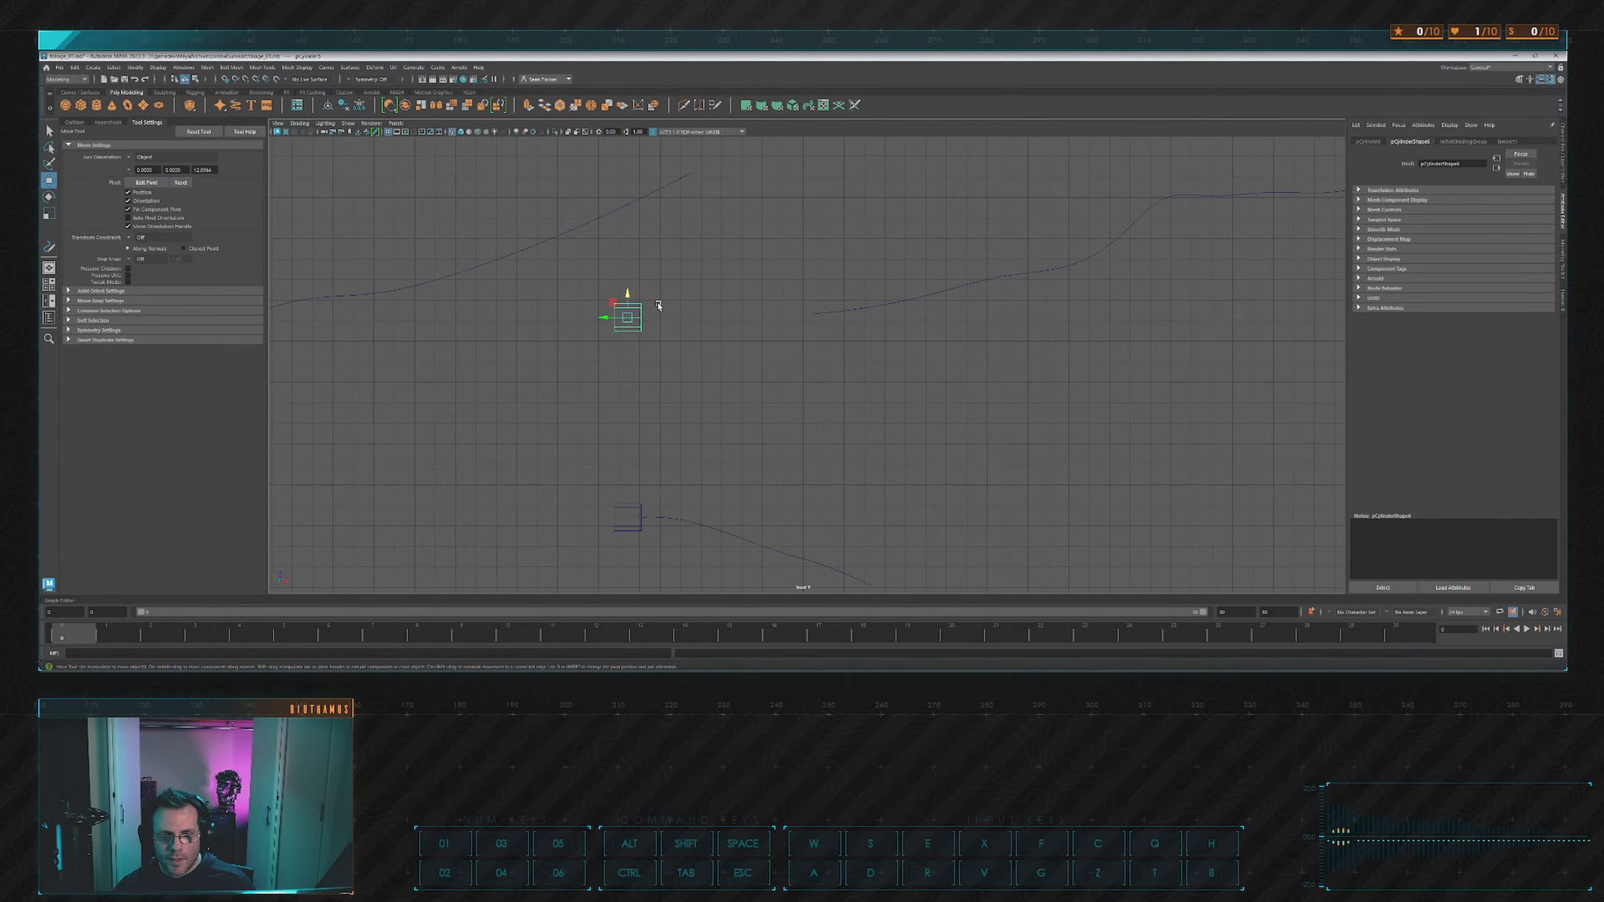
drag(608, 317, 776, 317)
scroll(813, 302, up, 3)
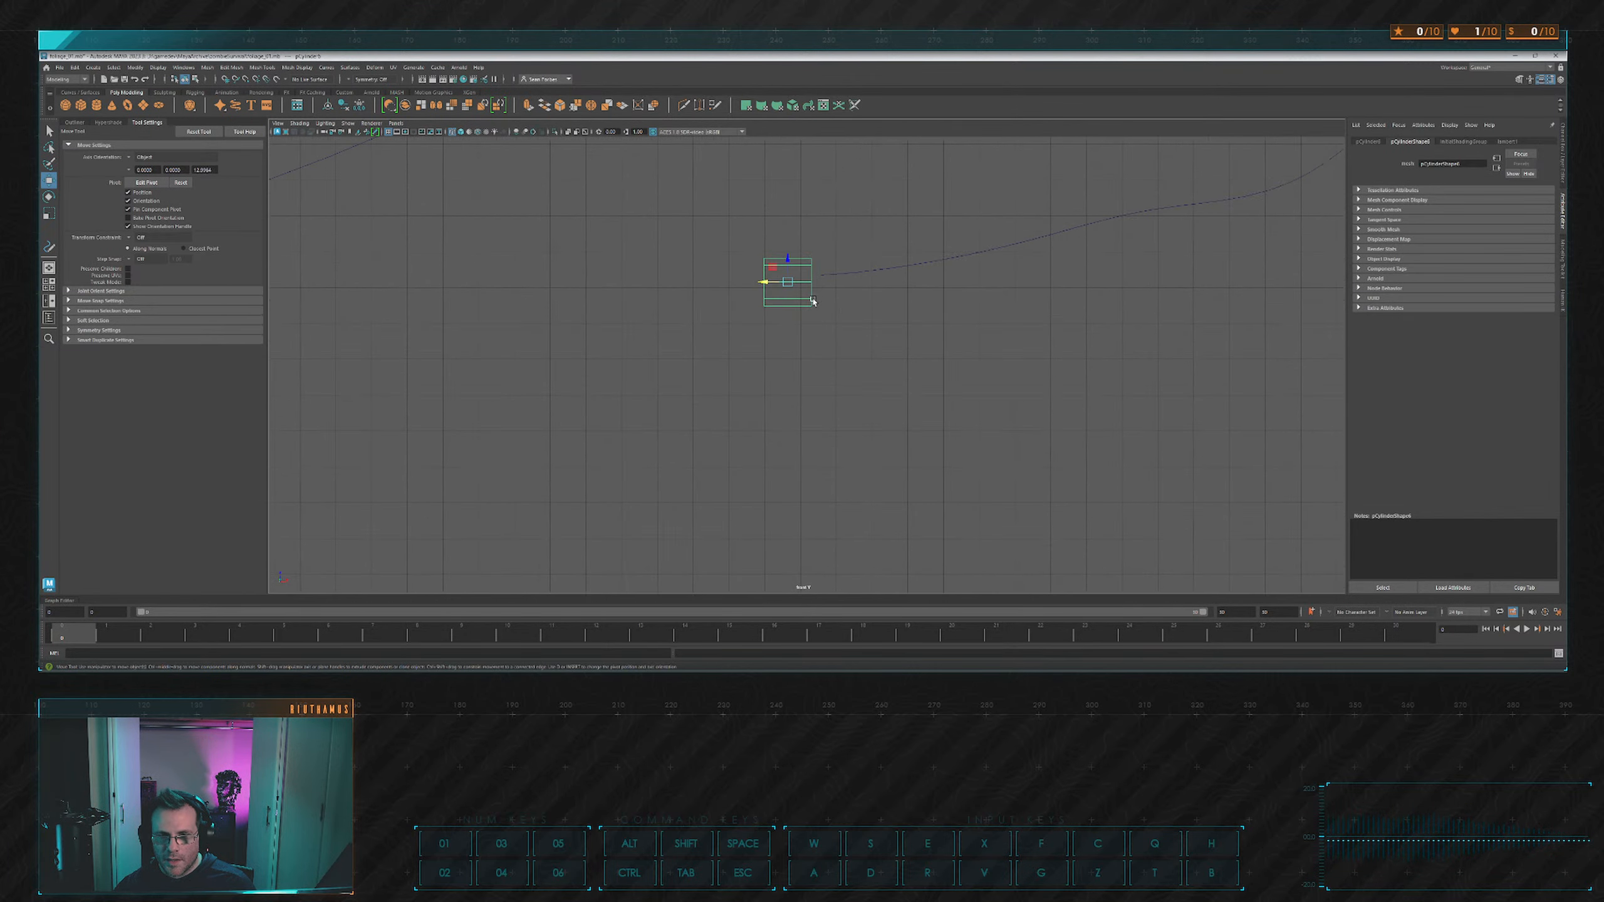
scroll(813, 301, up, 3)
alt+middle_drag(840, 257, 787, 359)
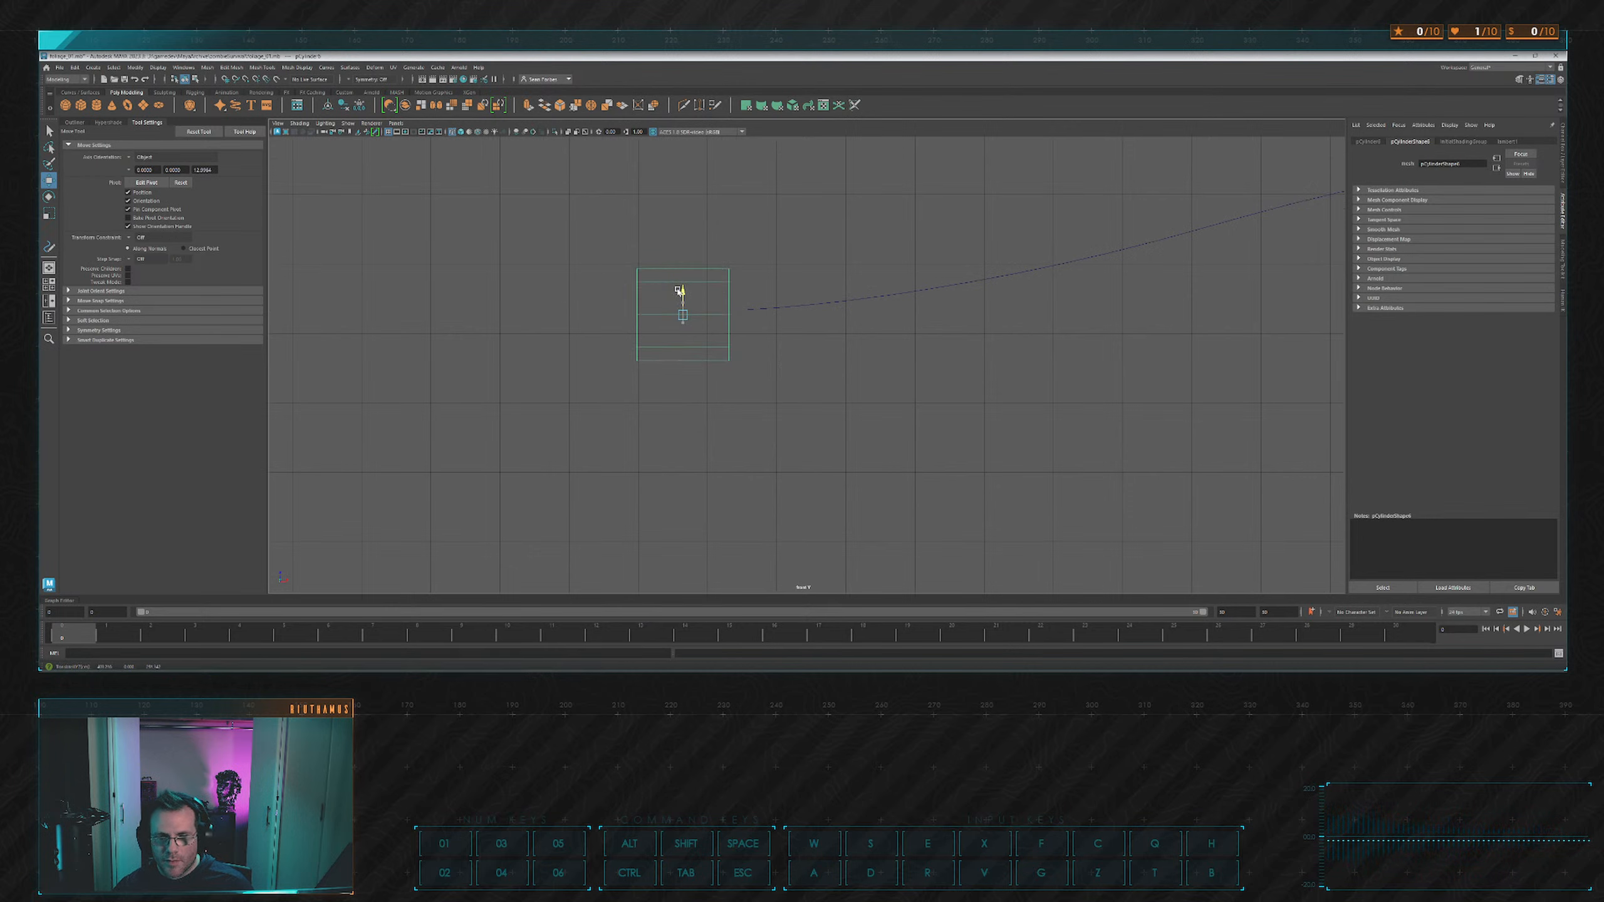
drag(678, 291, 671, 311)
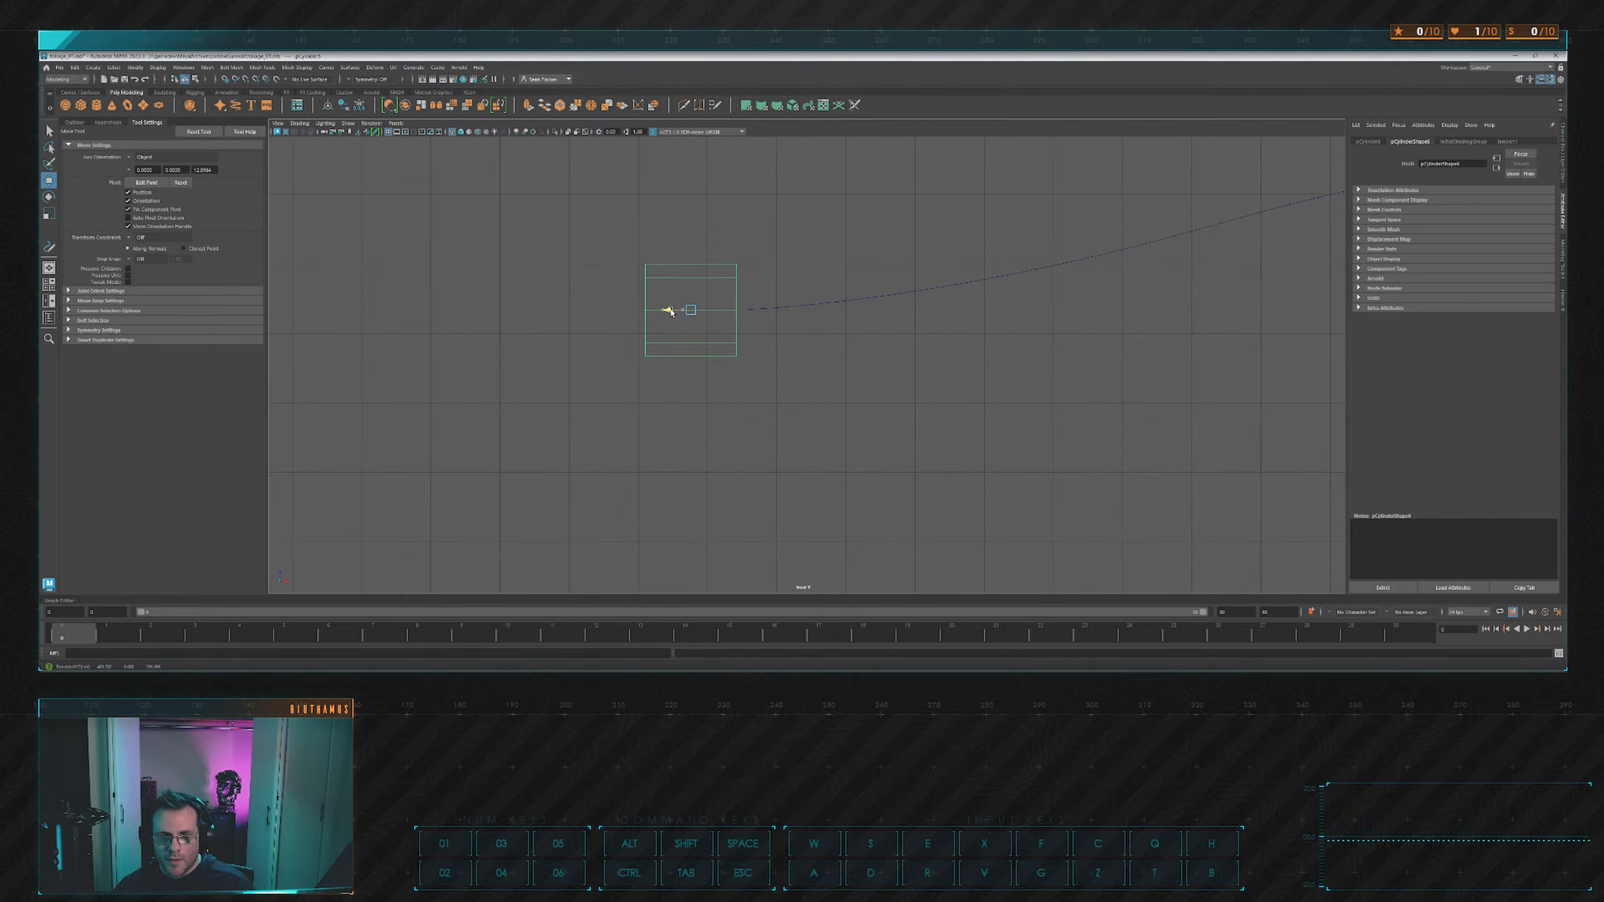
Select the cylinder at the topmost branch curve and align it with the height of the curve's start.
scroll(810, 348, down, 8)
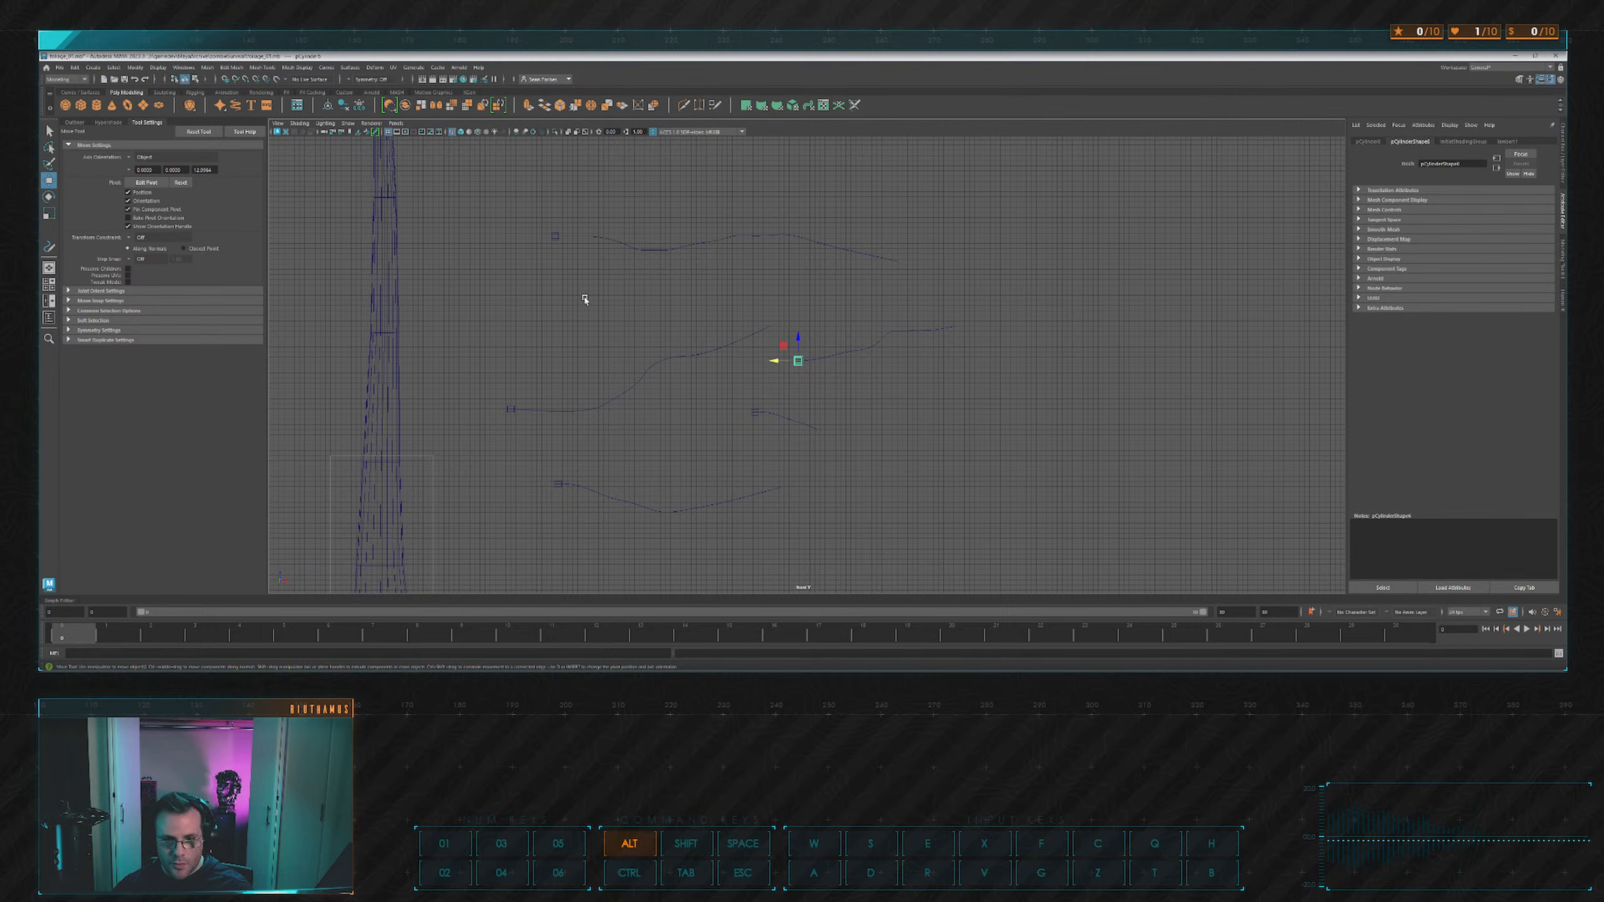
scroll(777, 394, up, 6)
alt+middle_drag(584, 300, 754, 325)
scroll(812, 255, up, 2)
scroll(812, 255, up, 2)
scroll(755, 326, up, 3)
drag(630, 254, 650, 329)
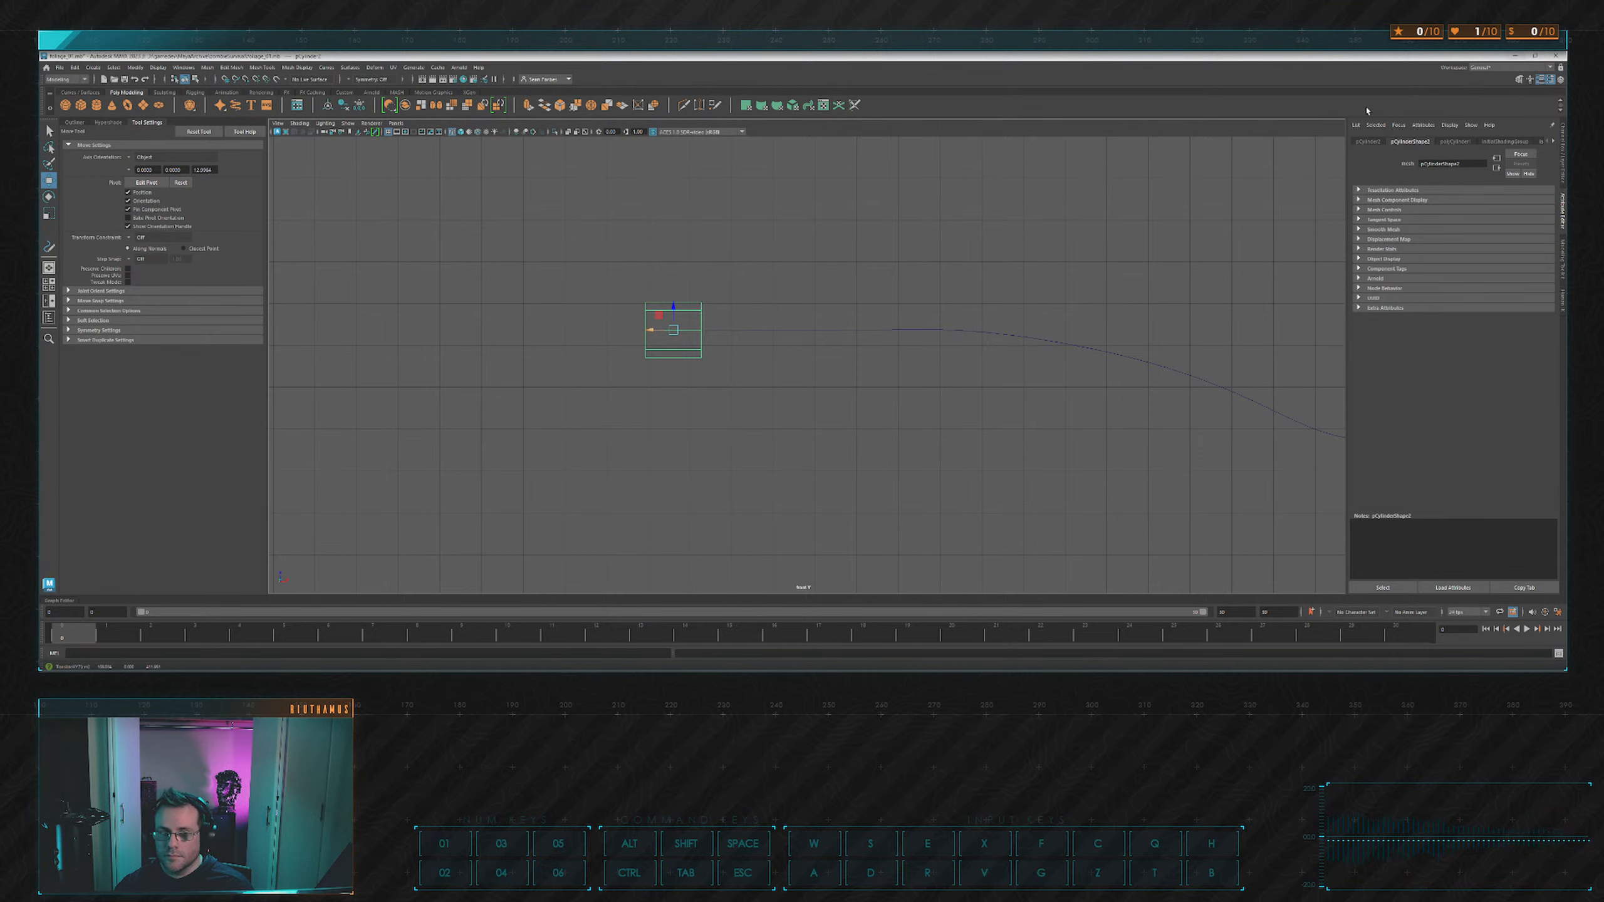
Select the end-cap faces of the topmost cylinder that point toward its branch curve in the perspective view.
scroll(834, 269, up, 2)
click(818, 285)
key(space)
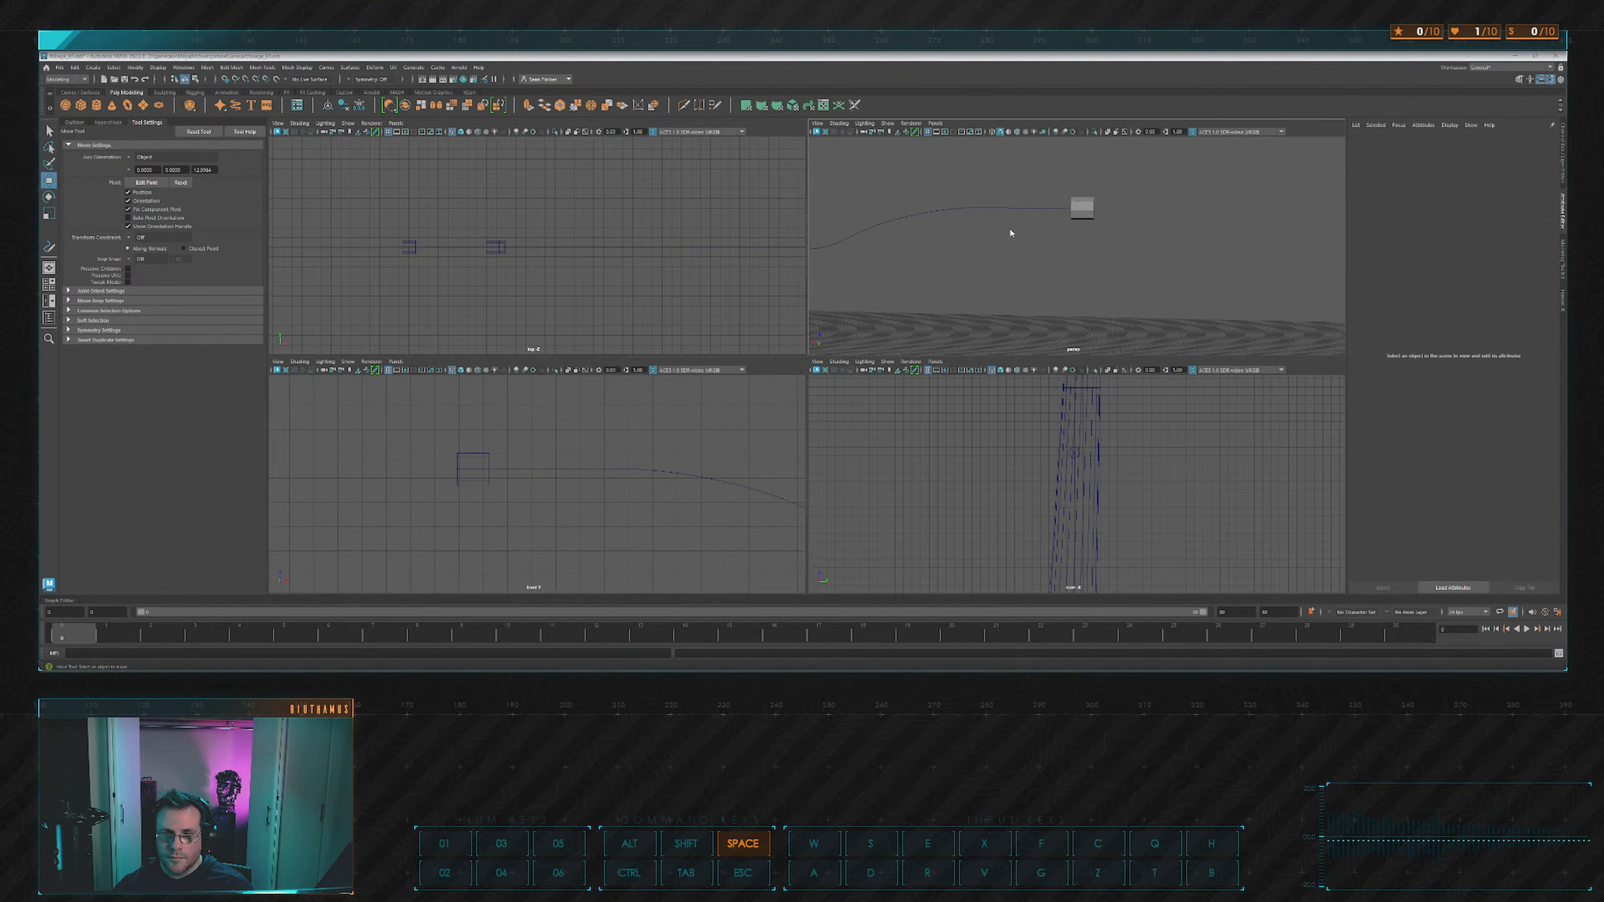
key(space)
alt+drag(969, 258, 894, 288)
alt+drag(886, 270, 827, 315)
scroll(701, 283, up, 6)
alt+middle_drag(702, 284, 698, 365)
click(603, 335)
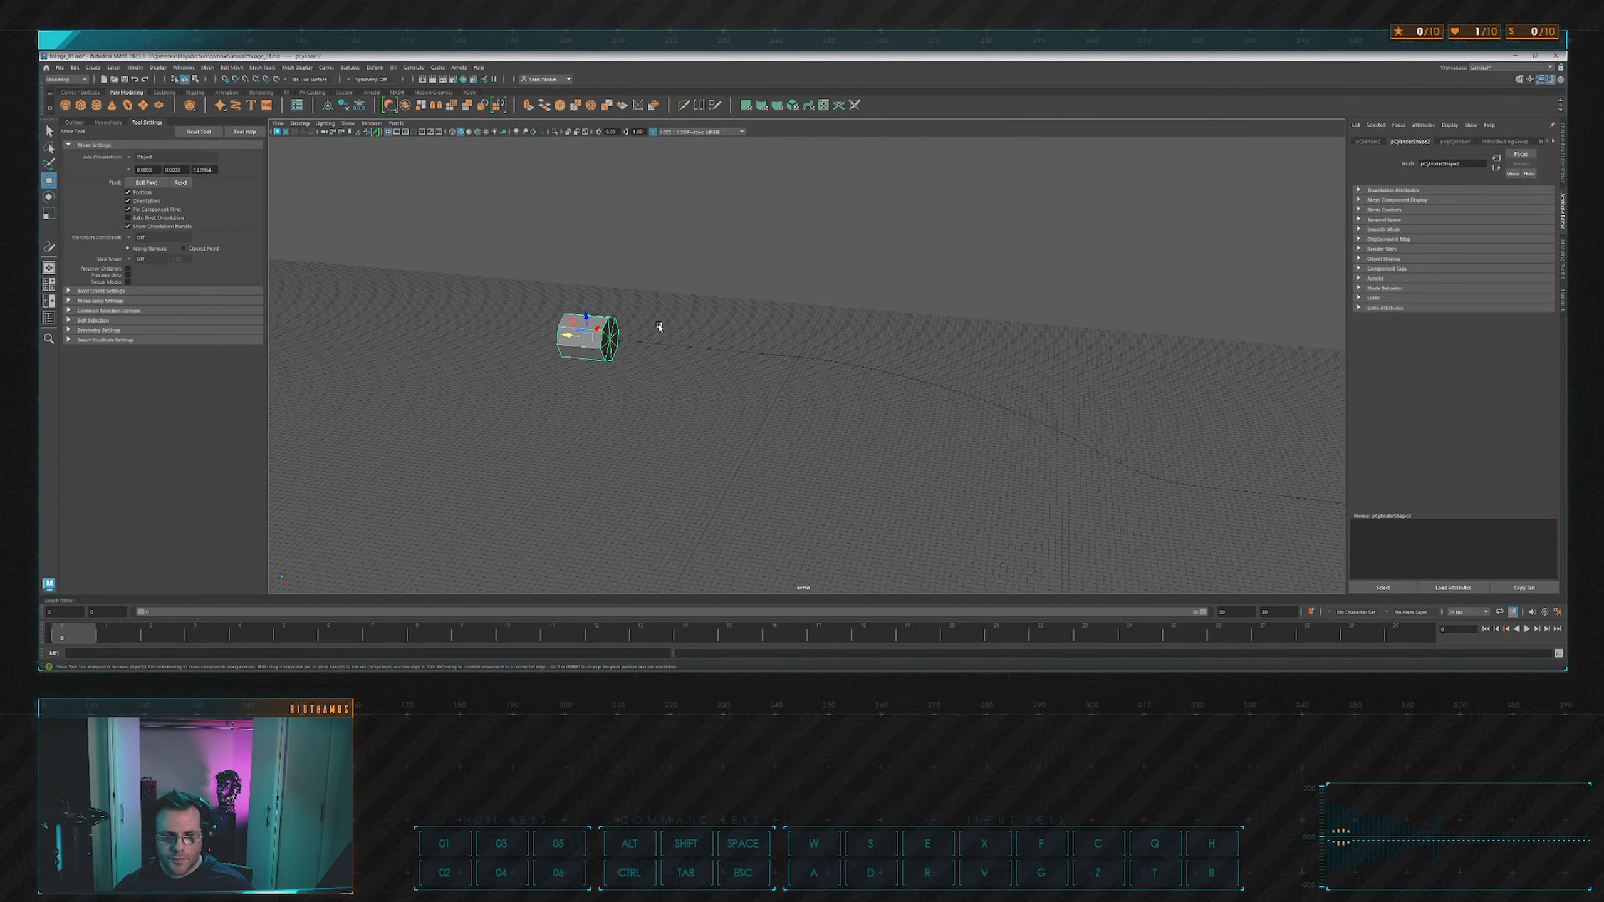
click(549, 308)
drag(504, 362, 503, 362)
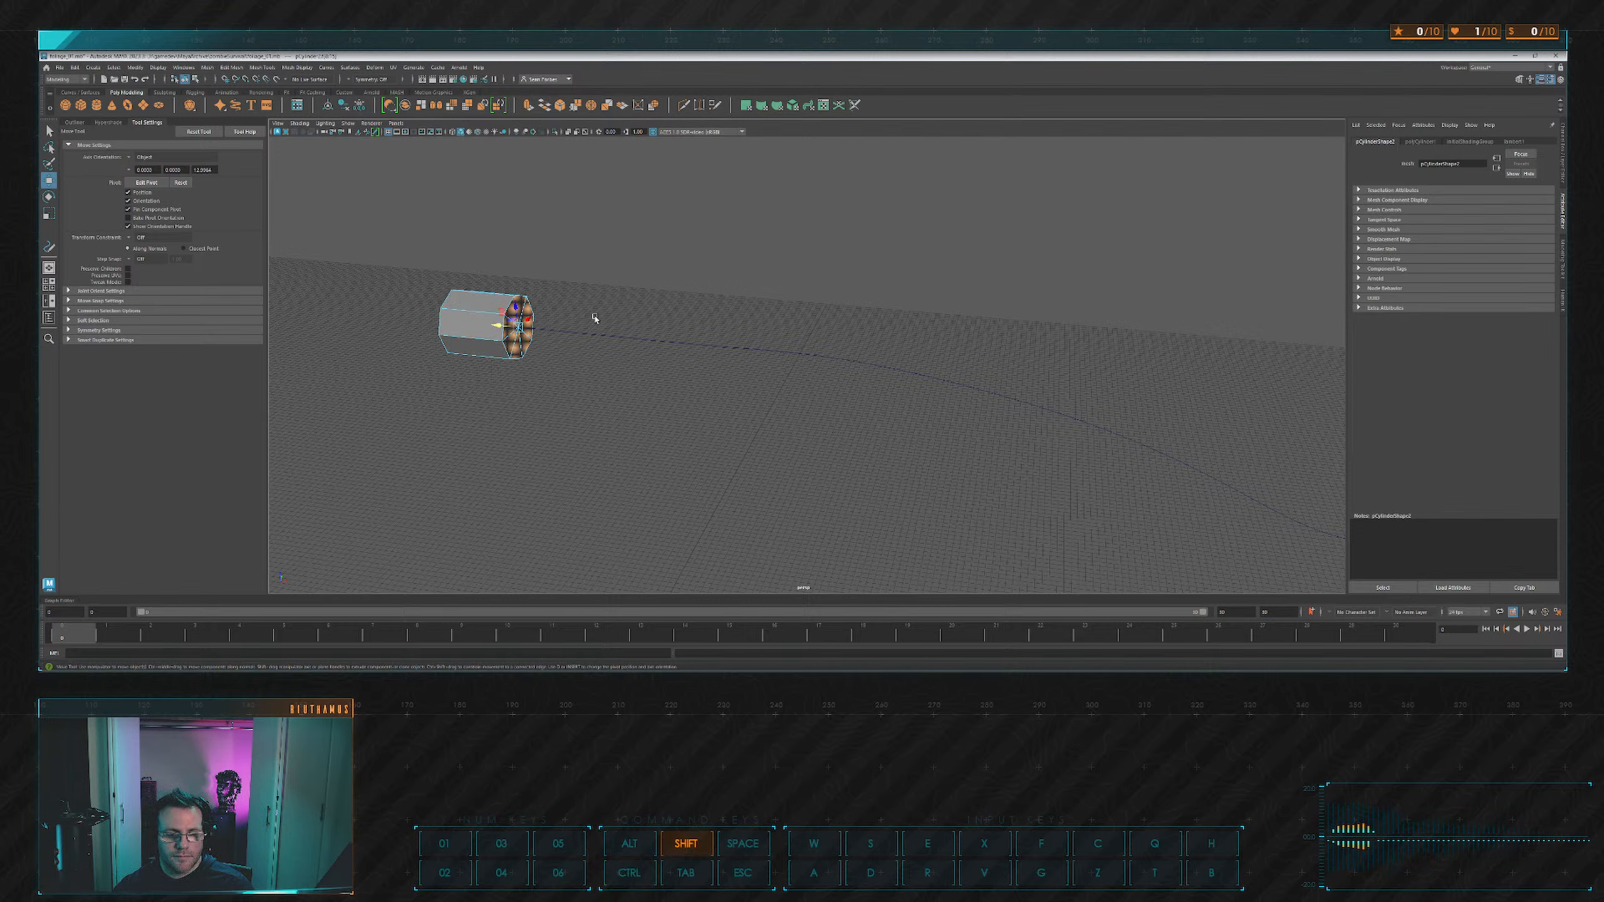
Extrude the topmost cylinder's selected end faces along its branch curve and raise the divisions so the mesh follows the curve.
shift+click(662, 334)
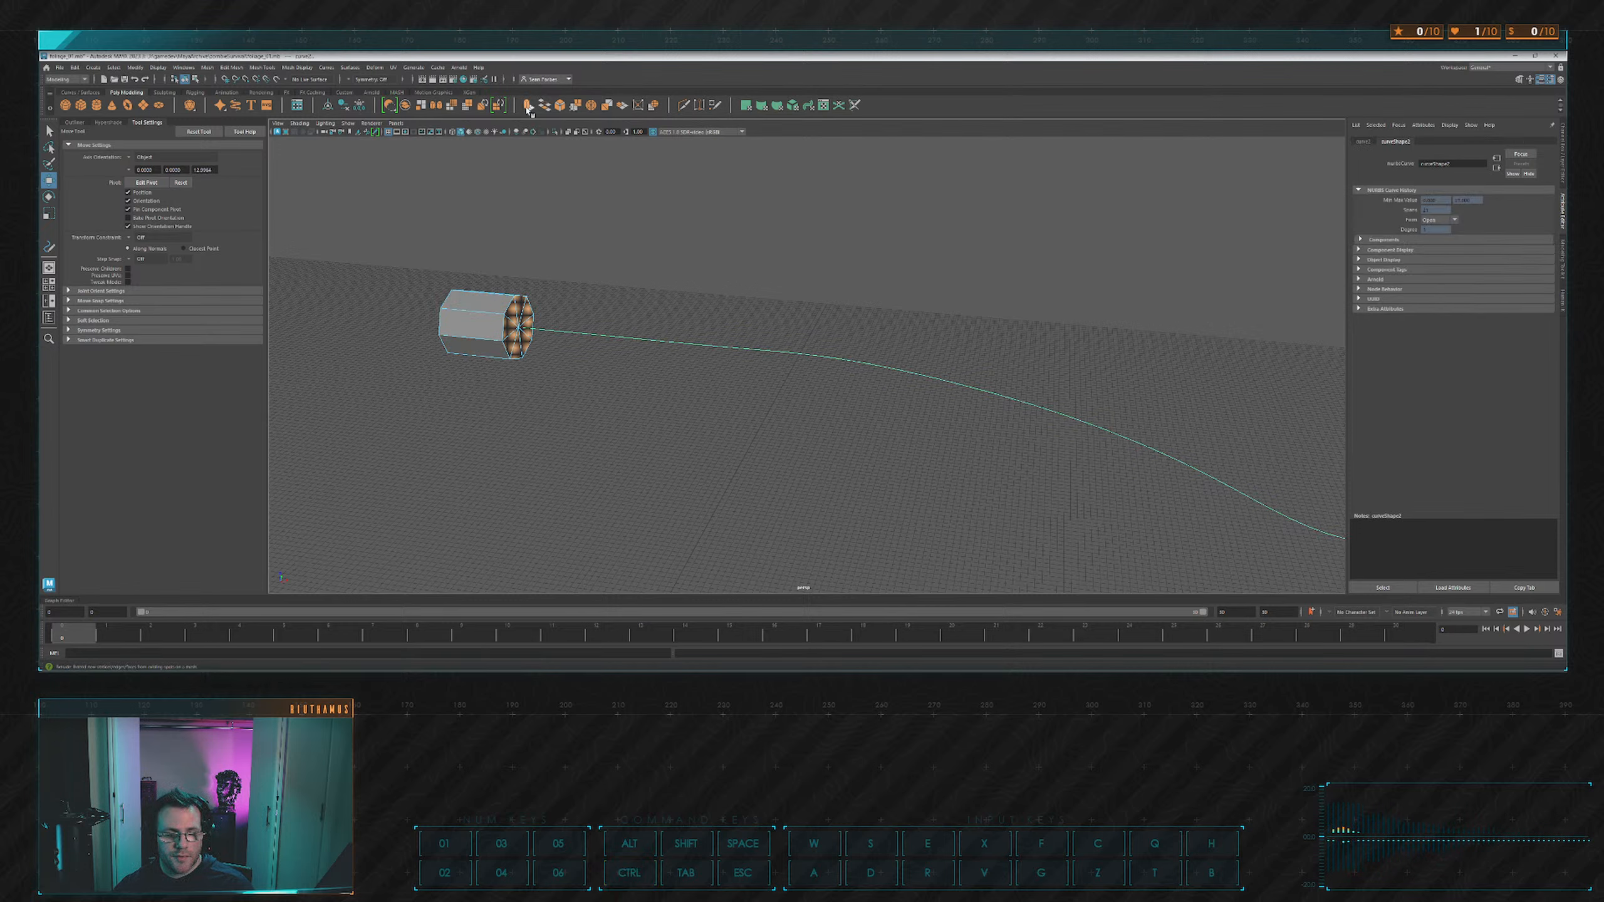
alt+drag(878, 368, 1026, 353)
drag(1134, 404, 1165, 408)
alt+drag(1010, 297, 919, 260)
key(q)
click(777, 373)
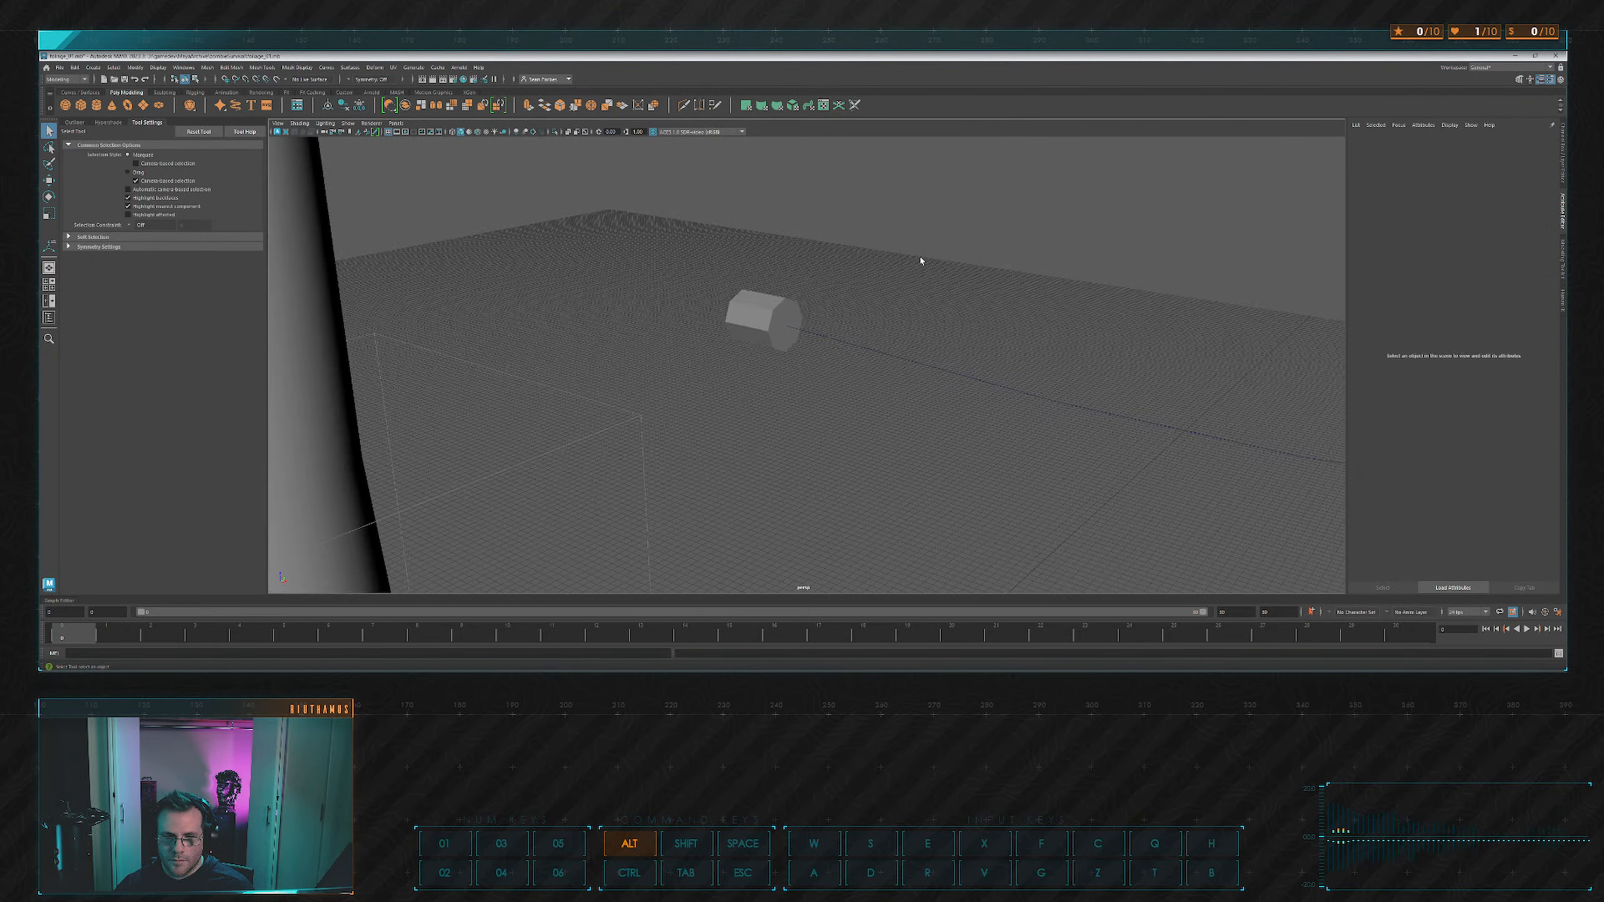
Scale up the cylinder at the start of the rising branch curve nearest the trunk.
click(783, 323)
key(r)
mouse_move(768, 326)
mouse_down()
mouse_move(788, 326)
mouse_move(743, 322)
mouse_up()
key(w)
click(855, 304)
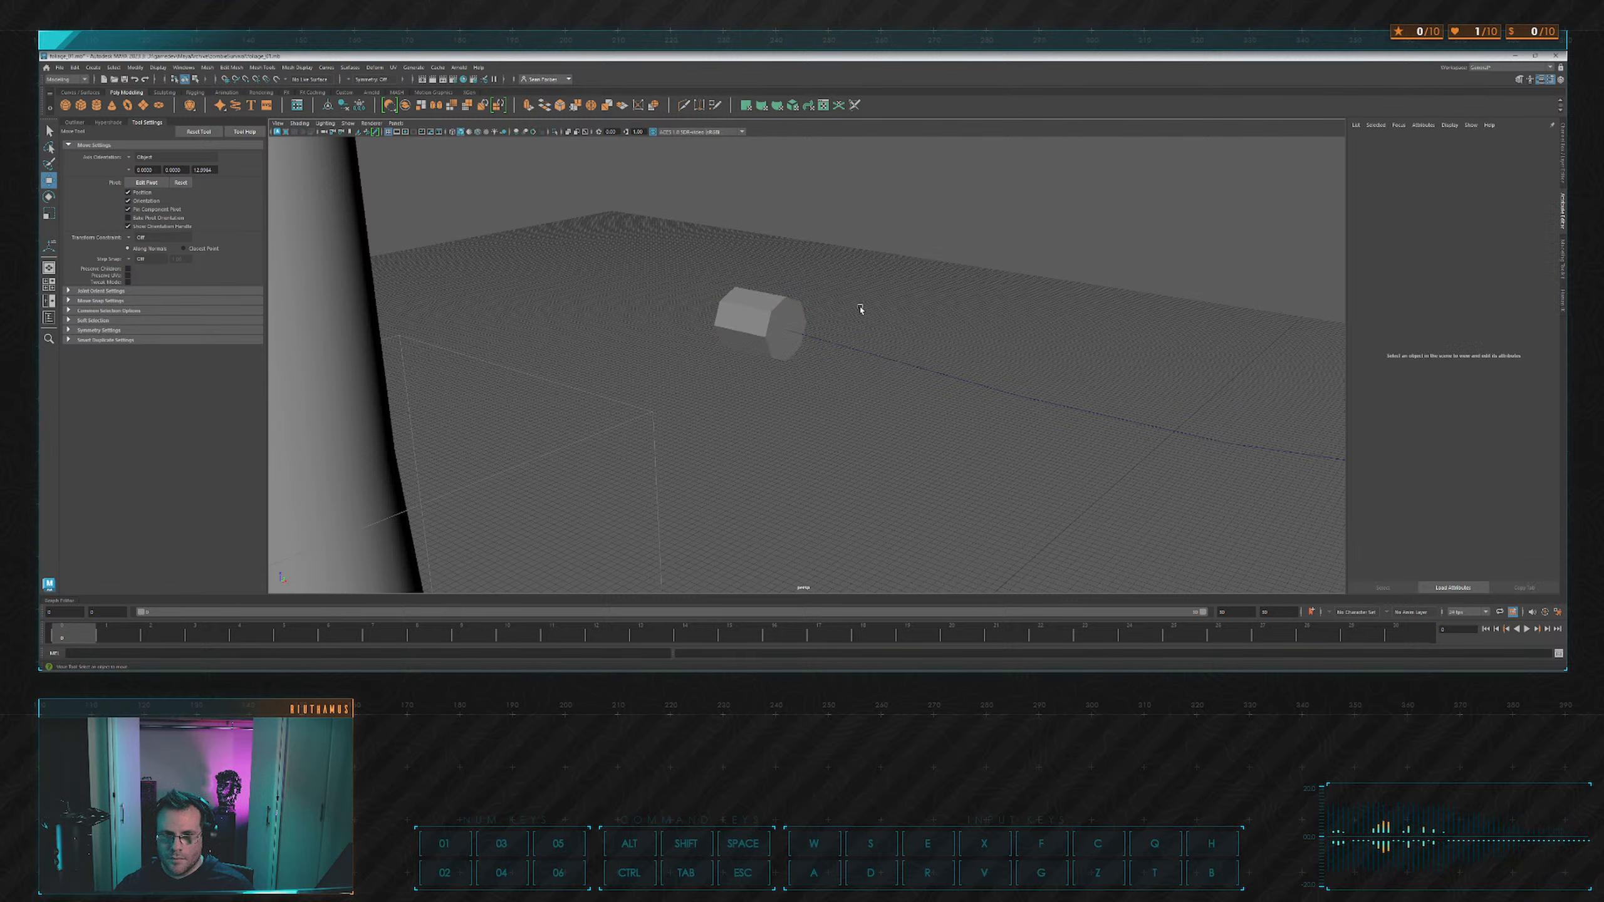
key(ctrl+z)
Extrude the end faces of the inner rising branch's cylinder along its curve, with enough divisions to follow the bends.
key(F11)
click(790, 331)
mouse_move(739, 343)
ctrl+mouse_down()
mouse_move(753, 384)
mouse_move(751, 360)
ctrl+mouse_up()
shift+drag(898, 332, 902, 398)
scroll(618, 175, down, 2)
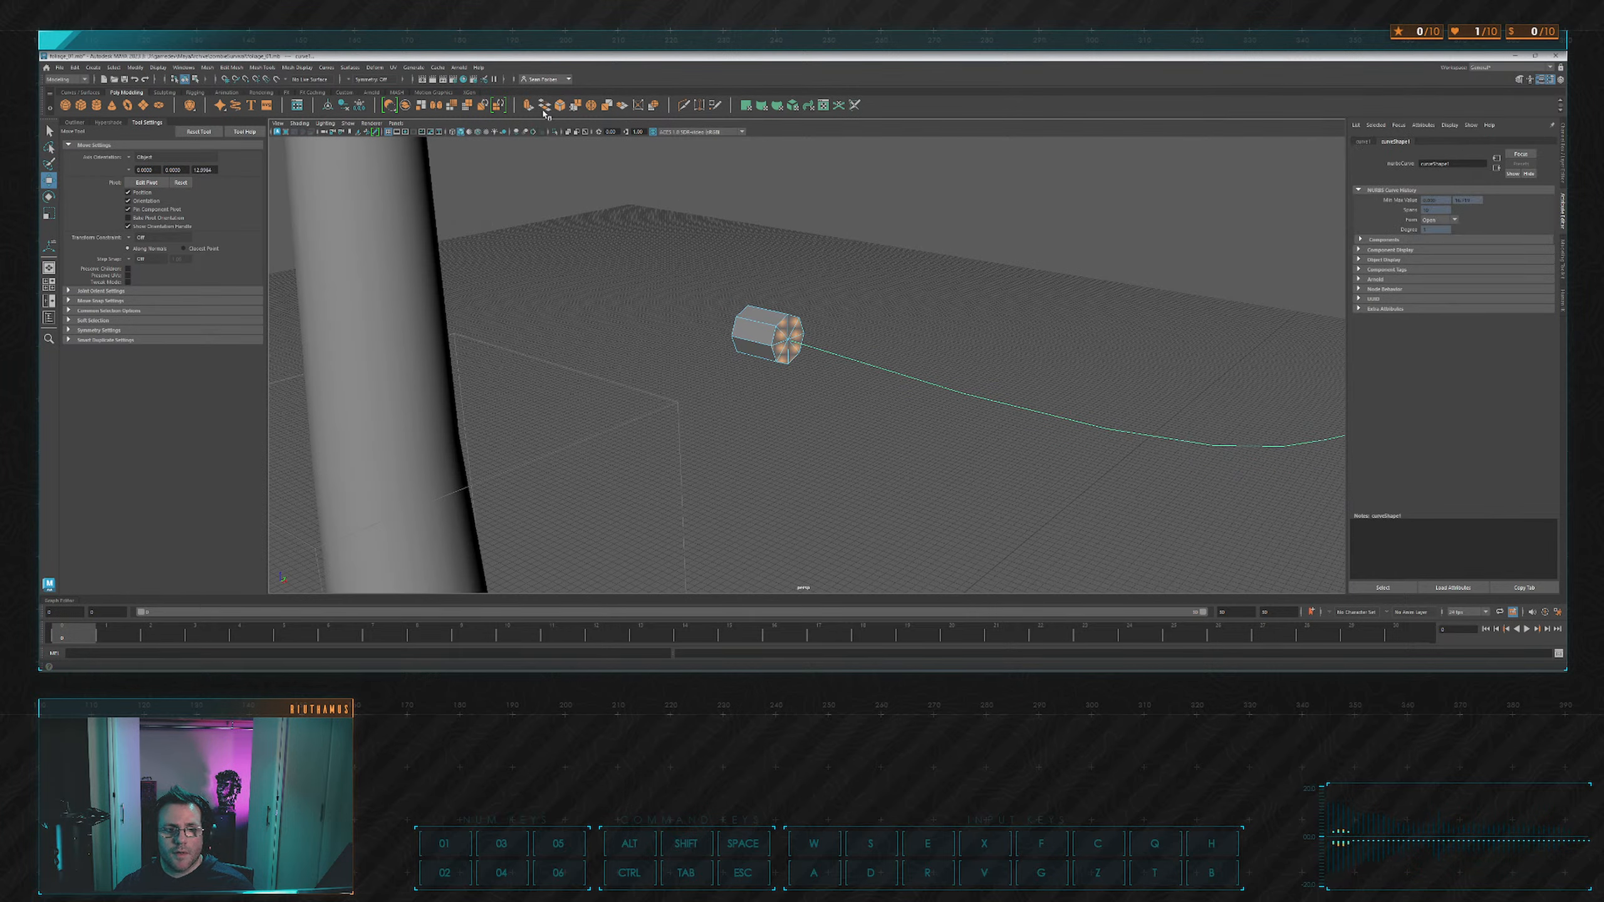
click(528, 105)
alt+drag(970, 354, 1153, 401)
alt+drag(994, 394, 801, 388)
alt+middle_drag(802, 390, 845, 335)
scroll(845, 336, up, 5)
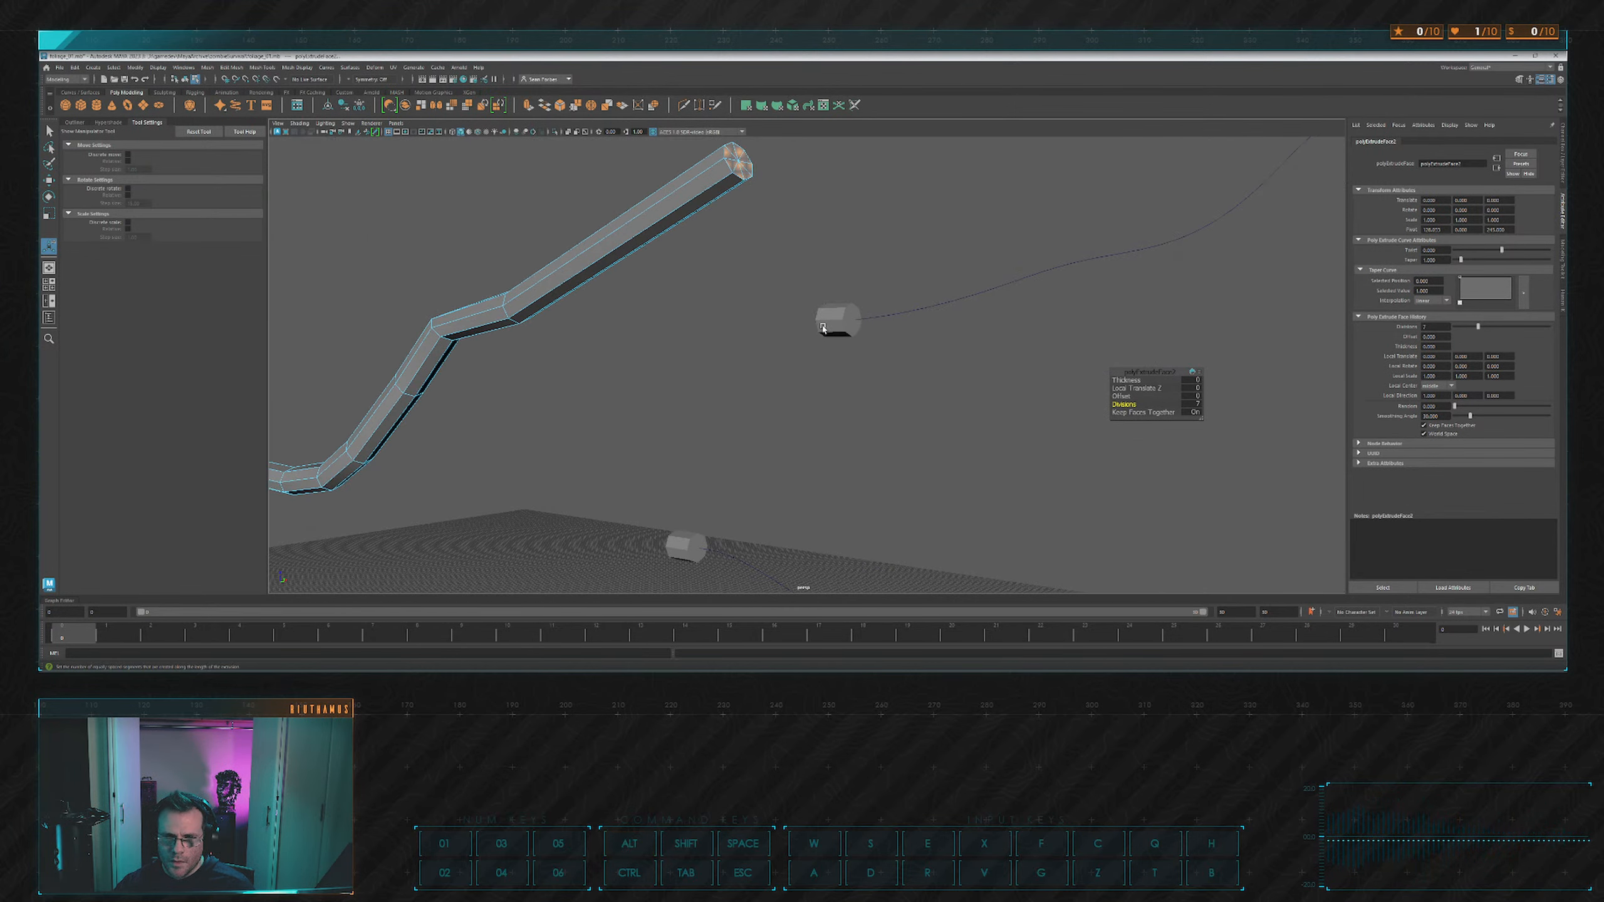
Select the curve-side end faces of the outer rising branch's cylinder together with its branch curve.
click(850, 328)
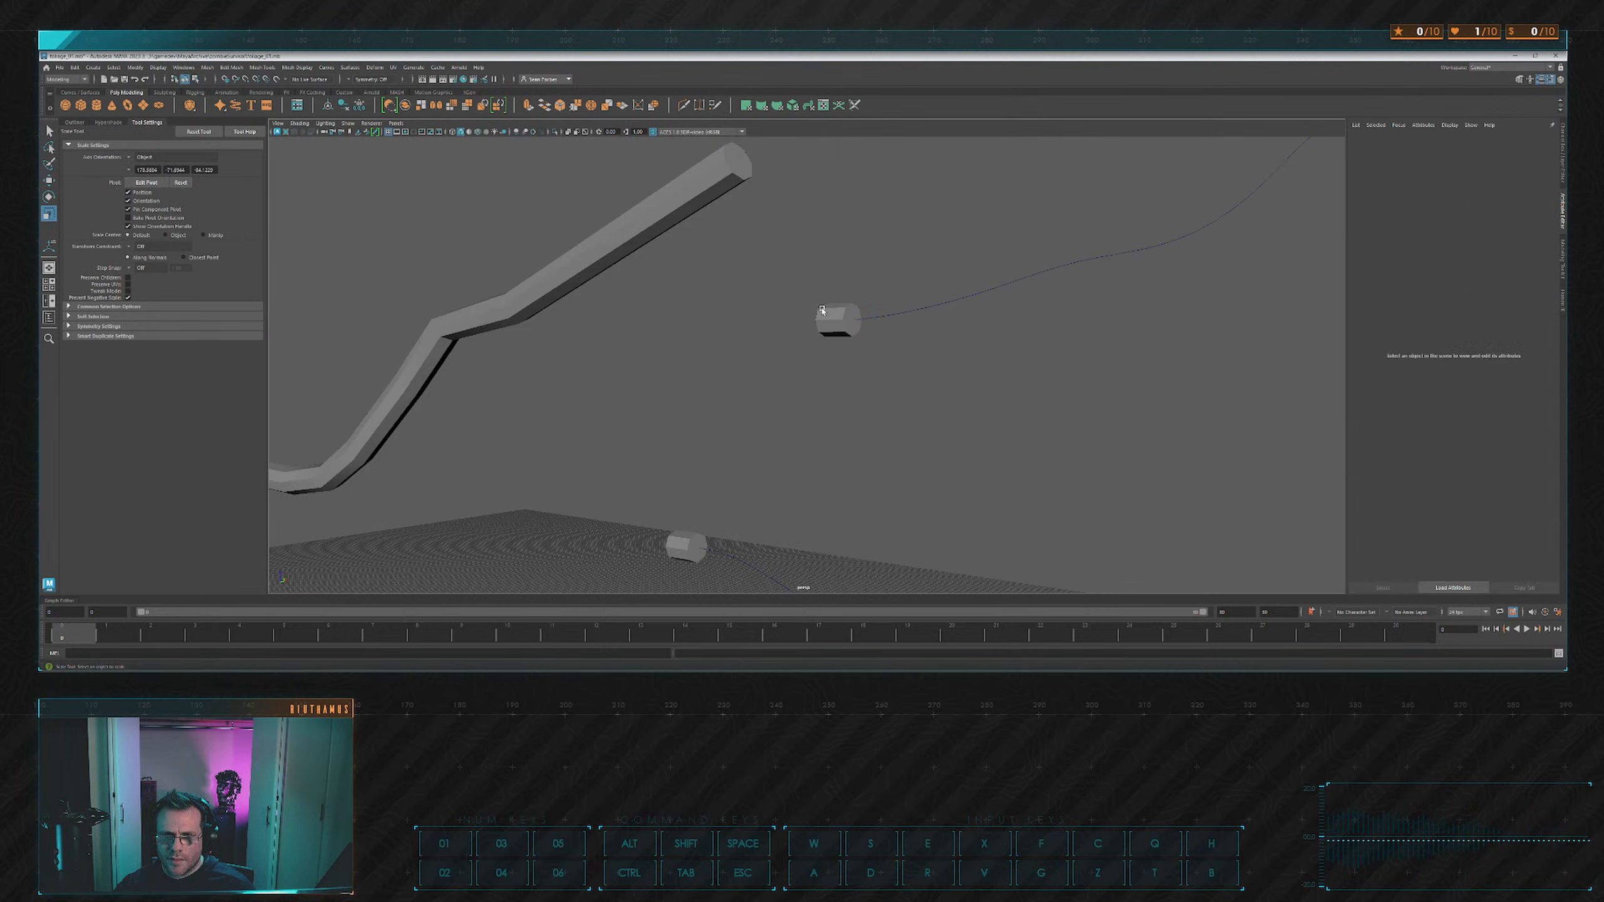
alt+drag(845, 324, 724, 330)
key(w)
click(806, 280)
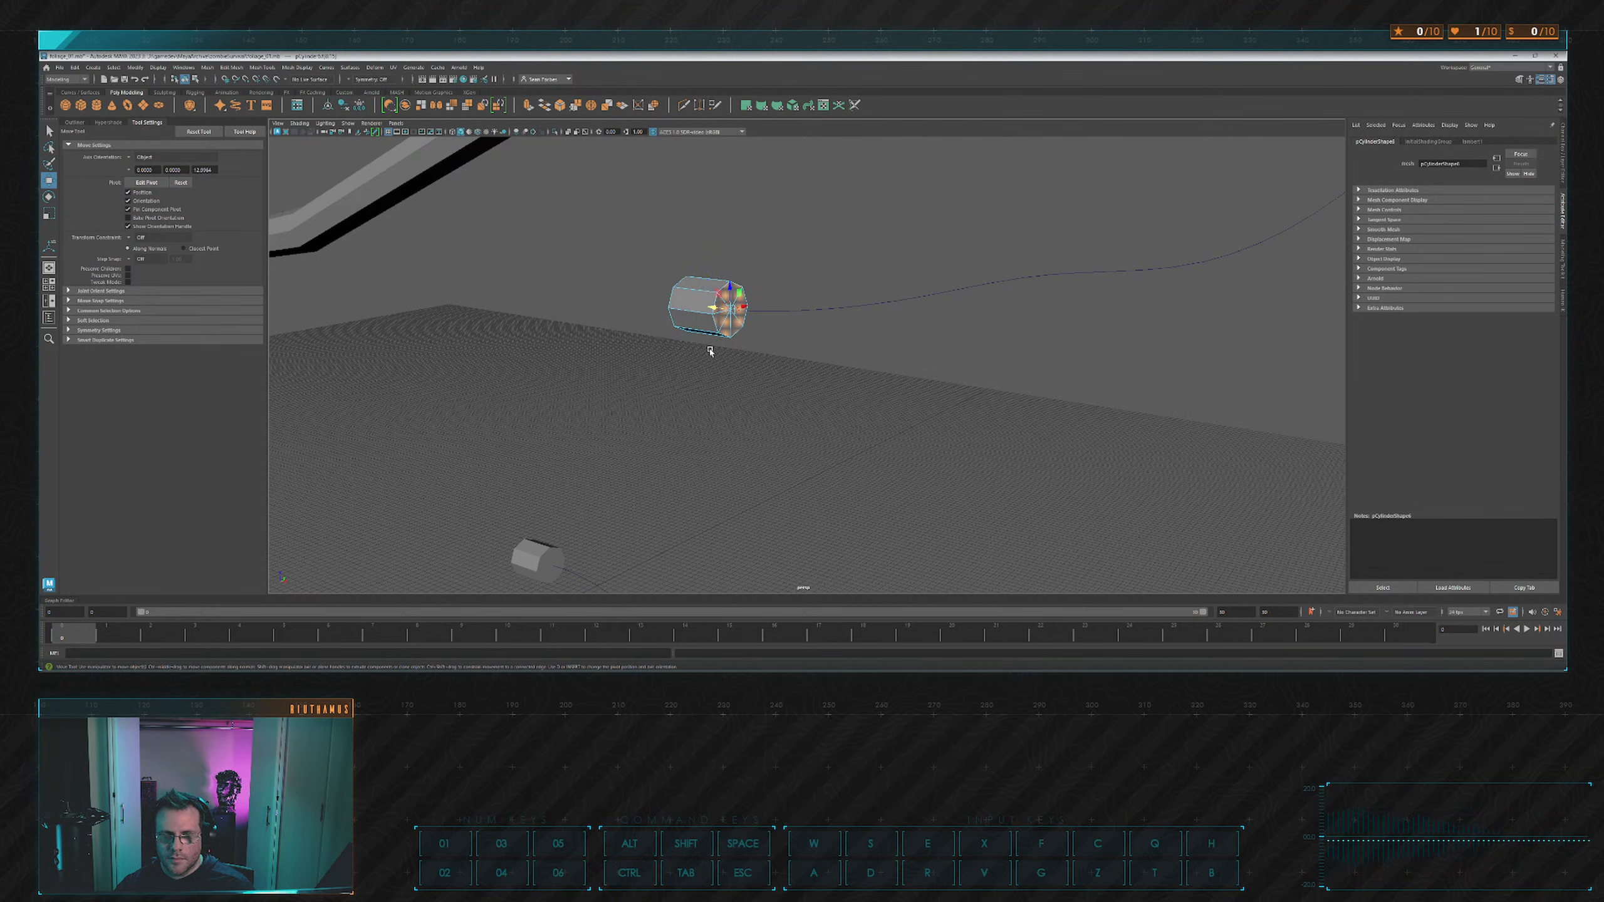
shift+drag(812, 283, 823, 333)
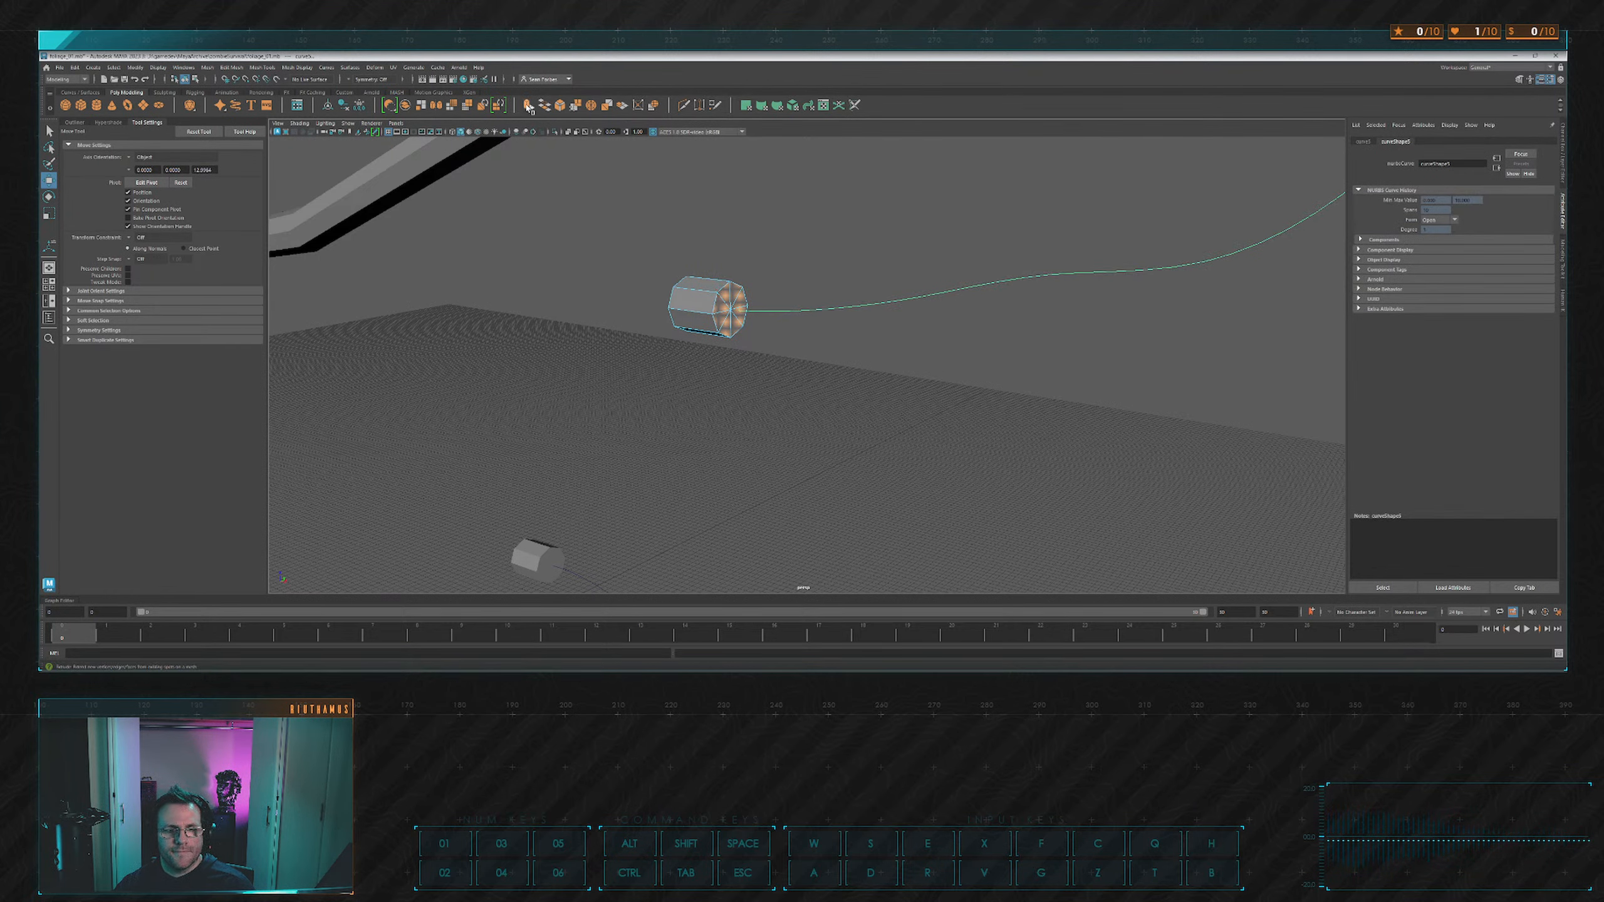
Extrude the outer cylinder's end faces along its curve, raising the offset and divisions, and return to object selection.
key(ctrl+e)
scroll(943, 292, down, 5)
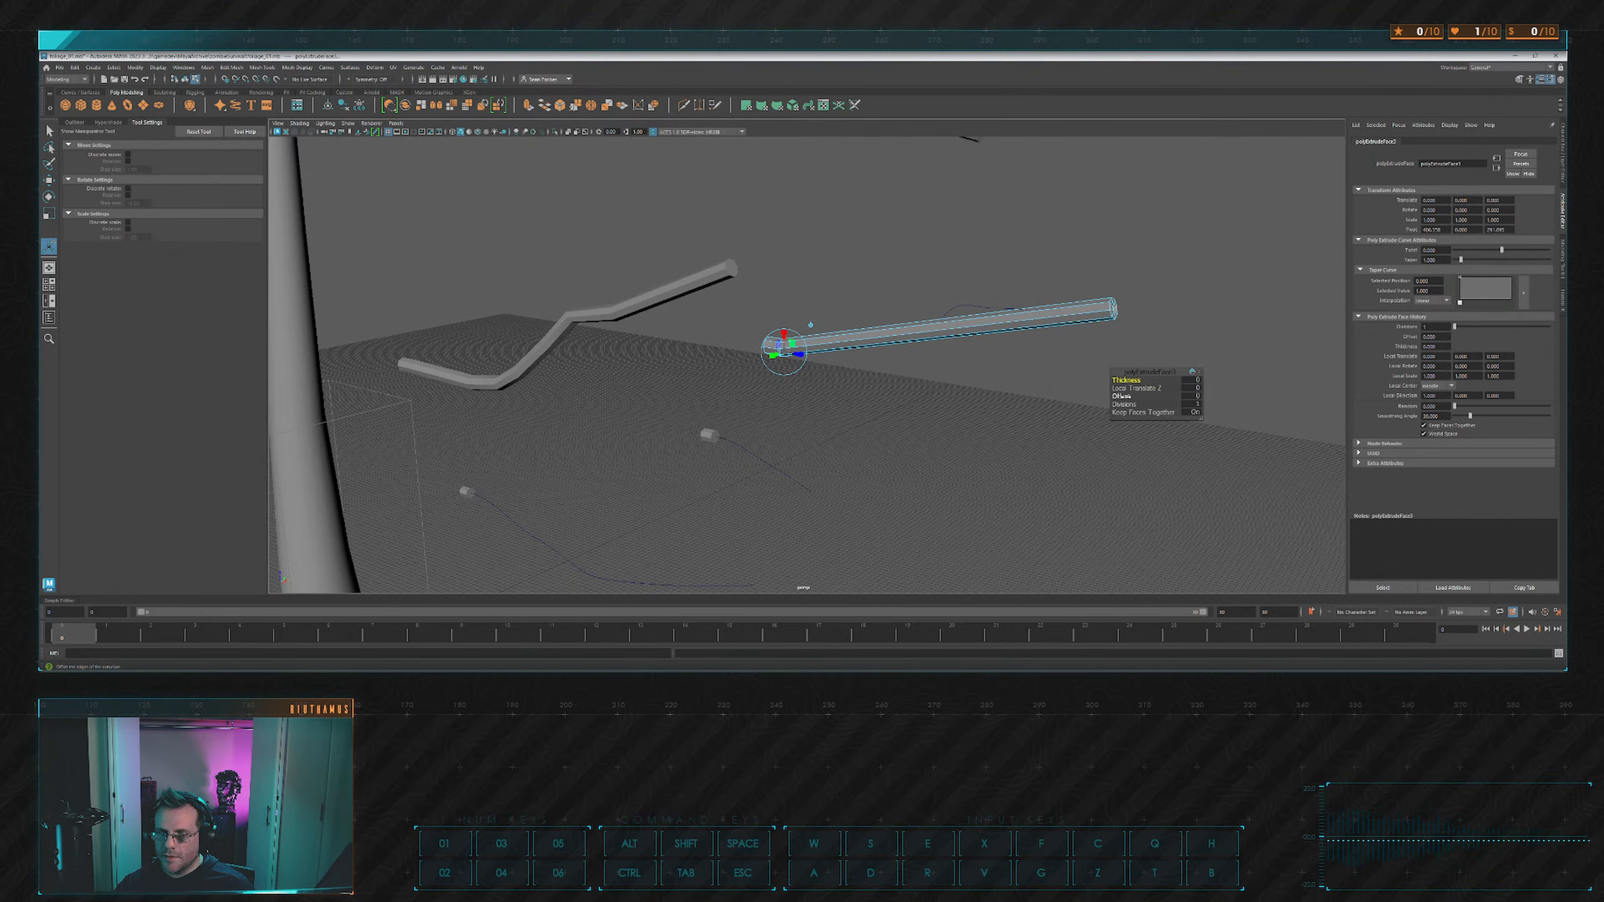
key(ctrl+z)
drag(1123, 395, 1152, 403)
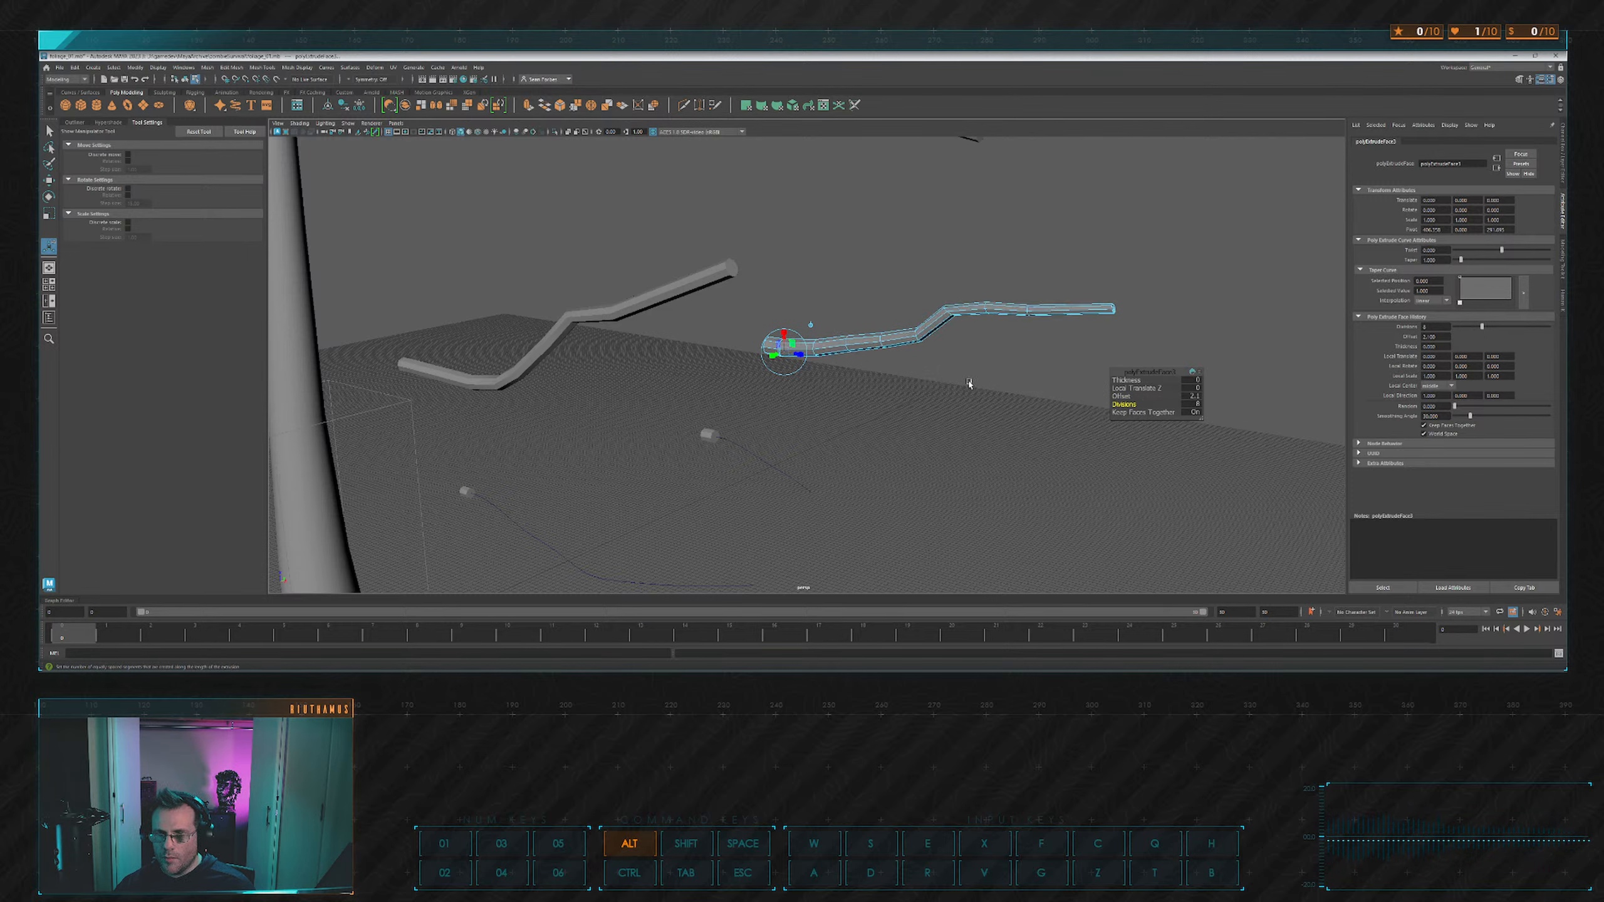
alt+drag(969, 384, 882, 333)
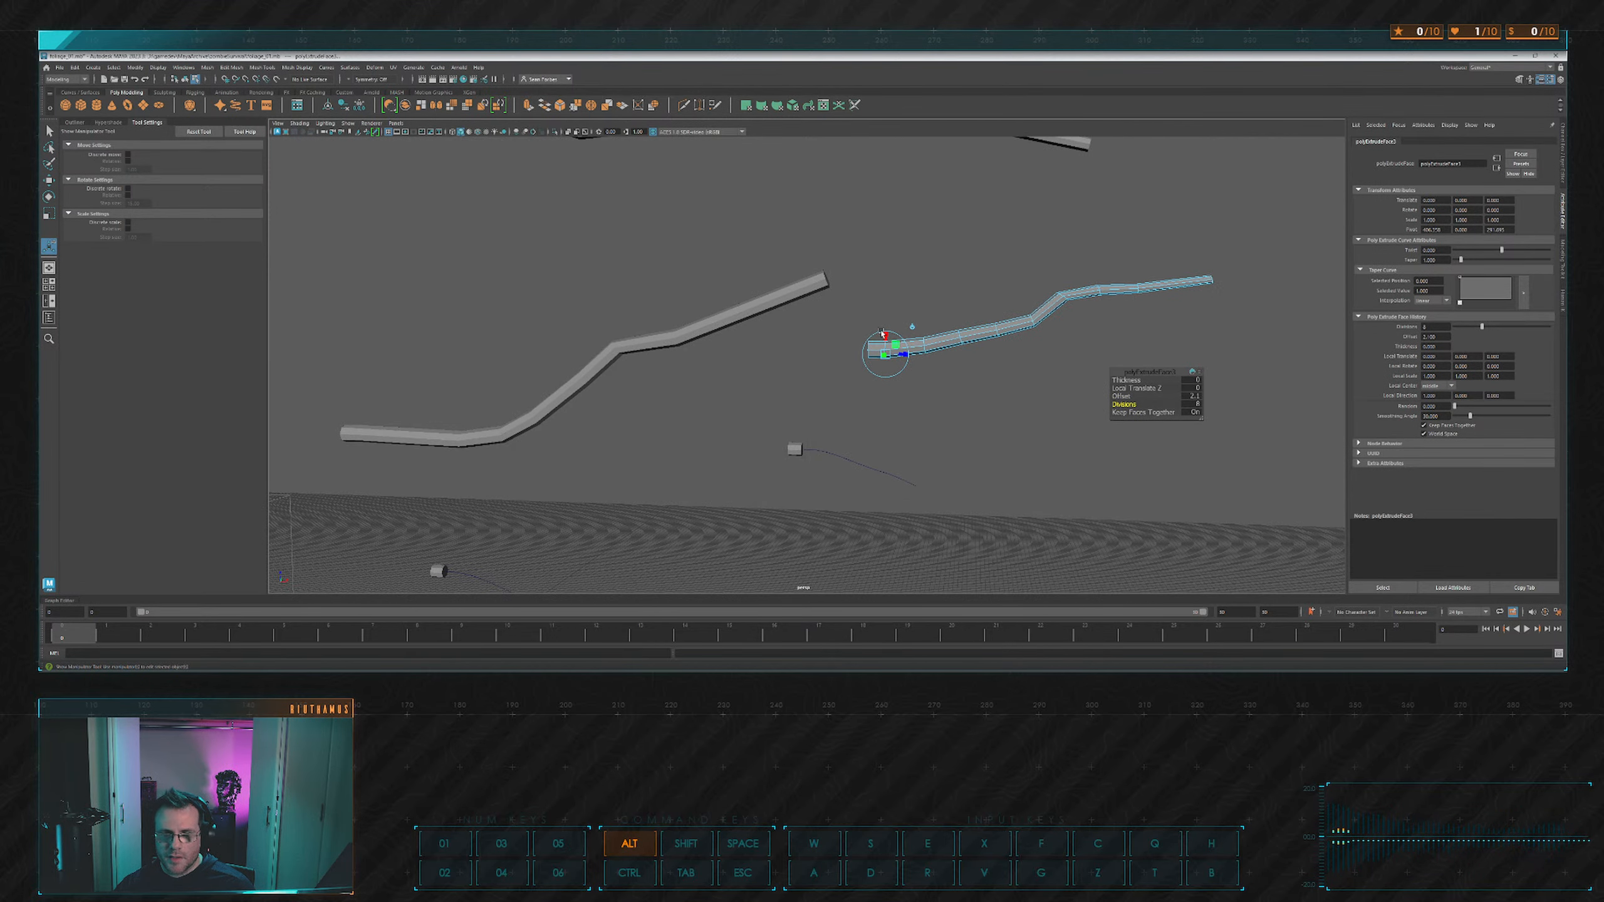
click(921, 260)
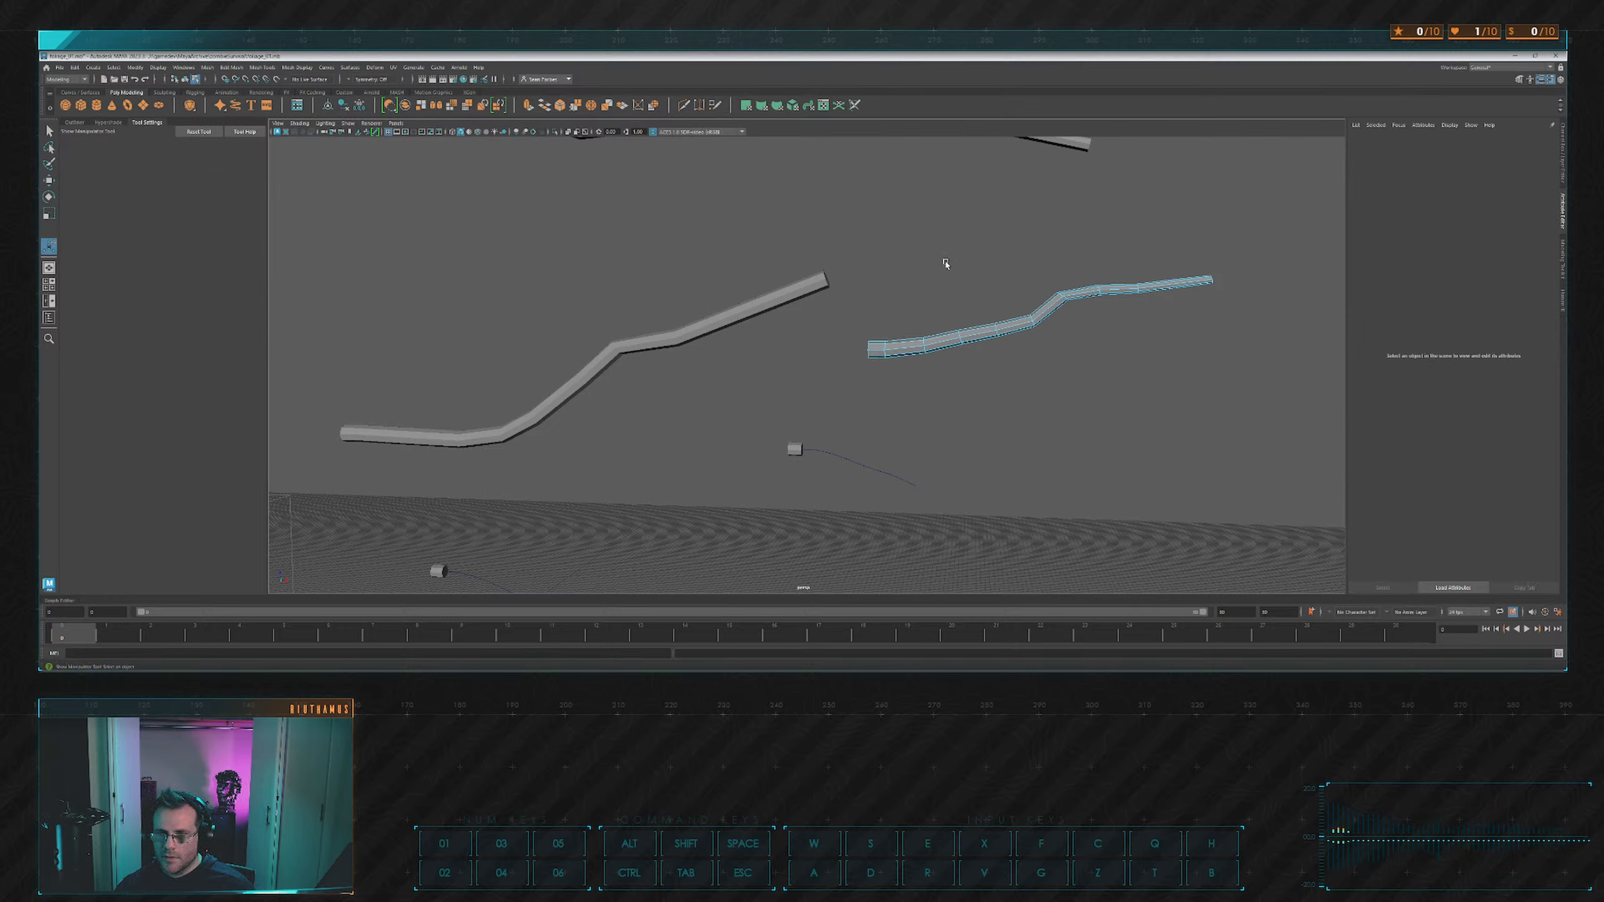
mouse_move(945, 264)
alt+mouse_down()
mouse_move(973, 277)
mouse_move(935, 272)
mouse_move(953, 278)
mouse_move(928, 318)
mouse_move(898, 311)
mouse_move(936, 267)
mouse_move(919, 271)
alt+mouse_up()
scroll(810, 327, up, 10)
right_drag(949, 250, 973, 230)
scroll(942, 280, down, 8)
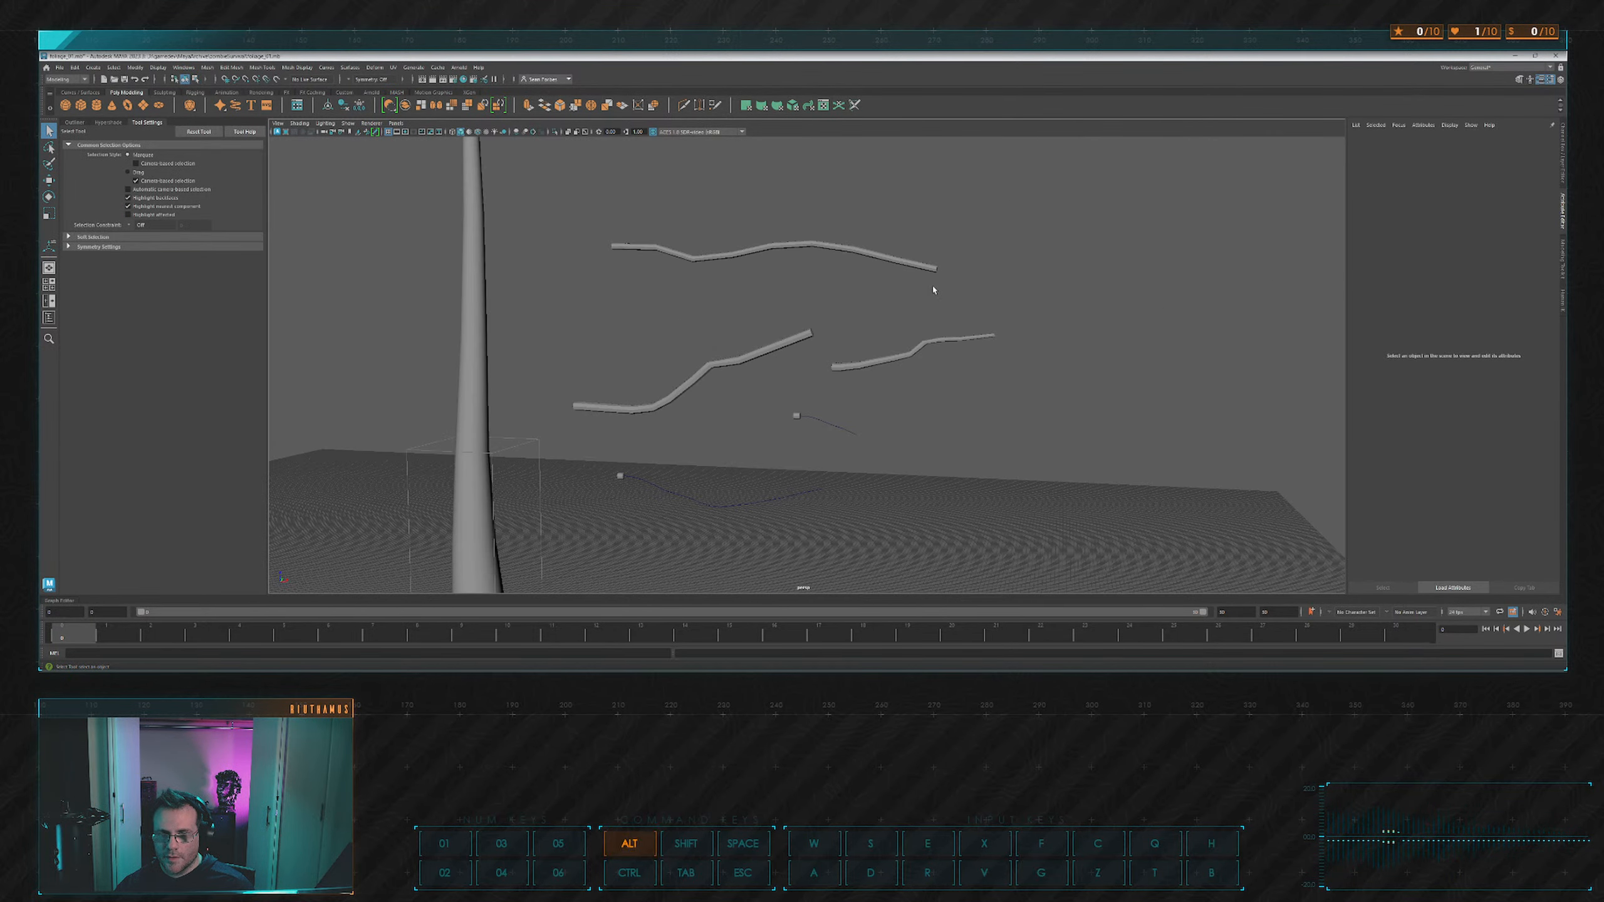
Undo the three branch extrusions and cylinder edits back to the topmost cylinder with its end faces selected.
mouse_move(935, 289)
alt+mouse_down()
mouse_move(895, 291)
mouse_move(920, 295)
alt+mouse_up()
alt+middle_drag(920, 295, 947, 295)
key(ctrl+z)
key(ctrl+z)
key(ctrl+z)
key(ctrl+z)
key(ctrl+z)
key(ctrl+z)
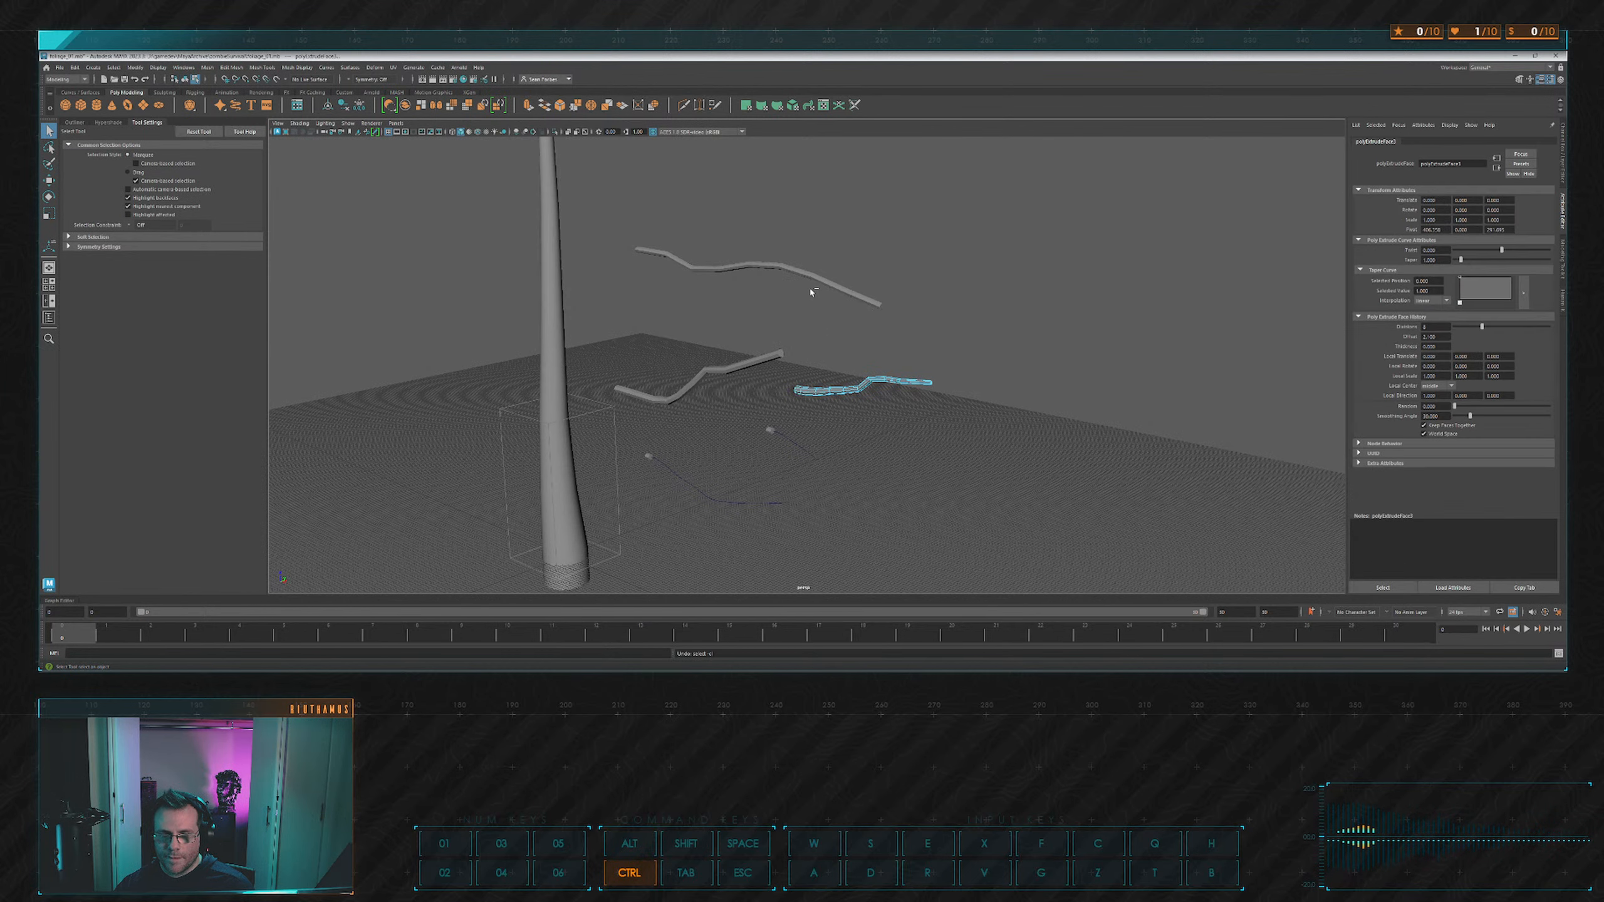
key(ctrl+z)
key(ctrl+z)
key(ctrl+z)
key(ctrl+z)
key(ctrl+z)
key(ctrl+z)
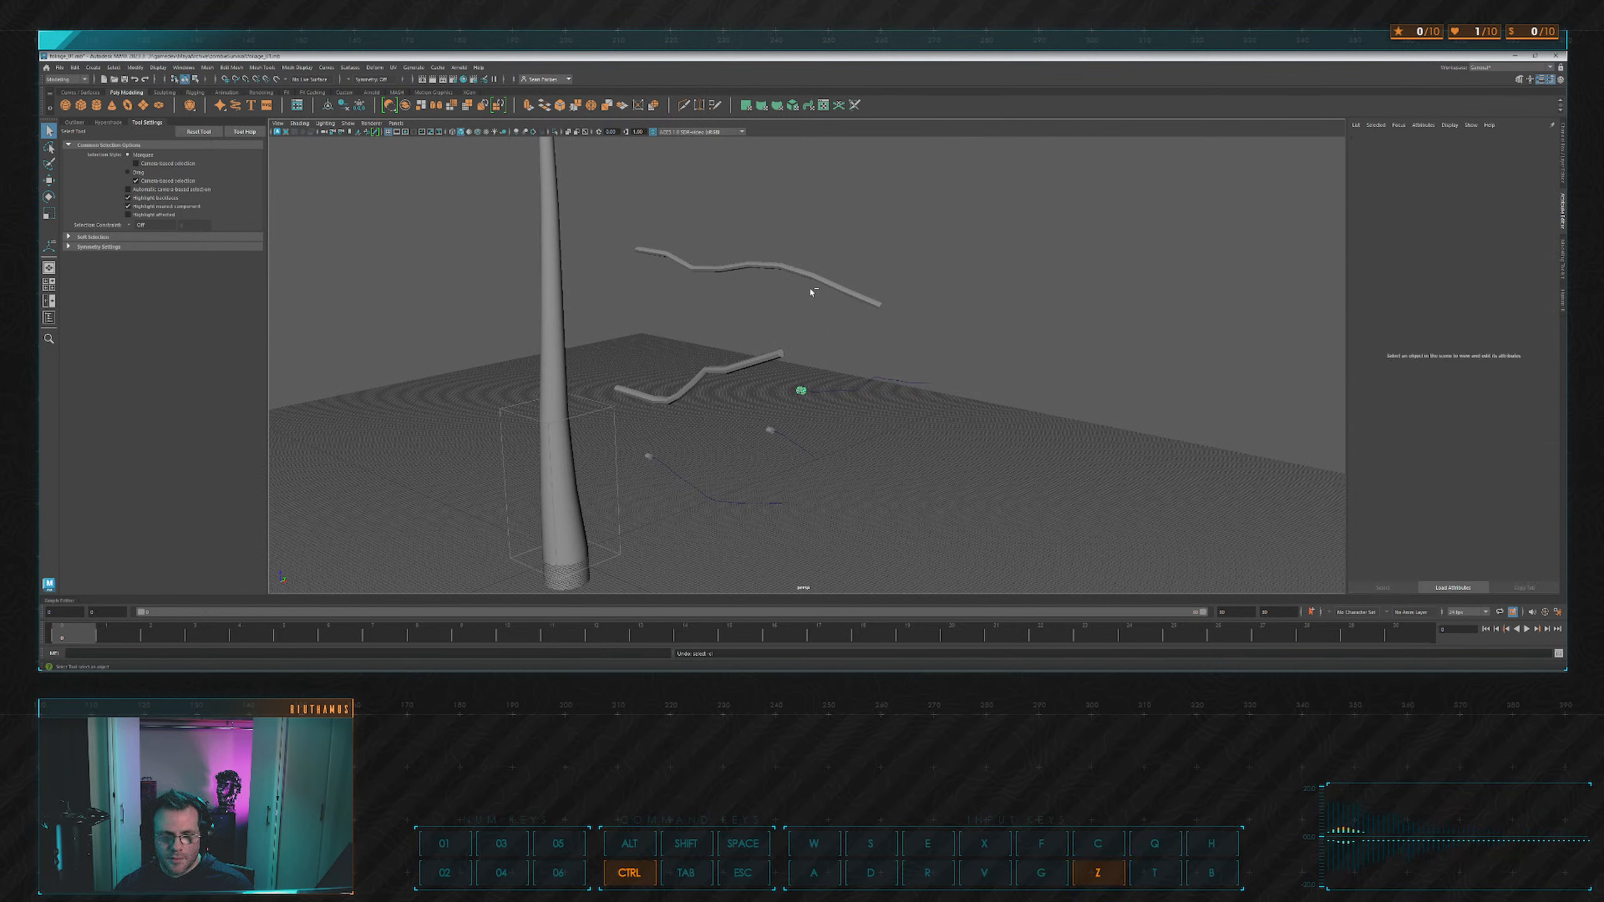
key(ctrl+z)
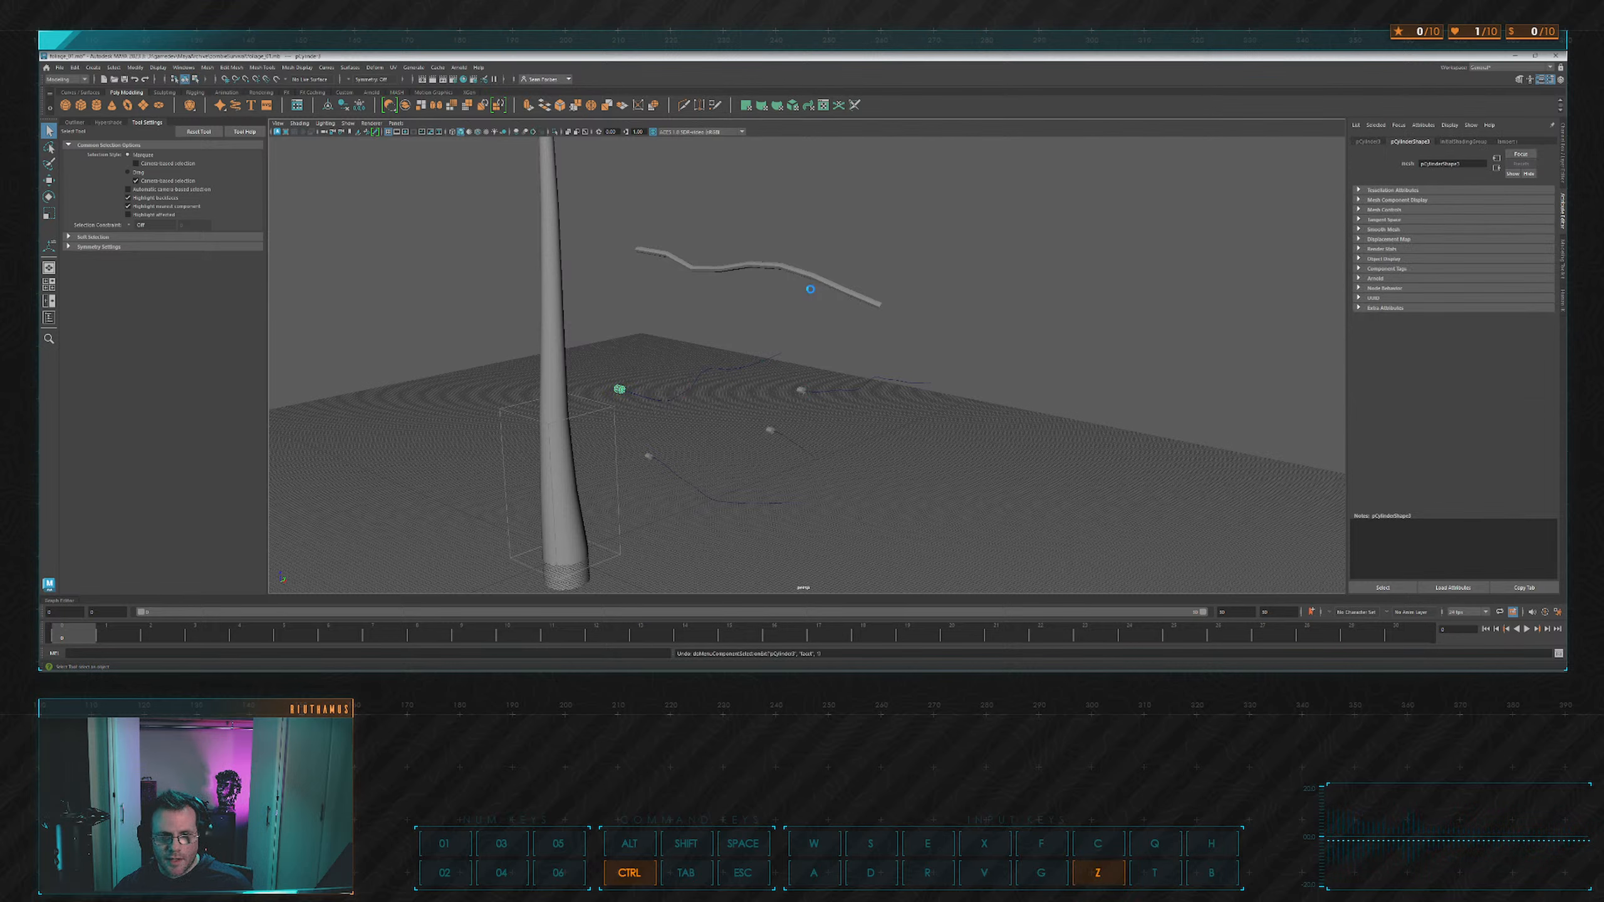
key(ctrl+z)
key(ctrl+z)
key(ctrl+z)
key(ctrl+z)
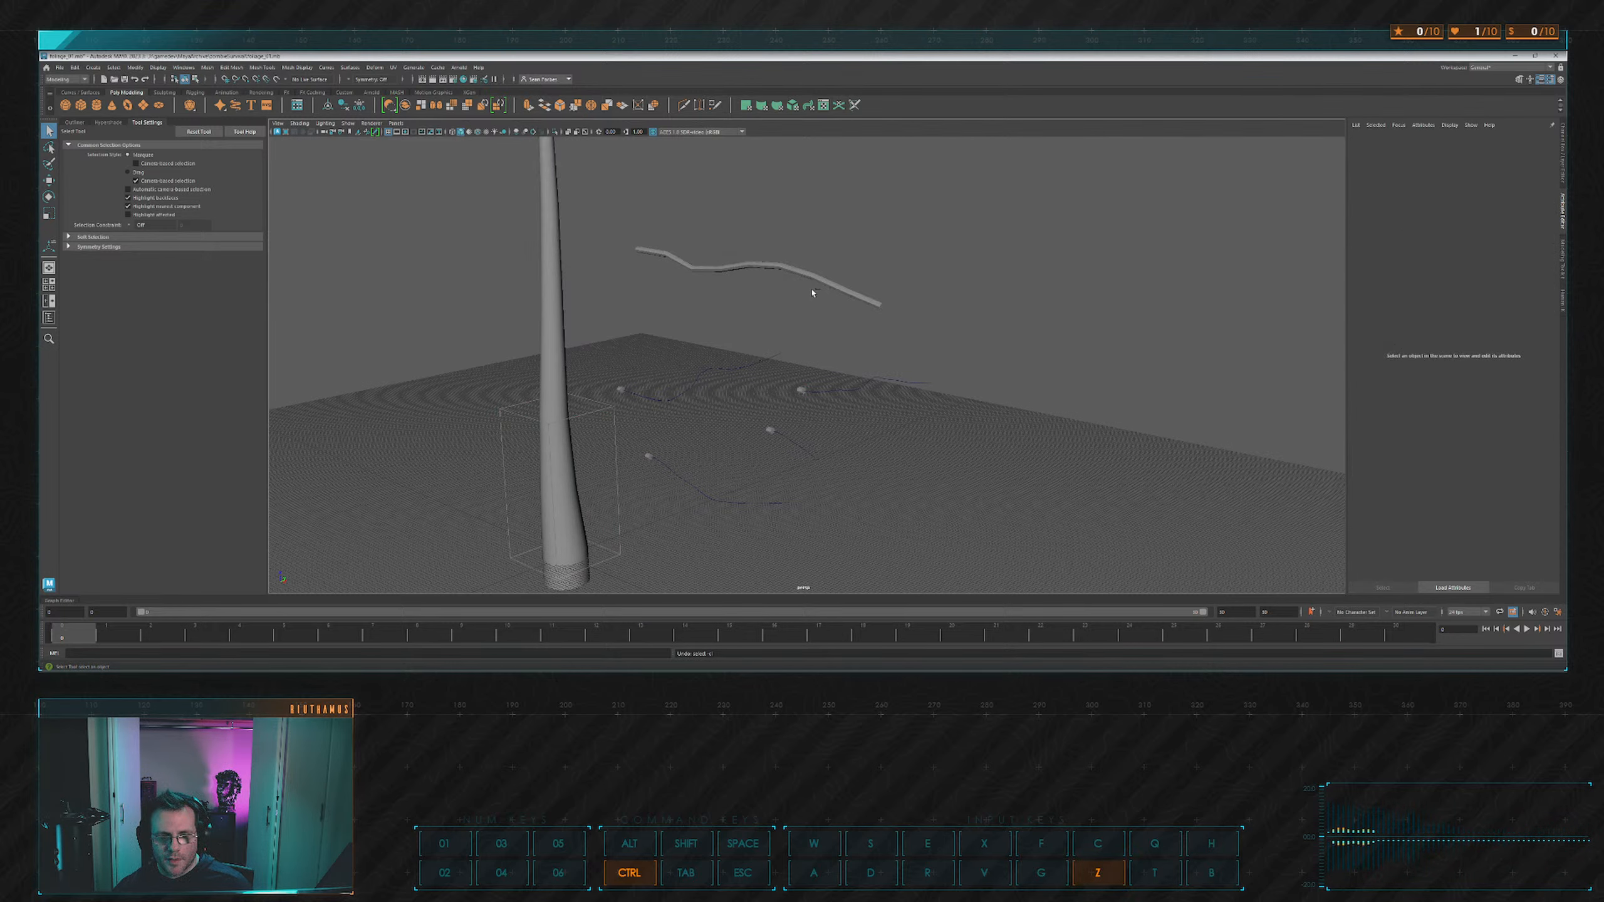
key(ctrl+z)
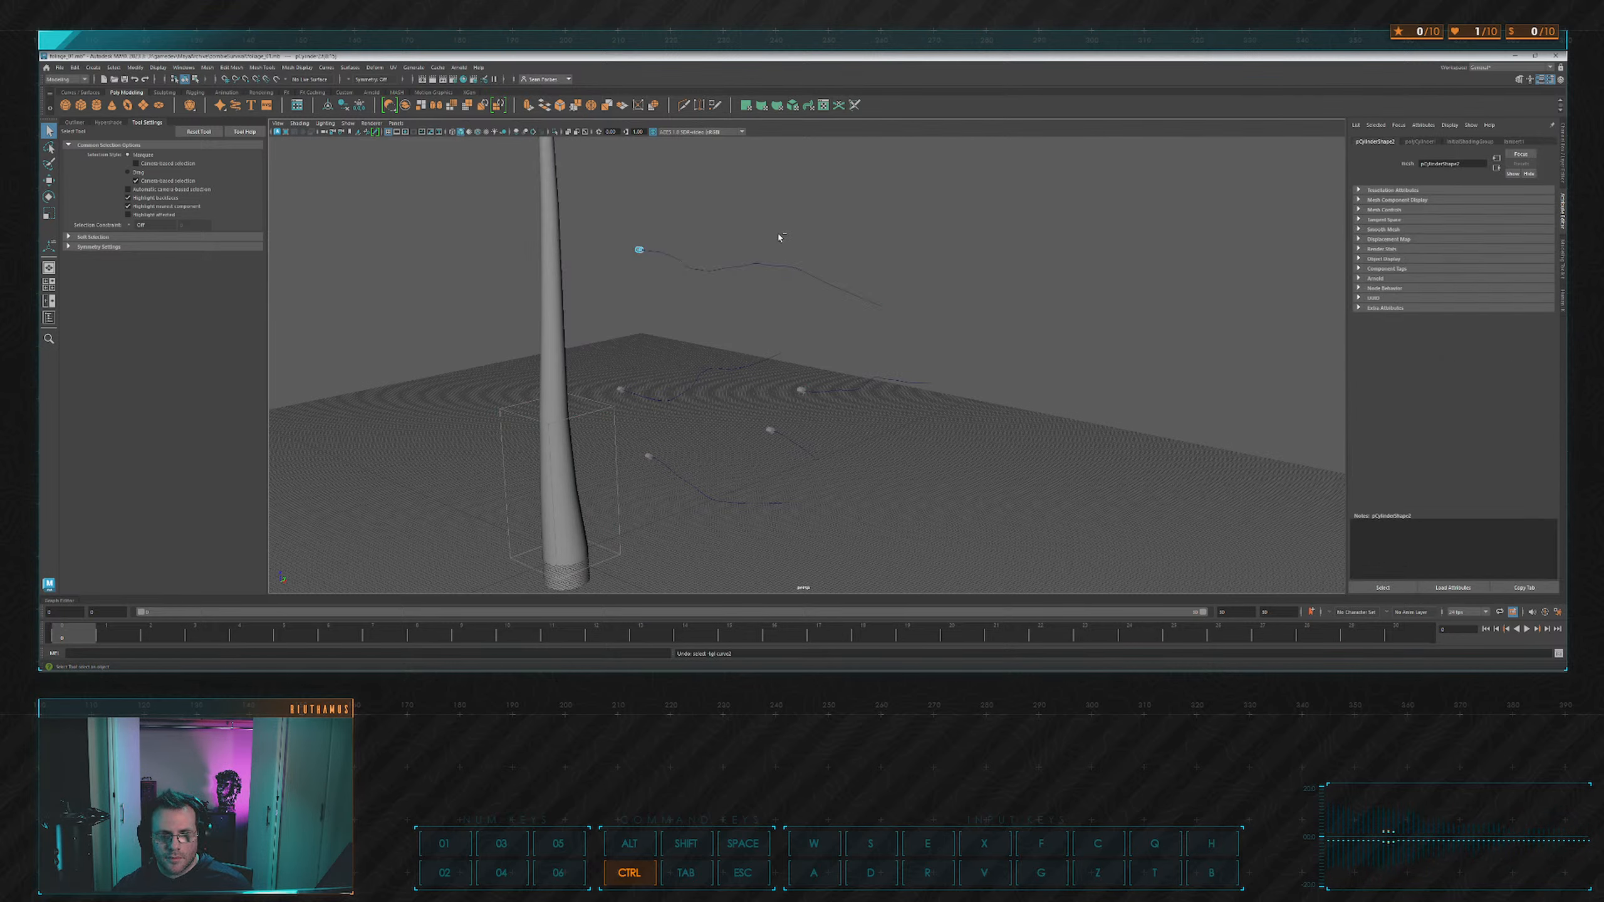
alt+middle_drag(759, 228, 853, 370)
scroll(784, 313, up, 7)
scroll(853, 370, up, 3)
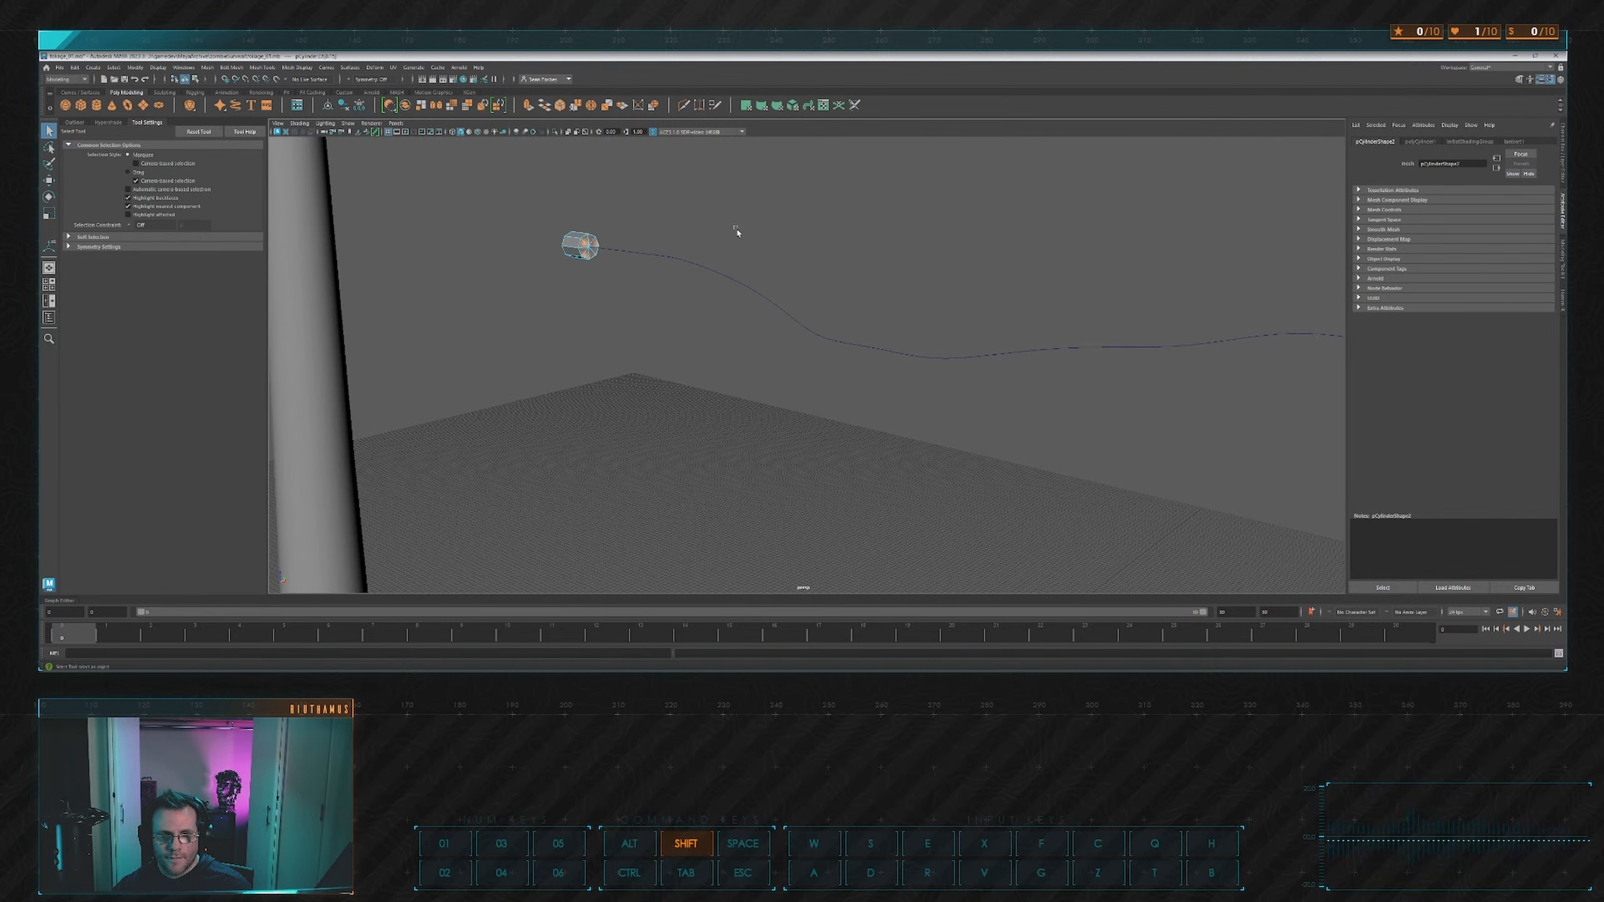
shift+drag(737, 232, 780, 319)
alt+middle_drag(798, 244, 837, 315)
scroll(837, 315, down, 8)
alt+drag(984, 443, 1027, 416)
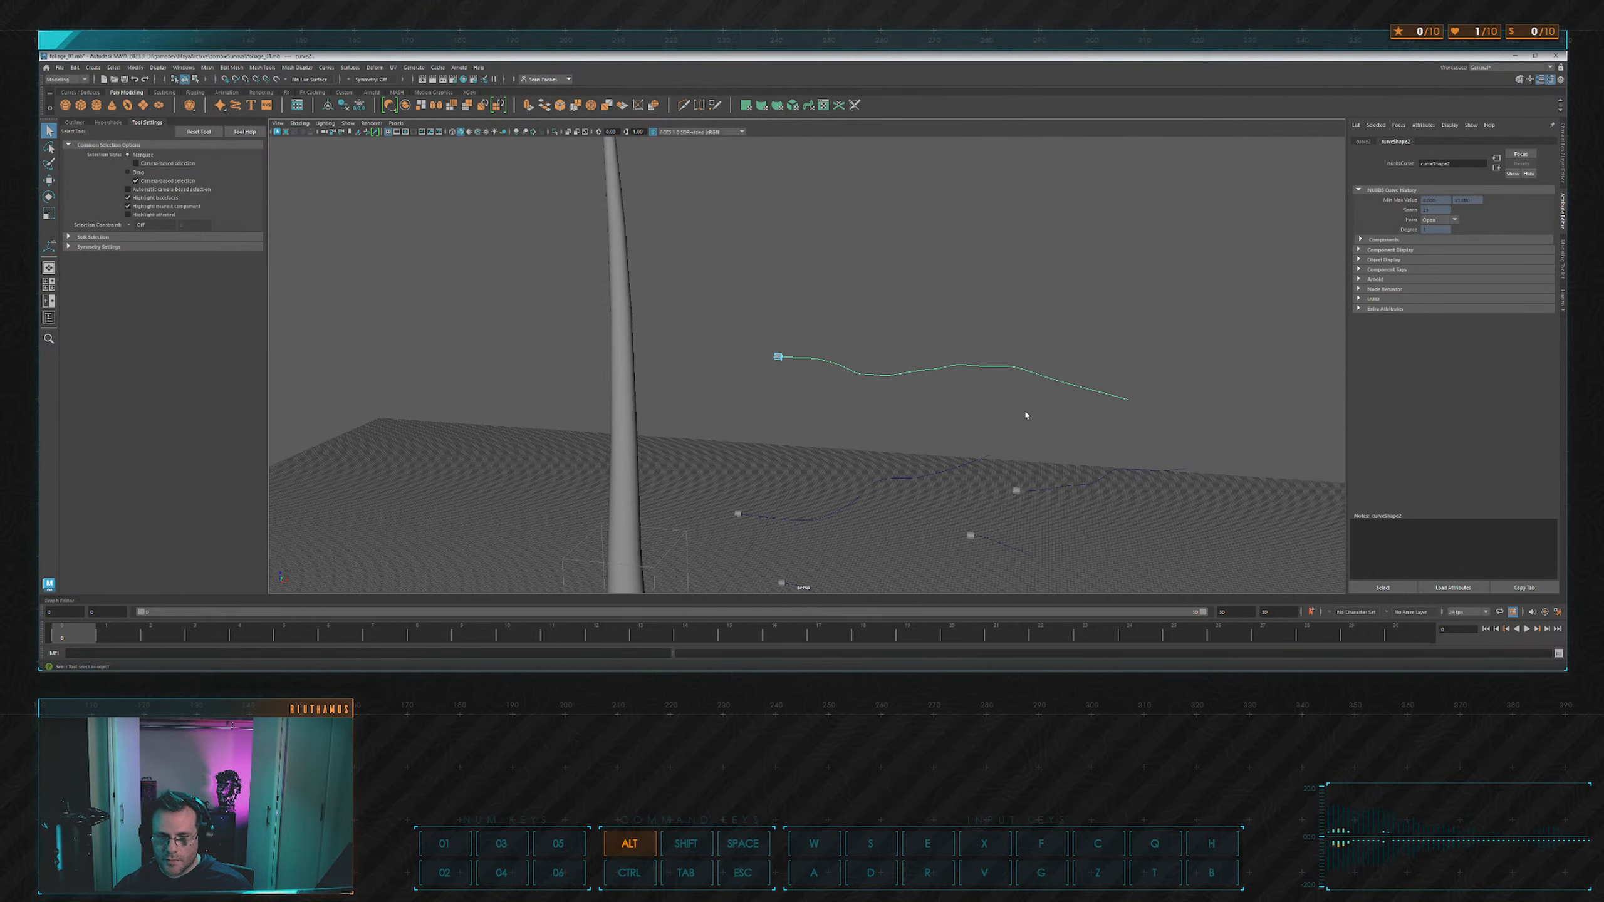
alt+middle_drag(1027, 416, 1018, 296)
alt+middle_drag(889, 255, 878, 358)
scroll(877, 357, up, 5)
alt+middle_drag(776, 287, 877, 326)
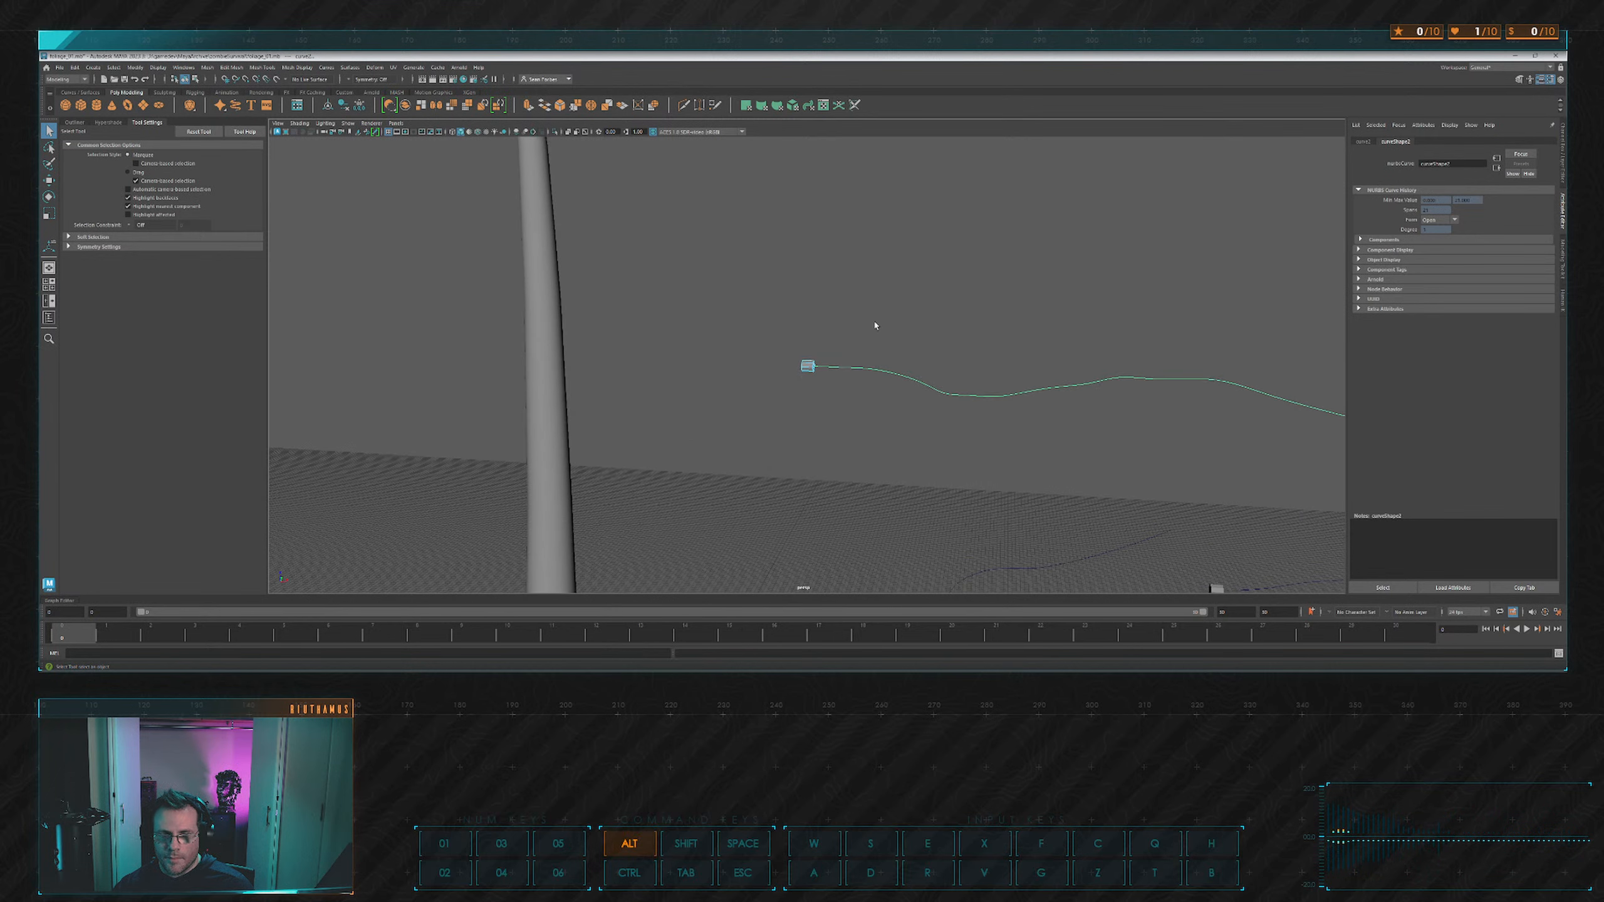
scroll(879, 324, up, 8)
click(937, 315)
Scale up the topmost cylinder slightly at the start of its branch curve.
click(808, 369)
key(r)
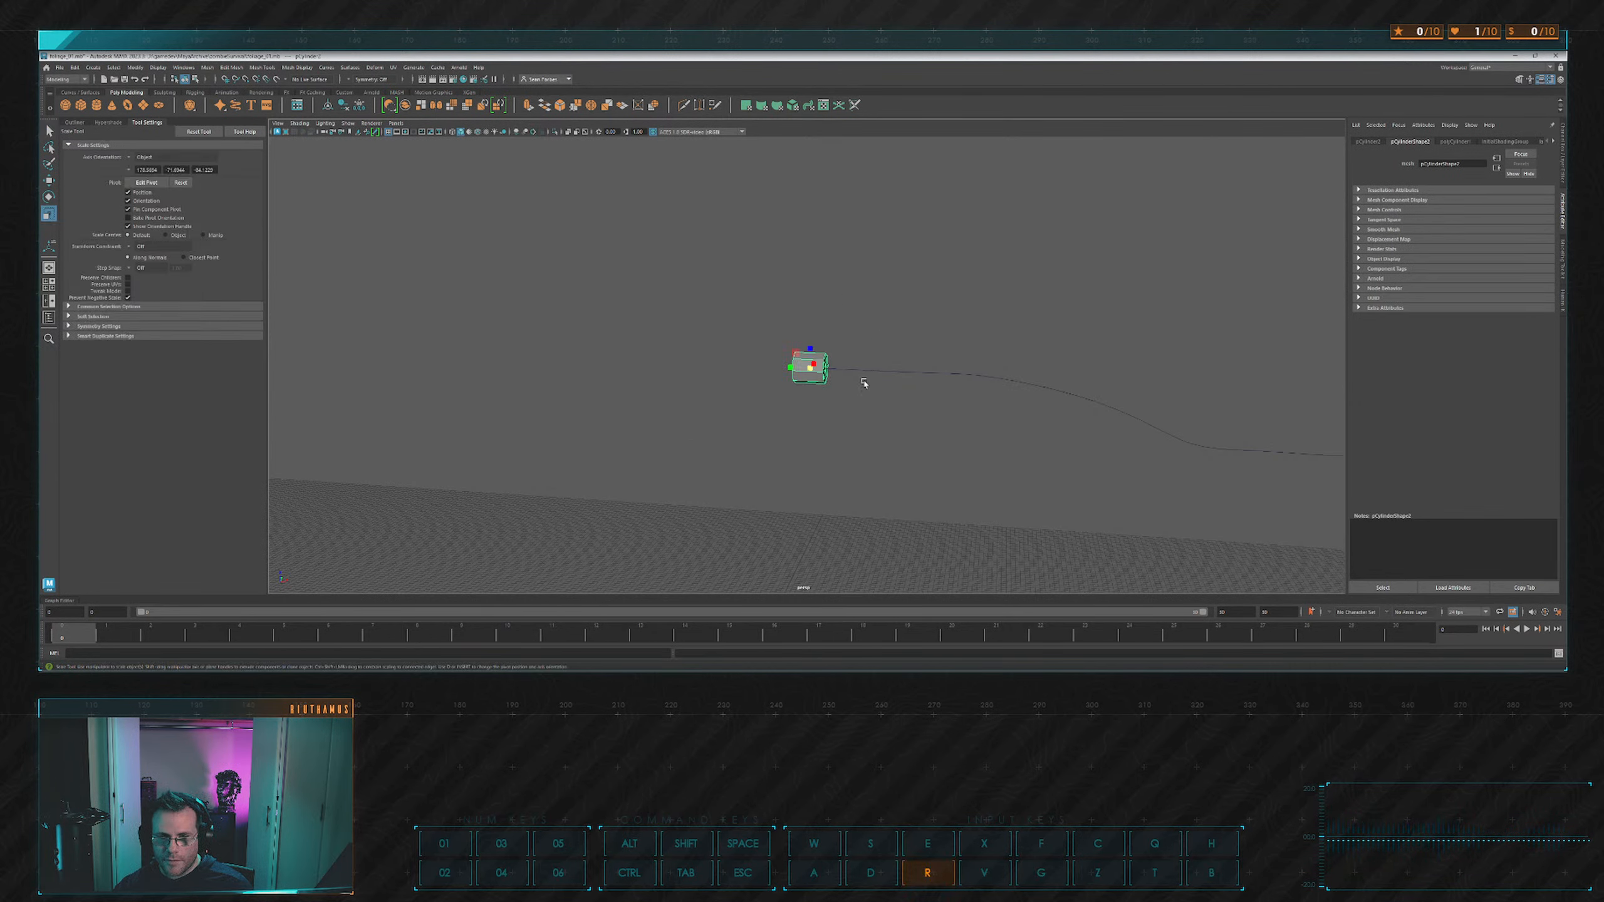
drag(810, 375, 787, 367)
key(w)
click(897, 303)
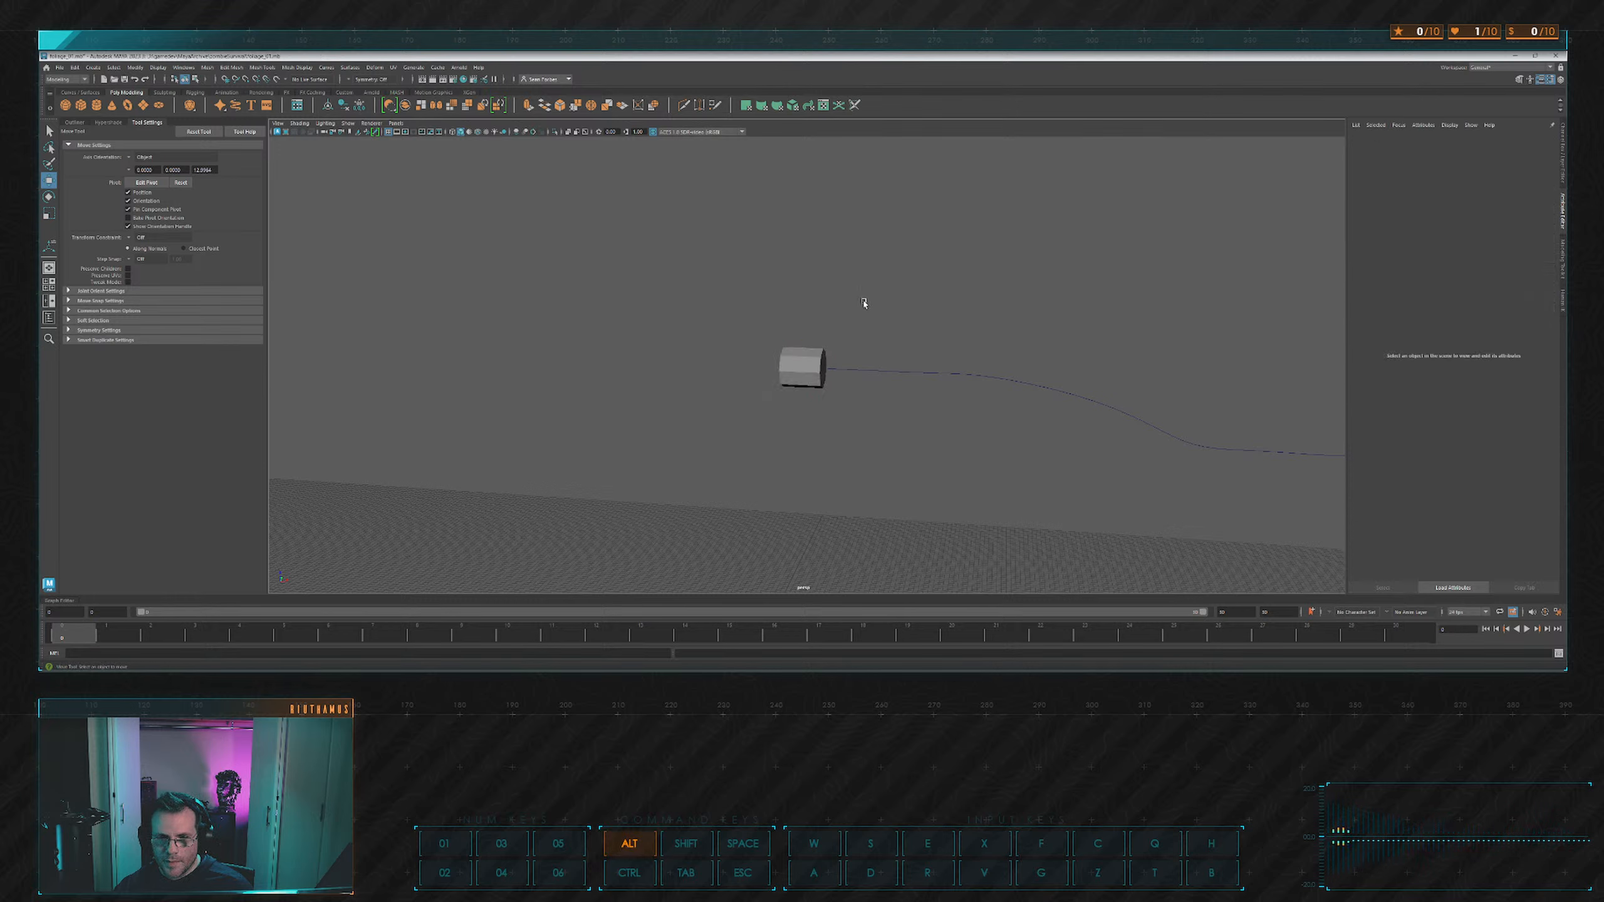
Select the topmost cylinder's end faces that point toward its branch curve, together with the curve itself.
alt+drag(864, 303, 709, 347)
click(708, 347)
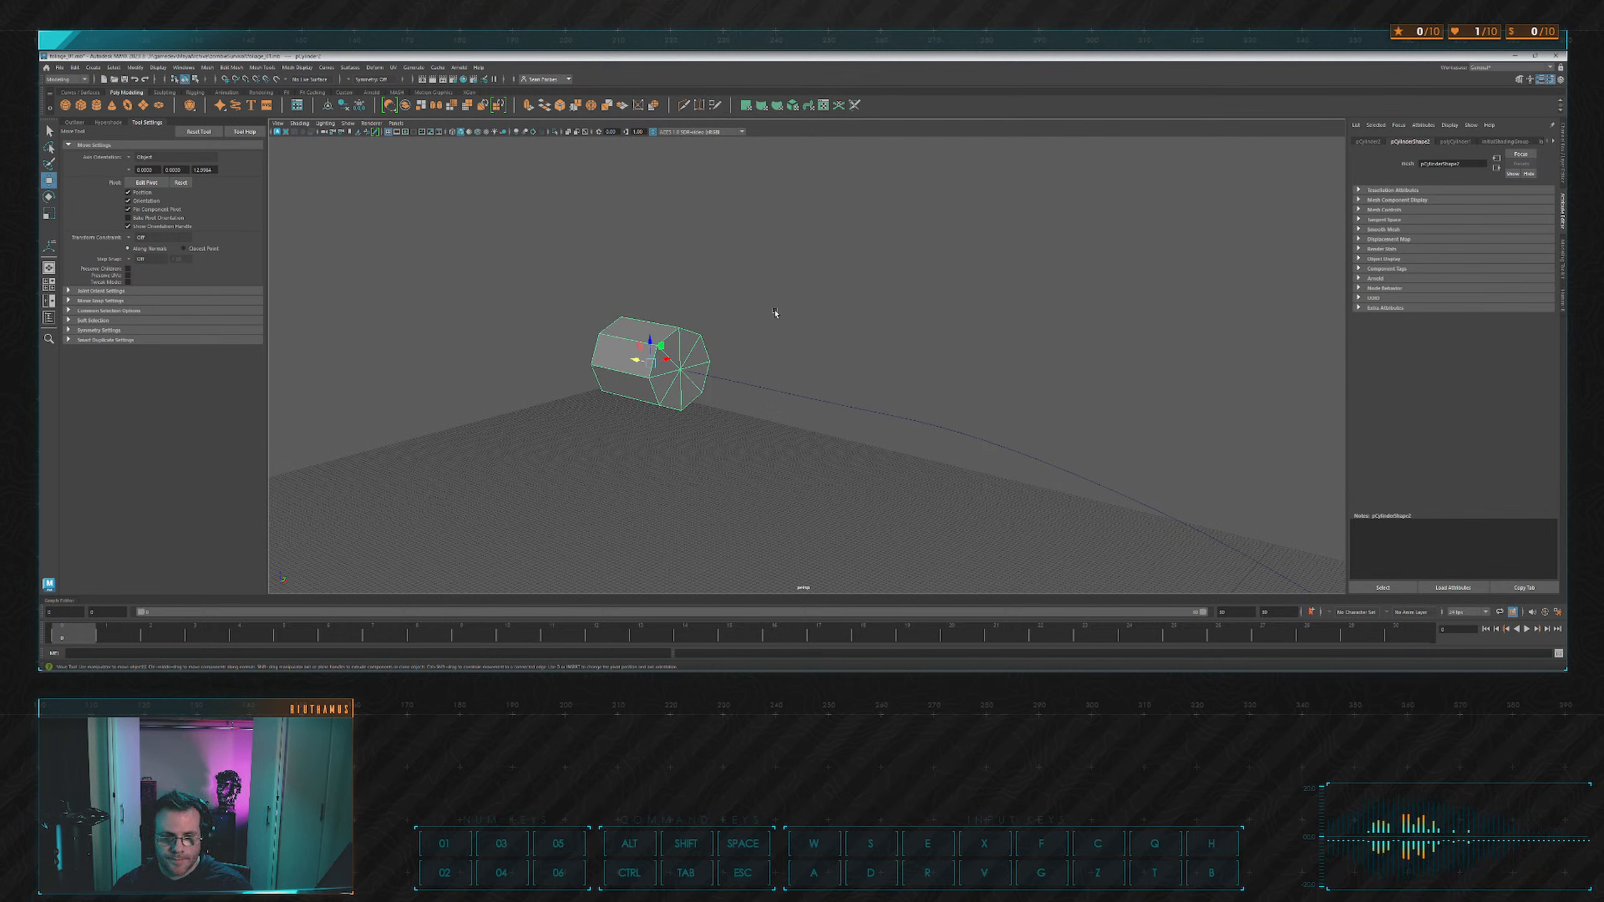
right_drag(775, 311, 776, 353)
shift+drag(823, 352, 860, 446)
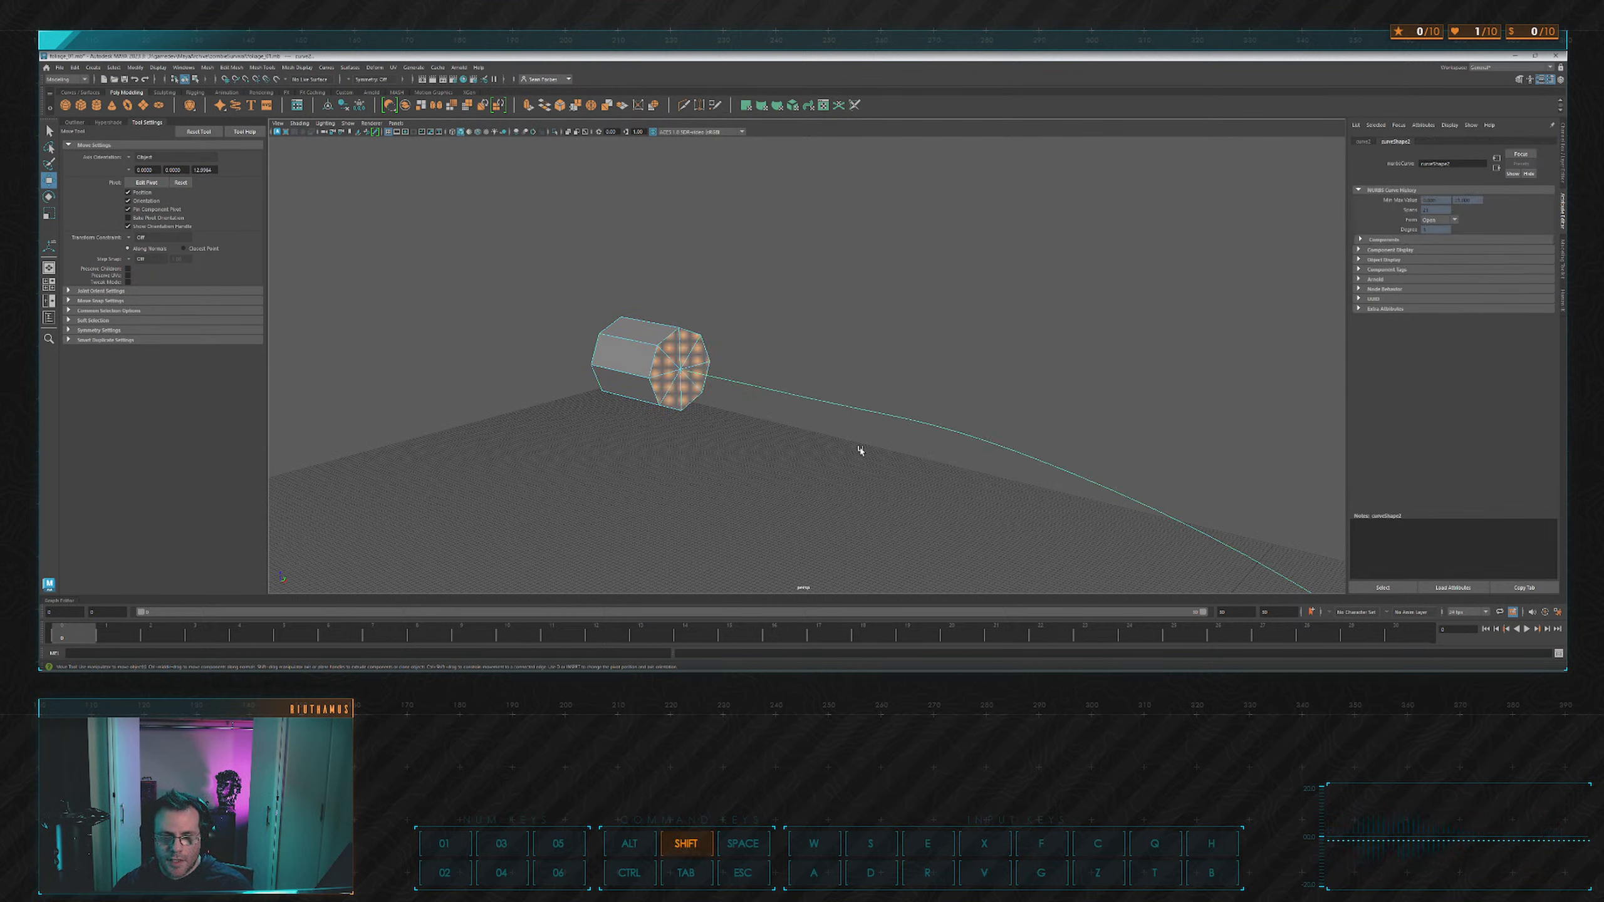
Extrude the end faces along the topmost branch curve, adjusting the offset and divisions to form a smoothly bending, tapered branch.
scroll(902, 347, down, 10)
alt+middle_drag(1003, 311, 838, 301)
scroll(839, 301, down, 4)
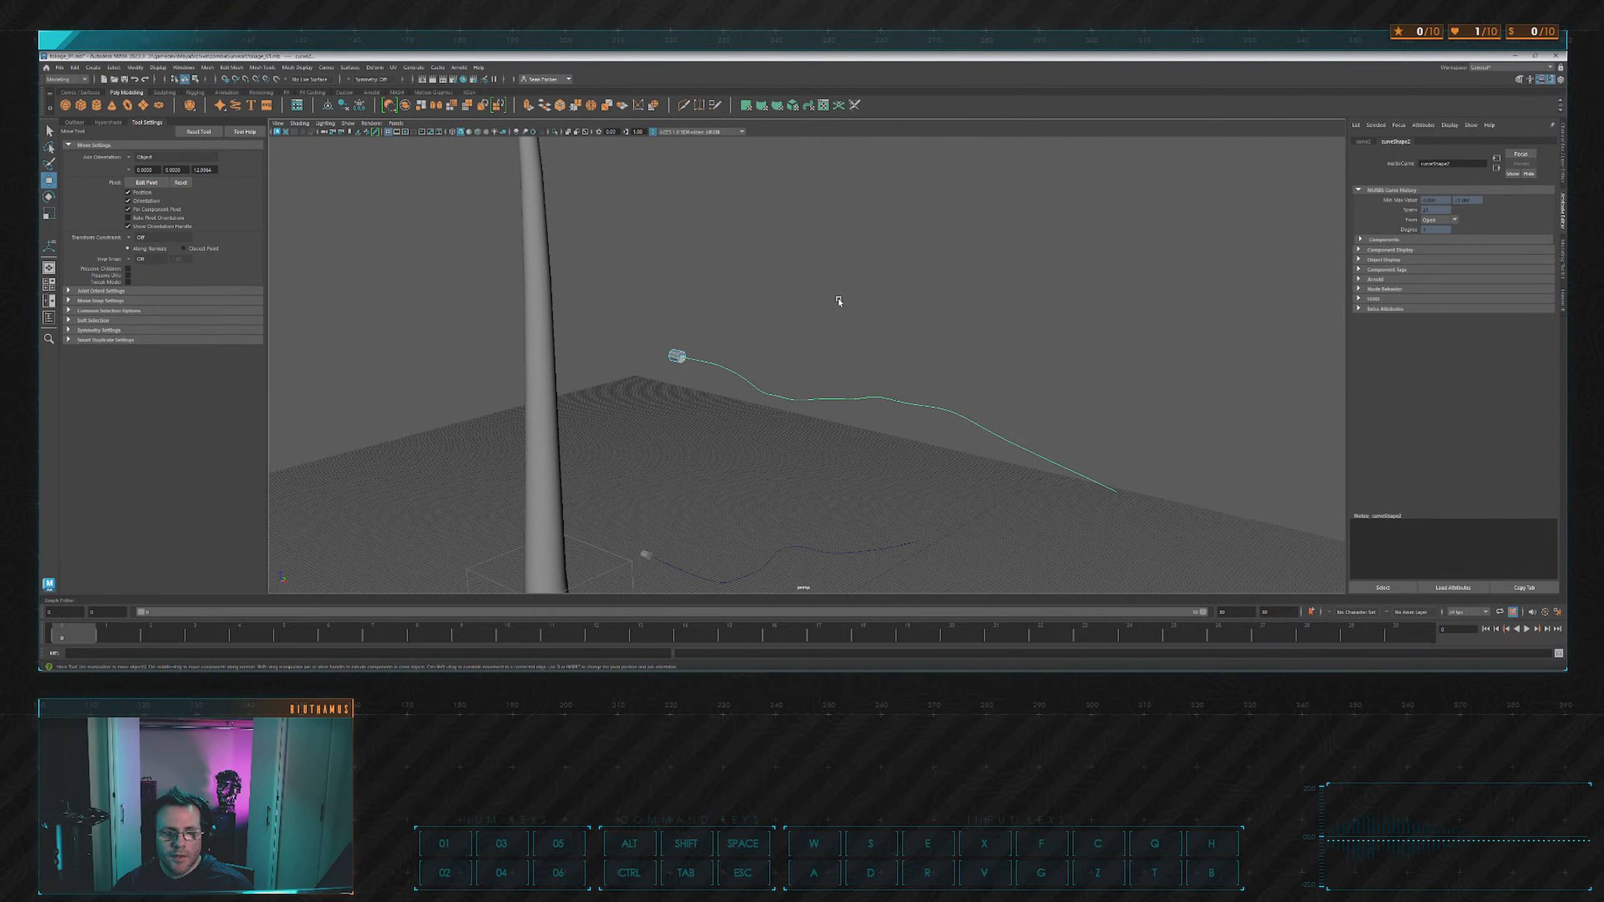
click(528, 105)
alt+drag(758, 208, 1018, 371)
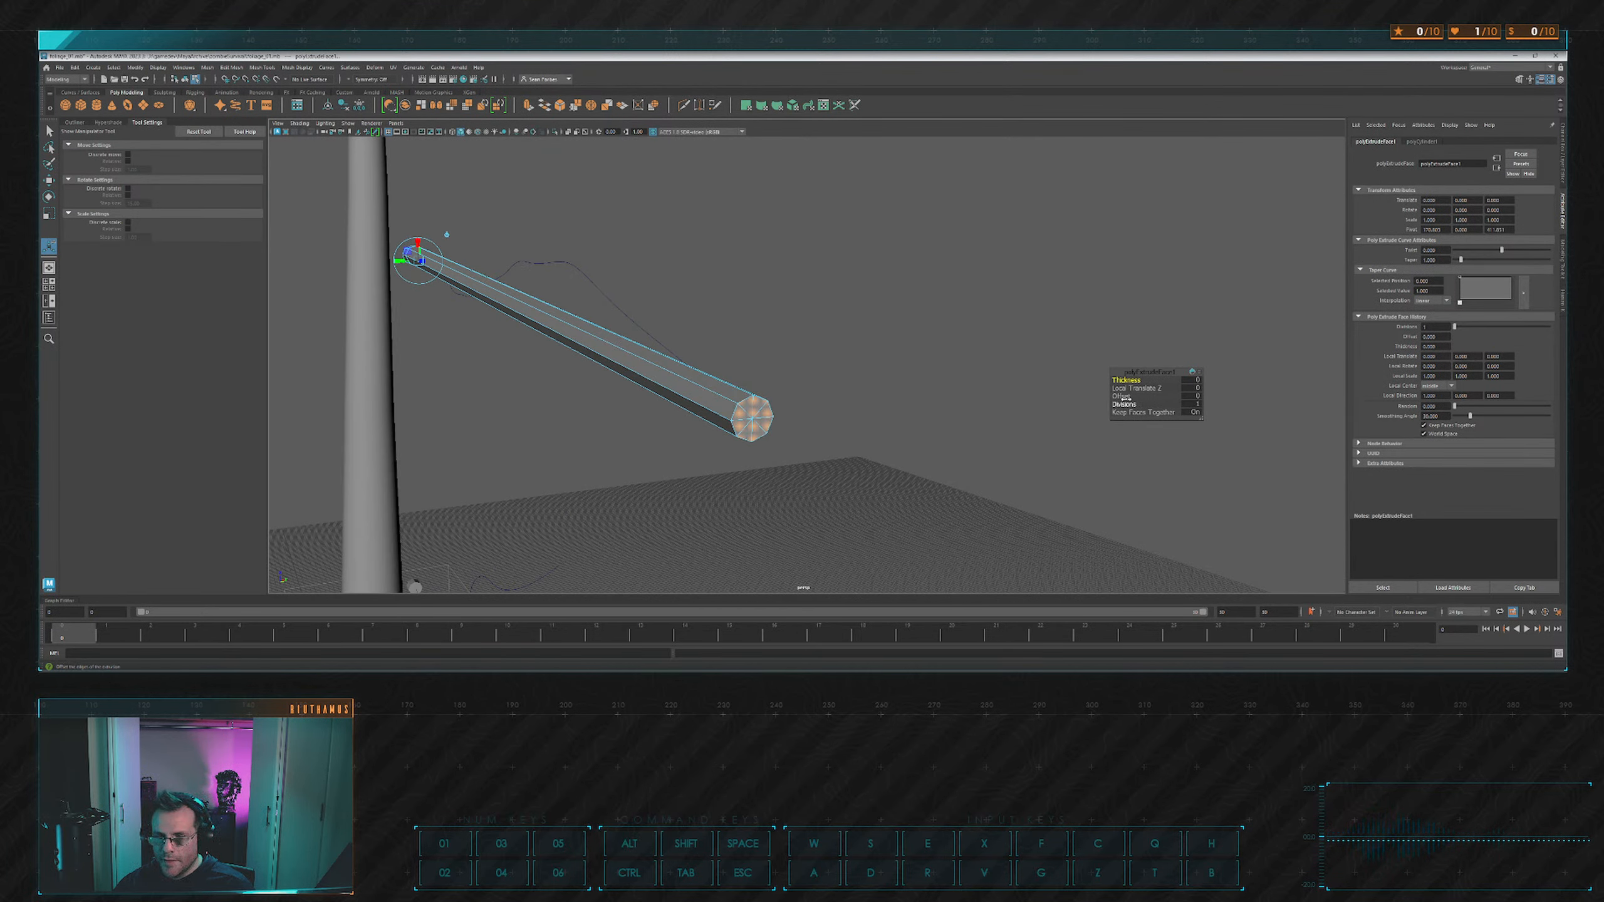
drag(1123, 396, 1152, 402)
alt+drag(726, 338, 901, 285)
scroll(834, 308, down, 5)
alt+middle_drag(901, 285, 866, 261)
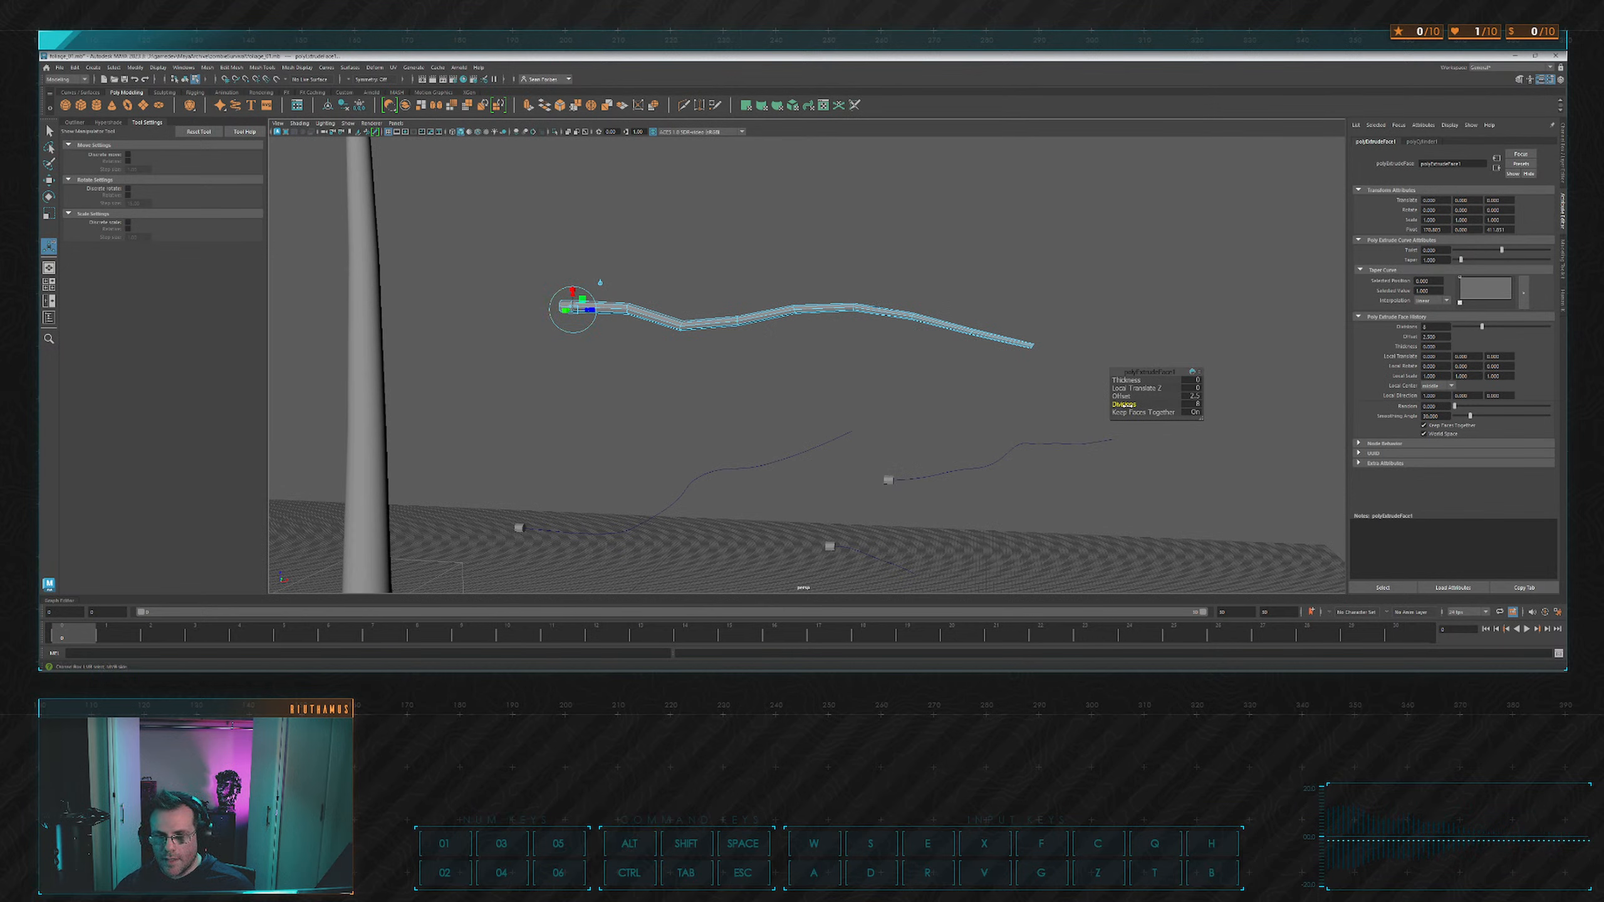
drag(1136, 405, 1142, 406)
alt+drag(1073, 329, 937, 326)
key(q)
click(971, 287)
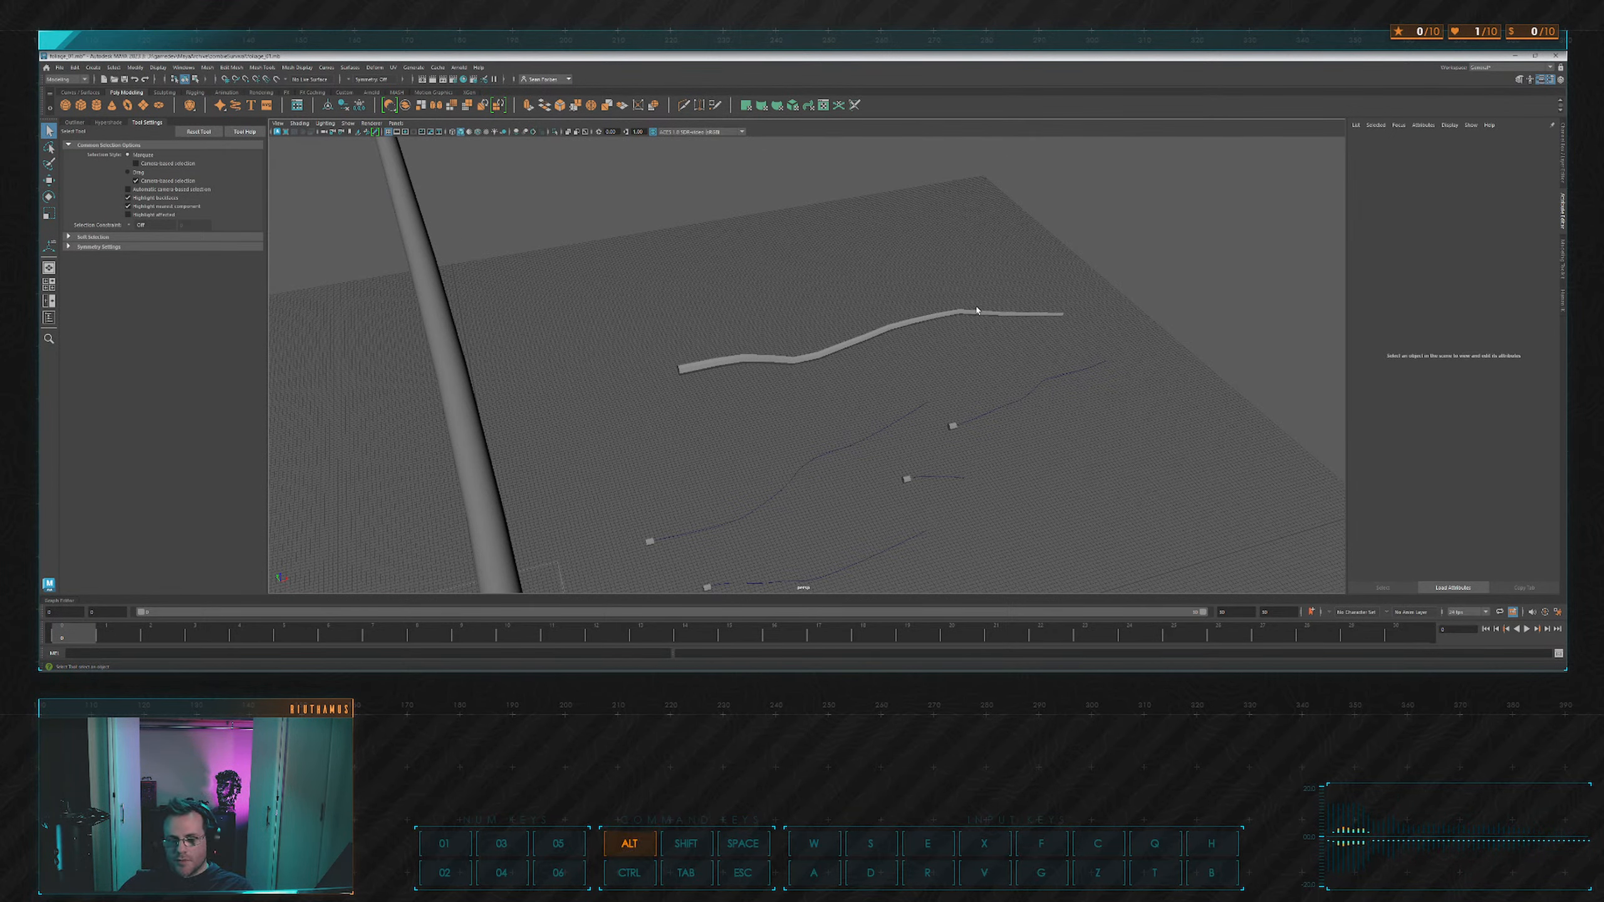
Inspect the tapered topmost branch from several angles and look closely at the cylinder on the inner rising curve below it.
alt+drag(976, 311, 853, 239)
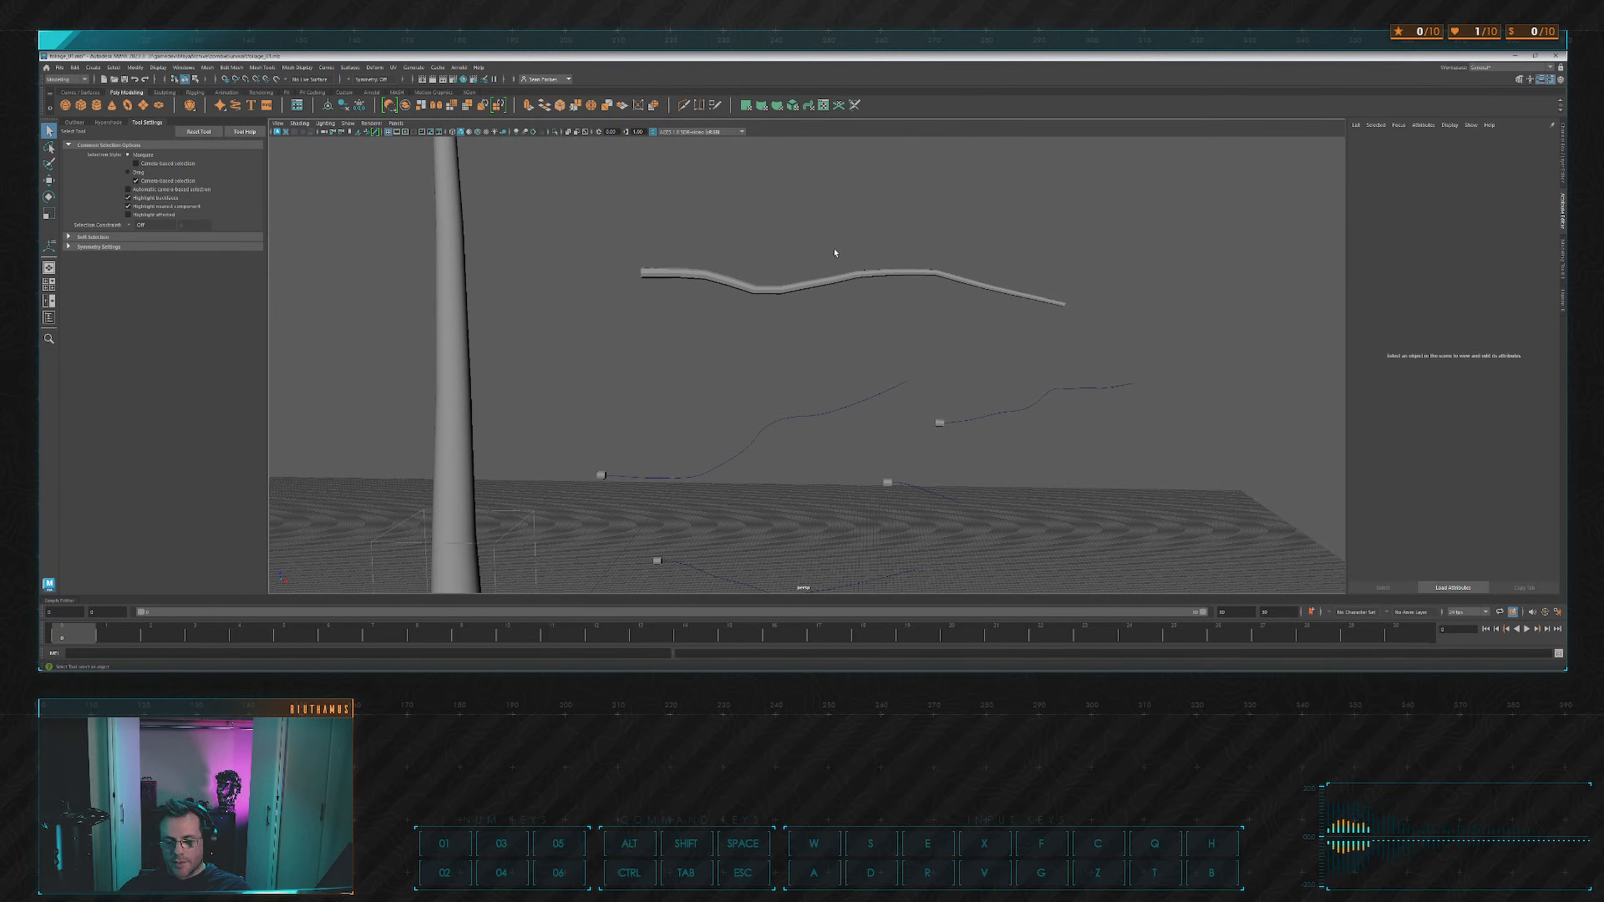
scroll(820, 297, down, 3)
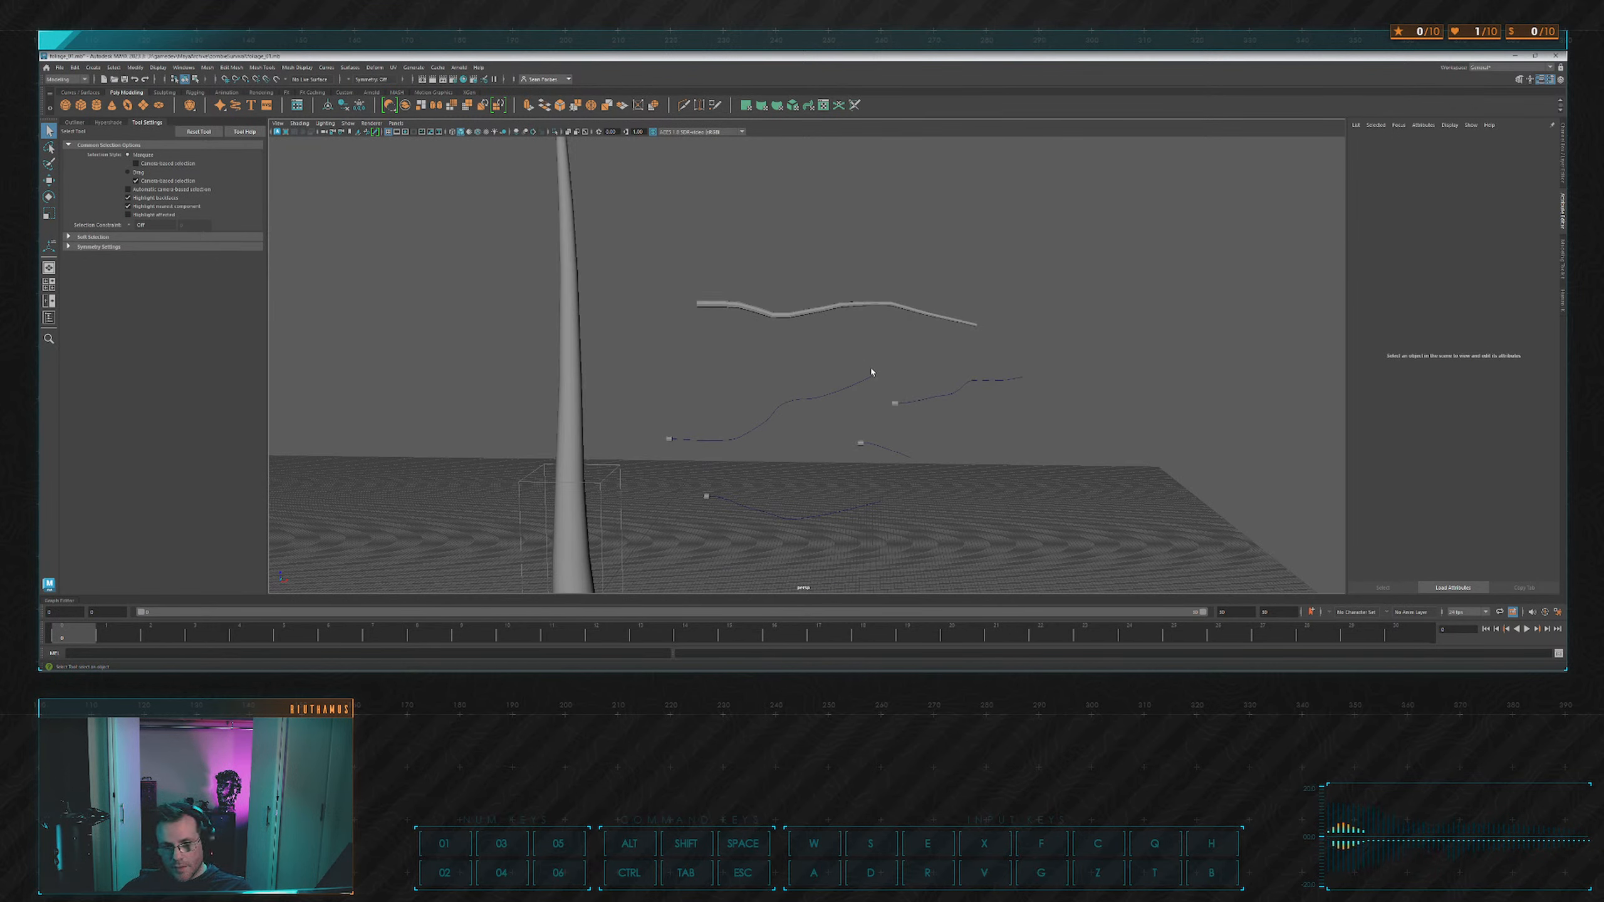
alt+drag(907, 280, 892, 433)
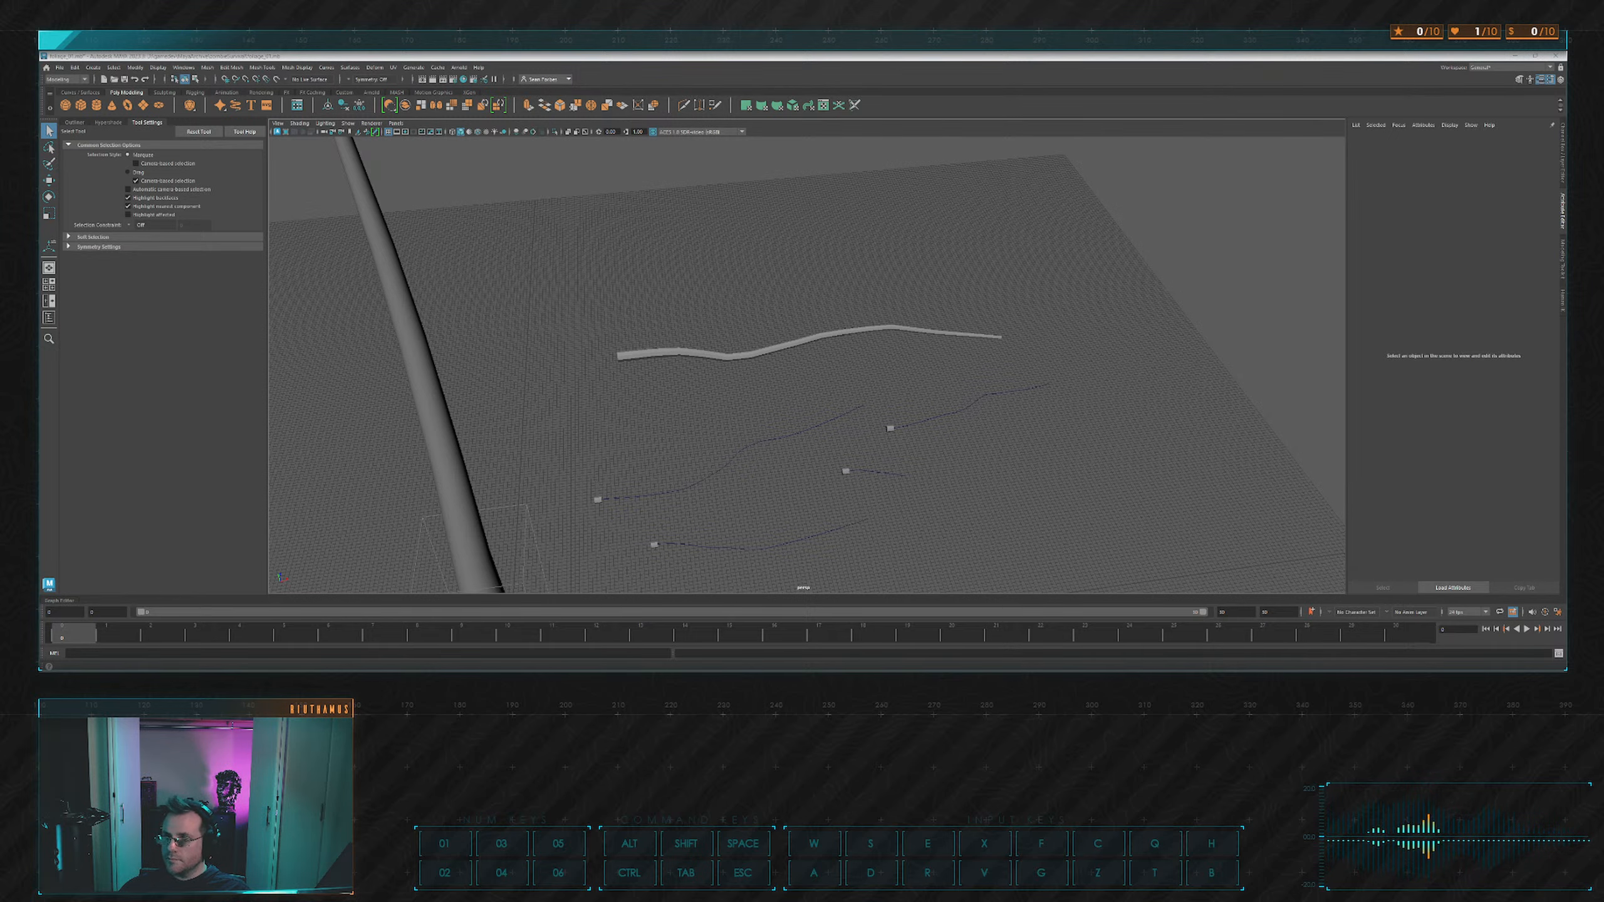
alt+drag(958, 379, 930, 318)
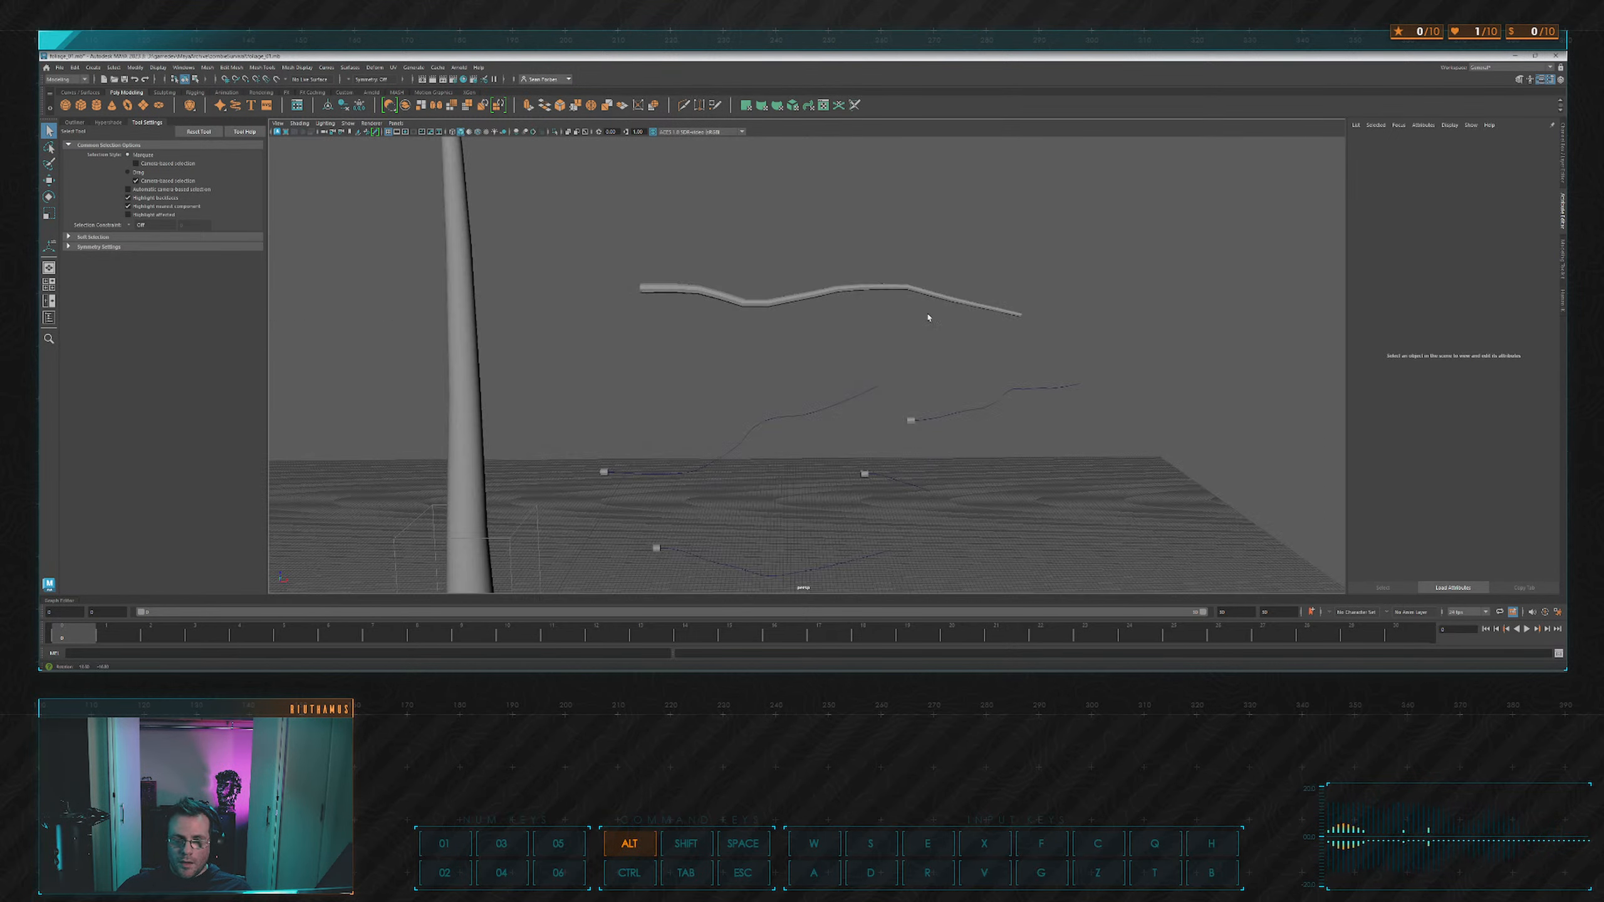
alt+middle_drag(931, 318, 951, 288)
scroll(871, 323, up, 3)
alt+middle_drag(850, 309, 925, 276)
alt+middle_drag(696, 422, 759, 372)
alt+scroll(707, 379, up, 4)
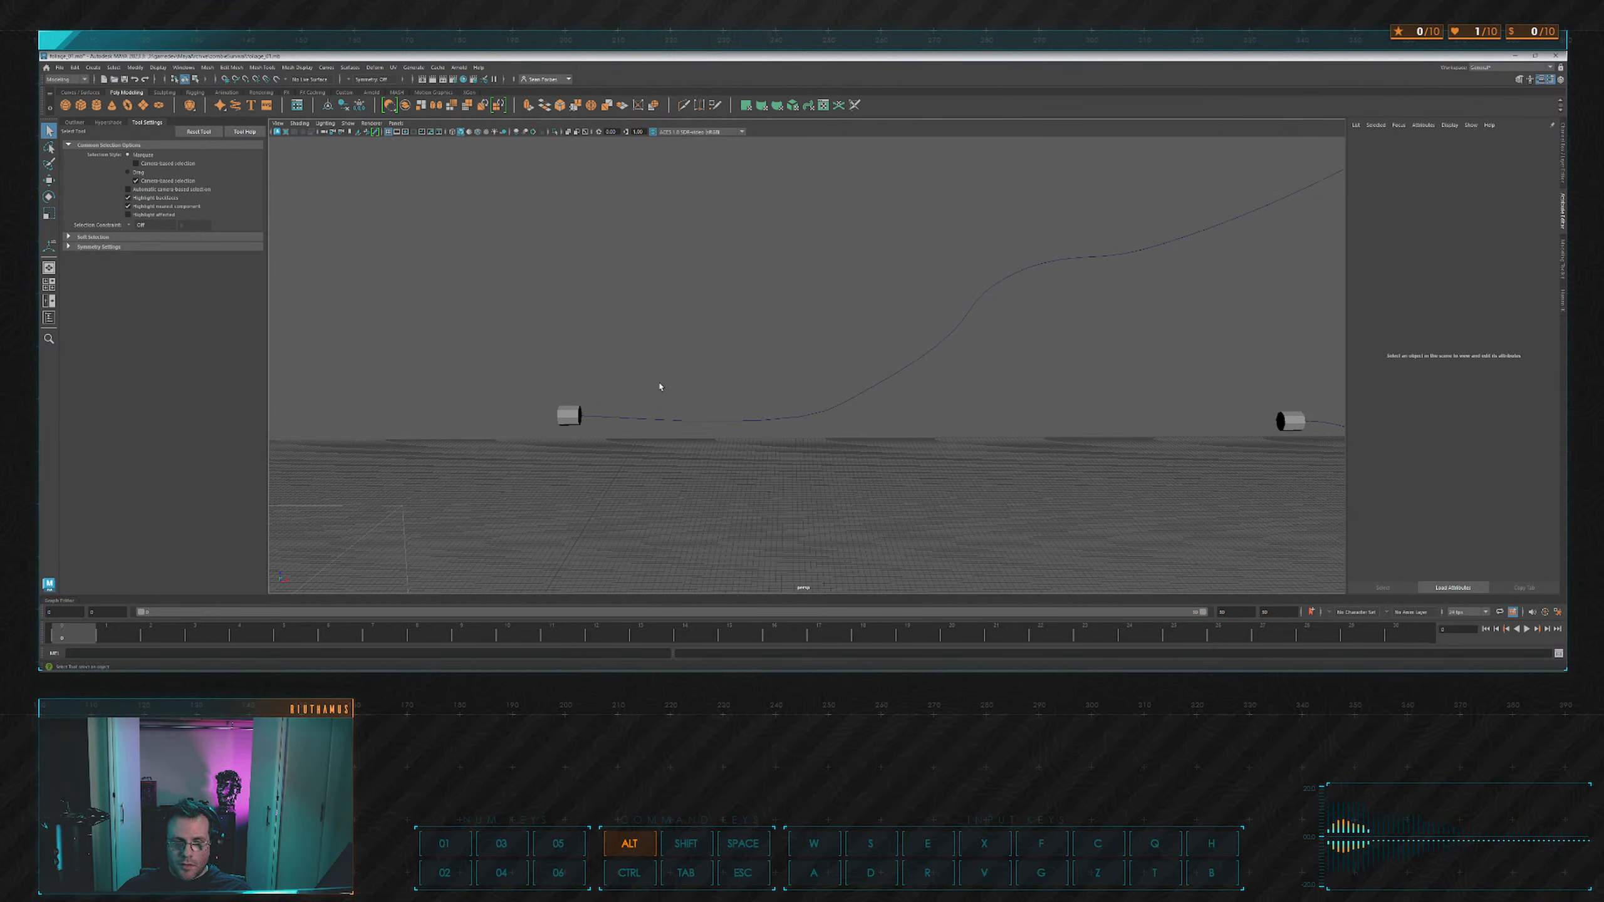
alt+middle_drag(659, 384, 770, 308)
alt+drag(770, 309, 751, 319)
scroll(726, 322, up, 2)
alt+middle_drag(688, 311, 734, 344)
scroll(708, 354, up, 3)
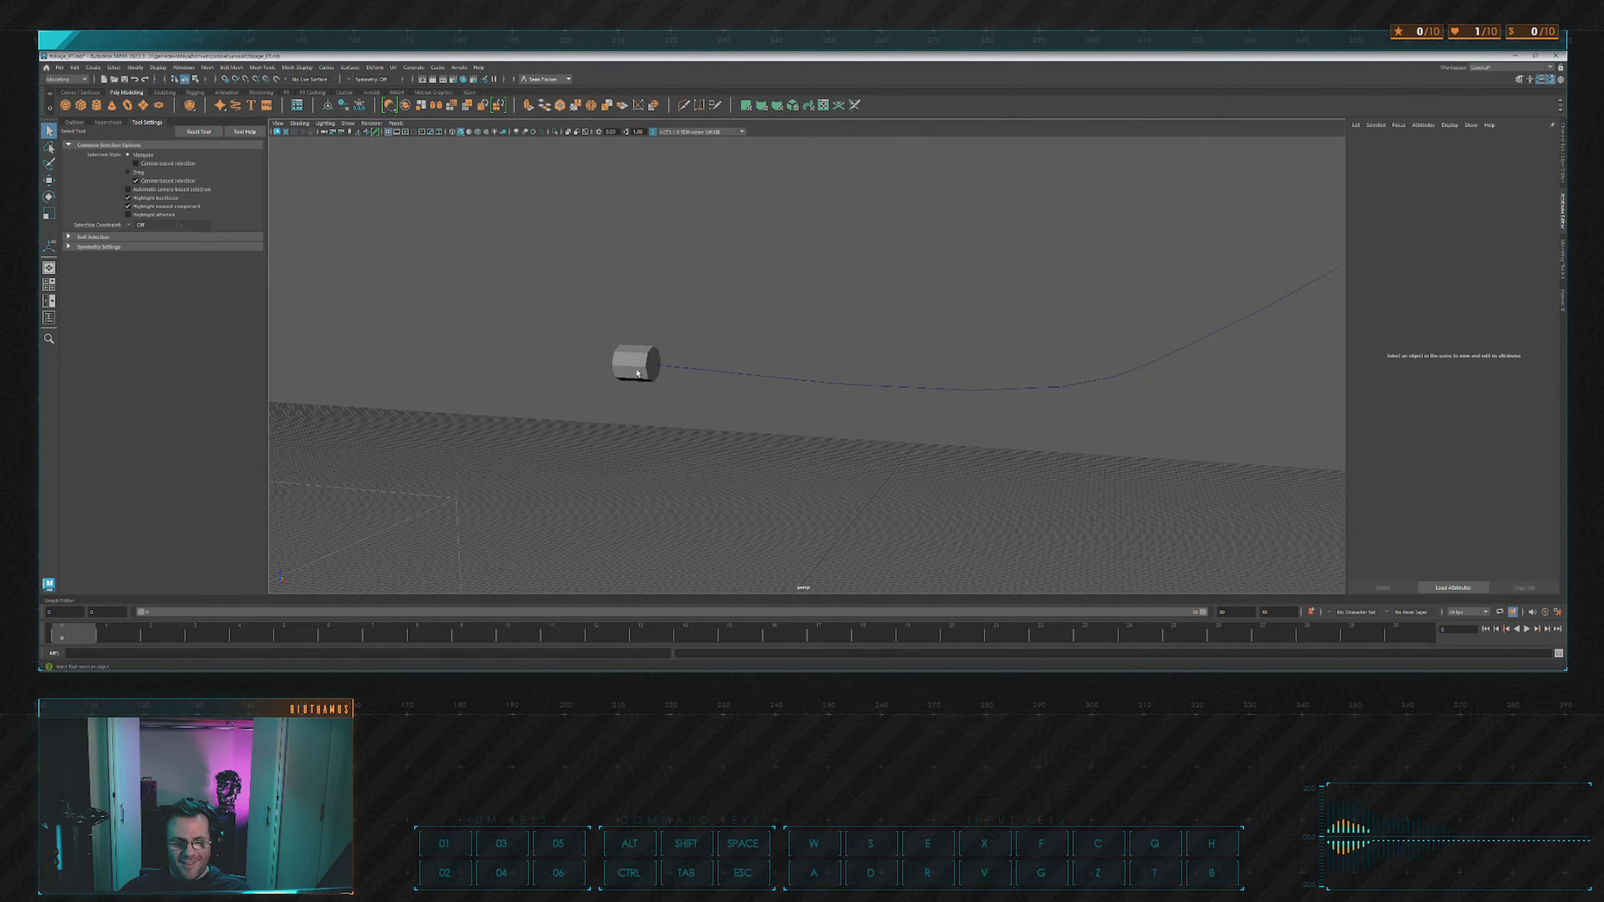
Scale up the cylinder on the inner rising curve slightly and shift it back so its end meets the curve's start.
click(639, 374)
key(r)
mouse_move(635, 359)
mouse_down()
mouse_move(659, 392)
mouse_move(607, 362)
mouse_up()
key(w)
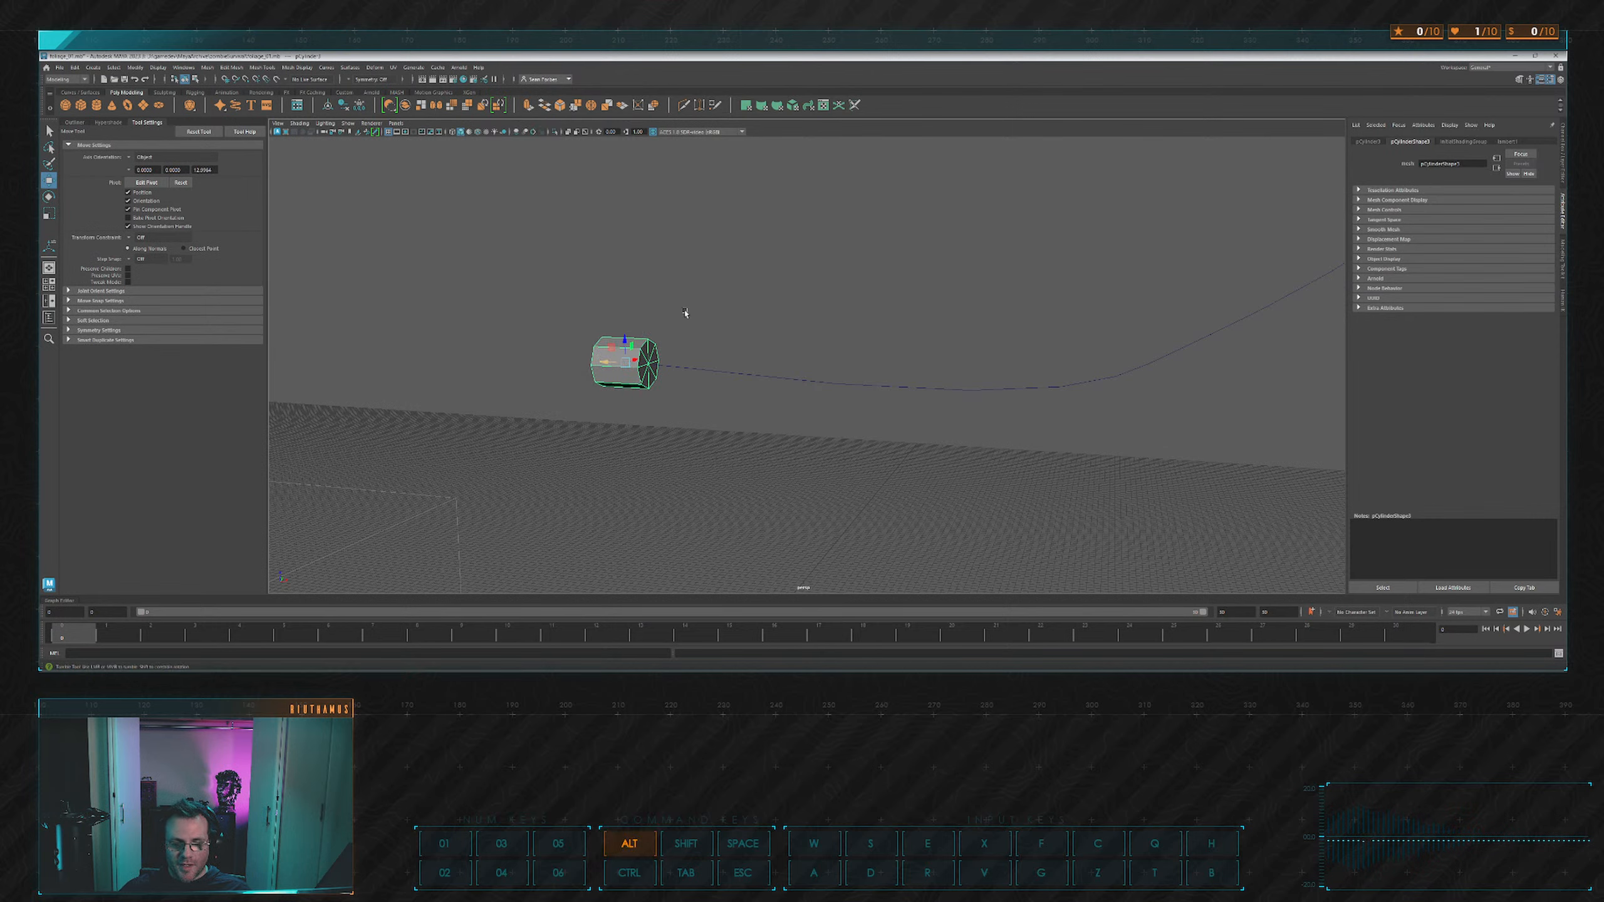
Select only the end faces of the inner rising curve's cylinder that point toward the curve, together with the curve itself.
alt+drag(685, 312, 791, 354)
scroll(758, 340, up, 6)
alt+middle_drag(751, 336, 793, 351)
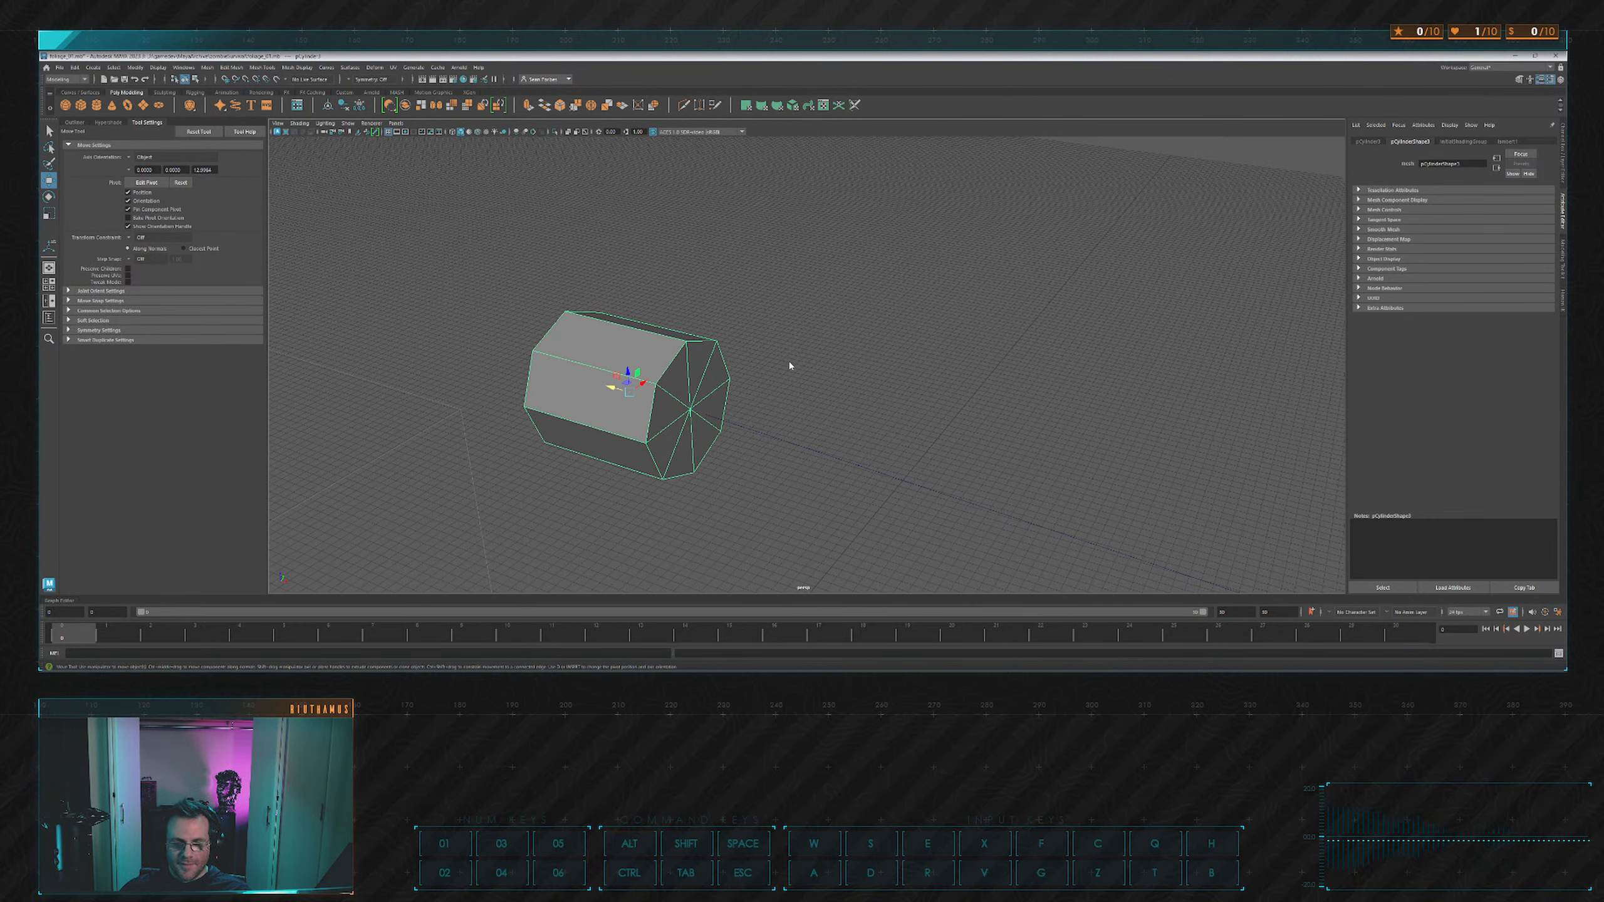
key(F11)
shift+drag(707, 436, 707, 436)
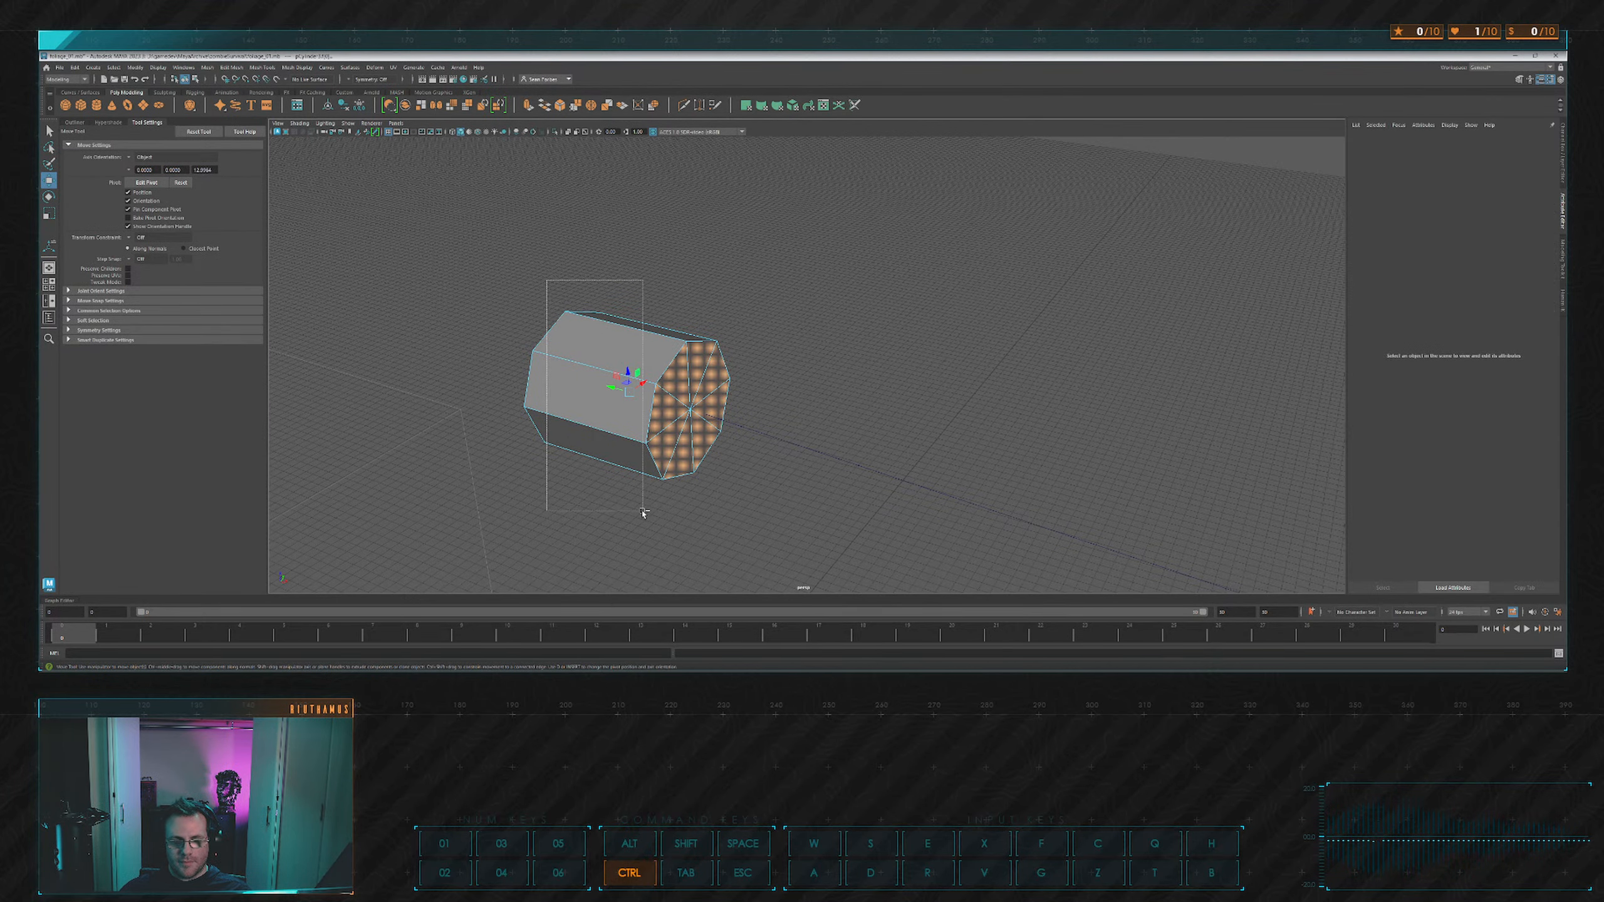
ctrl+drag(643, 511, 633, 514)
scroll(806, 448, down, 7)
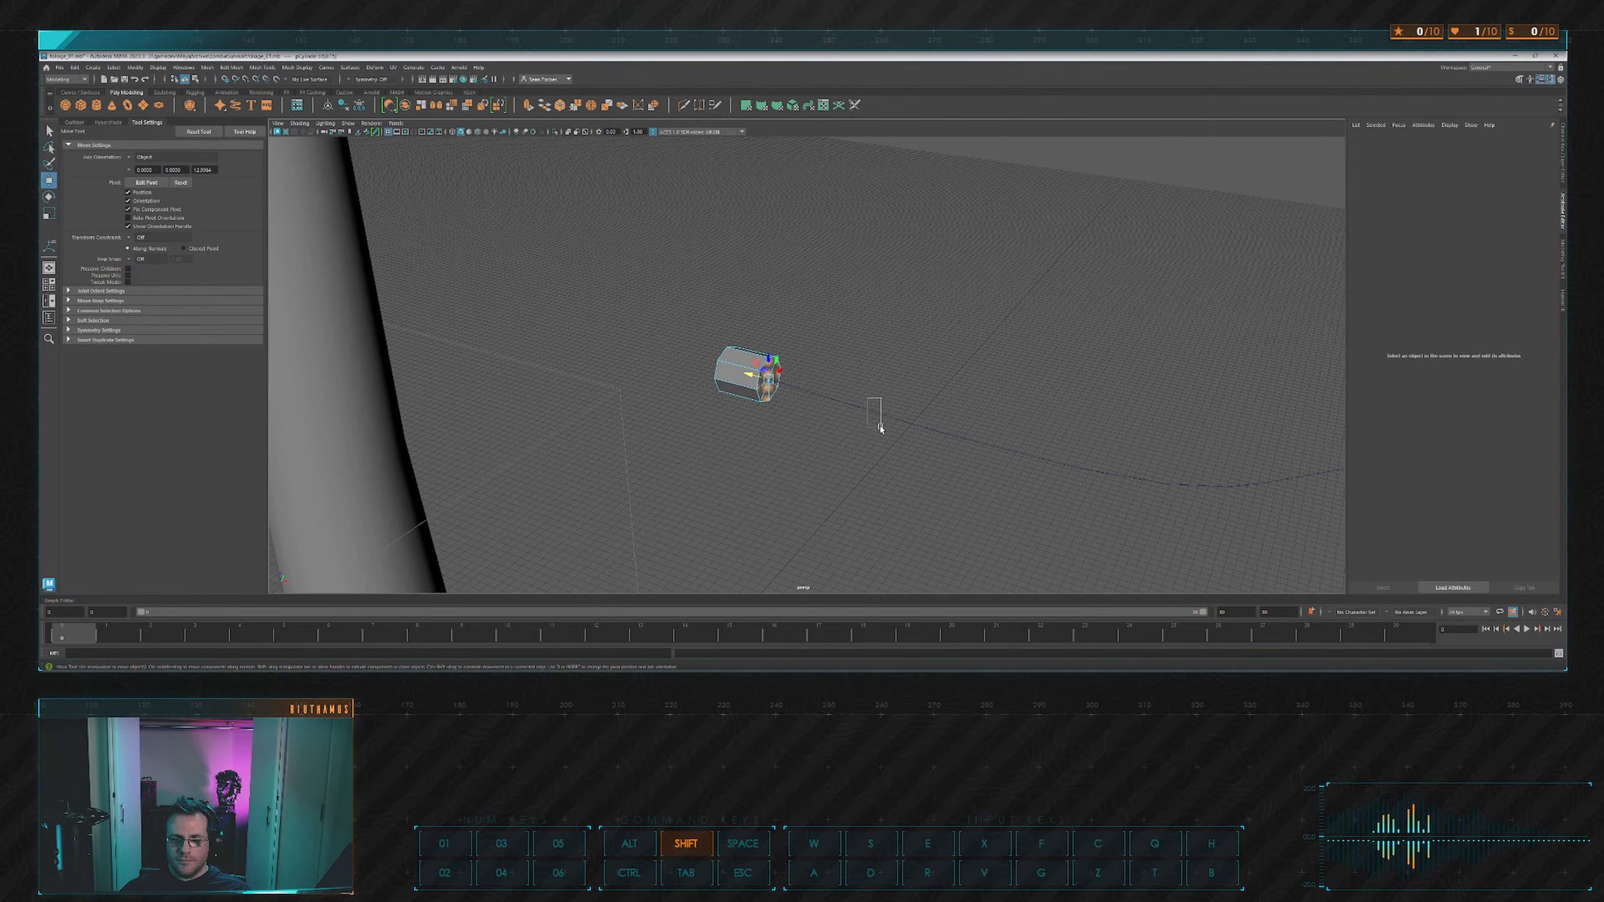
shift+drag(881, 428, 881, 429)
Extrude the end faces along the inner rising curve with 14 divisions and an offset that tapers the branch toward its tip.
alt+drag(881, 429, 868, 312)
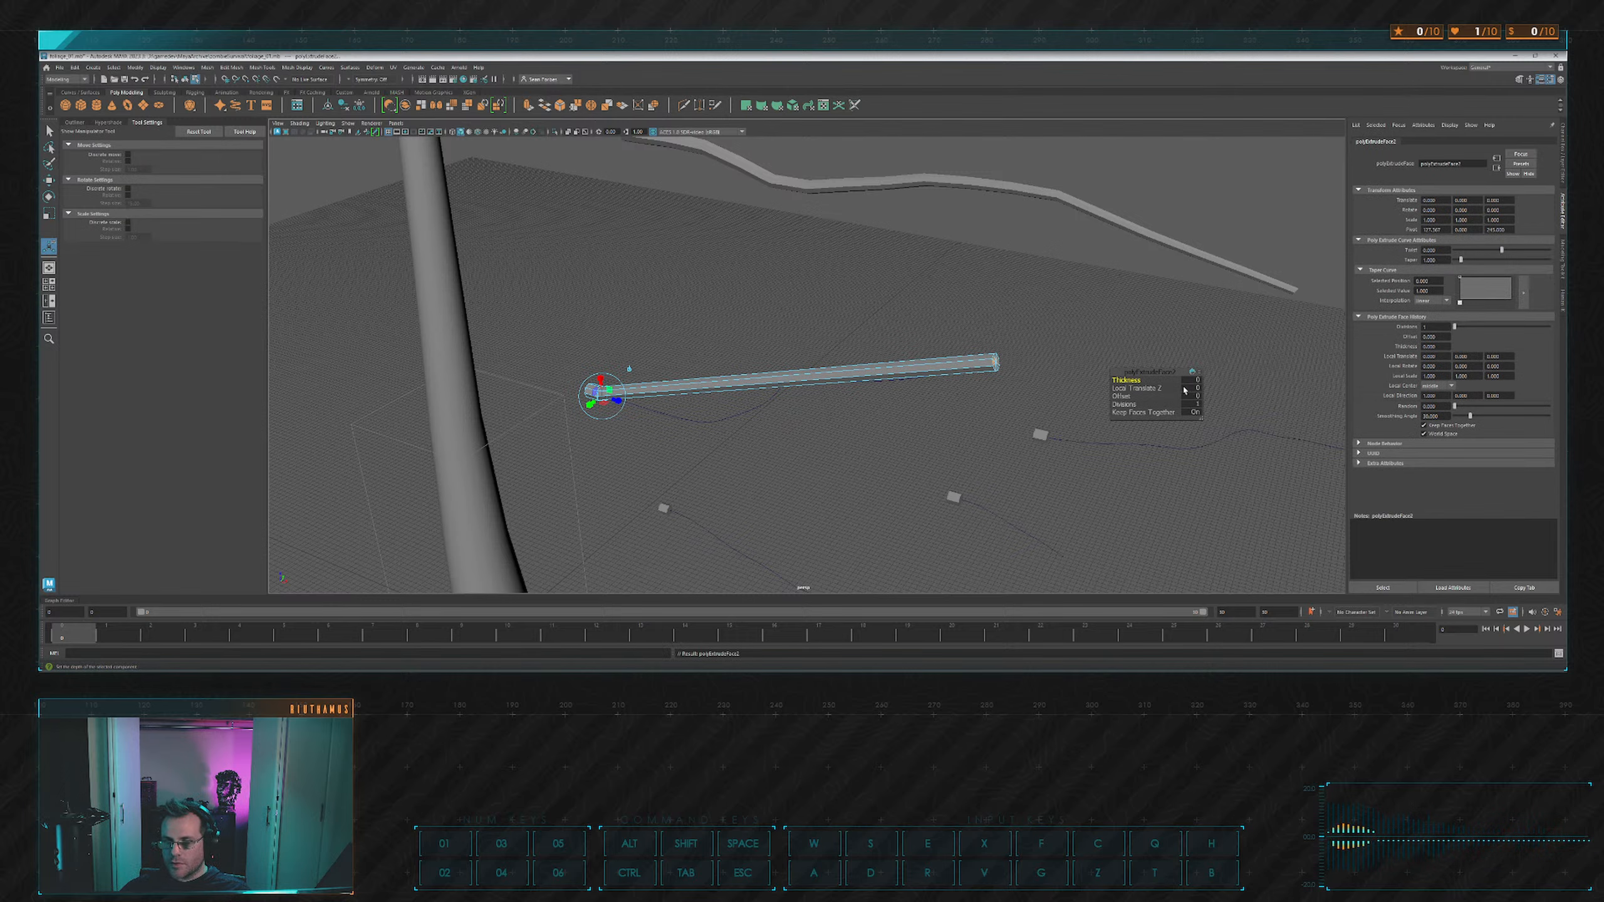
alt+drag(1054, 307, 945, 300)
scroll(966, 301, up, 3)
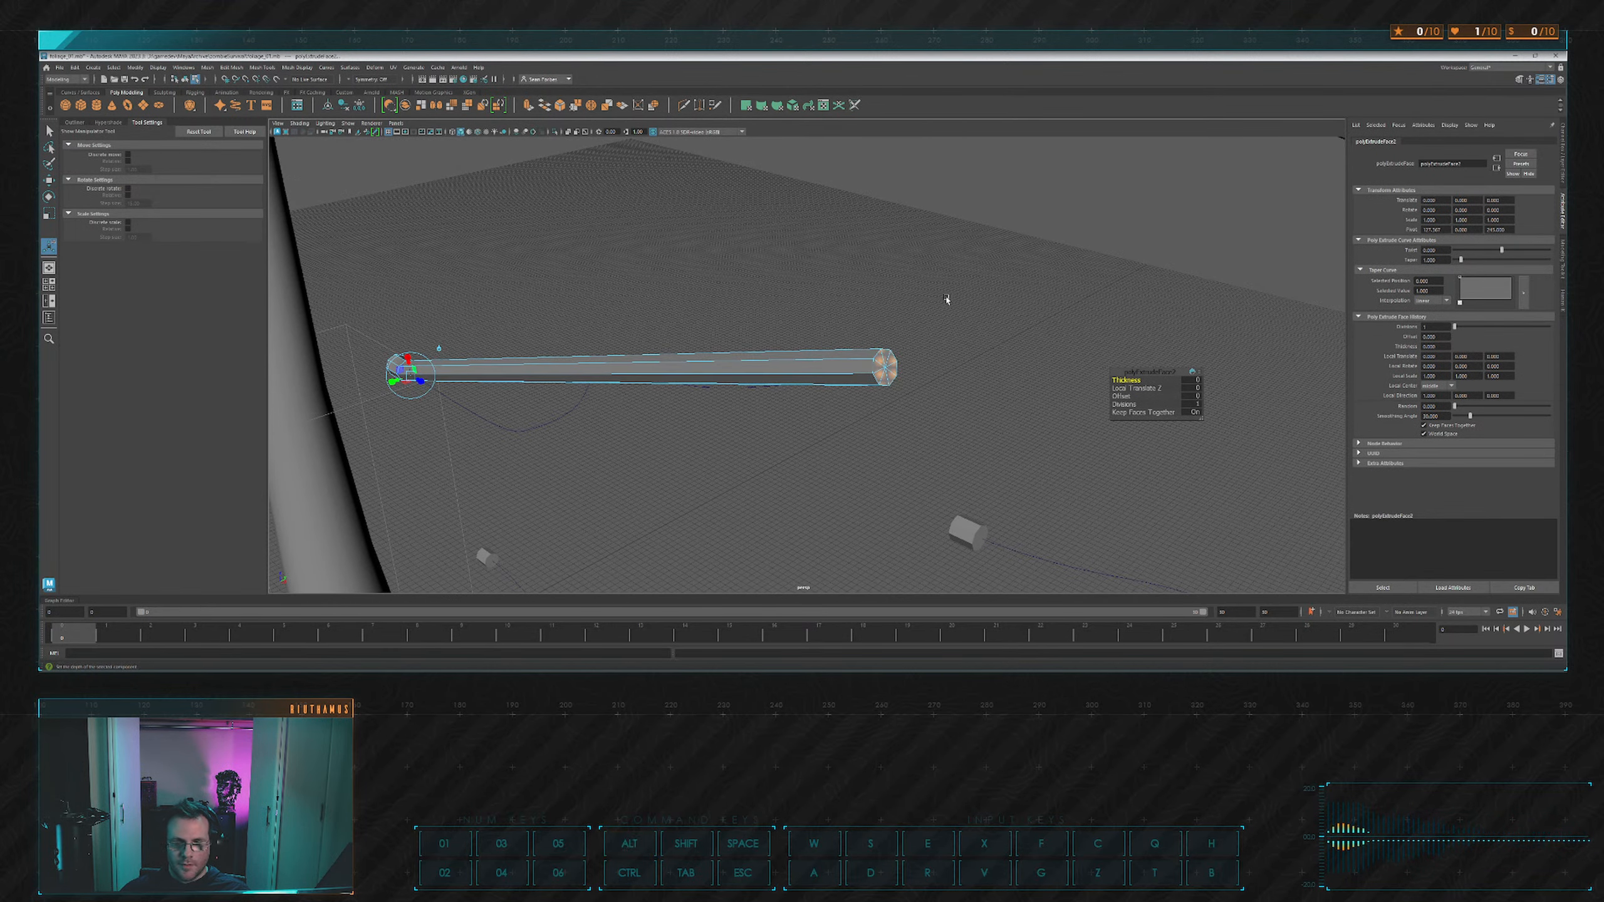
scroll(945, 300, up, 1)
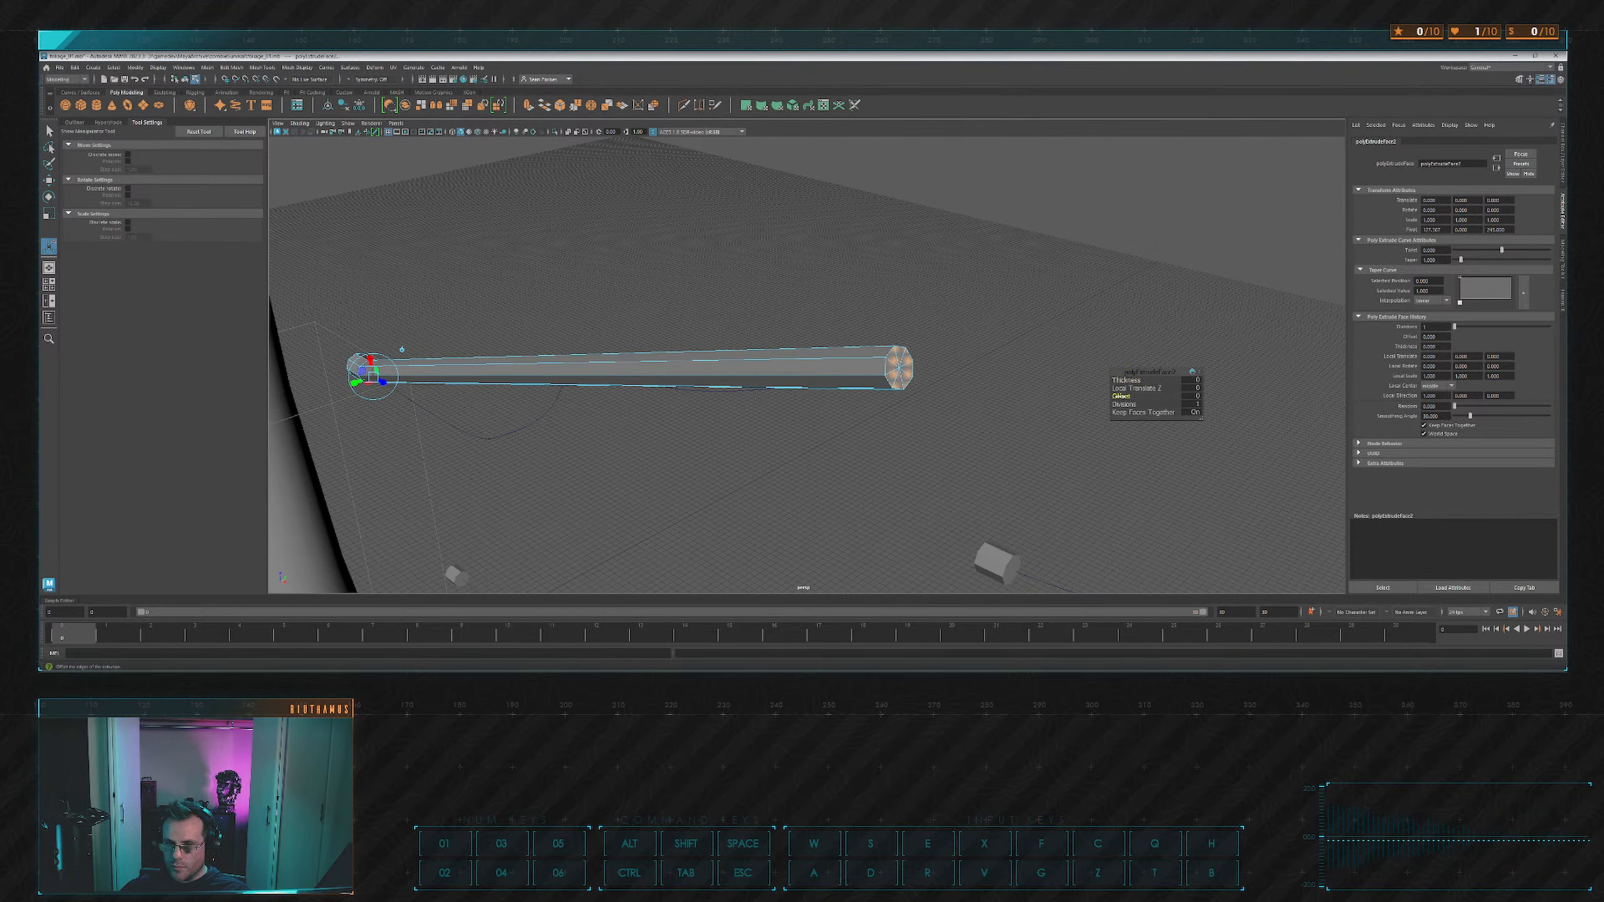
drag(1122, 397, 959, 332)
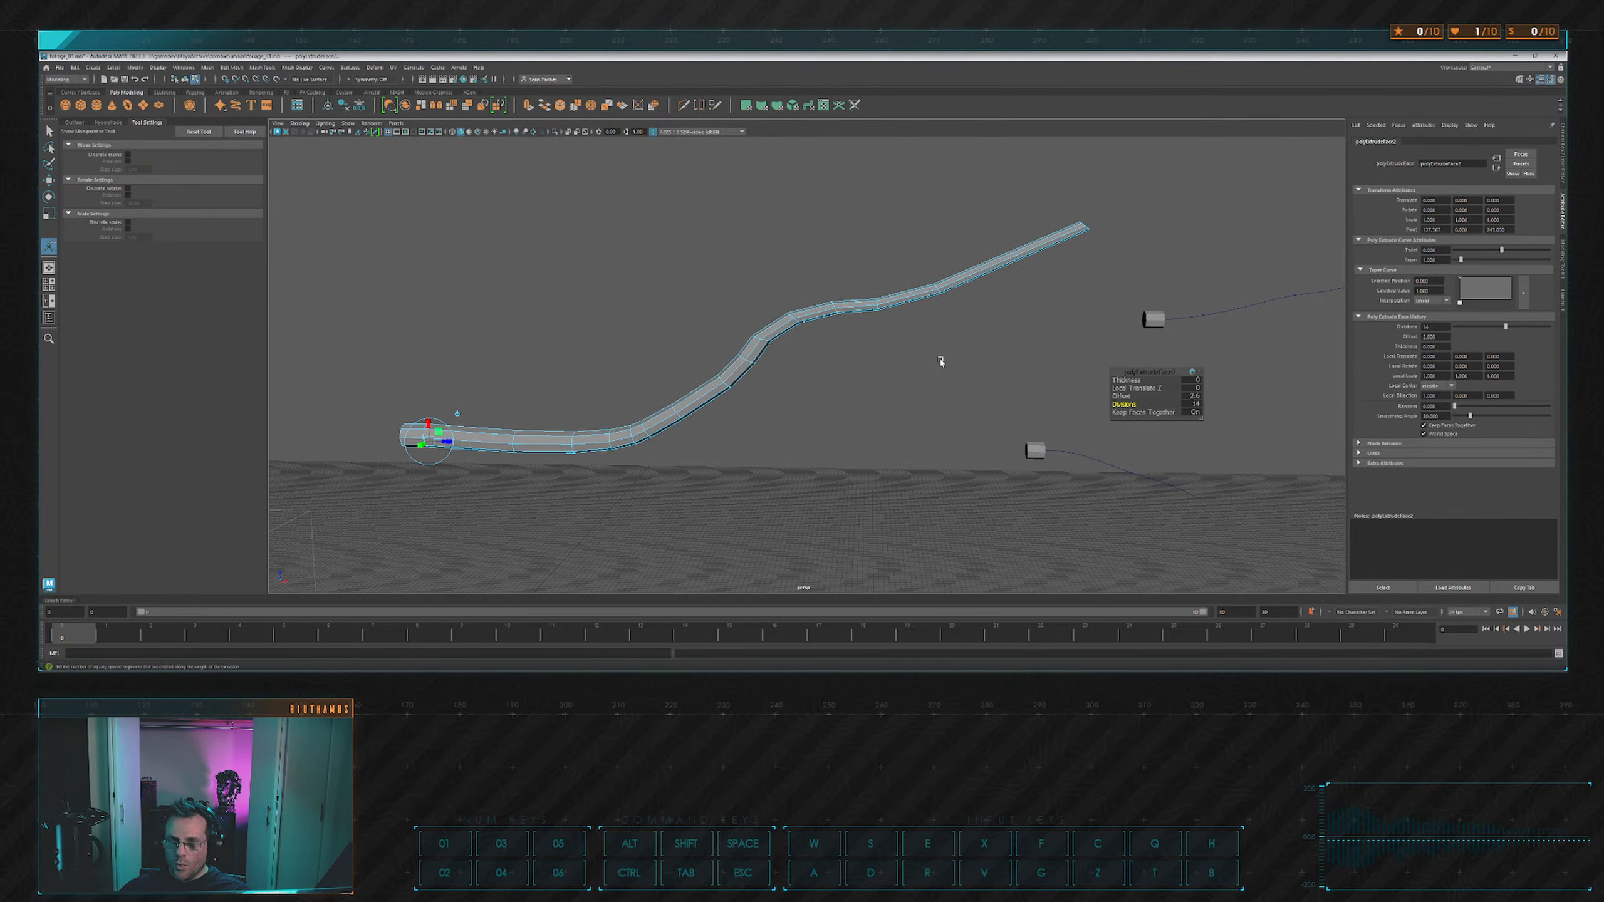
click(944, 346)
scroll(943, 346, down, 5)
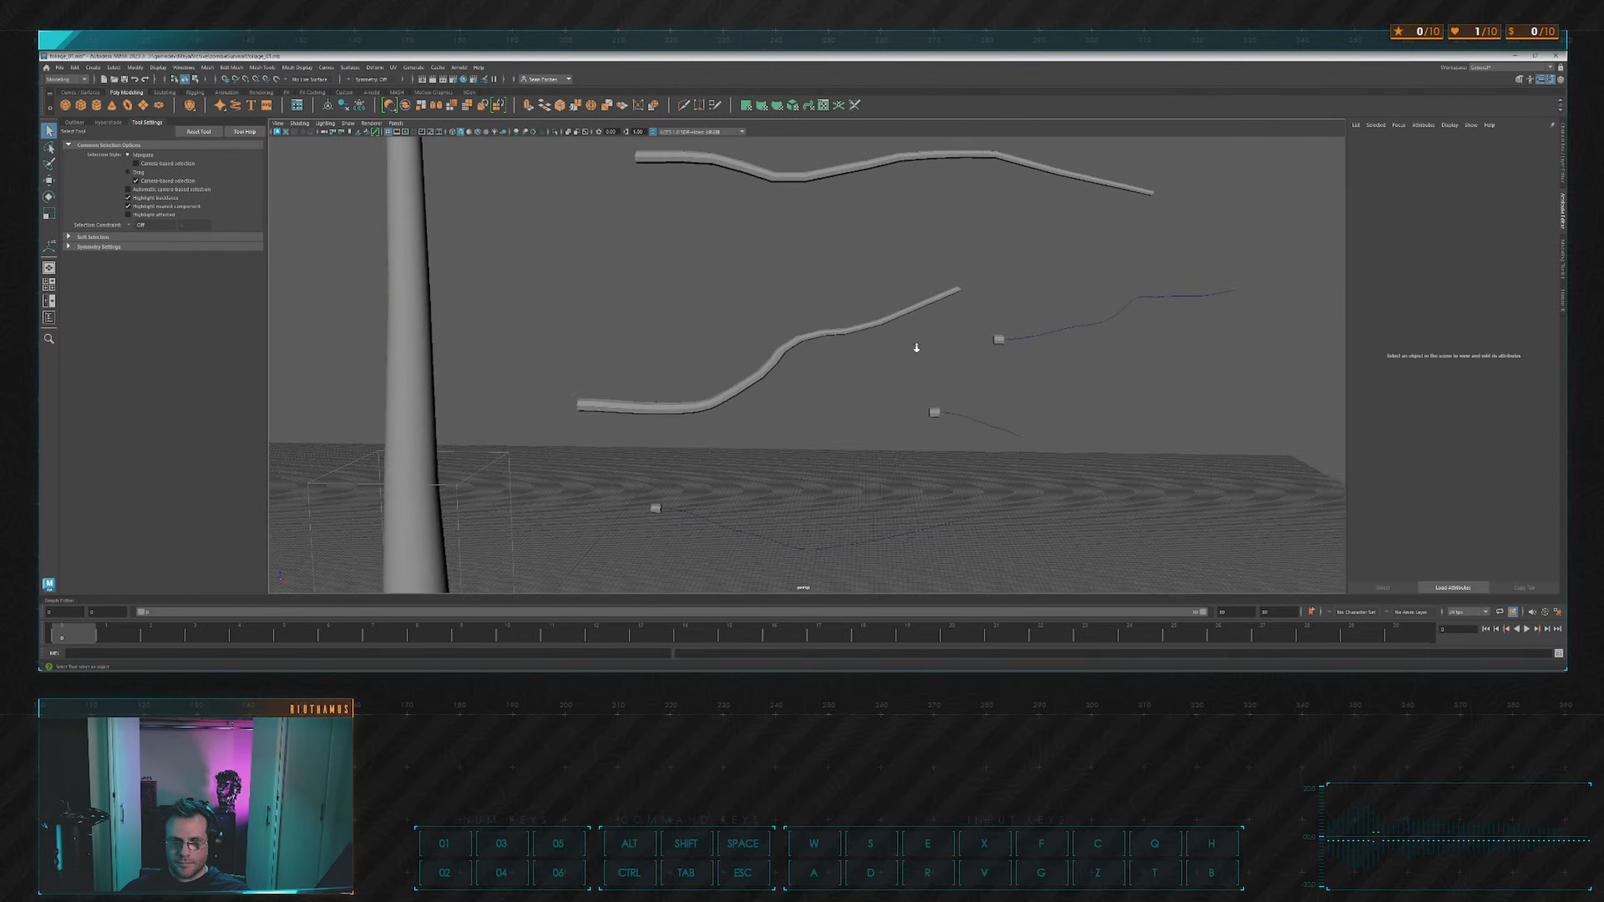
Scale up the cylinder at the start of the outer rising curve and move it back slightly from the curve.
alt+drag(928, 349, 890, 344)
alt+middle_drag(890, 344, 840, 332)
scroll(840, 333, up, 5)
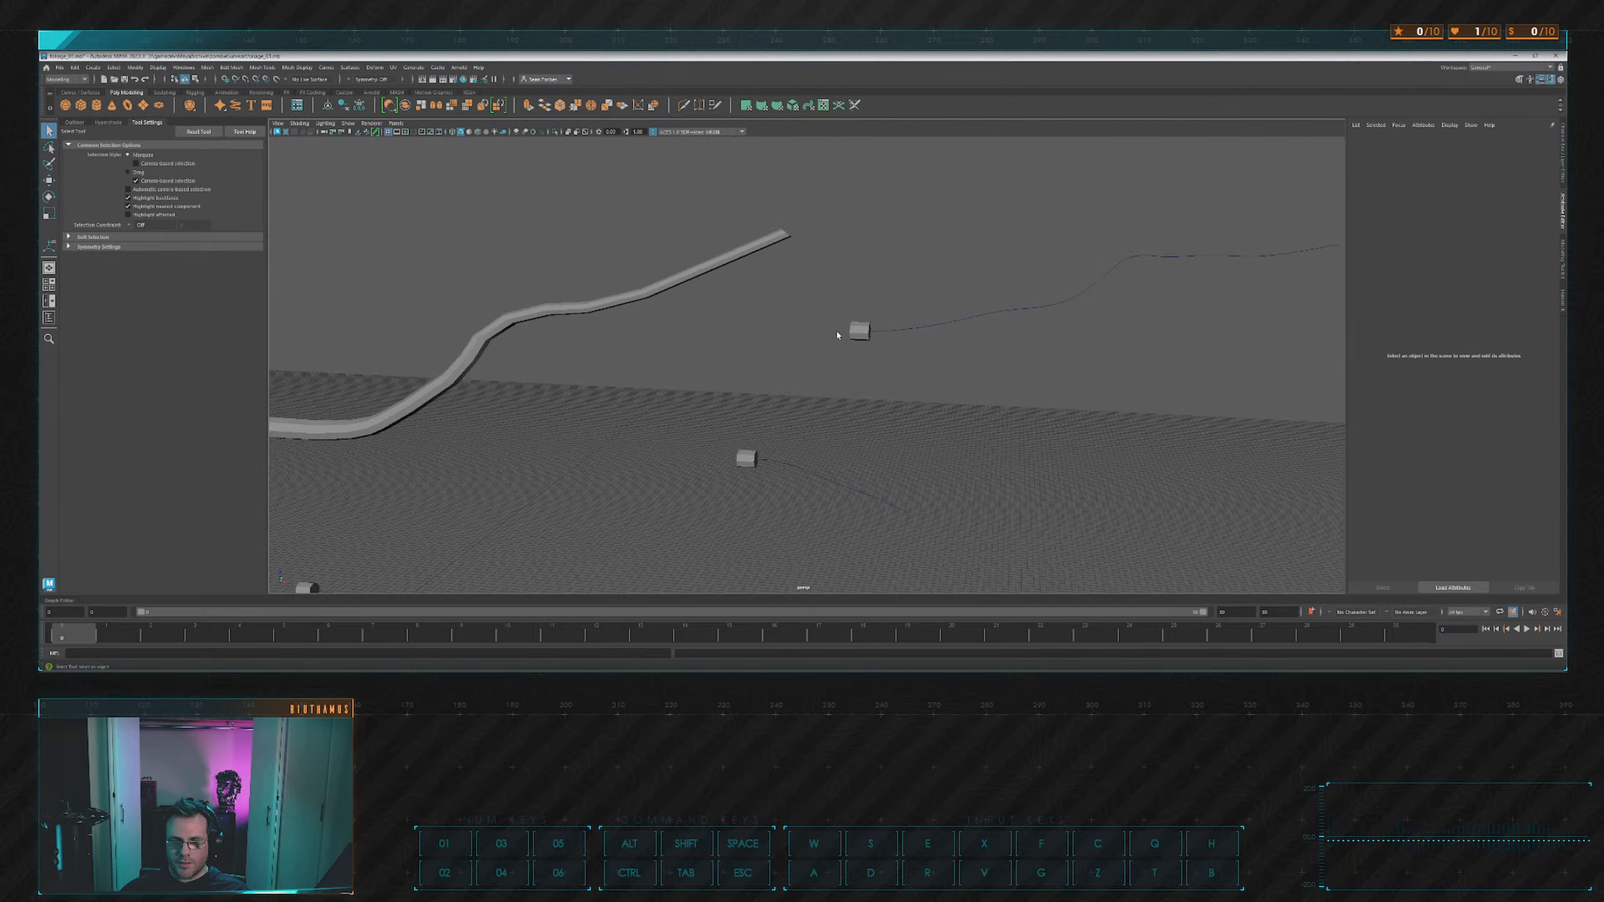
alt+drag(841, 332, 849, 329)
scroll(849, 329, up, 4)
click(721, 325)
alt+drag(726, 325, 795, 362)
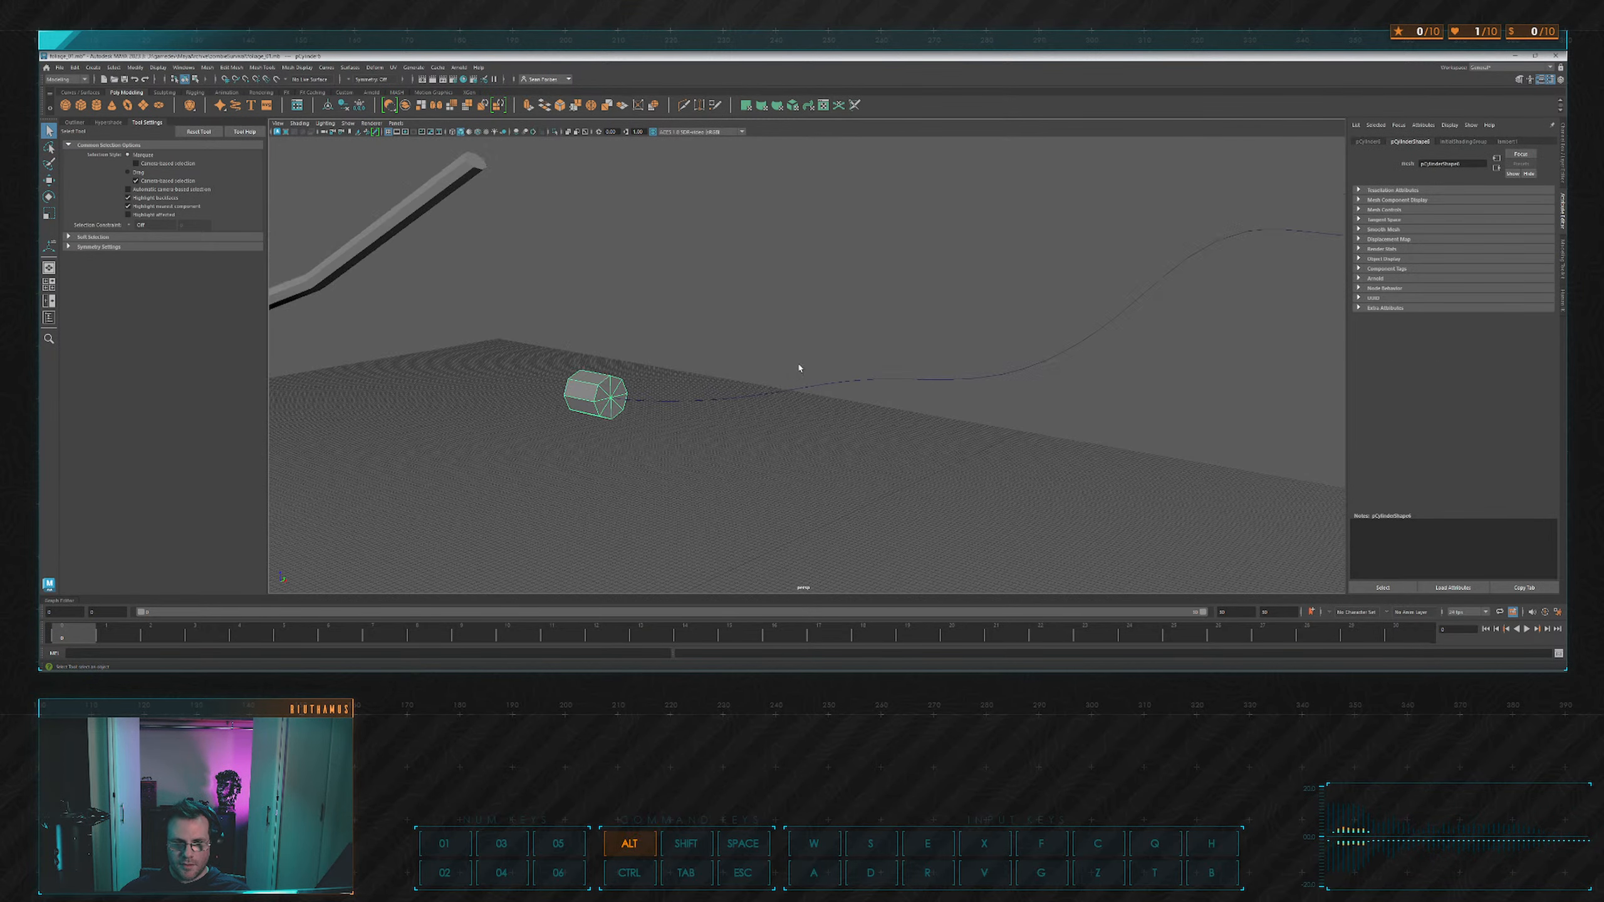
key(r)
drag(596, 396, 613, 396)
alt+drag(660, 389, 831, 383)
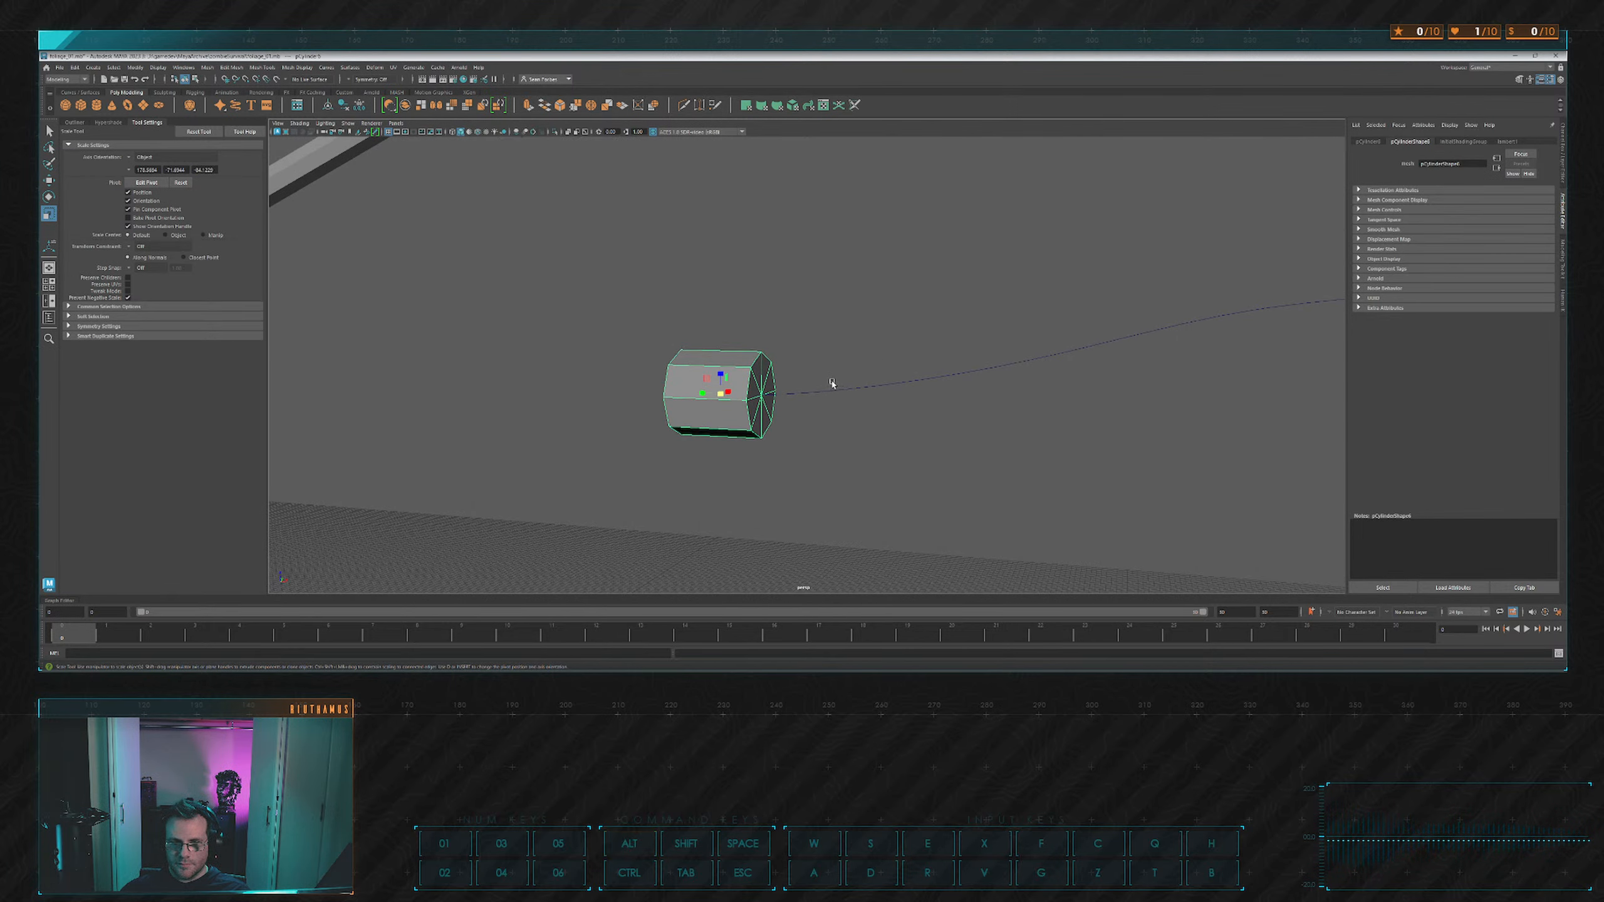
key(w)
drag(716, 393, 699, 390)
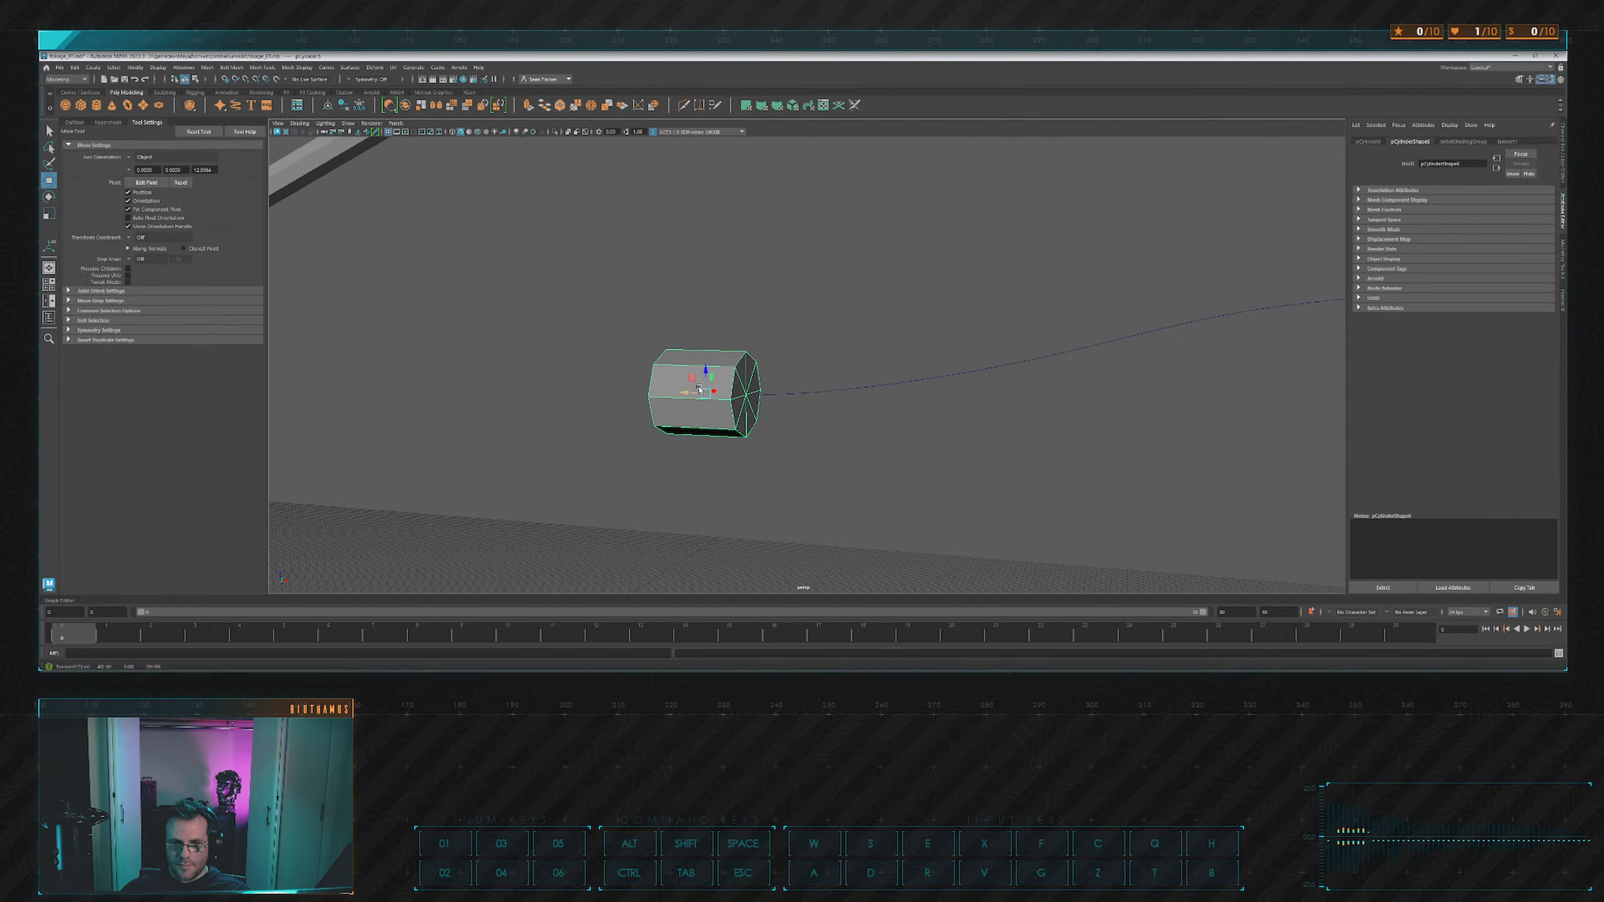
Select only the outer cylinder's end faces that point toward its rising curve, together with the curve.
click(836, 373)
alt+drag(837, 374, 718, 397)
double_click(478, 376)
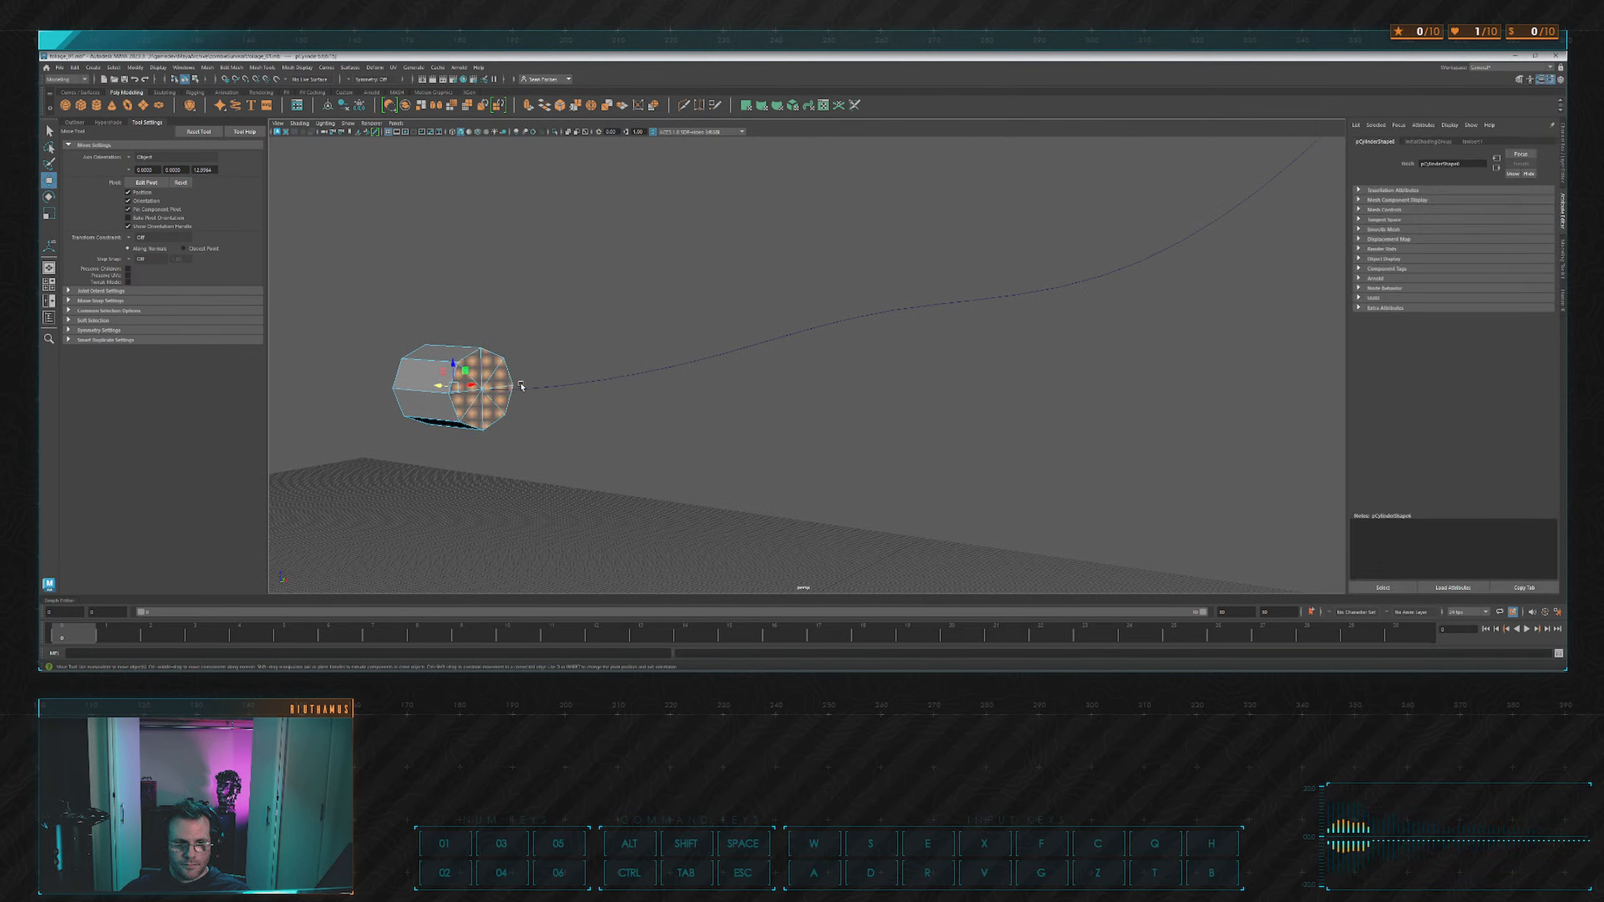
ctrl+drag(423, 461, 442, 464)
shift+click(622, 374)
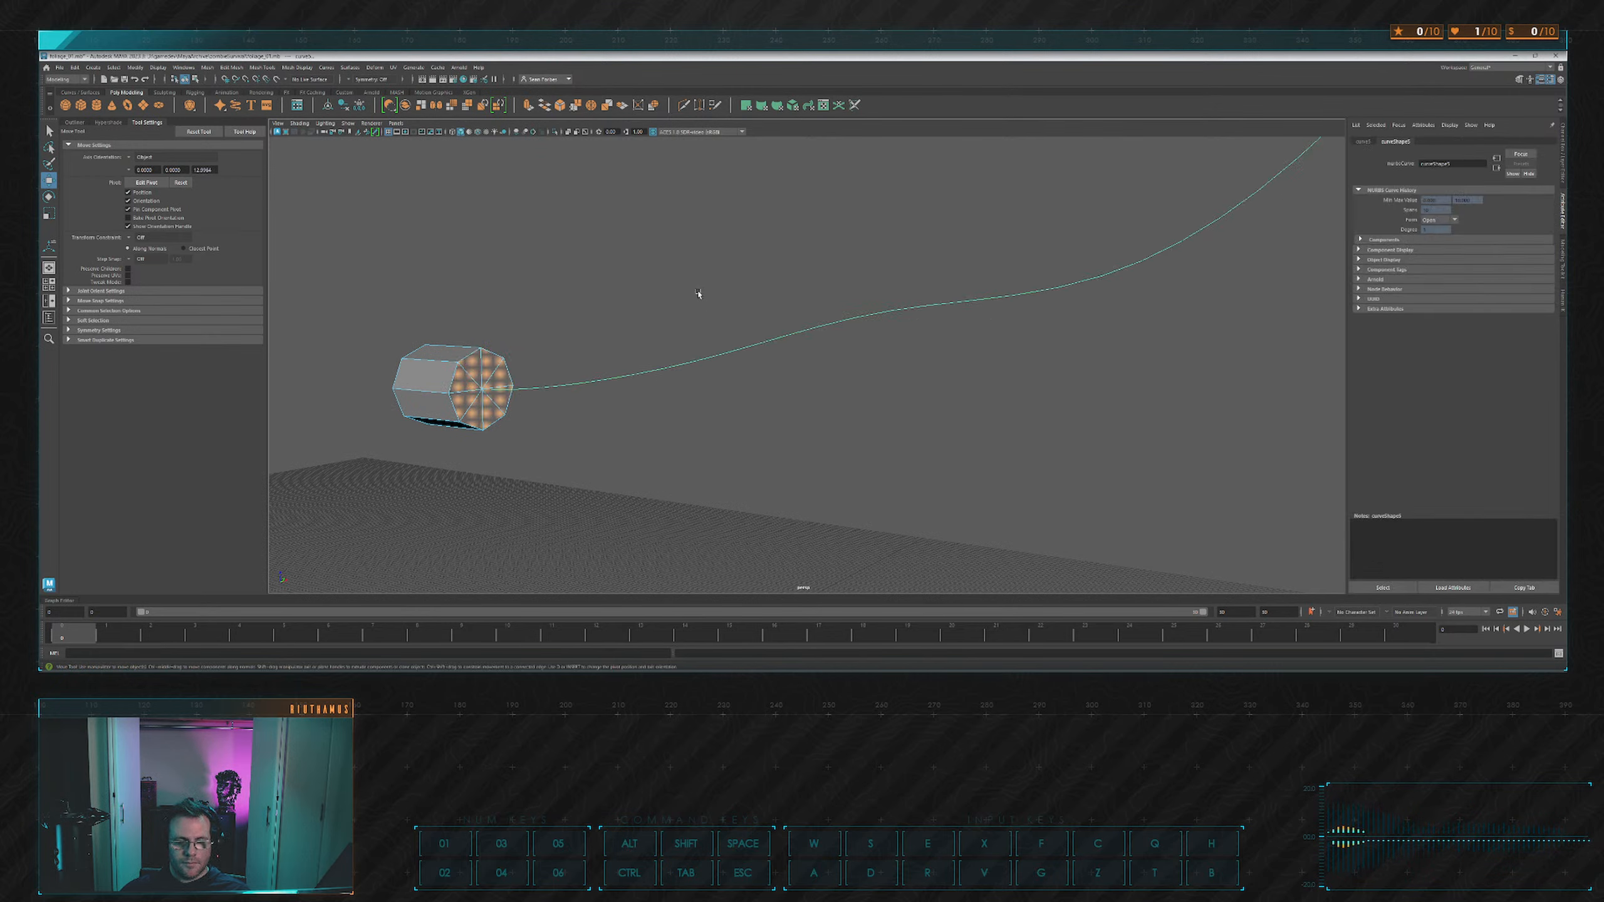
click(529, 105)
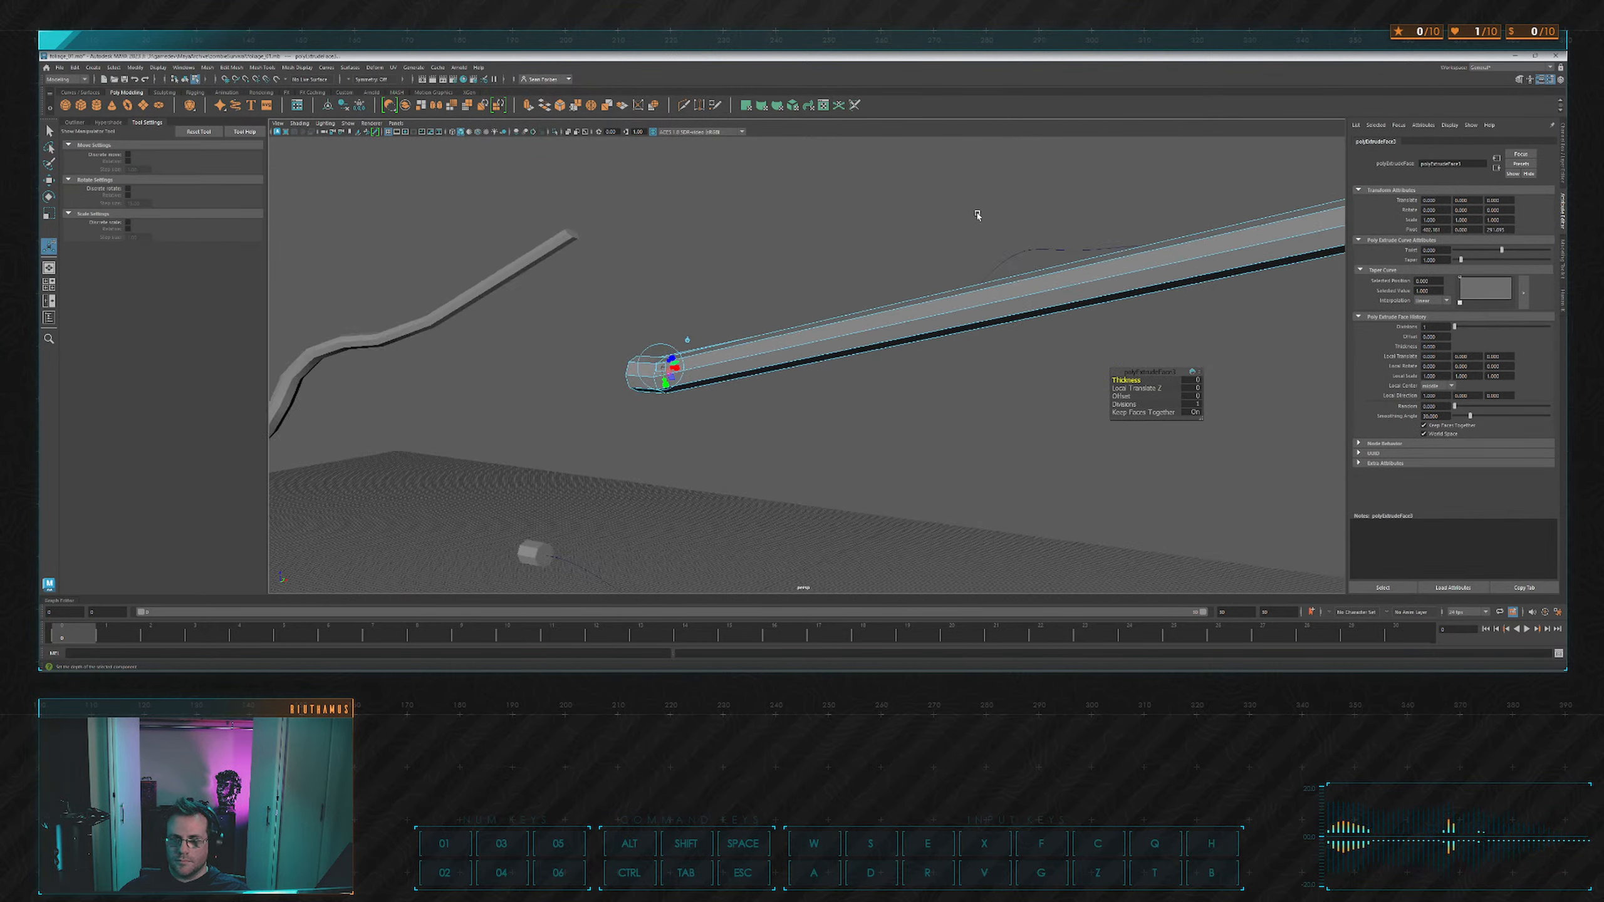
drag(1122, 396, 1136, 396)
alt+drag(1175, 321, 731, 374)
key(ctrl+z)
key(ctrl+z)
Examine the outer cylinder's selected end faces and the full course of its branch curve from several angles.
alt+drag(731, 375, 905, 341)
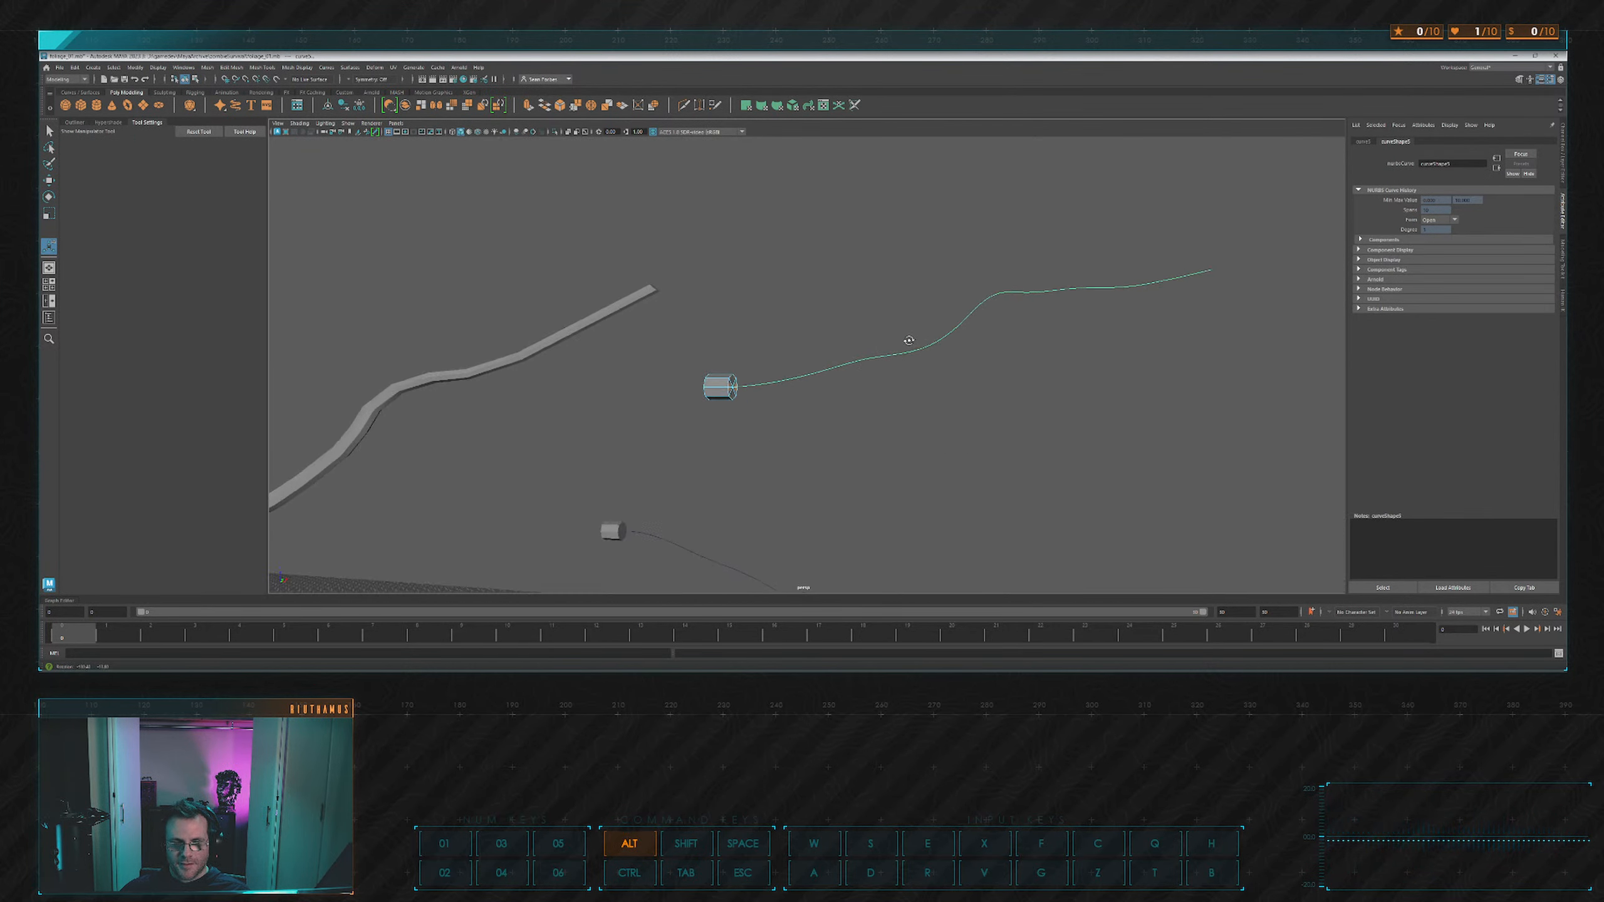
alt+middle_drag(905, 341, 826, 347)
scroll(683, 383, up, 4)
key(w)
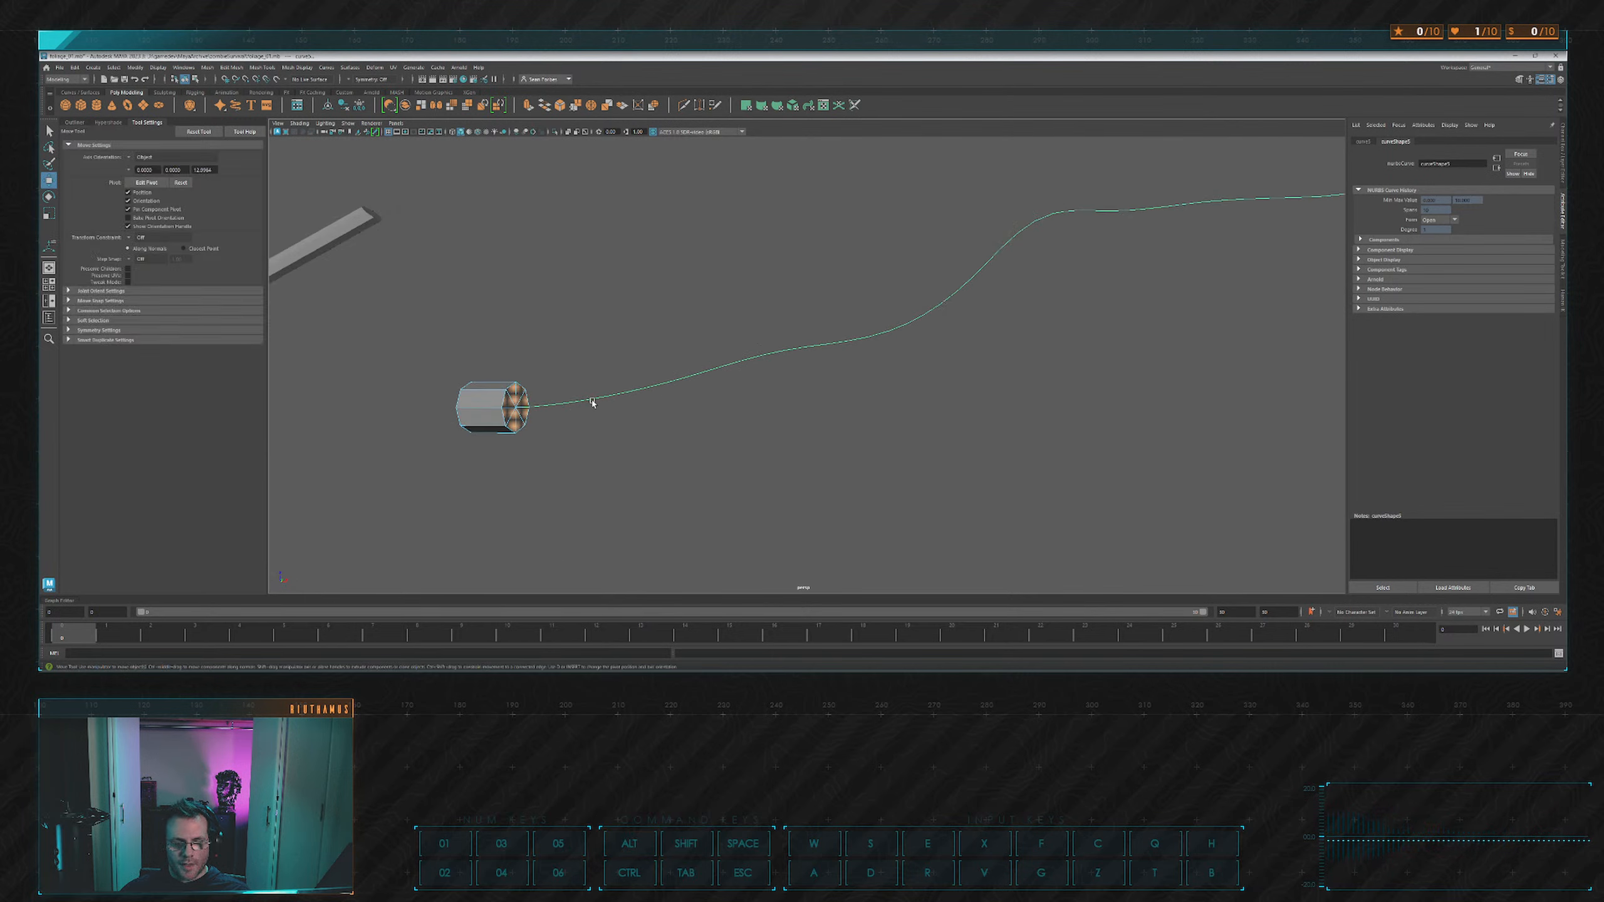
scroll(594, 402, down, 3)
scroll(698, 377, up, 3)
alt+middle_drag(749, 274, 655, 308)
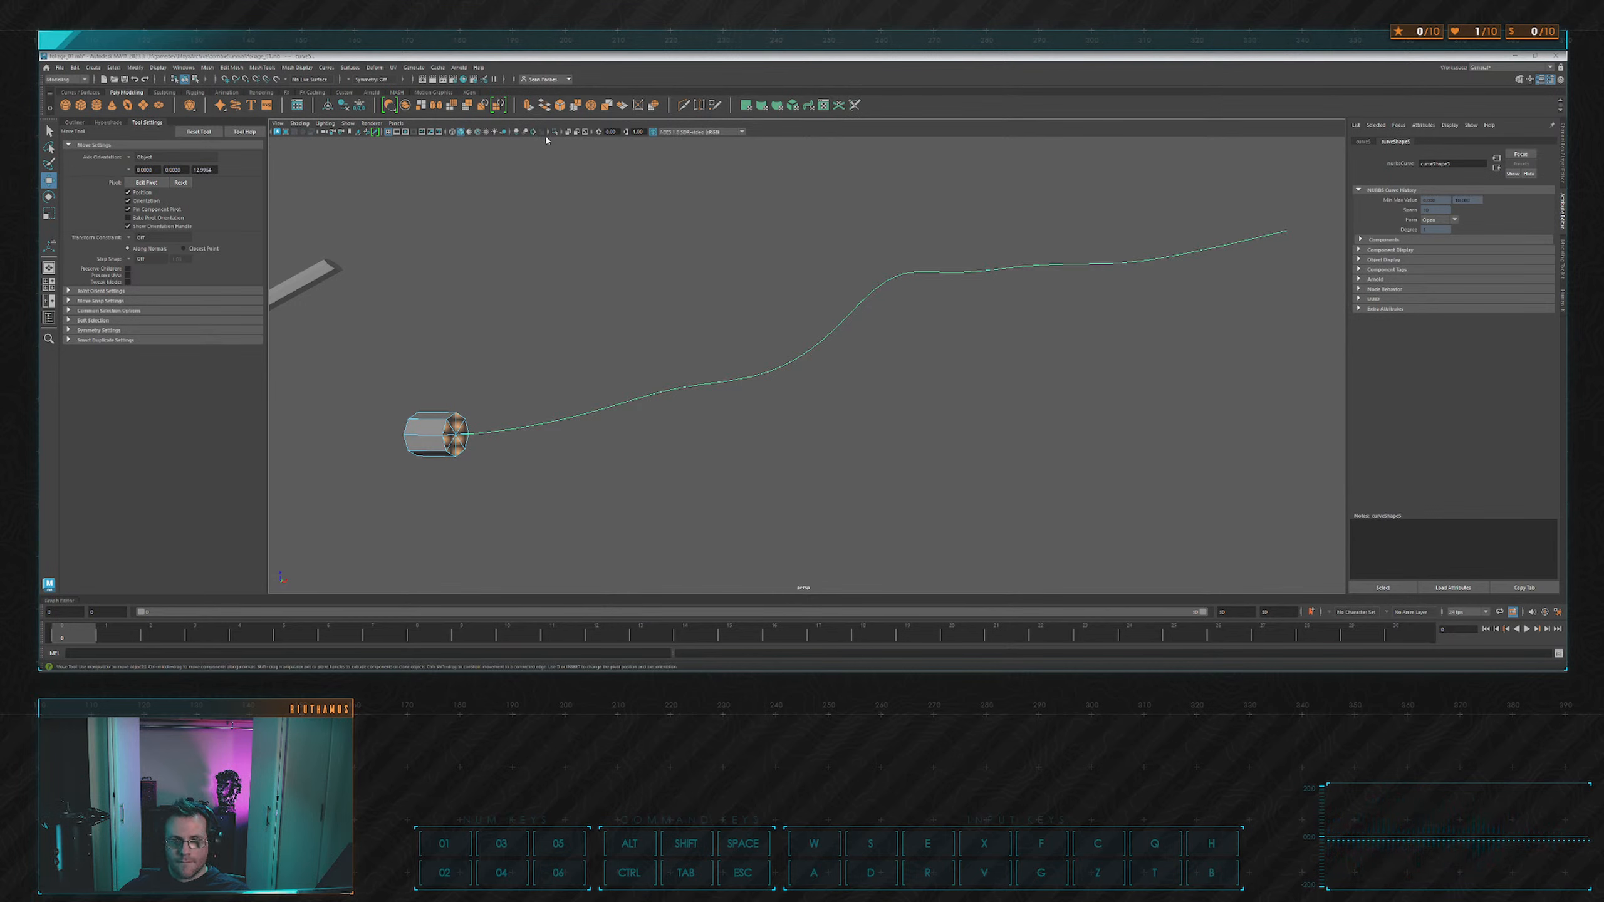
scroll(622, 375, down, 2)
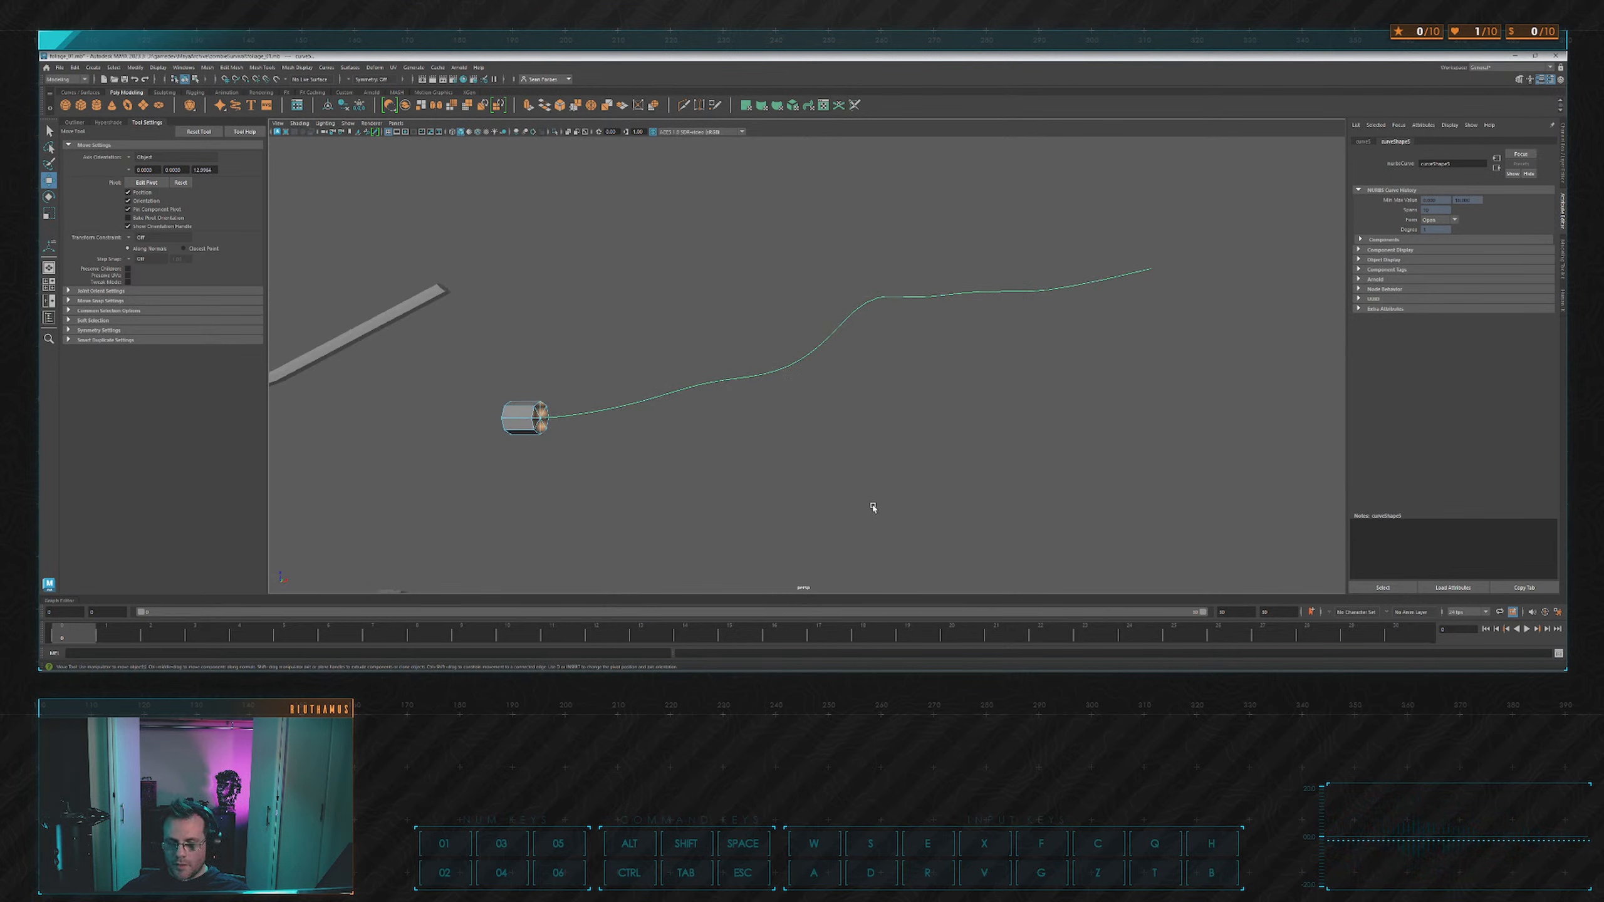
scroll(874, 509, up, 1)
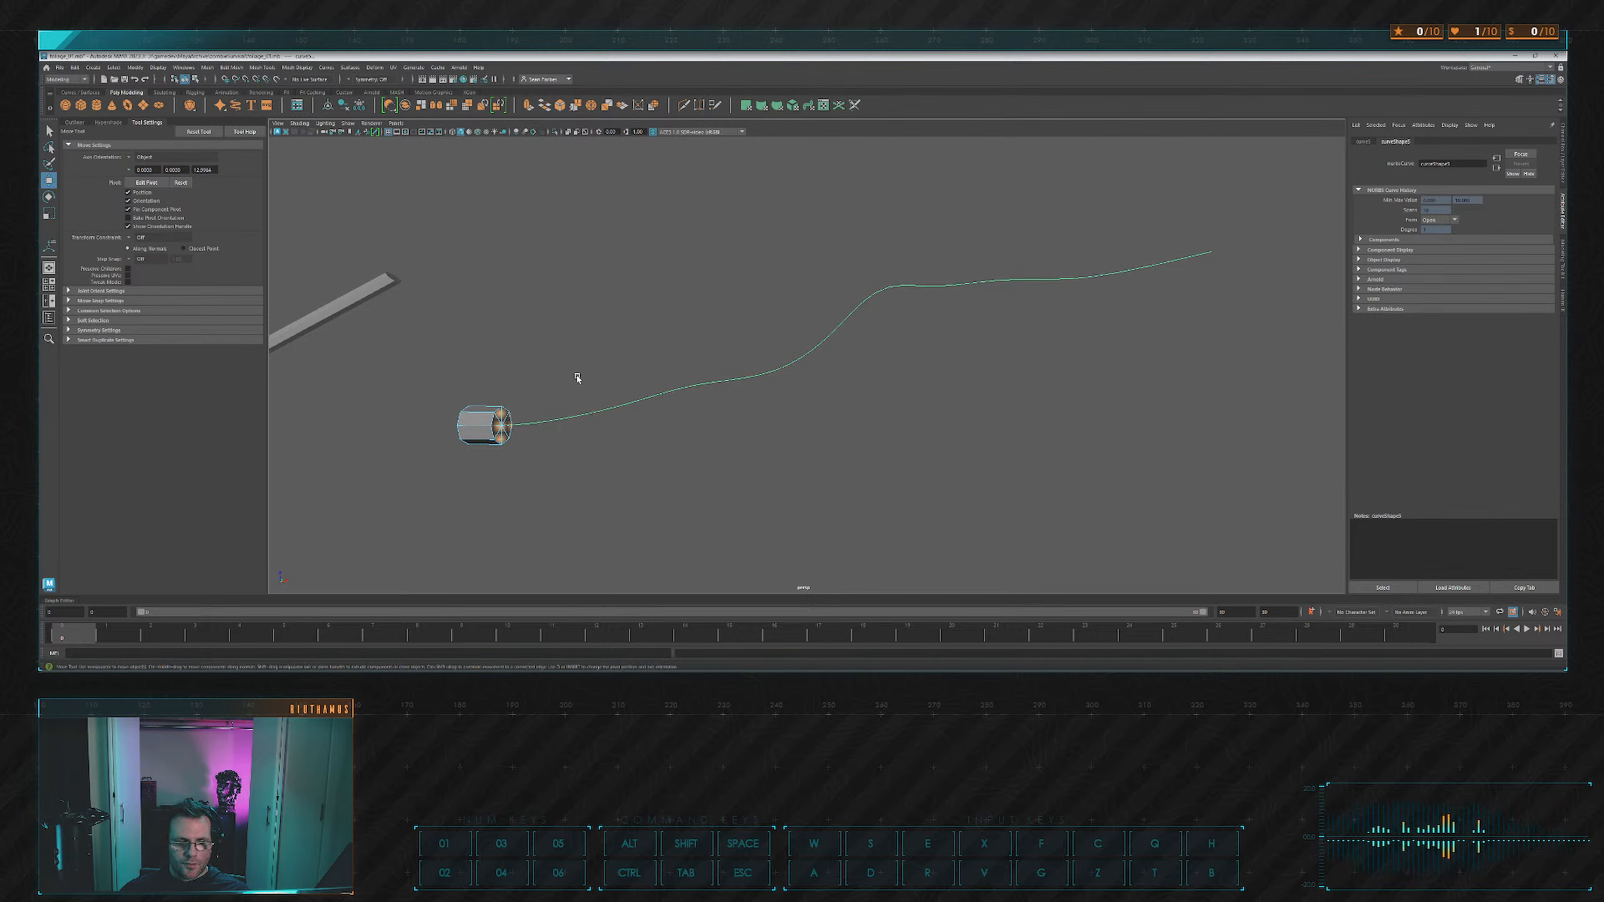
alt+drag(576, 373, 588, 248)
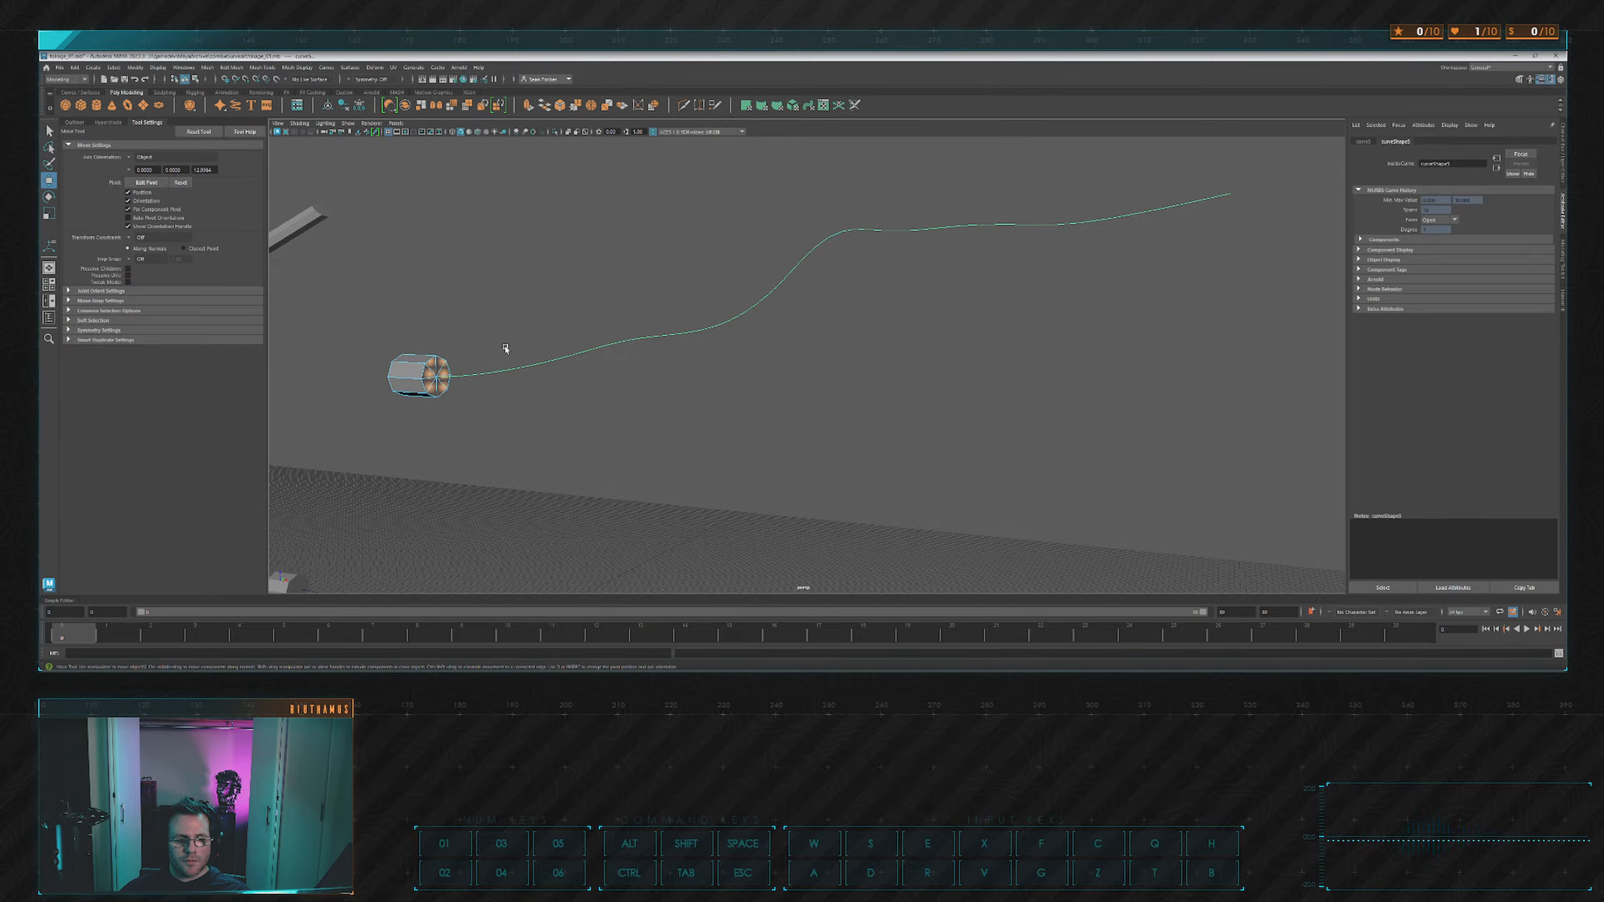
Extrude the end faces along the outer rising curve with 10 divisions and an offset that tapers the branch.
click(530, 106)
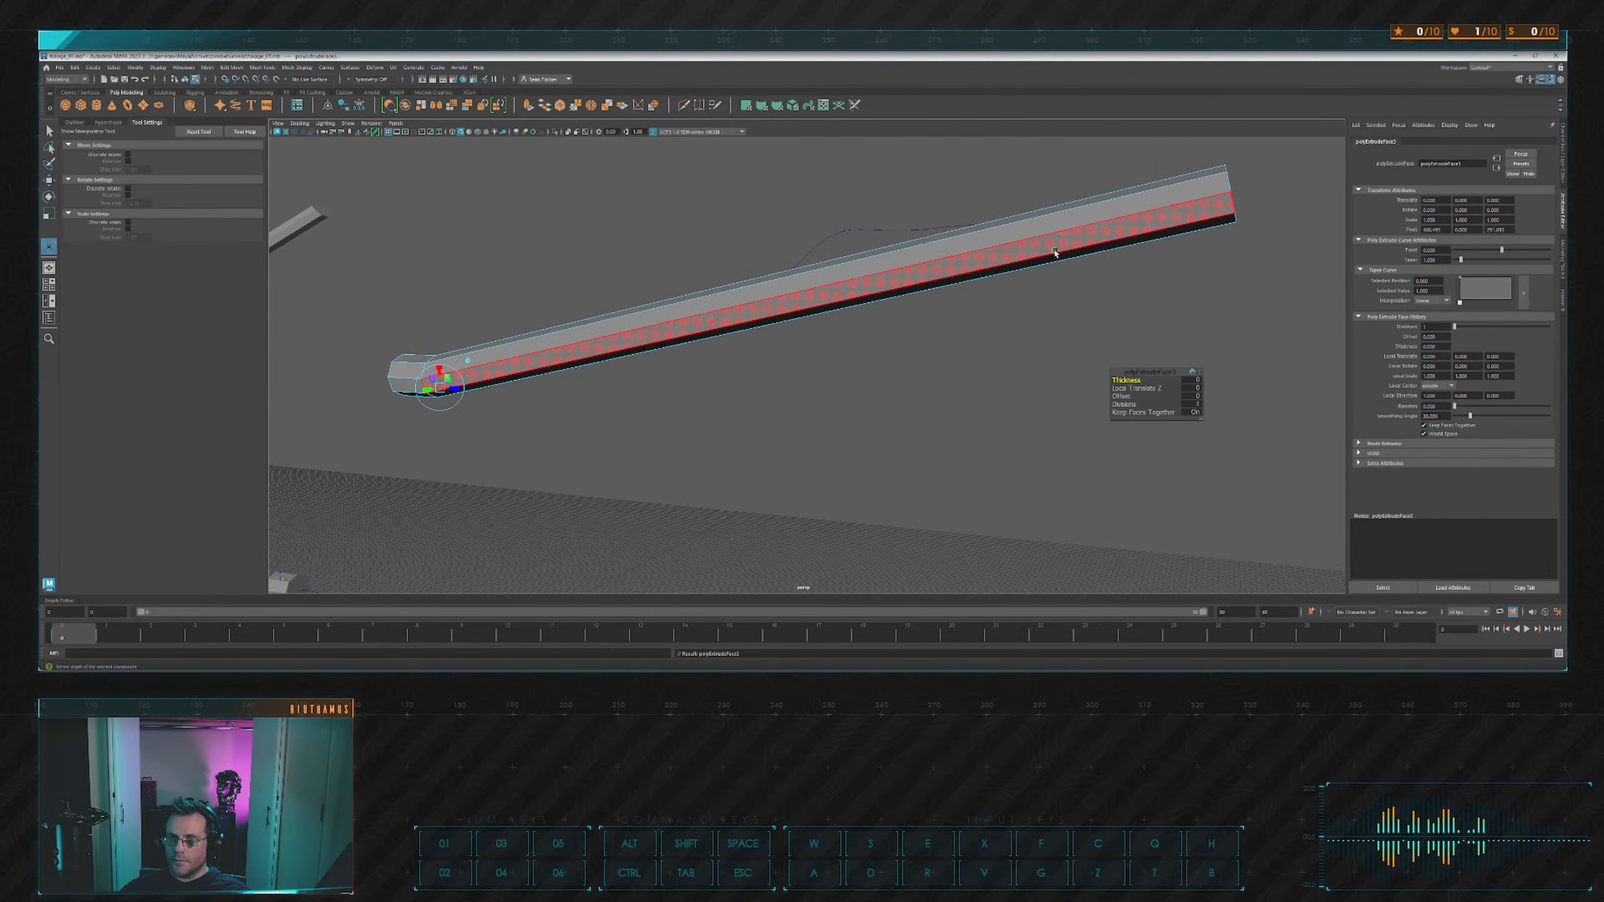
alt+drag(1056, 258, 1140, 397)
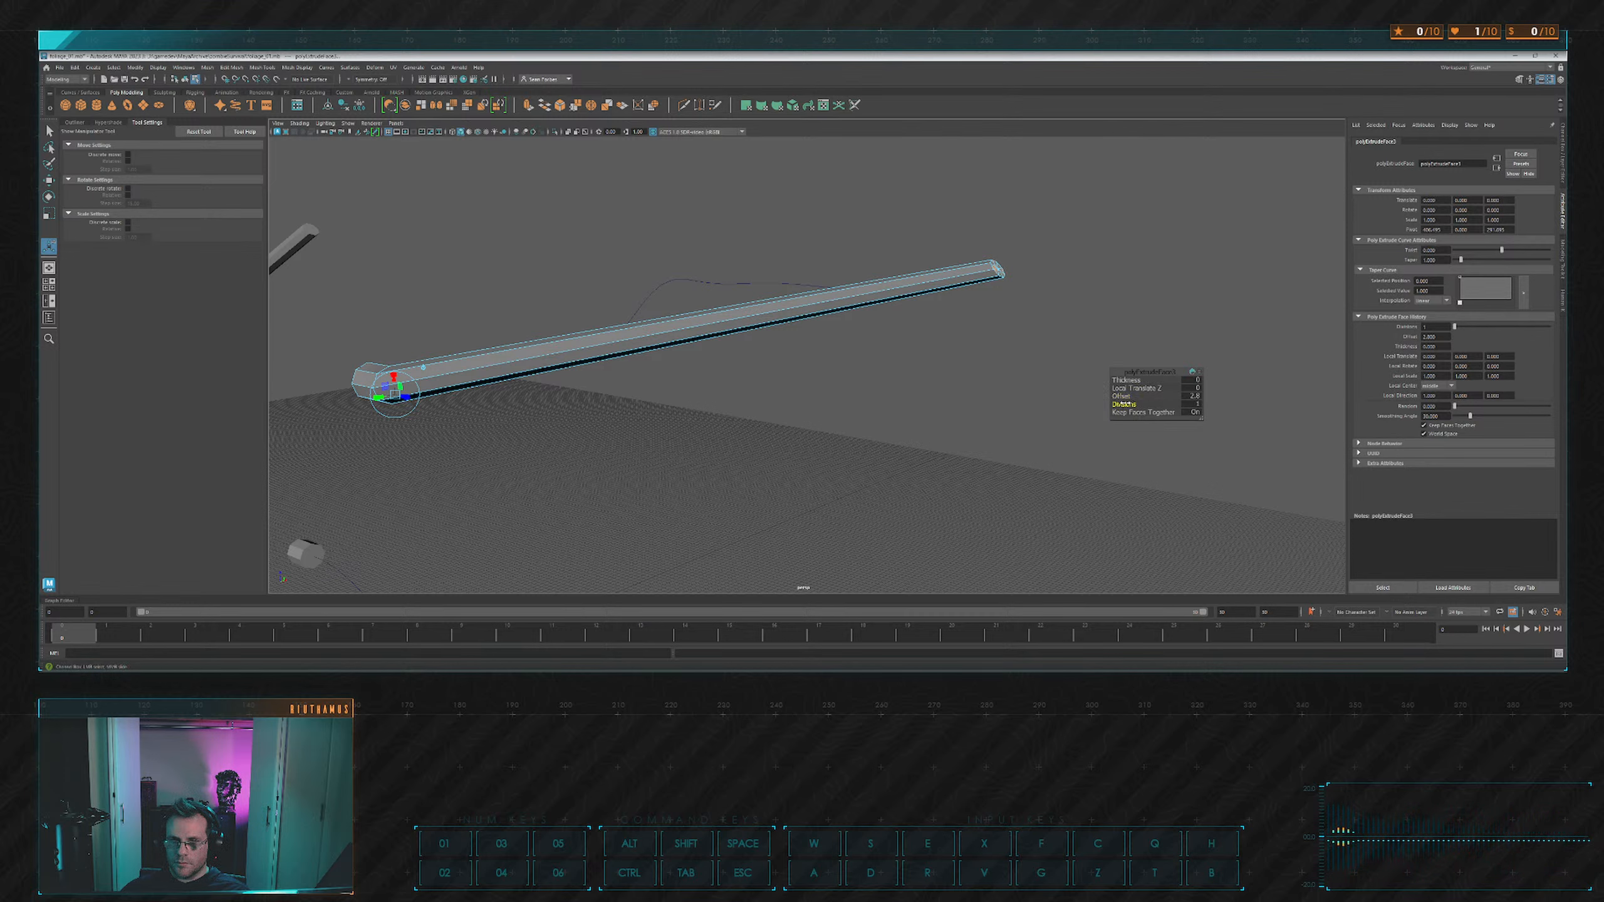
drag(1113, 404, 1170, 392)
alt+drag(881, 355, 953, 334)
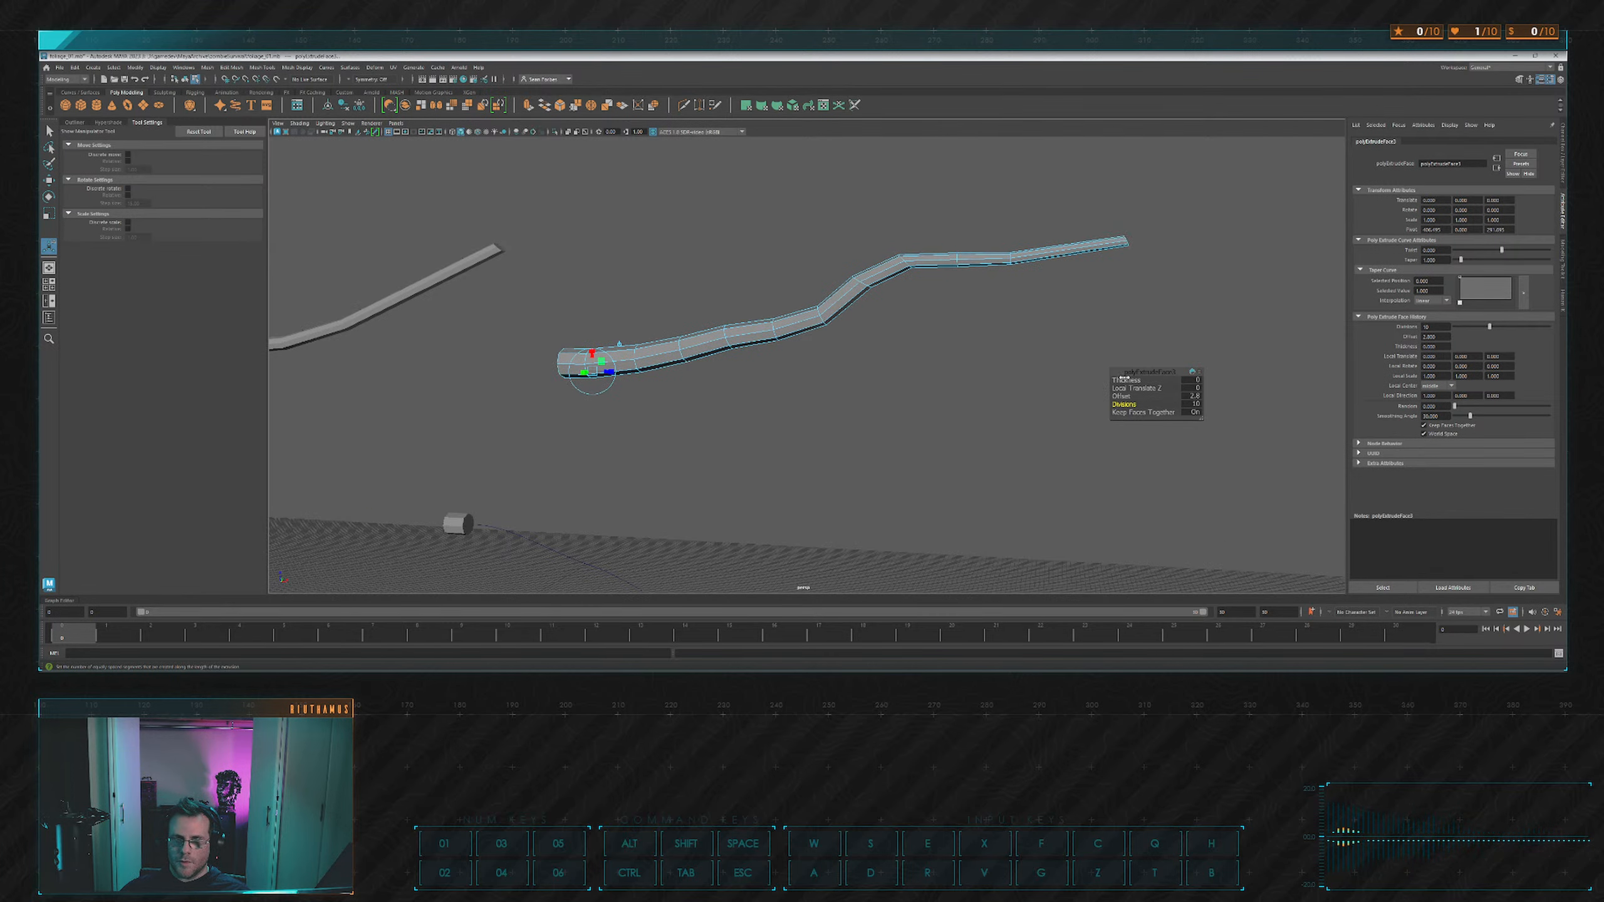
key(q)
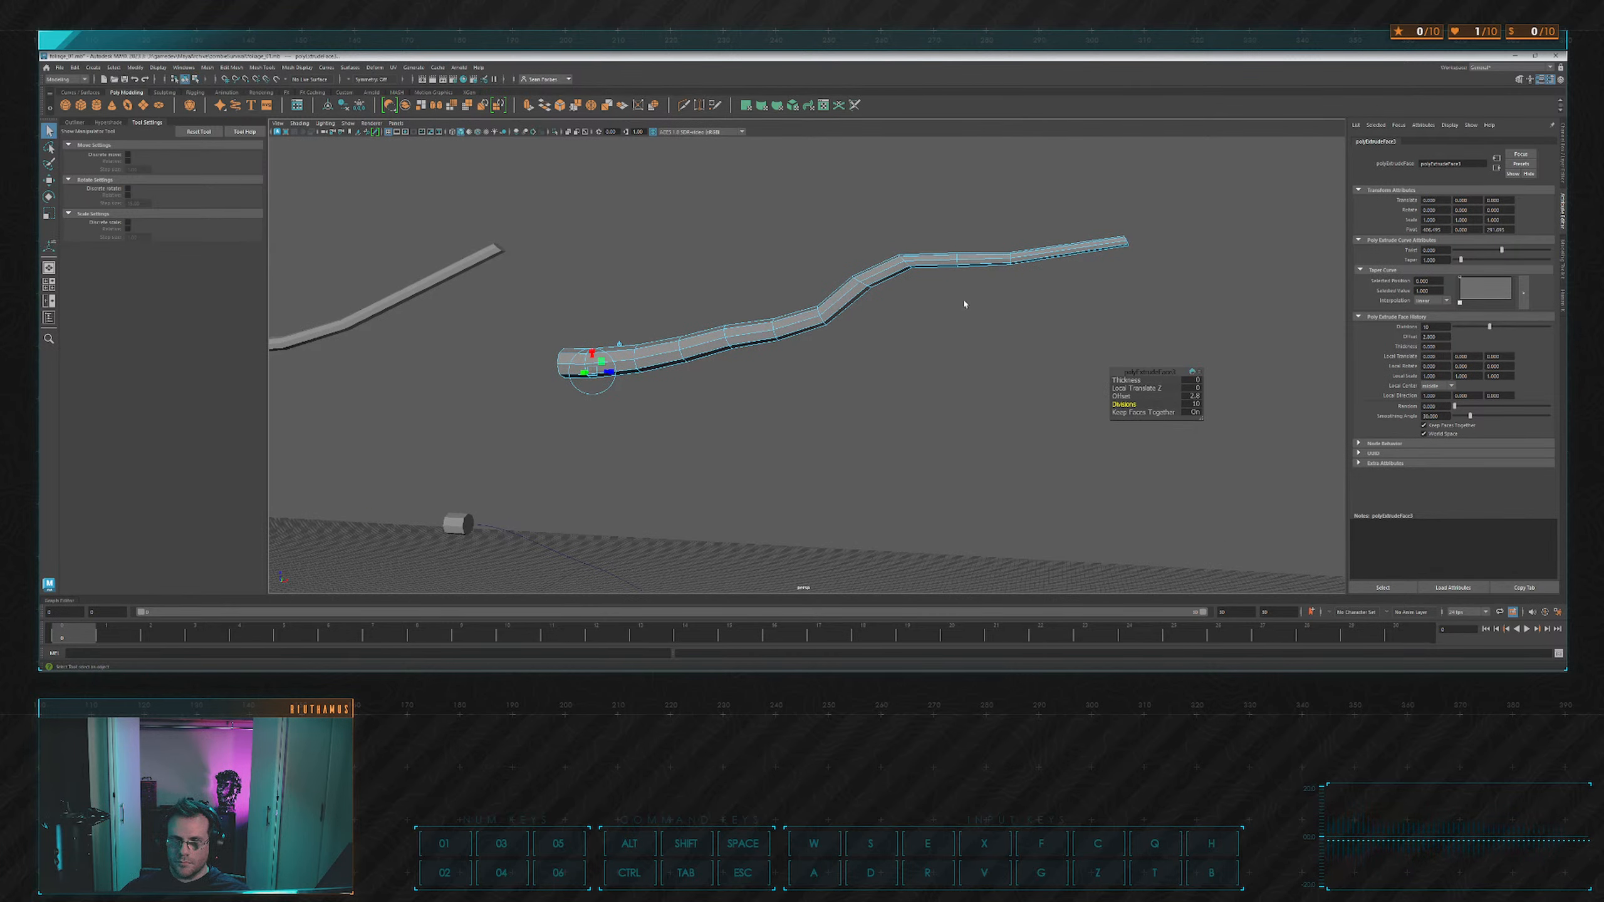
key(F8)
click(961, 306)
Inspect the three tapered branches from the opposite side and look closely at the cylinder on the short descending curve.
scroll(917, 328, down, 8)
alt+drag(935, 322, 815, 341)
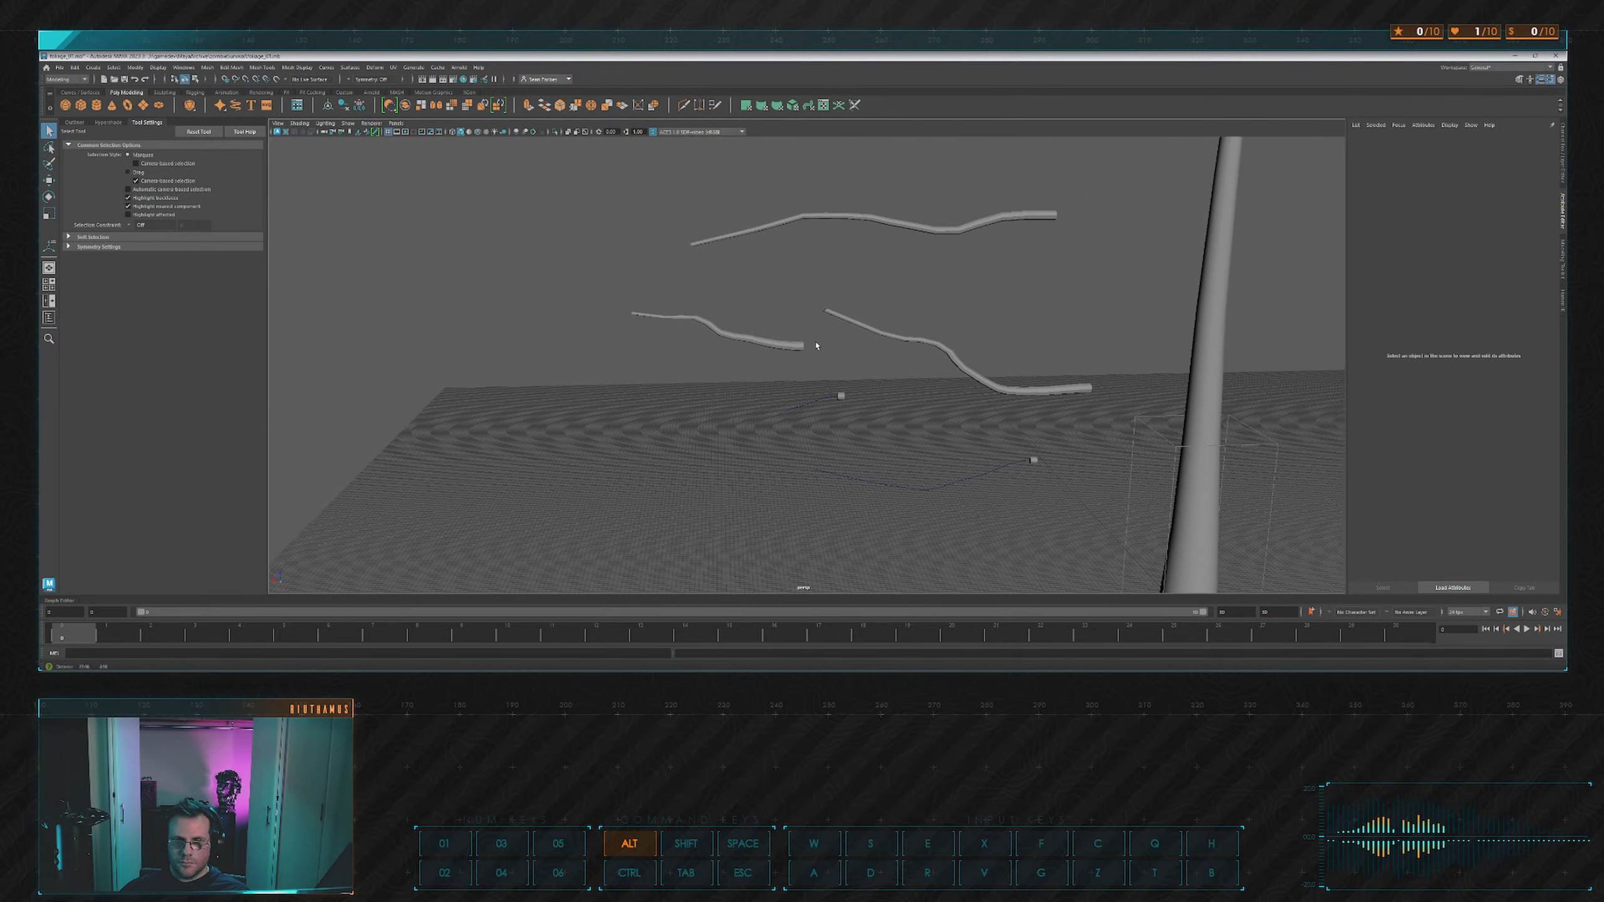
scroll(905, 348, up, 5)
alt+middle_drag(958, 332, 869, 360)
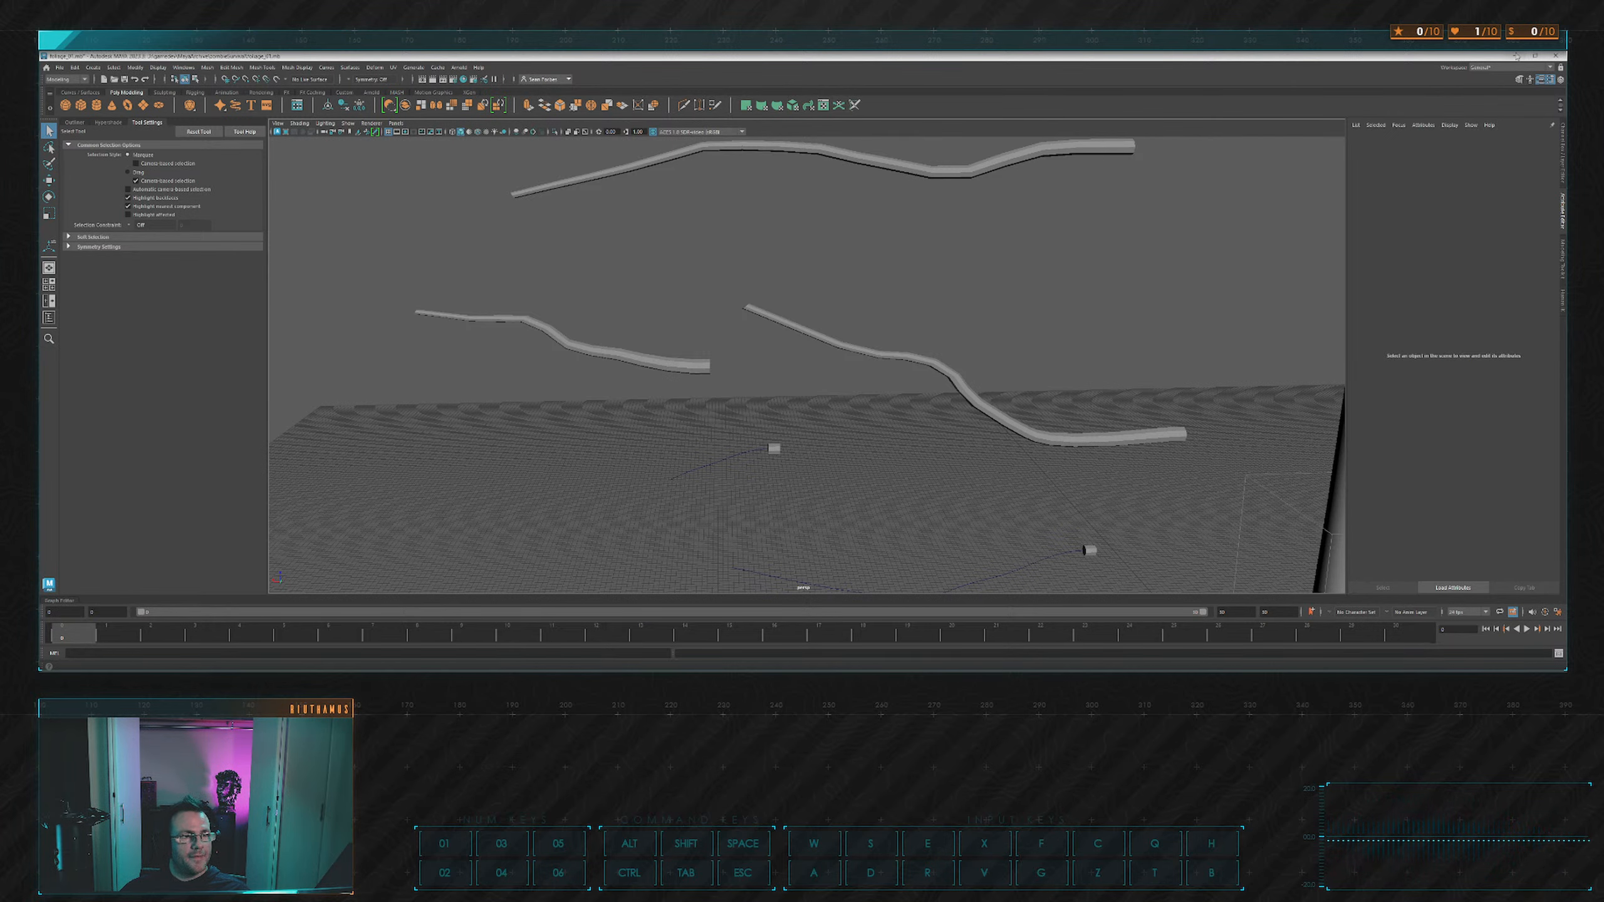
alt+drag(917, 318, 924, 291)
scroll(773, 341, up, 6)
alt+drag(773, 341, 716, 365)
scroll(678, 354, down, 6)
scroll(827, 387, up, 3)
alt+middle_drag(716, 365, 857, 305)
scroll(857, 305, up, 5)
Select only the end faces of the short descending curve's cylinder that point toward the curve.
click(848, 345)
alt+drag(909, 317, 867, 344)
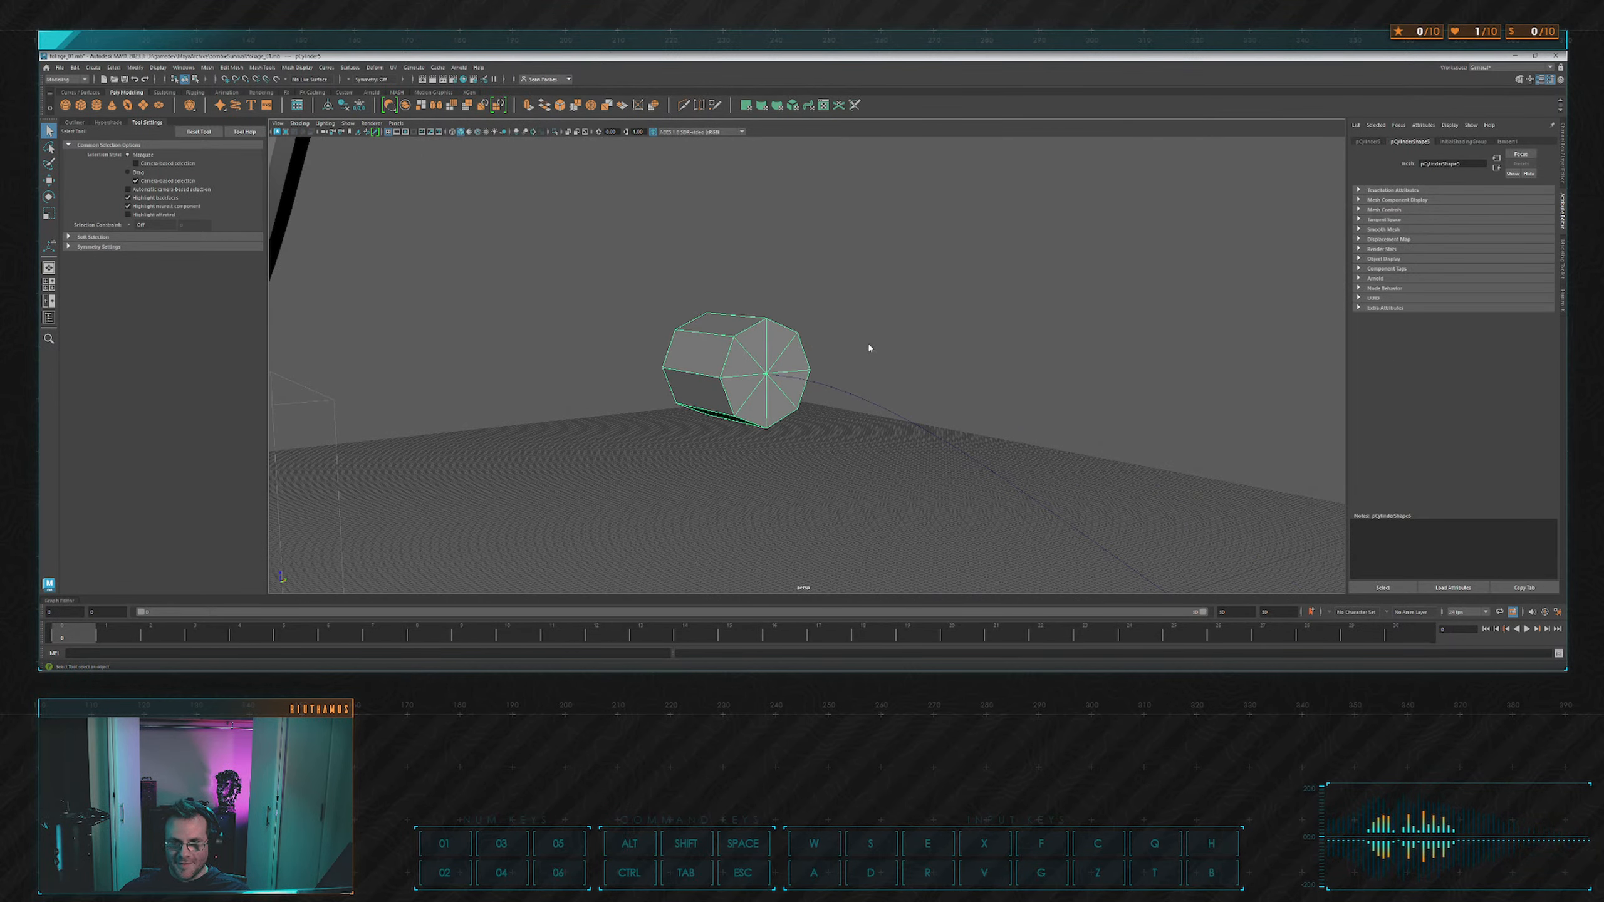
right_drag(766, 334, 766, 360)
drag(751, 355, 784, 387)
ctrl+drag(642, 283, 716, 465)
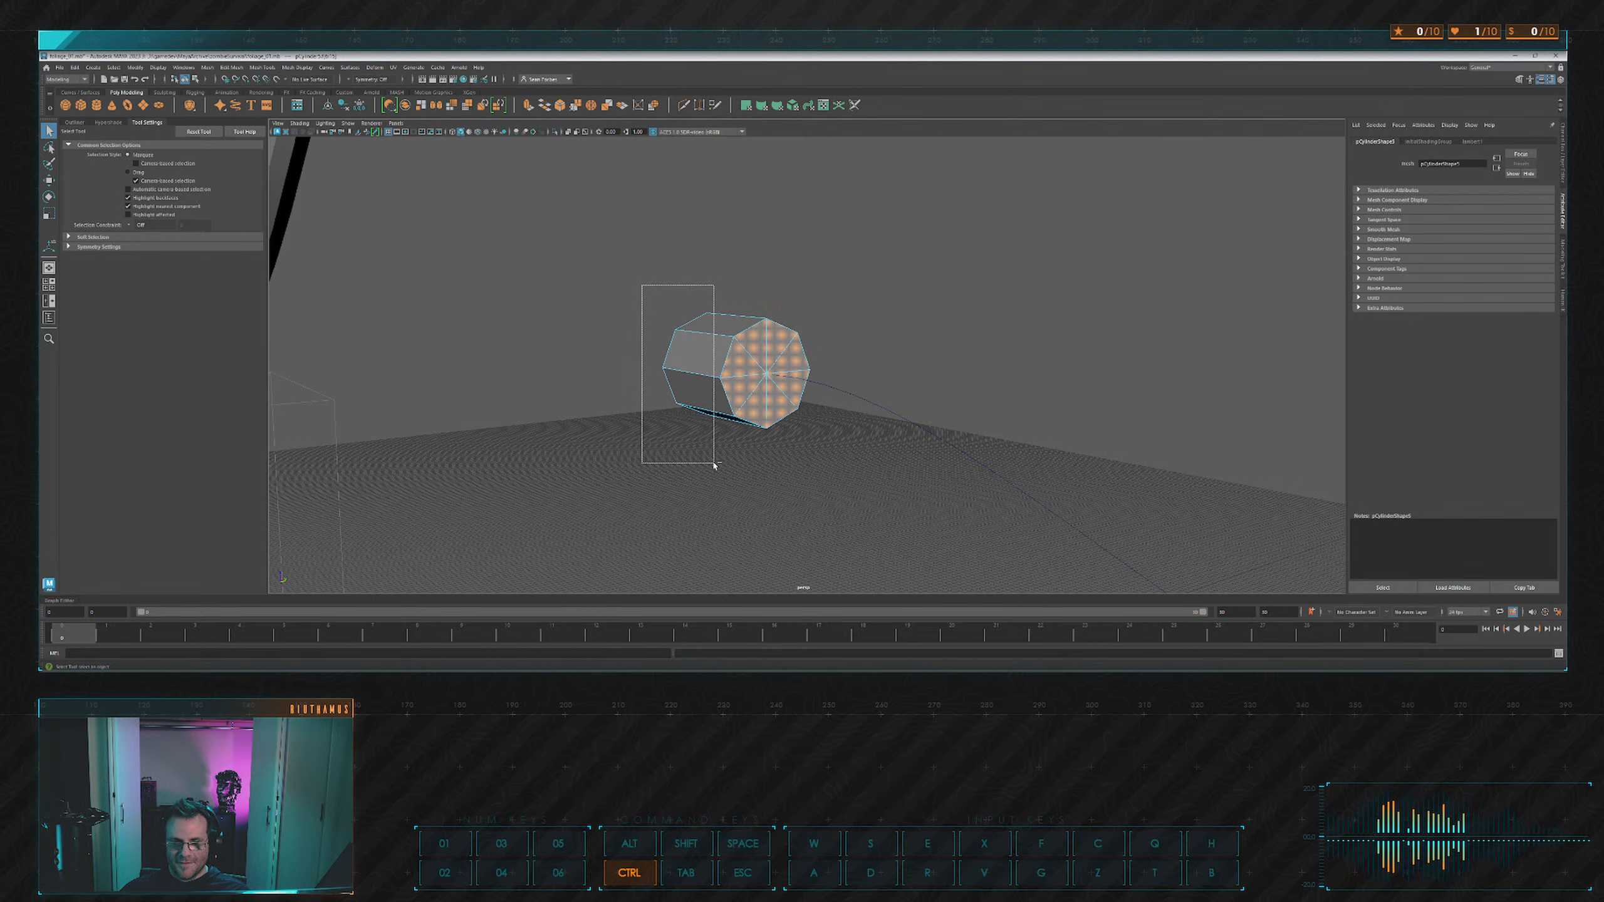
Scale up the whole cylinder on the short descending curve and pull it back slightly toward the trunk.
alt+drag(777, 404, 879, 392)
right_drag(1059, 354, 1092, 322)
key(r)
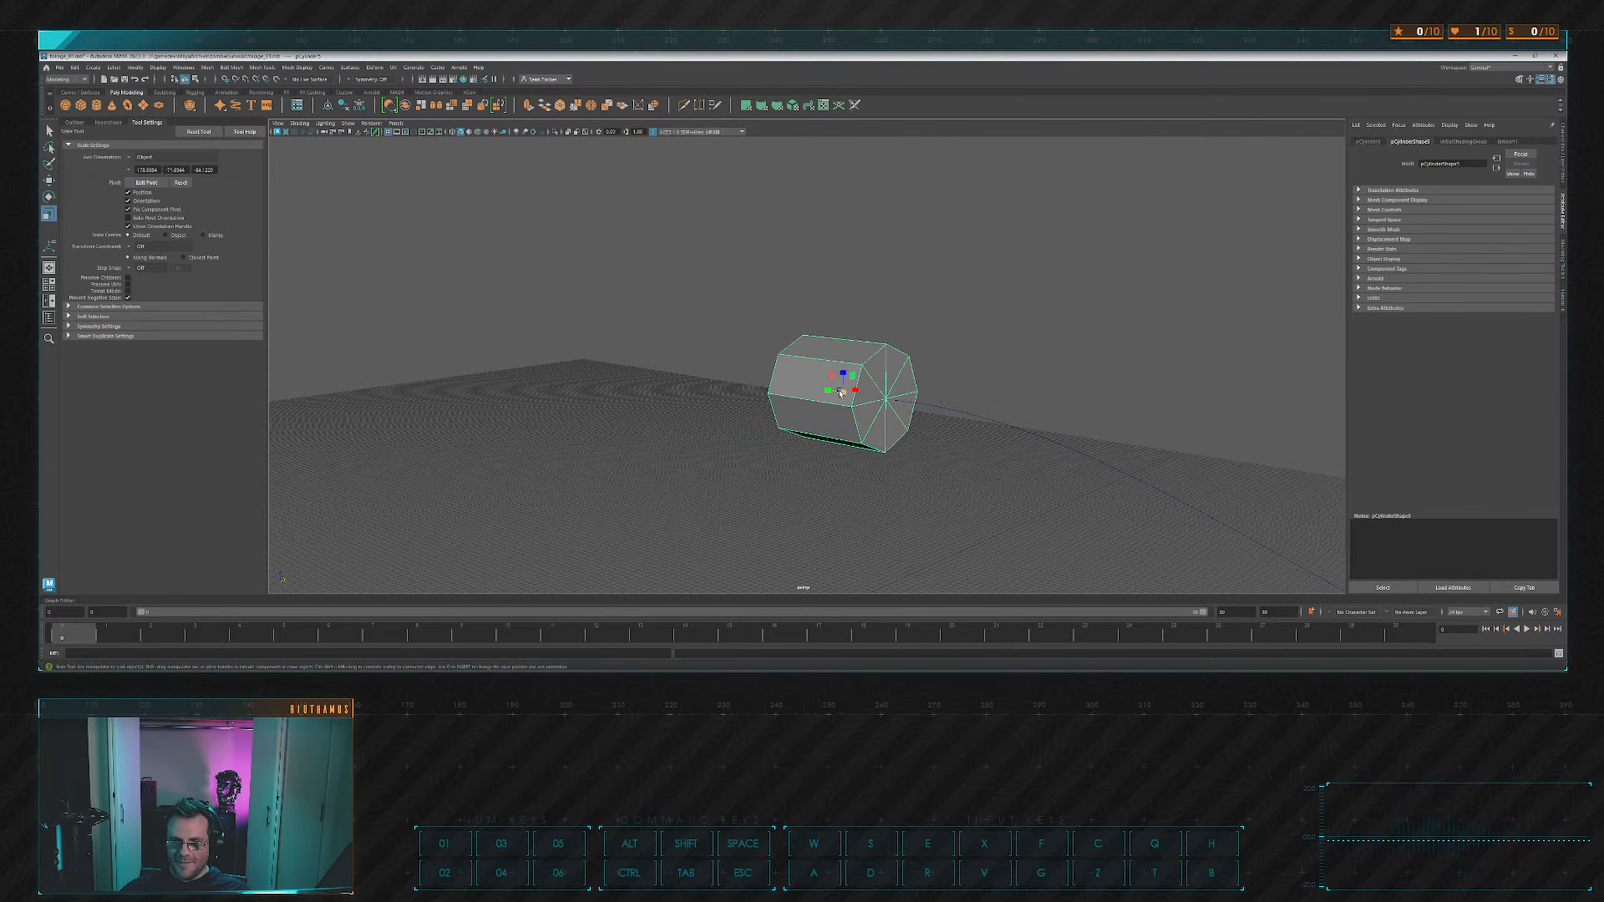
drag(842, 392, 810, 386)
key(w)
click(992, 350)
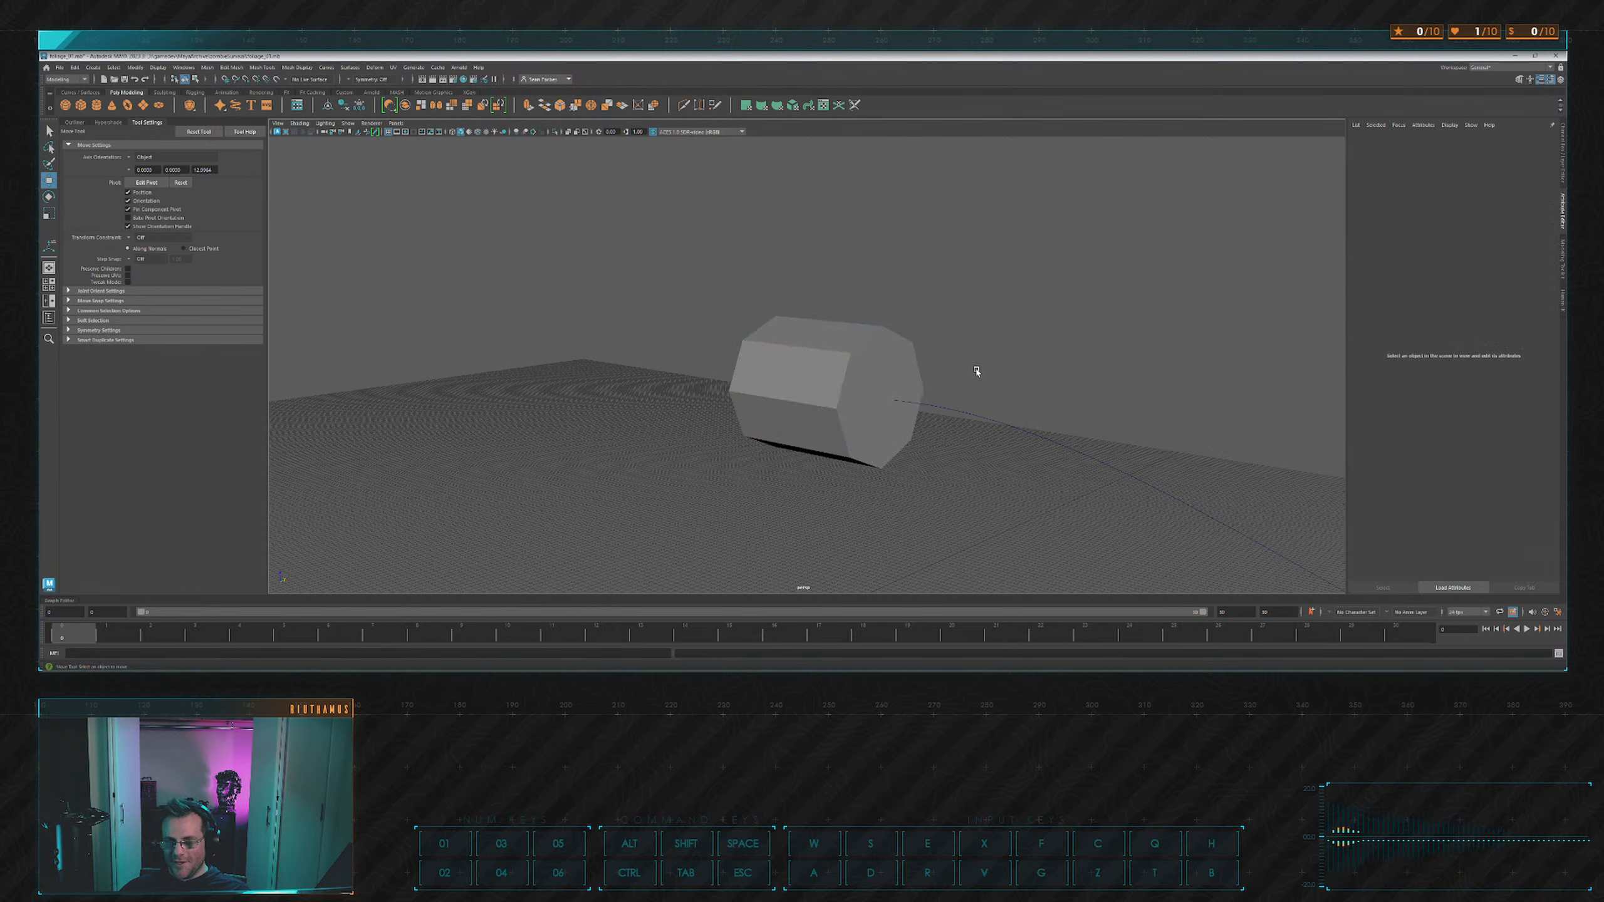
key(ctrl+z)
Return to the enlarged cylinder's selected end faces and add the short descending curve to the selection.
right_drag(1006, 358, 1001, 401)
scroll(1017, 380, down, 2)
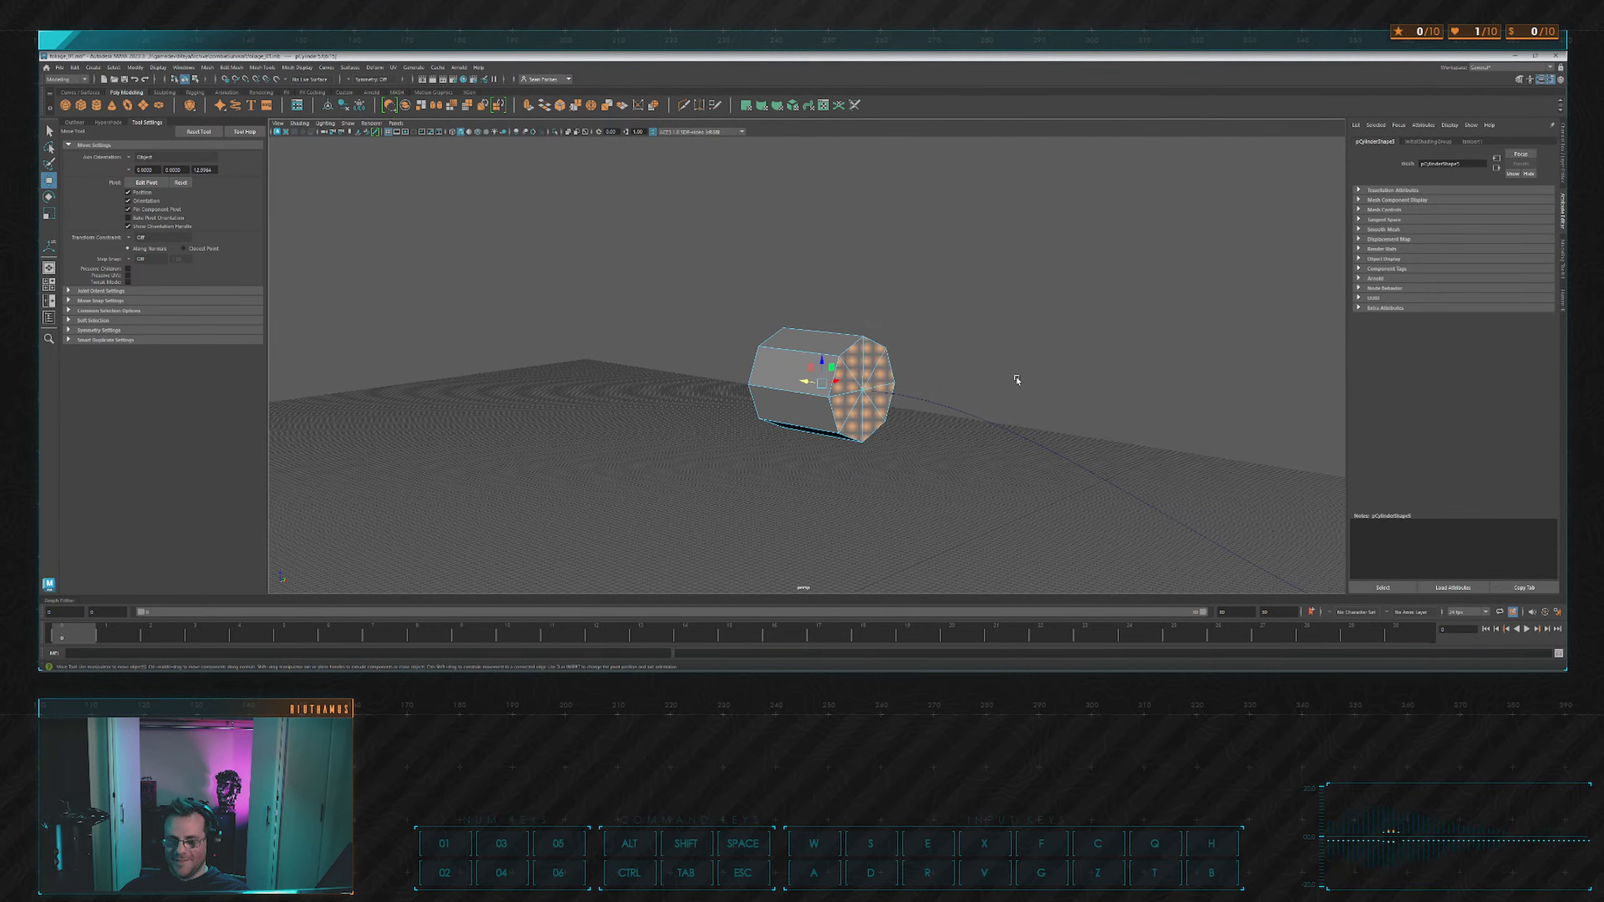
alt+drag(1017, 379, 730, 265)
alt+drag(544, 416, 678, 405)
shift+click(922, 466)
Extrude the selected end faces along the short descending curve with 4 divisions and an offset that tapers the branch.
scroll(991, 438, down, 5)
alt+middle_drag(973, 365, 859, 324)
alt+drag(858, 324, 882, 298)
click(545, 105)
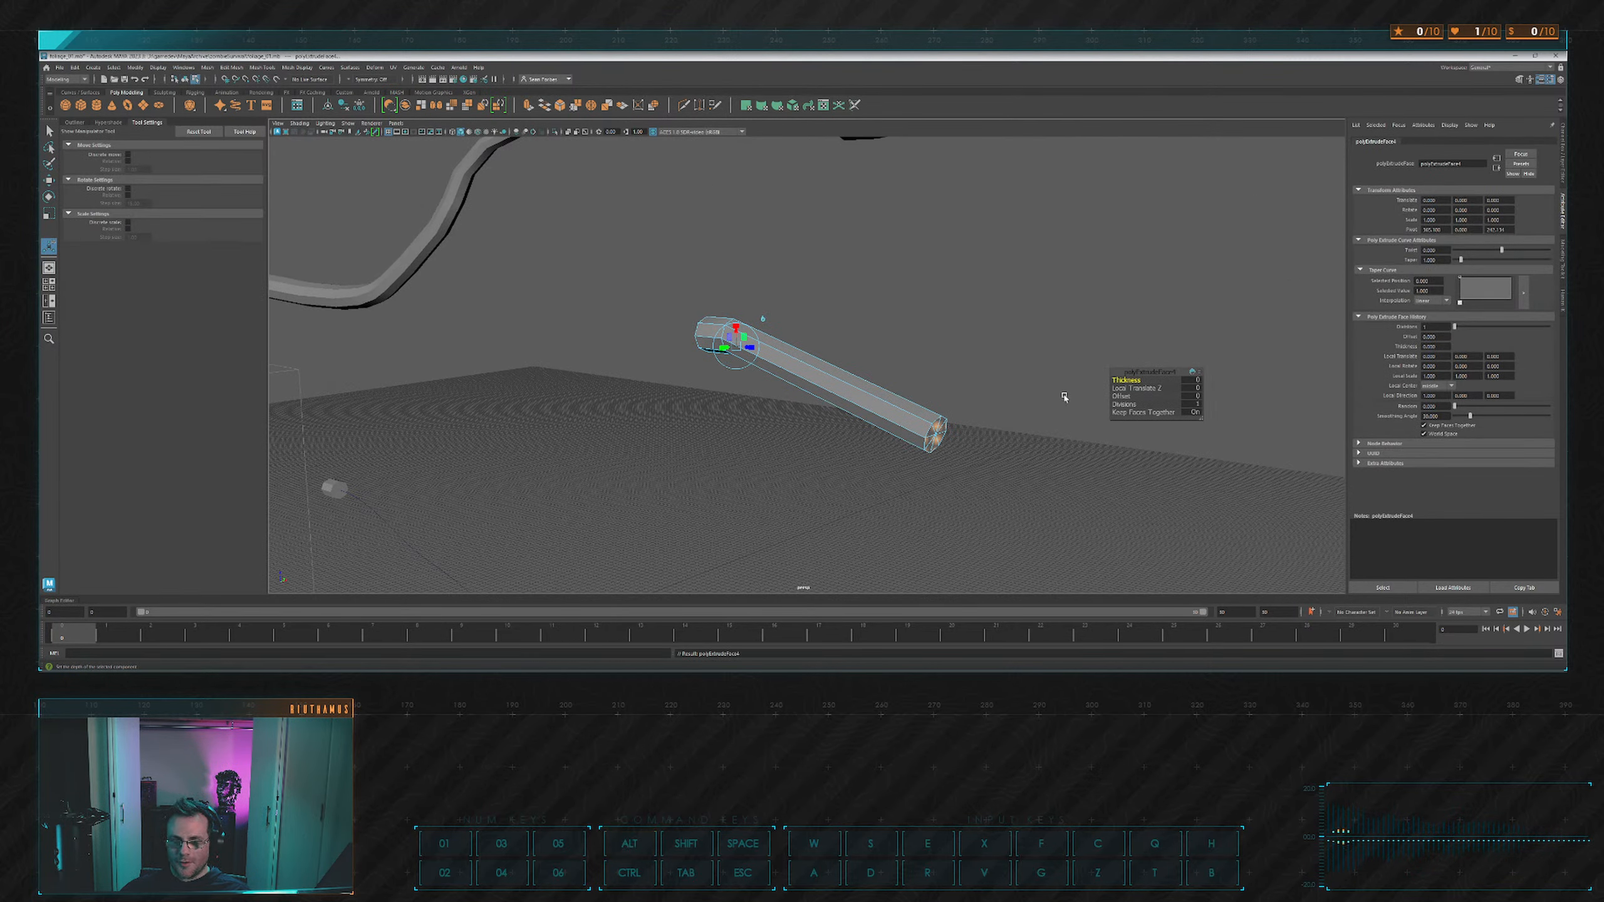
scroll(1000, 309, up, 3)
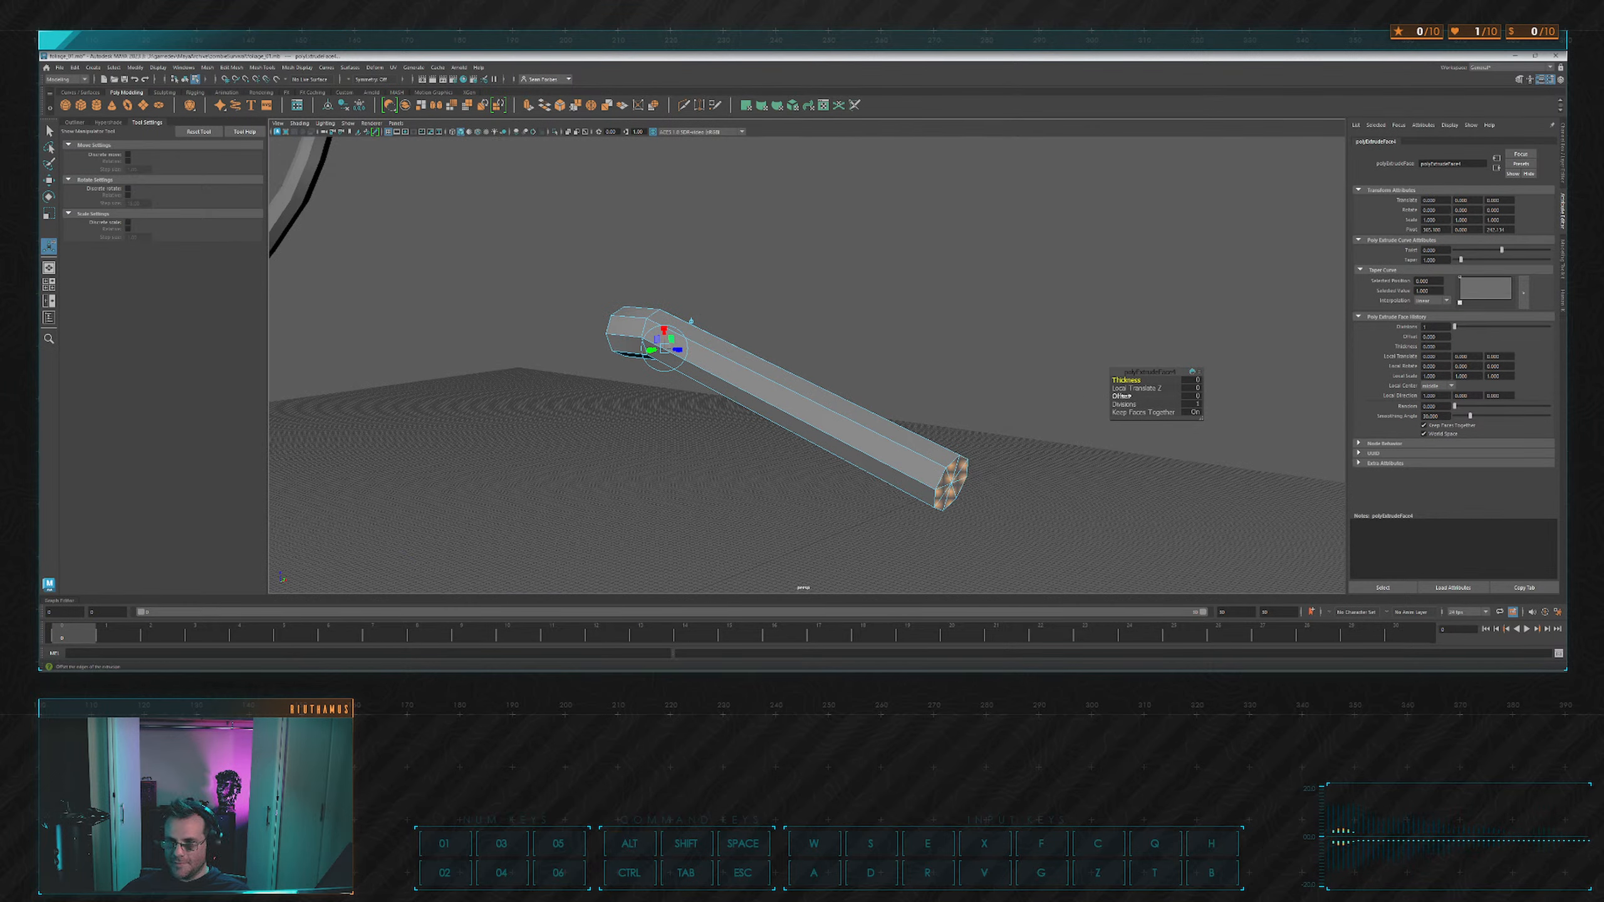
drag(1128, 396, 1144, 404)
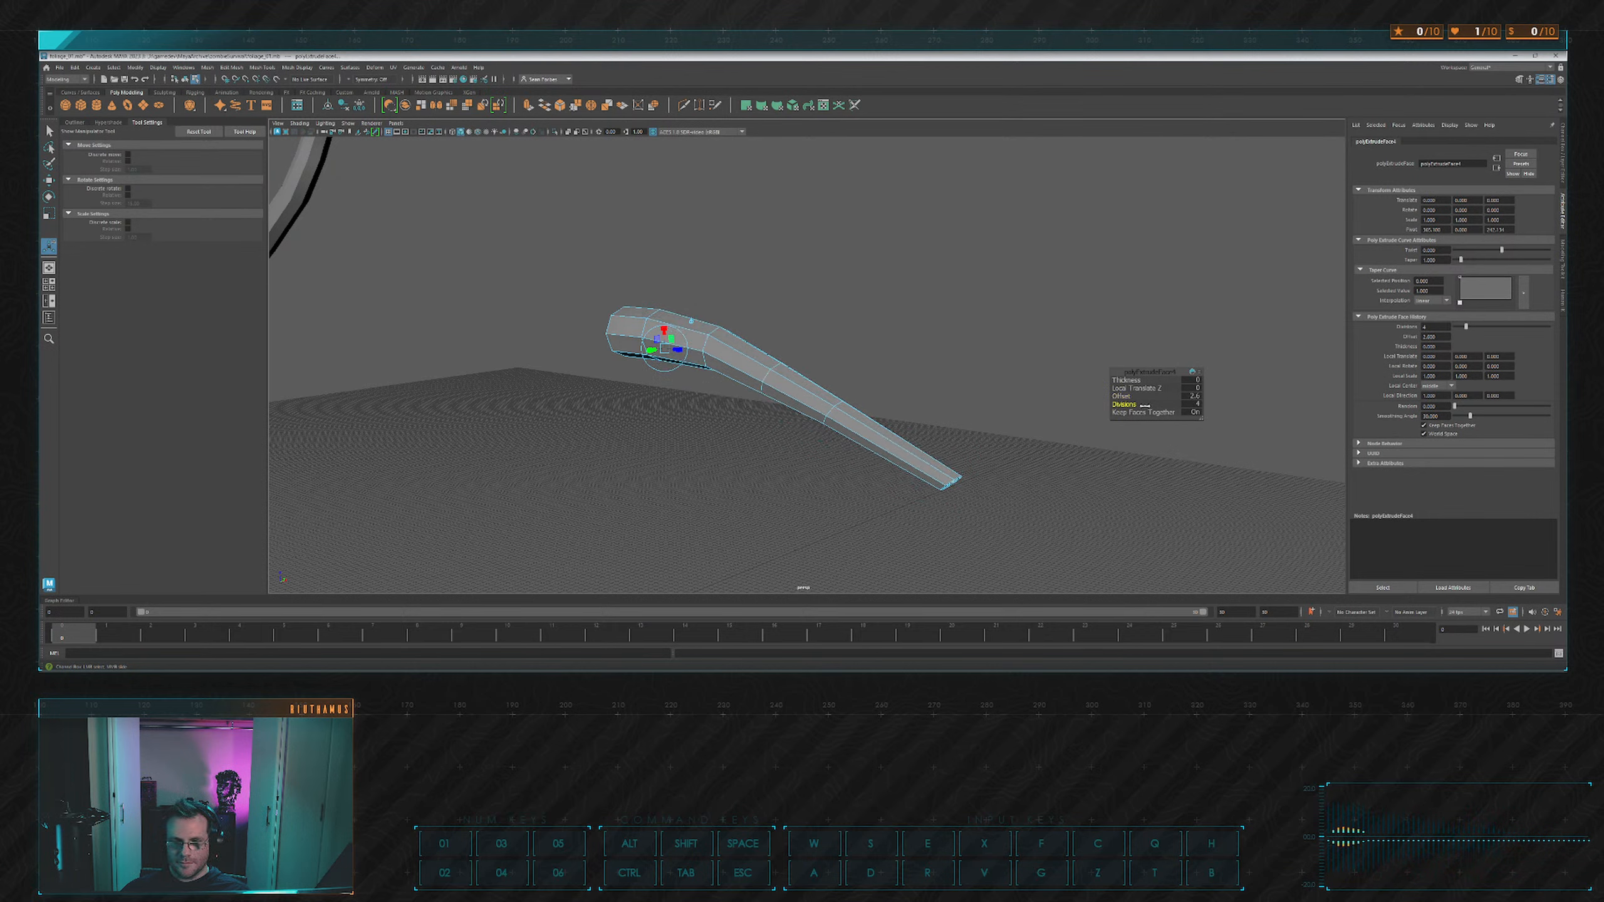
alt+drag(947, 342, 902, 344)
key(q)
double_click(856, 322)
Select the remaining cylinder at the start of the lowest curve and move it back slightly toward the trunk.
scroll(809, 314, down, 5)
scroll(919, 344, up, 6)
alt+middle_drag(638, 452, 916, 365)
scroll(916, 366, up, 4)
scroll(737, 386, up, 4)
click(630, 391)
scroll(628, 385, up, 3)
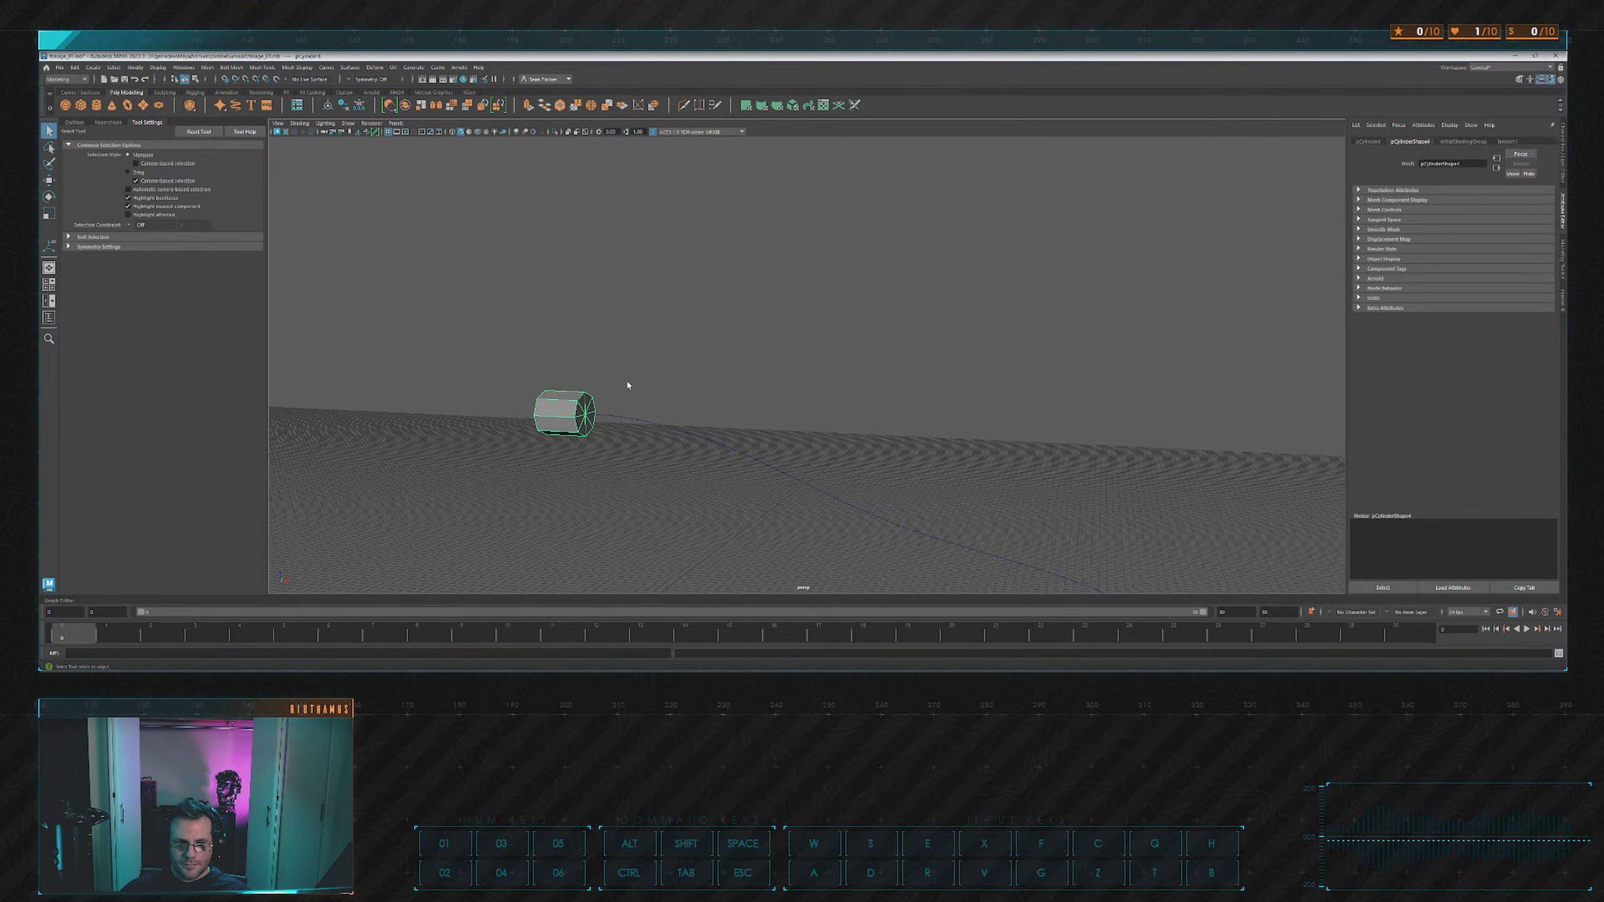
key(w)
scroll(548, 412, up, 2)
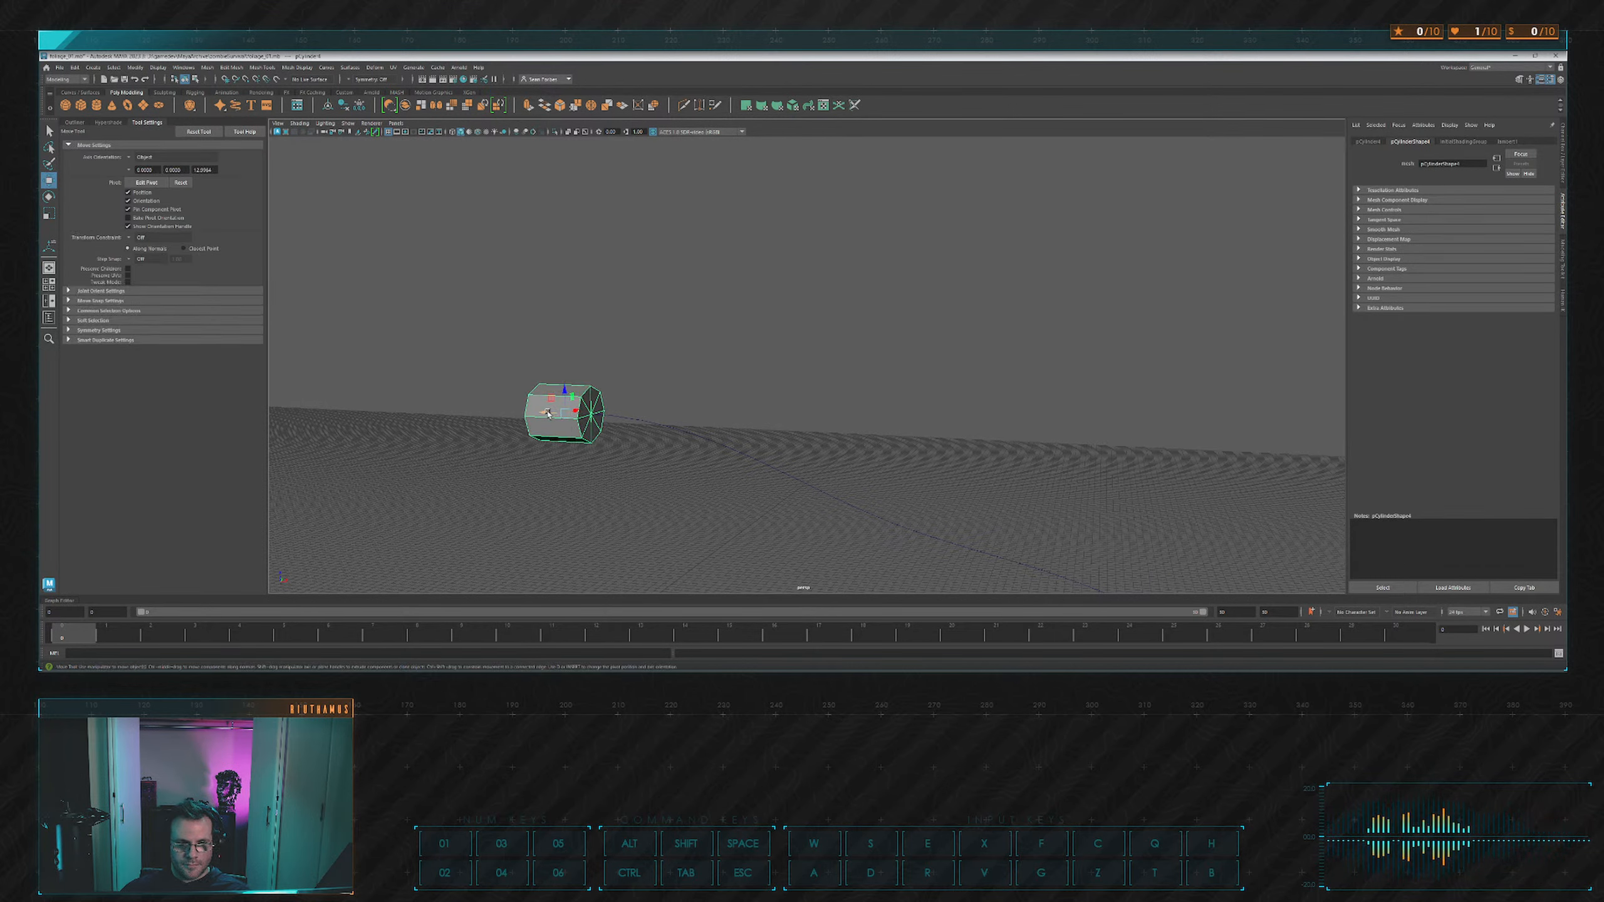
drag(548, 413, 536, 411)
Select only the cylinder's end faces that point toward the lowest curve and add that curve to the selection.
alt+middle_drag(659, 356, 704, 350)
right_drag(614, 370, 617, 393)
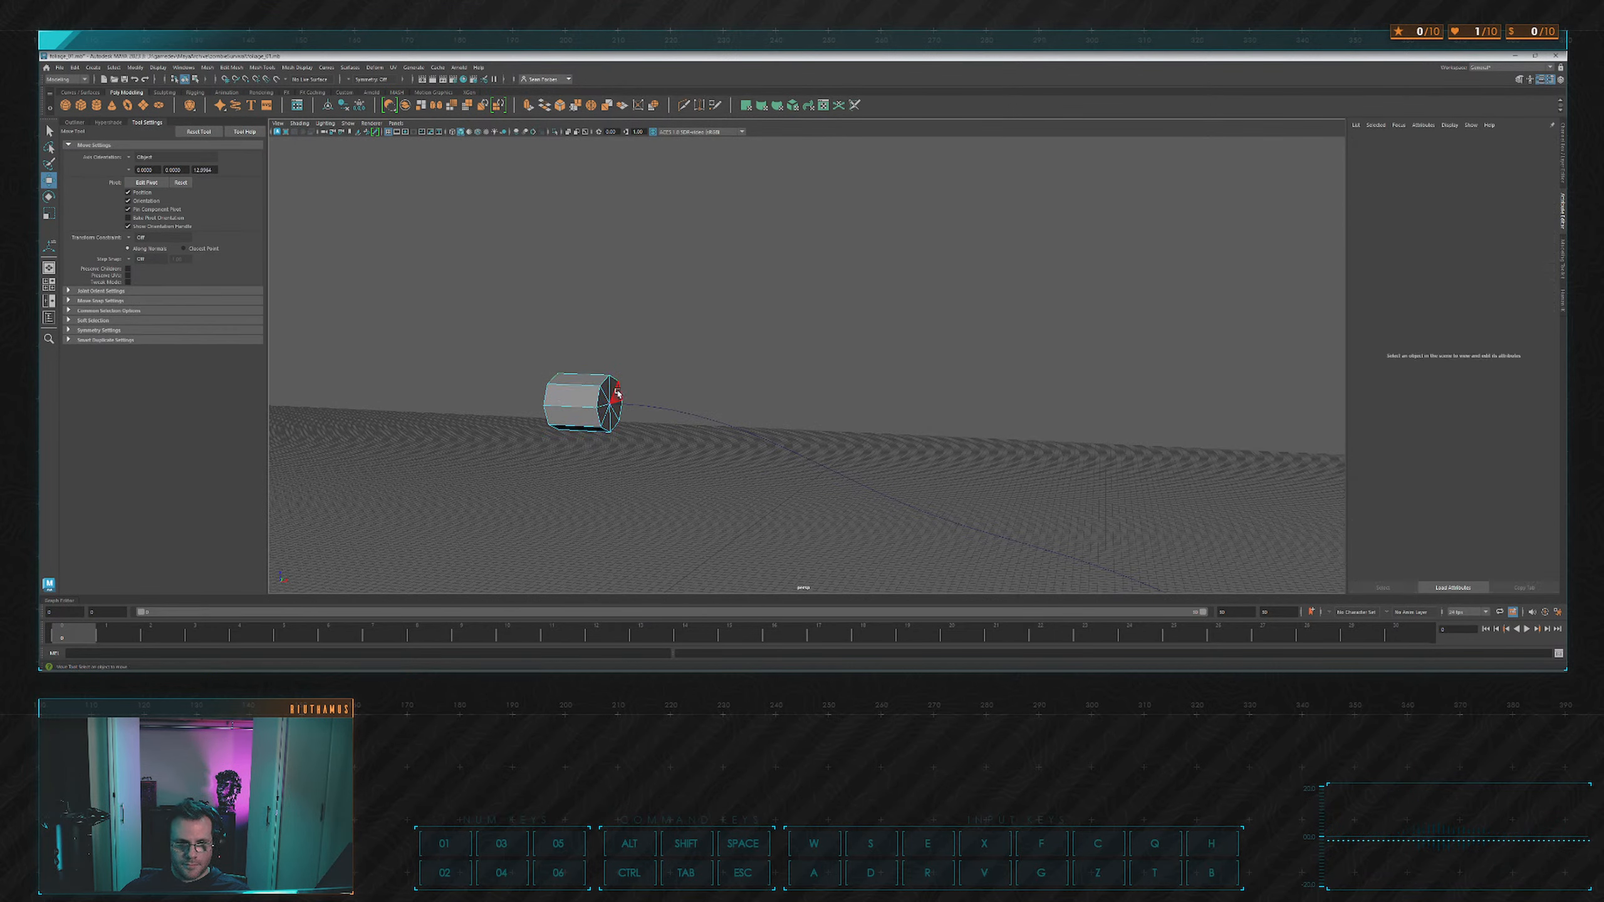
click(606, 409)
ctrl+drag(503, 321, 588, 487)
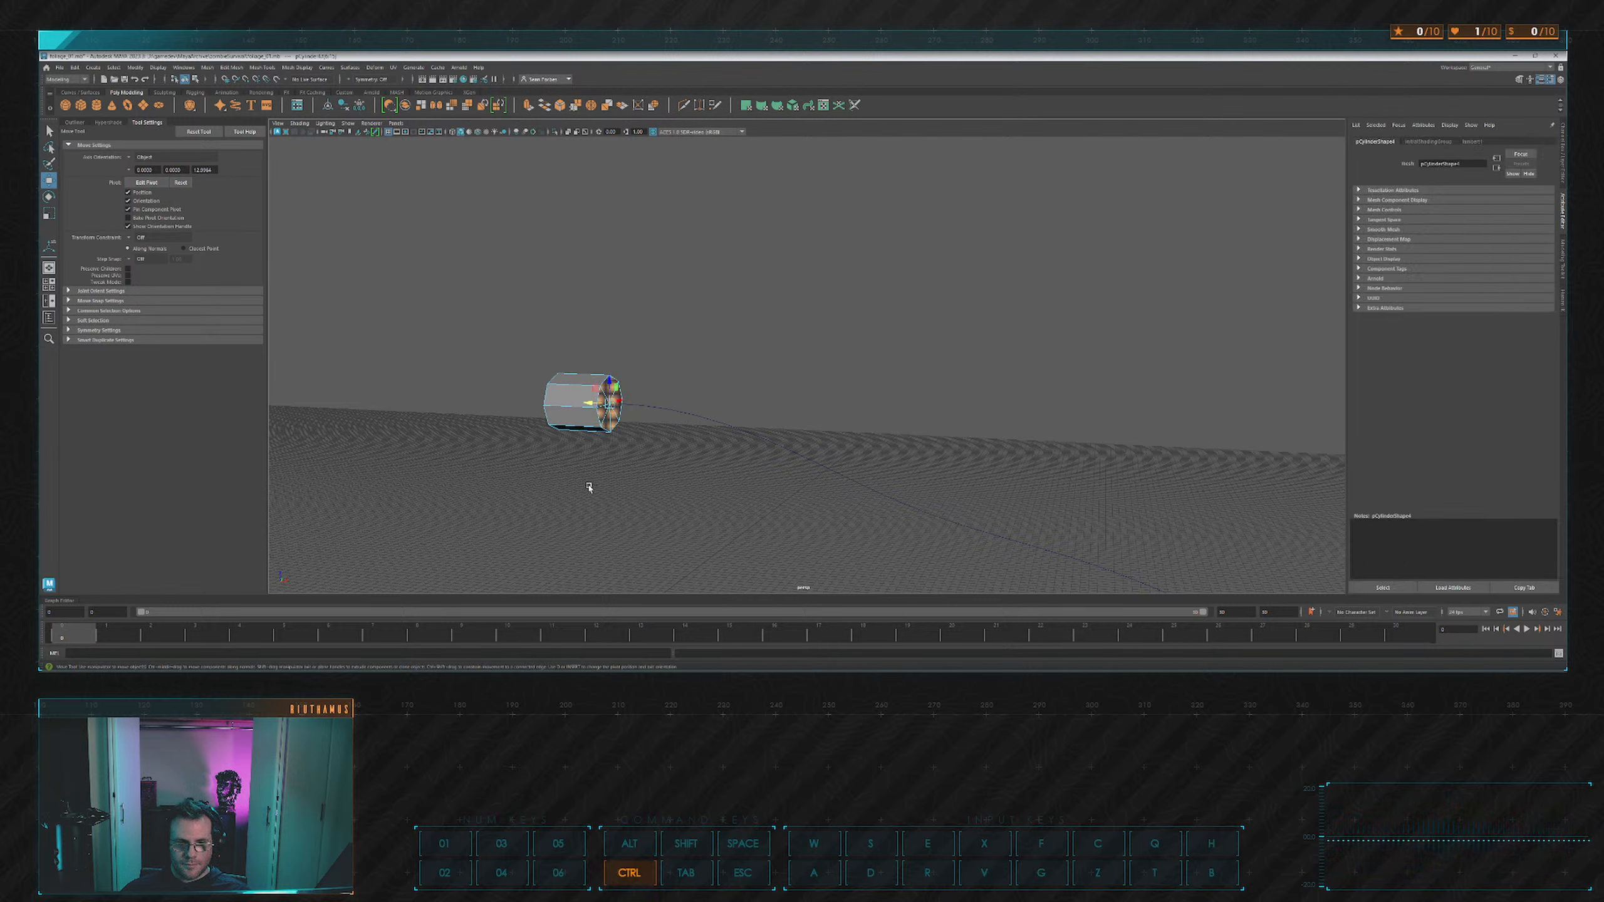
shift+drag(763, 393, 715, 471)
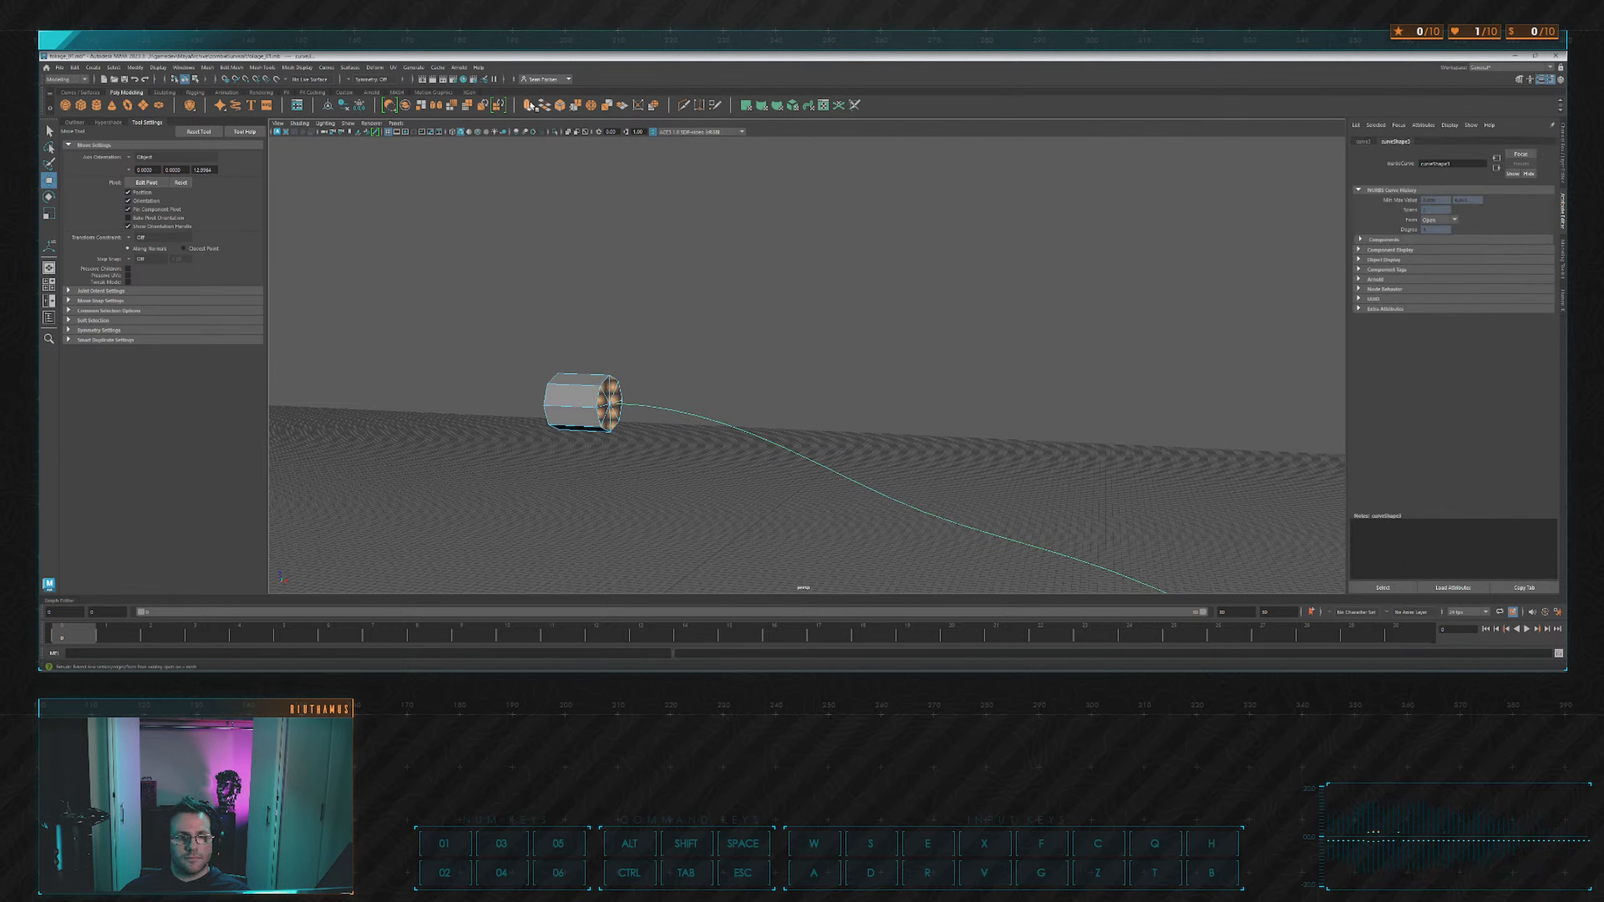
Extrude the end faces along the lowest curve with 10 divisions and a tapering offset, and return to object mode with nothing selected.
key(ctrl+e)
alt+middle_drag(931, 352, 802, 326)
scroll(802, 326, down, 4)
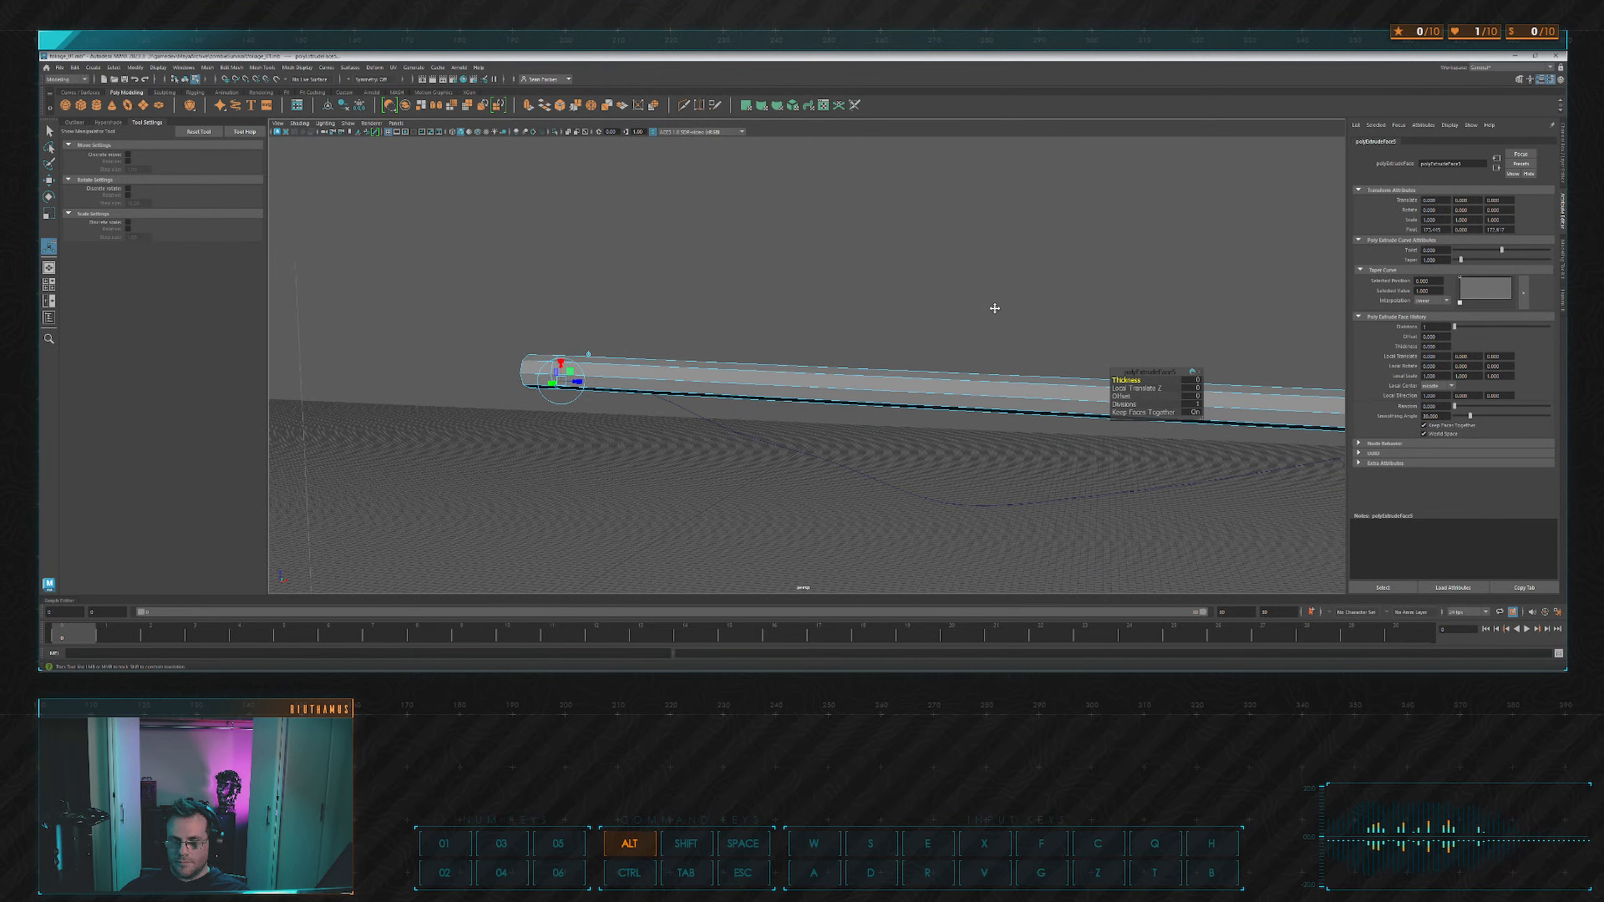
alt+middle_drag(995, 308, 827, 305)
alt+drag(826, 304, 845, 305)
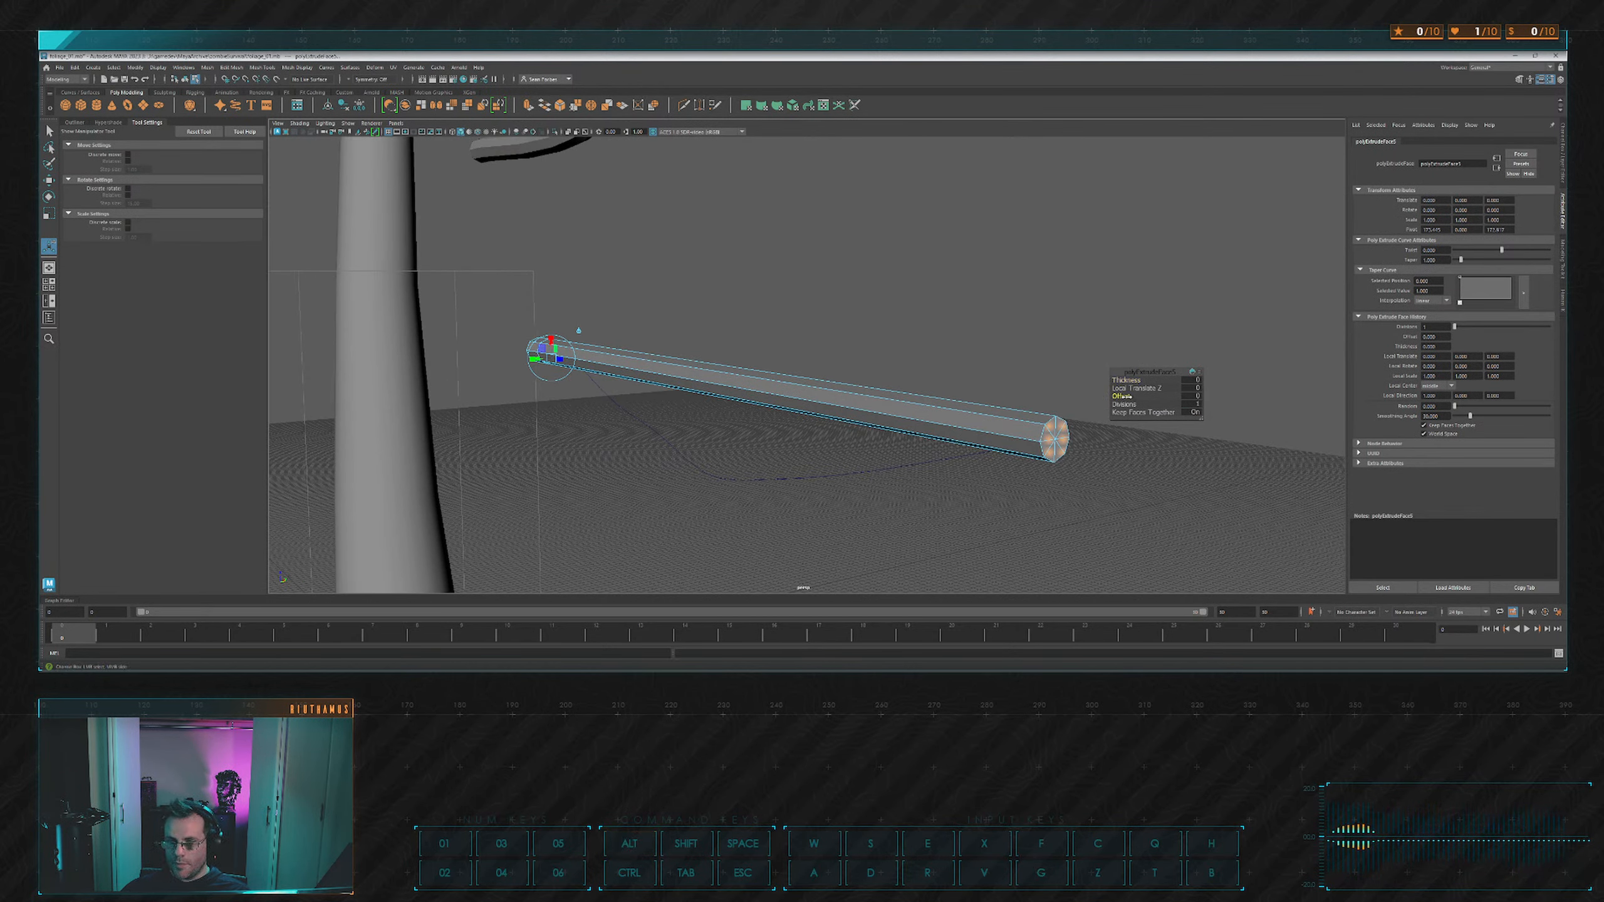
drag(1127, 396, 1166, 395)
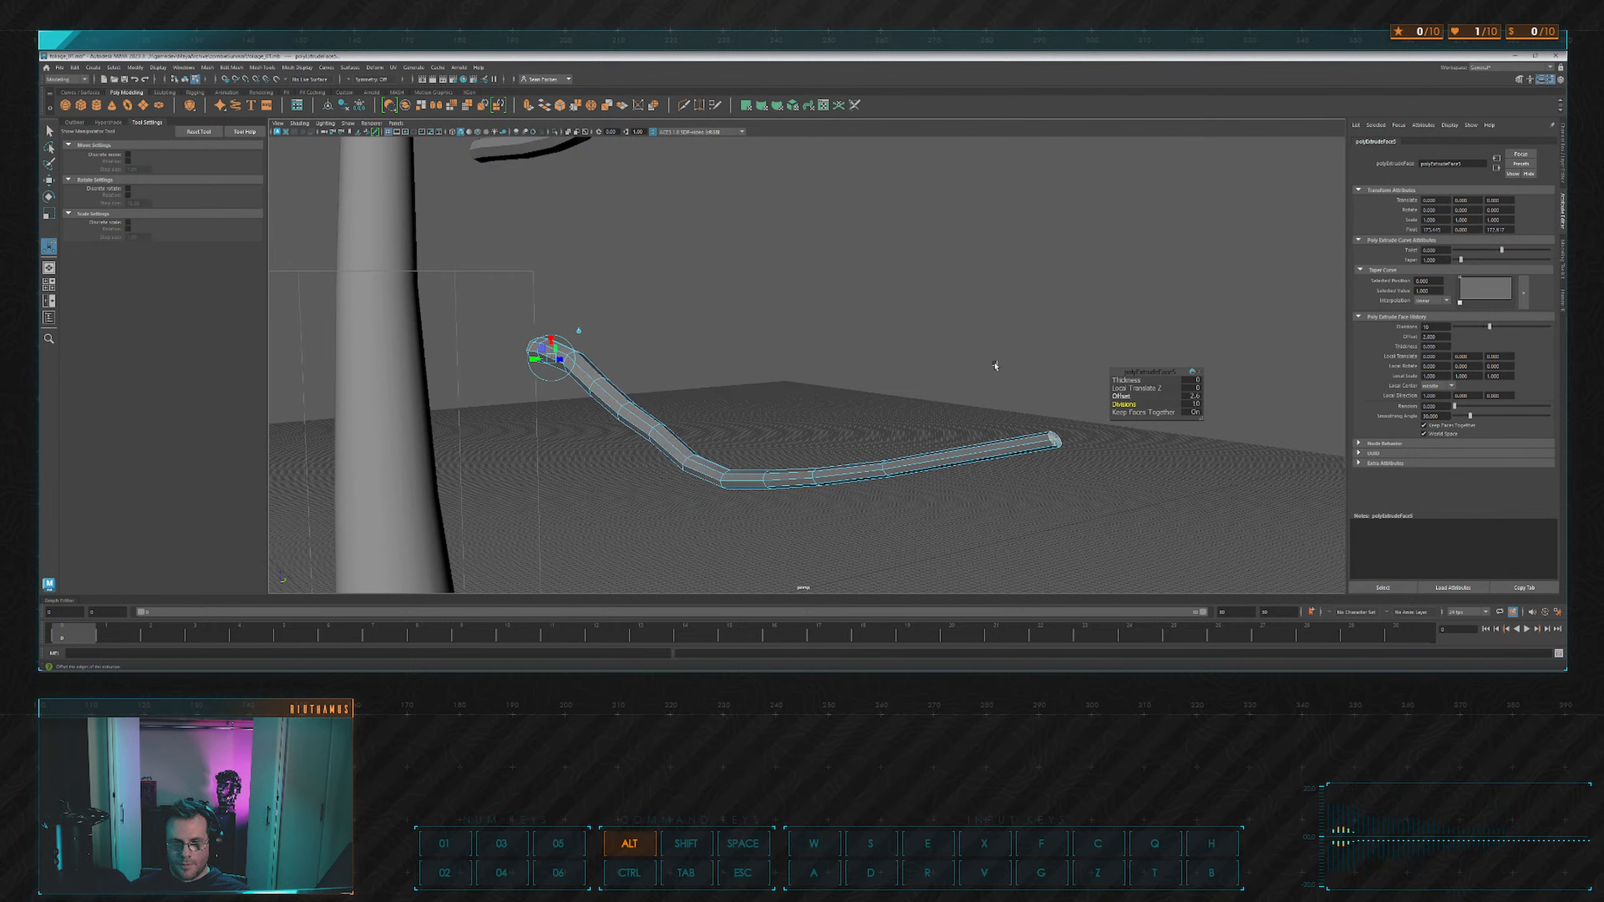
alt+drag(995, 366, 724, 355)
scroll(726, 354, up, 4)
right_drag(727, 355, 777, 330)
click(850, 343)
Inspect all five tapered branches beside the trunk from different sides and from above.
scroll(852, 344, down, 4)
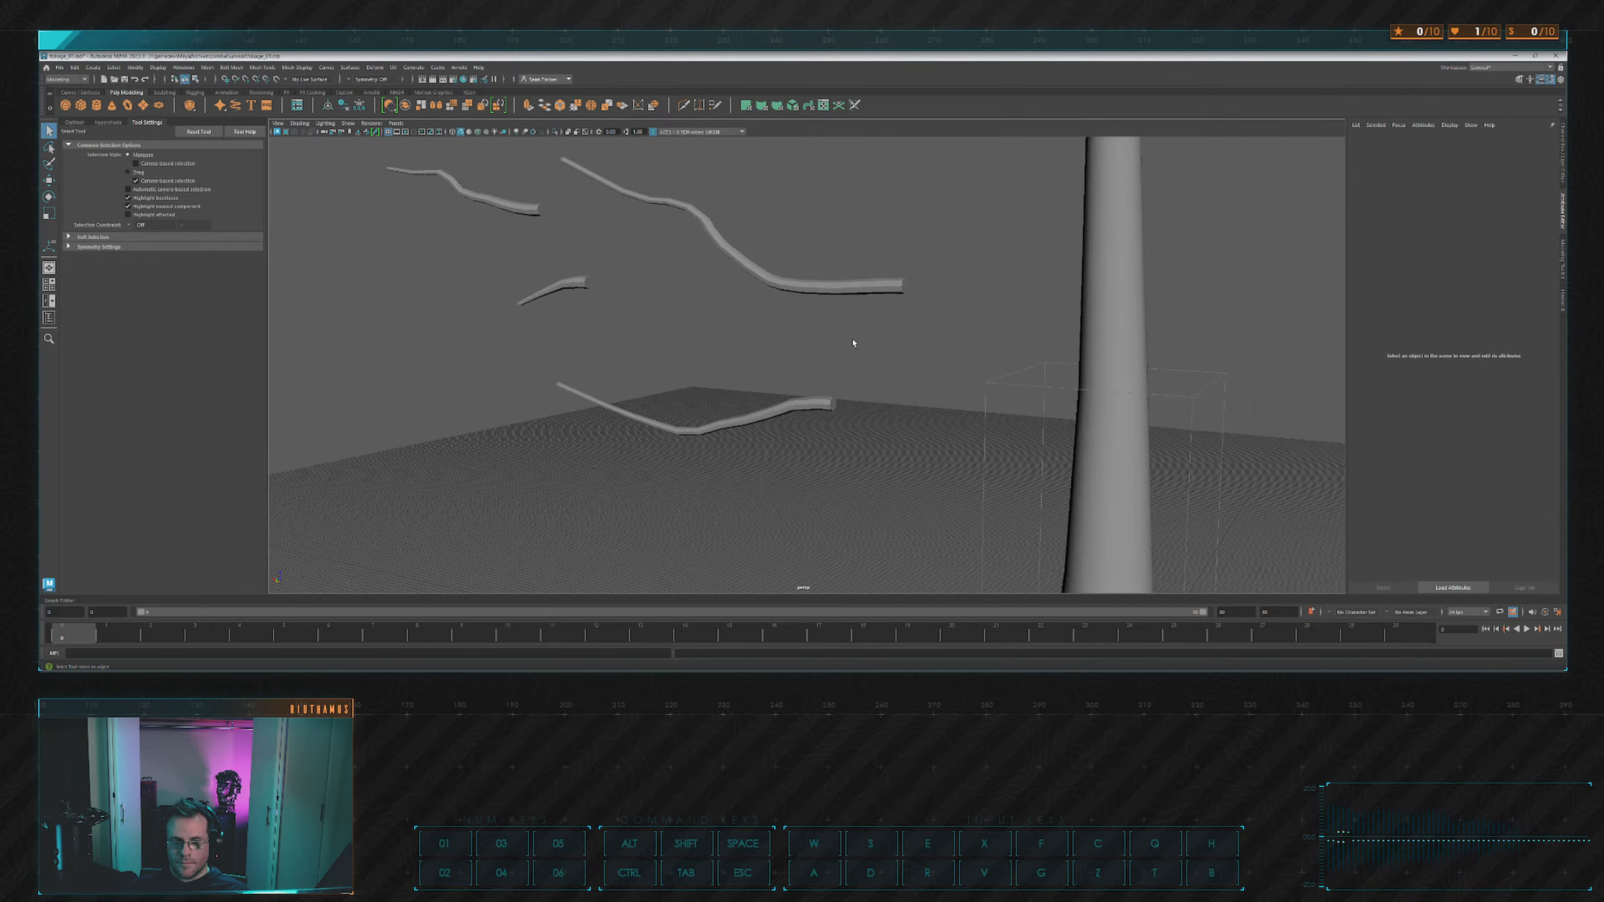
mouse_move(852, 343)
alt+mouse_down()
mouse_move(751, 326)
mouse_move(780, 347)
mouse_move(952, 352)
mouse_move(849, 360)
alt+mouse_up()
scroll(877, 353, up, 5)
alt+middle_drag(916, 347, 836, 344)
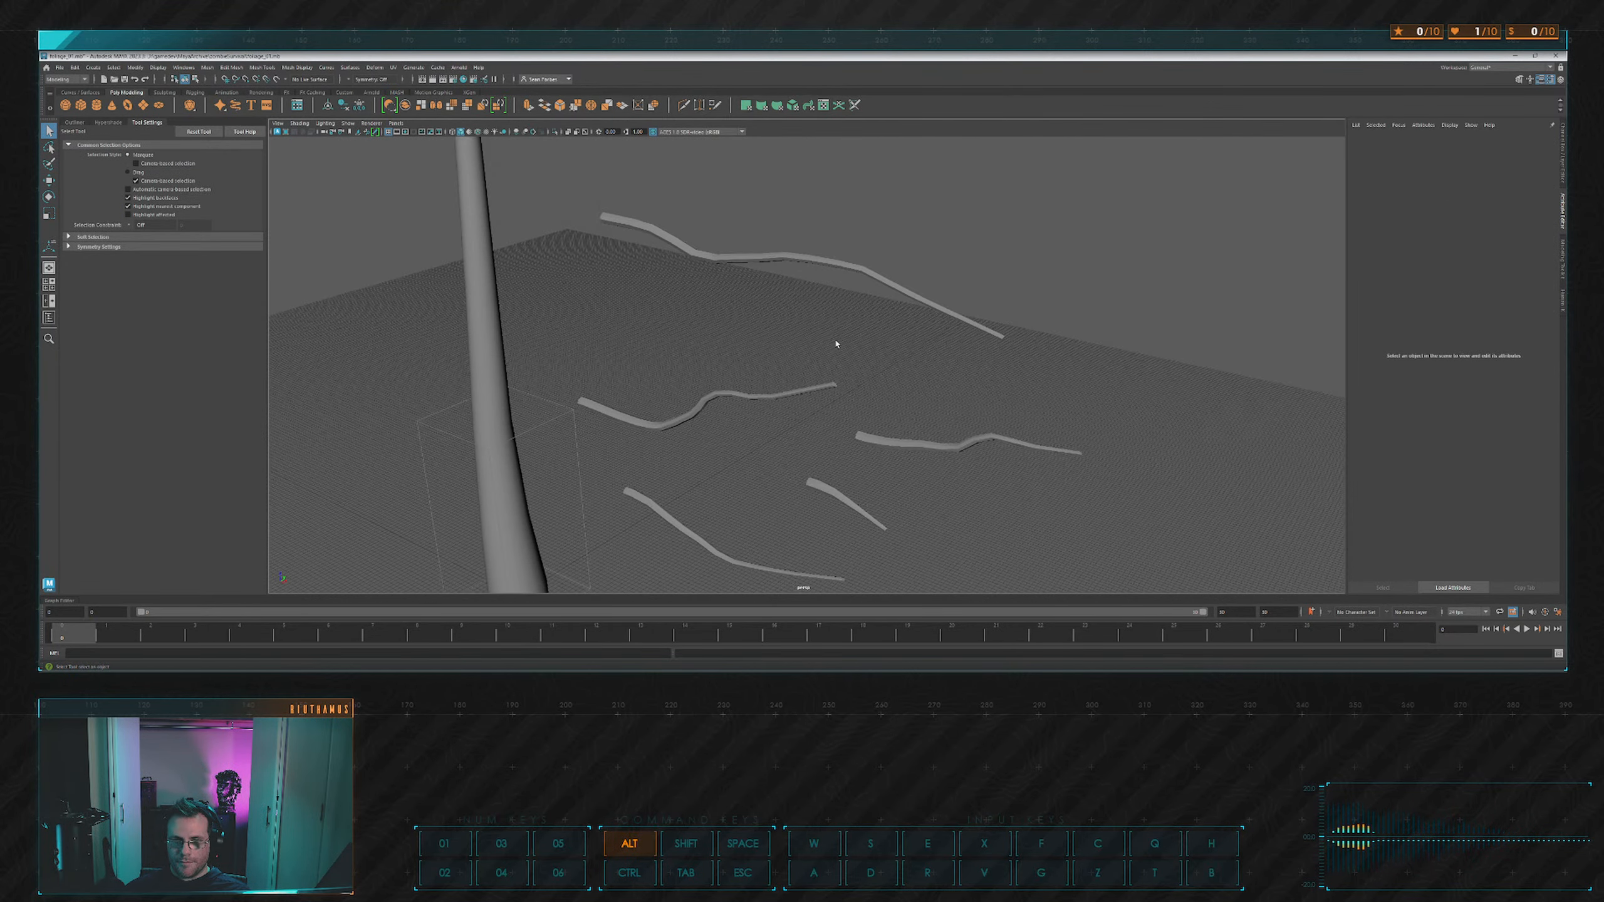
scroll(836, 344, down, 5)
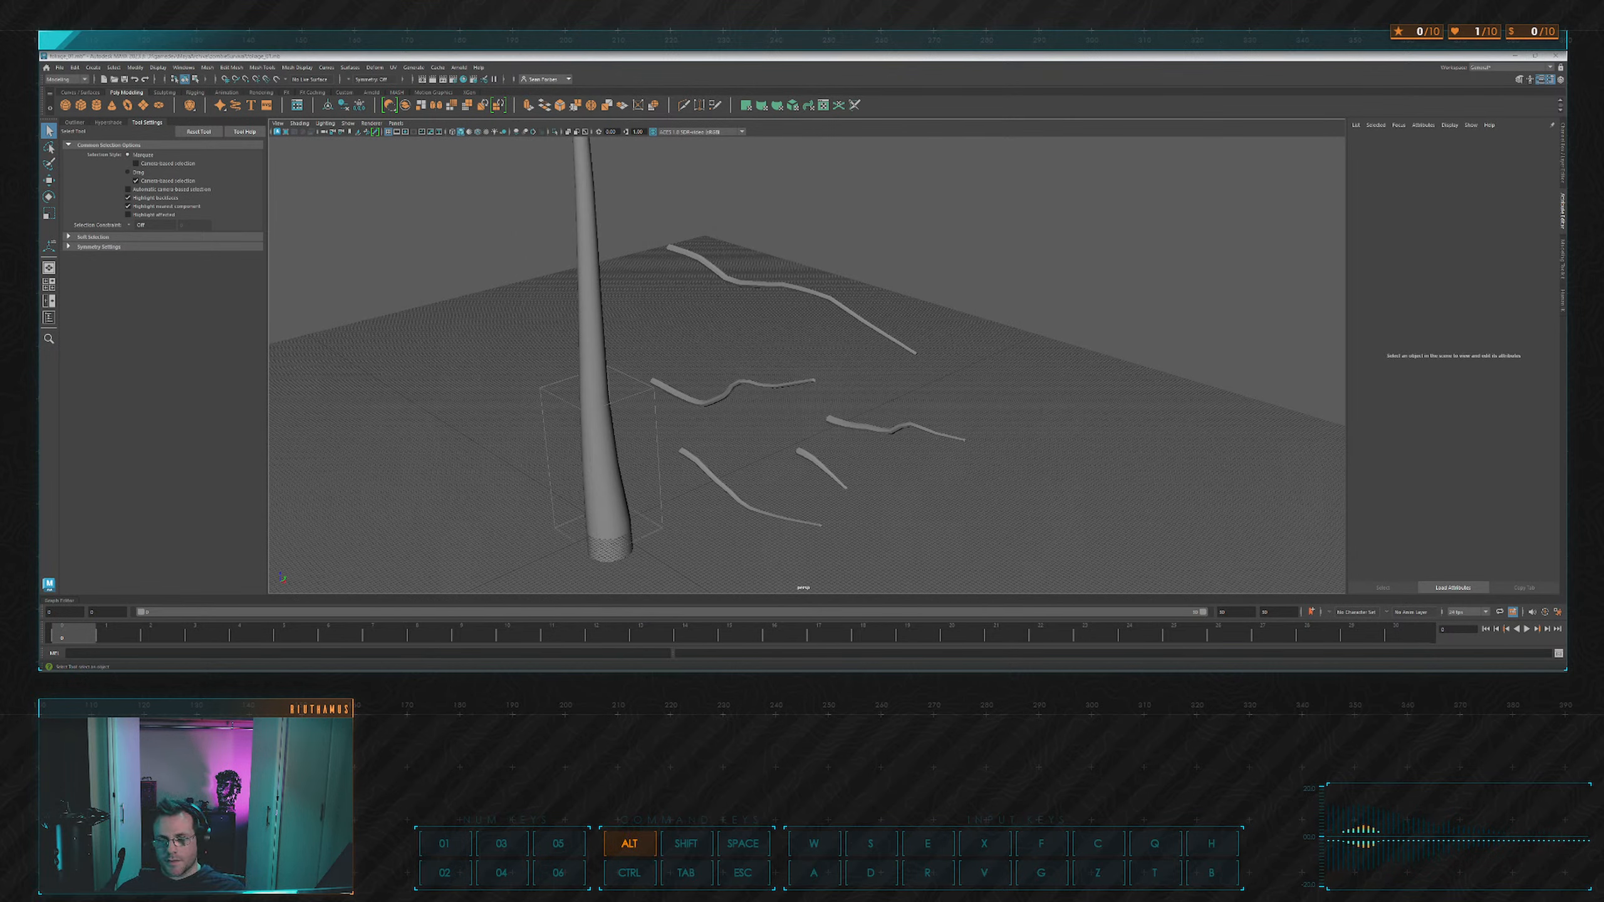
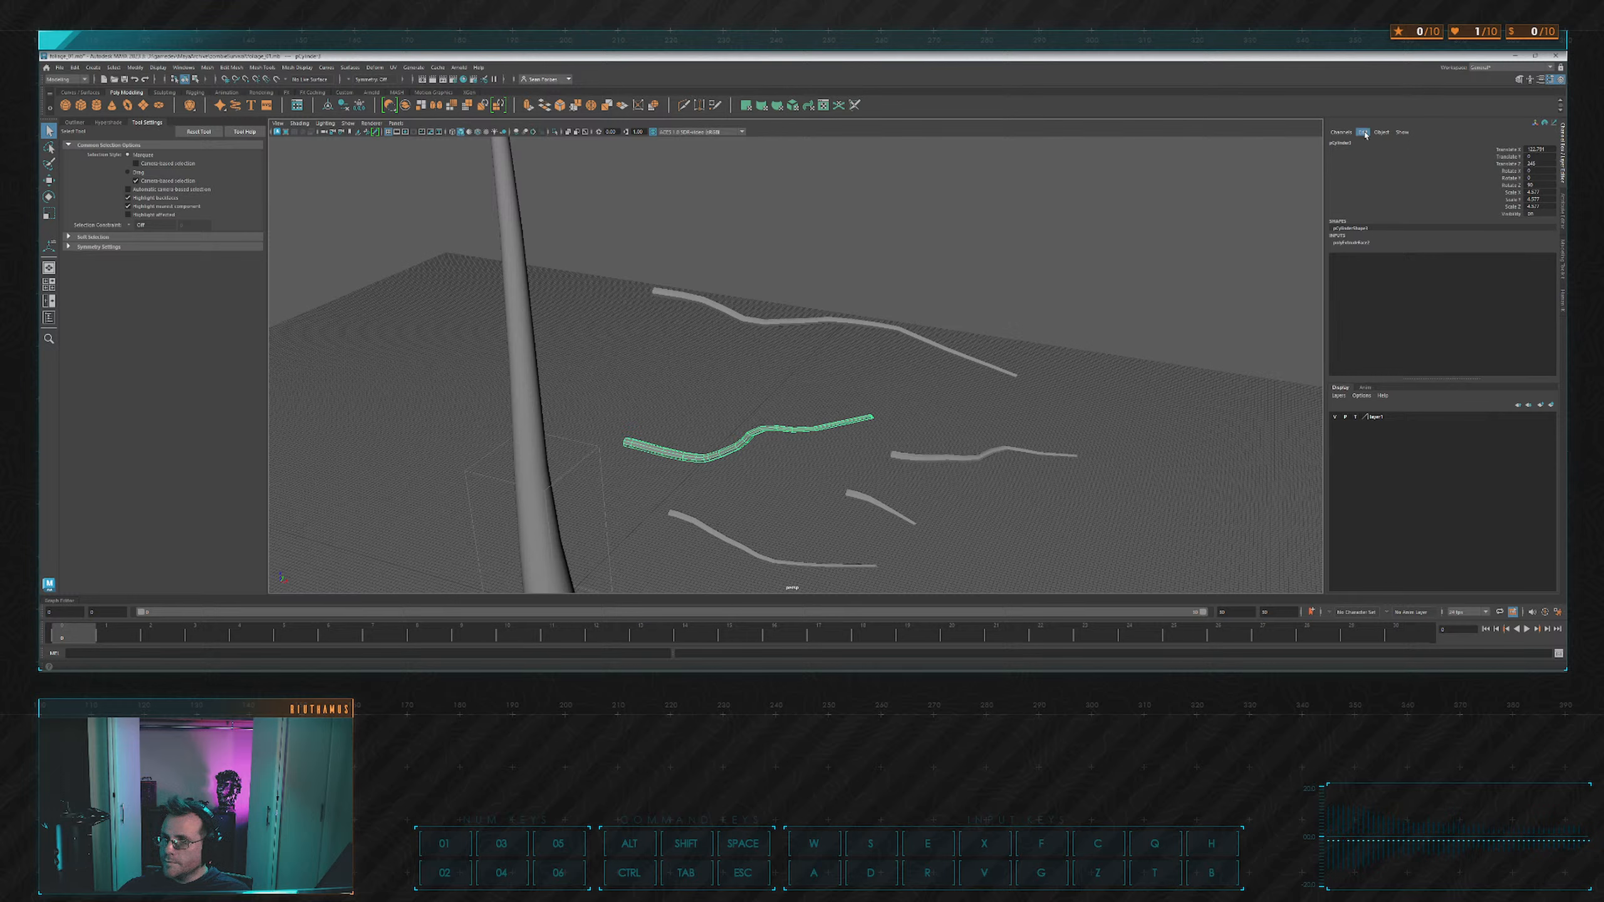
Restore the longest branch after its accidental removal and delete its construction history.
drag(751, 263, 790, 335)
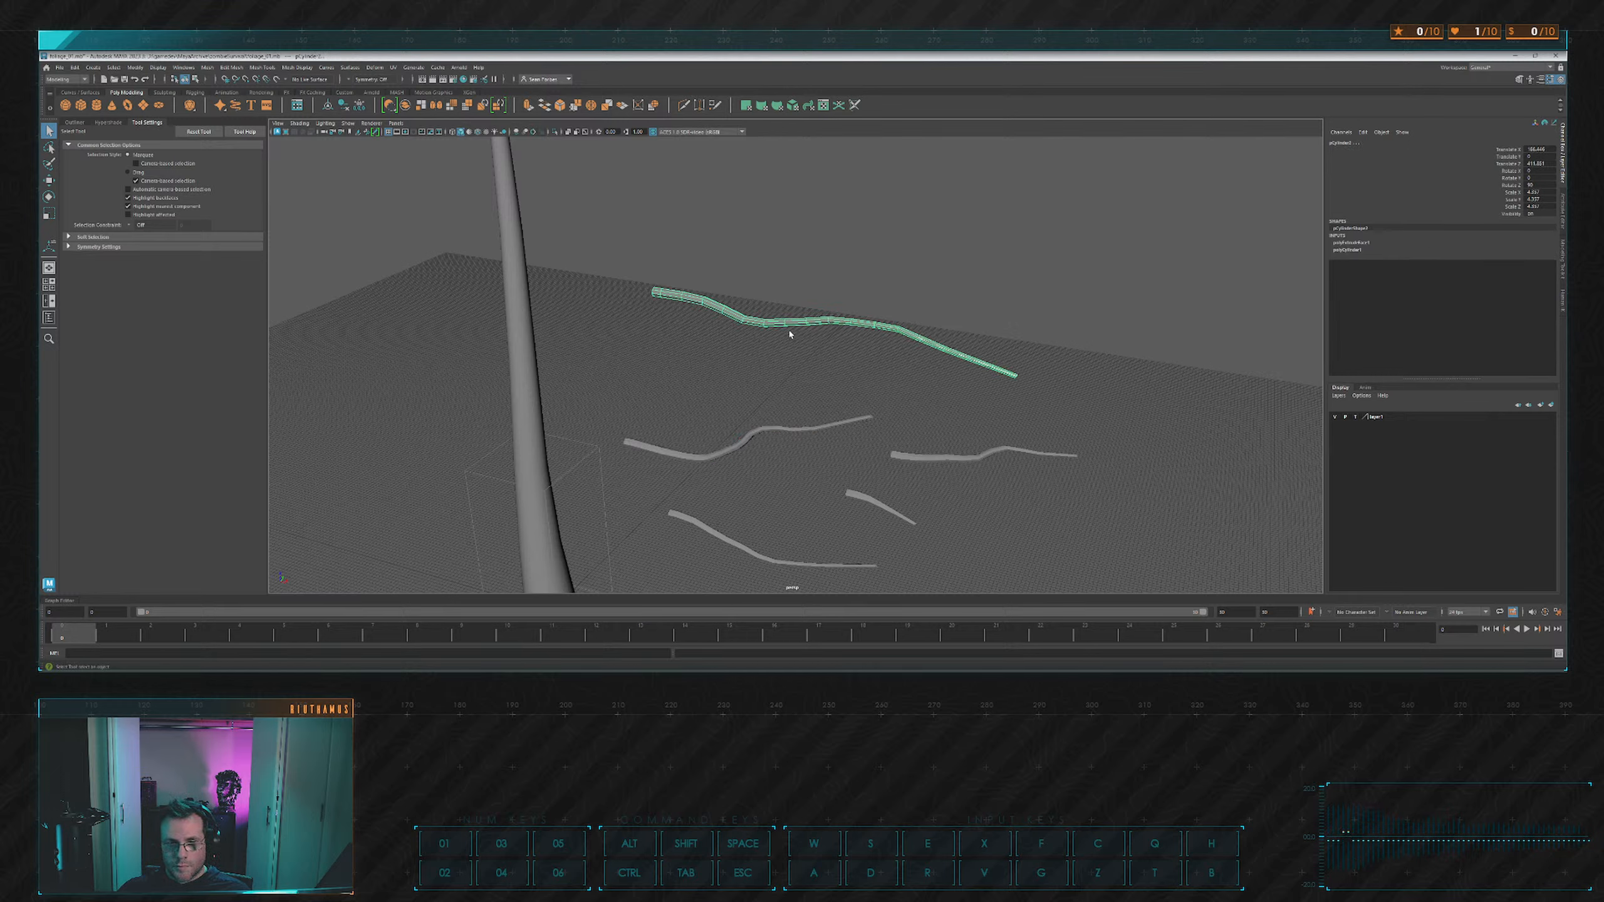
click(1007, 396)
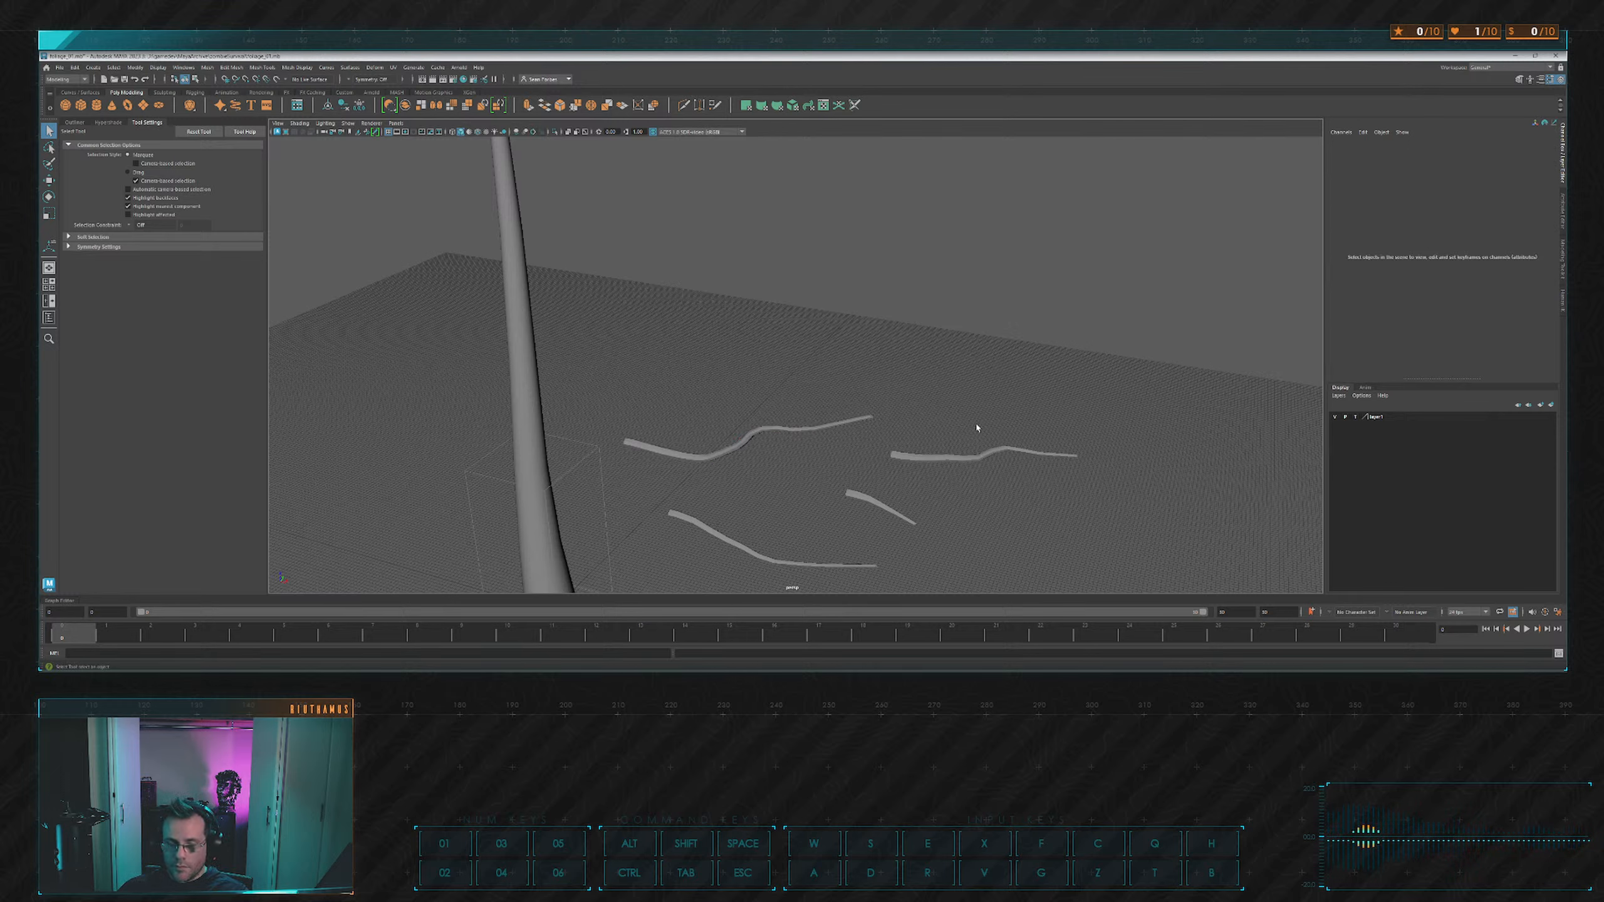
key(ctrl+z)
click(798, 268)
click(787, 322)
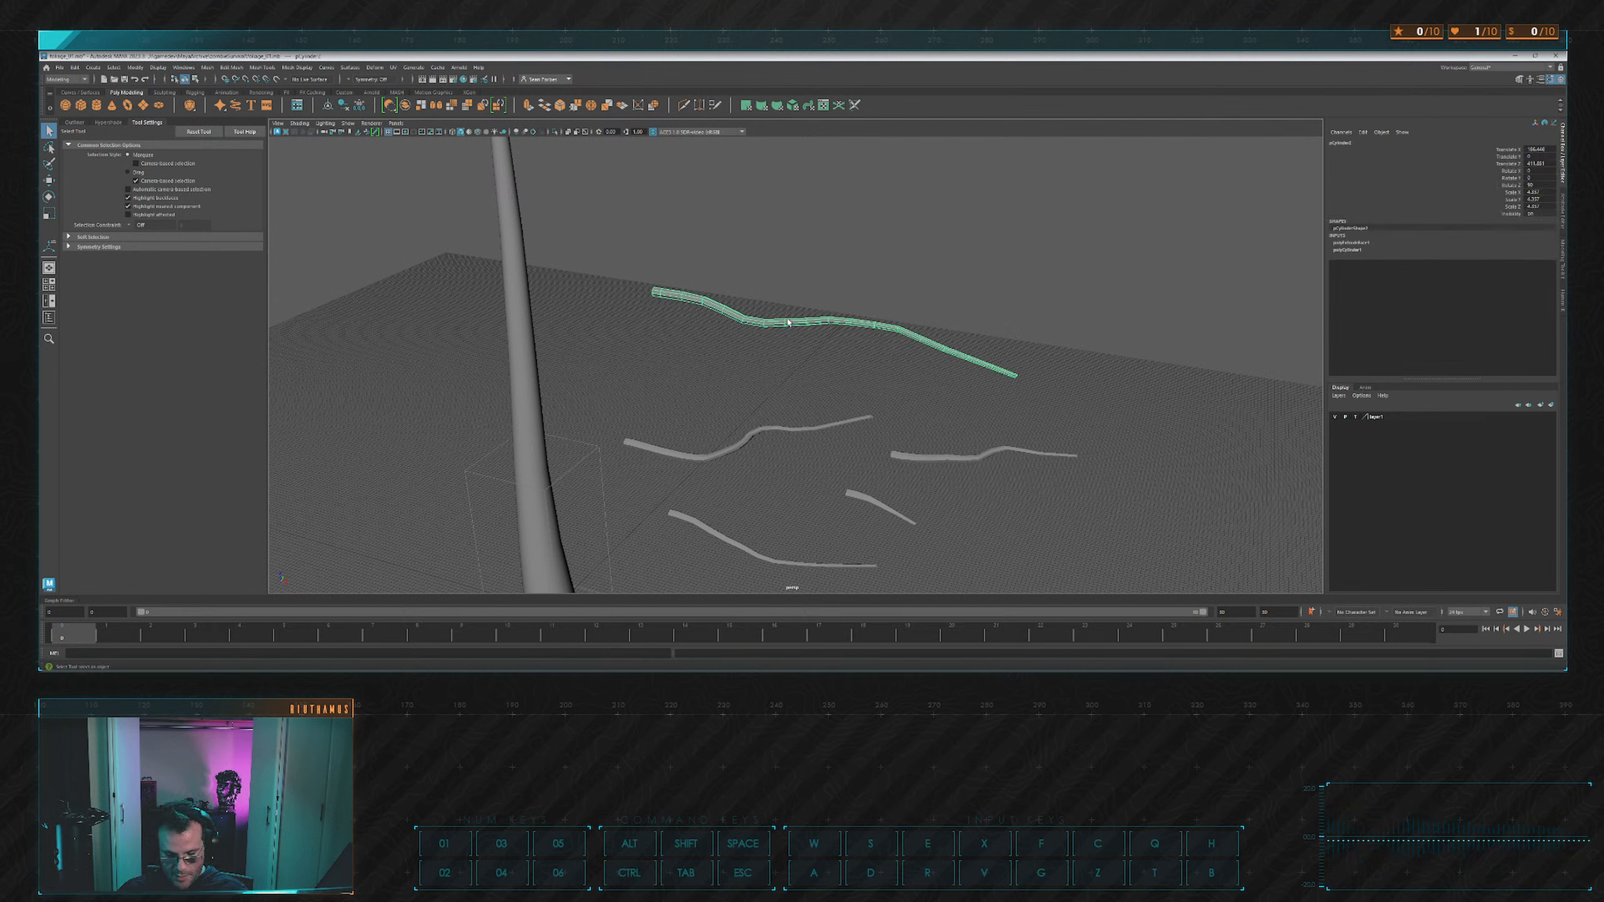
key(alt+shift+d)
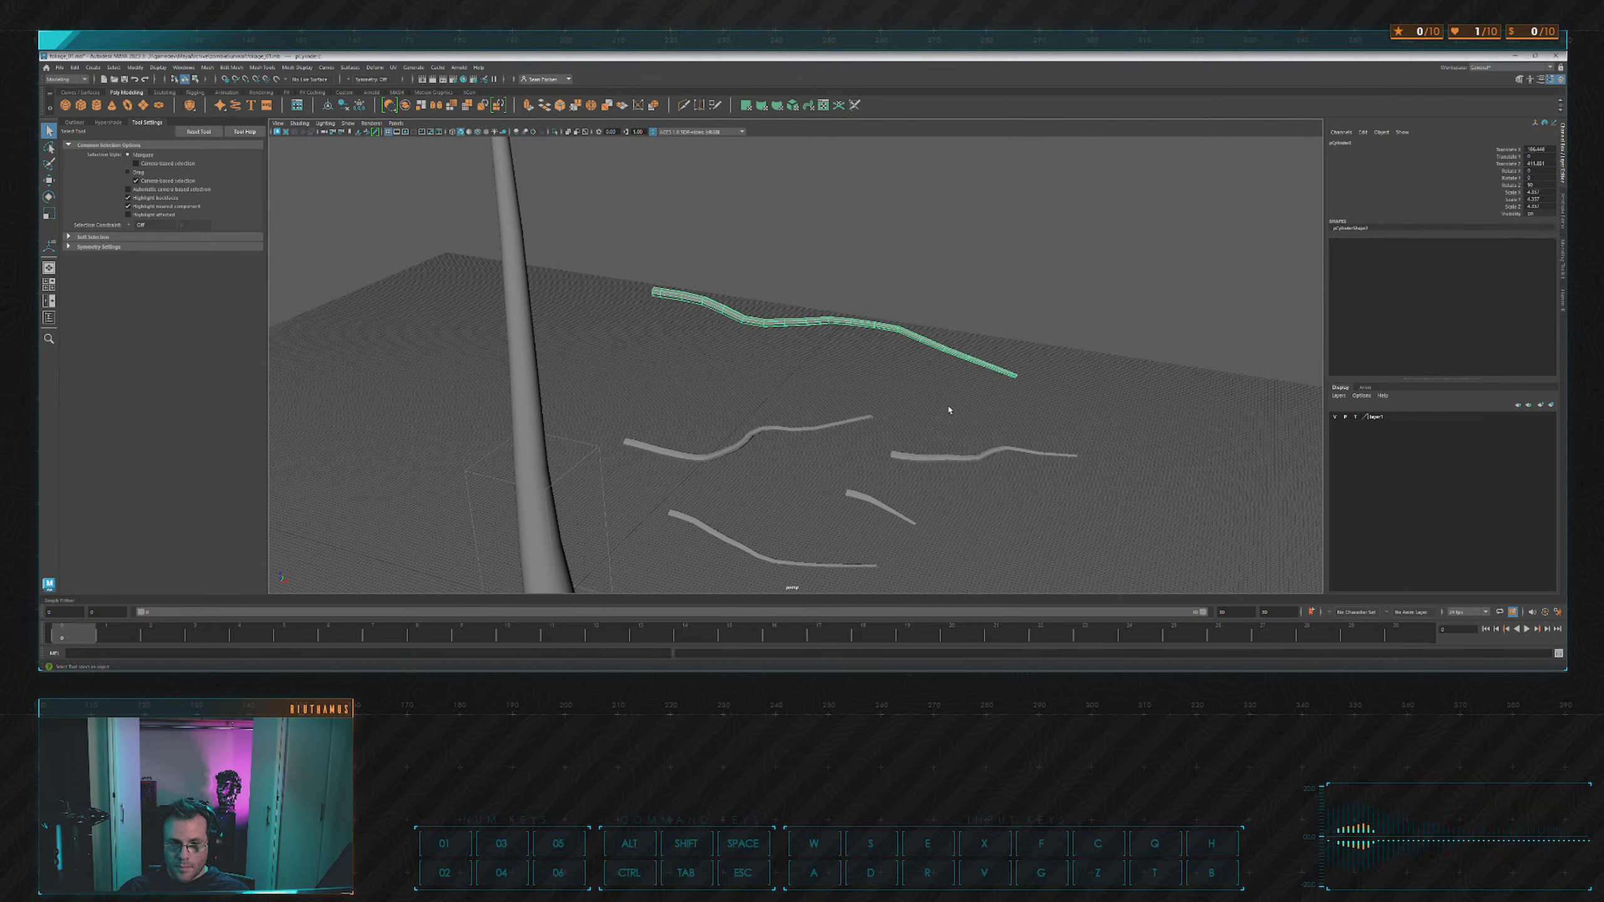
Delete the construction history of the outer wavy branch, the short descending branch and the lowest branch.
click(936, 459)
key(alt+shift+d)
click(865, 499)
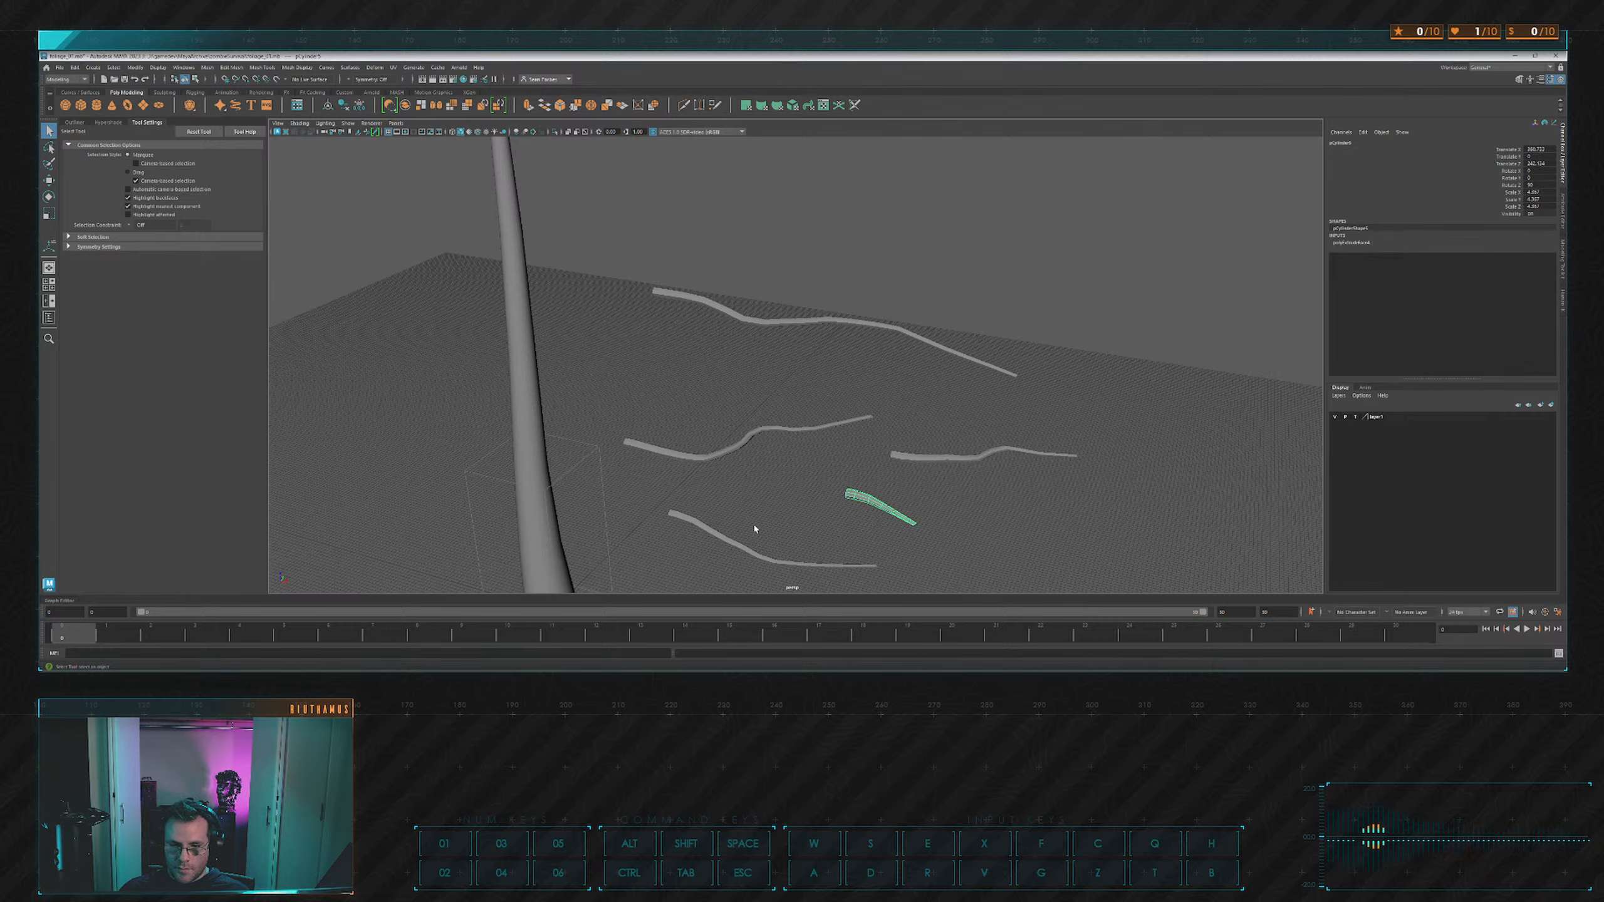
key(alt+shift+d)
click(753, 550)
key(alt+shift+d)
click(776, 477)
Duplicate the longest branch twice and space the copies side by side, moving outward from the trunk.
scroll(794, 386, down, 4)
alt+drag(794, 386, 848, 348)
scroll(849, 347, up, 5)
click(805, 292)
alt+drag(806, 292, 837, 315)
key(w)
drag(789, 251, 858, 256)
key(ctrl+d)
key(x)
mouse_move(932, 273)
middle_down()
mouse_move(963, 272)
mouse_move(945, 271)
middle_up()
alt+drag(926, 233, 892, 252)
drag(883, 289, 767, 344)
key(x)
click(883, 282)
Select vertices partway along the long branch nearest the trunk and shrink the soft selection radius to cover only part of it.
click(765, 362)
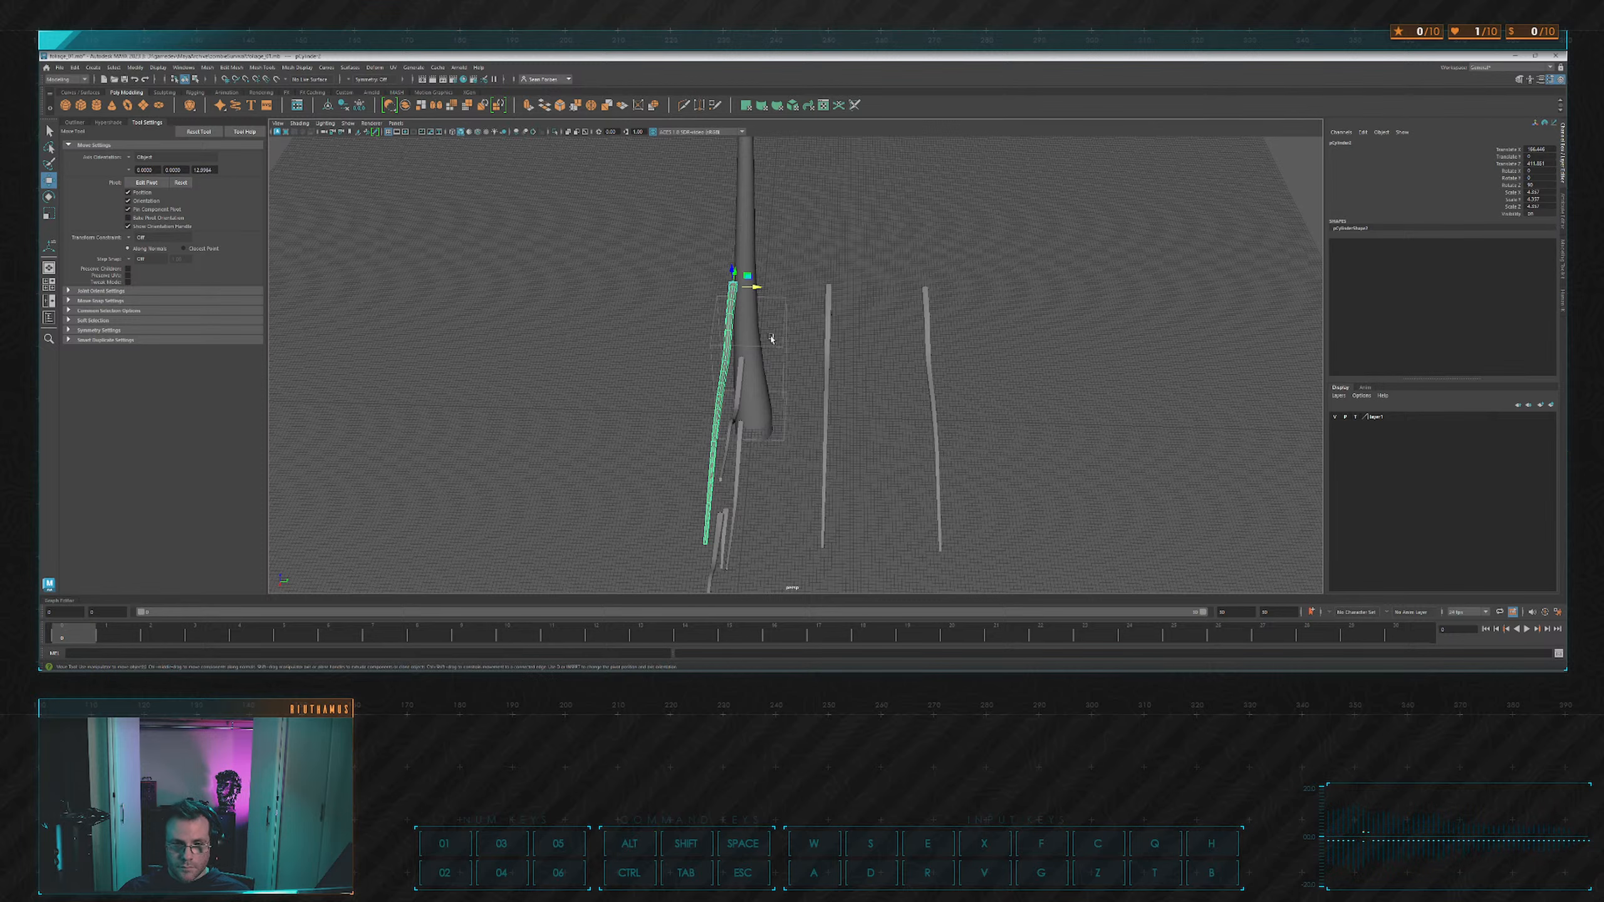
scroll(771, 340, up, 2)
click(808, 294)
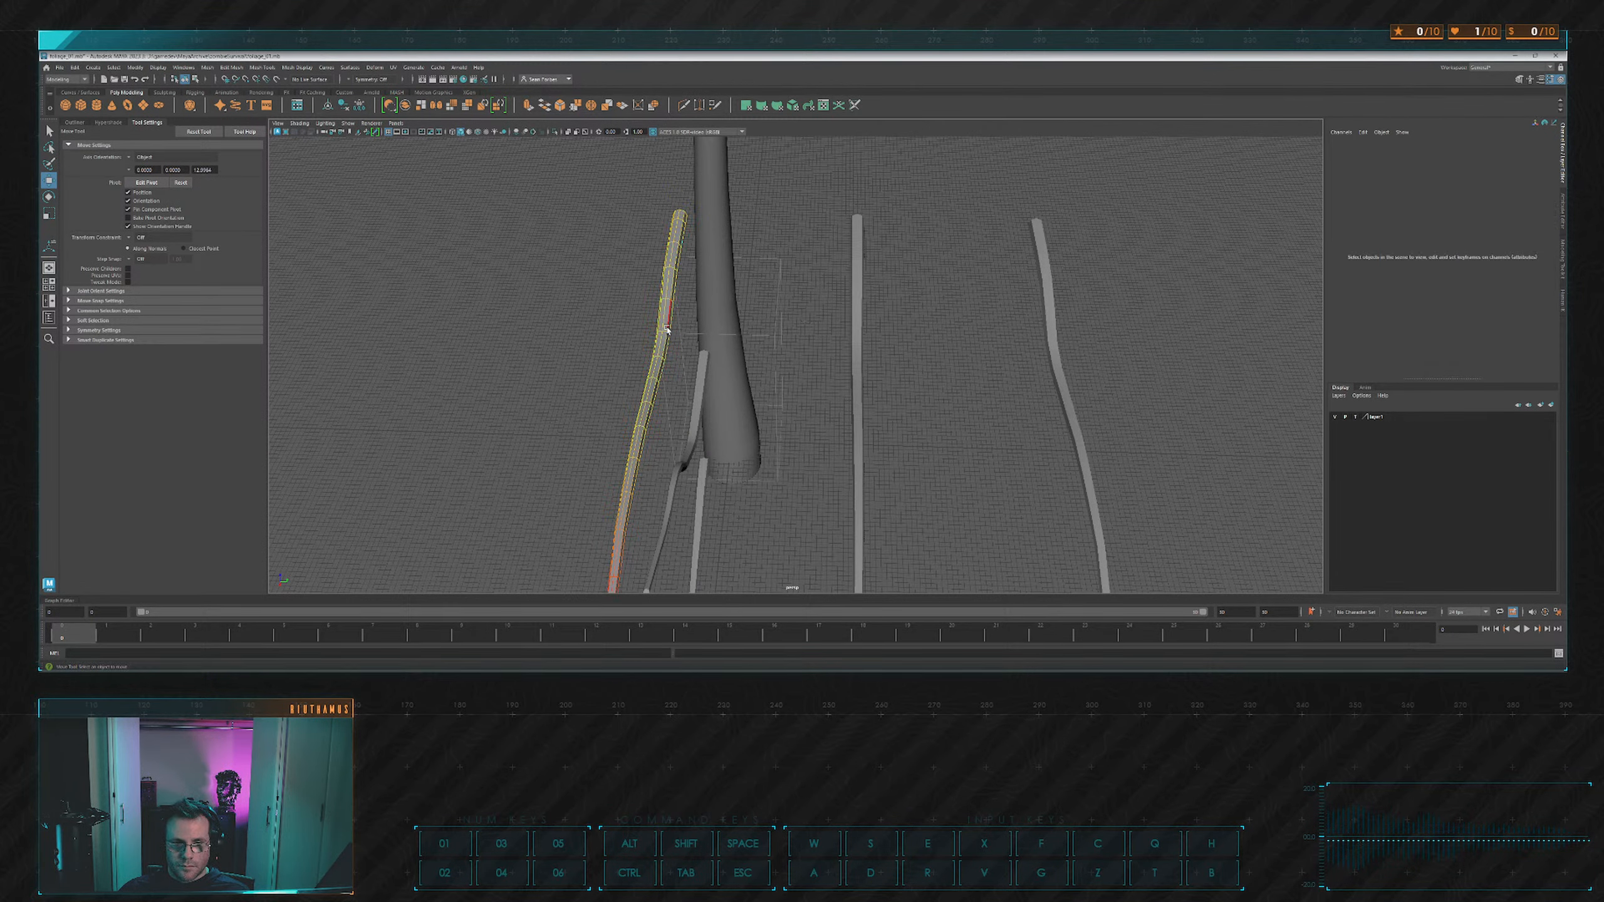
click(658, 358)
key(b)
drag(794, 318, 620, 328)
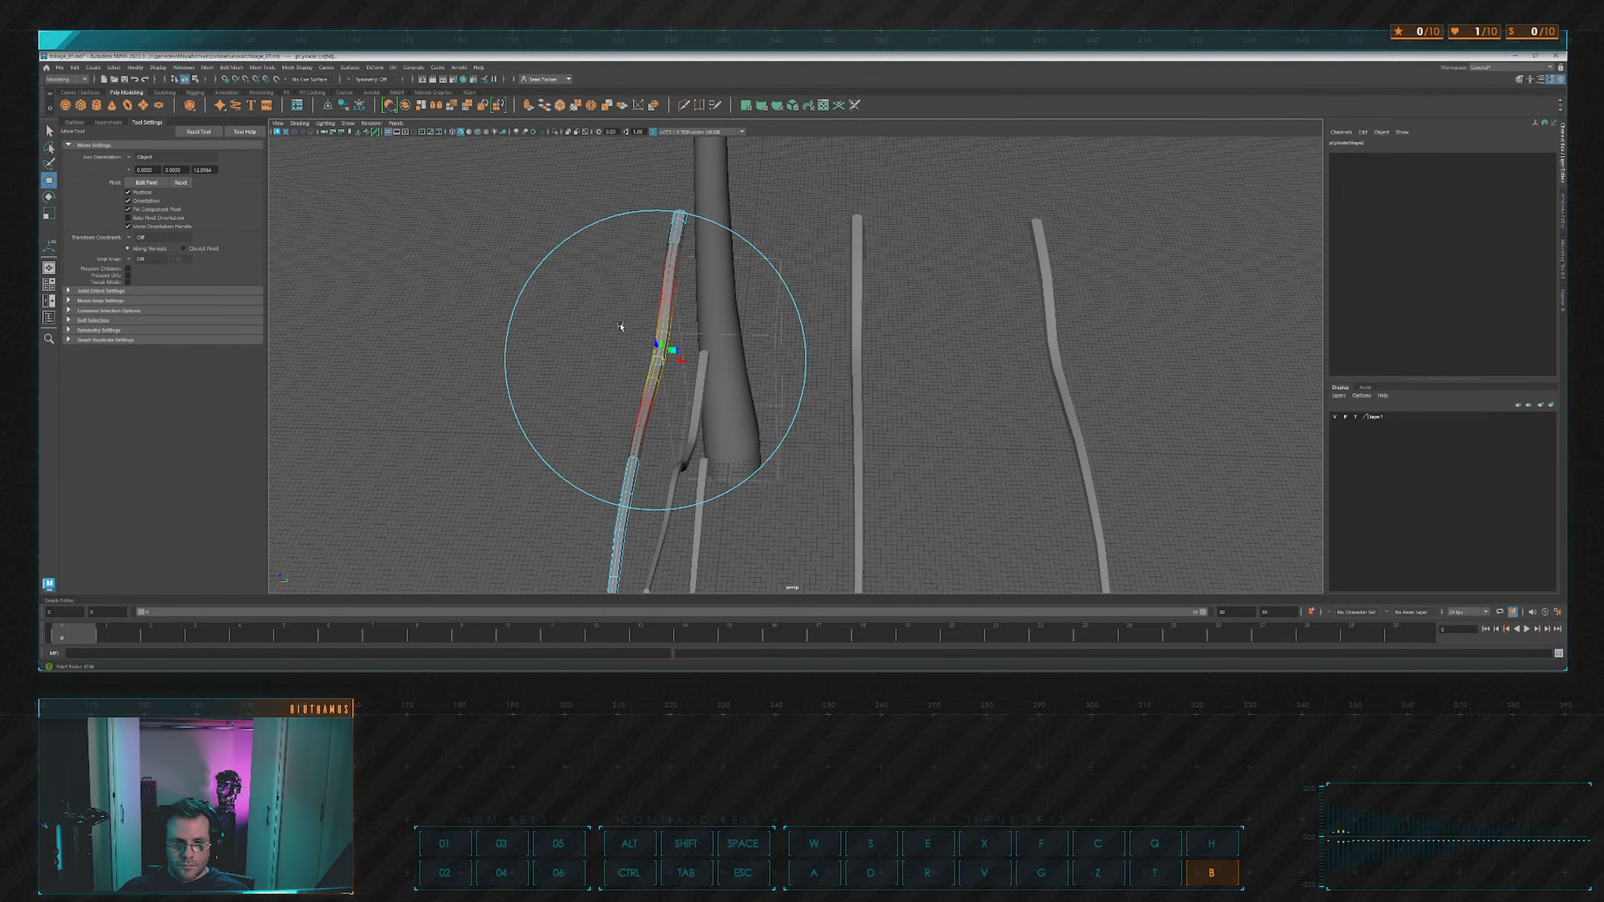
Bend the long branch nearest the trunk sideways by moving its soft-selected vertices along its length.
alt+drag(726, 308, 764, 326)
alt+middle_drag(764, 327, 815, 285)
drag(778, 352, 759, 359)
alt+middle_drag(815, 383, 803, 332)
alt+drag(757, 431, 898, 416)
drag(922, 483, 908, 357)
Bend the middle long branch by shifting soft-selected vertices sideways around its middle and near its trunk end.
click(885, 355)
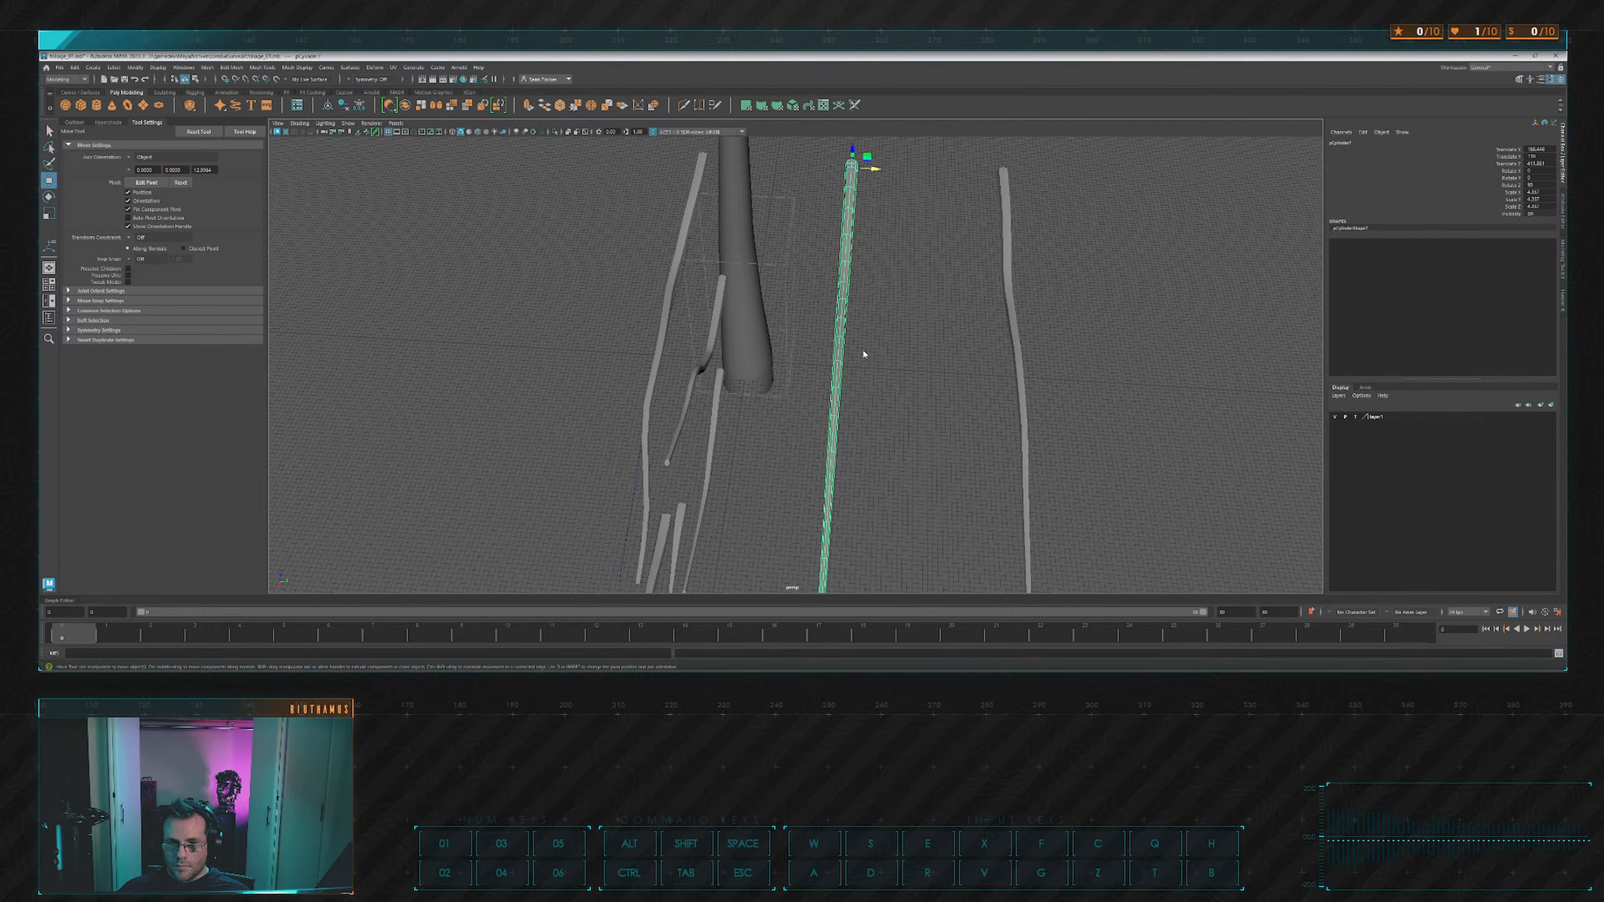
right_drag(864, 355, 836, 354)
alt+drag(910, 335, 895, 368)
drag(805, 394, 873, 423)
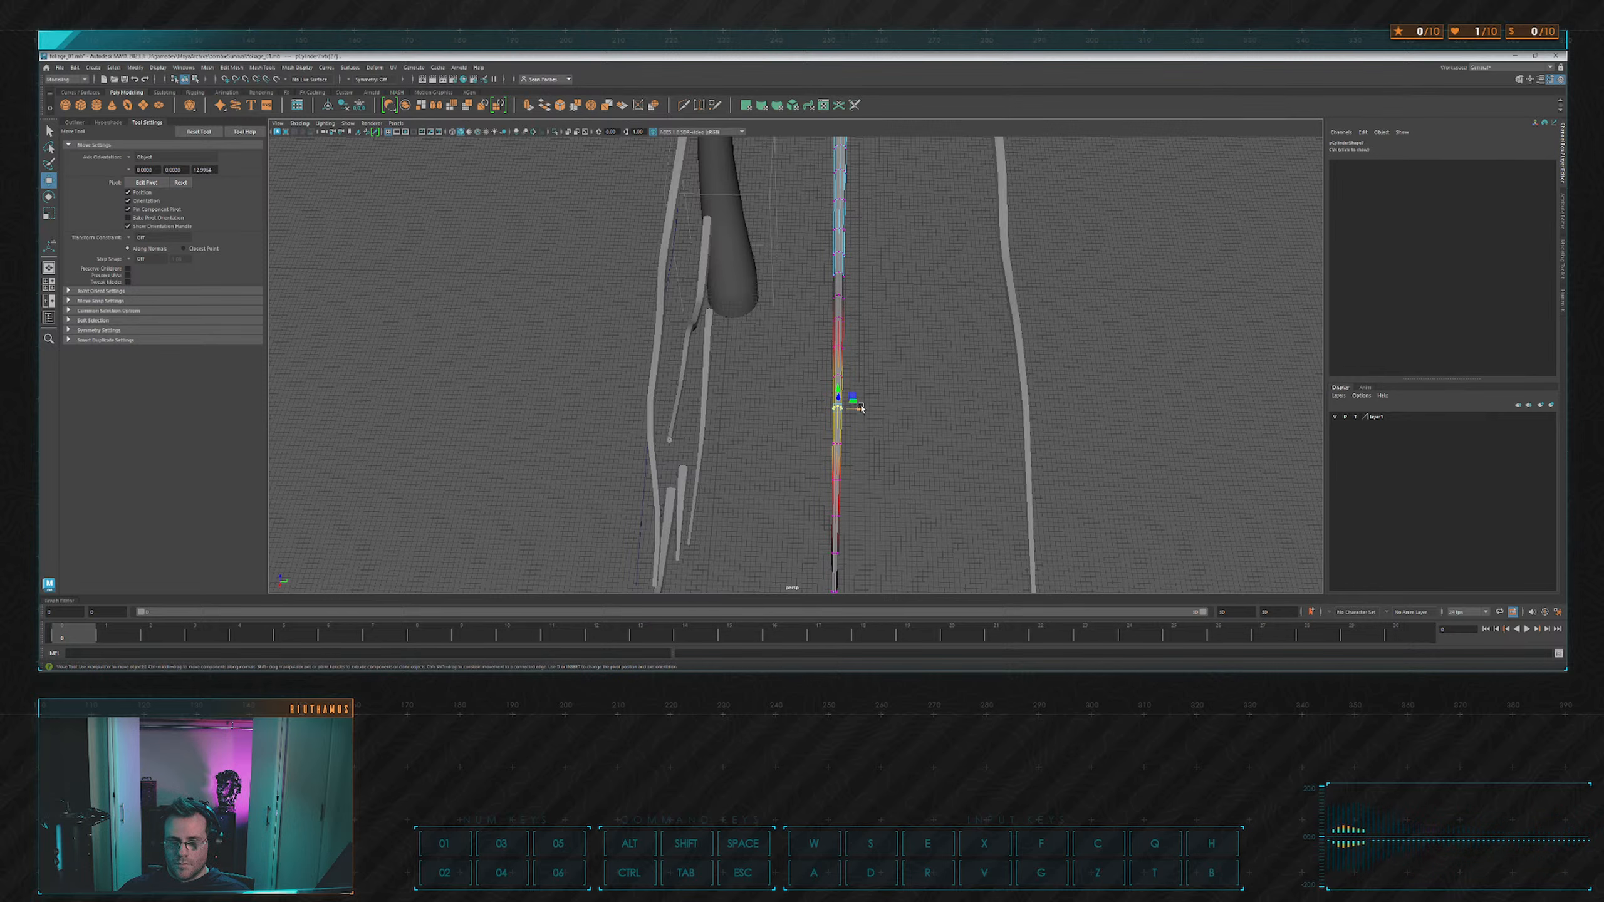
alt+drag(895, 300, 859, 379)
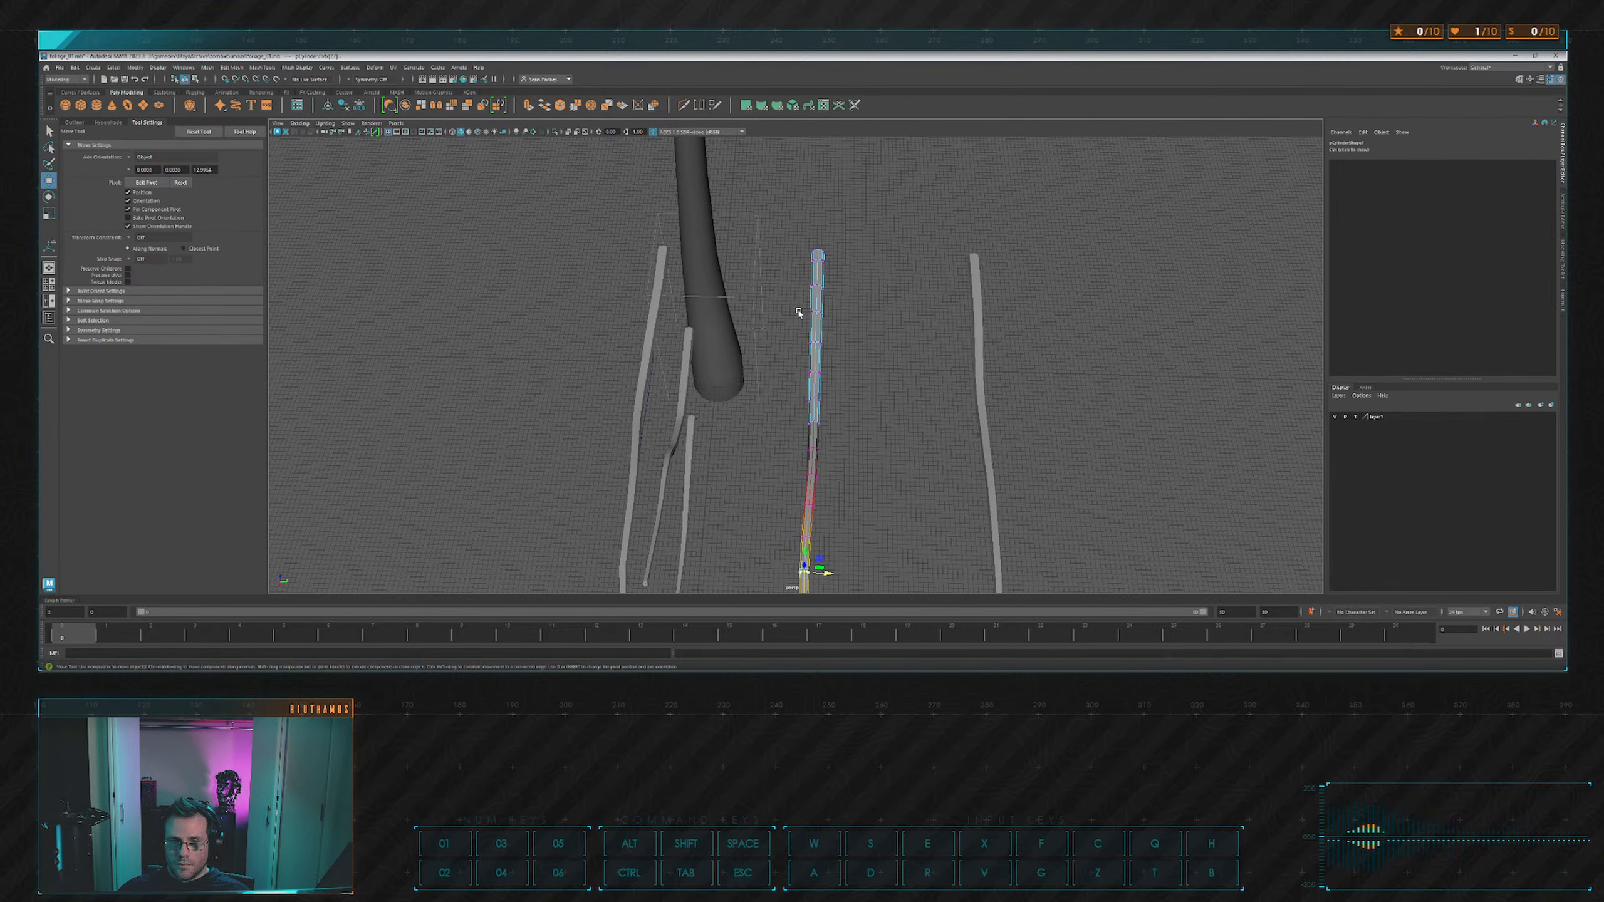
click(863, 326)
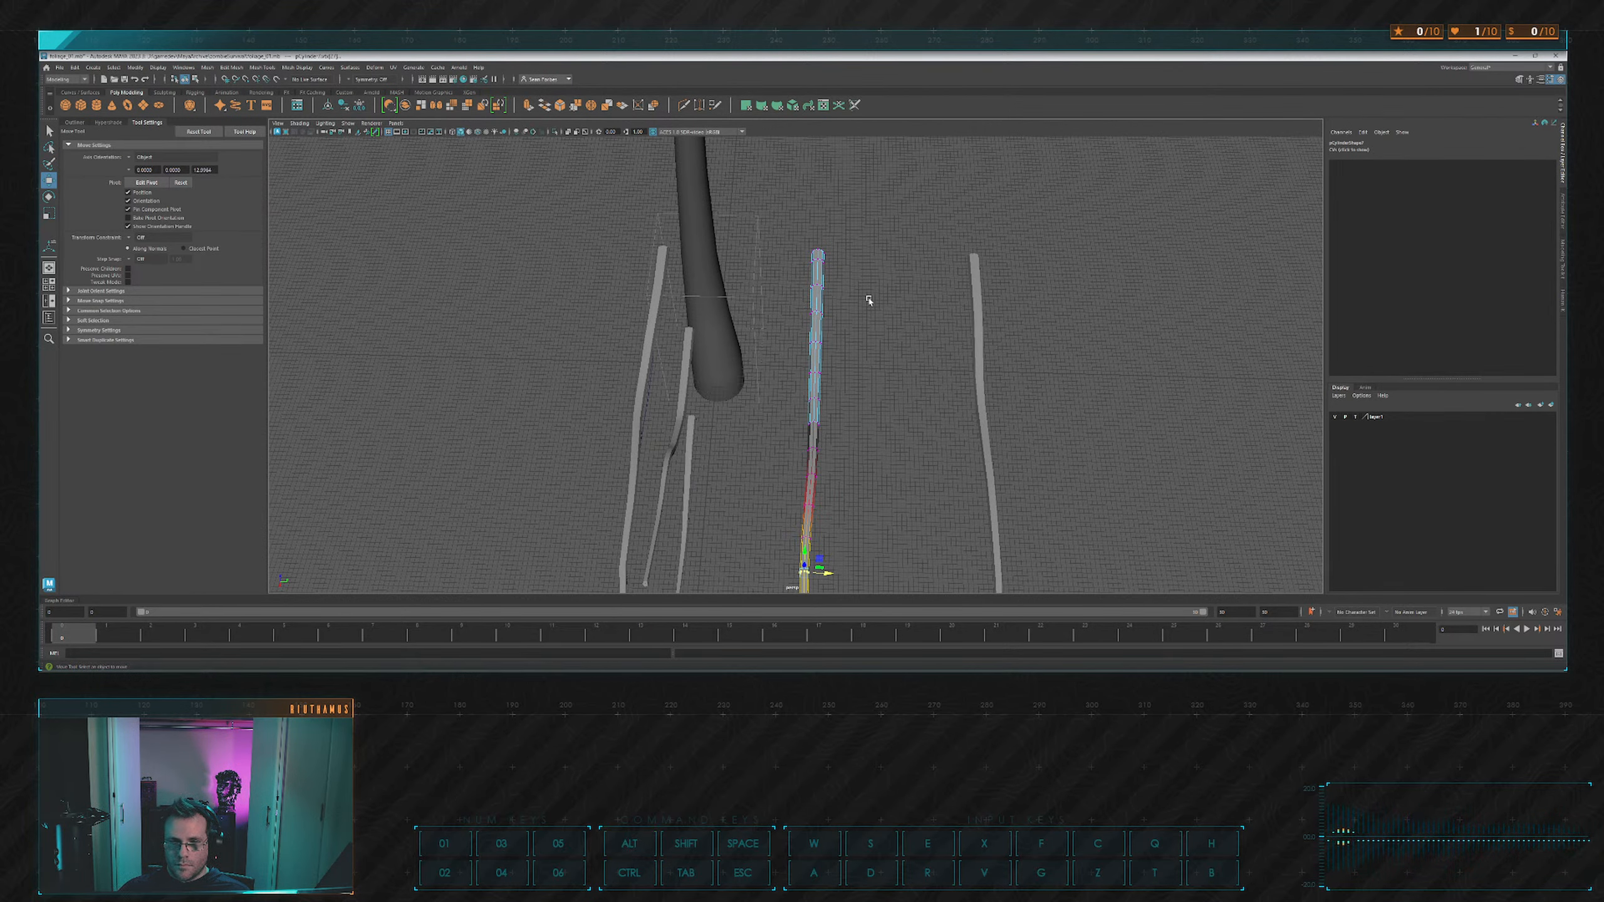
click(818, 314)
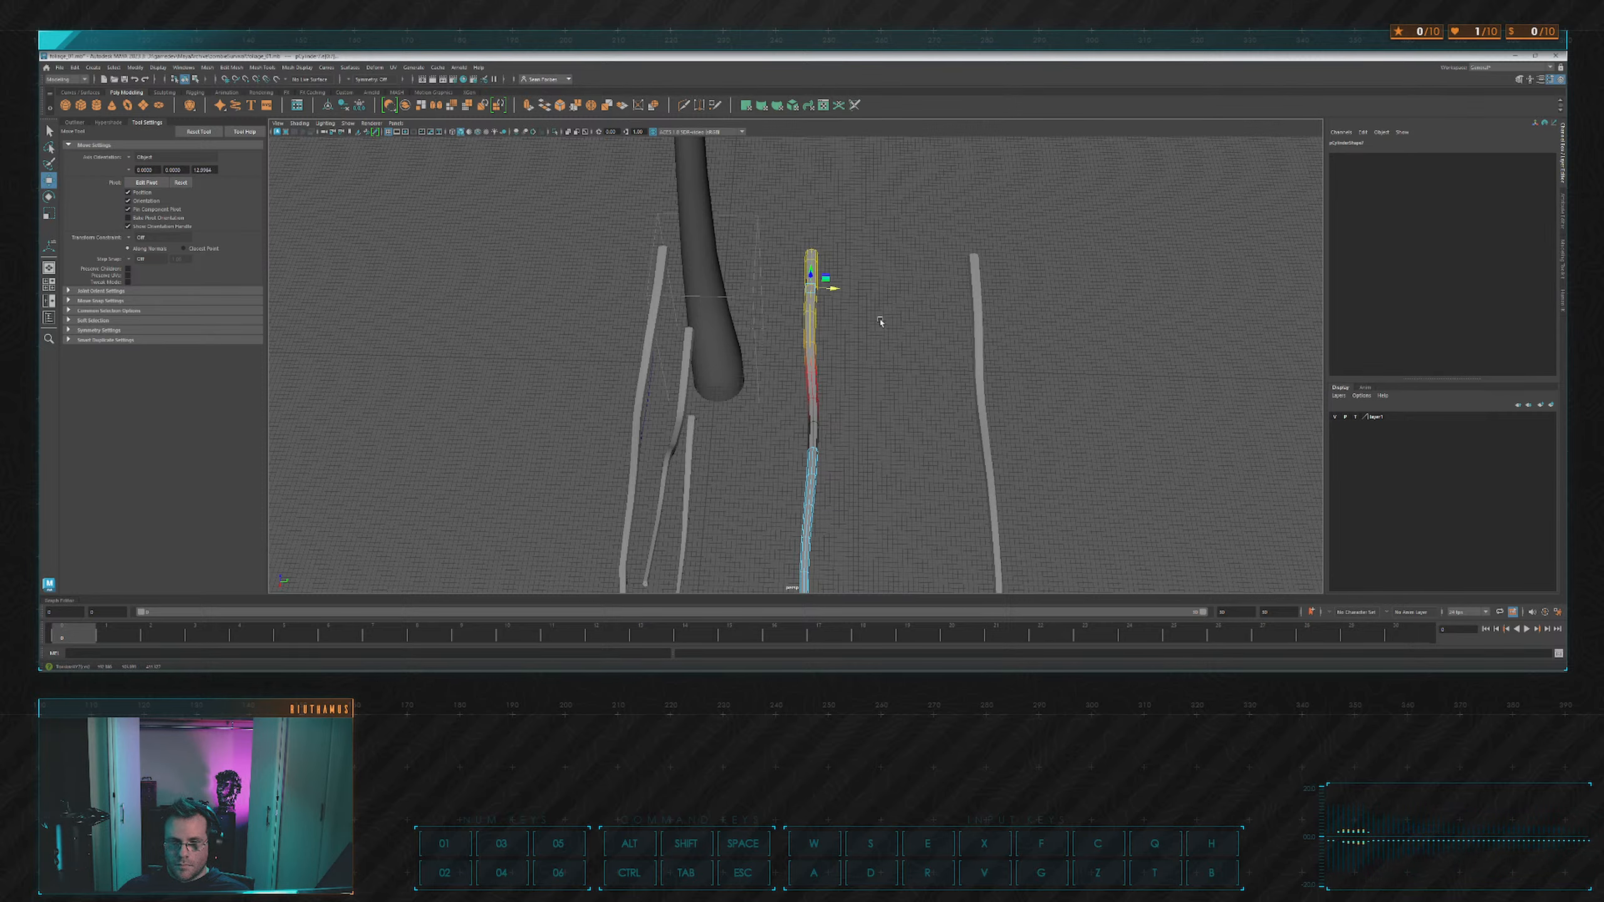
Check the middle long branch from the side and shift its soft-selected thin tip sideways toward the trunk side.
alt+drag(823, 287, 890, 285)
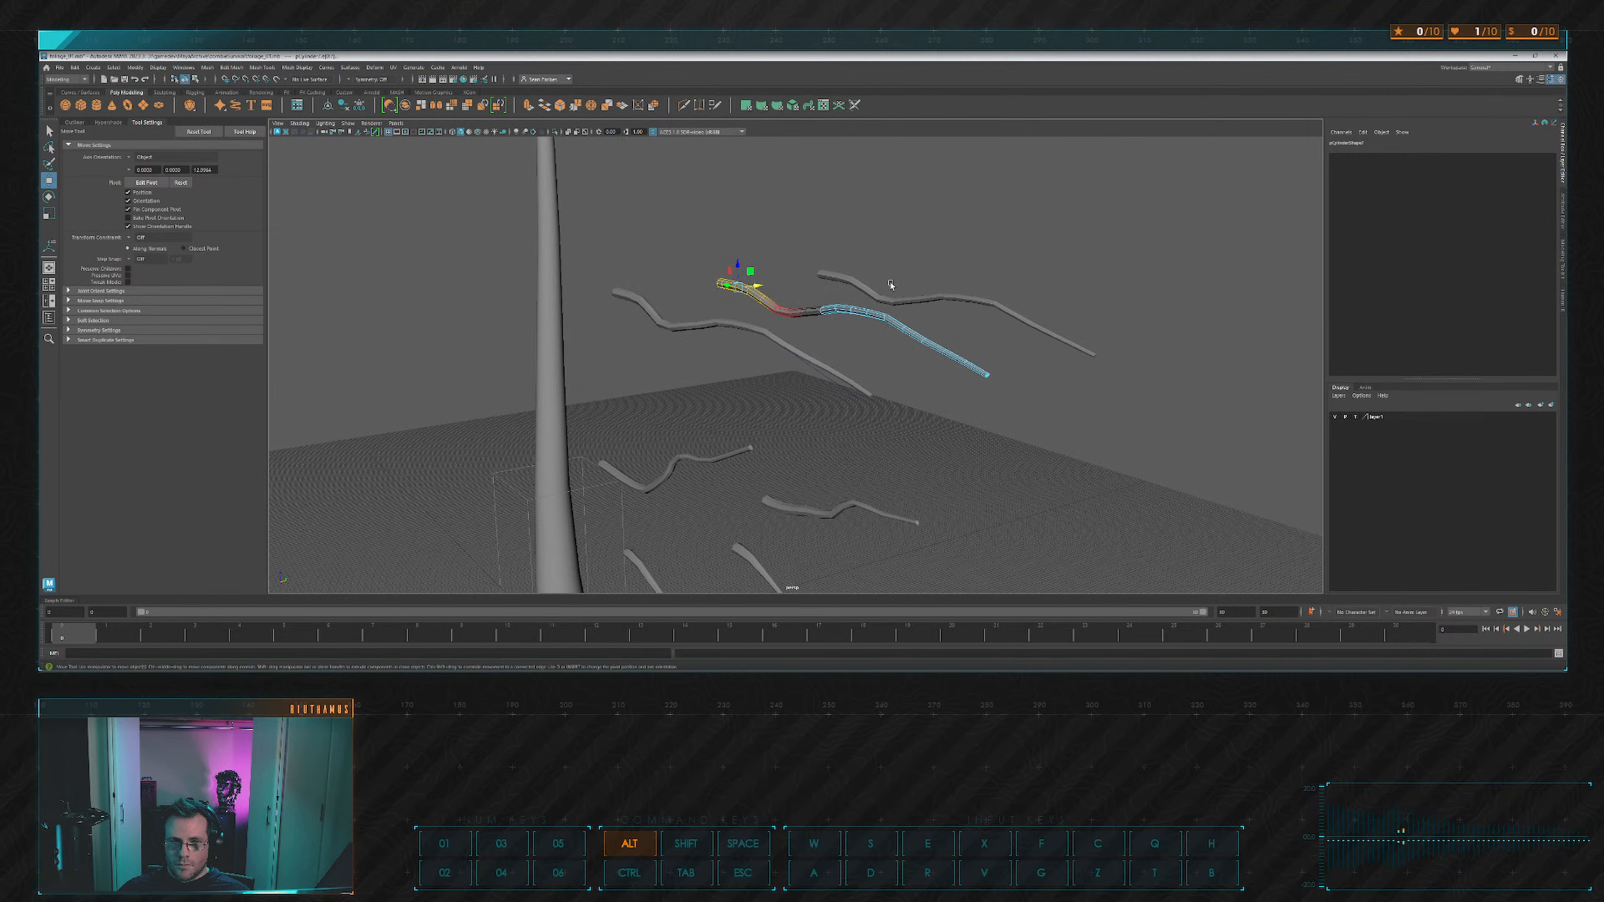
alt+drag(735, 263, 852, 472)
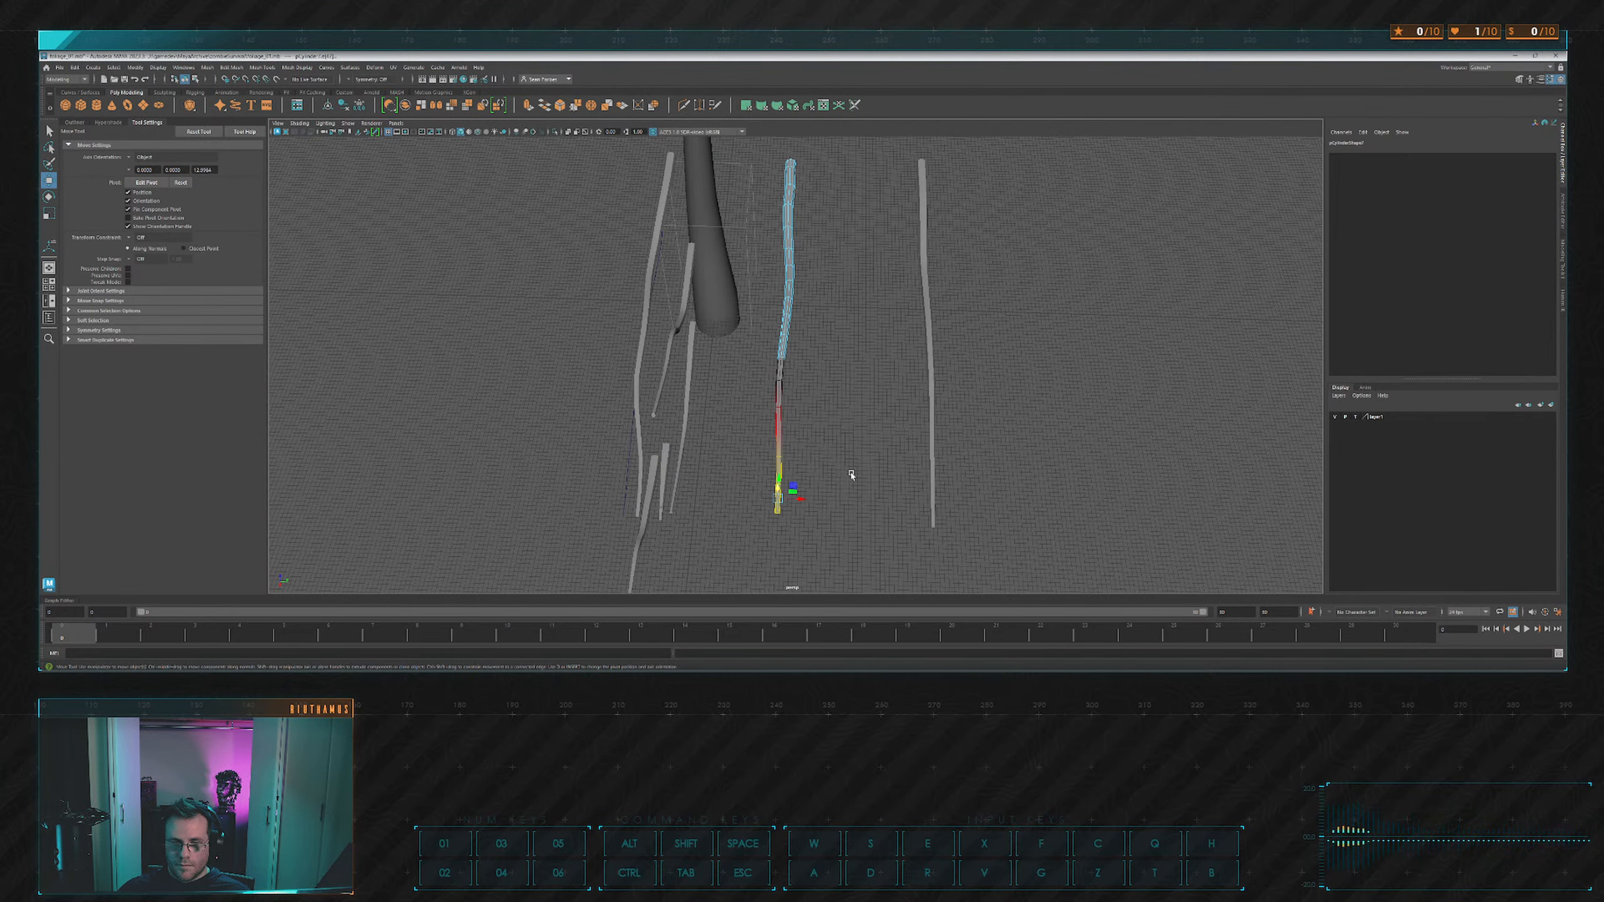
key(e)
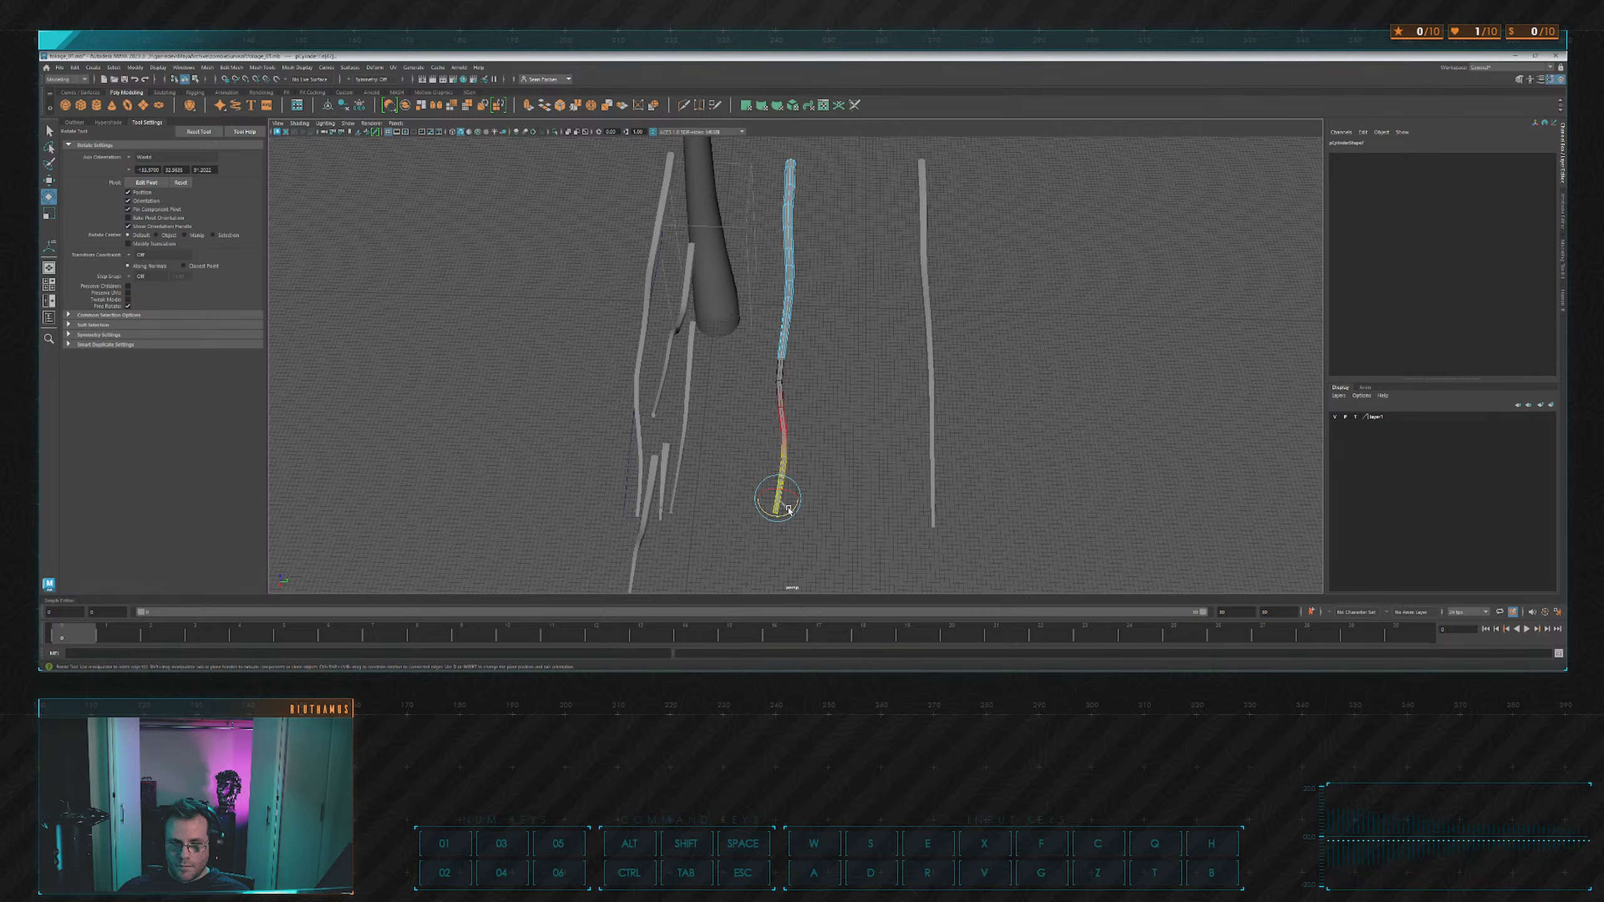
key(w)
drag(798, 497, 790, 503)
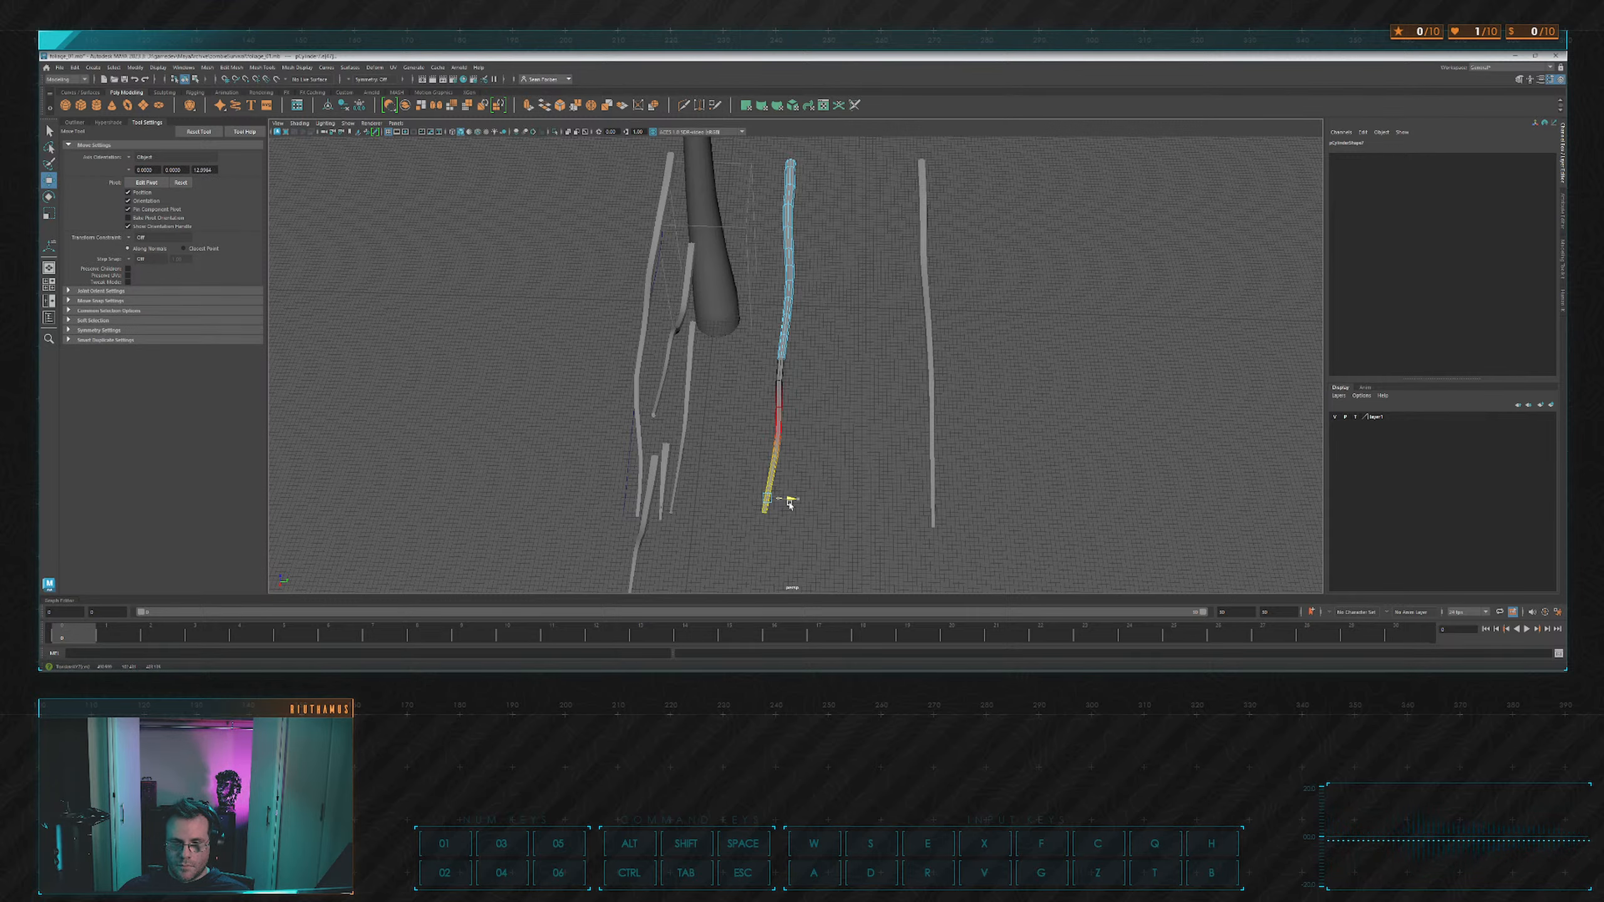
Bend the long branch farthest from the trunk sideways by moving its soft-selected vertices near the thick end.
alt+drag(866, 366, 895, 314)
click(877, 294)
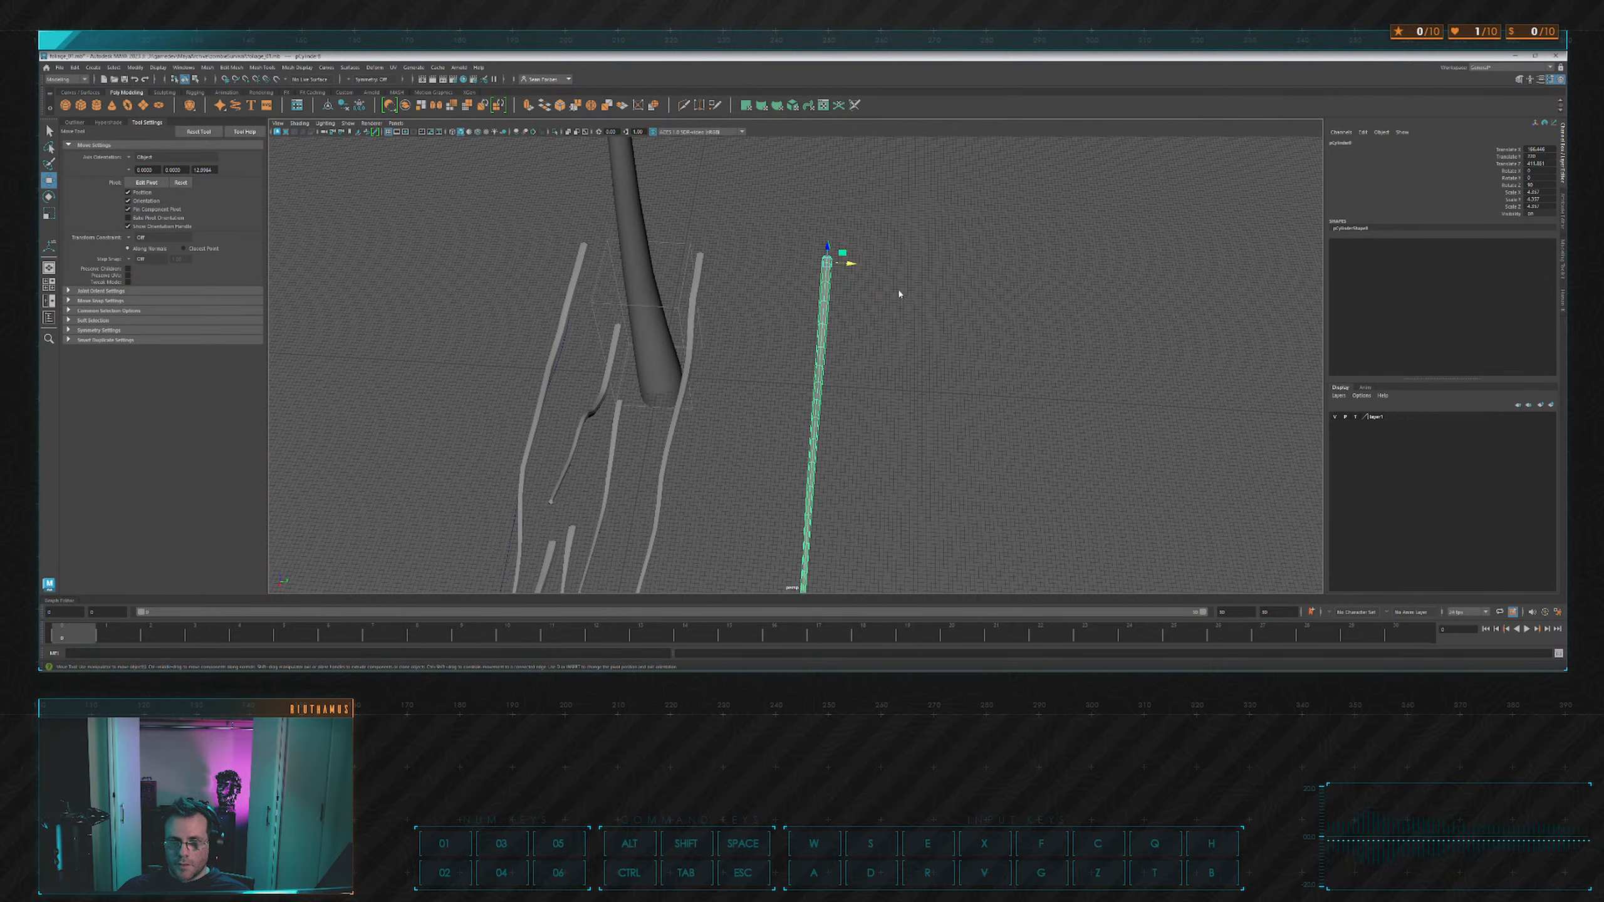
right_drag(899, 294, 898, 269)
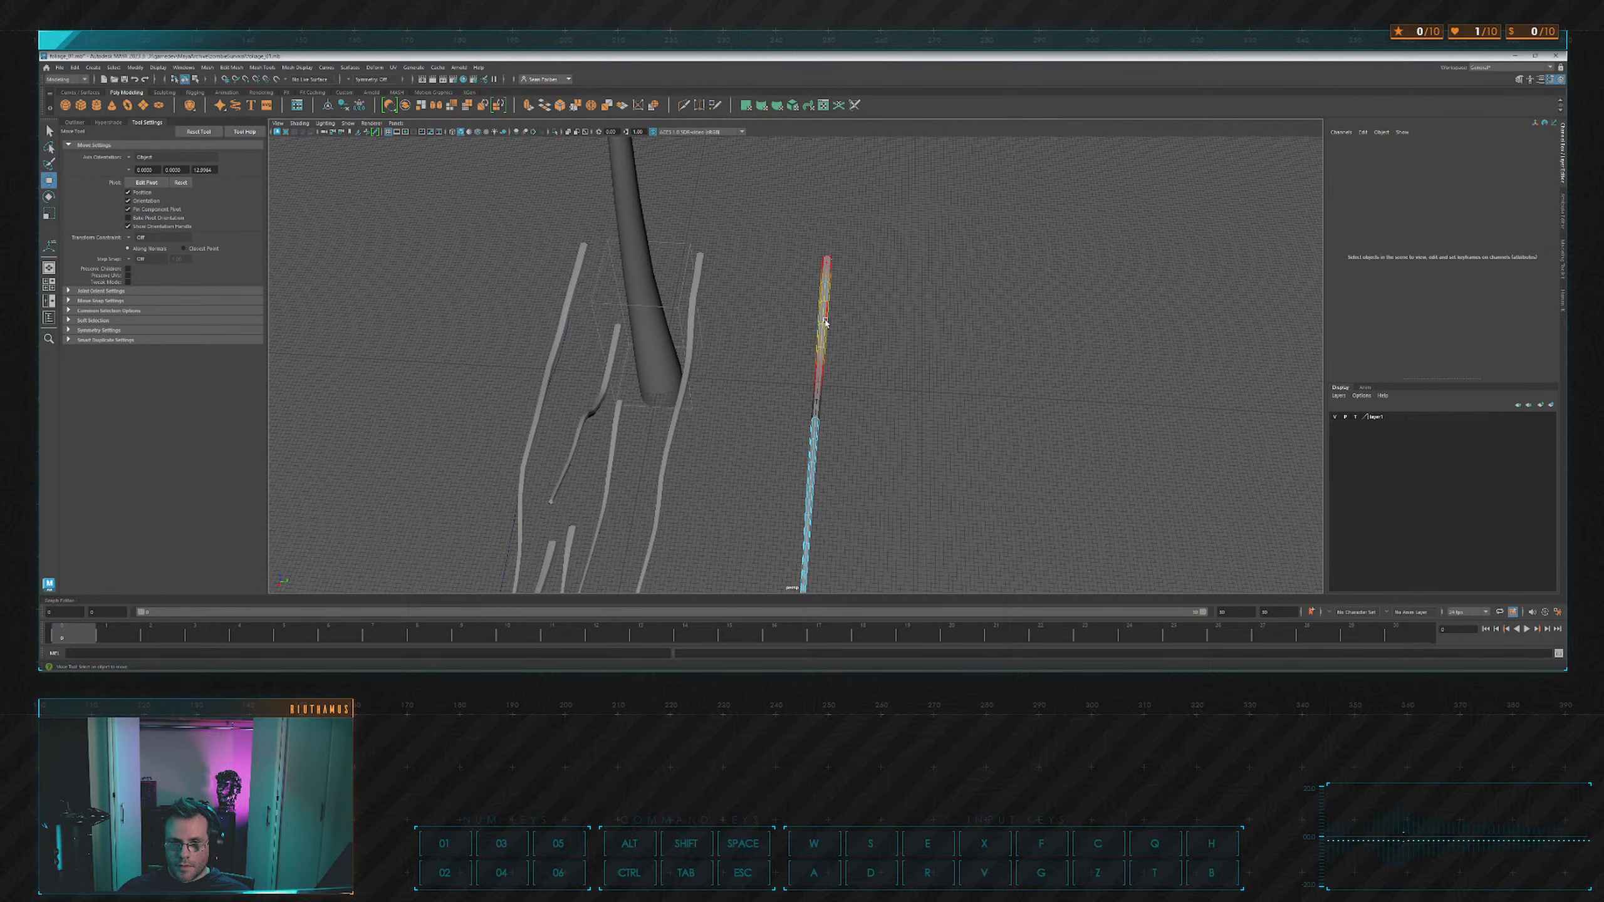
click(824, 326)
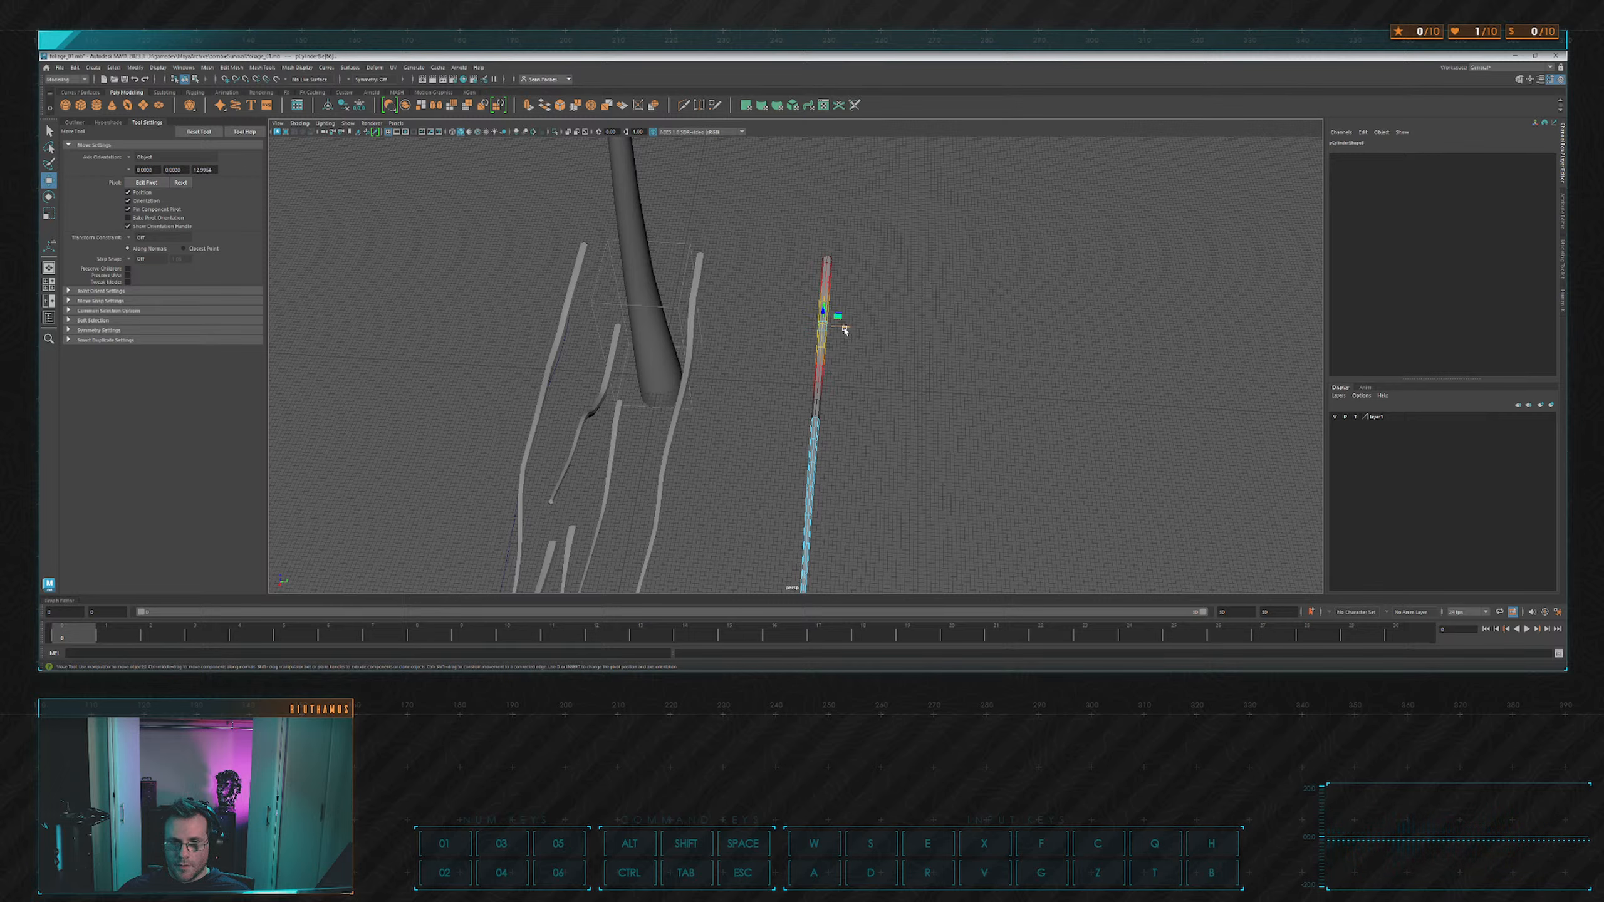
drag(845, 329, 864, 333)
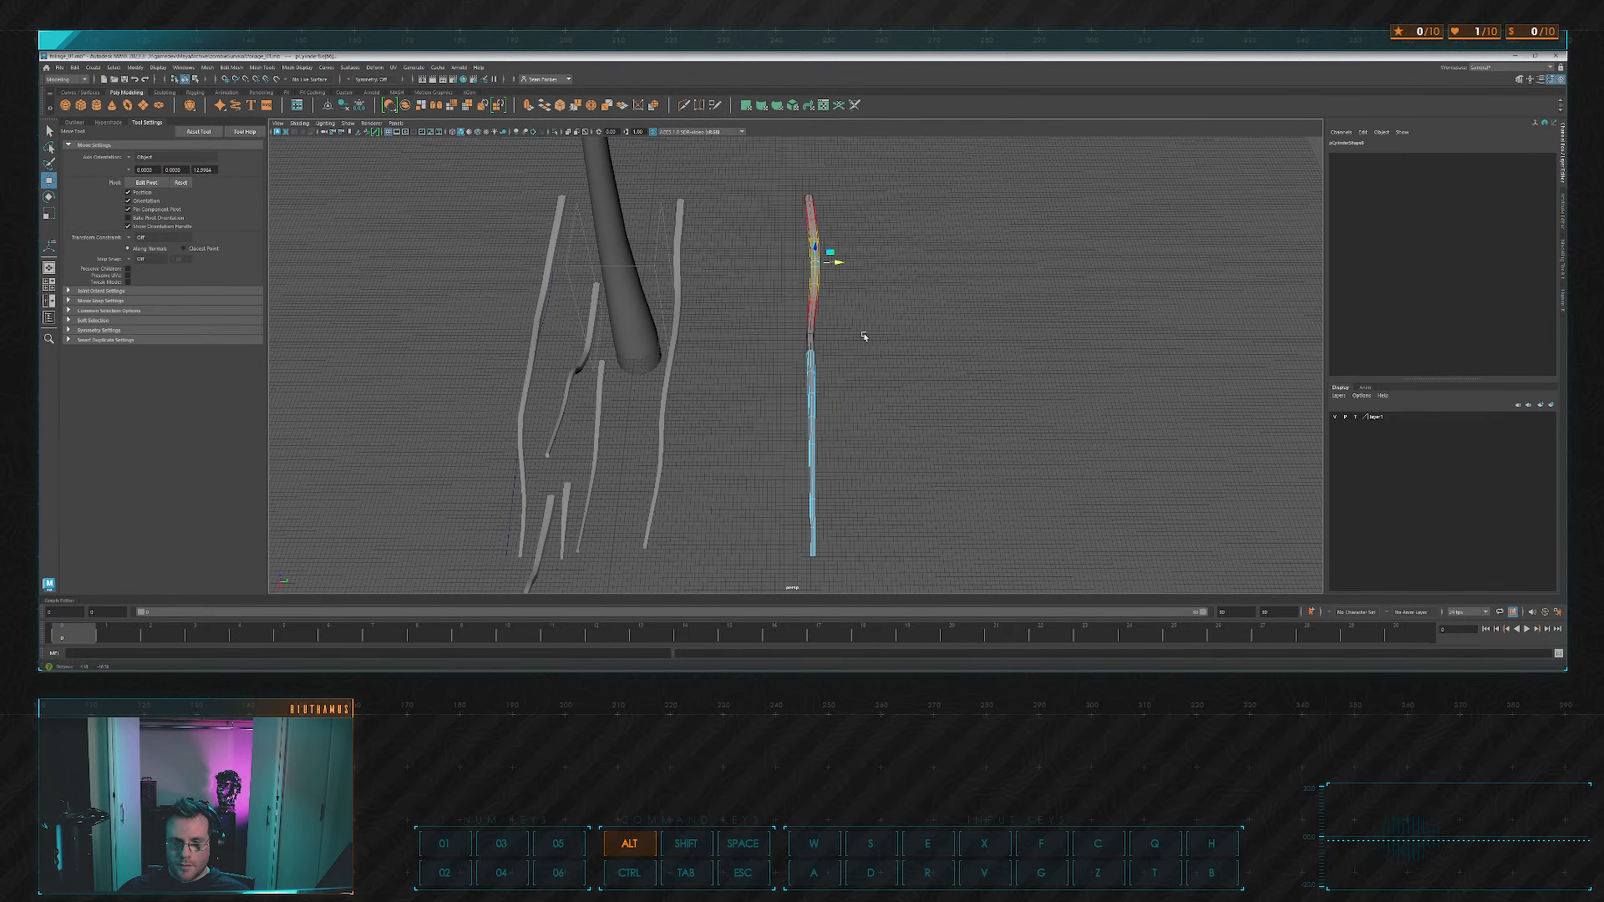
Shape the lower part of the farthest long branch and rotate its soft-selected thin tip.
drag(851, 466, 955, 317)
mouse_move(964, 371)
mouse_down()
mouse_move(948, 351)
mouse_move(917, 381)
mouse_move(943, 381)
mouse_up()
key(e)
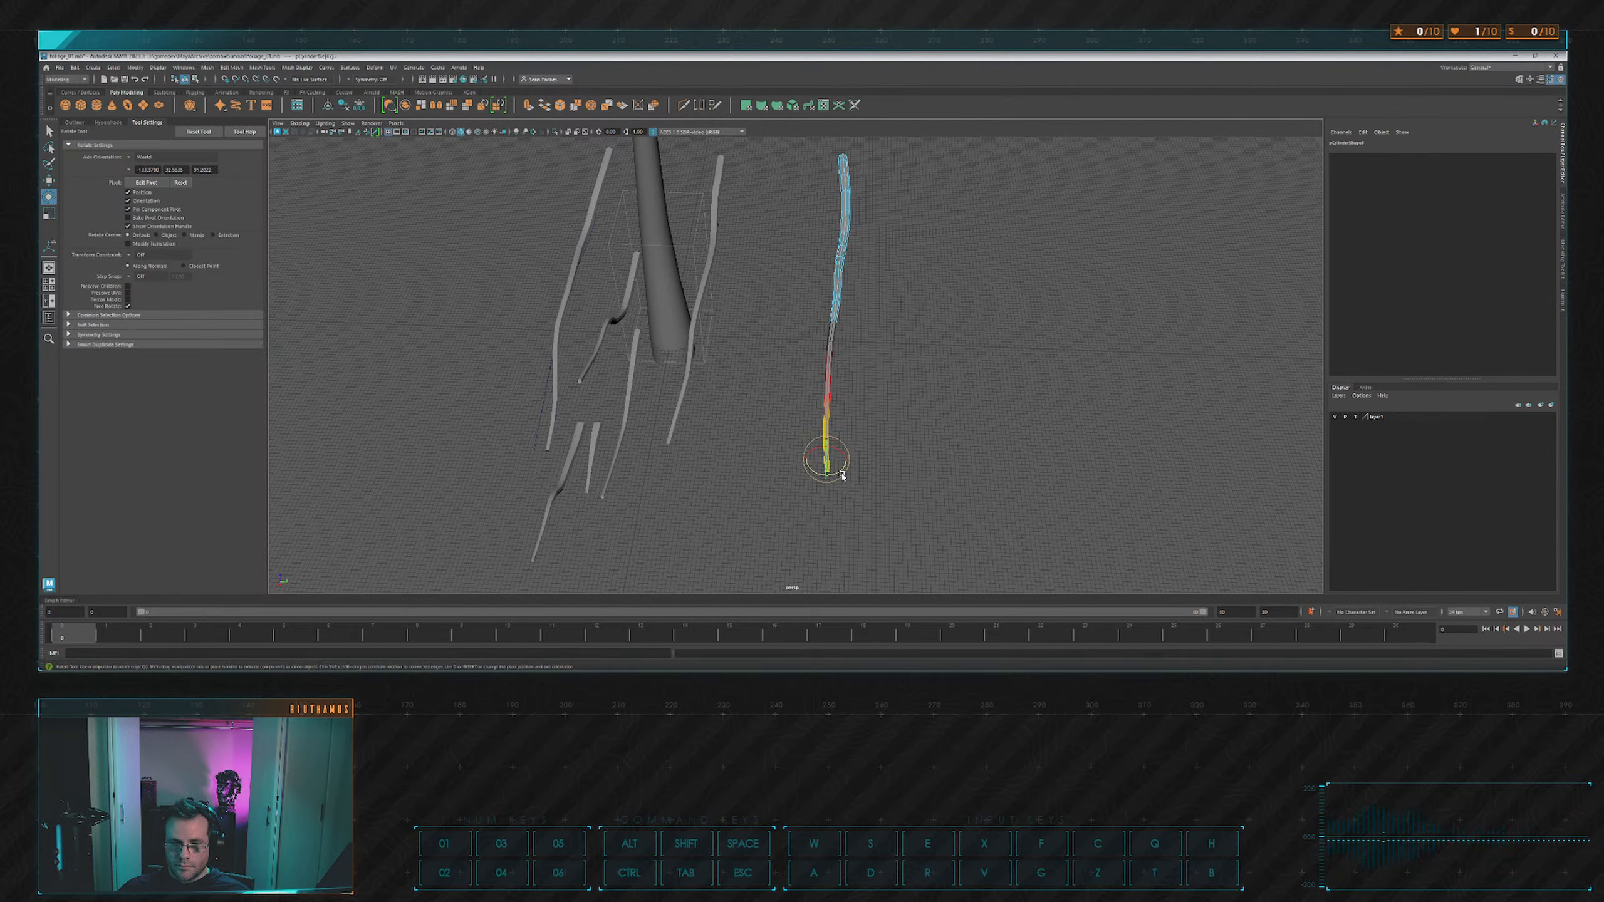
drag(839, 472, 835, 394)
Examine the three long branches and the shorter branches around the trunk from several angles.
click(798, 348)
click(749, 440)
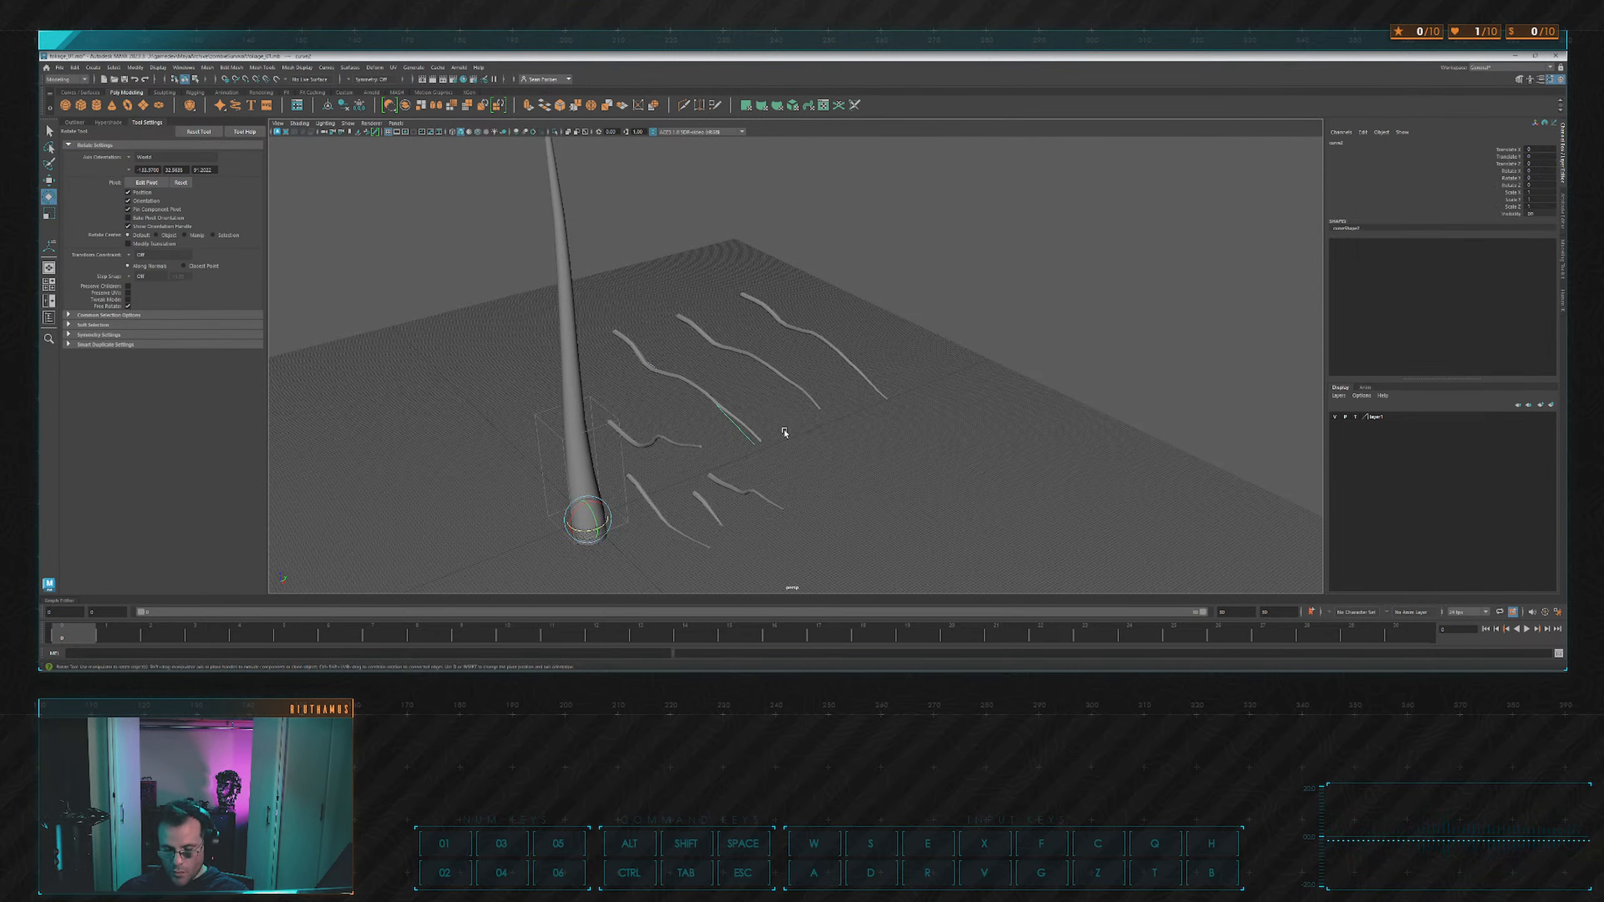
click(788, 403)
scroll(733, 420, up, 10)
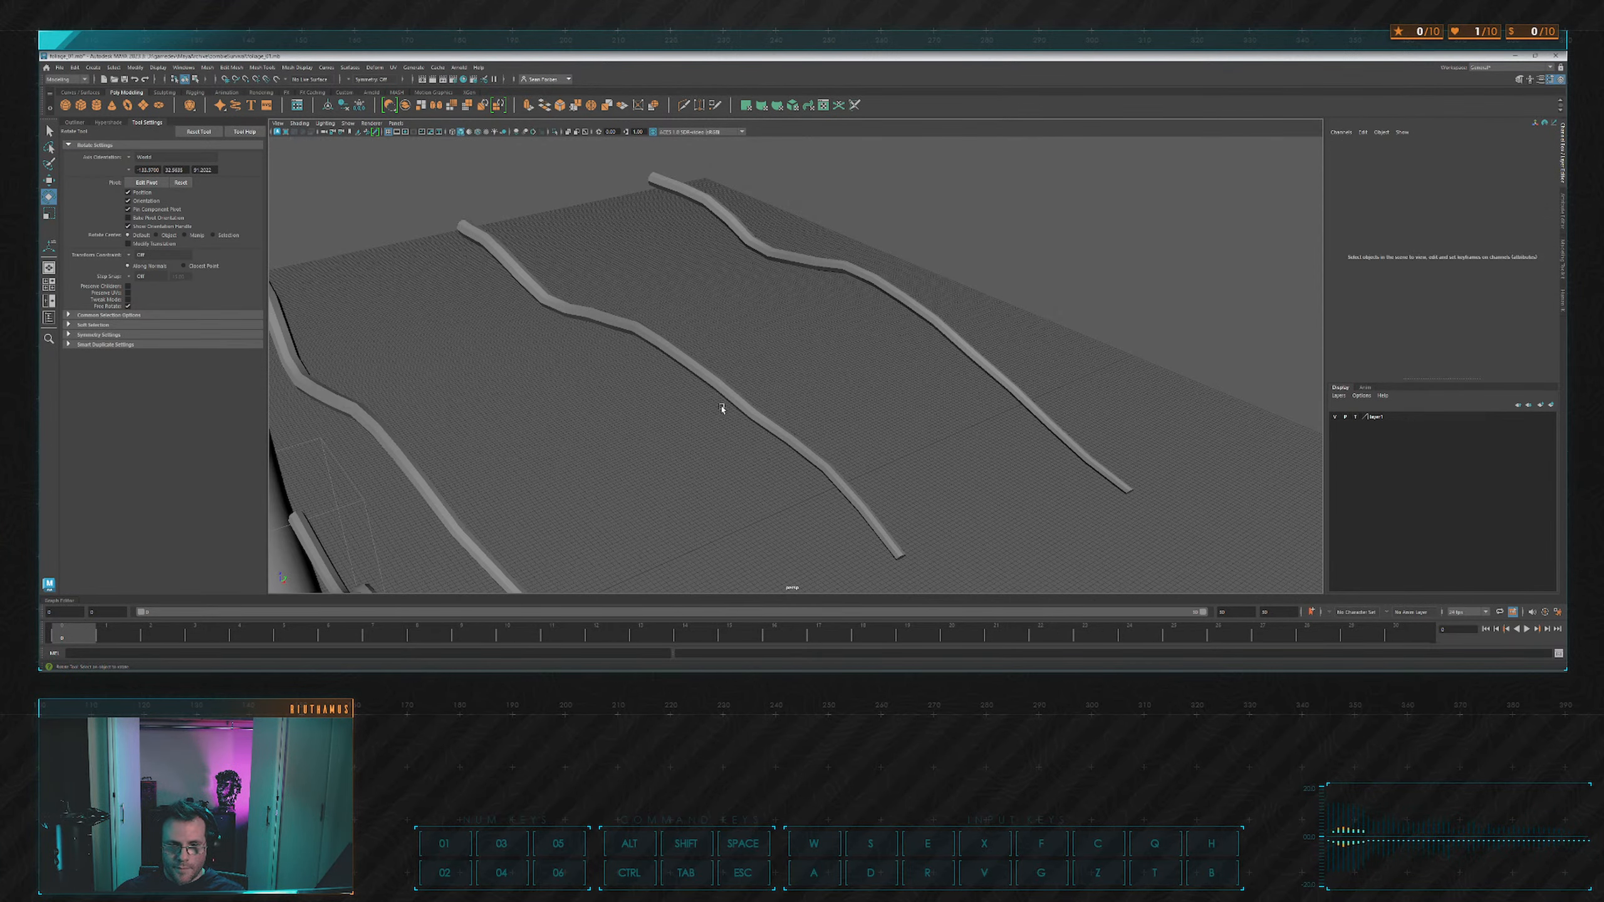
scroll(726, 411, down, 3)
scroll(742, 370, down, 3)
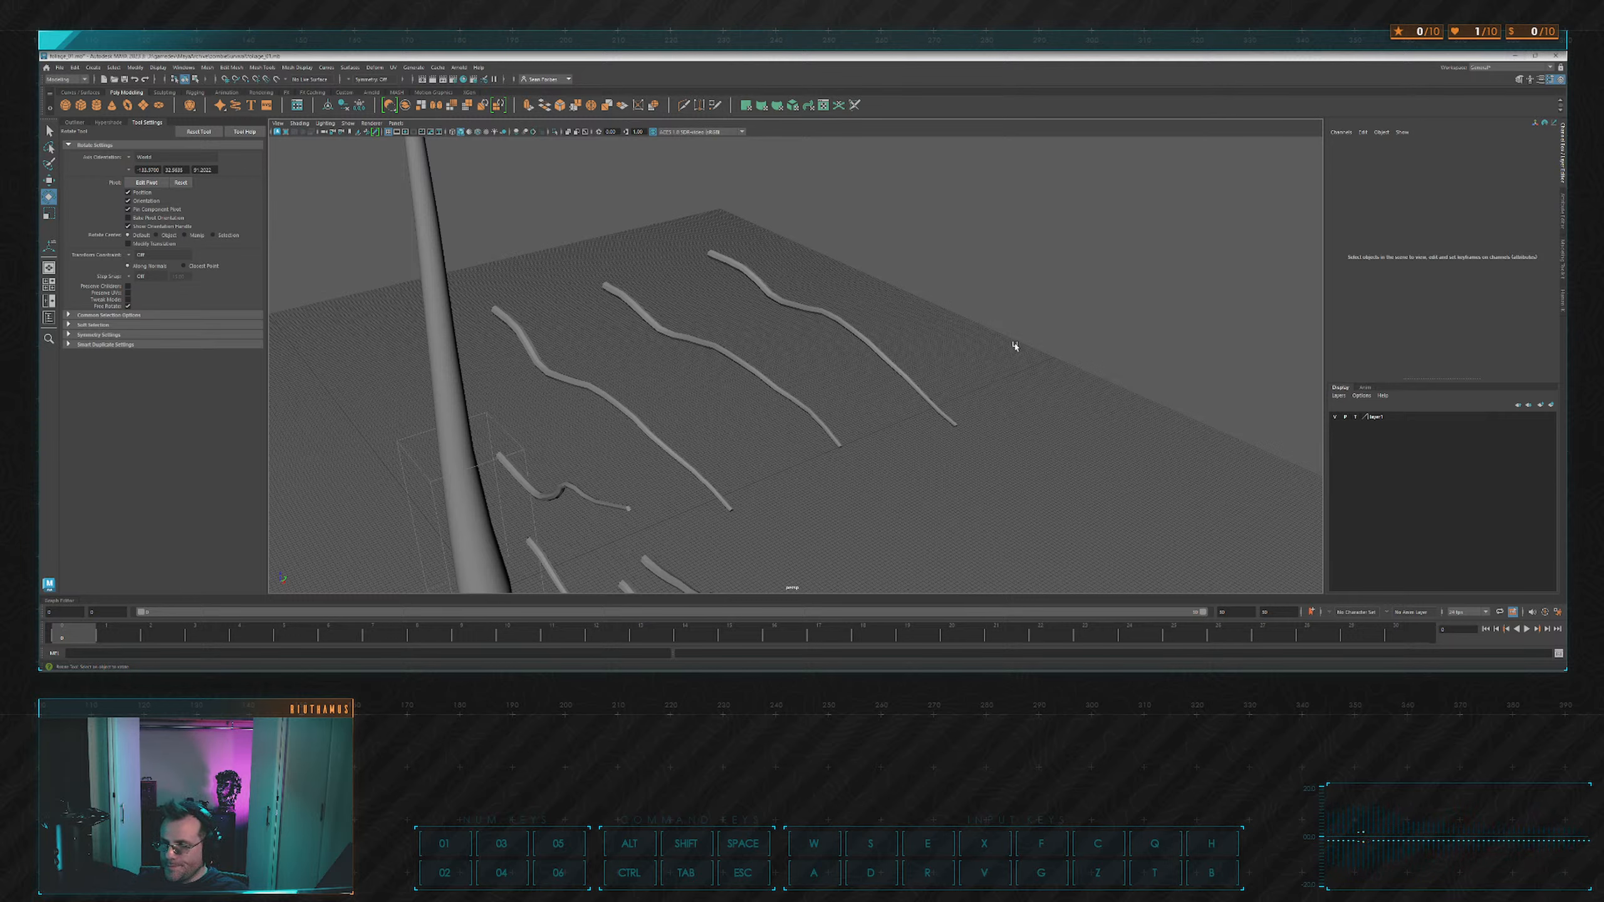
alt+drag(787, 333, 891, 329)
scroll(784, 362, up, 5)
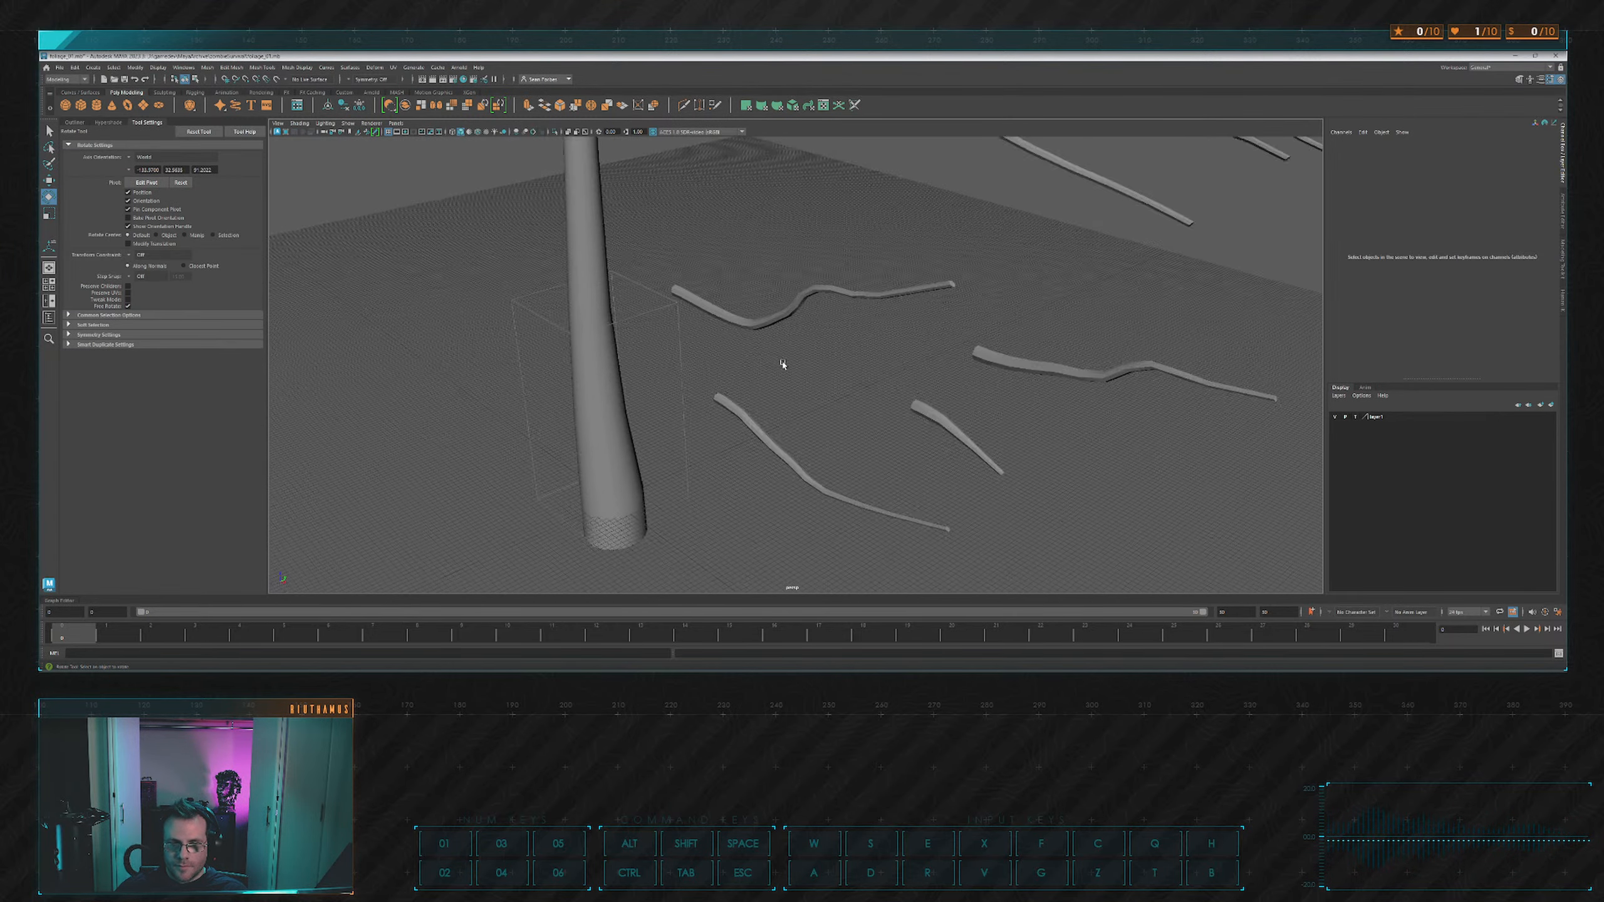
alt+drag(784, 362, 765, 268)
scroll(827, 289, down, 5)
scroll(856, 314, up, 3)
scroll(859, 310, down, 6)
Select the three long branches together and move them away from the trunk and the shorter branches.
drag(905, 211, 845, 292)
alt+drag(845, 292, 960, 322)
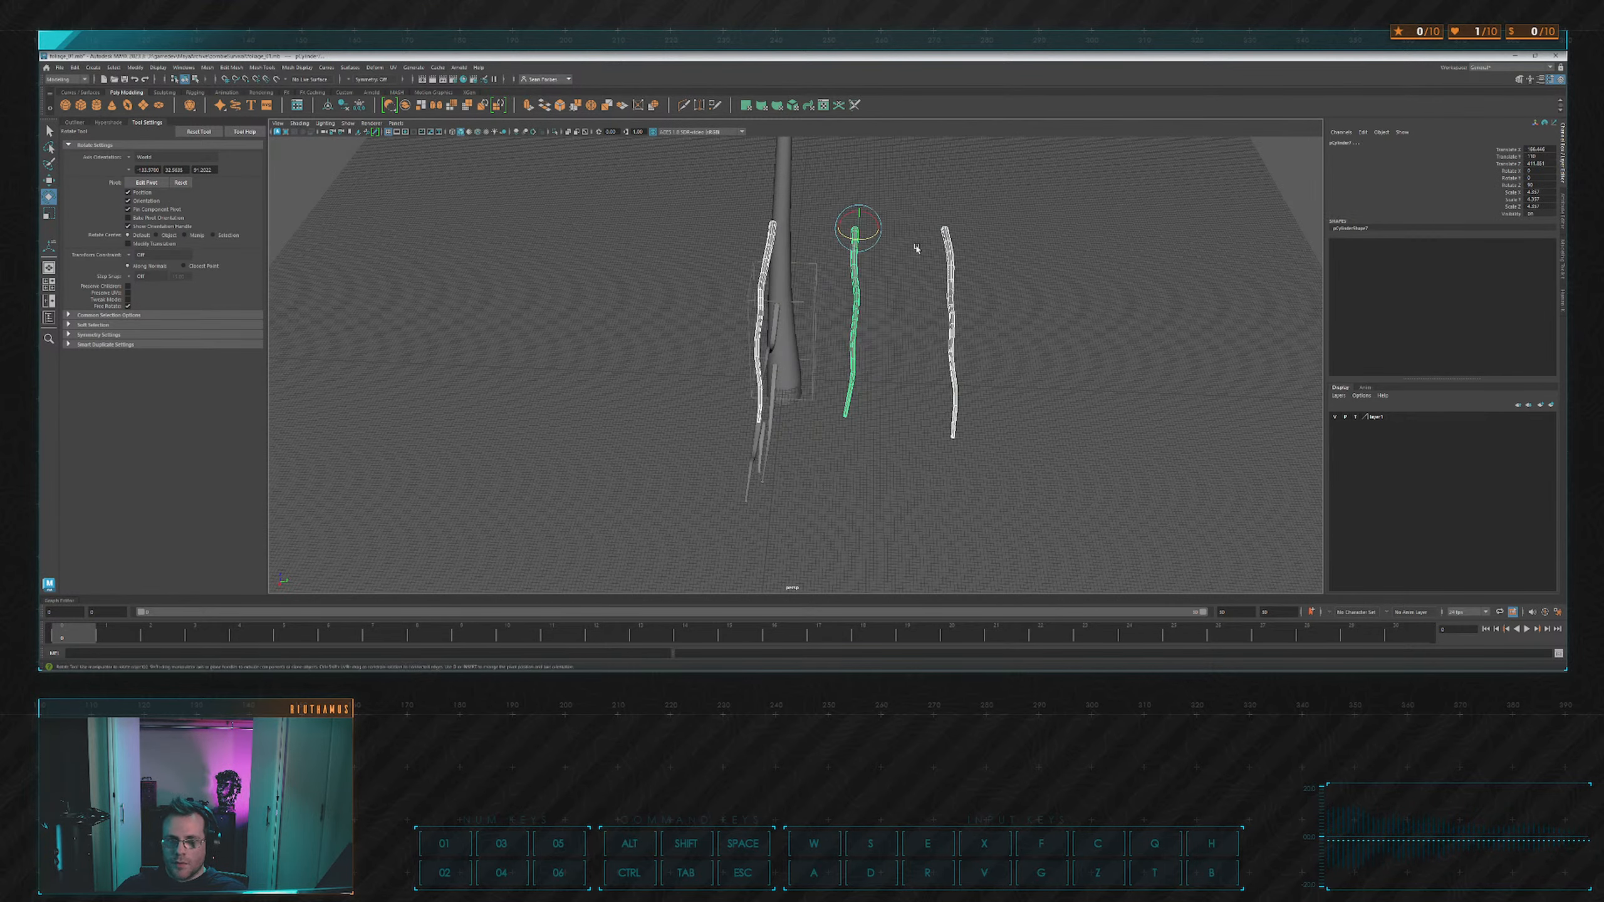
key(w)
drag(883, 230, 834, 313)
click(860, 251)
scroll(772, 334, up, 3)
scroll(767, 332, up, 3)
Duplicate the kinked medium branch beside the trunk twice and space the two copies sideways from the original.
click(745, 326)
click(874, 292)
click(739, 313)
drag(719, 304, 780, 295)
key(ctrl+z)
scroll(944, 306, down, 4)
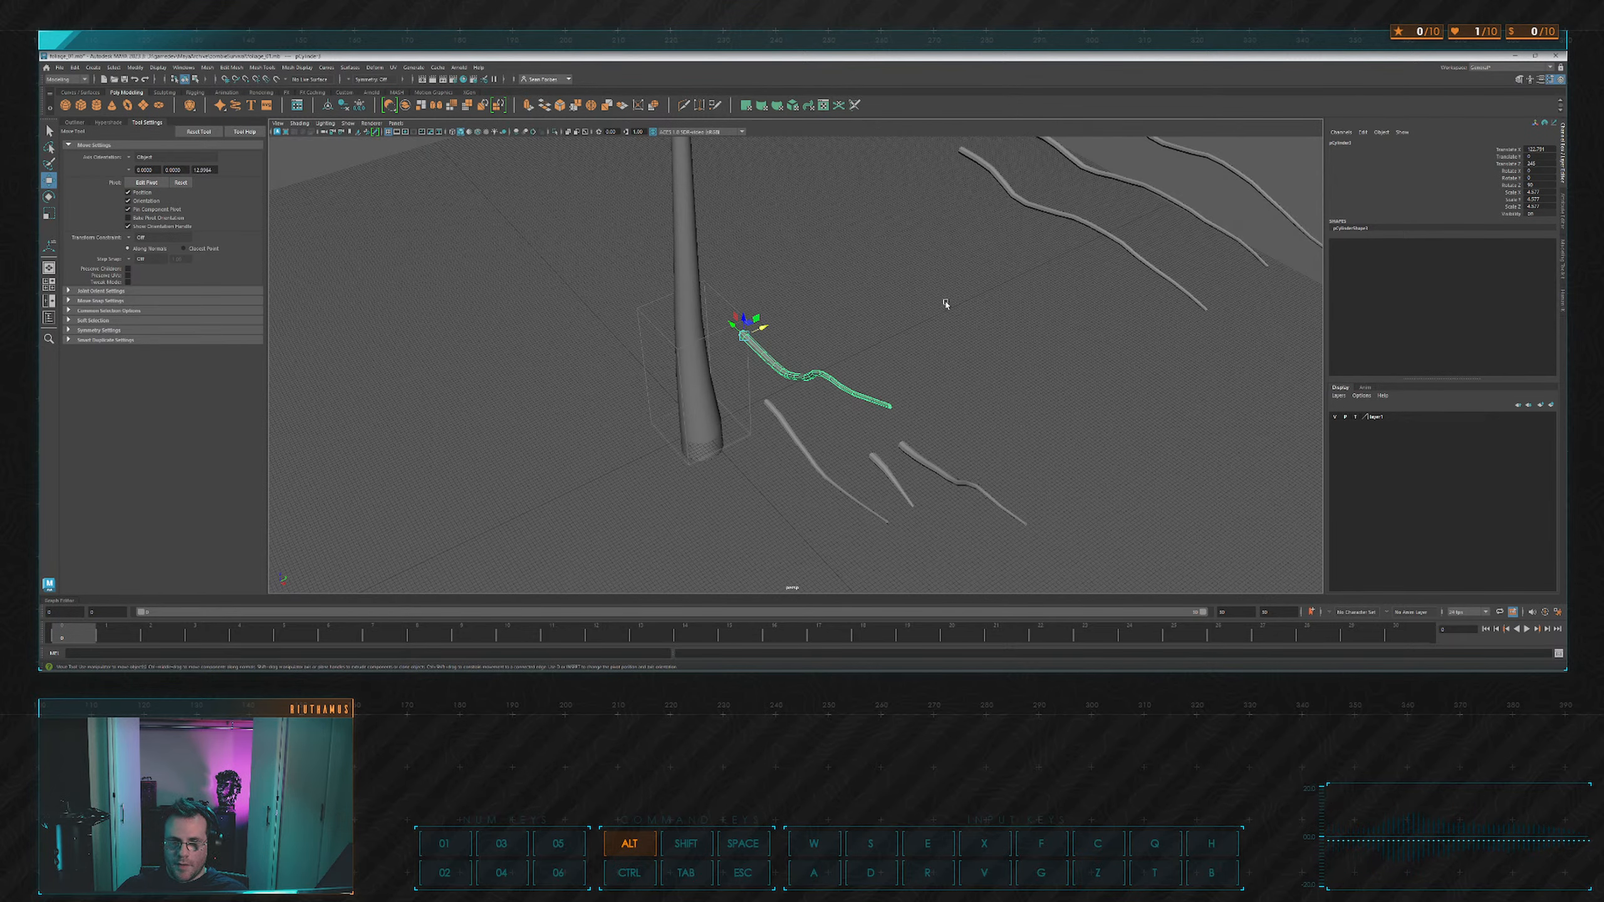
alt+drag(945, 305, 812, 326)
click(824, 277)
click(859, 345)
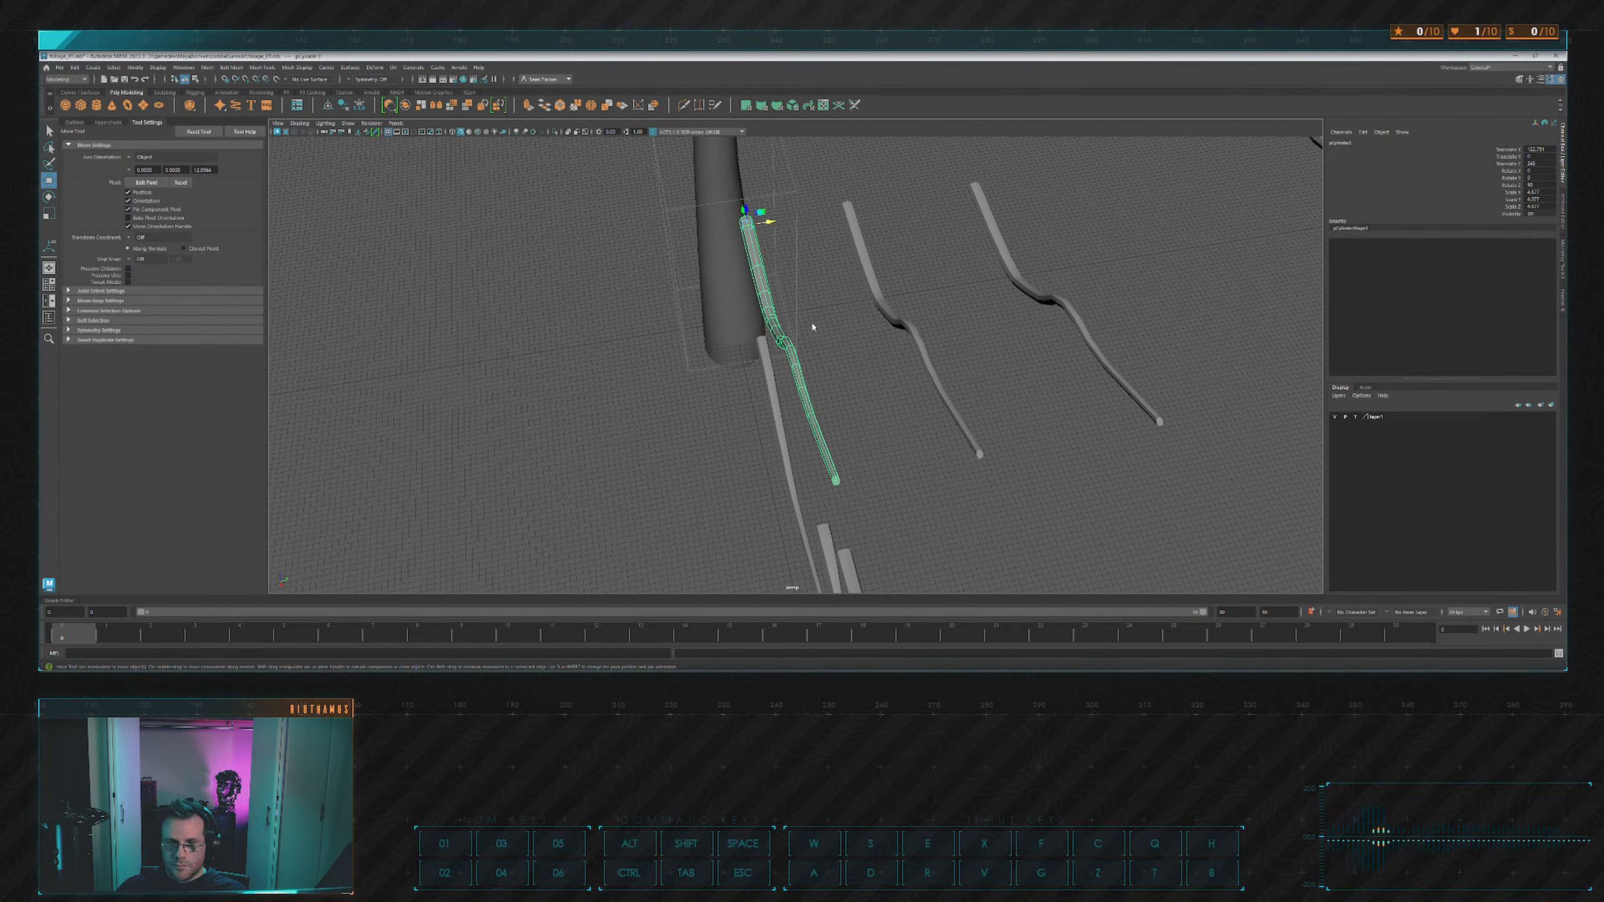
Select the thin tip vertices of the original medium branch and lower the tip with soft selection.
click(850, 439)
drag(881, 466, 820, 498)
alt+drag(853, 513, 957, 374)
key(e)
scroll(966, 367, up, 5)
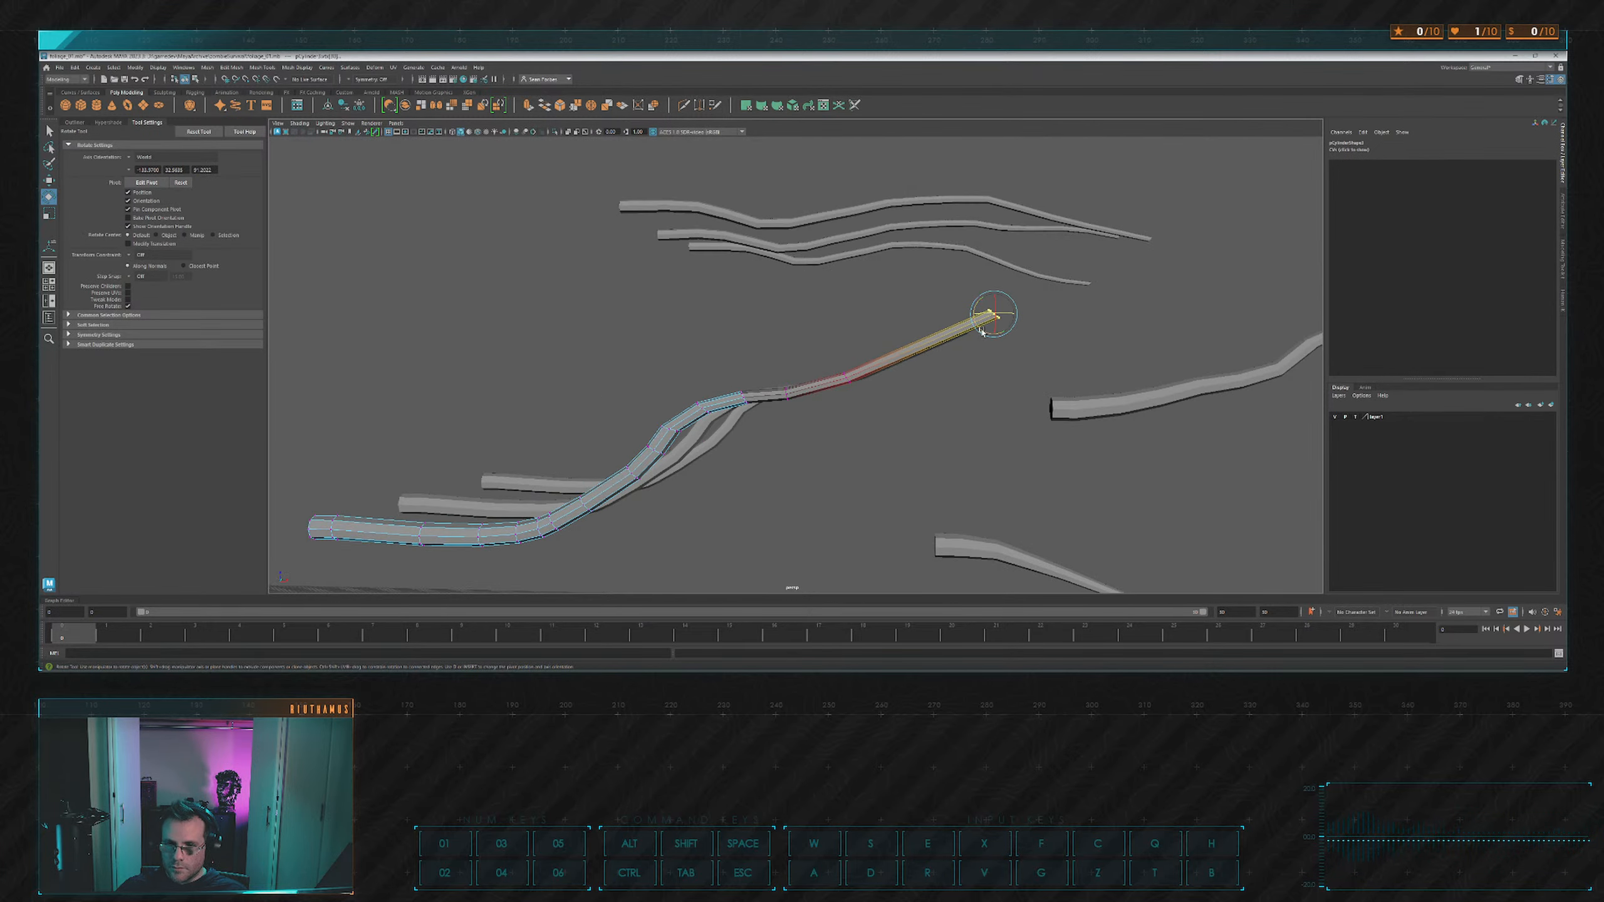
key(w)
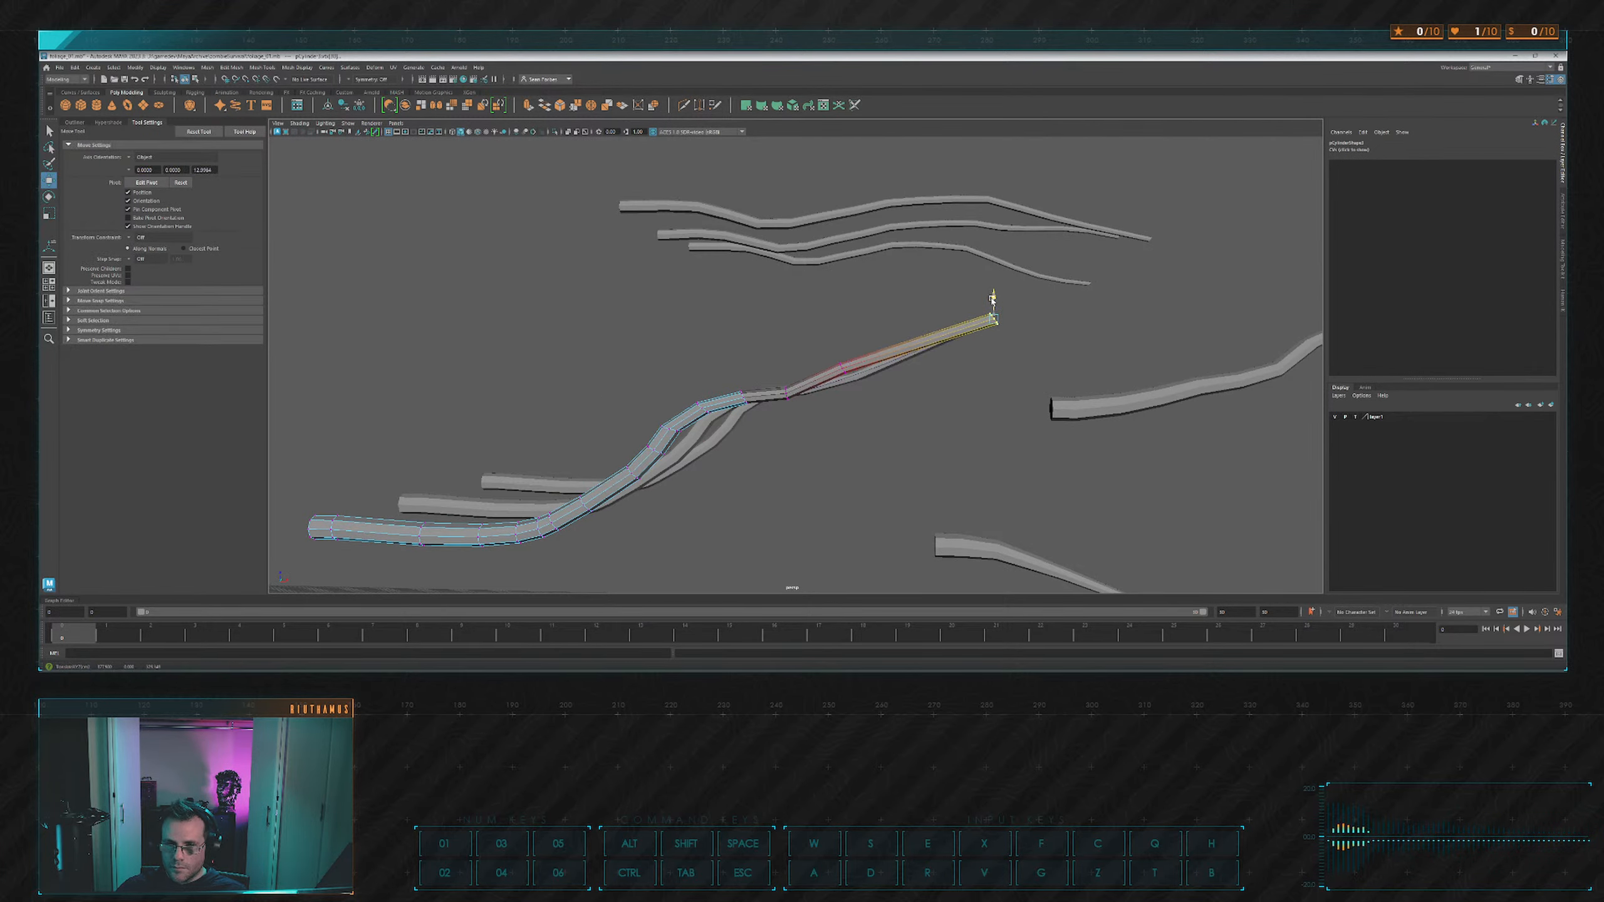
drag(992, 298, 959, 405)
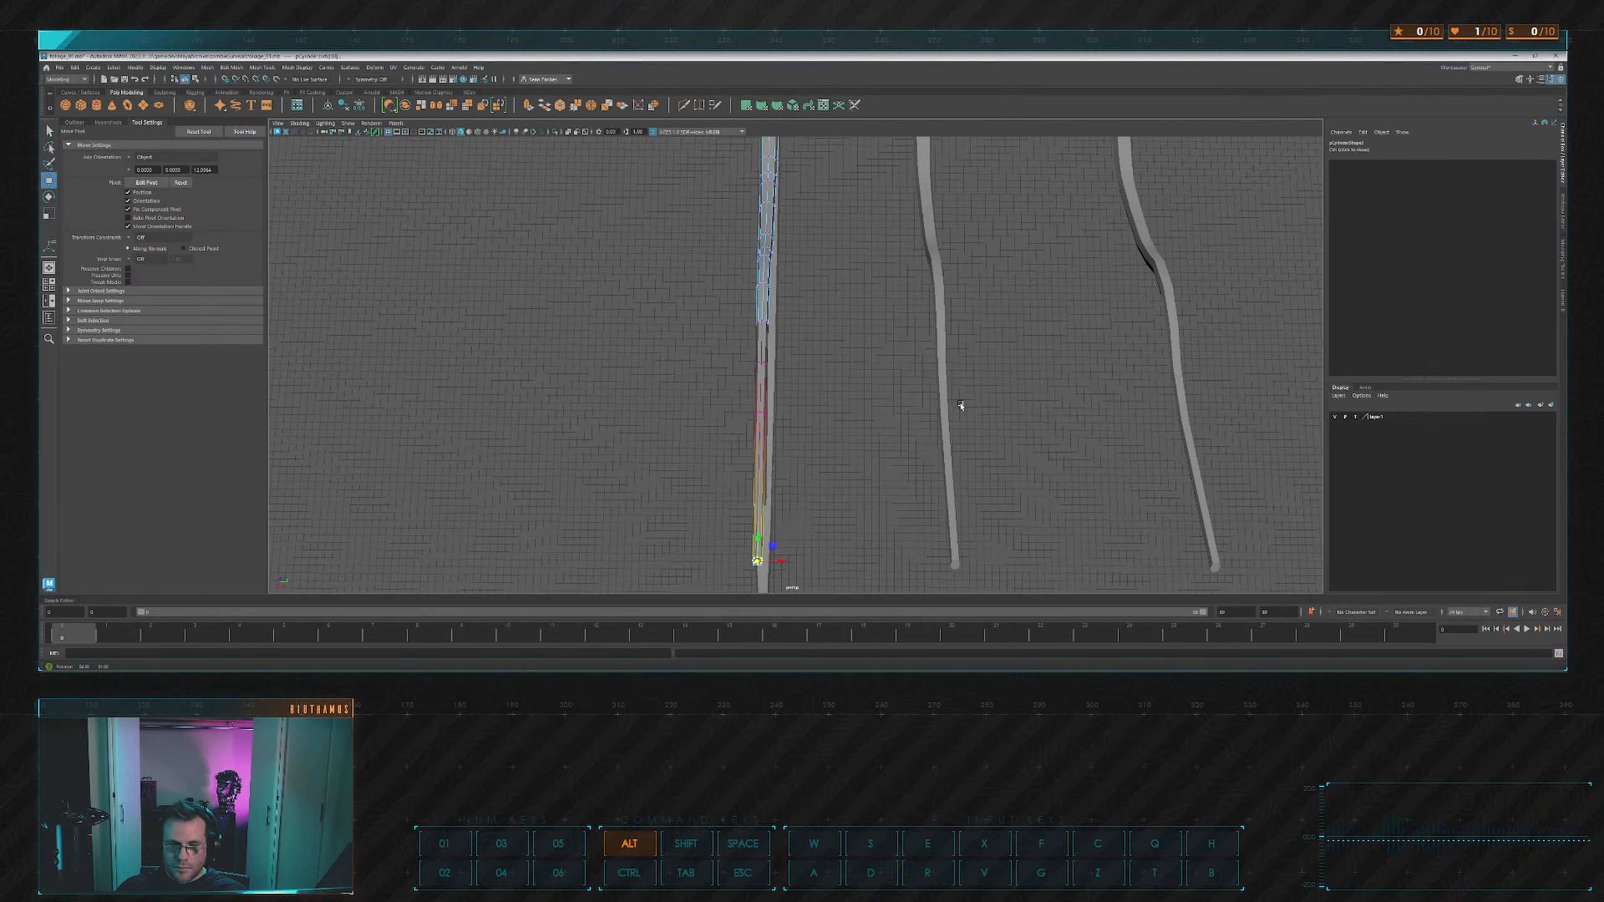
Shift the original medium branch's tip sideways and bow its middle with soft-selected vertices.
alt+middle_drag(959, 404, 1006, 342)
drag(825, 499, 796, 520)
key(e)
alt+middle_drag(836, 379, 841, 440)
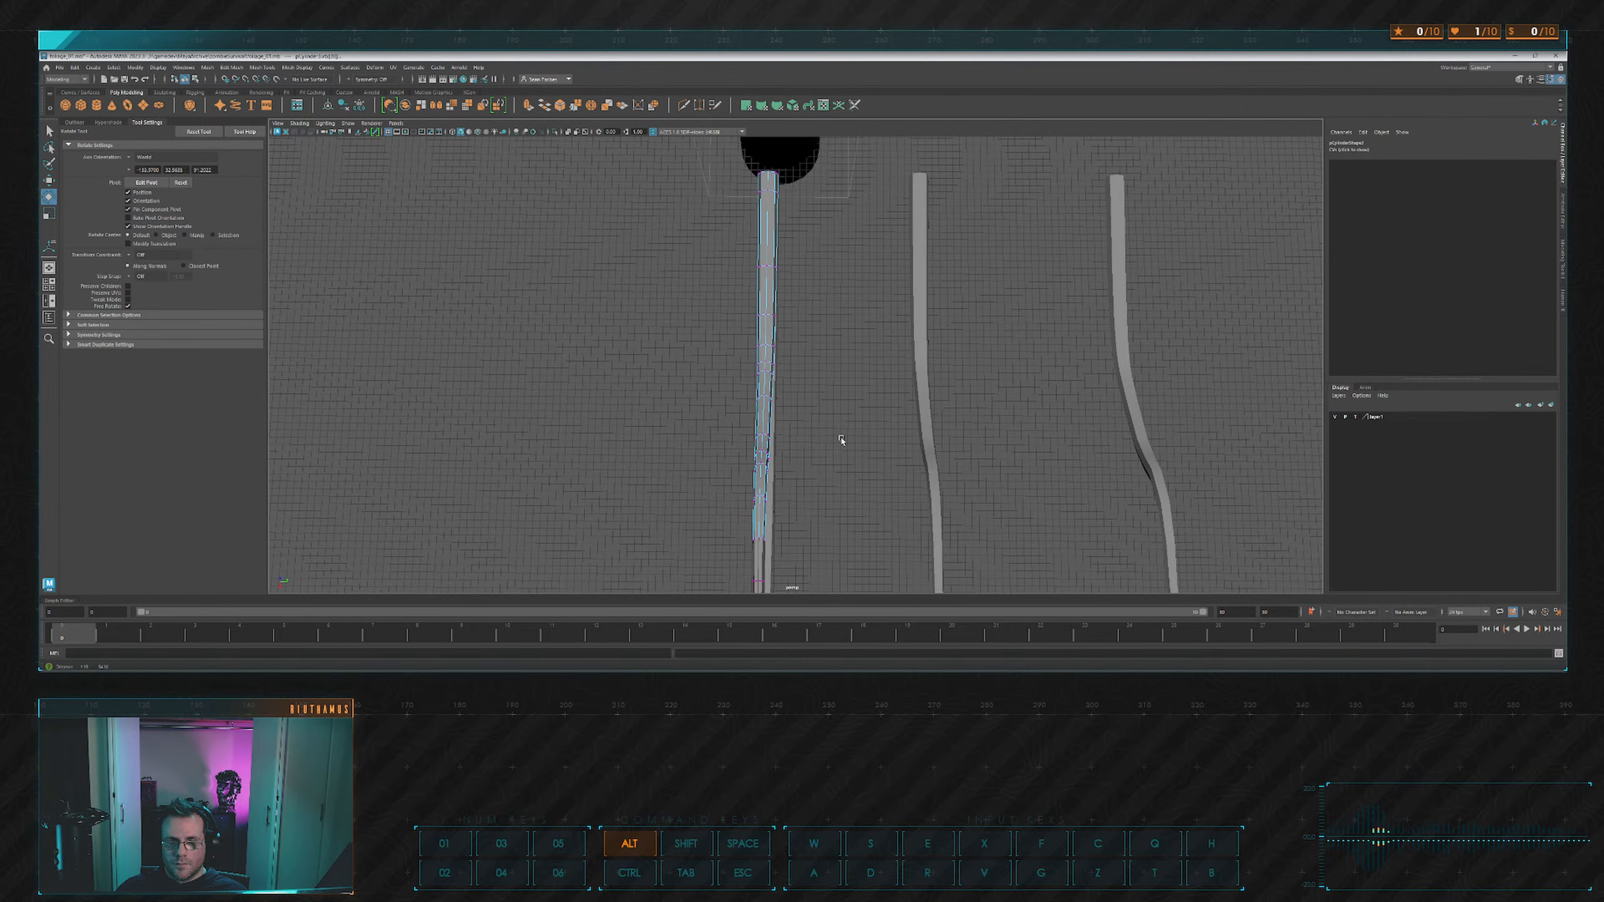
drag(738, 299, 798, 320)
key(w)
alt+middle_drag(820, 248, 873, 227)
alt+drag(853, 308, 834, 348)
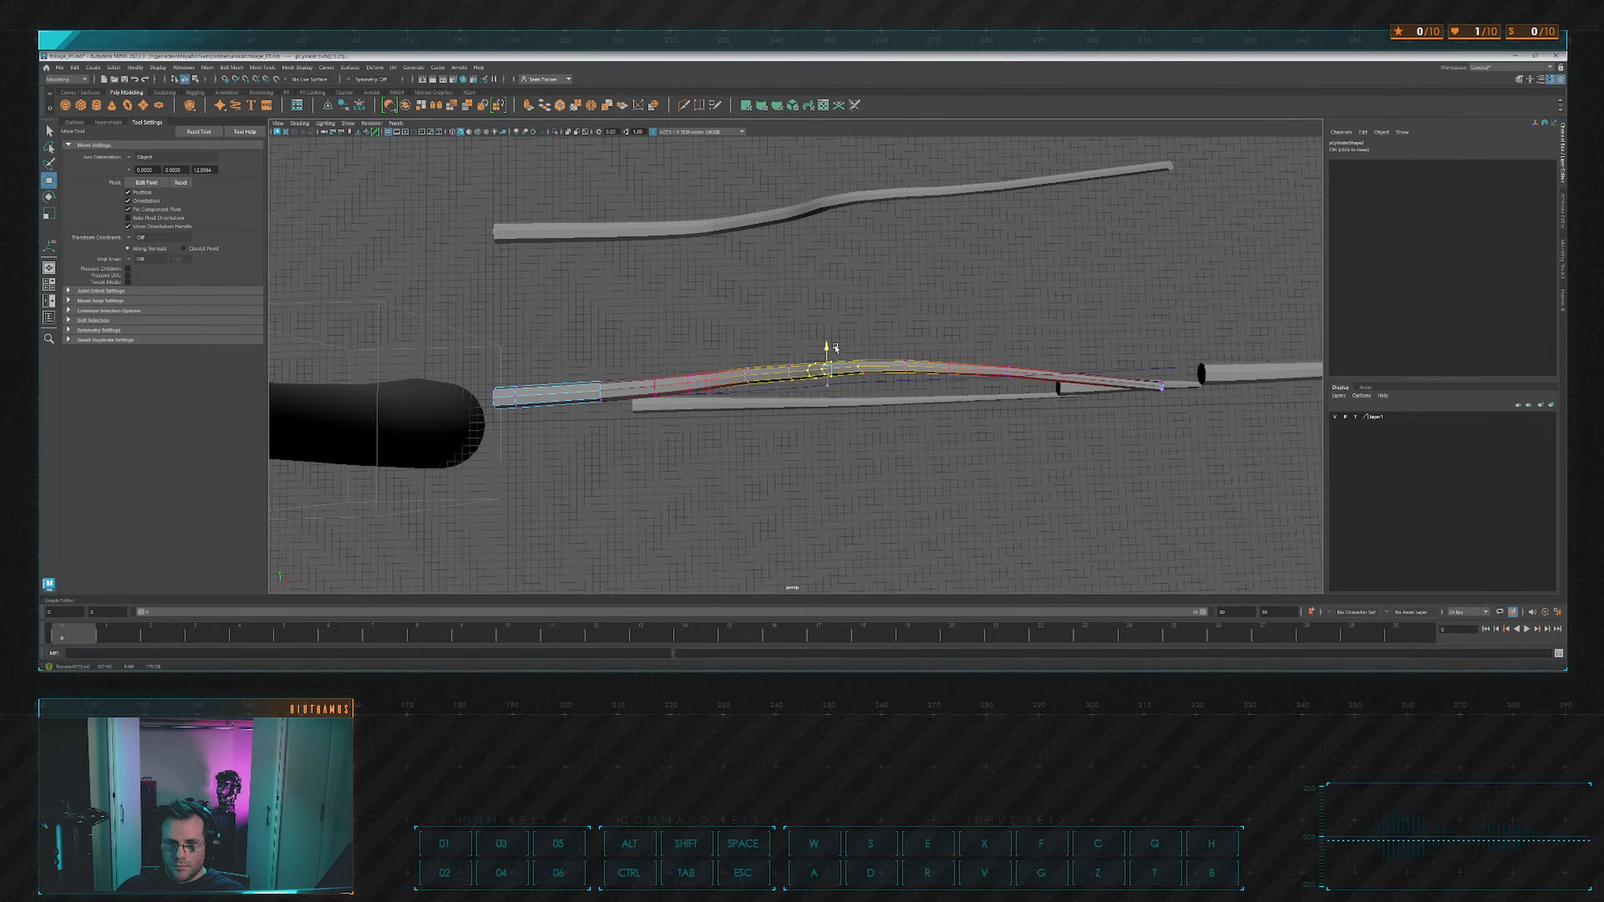
alt+middle_drag(899, 283, 885, 314)
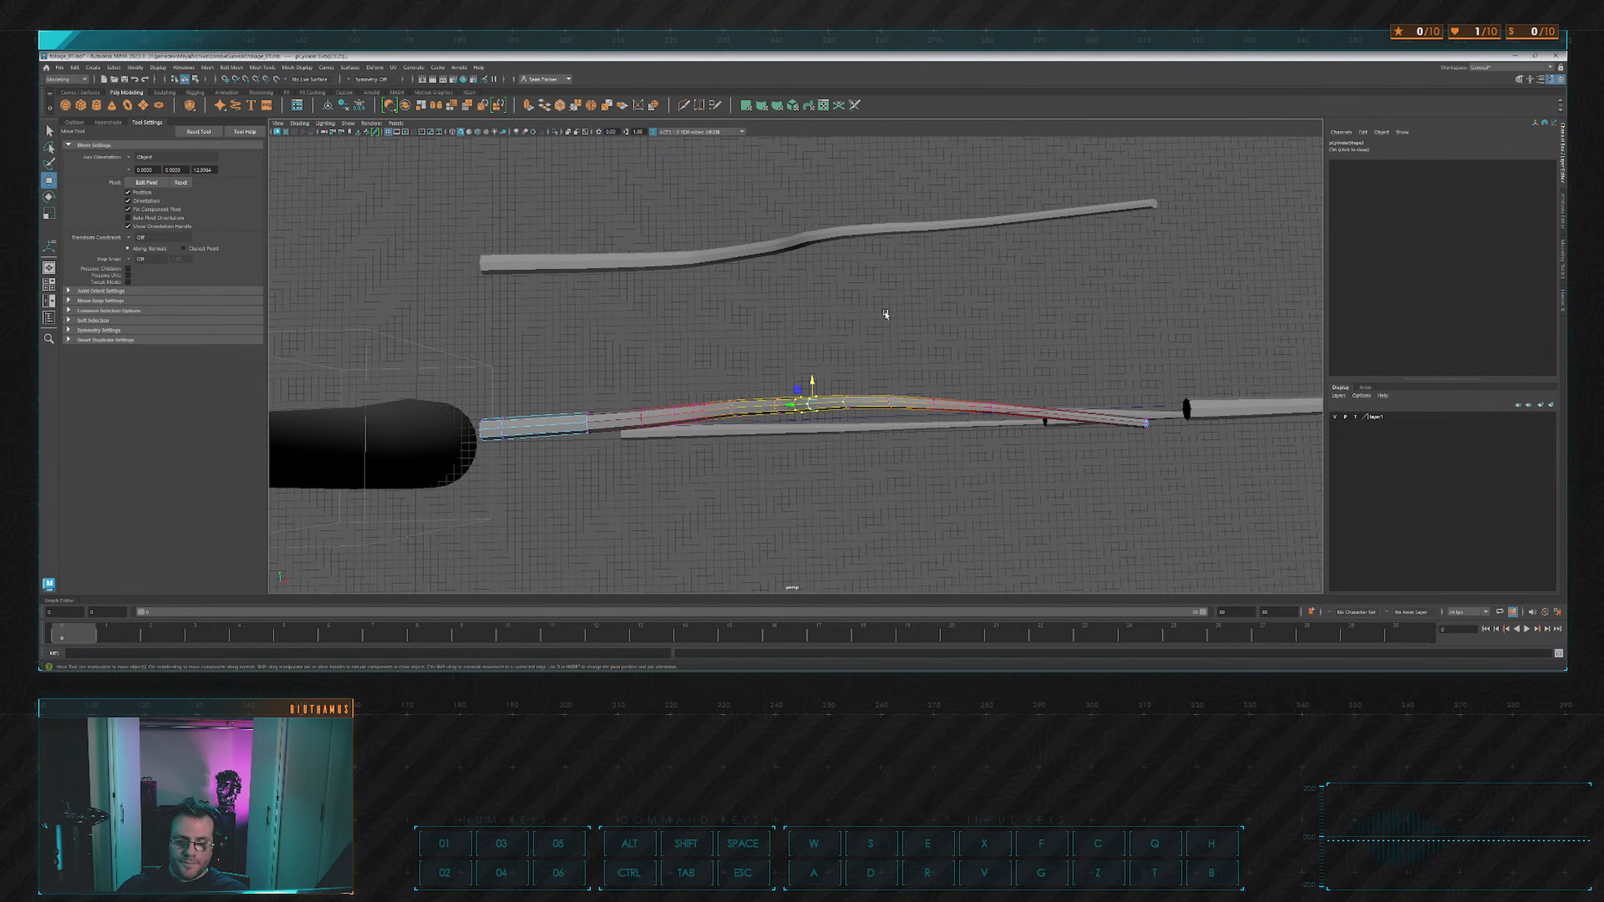
Switch the middle medium copy to vertex editing and shift its soft-selected thin tip sideways.
click(833, 232)
alt+middle_drag(826, 168, 787, 215)
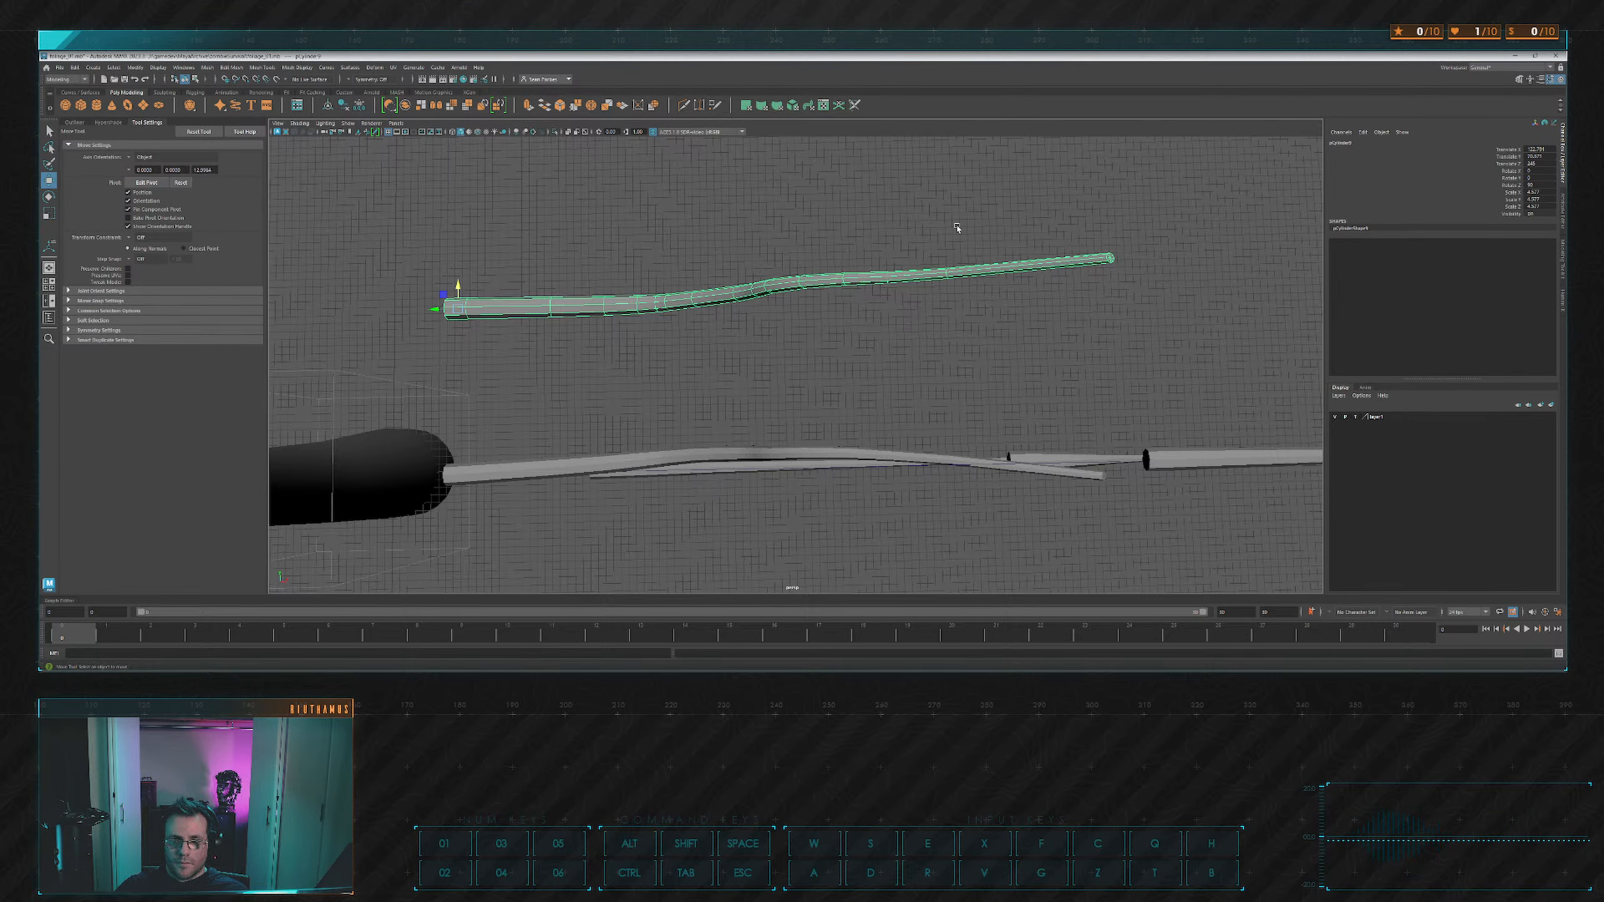
key(F9)
alt+middle_drag(958, 228, 814, 254)
drag(950, 236, 959, 300)
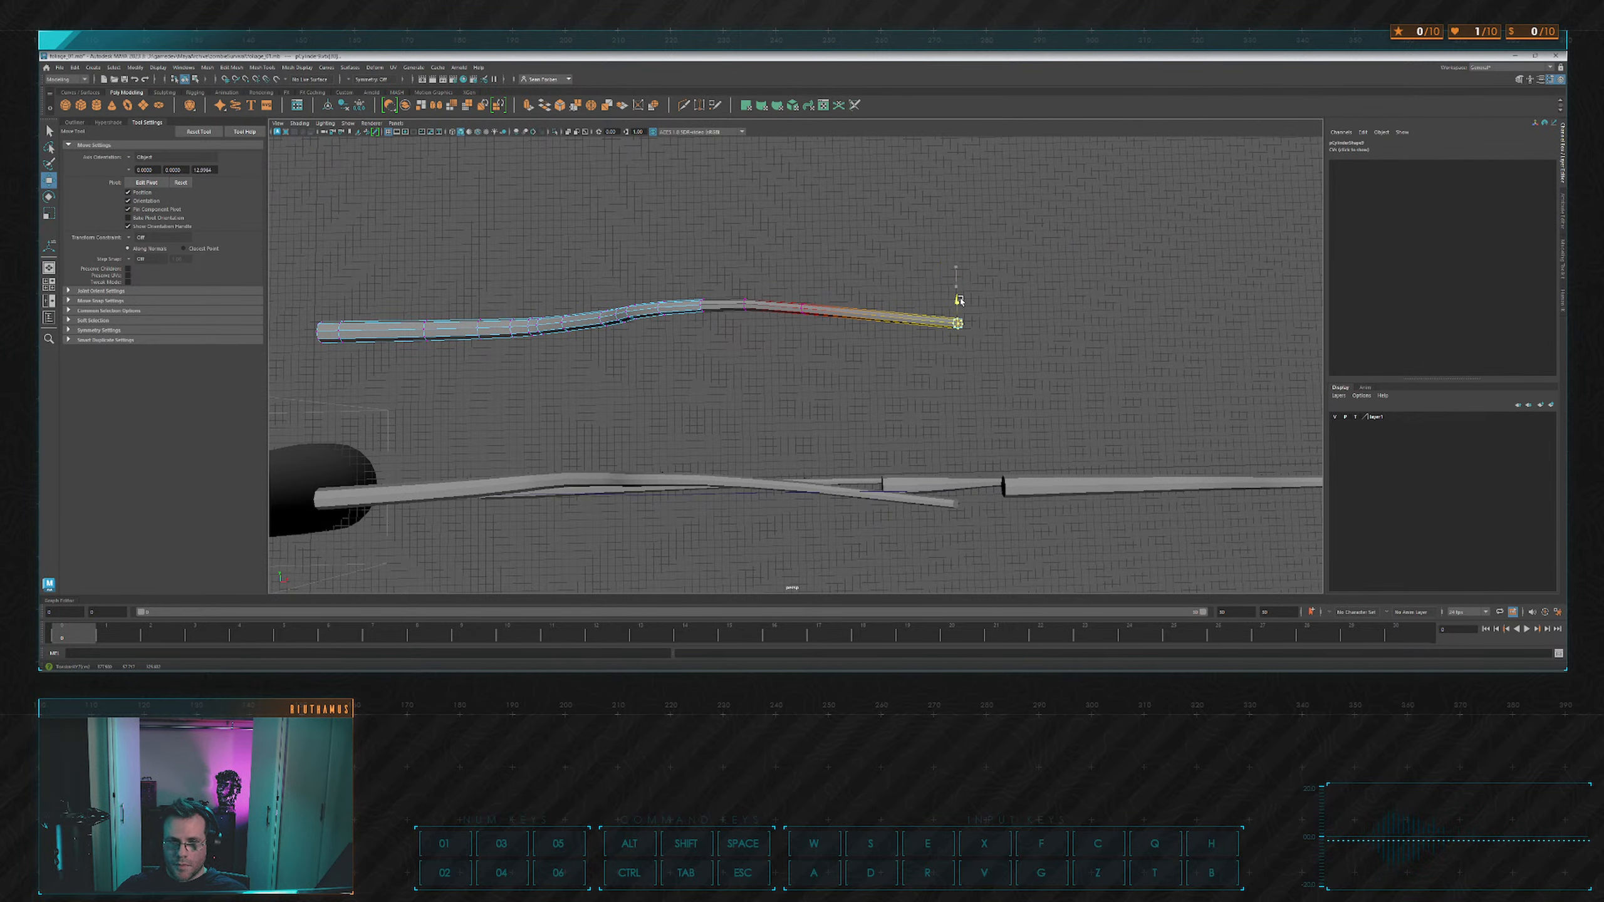
alt+middle_drag(833, 250, 1046, 365)
key(e)
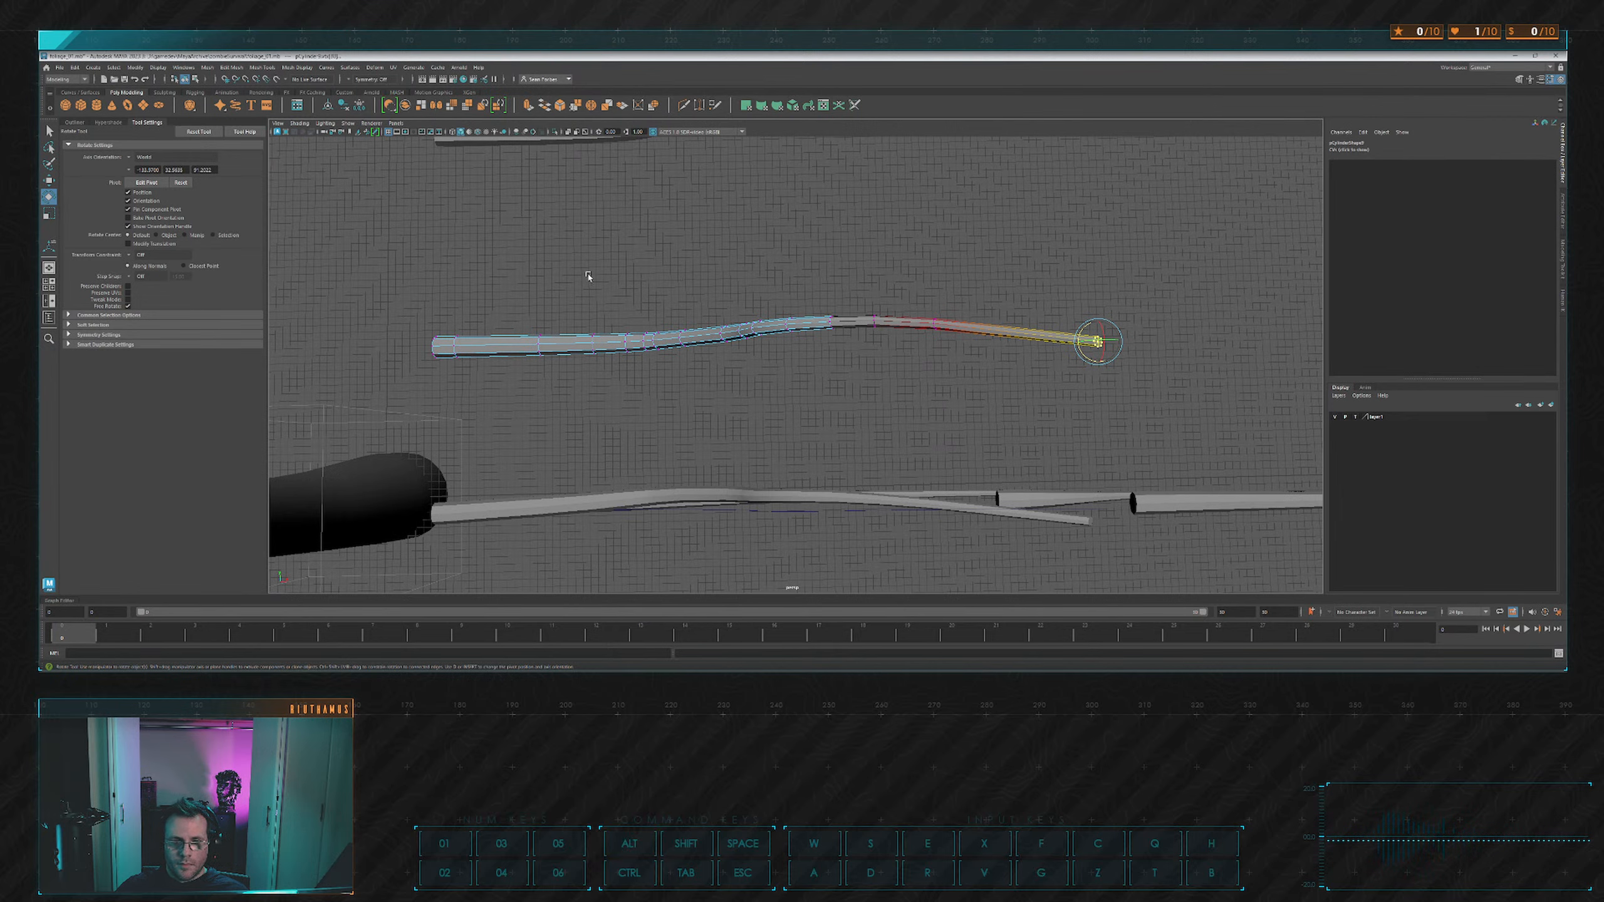
Adjust the middle medium copy's soft-selected vertices near its thick end and around its central bend.
click(568, 341)
key(w)
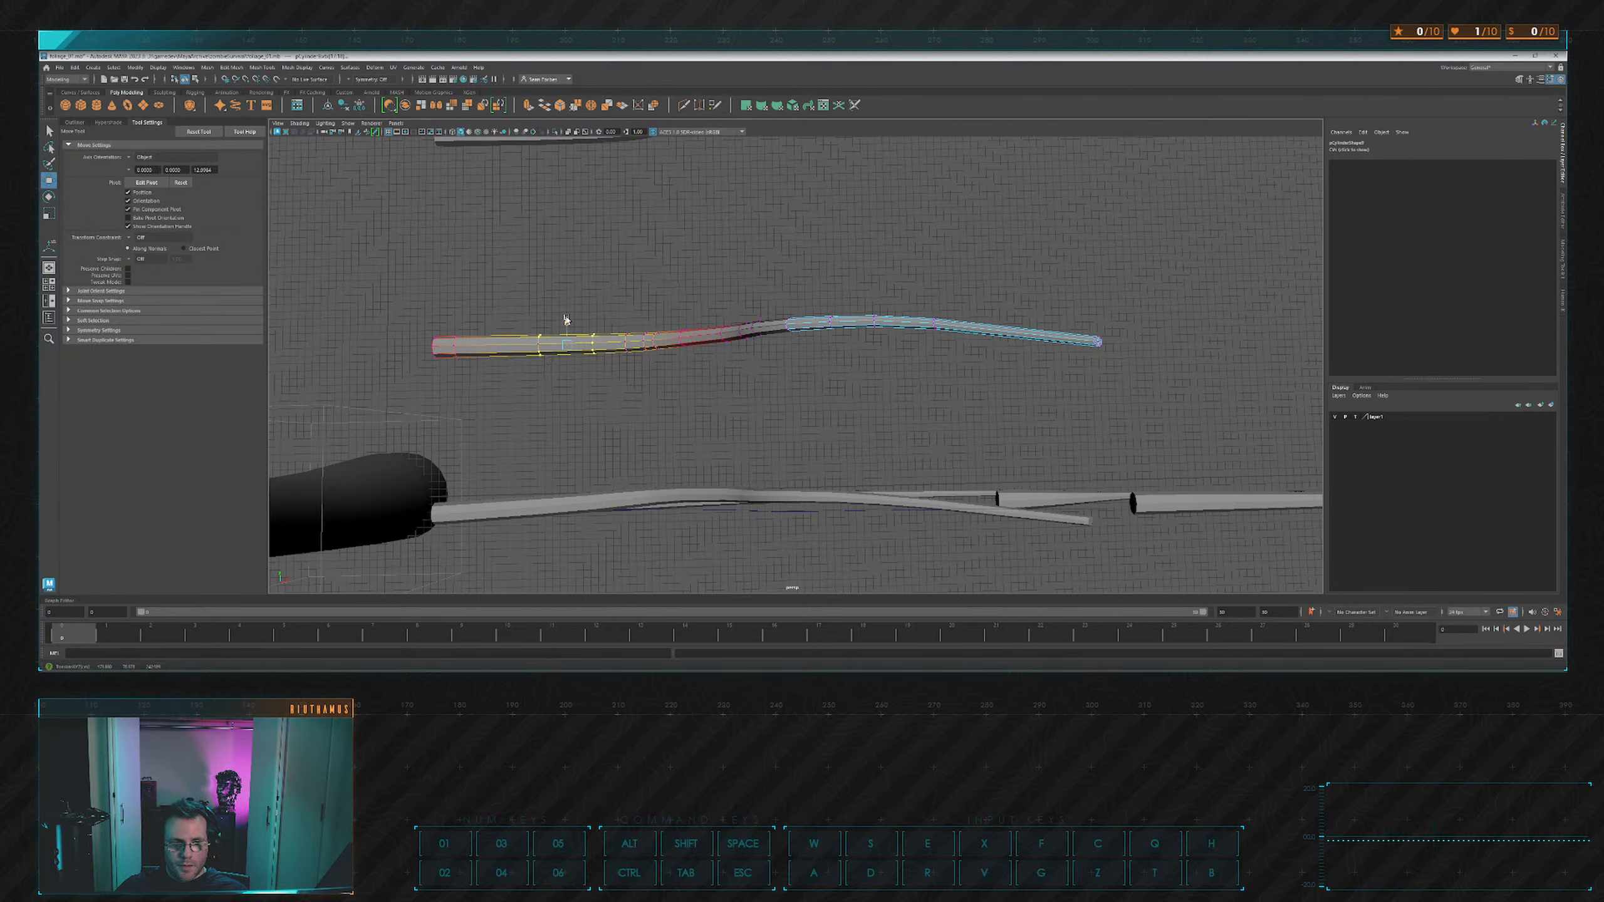
alt+drag(566, 315, 782, 375)
click(792, 317)
key(e)
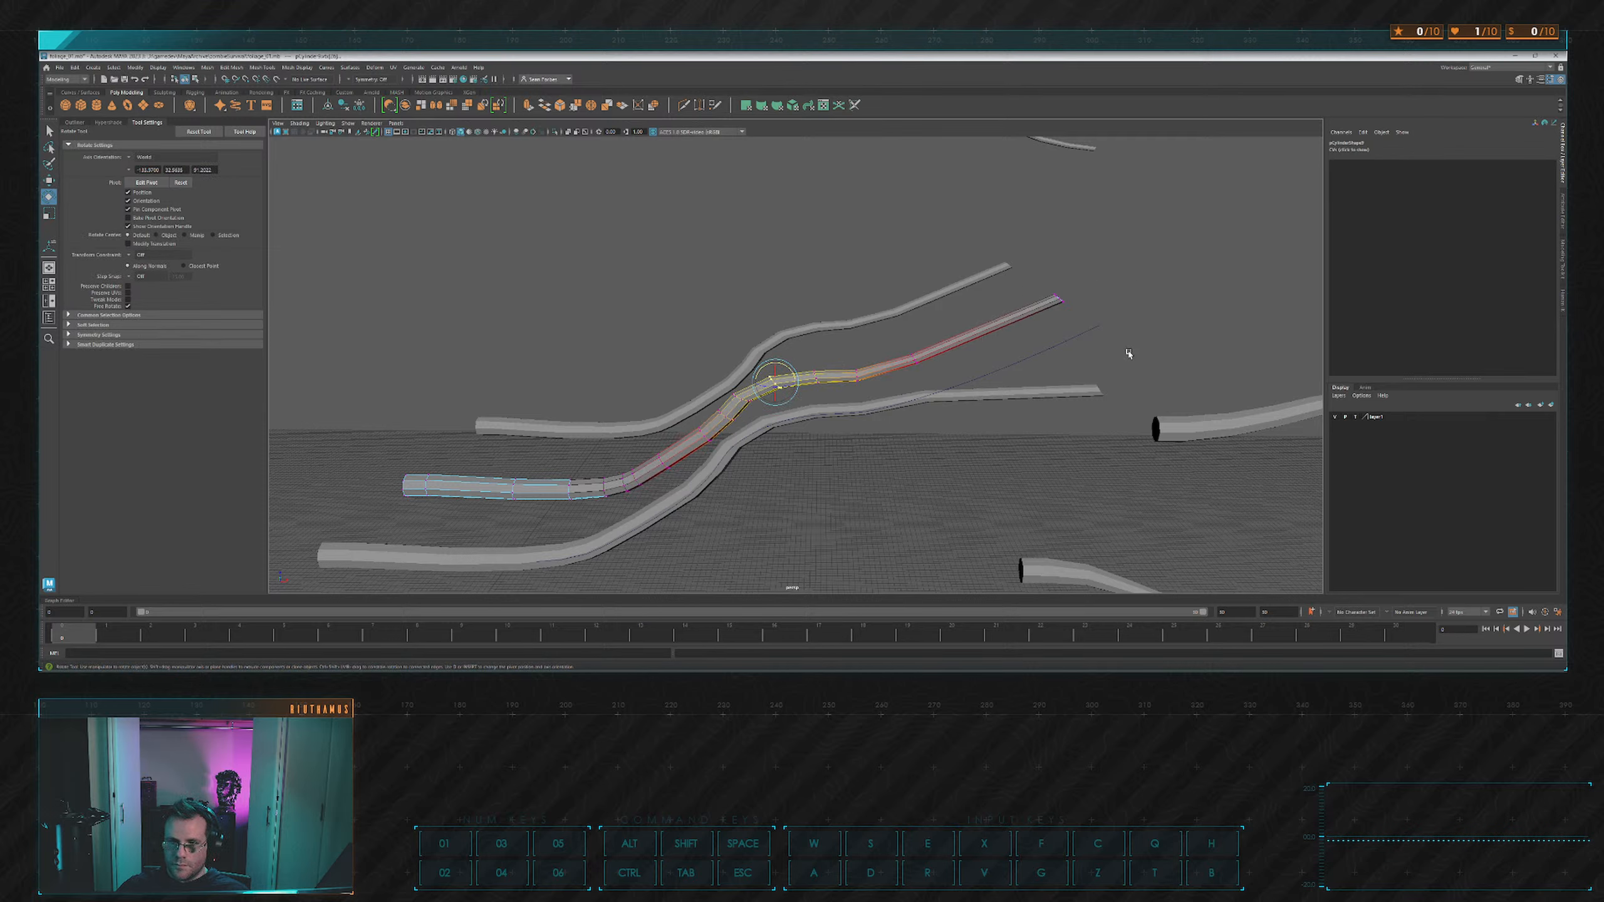
Lower the middle medium copy's soft-selected thin tip and adjust the section just before it.
key(w)
drag(1059, 283, 1055, 354)
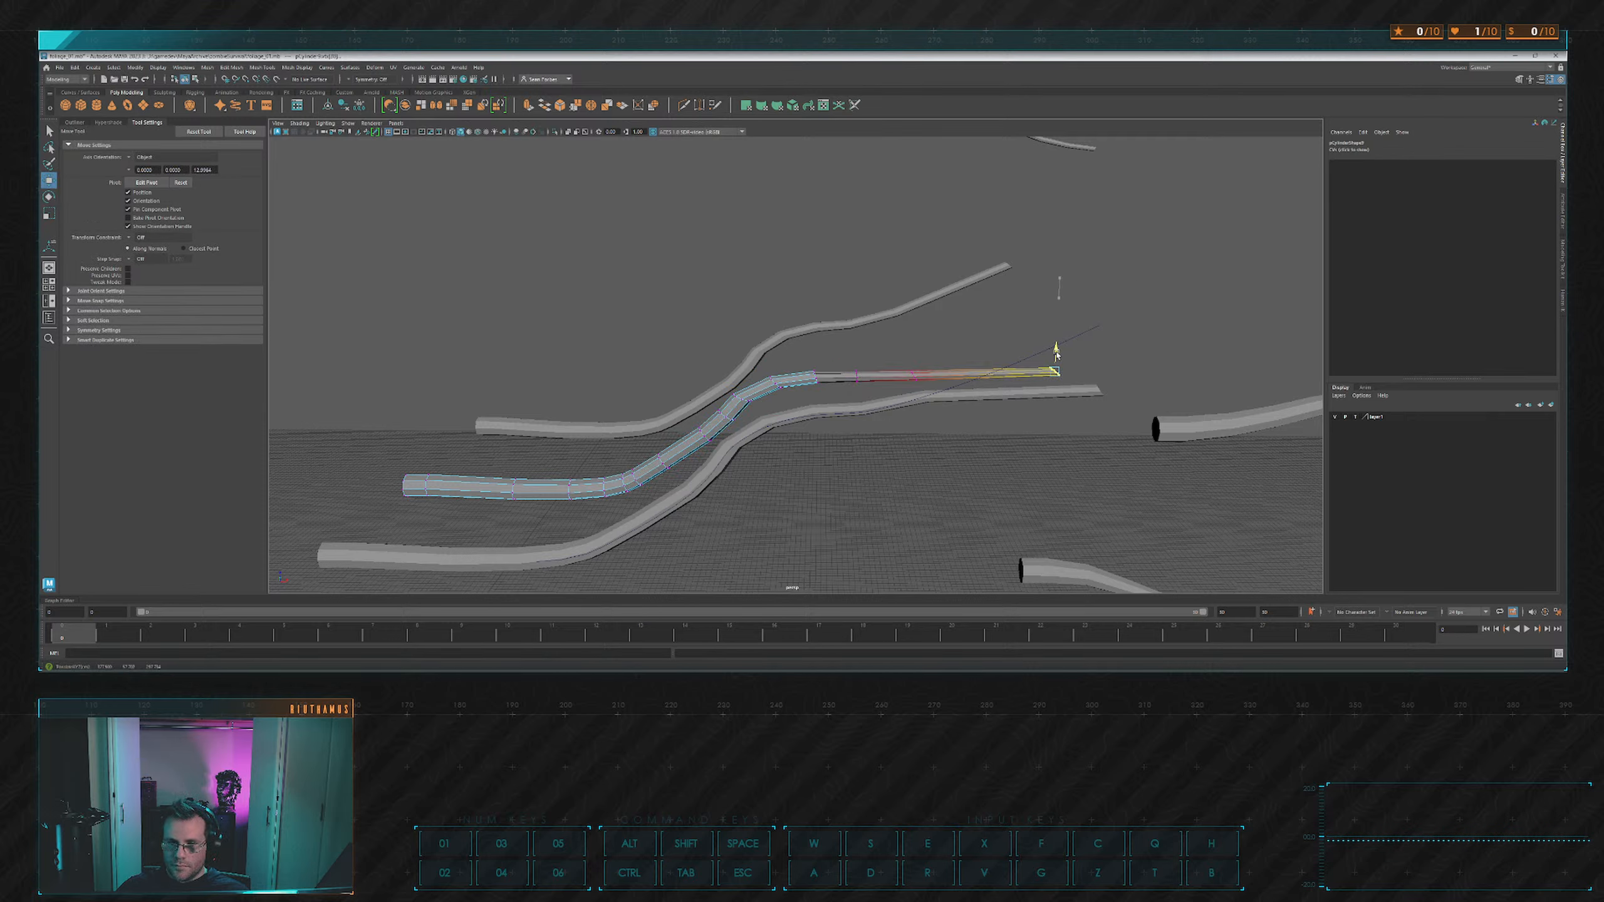
click(938, 373)
mouse_move(886, 373)
mouse_down()
mouse_move(938, 366)
mouse_move(904, 325)
mouse_move(902, 362)
mouse_move(838, 362)
mouse_move(874, 349)
mouse_up()
alt+middle_drag(874, 349, 884, 341)
Select the original medium branch's tip vertices again and shift them sideways toward the copies.
click(716, 412)
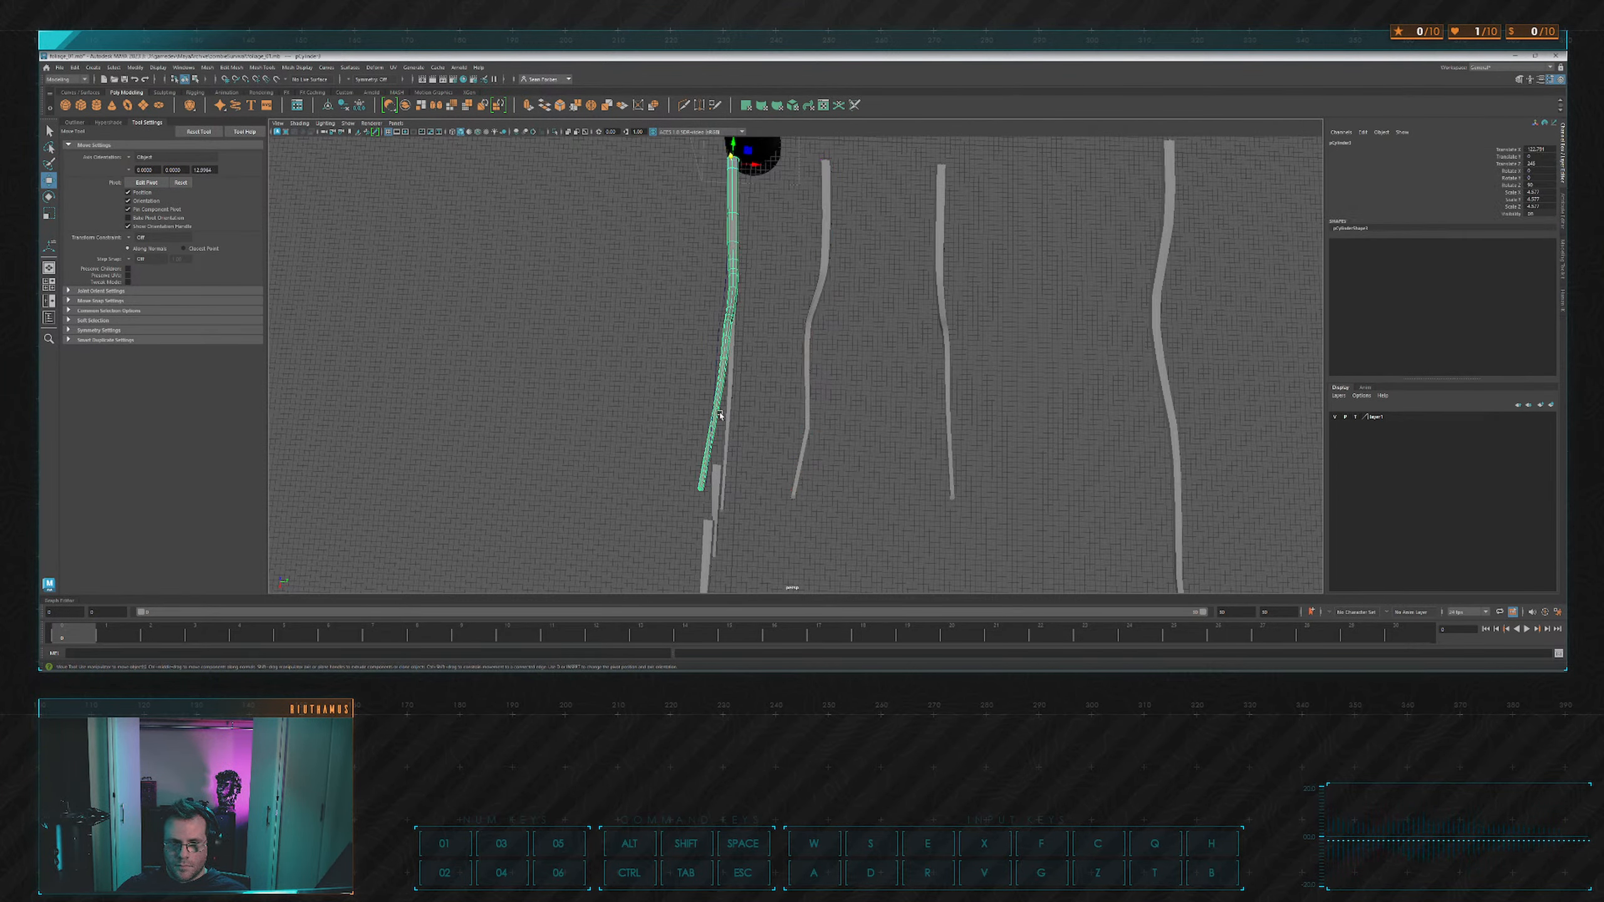
alt+middle_drag(754, 403, 763, 344)
right_drag(763, 344, 728, 350)
drag(685, 412, 755, 428)
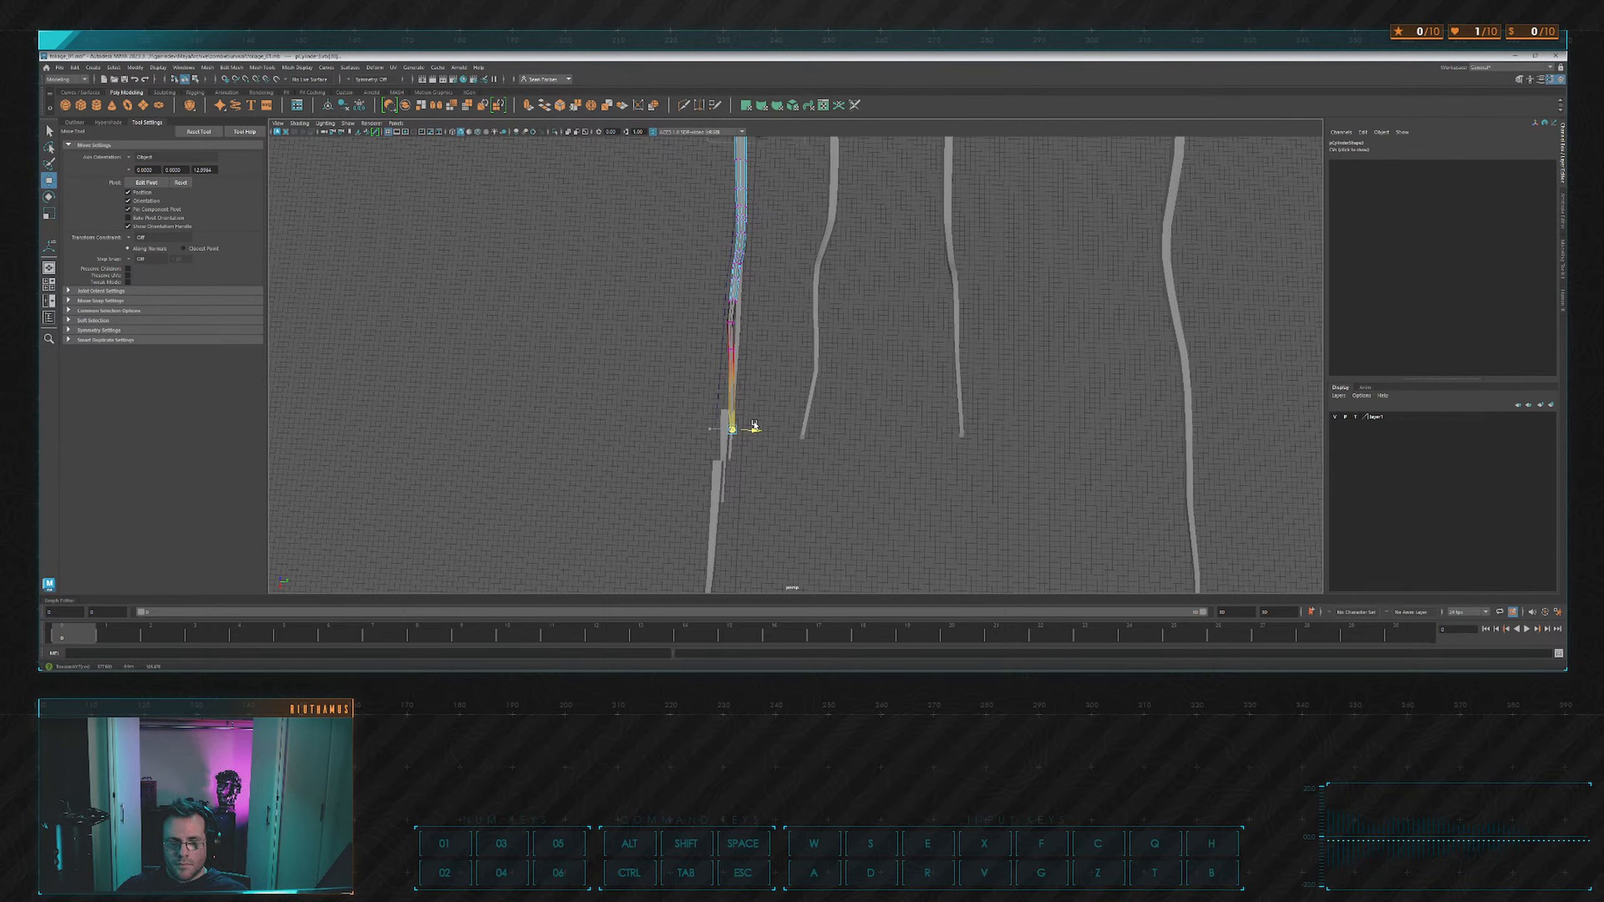
Bend the original medium branch in opposite sideways directions at two spots along its length.
alt+drag(775, 373, 790, 396)
alt+middle_drag(791, 397, 815, 348)
scroll(796, 338, up, 4)
key(w)
drag(777, 325, 730, 328)
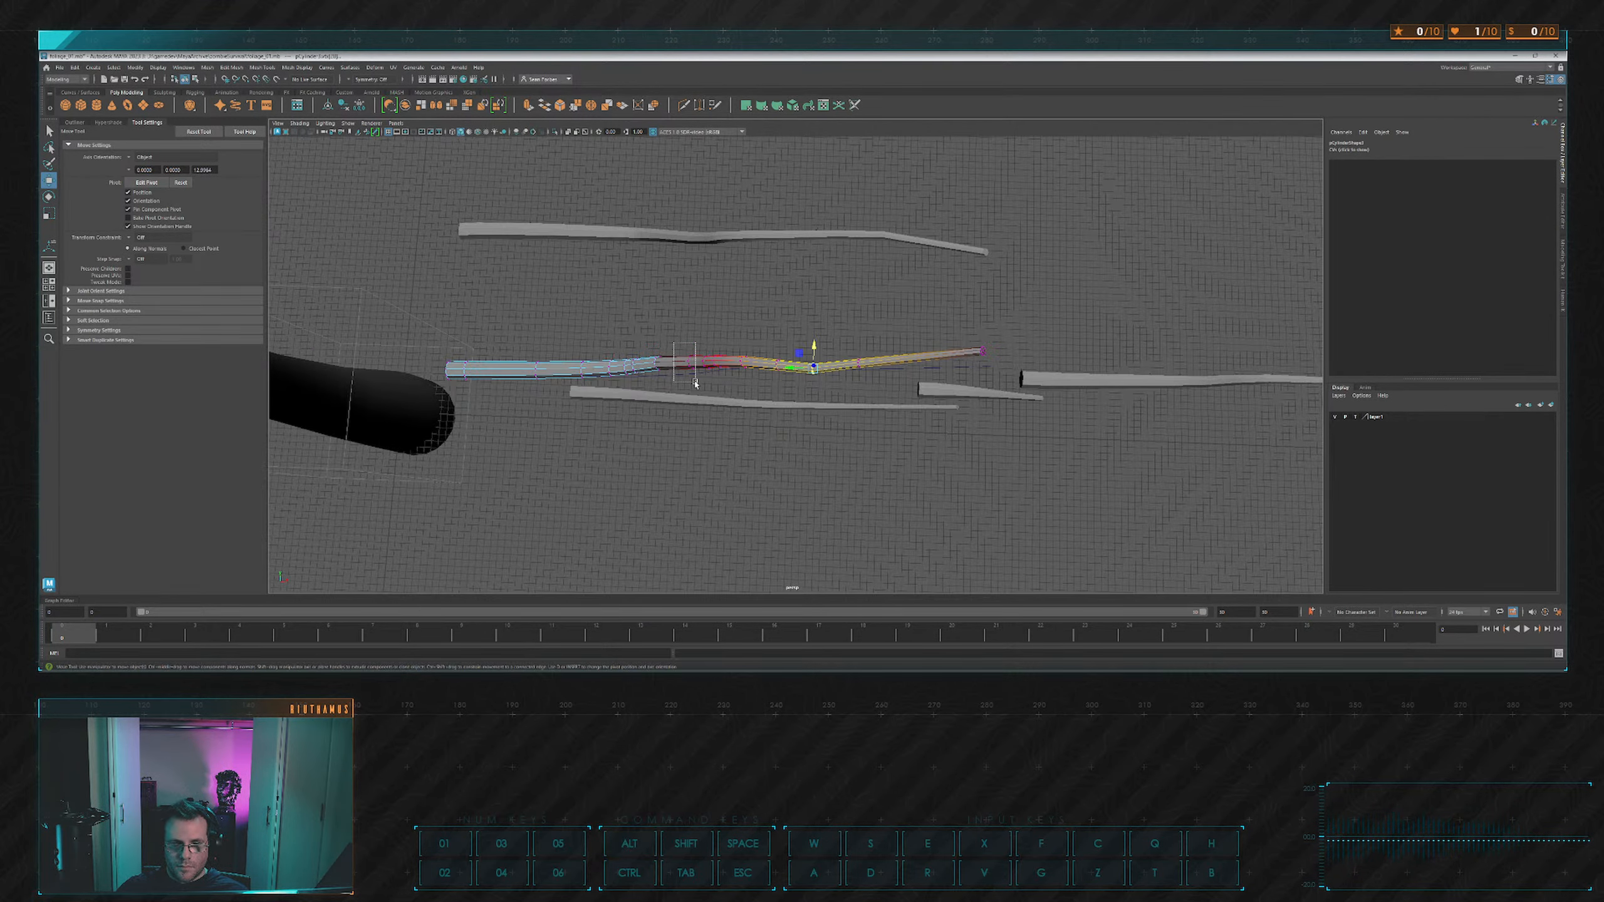
drag(695, 383, 695, 333)
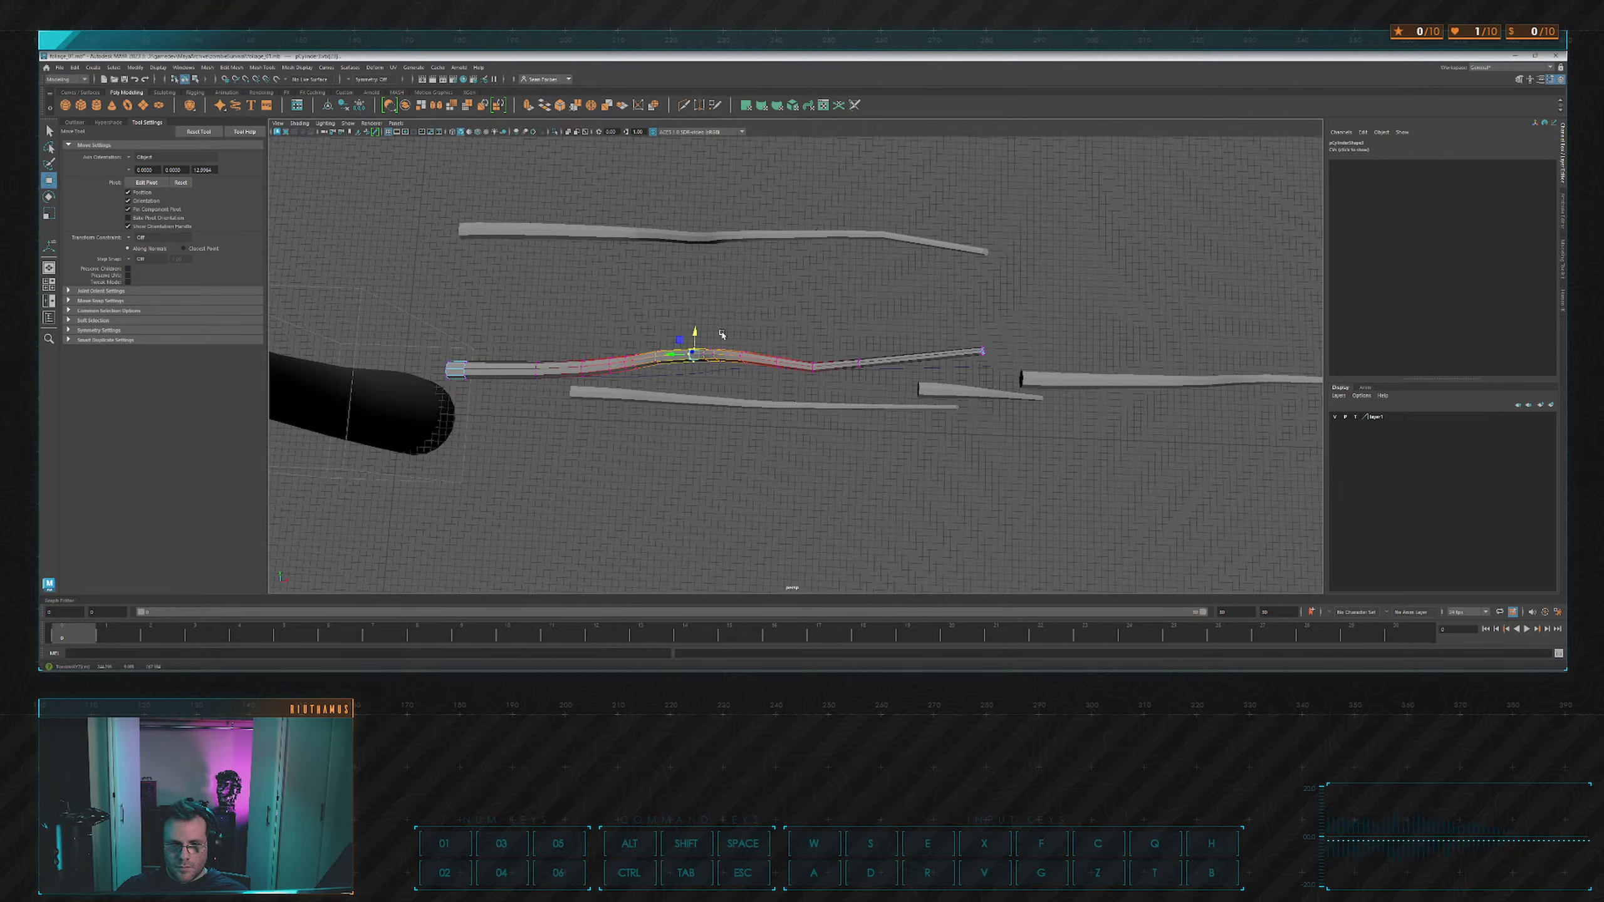
Bend the thin half of the medium copy farthest from the trunk sideways with soft-selected vertices.
drag(842, 347, 919, 365)
click(855, 339)
click(855, 340)
right_drag(918, 365, 899, 358)
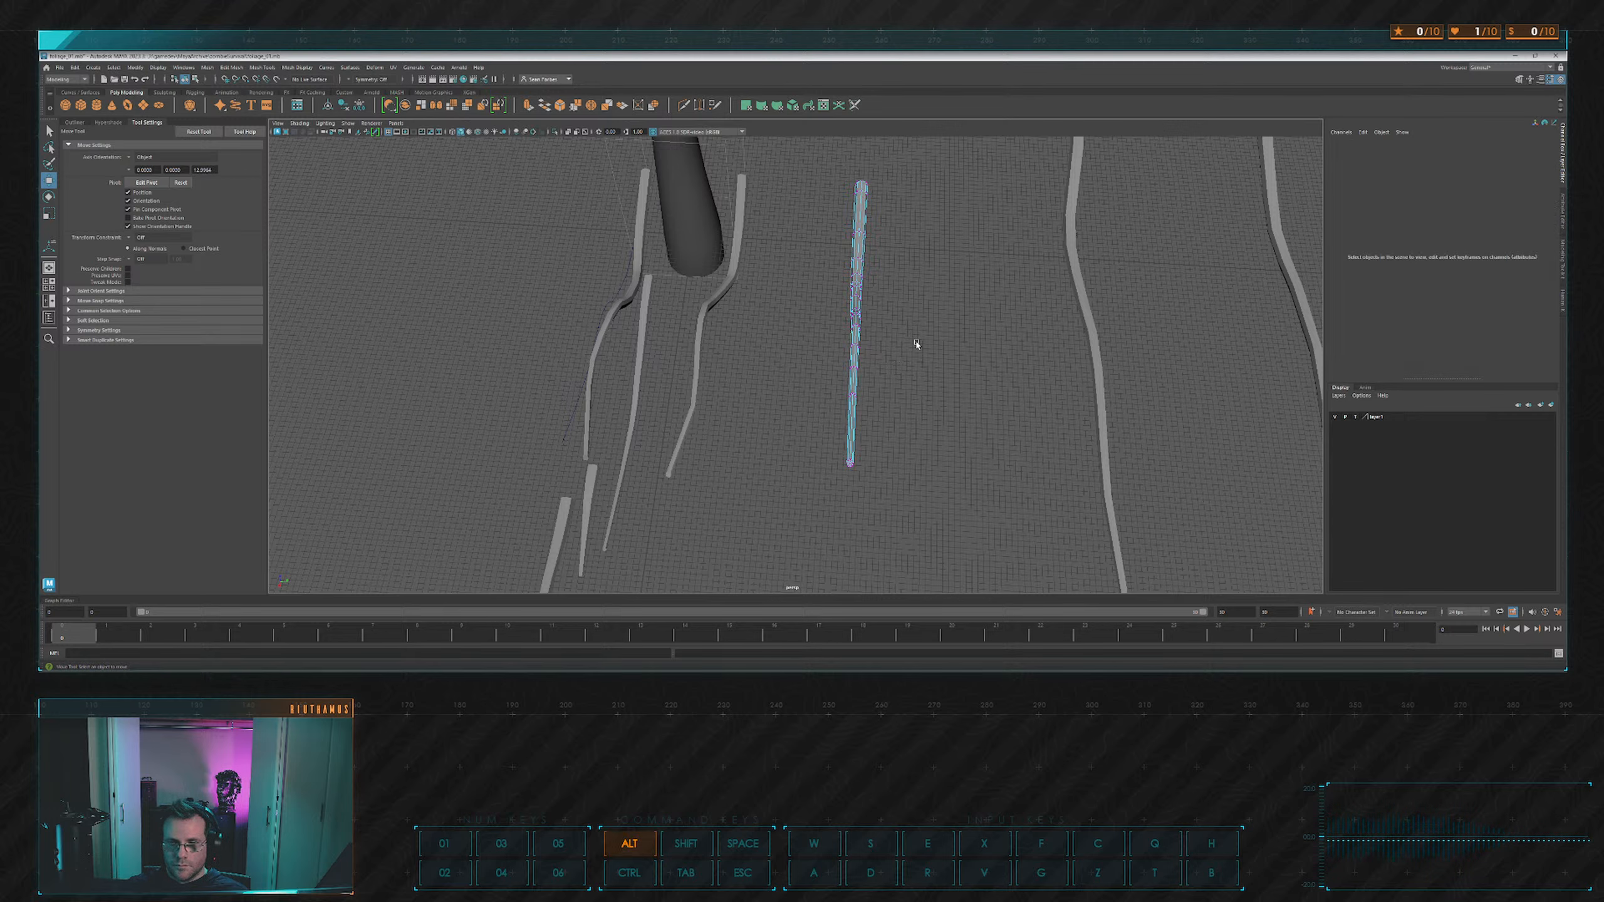
alt+drag(916, 344, 909, 364)
drag(820, 507, 924, 404)
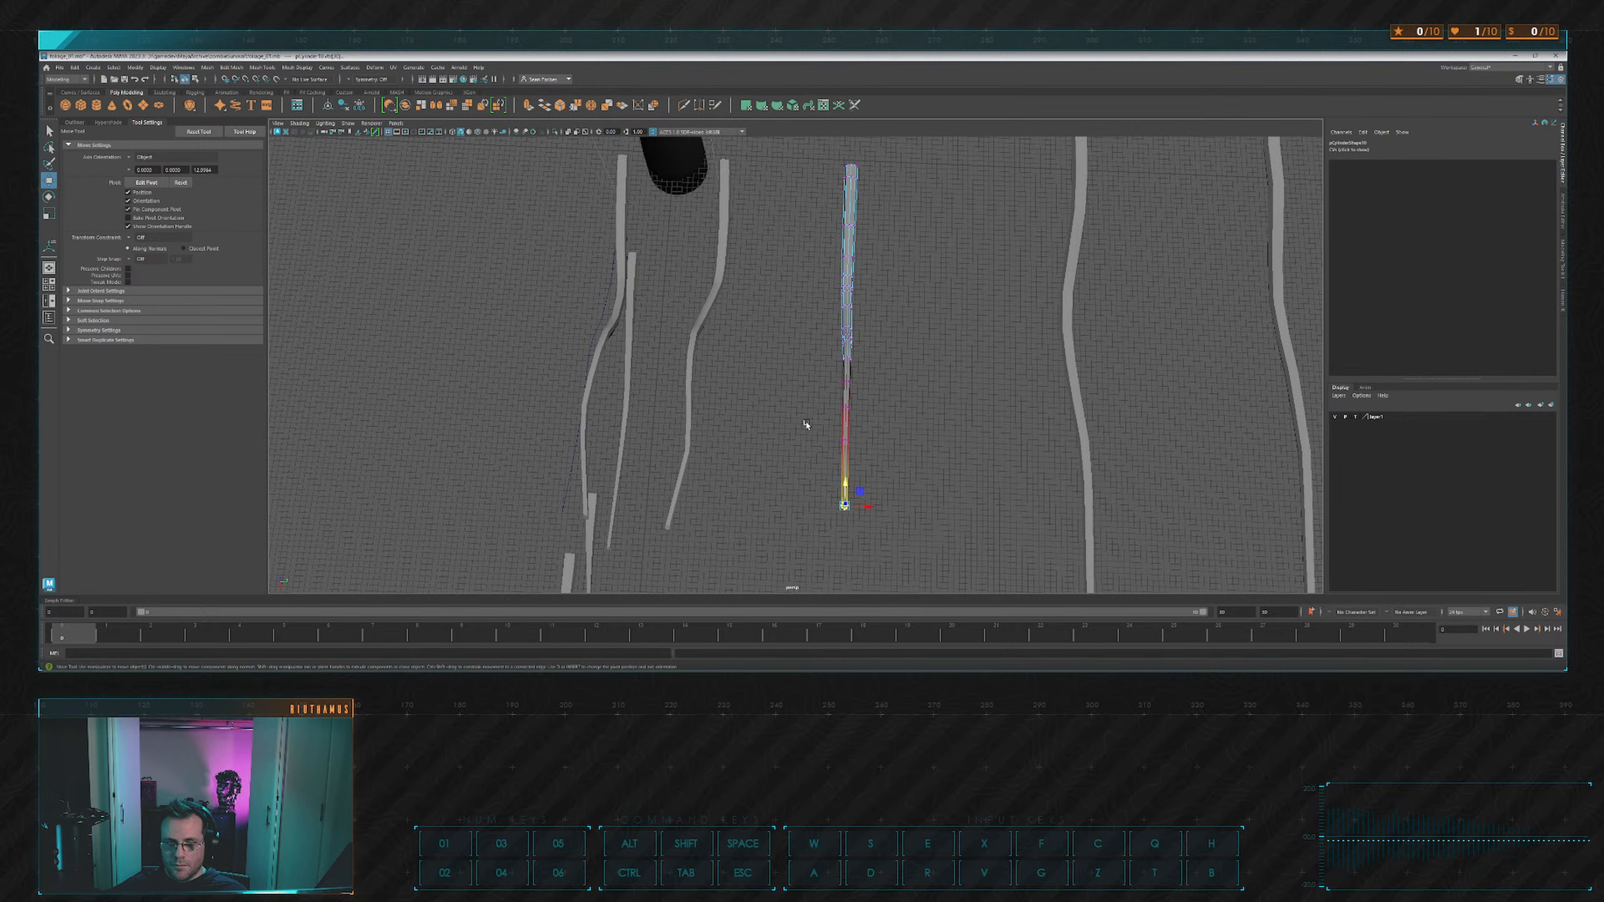
drag(806, 423, 848, 442)
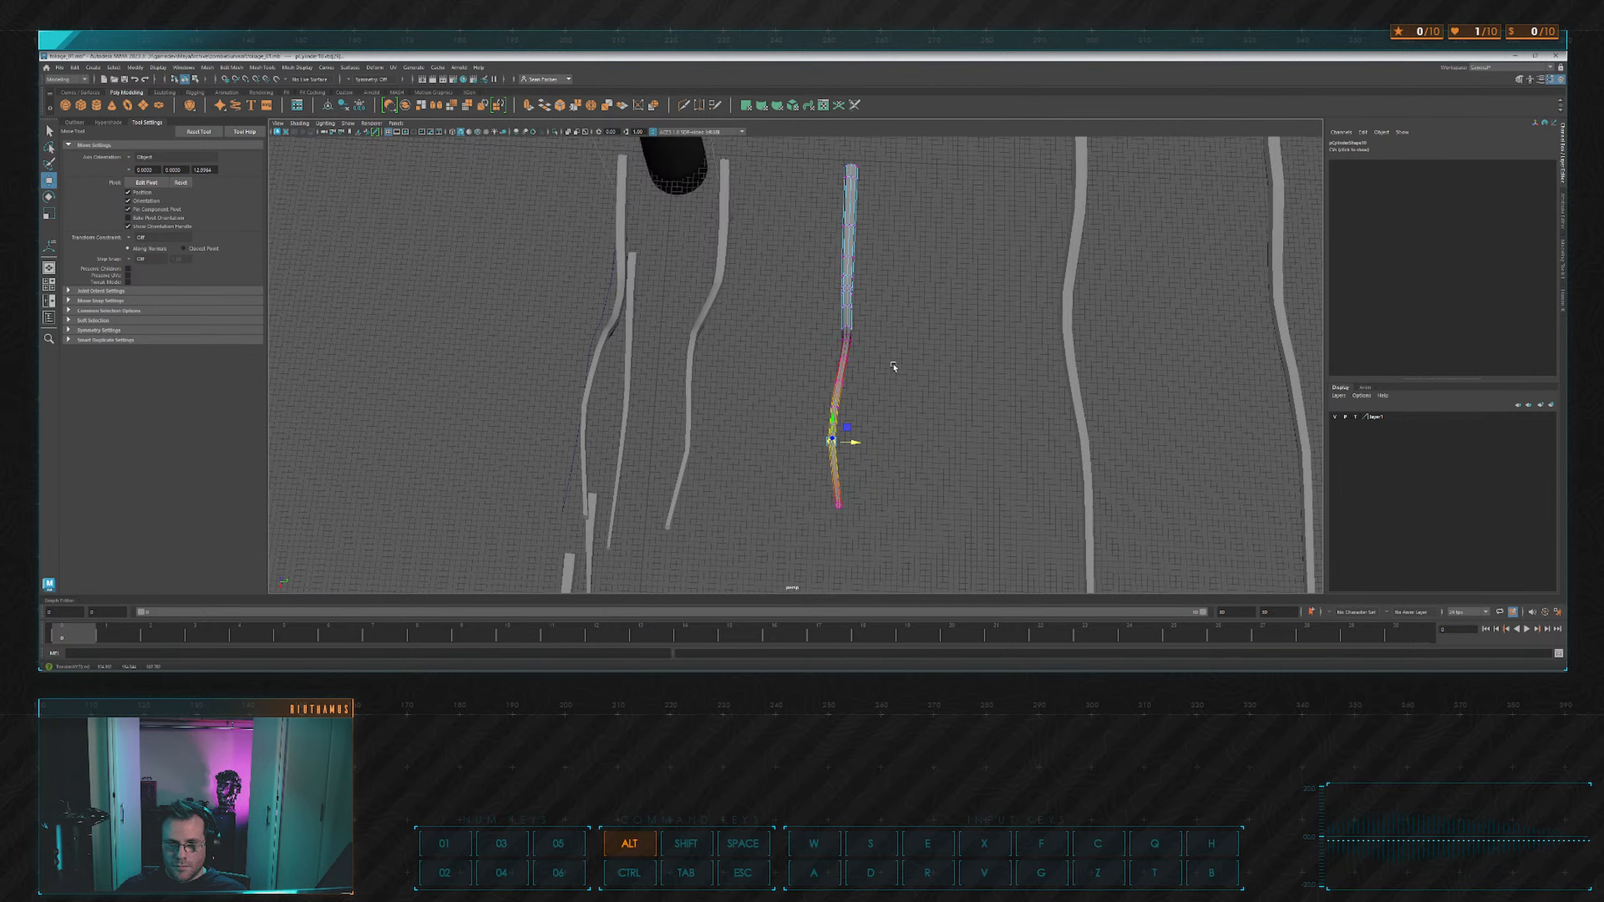
Shift the farthest medium copy's vertices near its thick end sideways and lower its soft-selected thin tip.
alt+drag(895, 362, 838, 405)
click(822, 401)
click(824, 290)
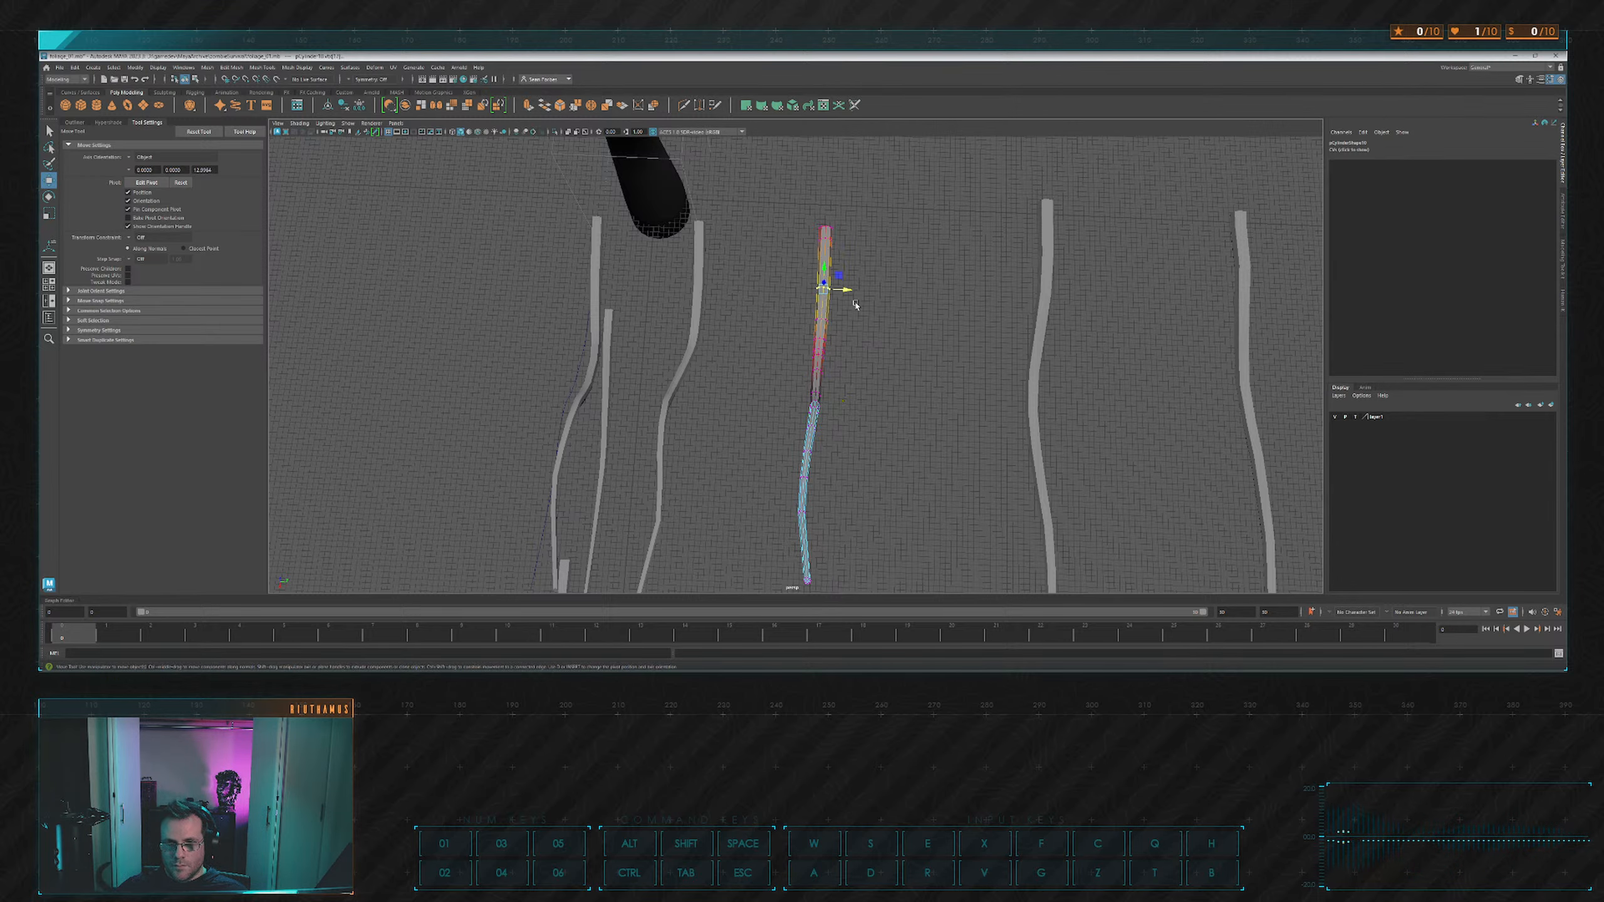
alt+drag(897, 316, 742, 333)
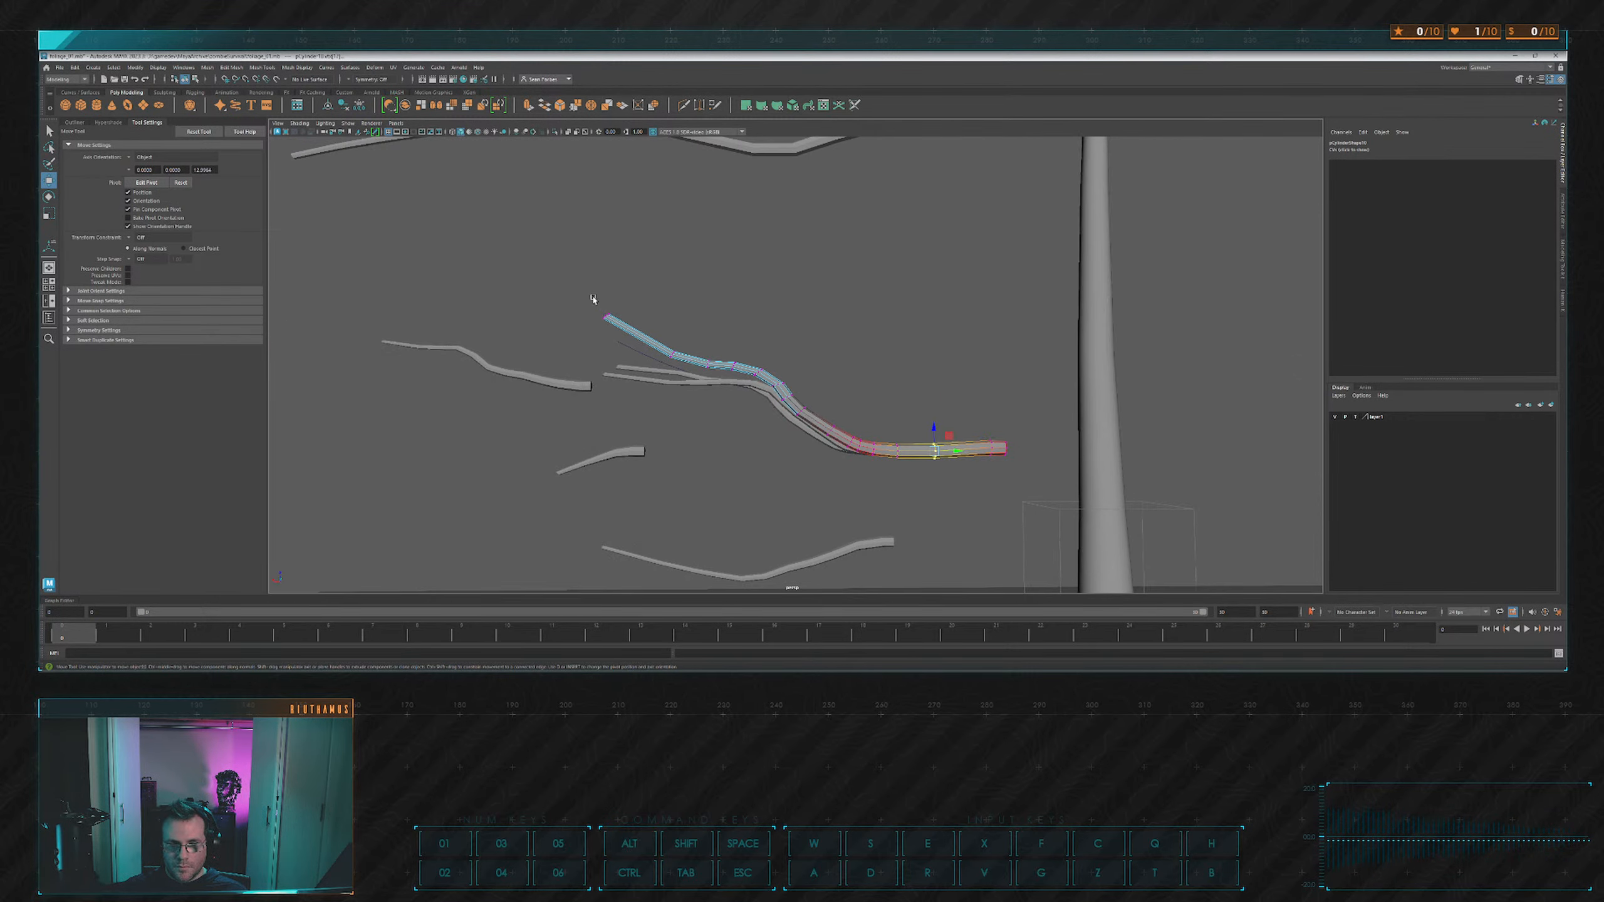
drag(593, 299, 709, 368)
drag(657, 321, 659, 351)
Select vertices around the farthest medium copy's bend near its thick end and scale them with soft selection.
alt+middle_drag(863, 364, 799, 390)
drag(798, 434, 838, 417)
click(817, 402)
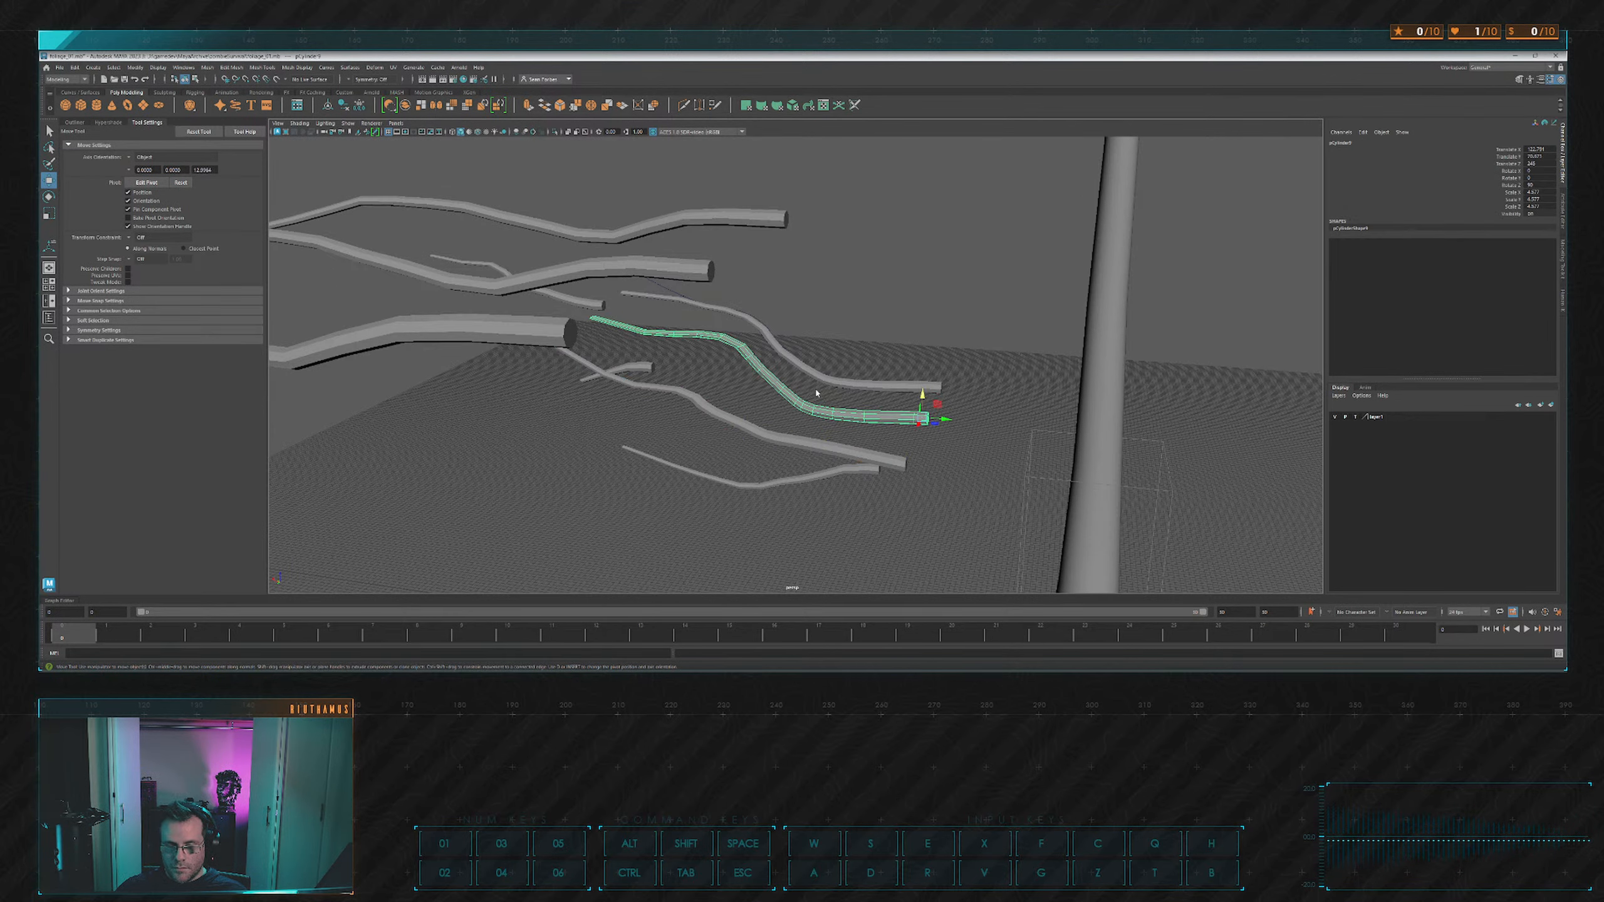
right_drag(778, 385, 741, 383)
drag(807, 381, 860, 378)
click(860, 381)
right_drag(850, 357, 819, 355)
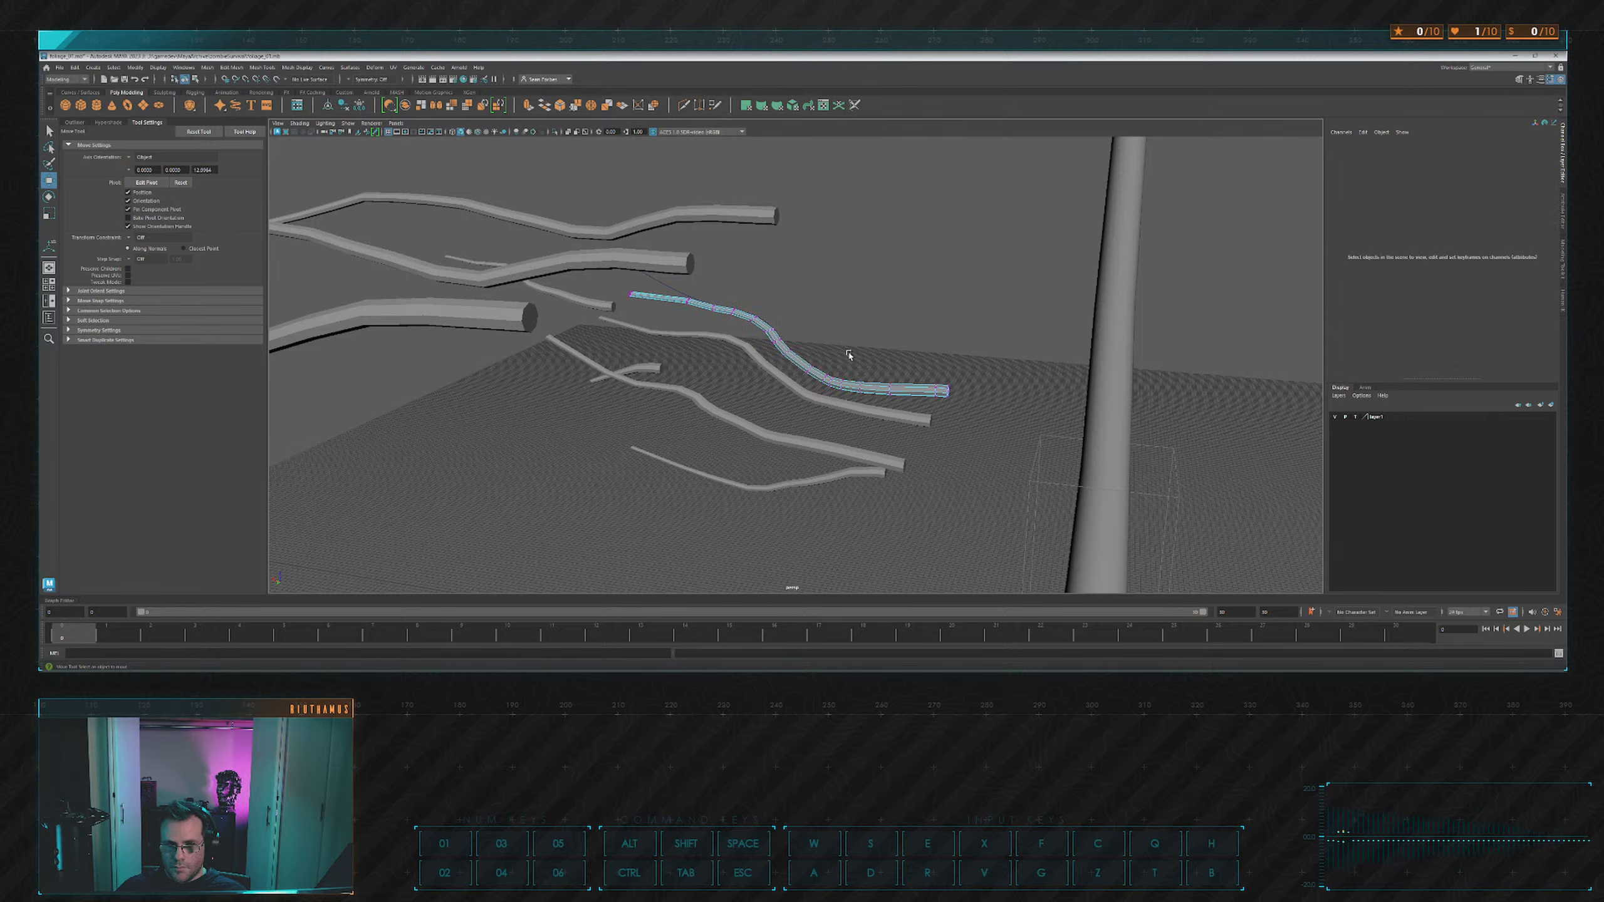
drag(819, 353, 892, 343)
key(r)
drag(815, 413, 819, 412)
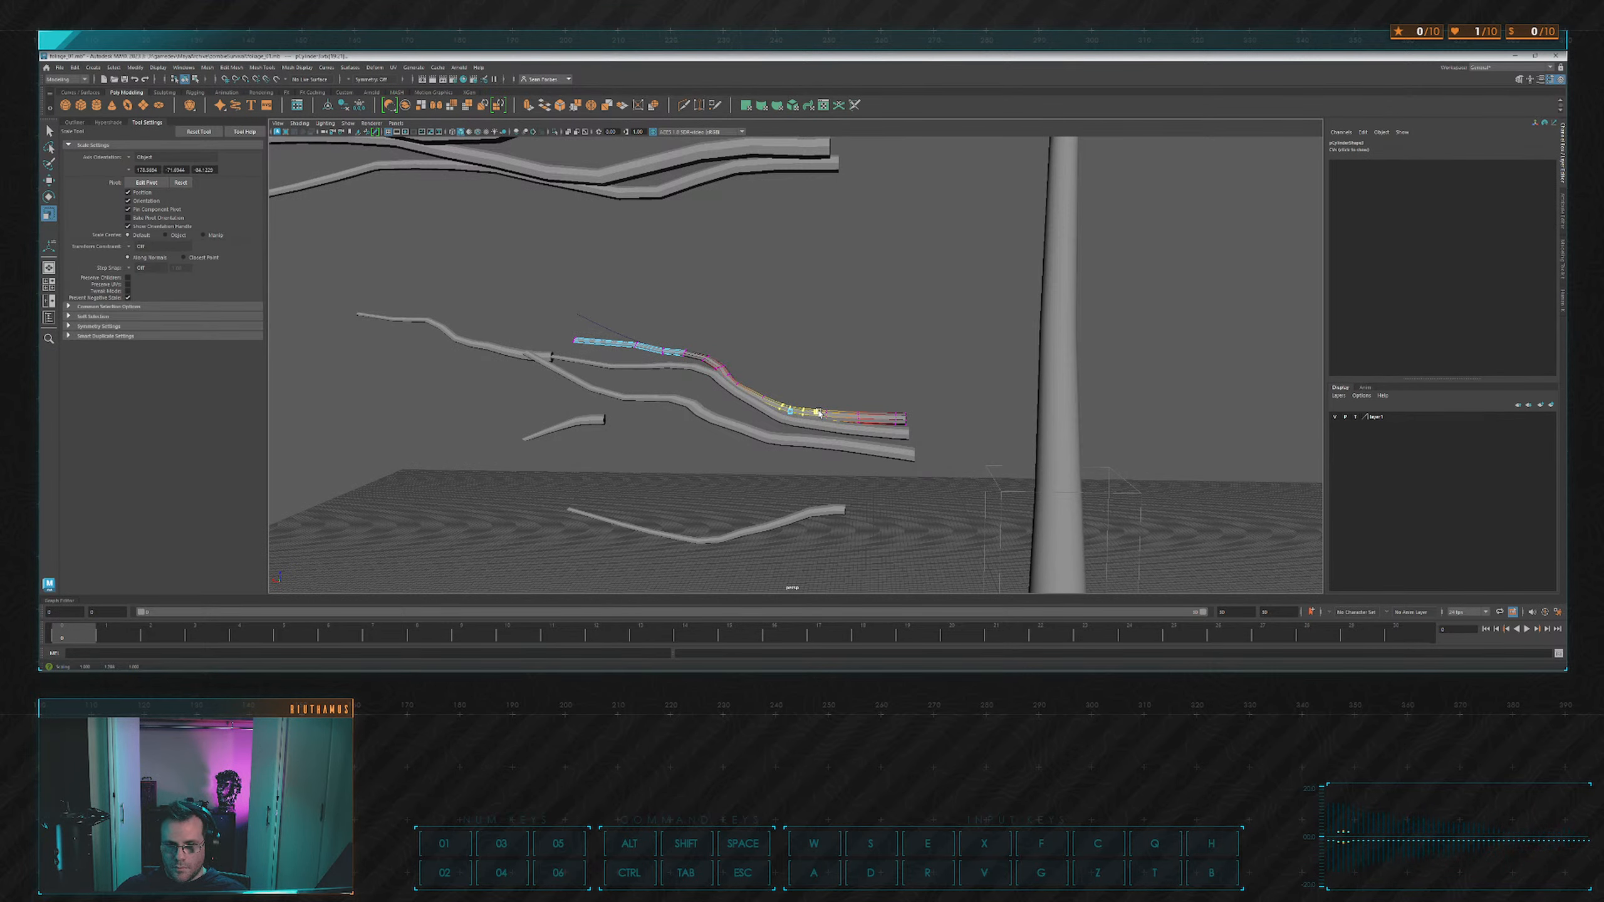
Select the farthest medium copy as an object and check its curvature from above.
alt+drag(904, 371, 845, 386)
click(894, 365)
scroll(815, 387, up, 4)
click(822, 409)
scroll(845, 387, up, 2)
alt+middle_drag(845, 386, 848, 369)
scroll(847, 373, up, 2)
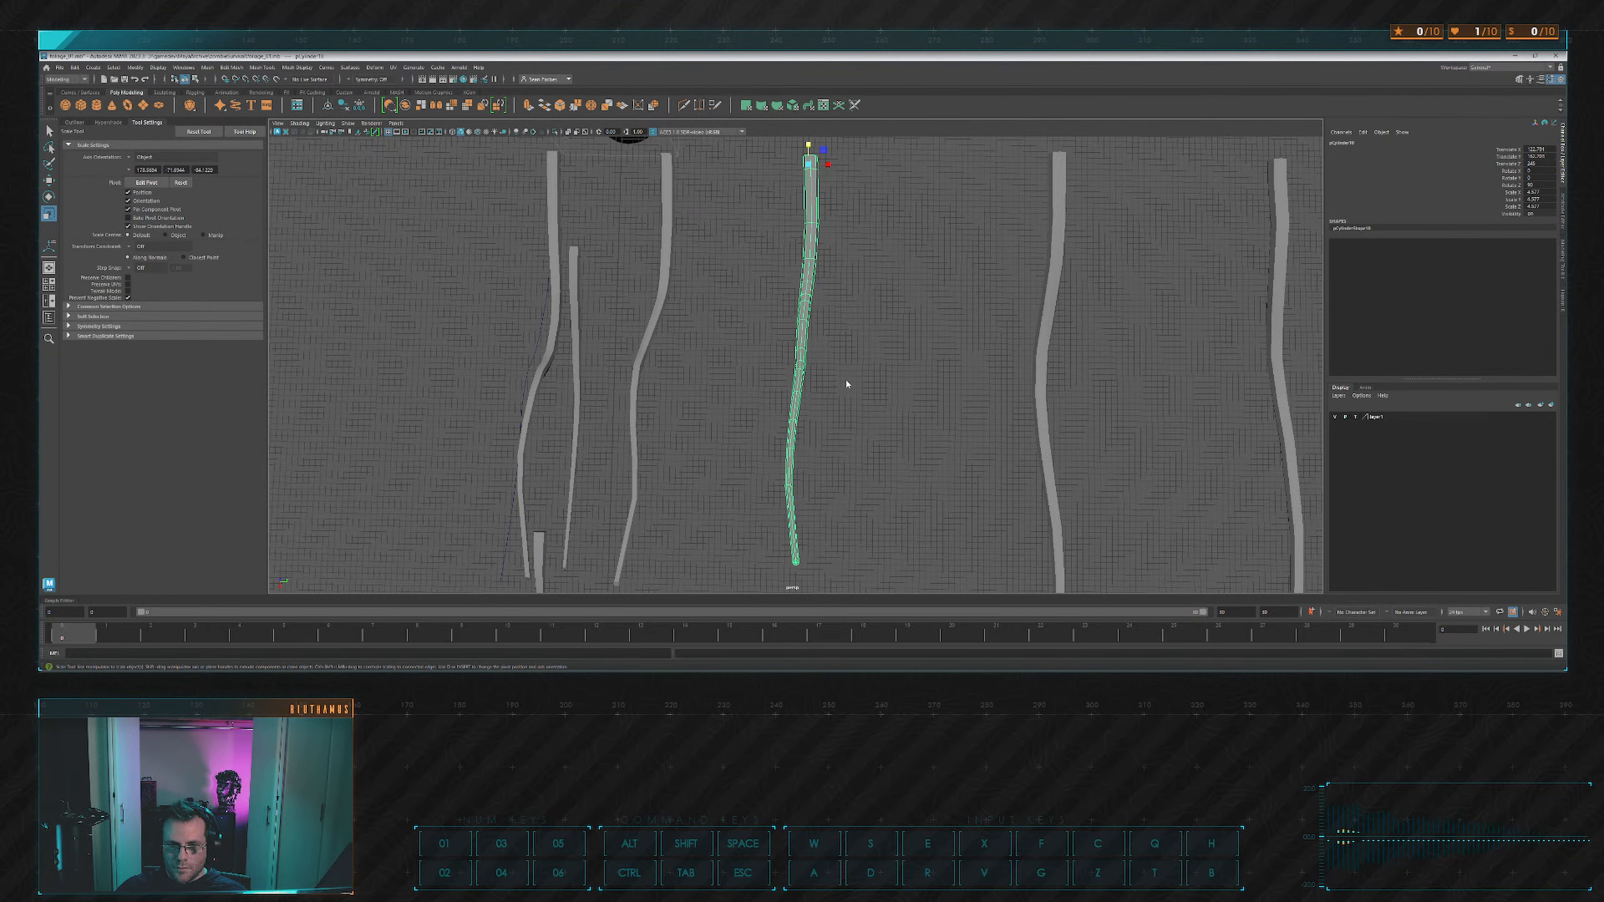
Shift an edge loop in the lower middle of the selected branch sideways with a reduced soft-selection falloff.
right_drag(795, 446, 790, 421)
click(793, 421)
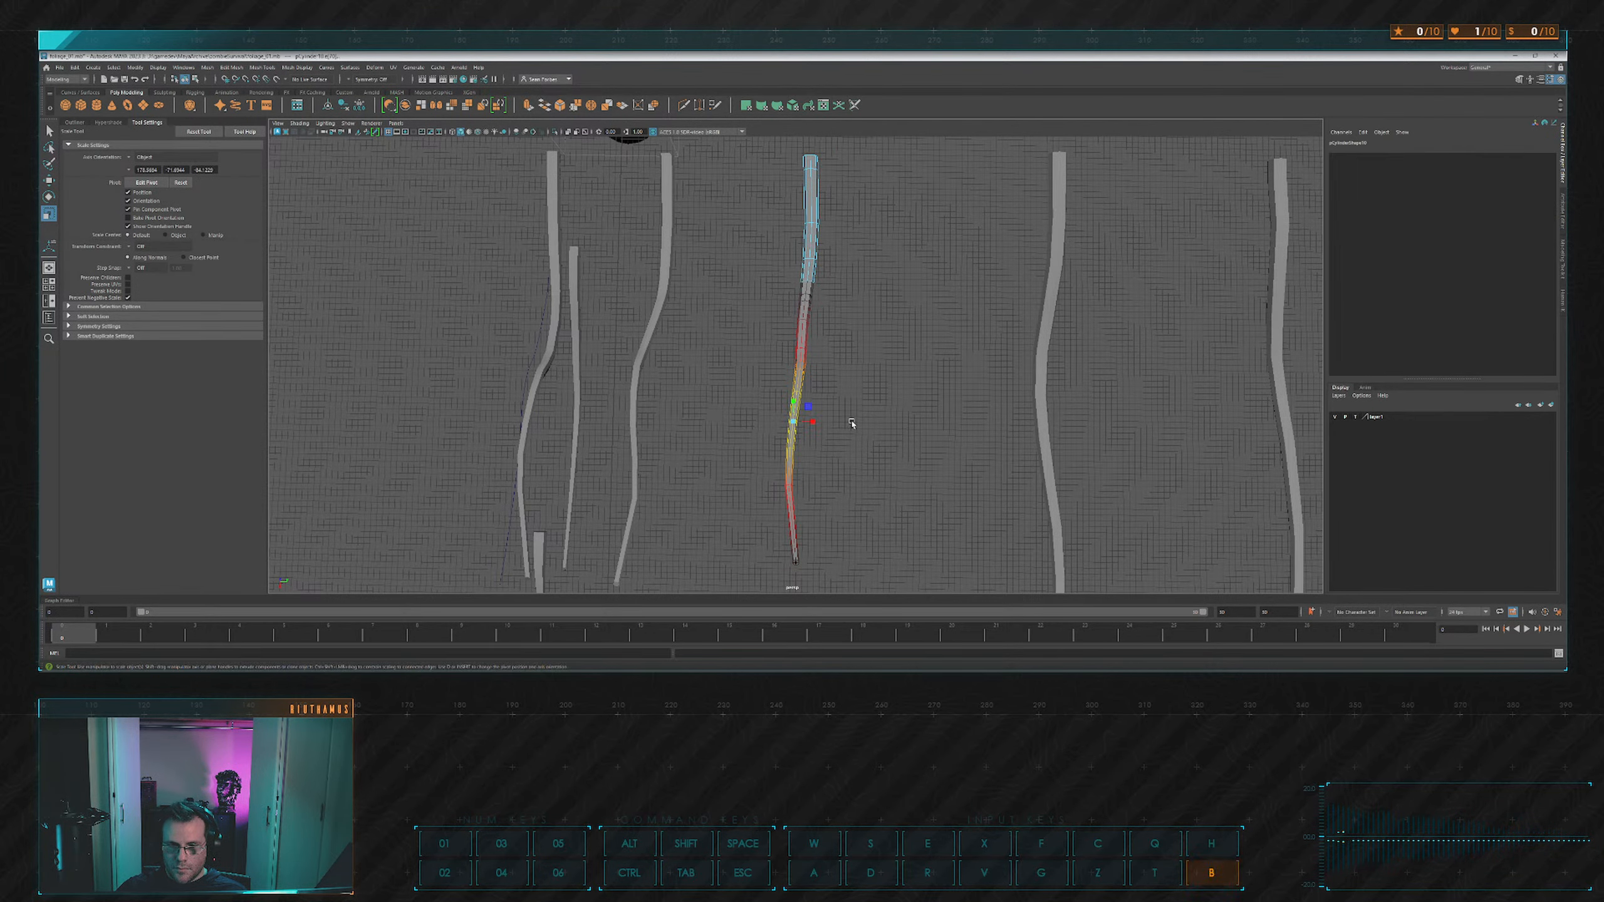
key(b)
key(w)
key(b)
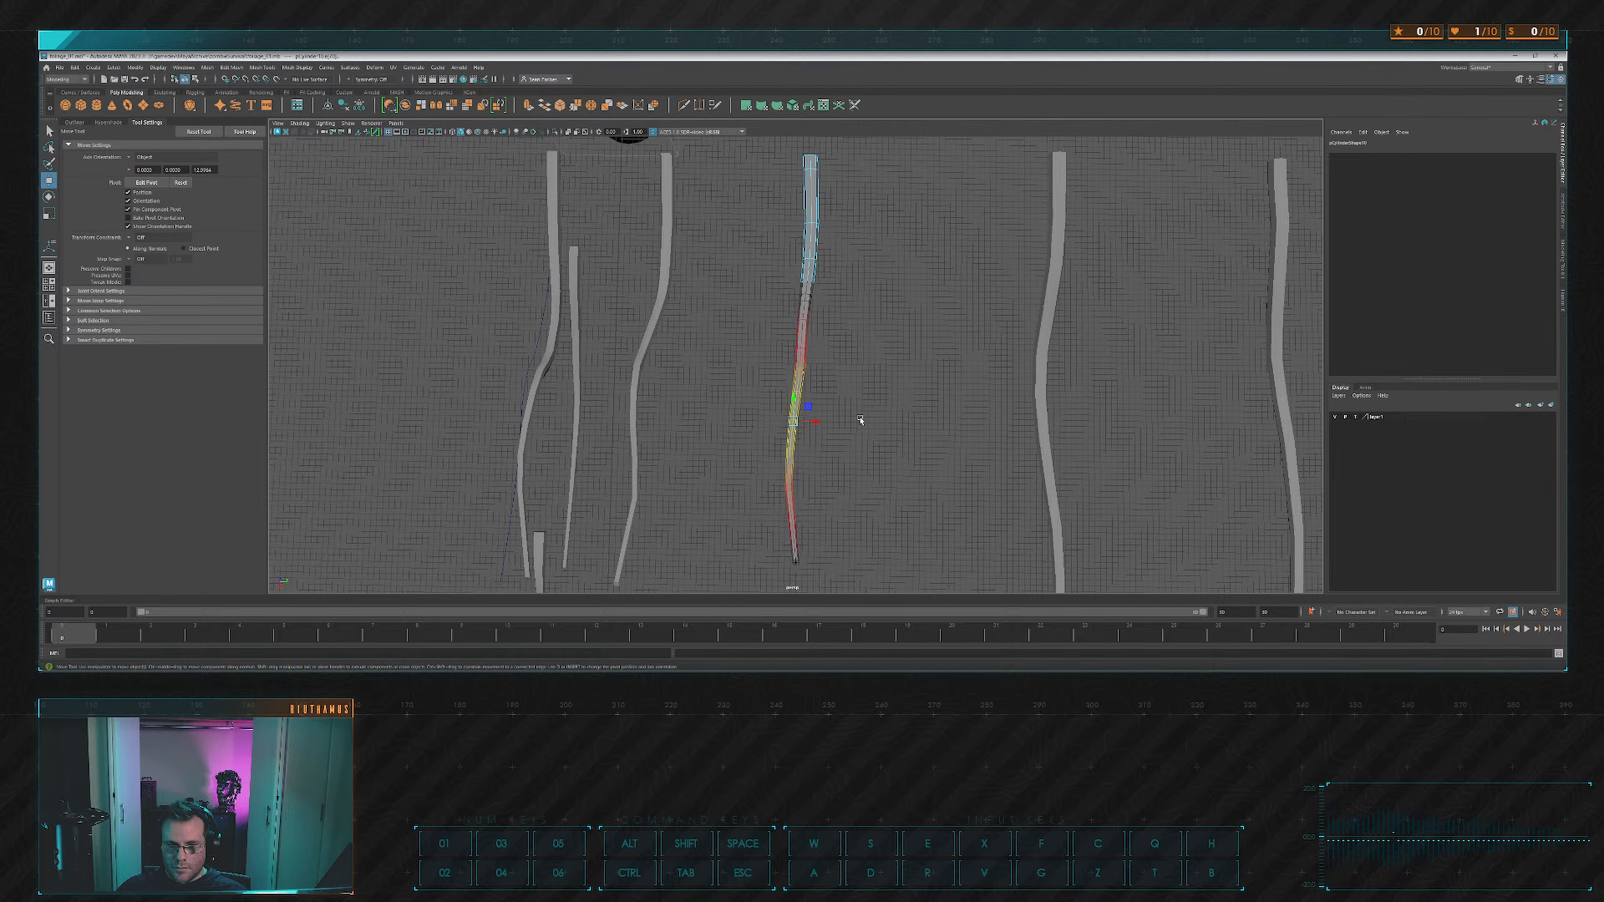
key(b)
drag(860, 421, 819, 423)
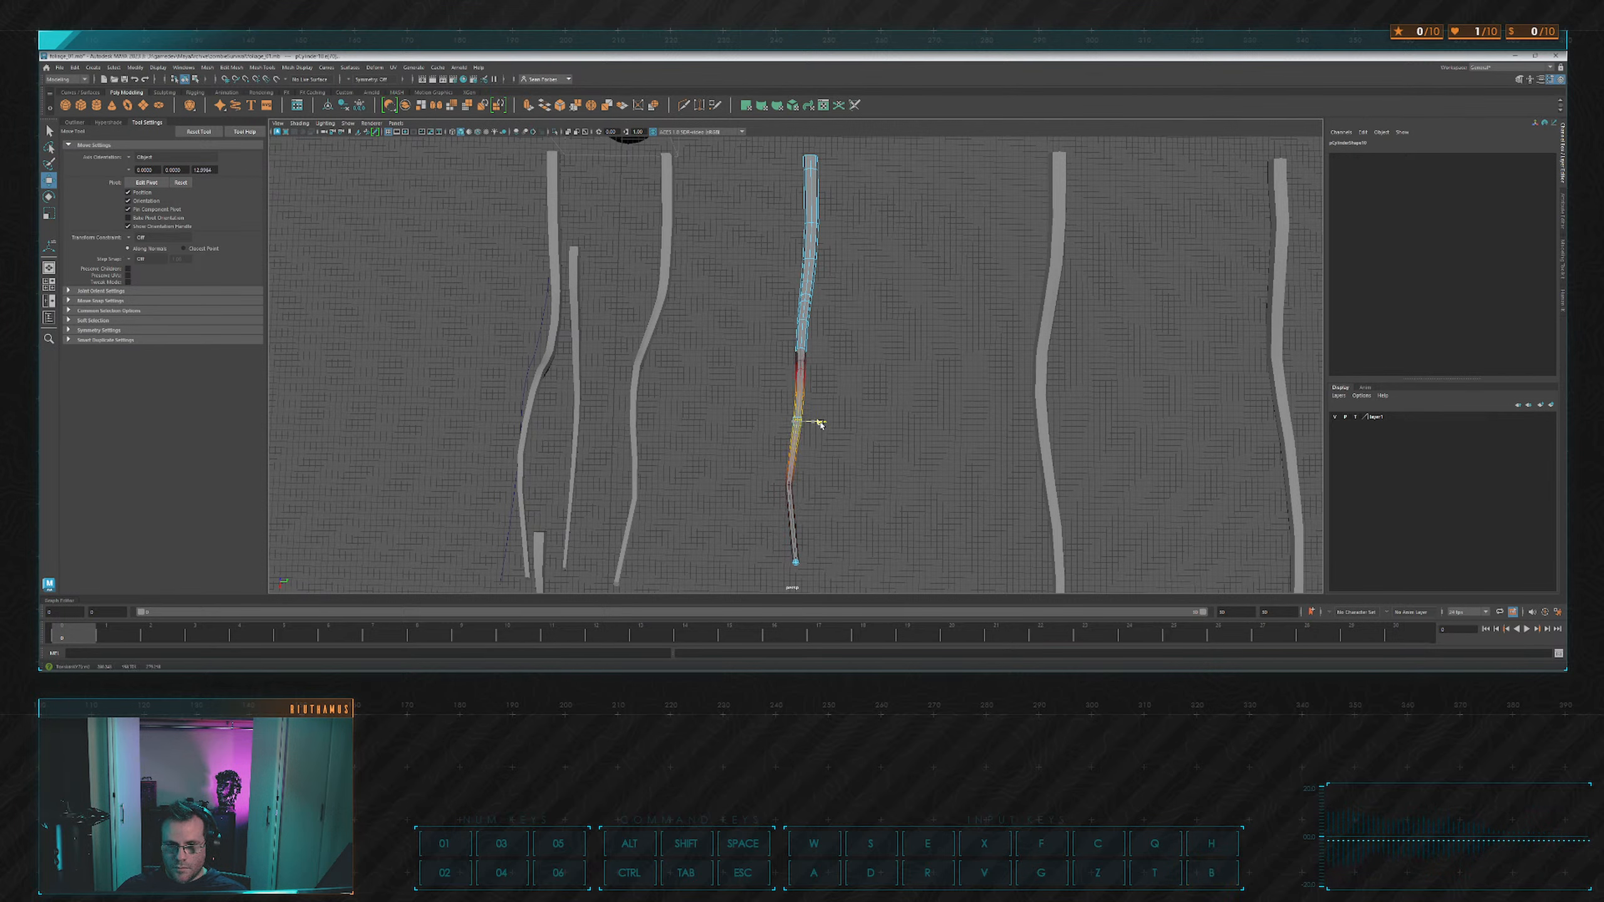
Adjust the edge loop at the branch's lower bend with soft selection.
click(789, 486)
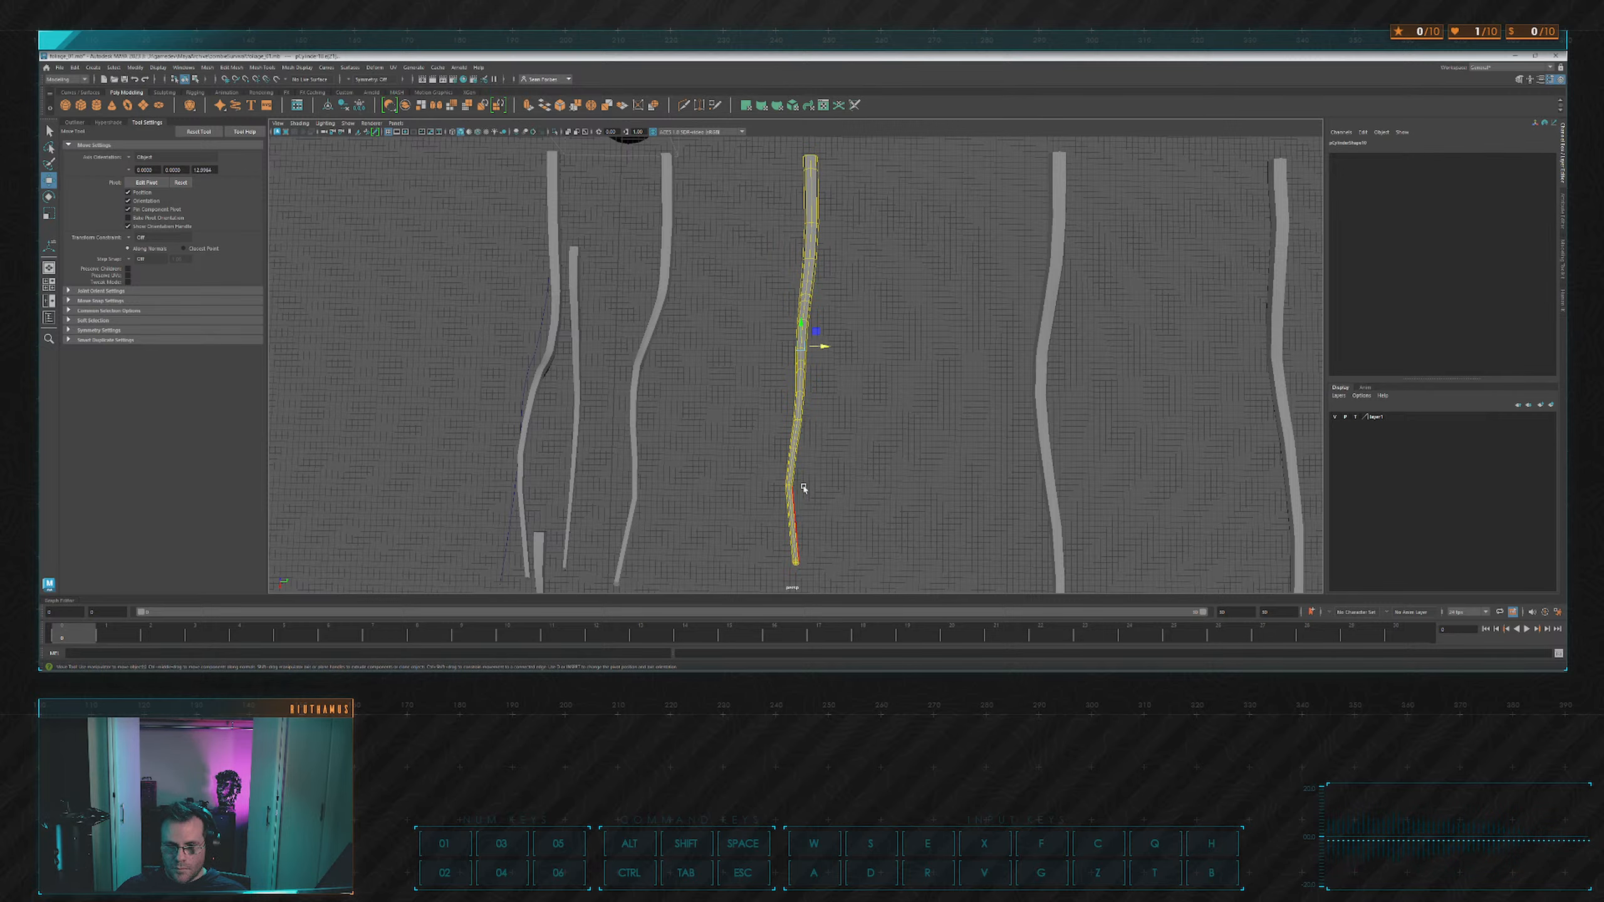
alt+middle_drag(802, 487, 838, 377)
alt+right_drag(838, 378, 874, 417)
click(853, 401)
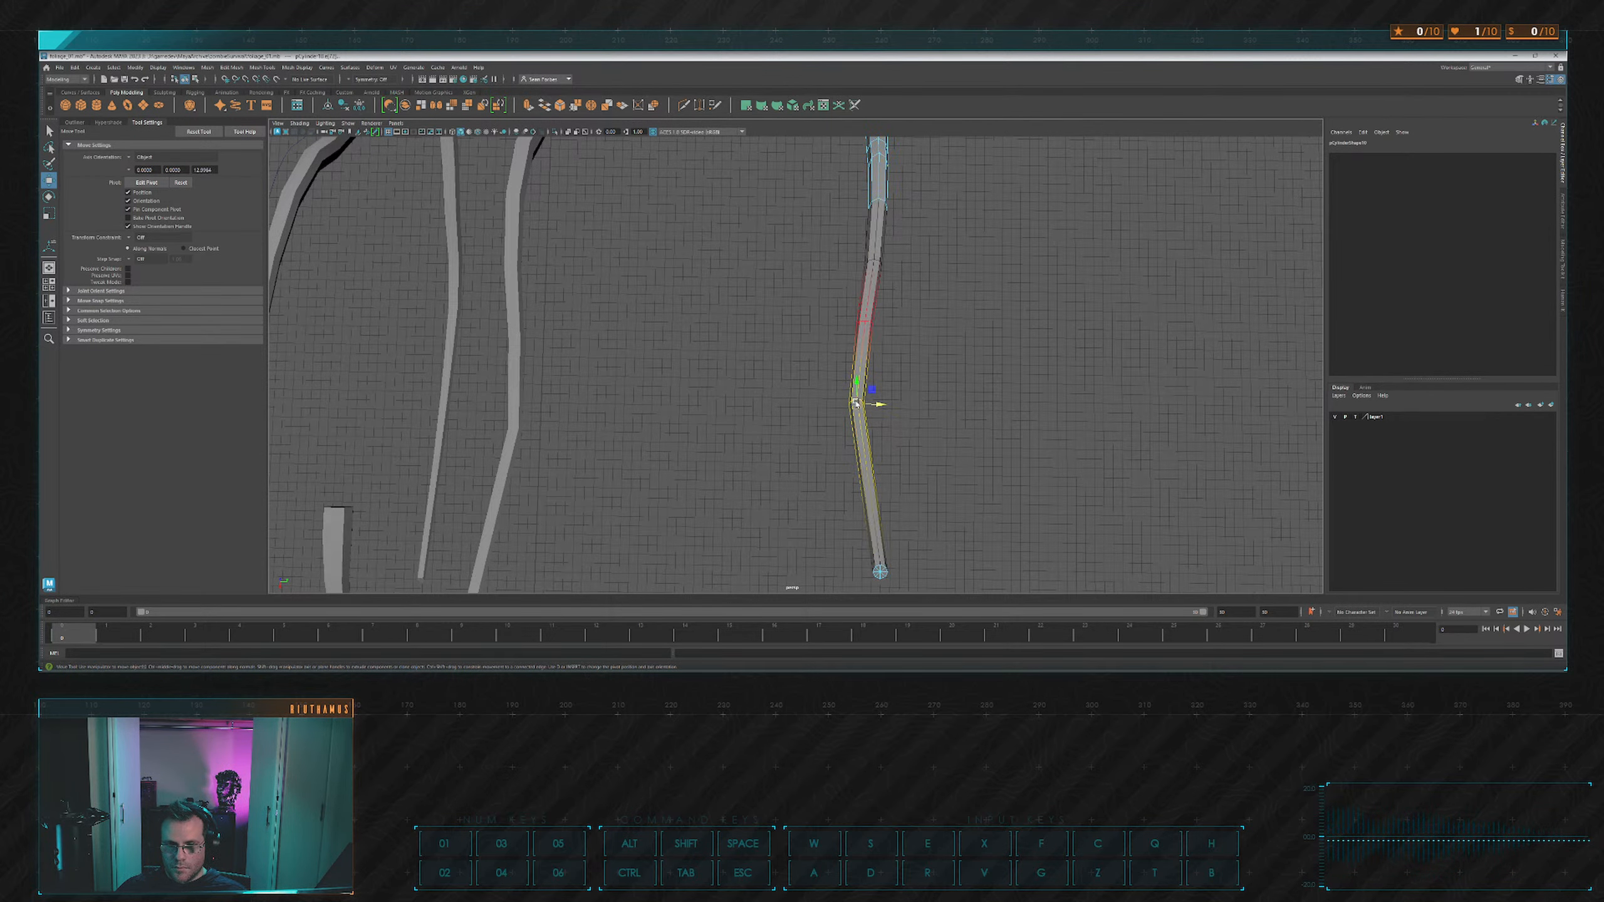
scroll(915, 406, down, 3)
scroll(950, 407, down, 2)
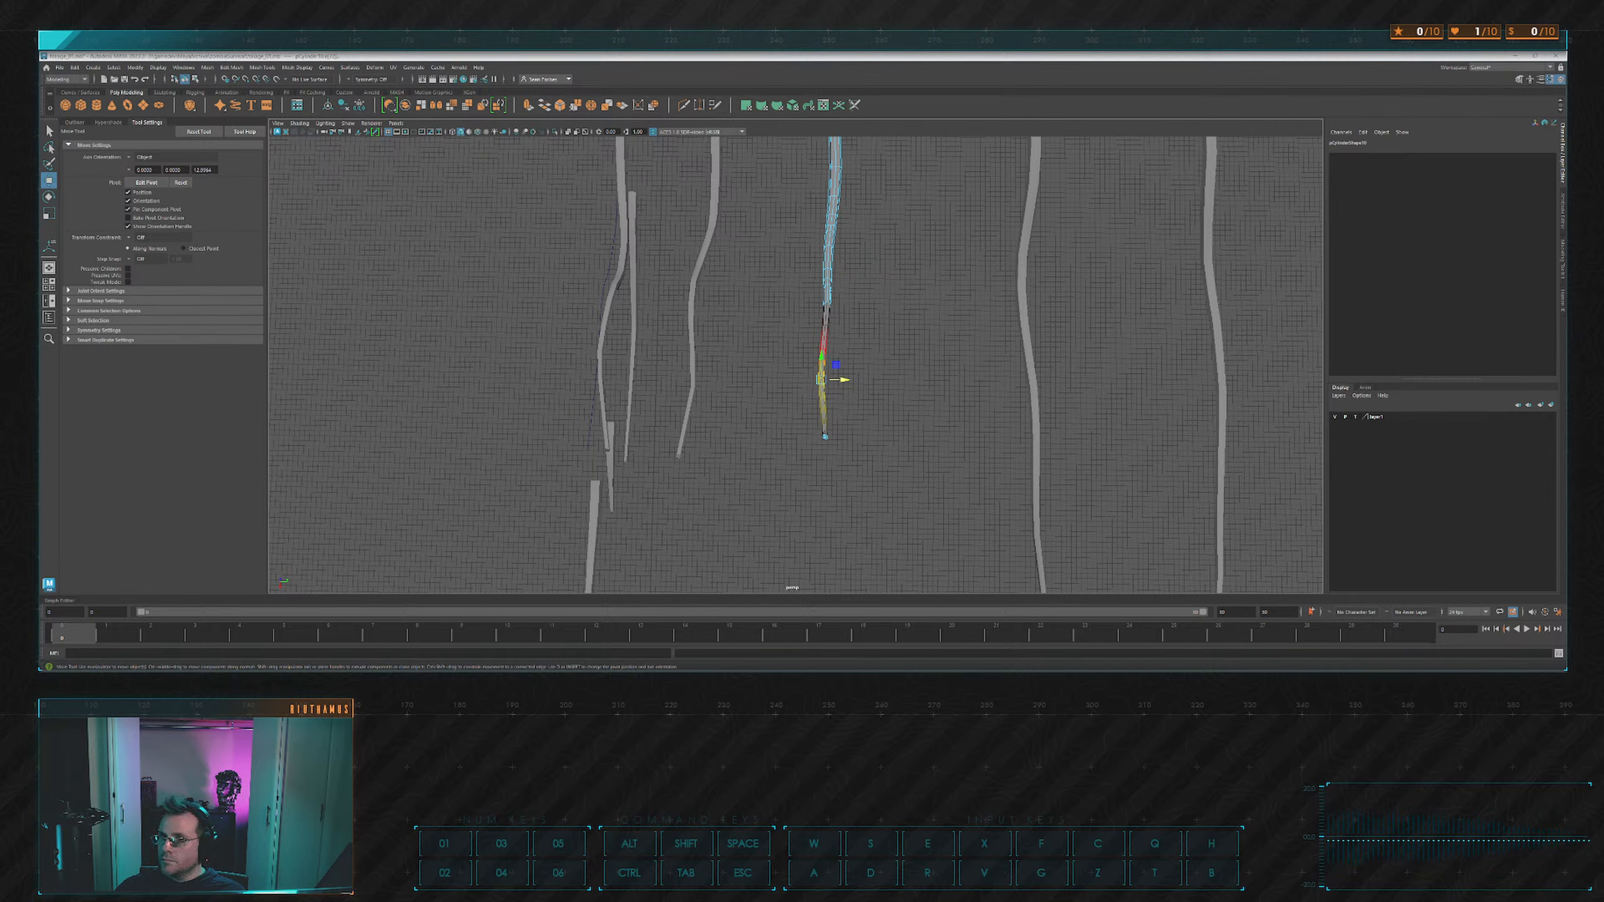
Adjust an edge loop in the upper half of the same branch with soft selection.
key(alt+Tab)
key(alt+Tab)
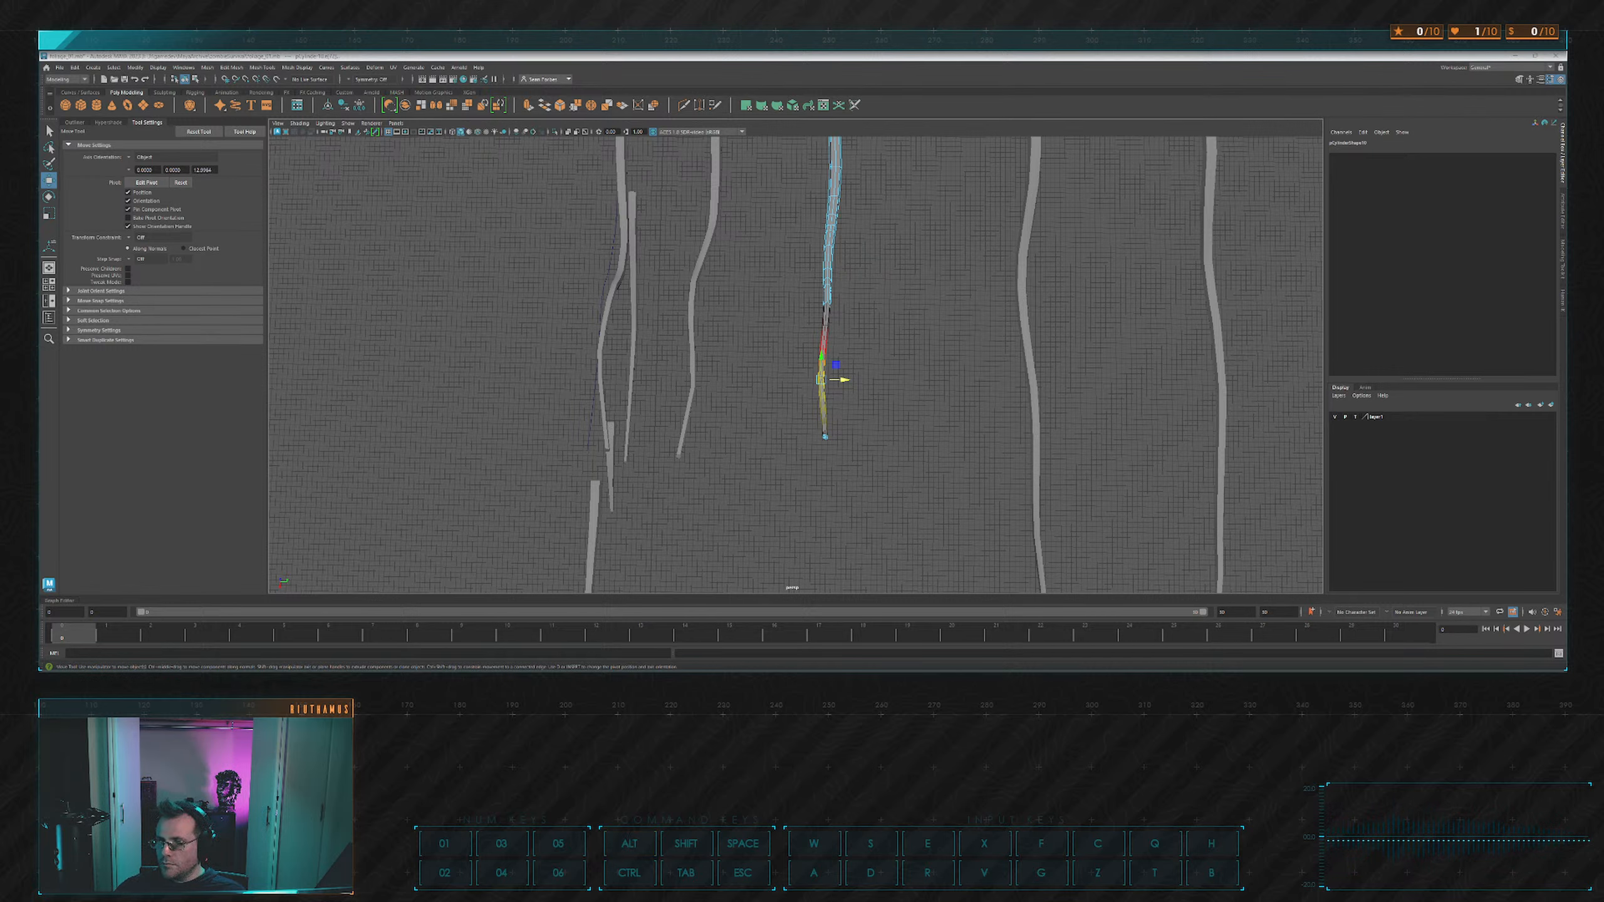
alt+middle_drag(939, 350, 905, 315)
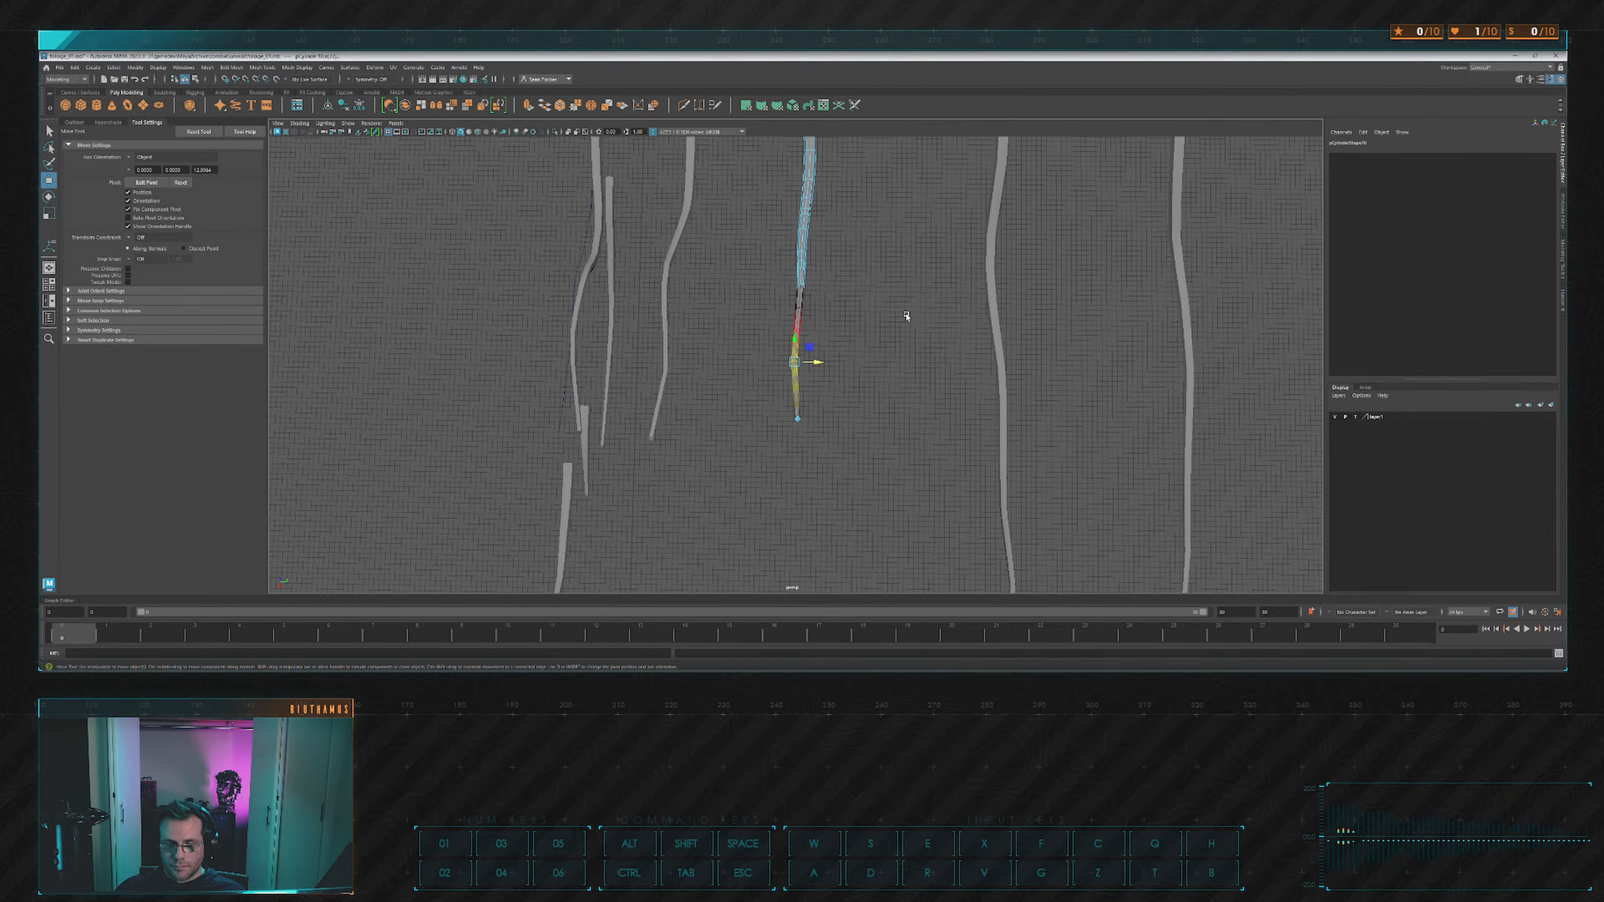
click(945, 568)
alt+drag(833, 505, 807, 374)
click(783, 365)
scroll(805, 366, up, 3)
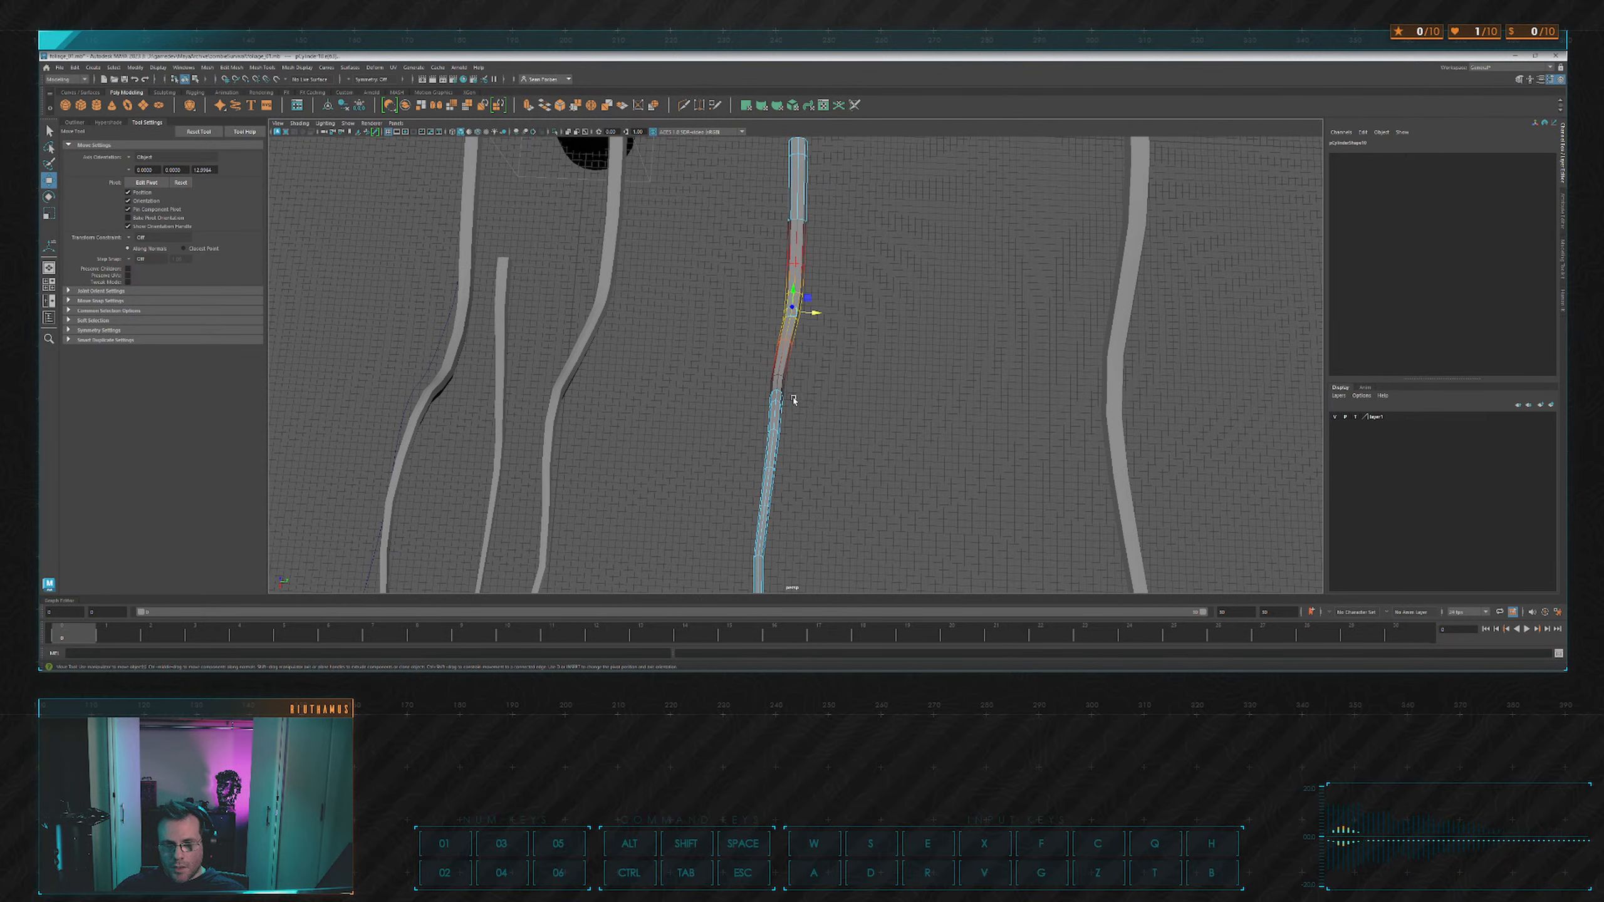
Shift the branch's middle and lower edge loops slightly sideways with soft selection to vary its curve.
double_click(776, 404)
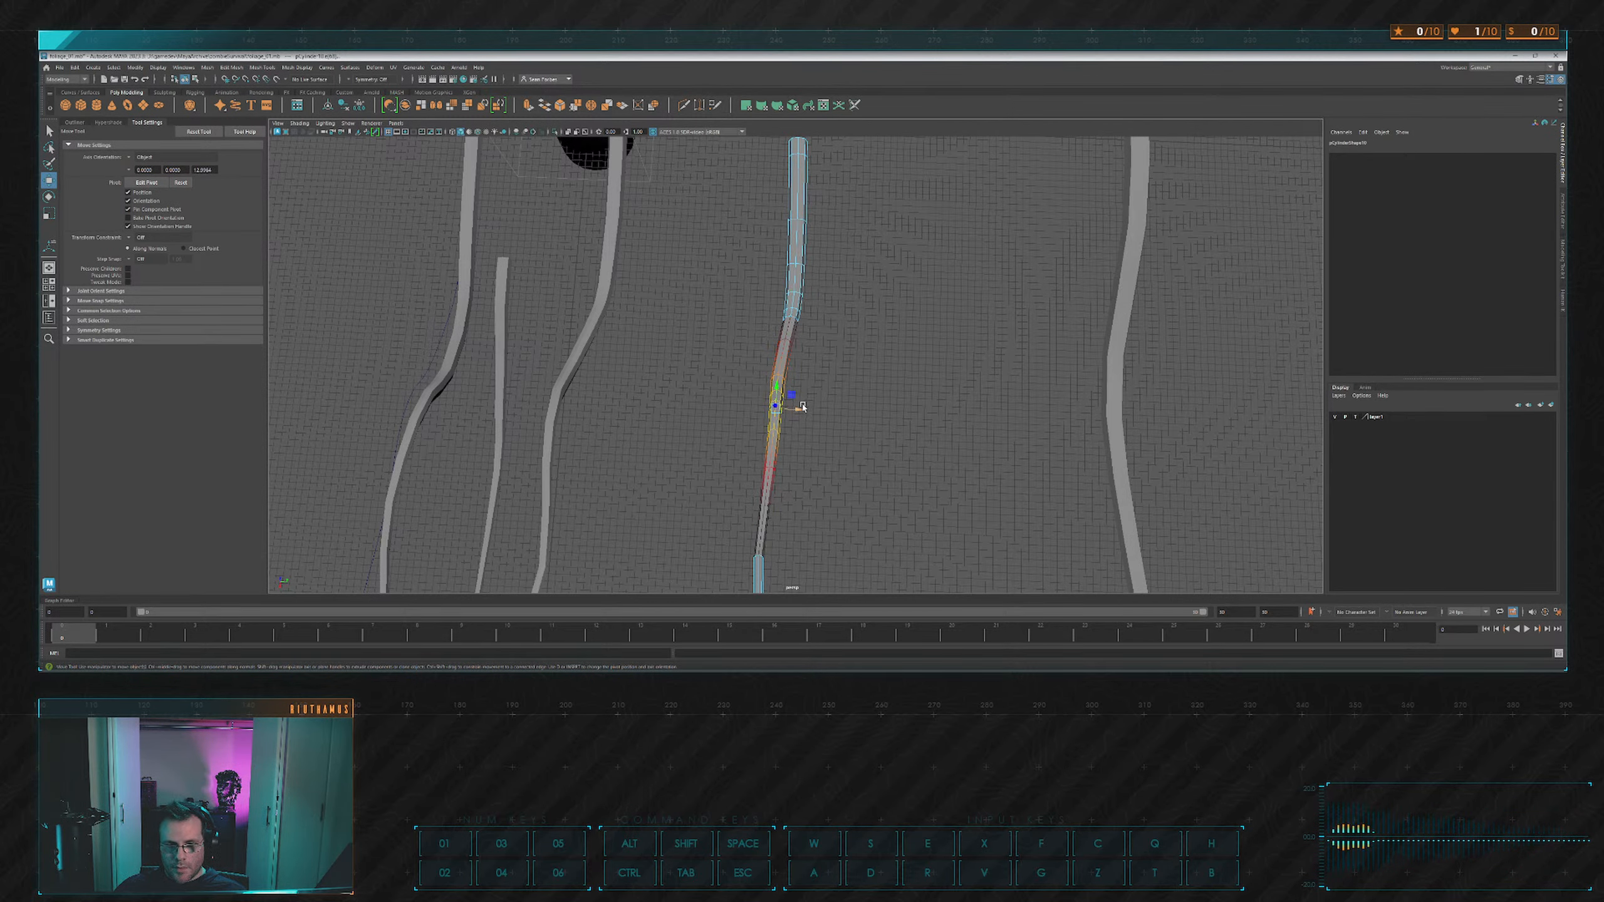
drag(802, 407, 798, 408)
alt+middle_drag(797, 408, 797, 391)
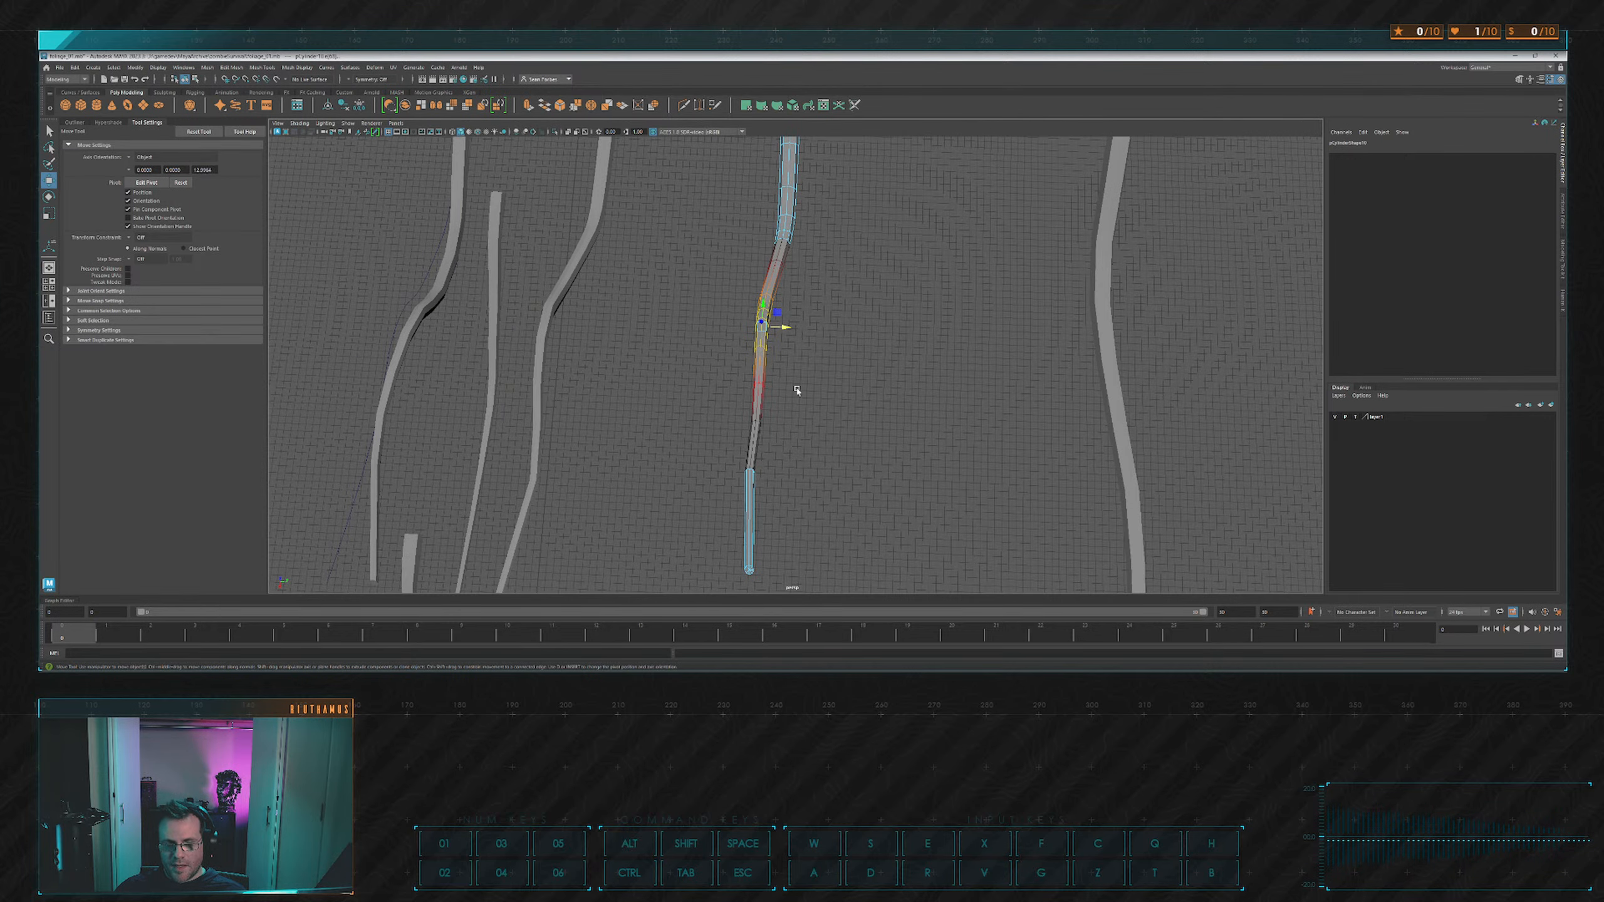
double_click(751, 471)
drag(770, 470, 780, 471)
click(852, 408)
Move the reshaped branch across to the group of long branches farther from the trunk.
scroll(851, 407, down, 4)
alt+drag(870, 351, 802, 363)
click(763, 278)
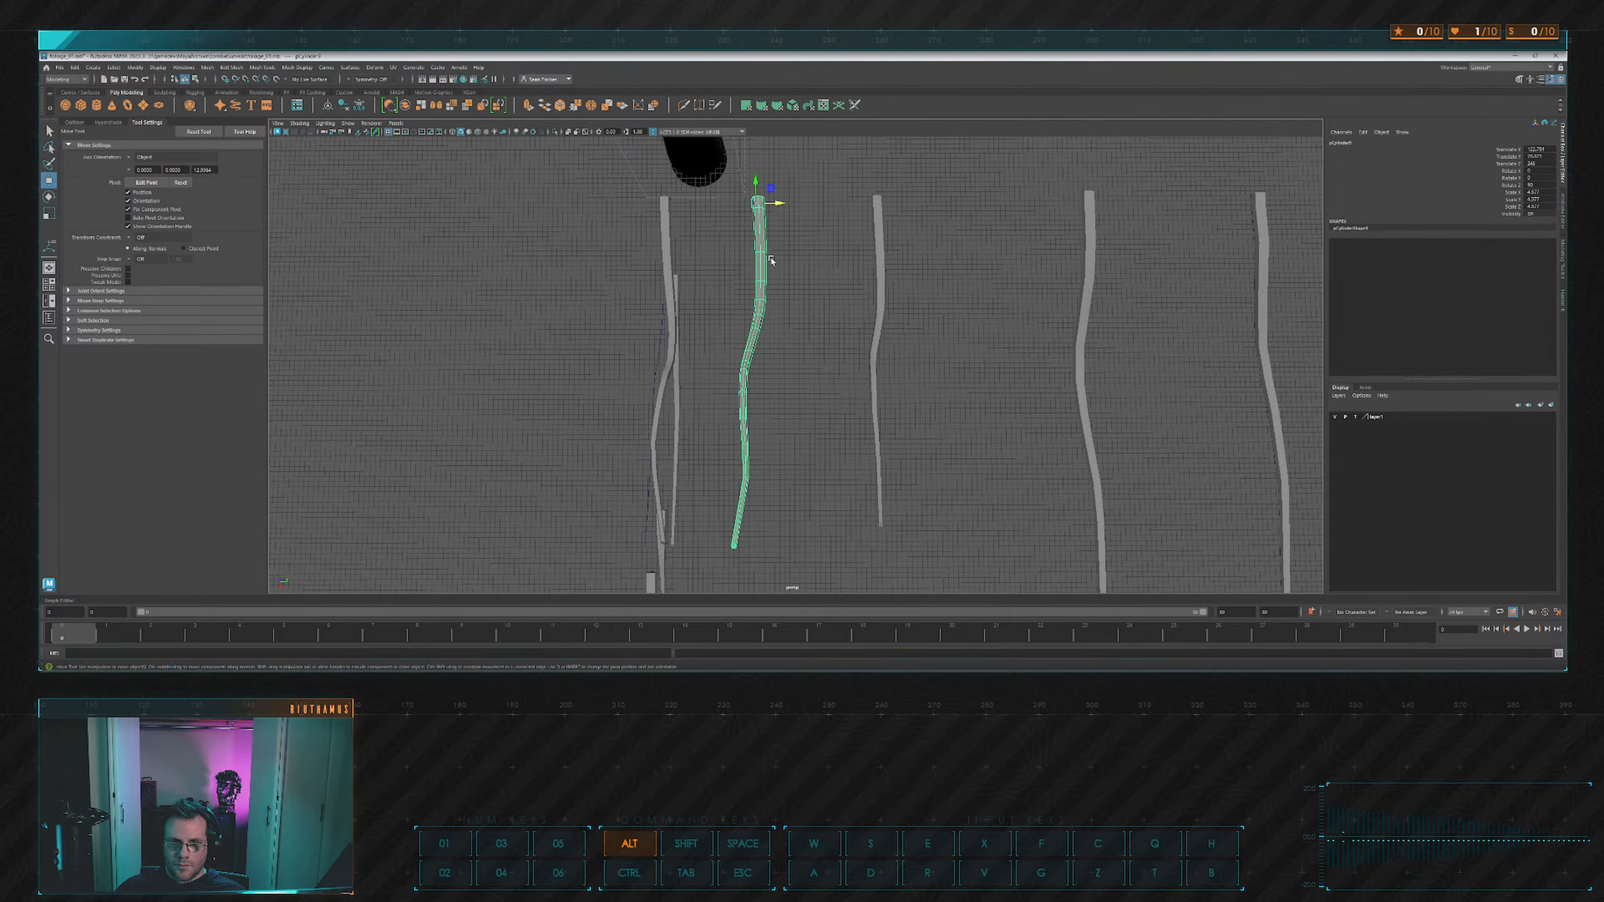
alt+middle_drag(771, 259, 789, 310)
click(827, 314)
scroll(866, 322, down, 4)
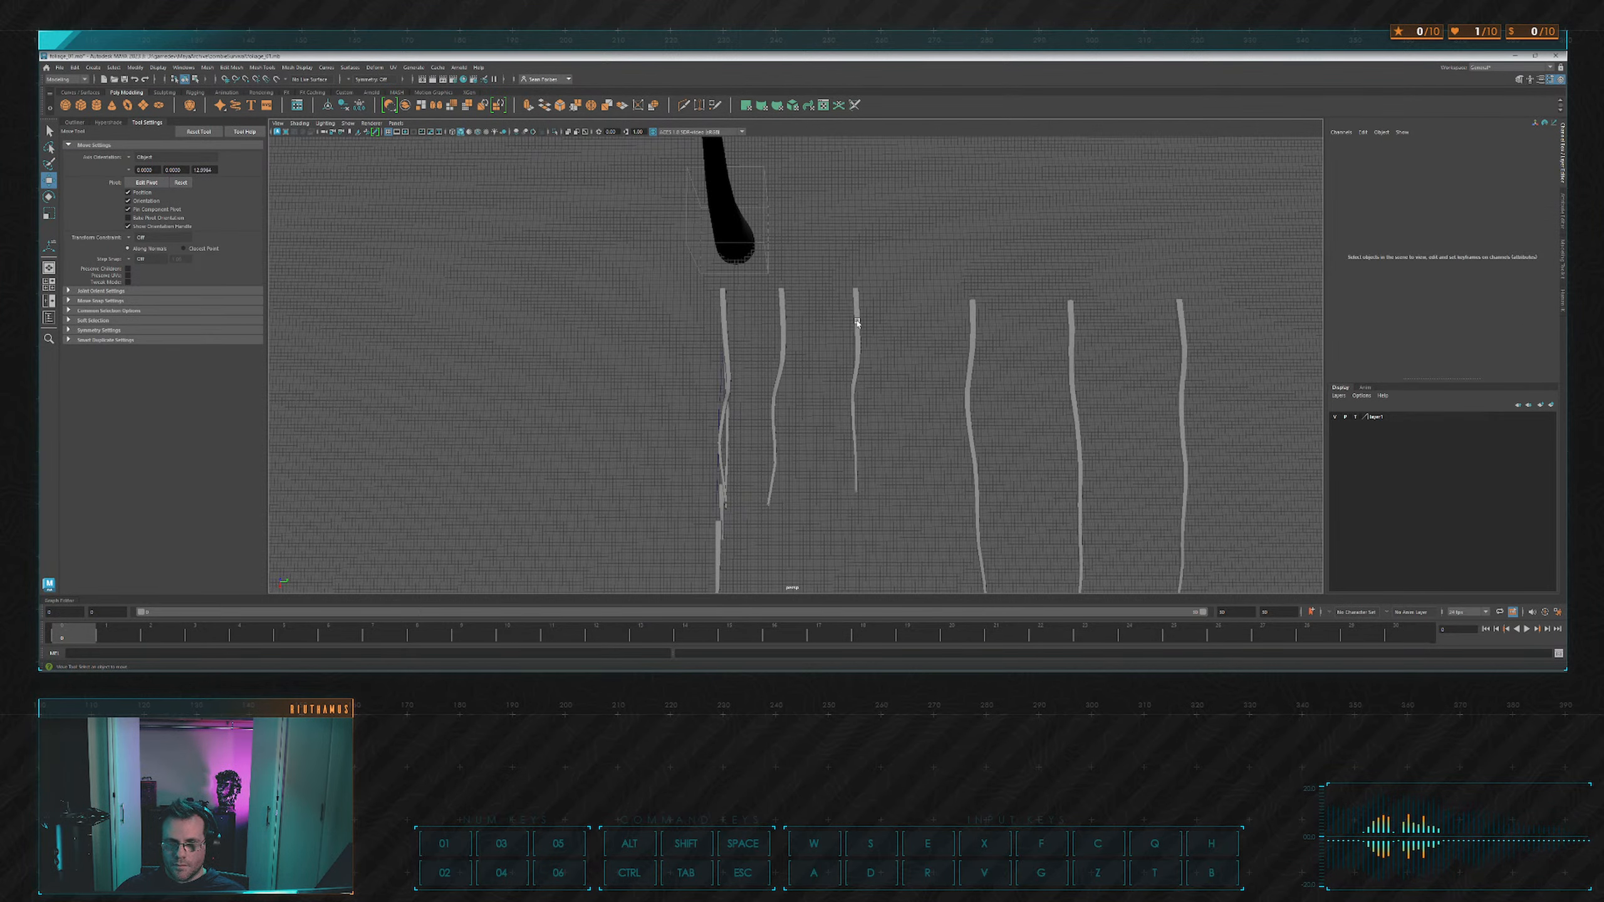
click(857, 325)
drag(870, 287, 1101, 316)
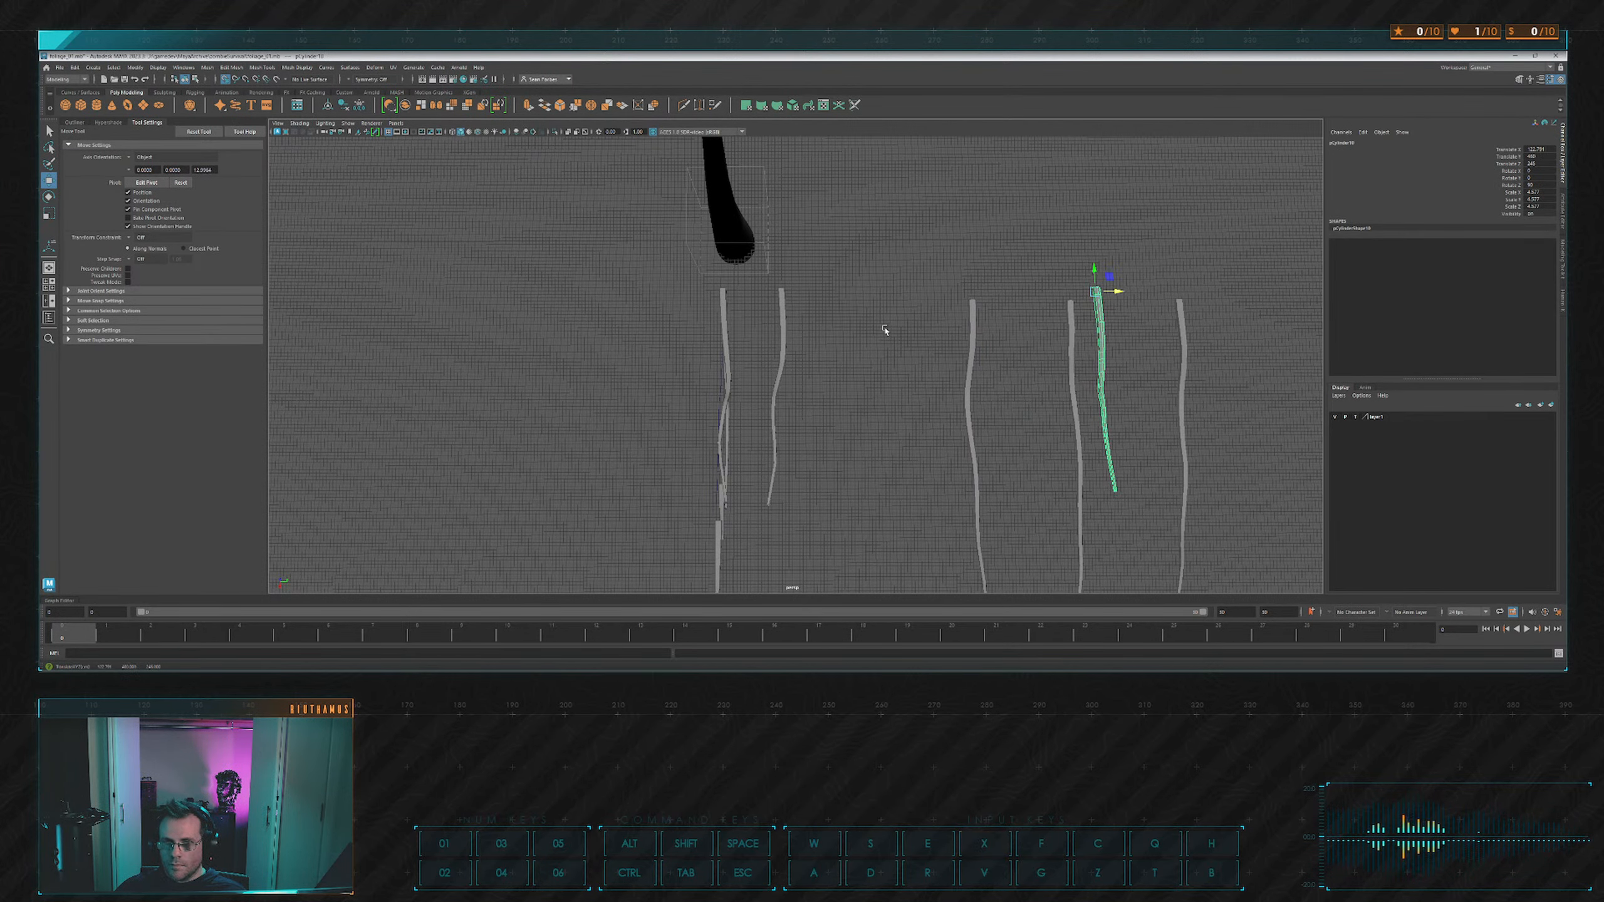
Move the other two matching branches away from the trunk, spacing them beside the relocated one.
click(783, 303)
drag(795, 294, 1048, 308)
click(746, 322)
click(726, 315)
drag(746, 302, 1013, 287)
click(856, 327)
alt+drag(856, 326, 849, 428)
click(830, 436)
click(830, 436)
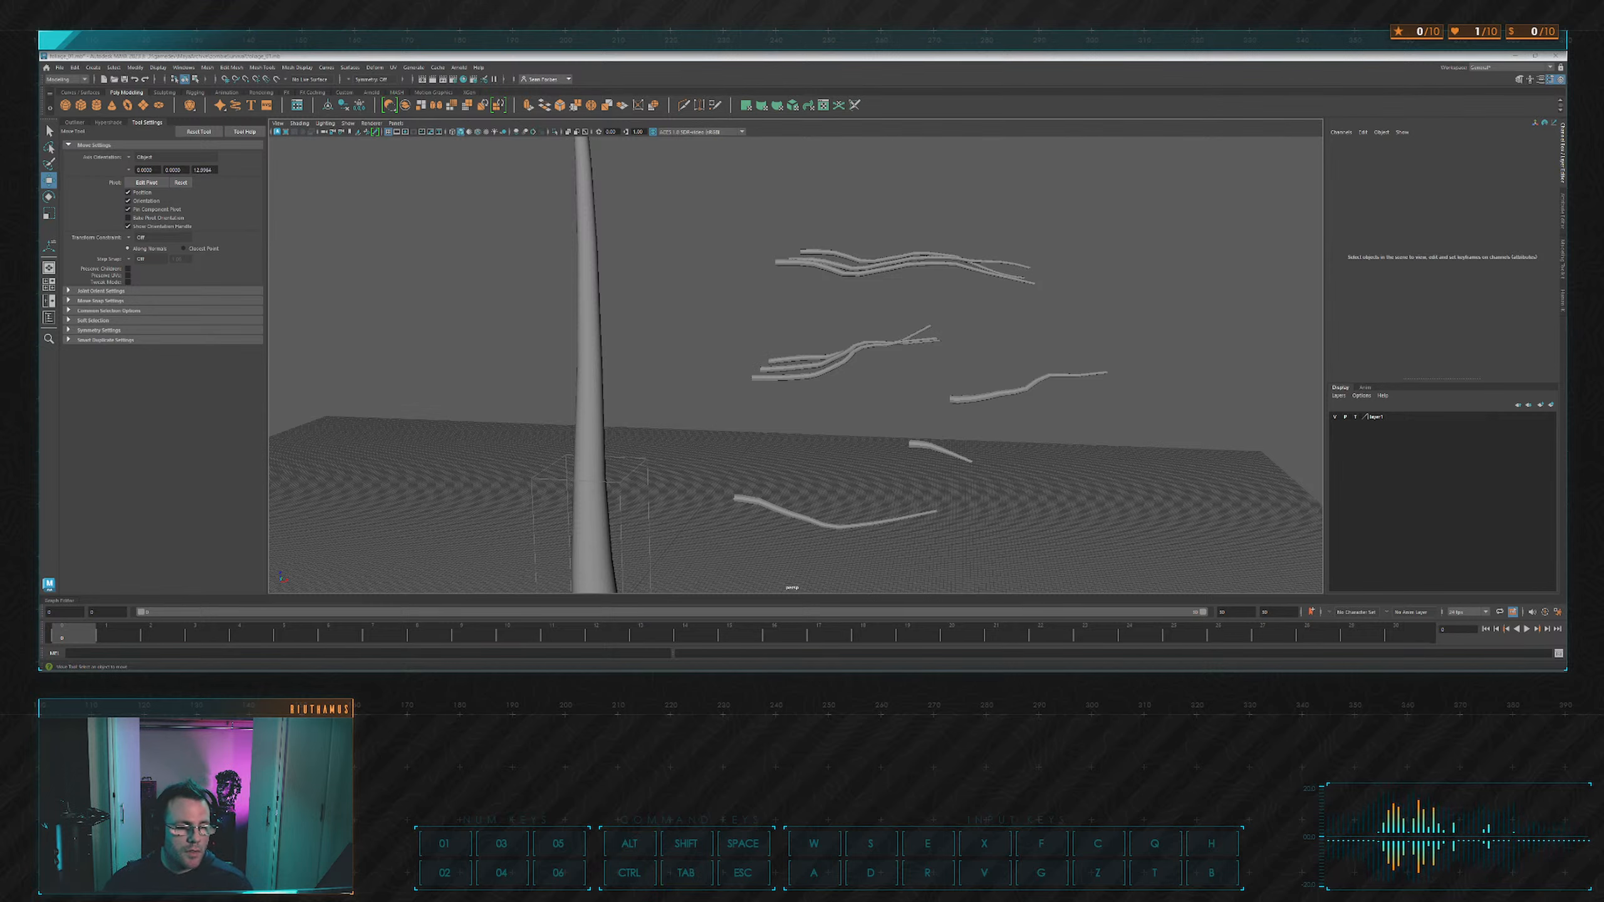
mouse_move(821, 312)
alt+mouse_down()
mouse_move(841, 313)
mouse_move(791, 322)
alt+mouse_up()
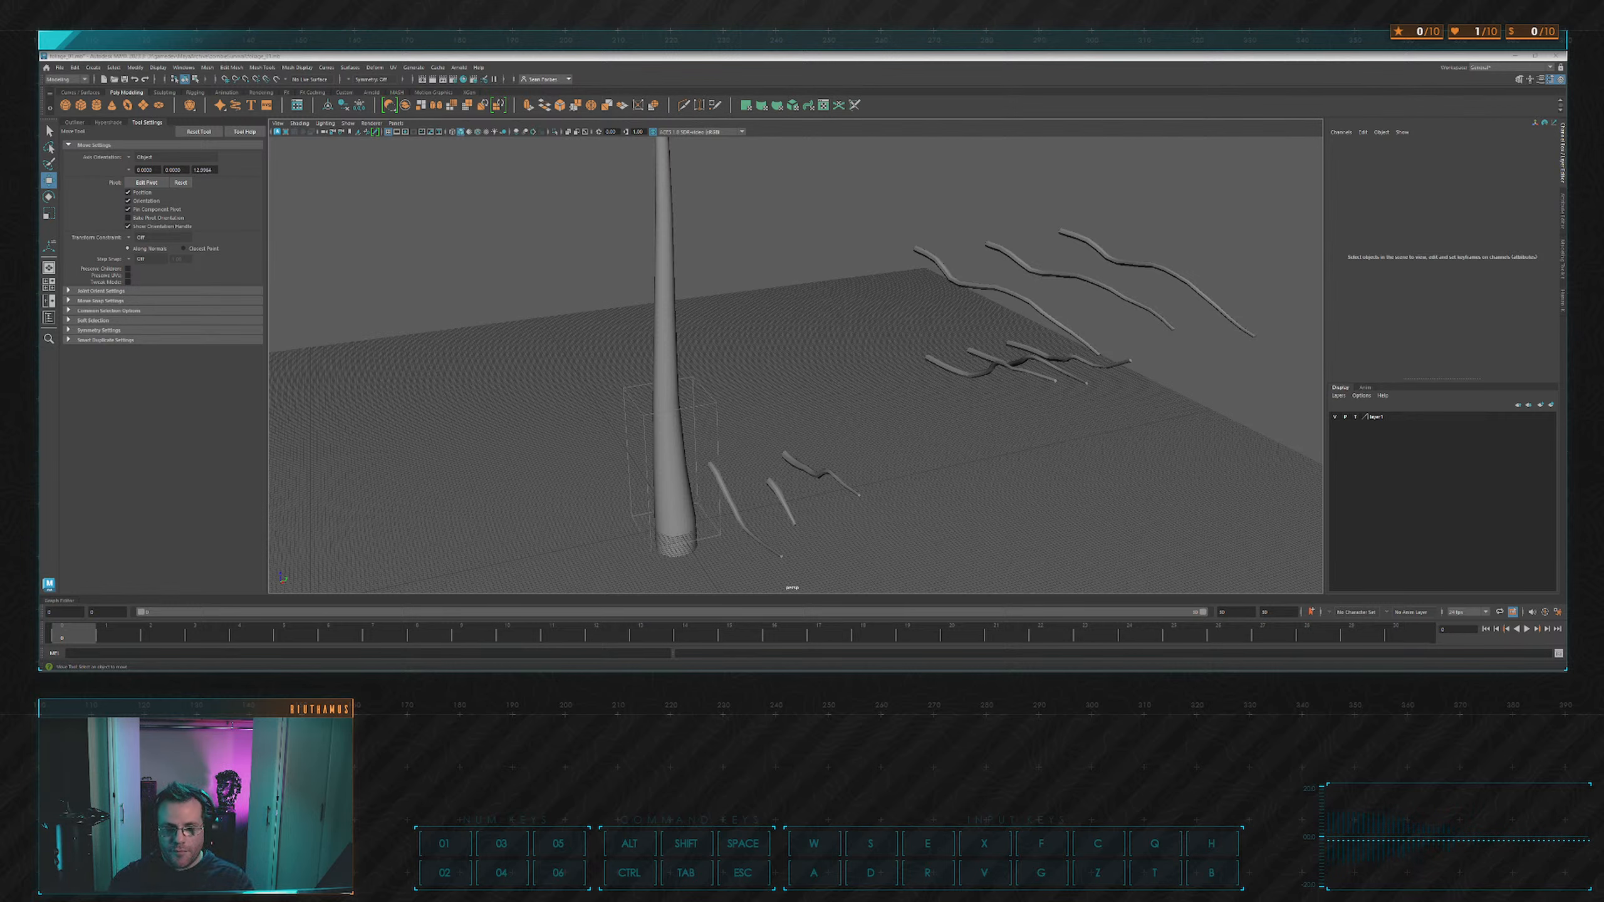
key(space)
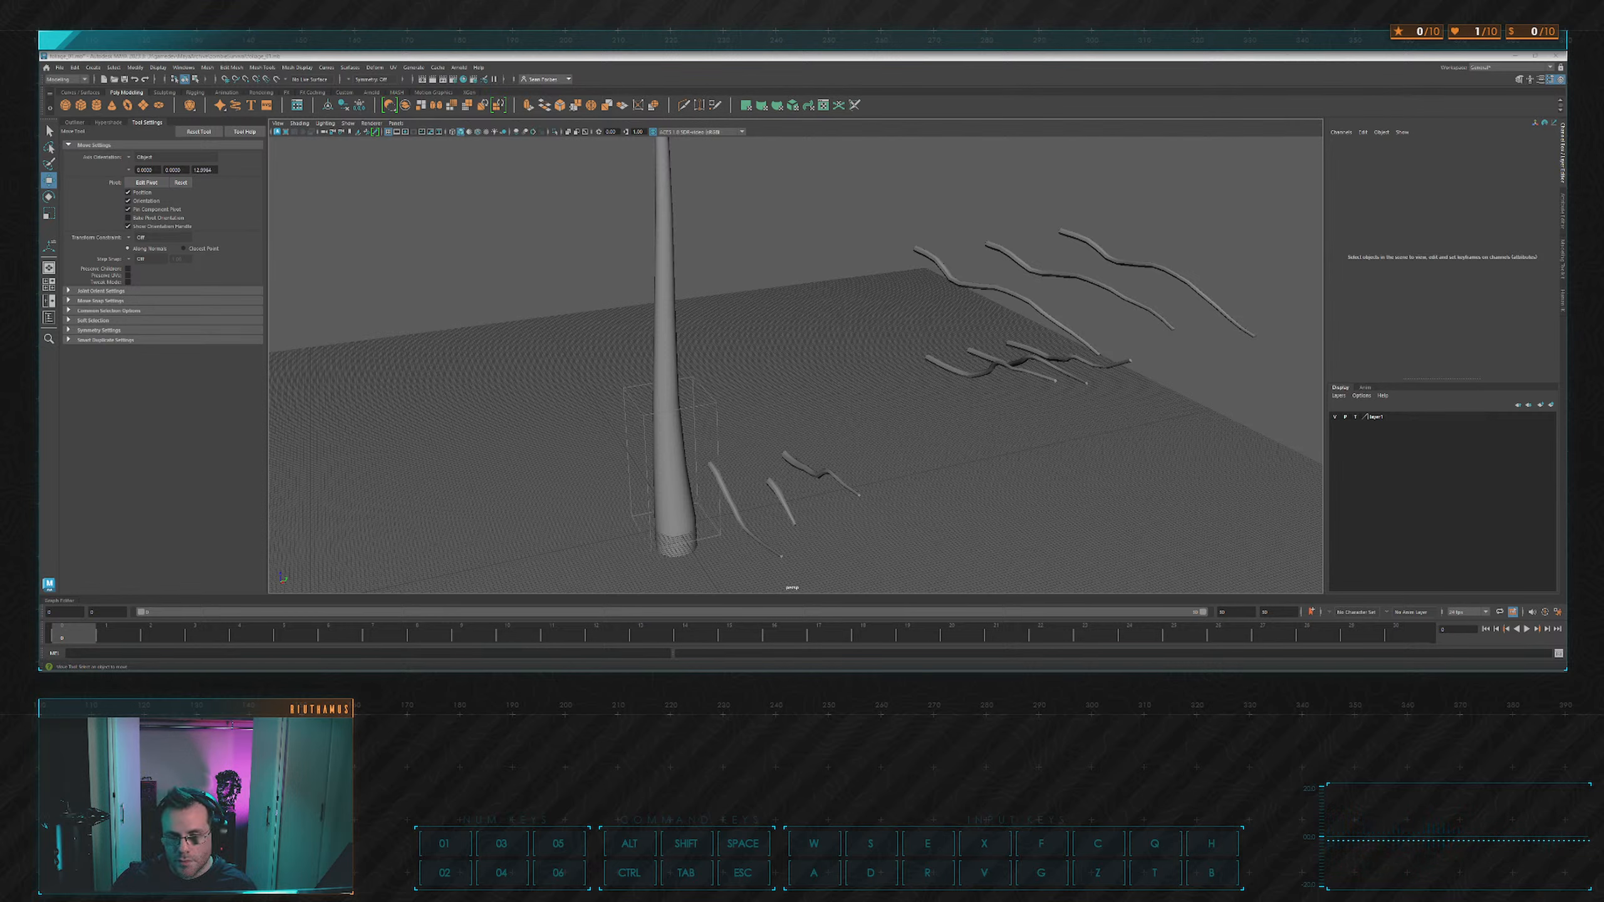
key(ctrl)
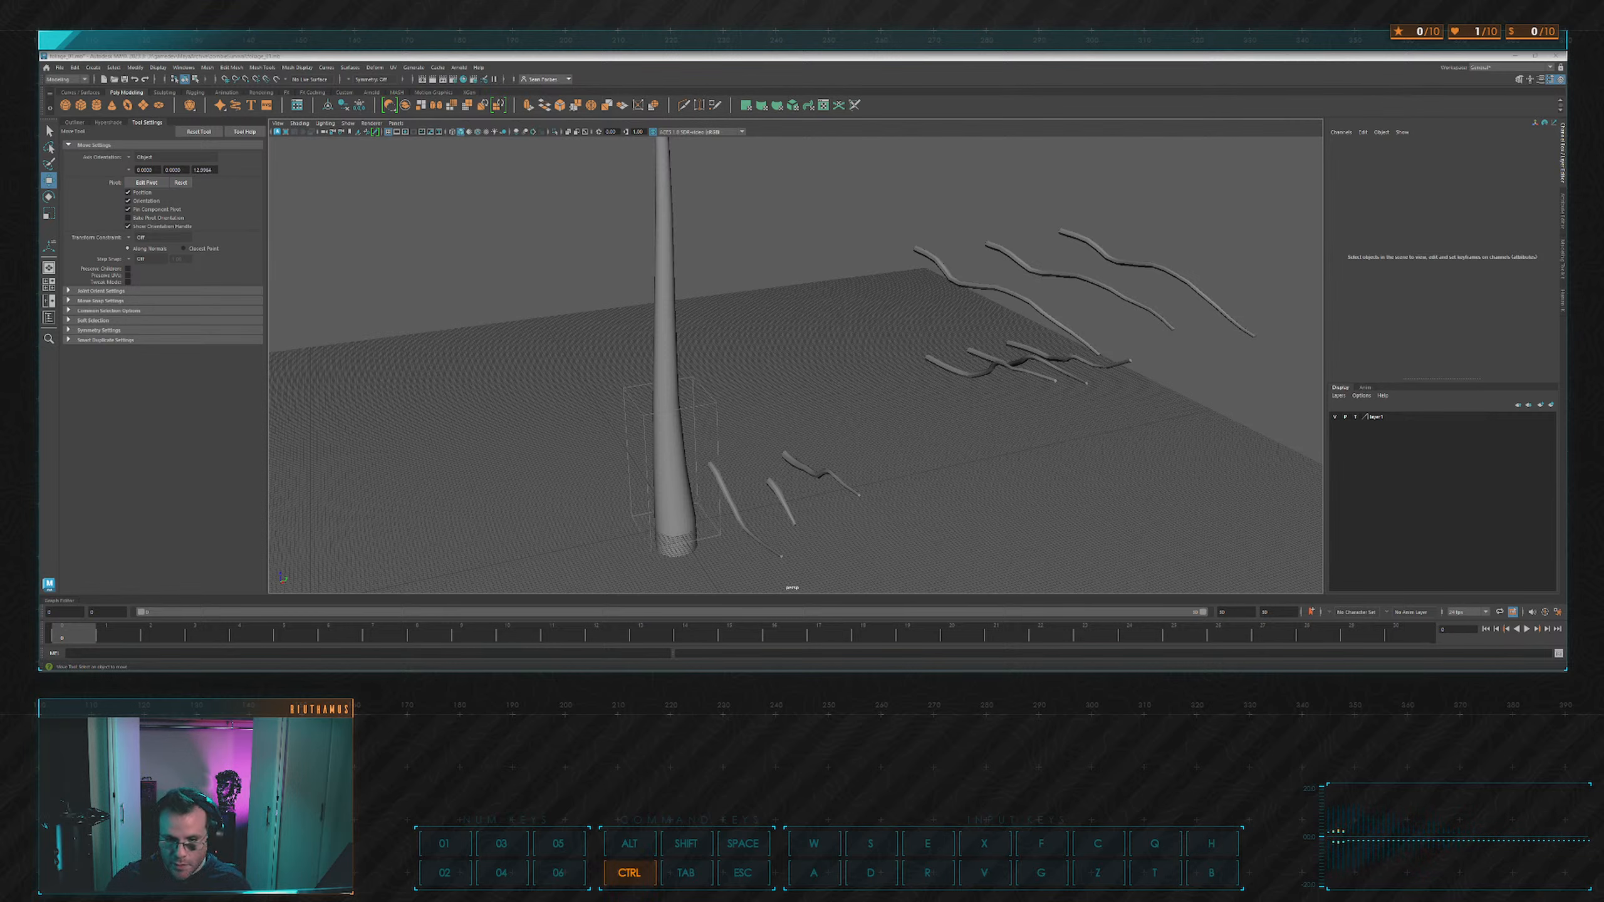
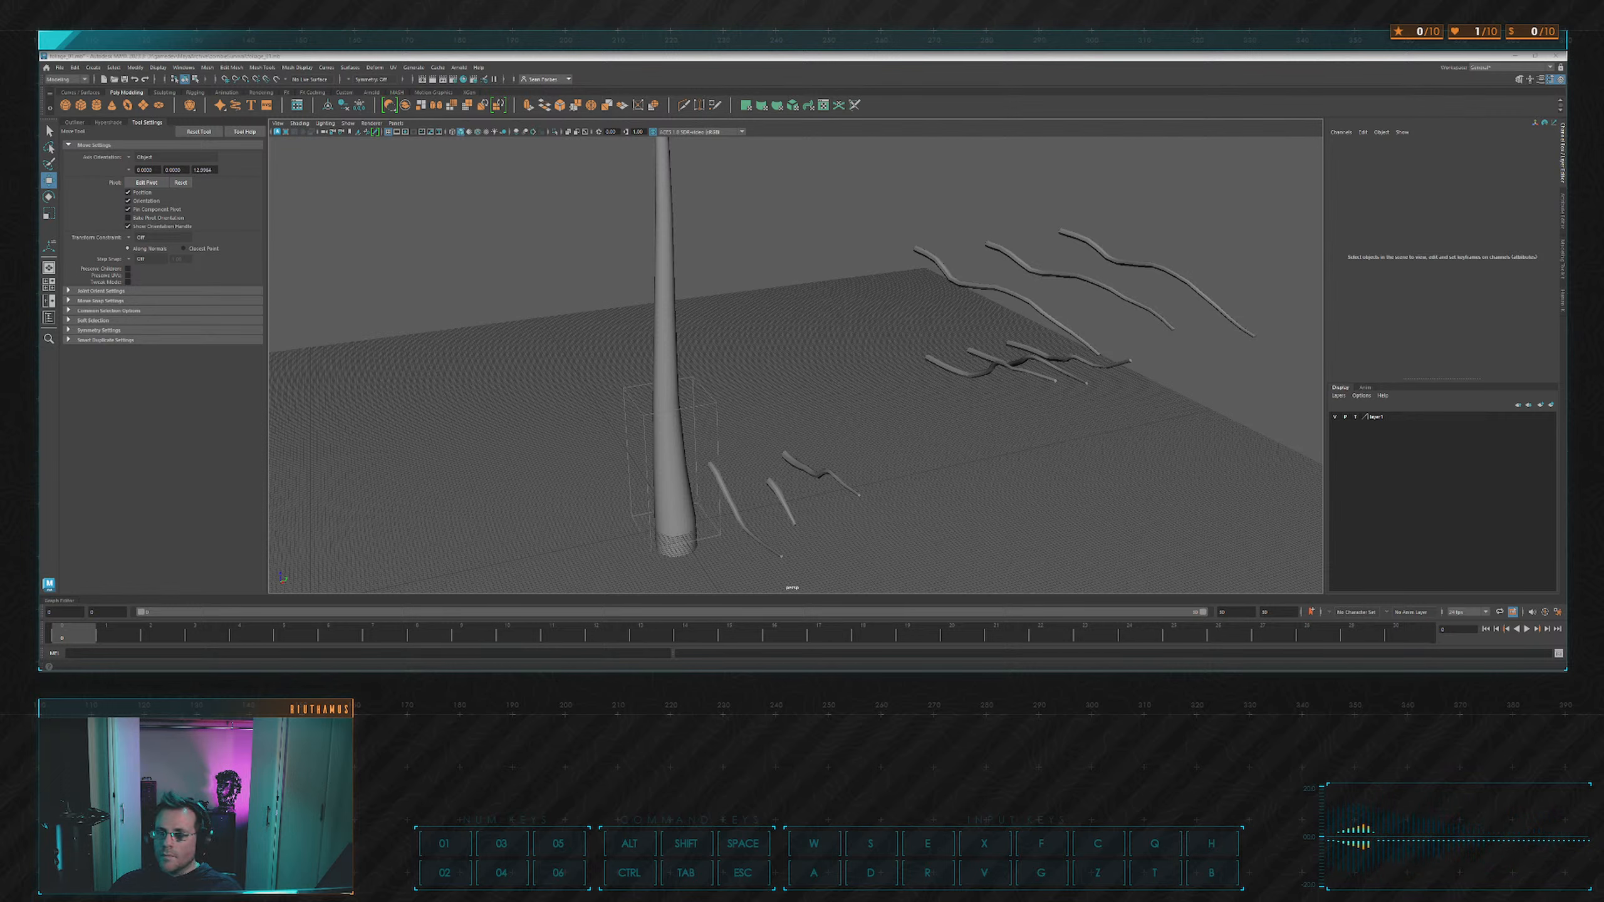
Duplicate the crooked branch near the trunk twice, spacing the copies evenly beside it with grid snapping.
alt+drag(842, 347, 902, 319)
alt+scroll(857, 379, up, 2)
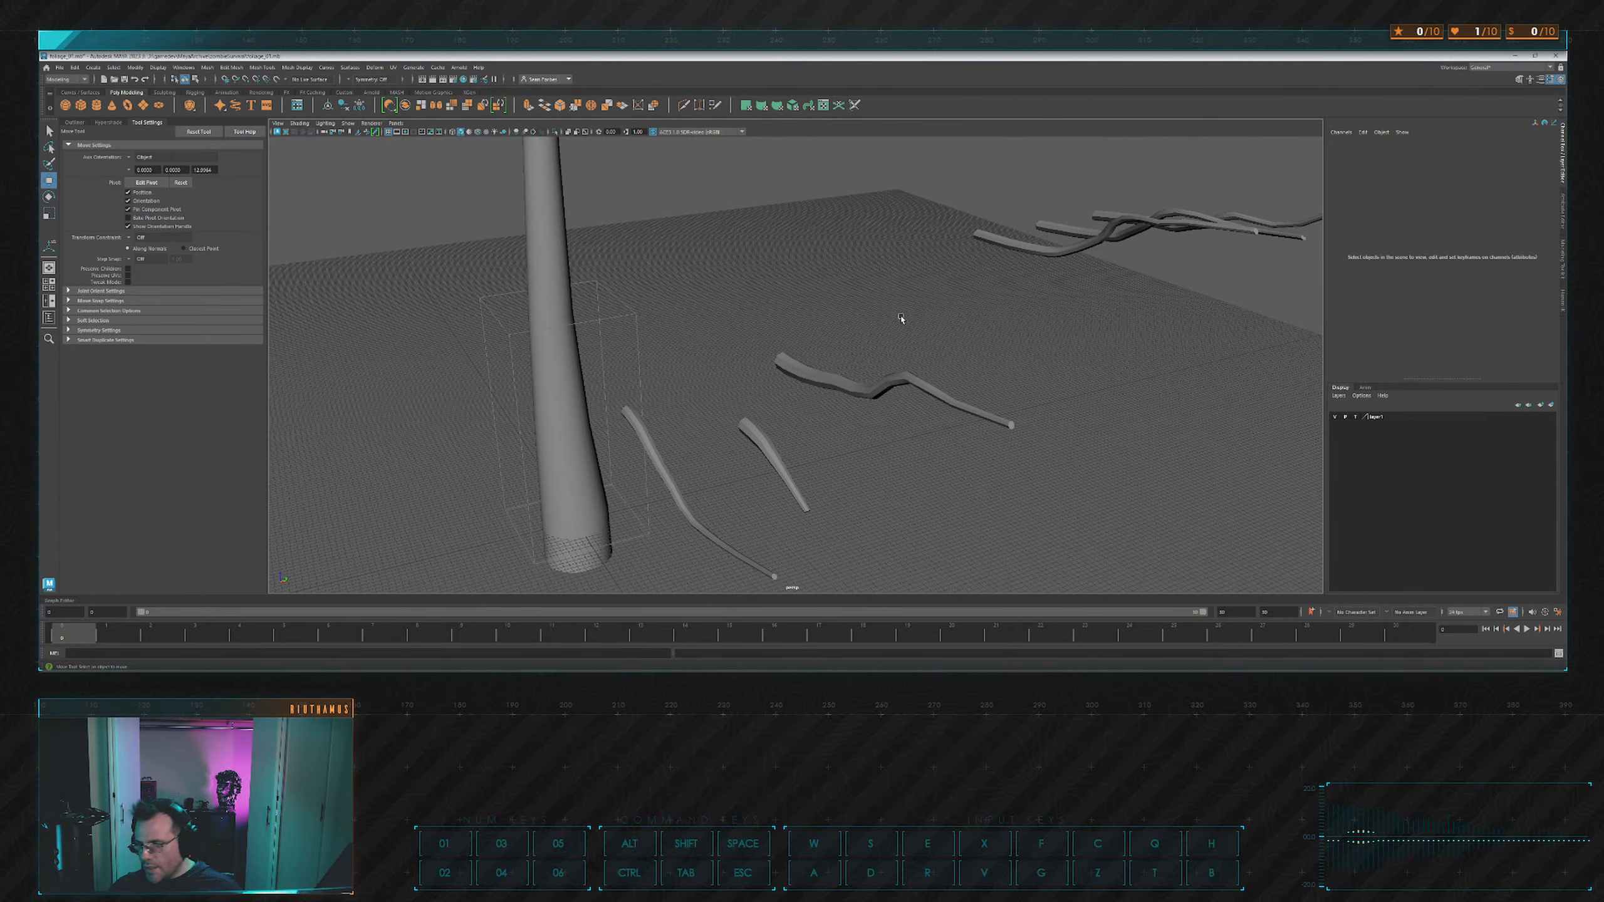
click(901, 378)
alt+drag(901, 379, 902, 329)
key(ctrl+d)
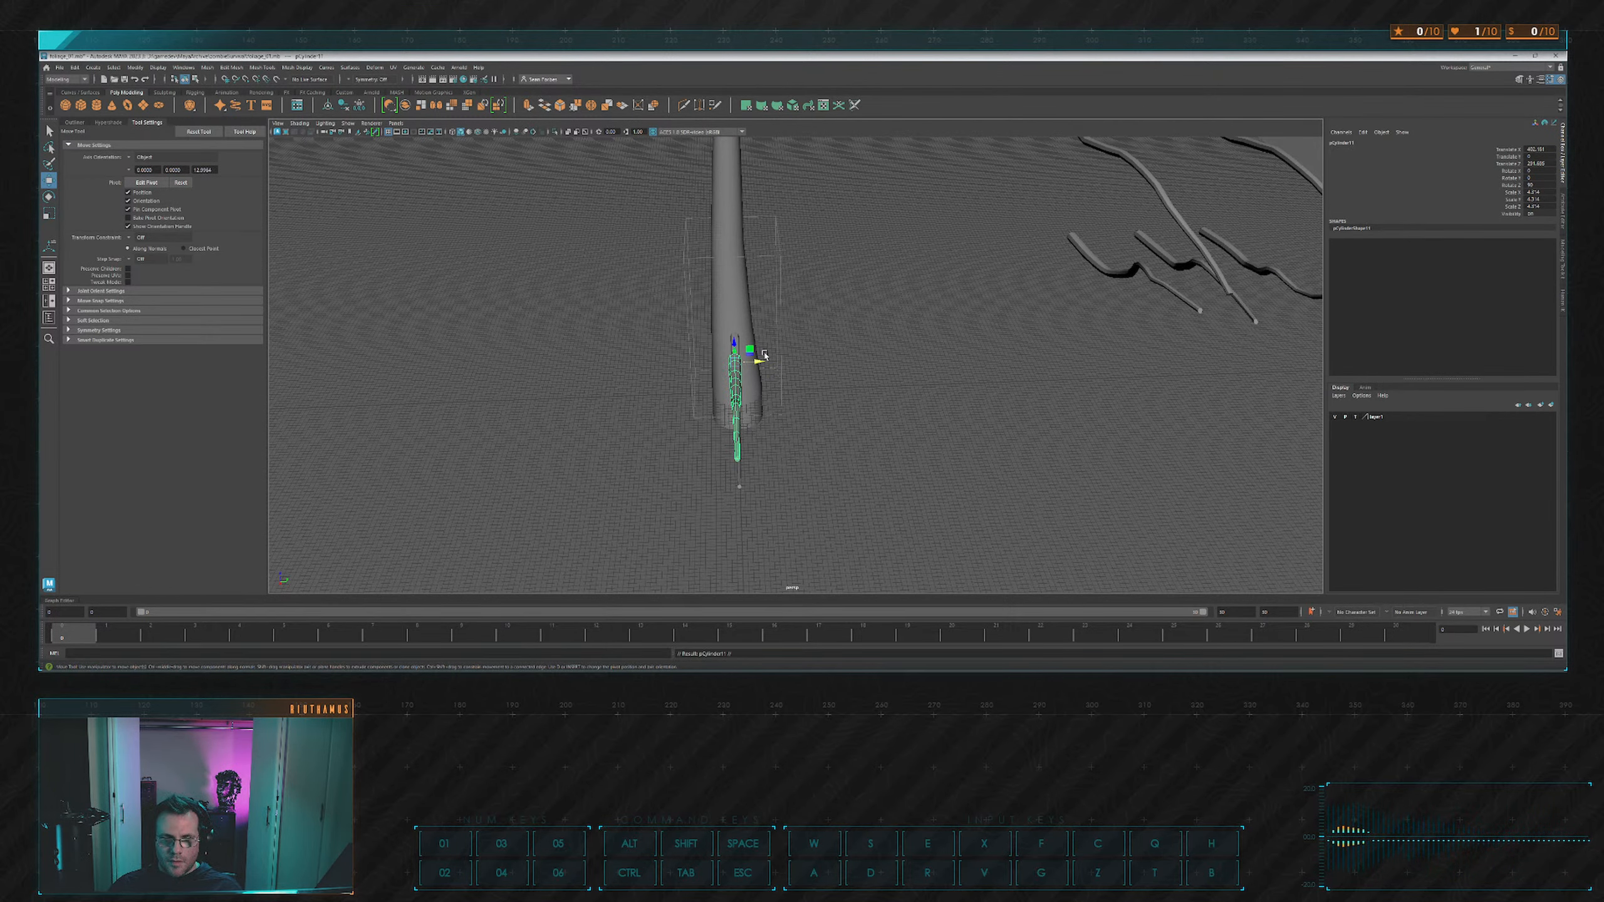
key(x)
drag(755, 362, 896, 355)
key(ctrl+d)
click(856, 298)
alt+drag(856, 297, 827, 279)
scroll(827, 279, up, 3)
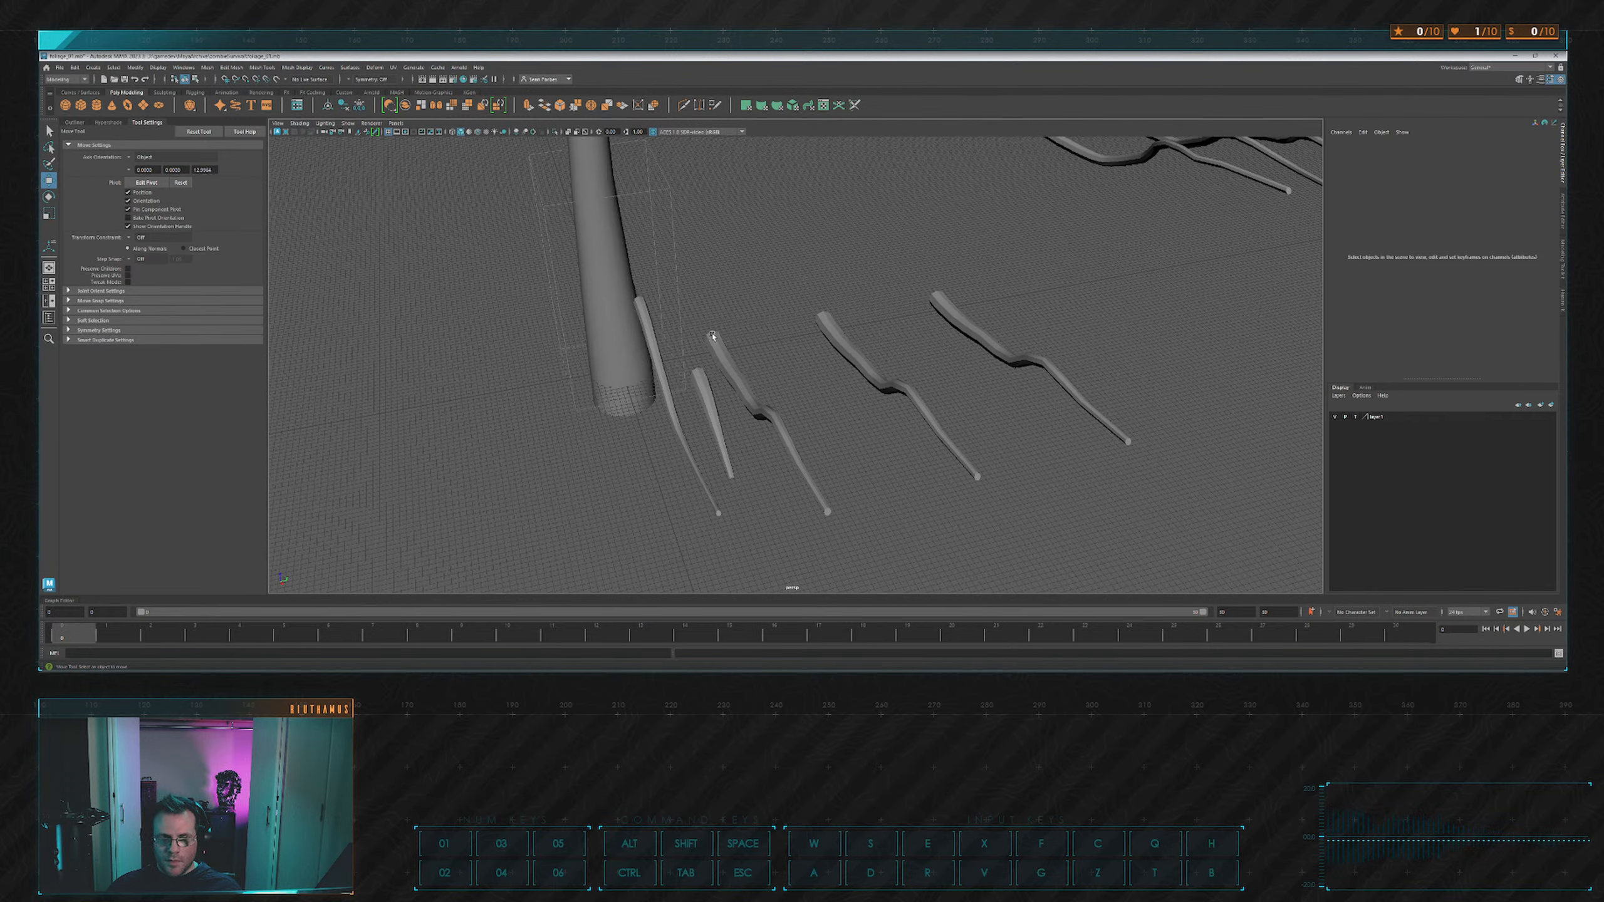
Shift the tip of the original crooked branch sideways with soft selection.
click(739, 374)
alt+drag(738, 374, 828, 337)
right_drag(568, 362, 527, 362)
alt+drag(638, 420, 833, 396)
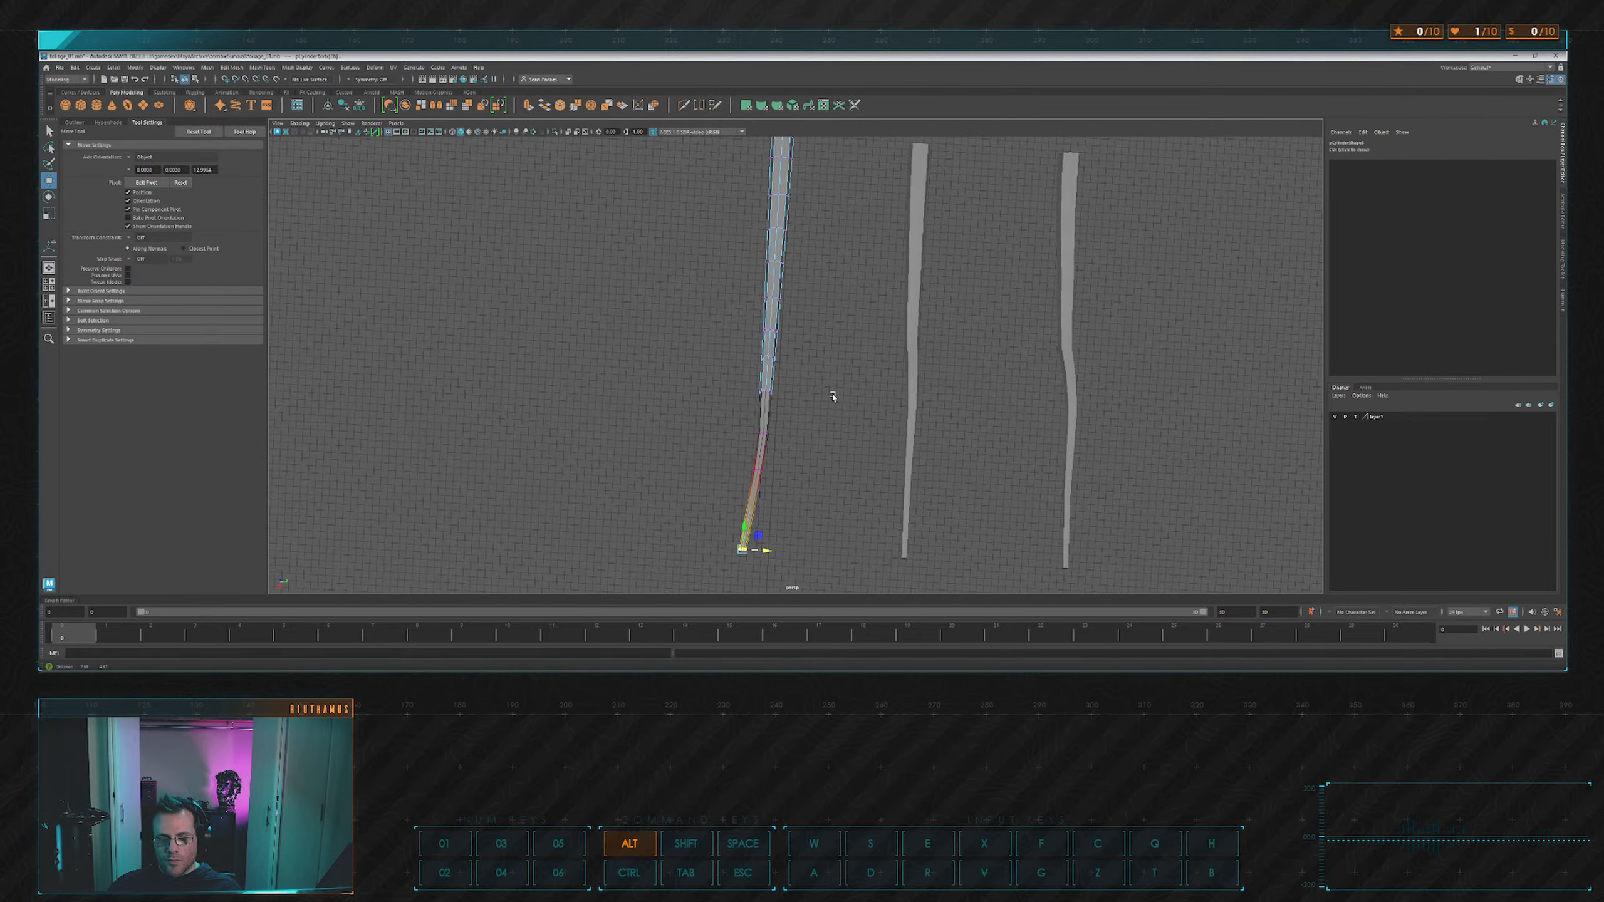
Shift the original branch's middle and base edge loops sideways with soft selection to give it a curve.
scroll(833, 396, up, 1)
right_drag(784, 358, 783, 327)
double_click(765, 361)
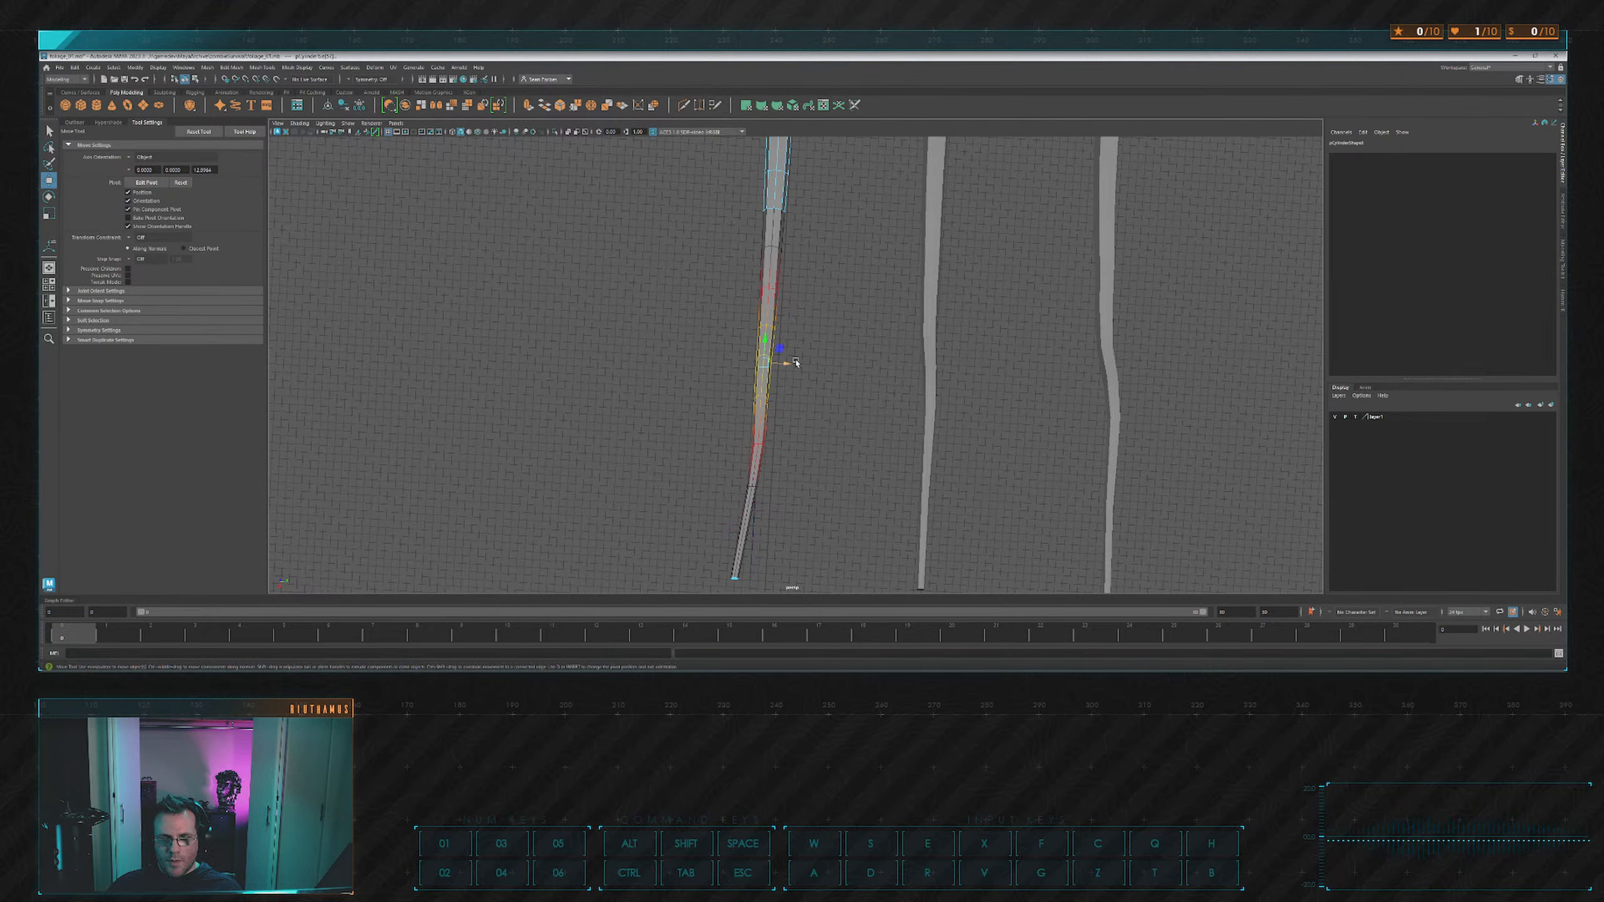
alt+drag(787, 362, 769, 312)
double_click(754, 310)
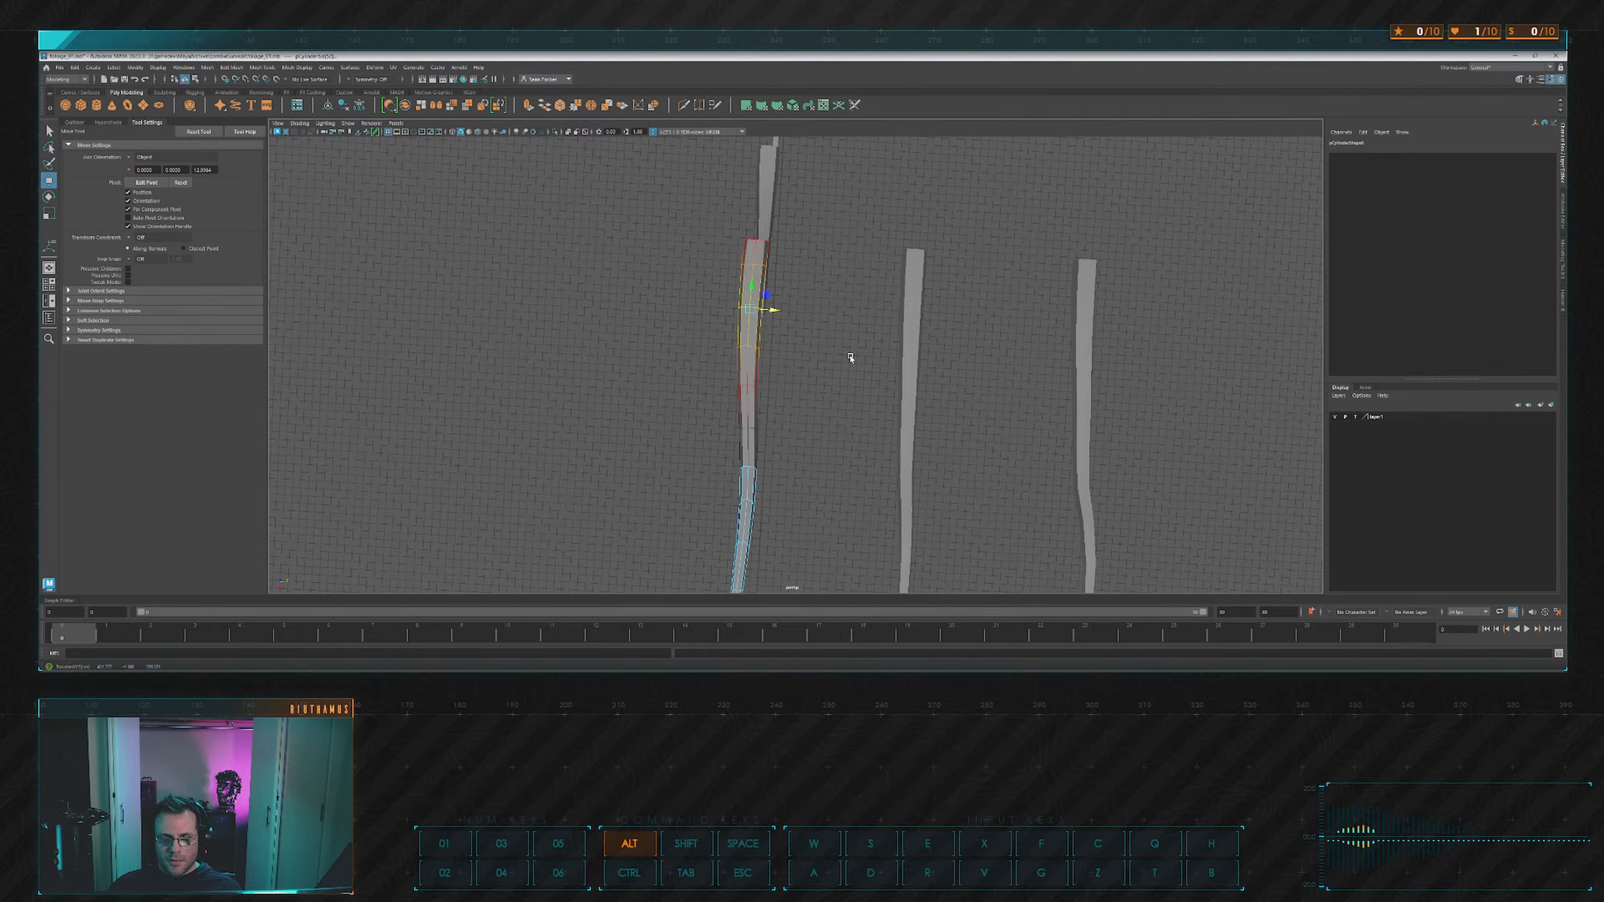
mouse_move(851, 358)
alt+mouse_down()
mouse_move(866, 287)
mouse_move(795, 261)
mouse_move(766, 348)
mouse_move(820, 330)
mouse_move(562, 394)
mouse_move(839, 343)
alt+mouse_up()
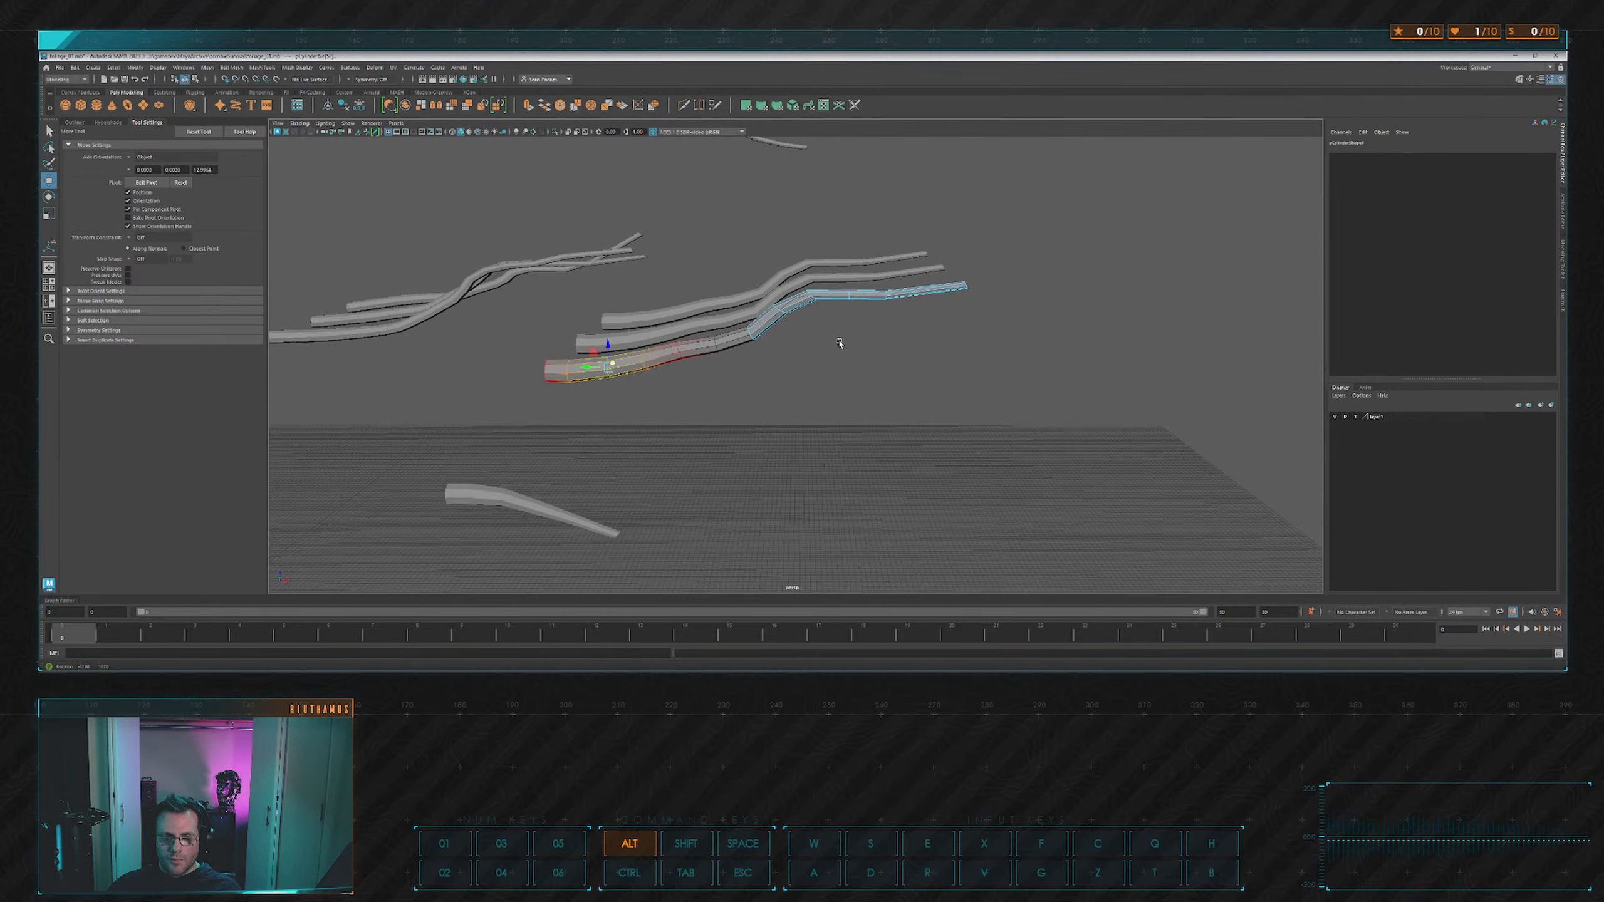
Adjust and rotate the edge loop at the crest of the original branch's bend with soft selection.
alt+middle_drag(838, 343, 809, 380)
scroll(807, 379, up, 5)
click(756, 359)
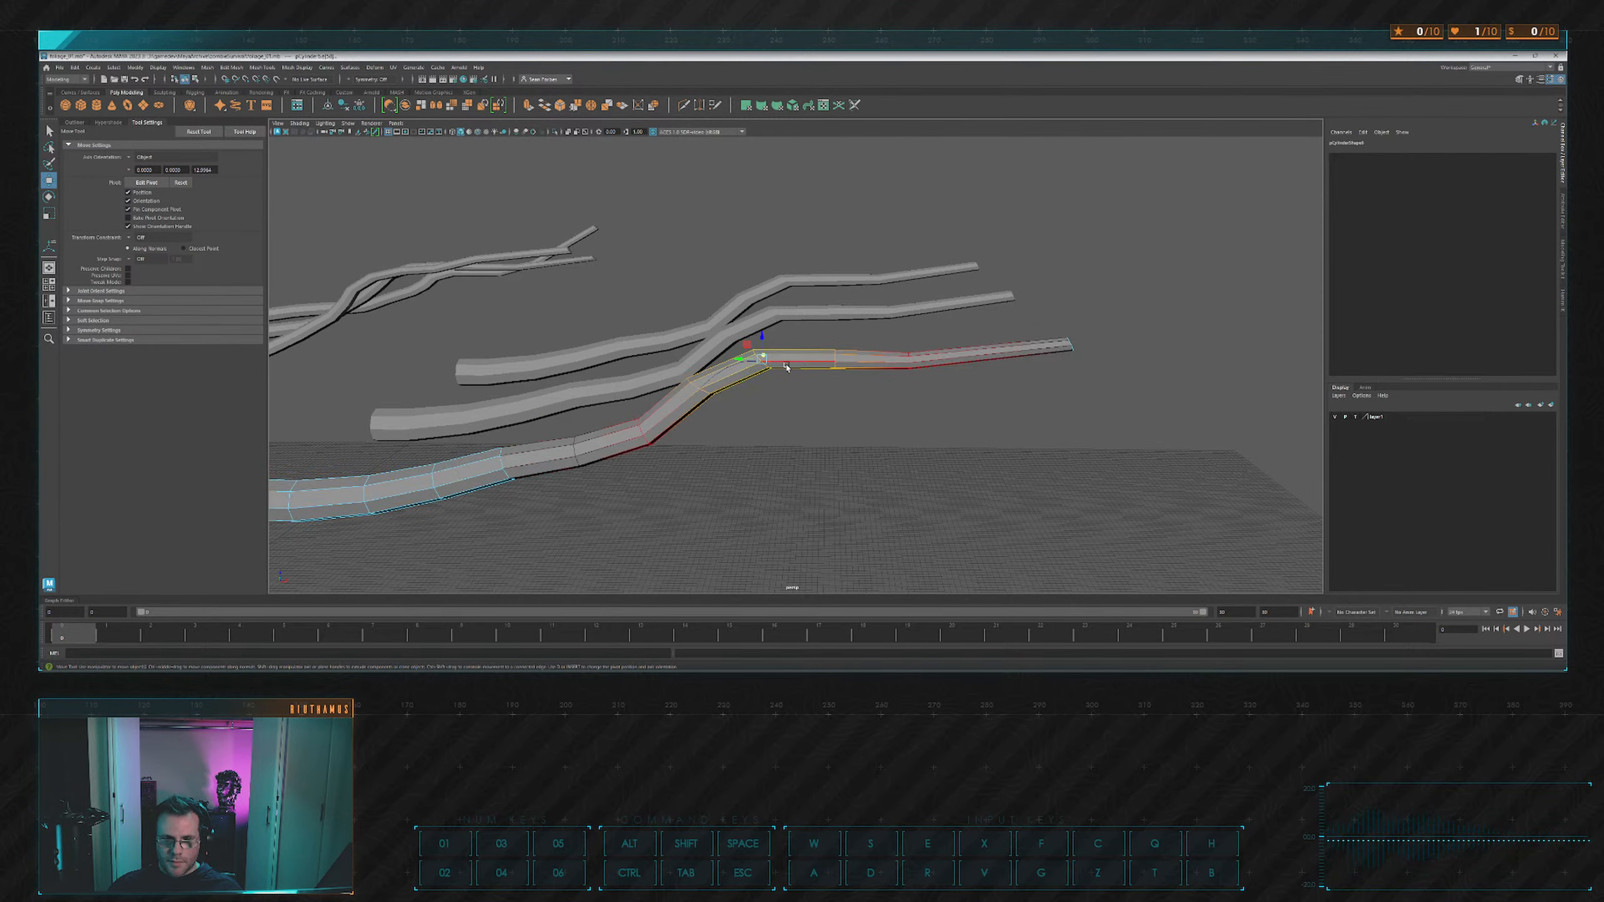
key(e)
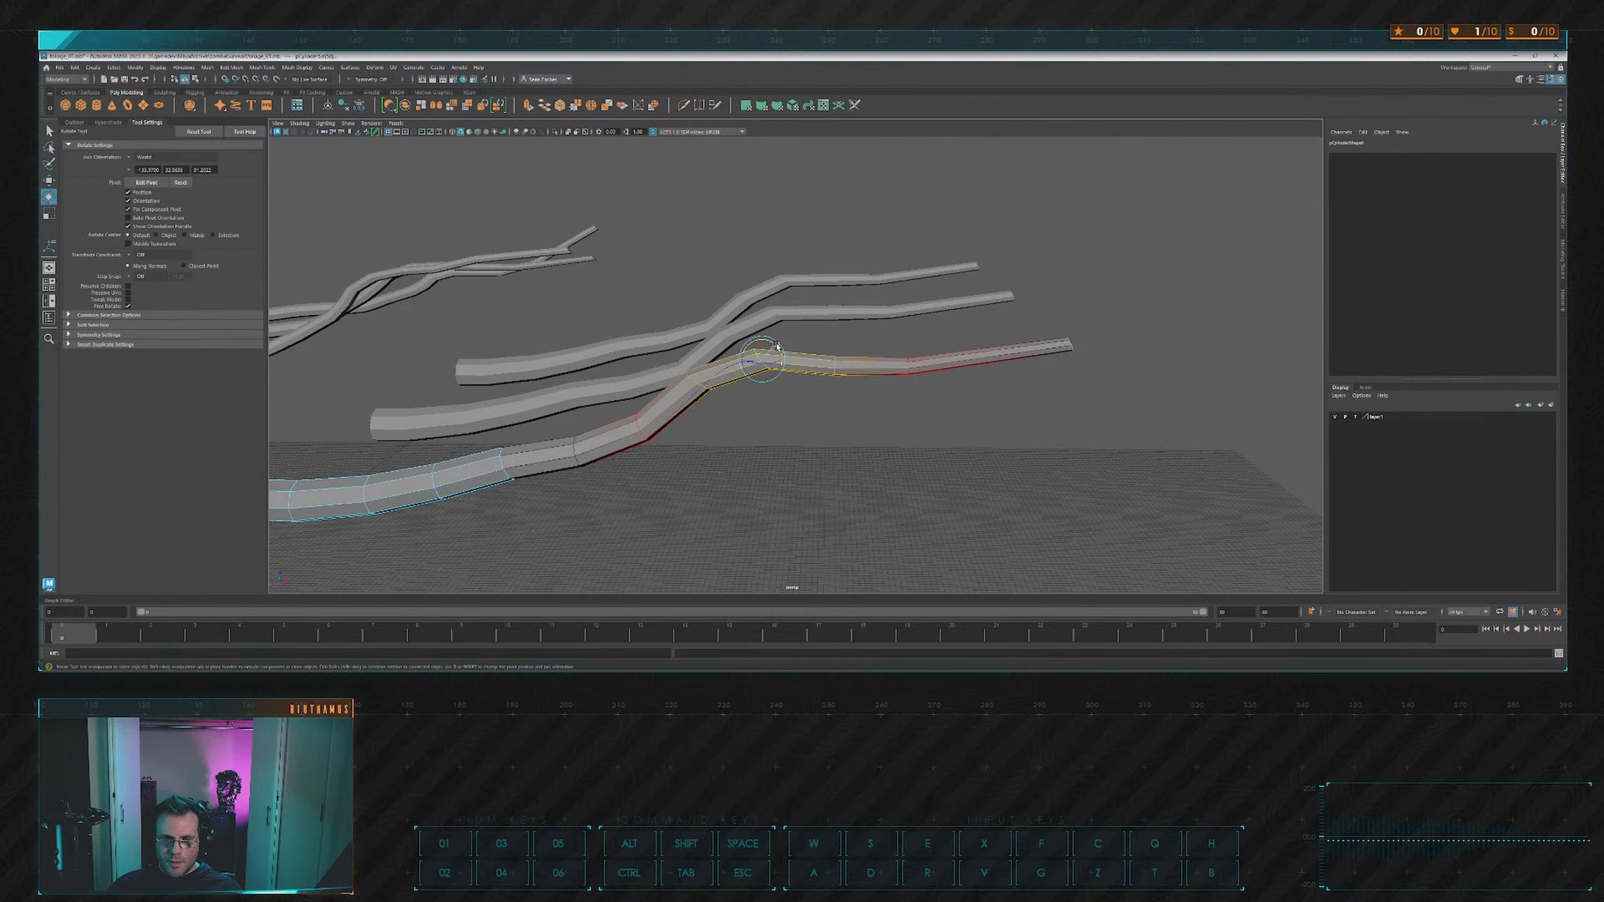
alt+drag(776, 347, 811, 366)
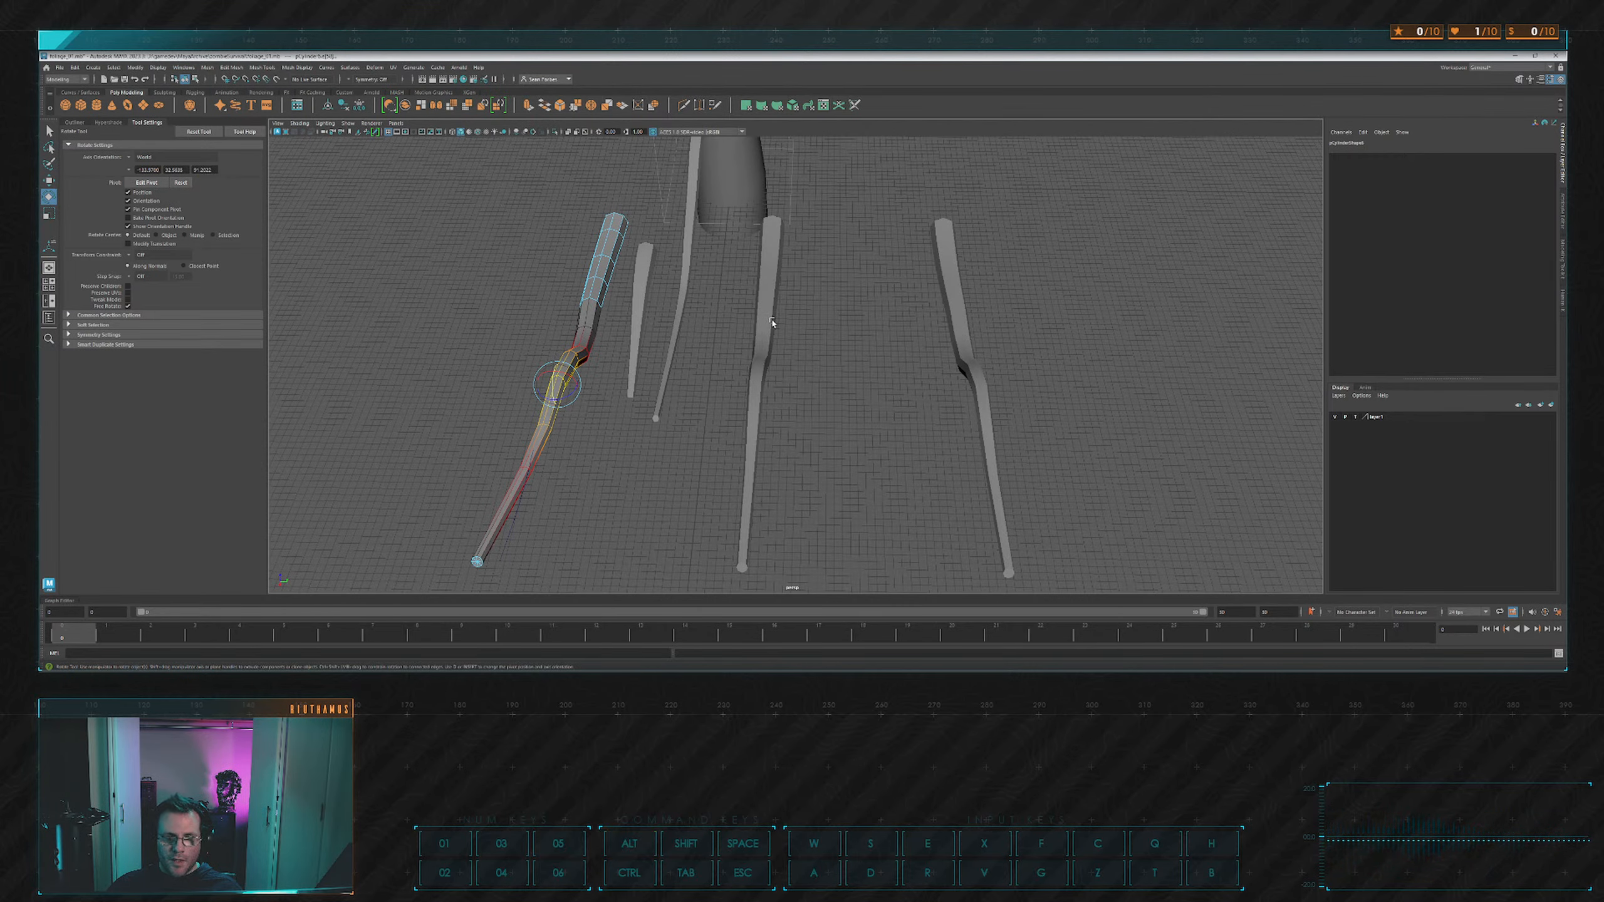
Shift the edge loop at the bend of the middle branch sideways with soft selection.
click(769, 325)
right_drag(816, 319, 815, 278)
double_click(758, 383)
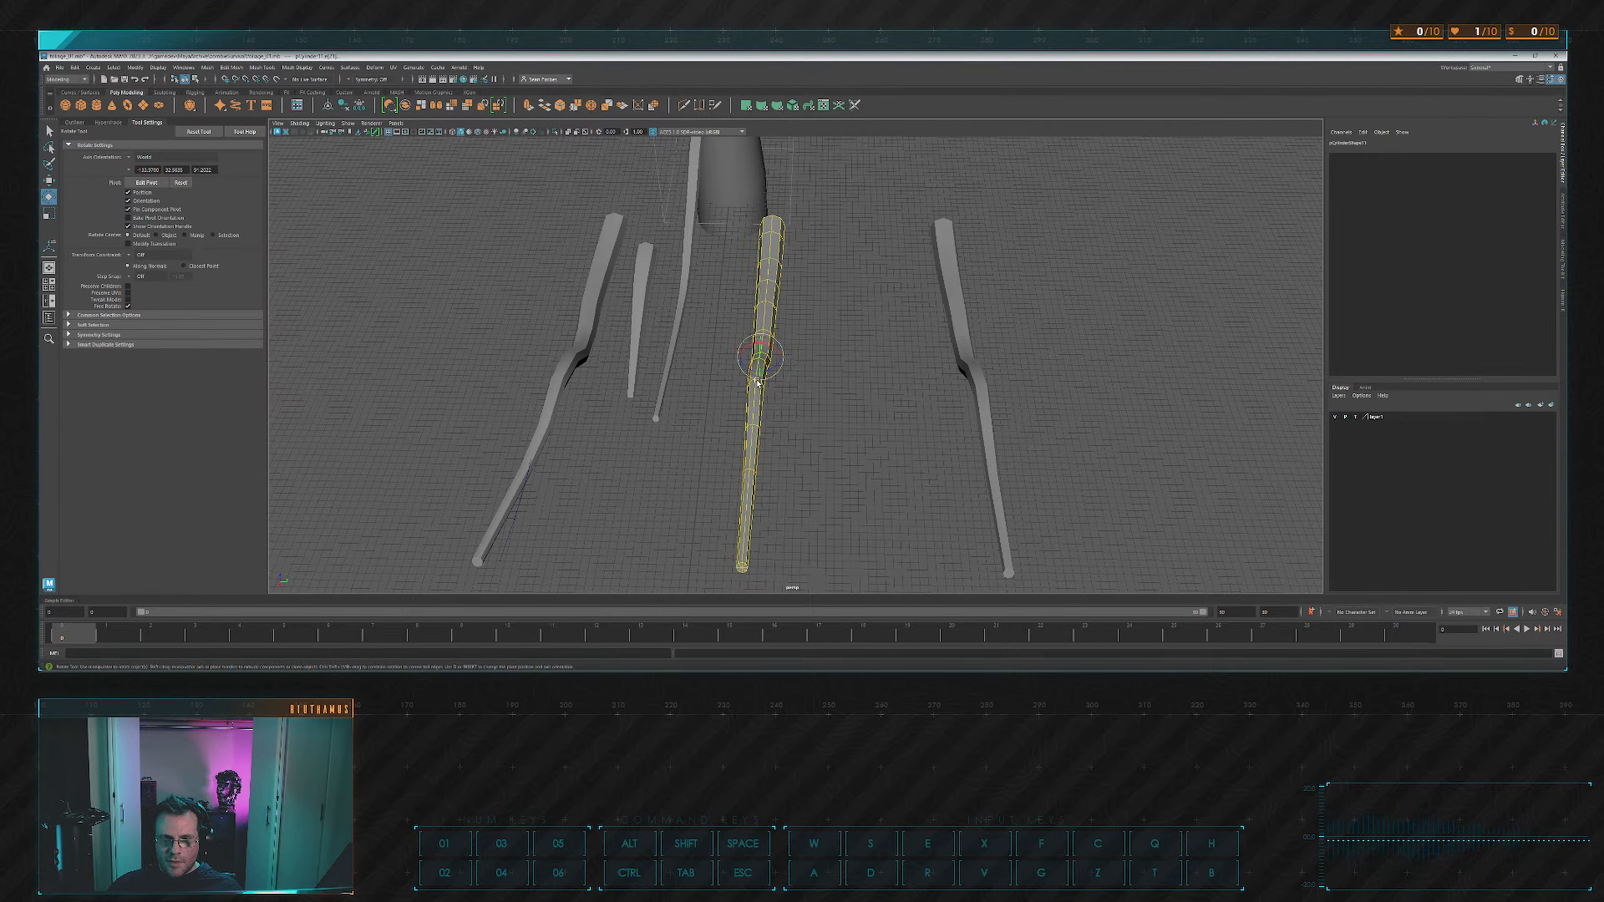
key(ctrl+z)
double_click(762, 383)
key(w)
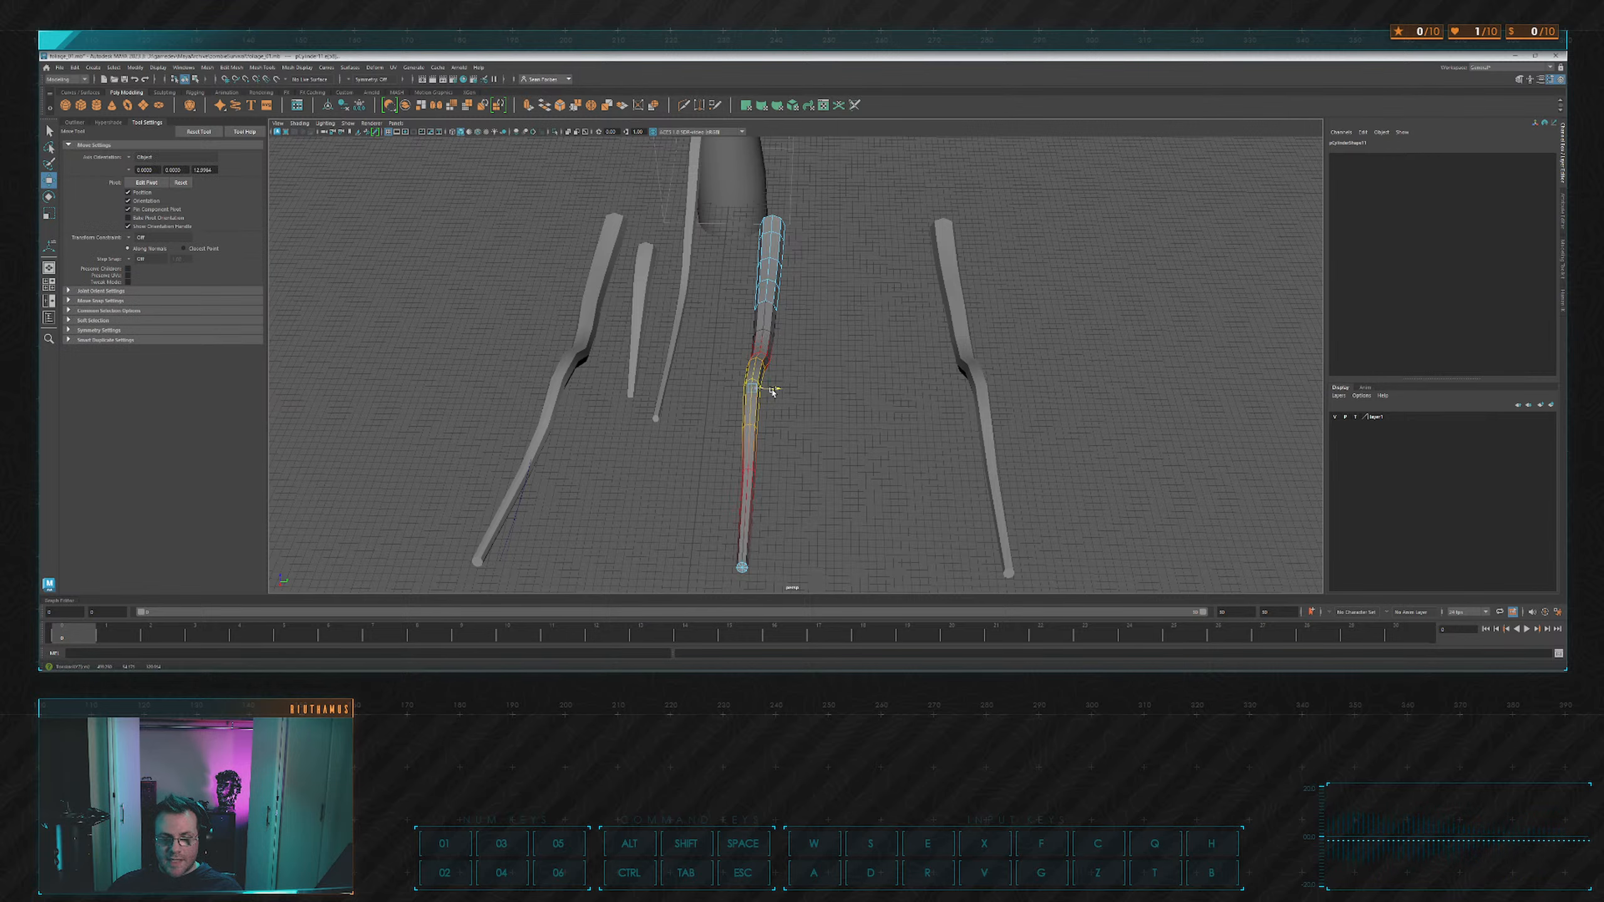
alt+drag(778, 386, 858, 410)
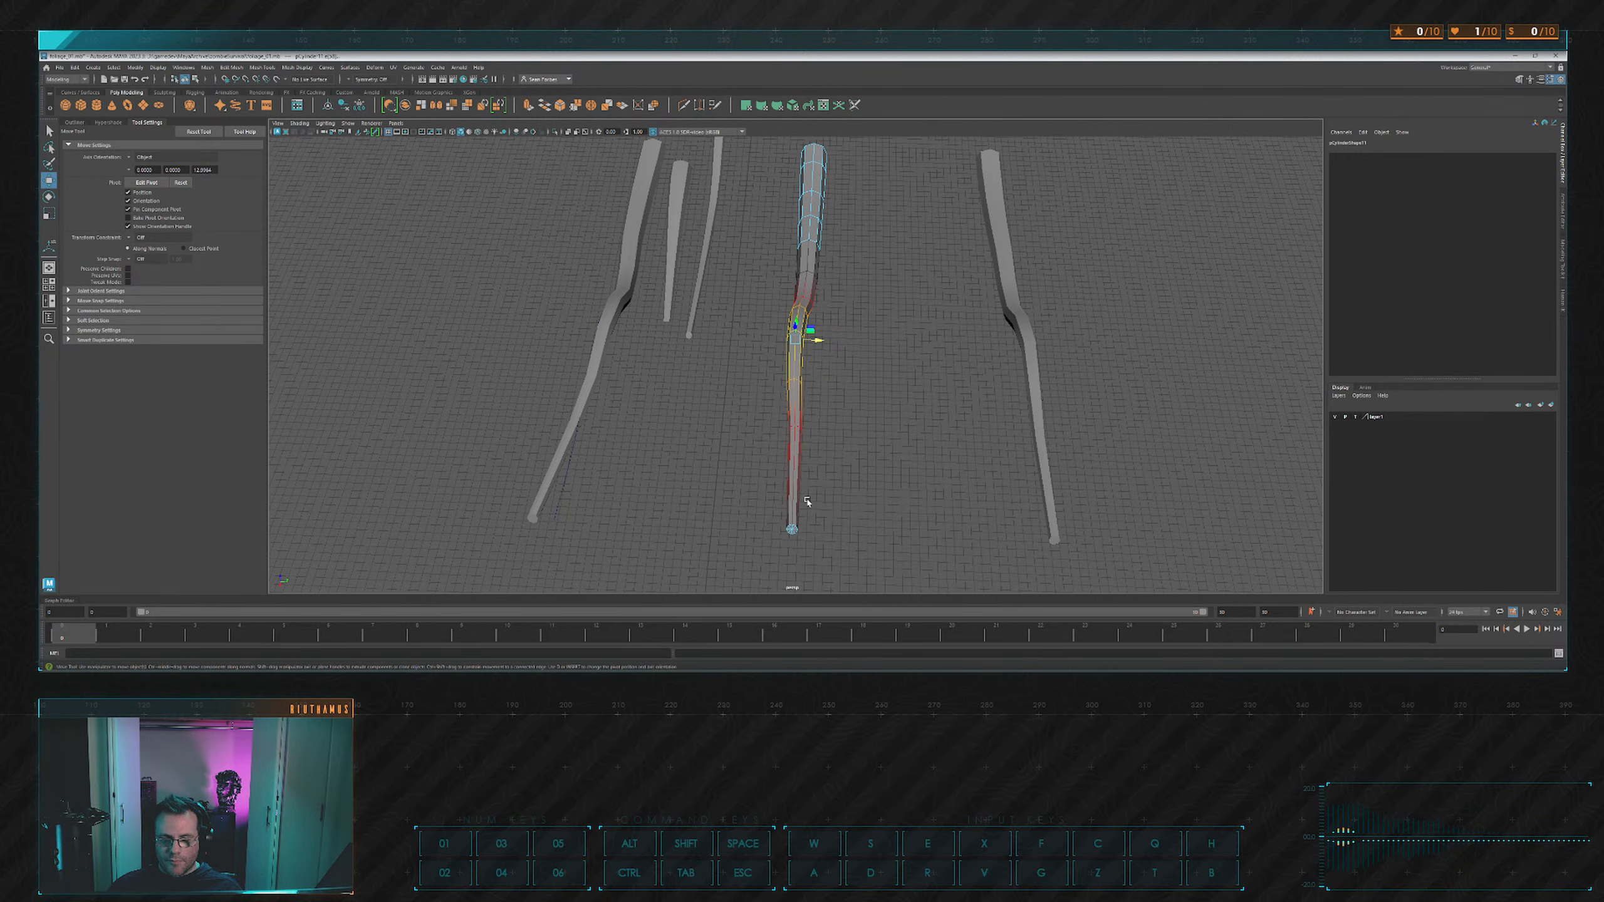
Shift the outer edge loops and tip of the middle branch sideways with soft selection, and rotate the tip loop.
drag(780, 520, 828, 550)
drag(820, 478, 822, 479)
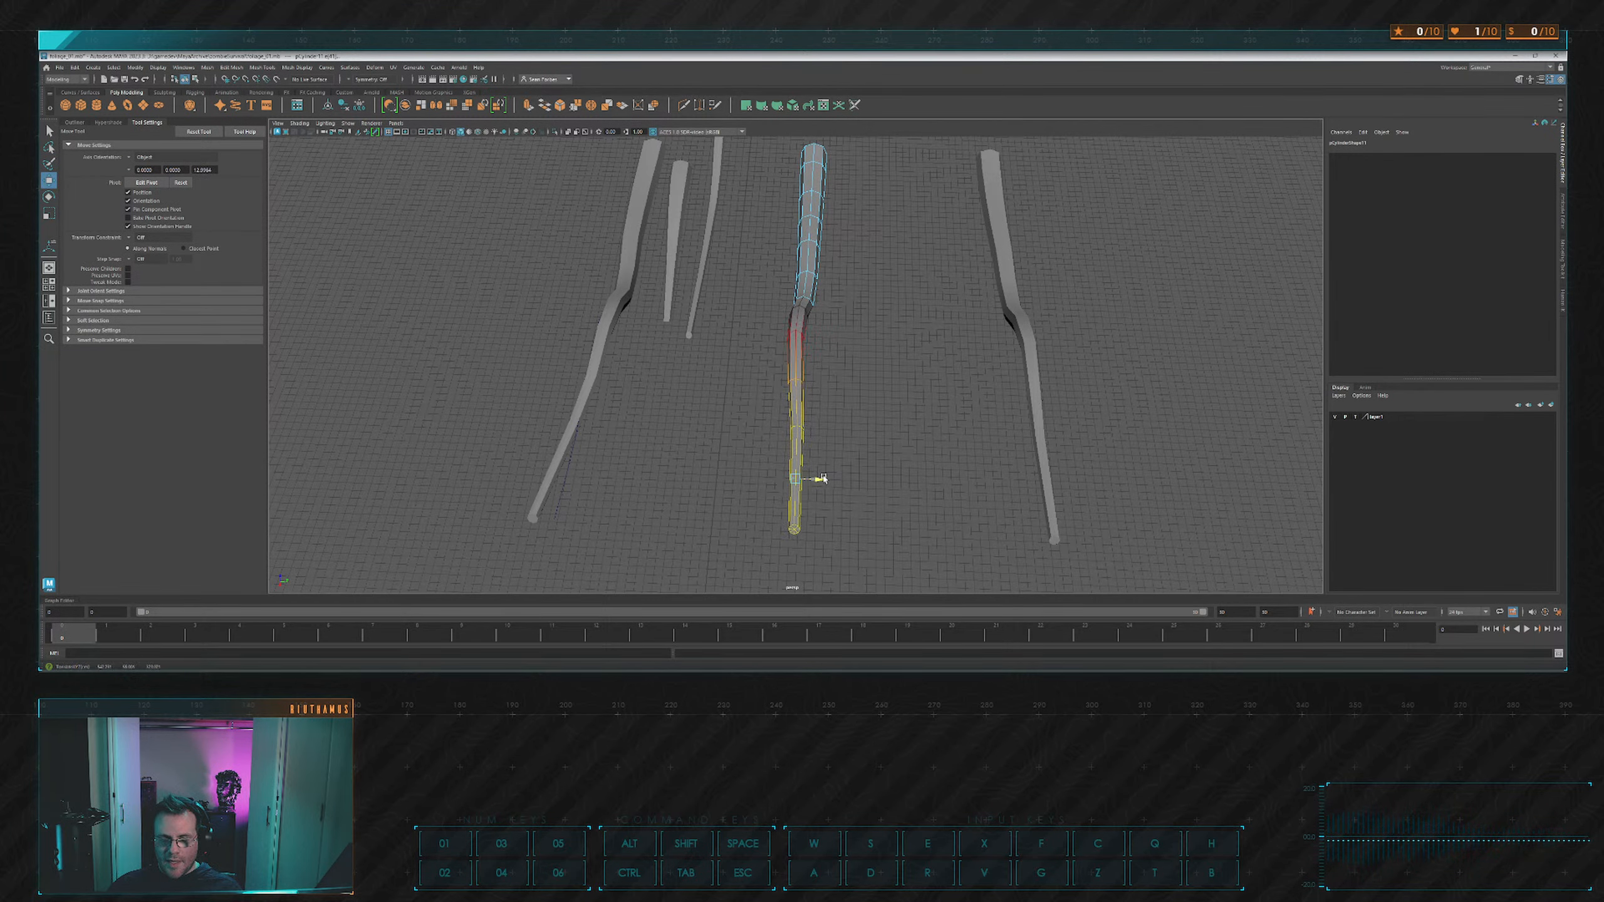
click(829, 536)
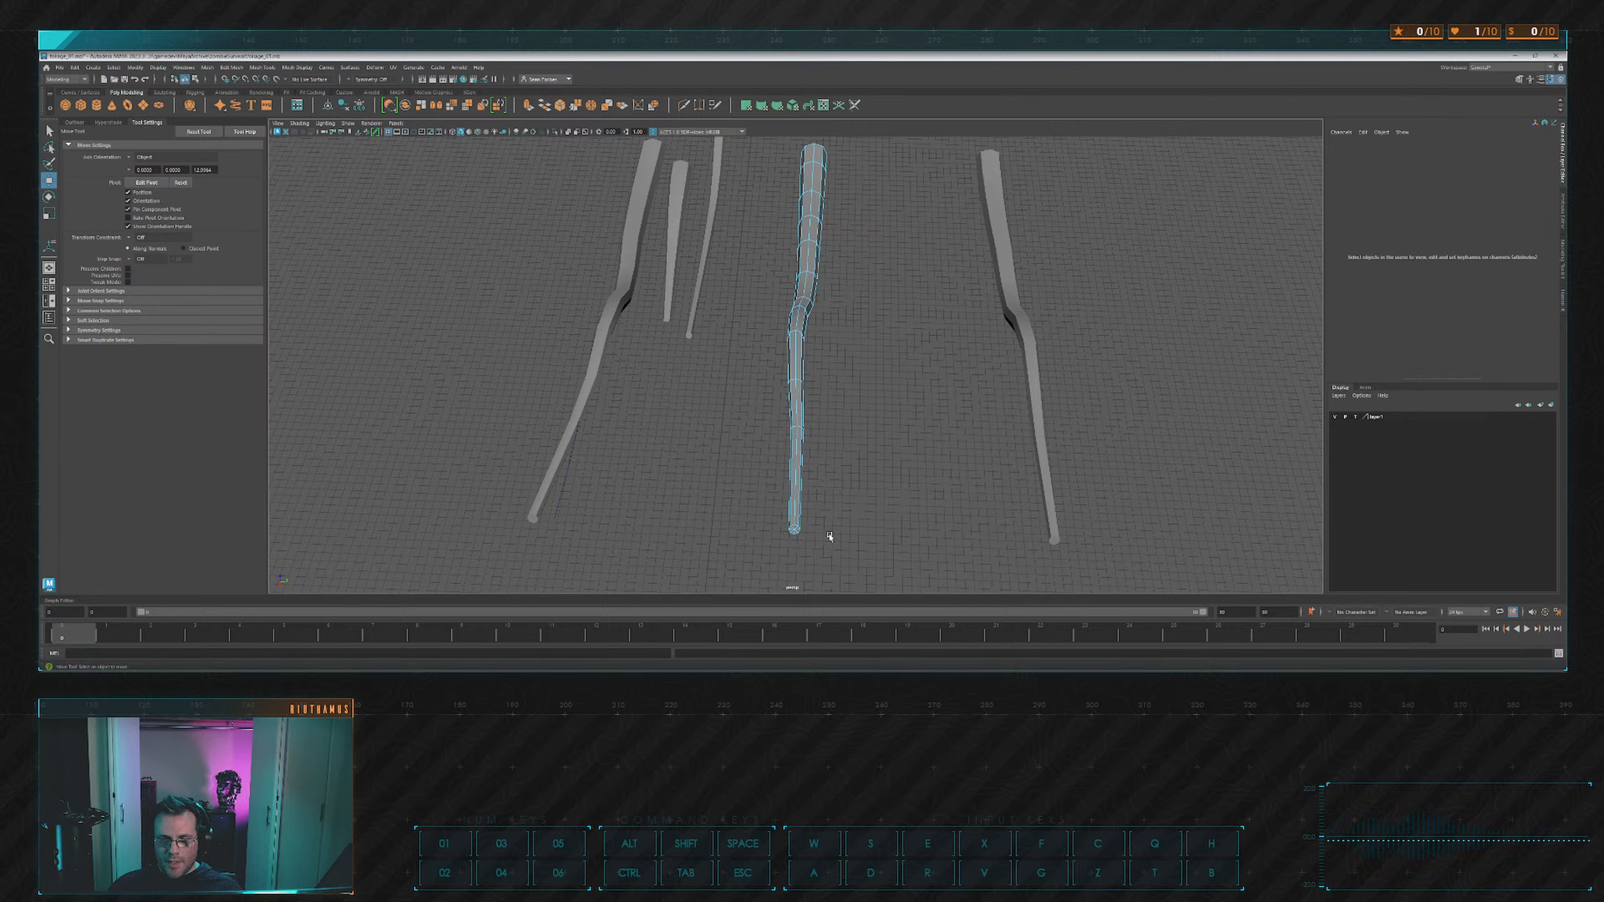
click(790, 526)
key(e)
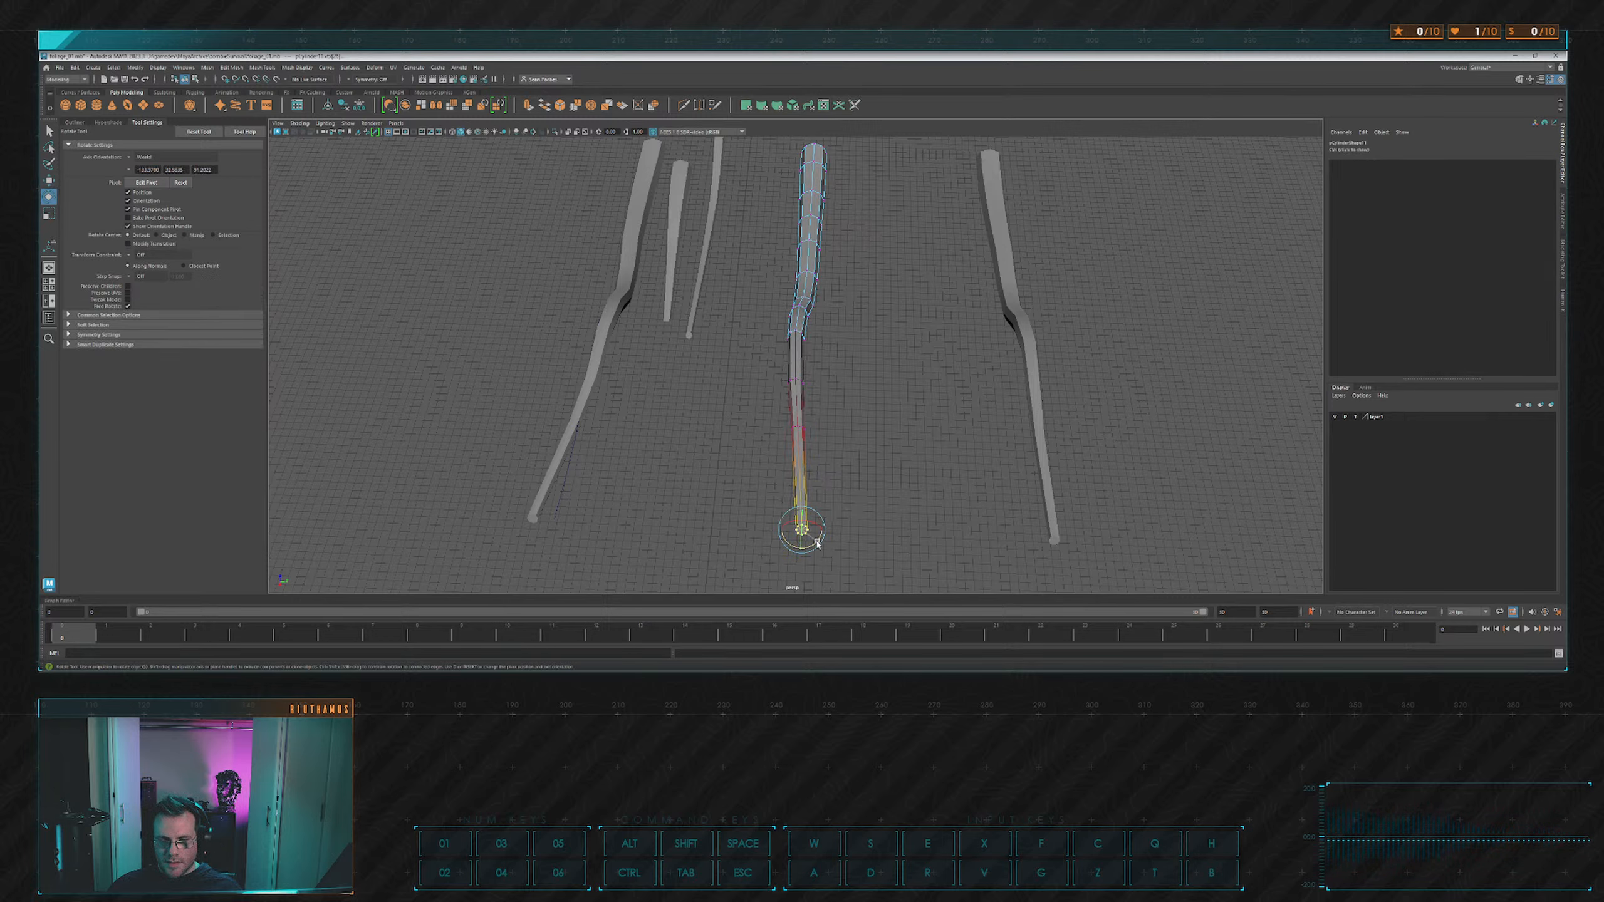
key(w)
Shift an edge loop in the inner half of the middle branch sideways with soft selection to strengthen its curve.
alt+drag(819, 530, 946, 425)
drag(937, 329, 899, 314)
alt+middle_drag(831, 370, 814, 395)
click(791, 393)
scroll(793, 386, up, 3)
click(798, 374)
drag(800, 369, 802, 342)
Shift a loop in the middle branch's outer half sideways with soft selection and nudge one near its base the opposite way.
alt+middle_drag(984, 344, 824, 346)
click(852, 382)
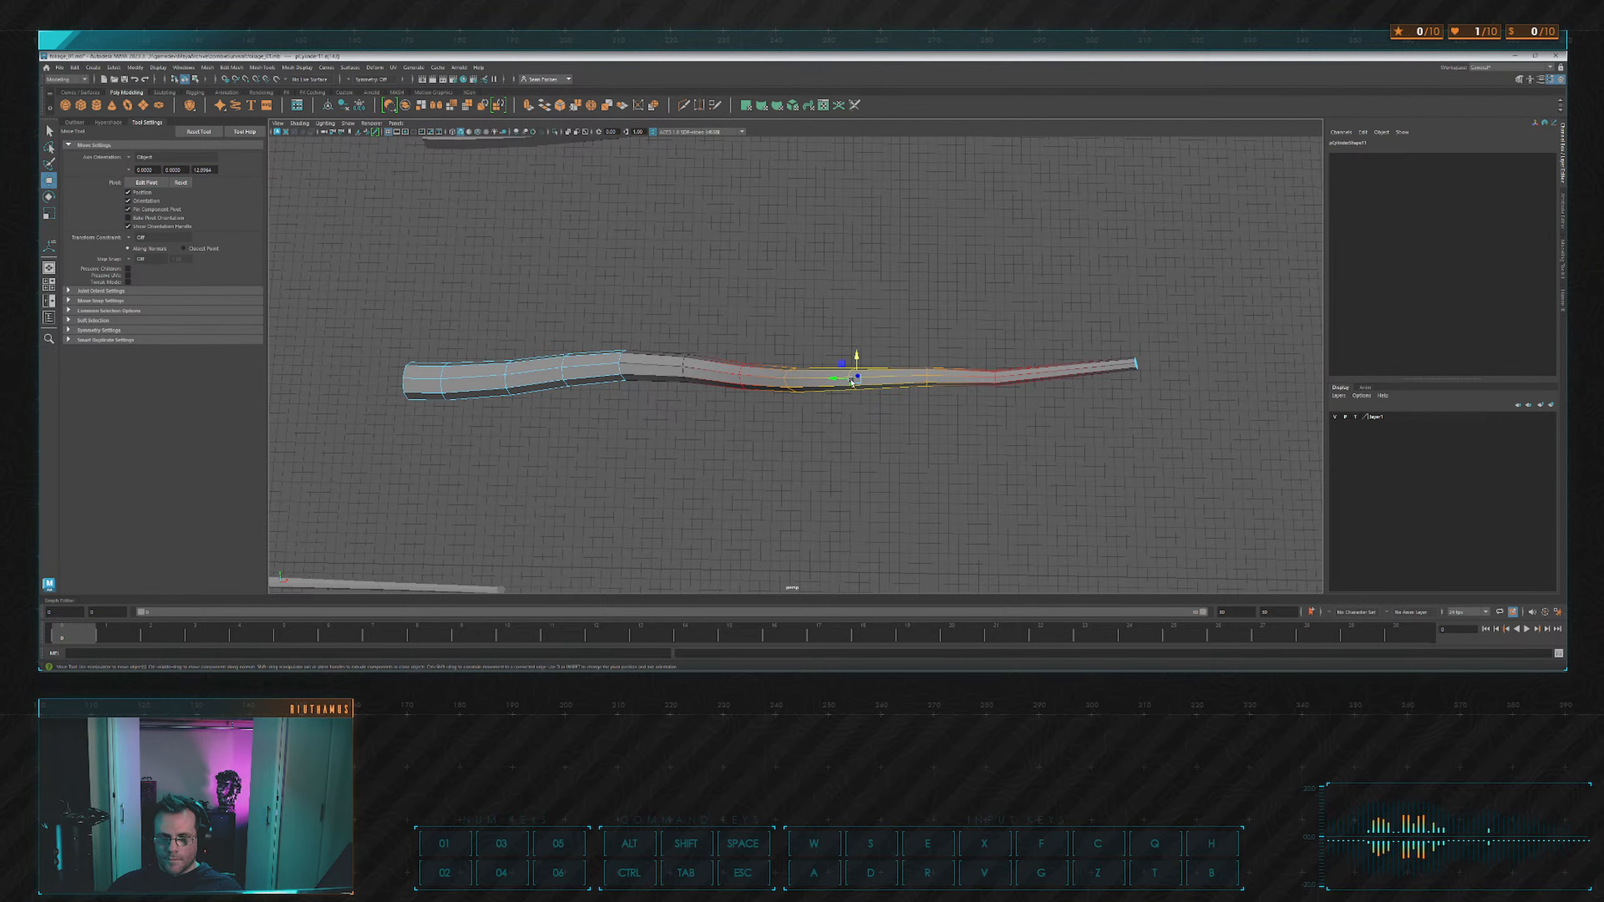
drag(857, 358, 863, 374)
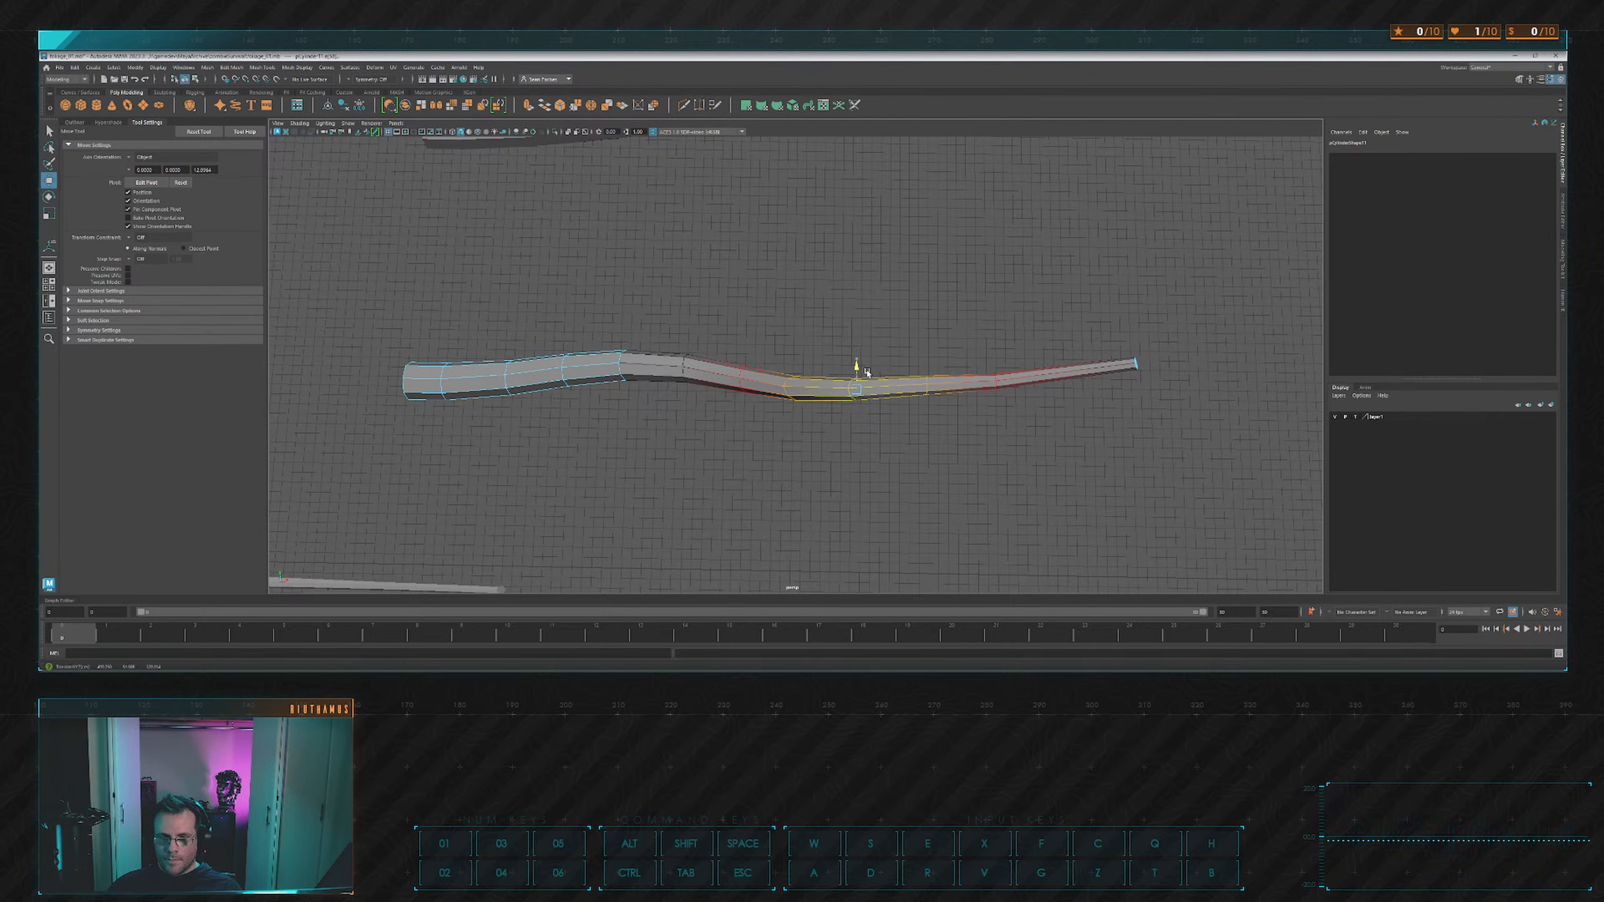
alt+middle_drag(866, 373, 949, 369)
click(688, 382)
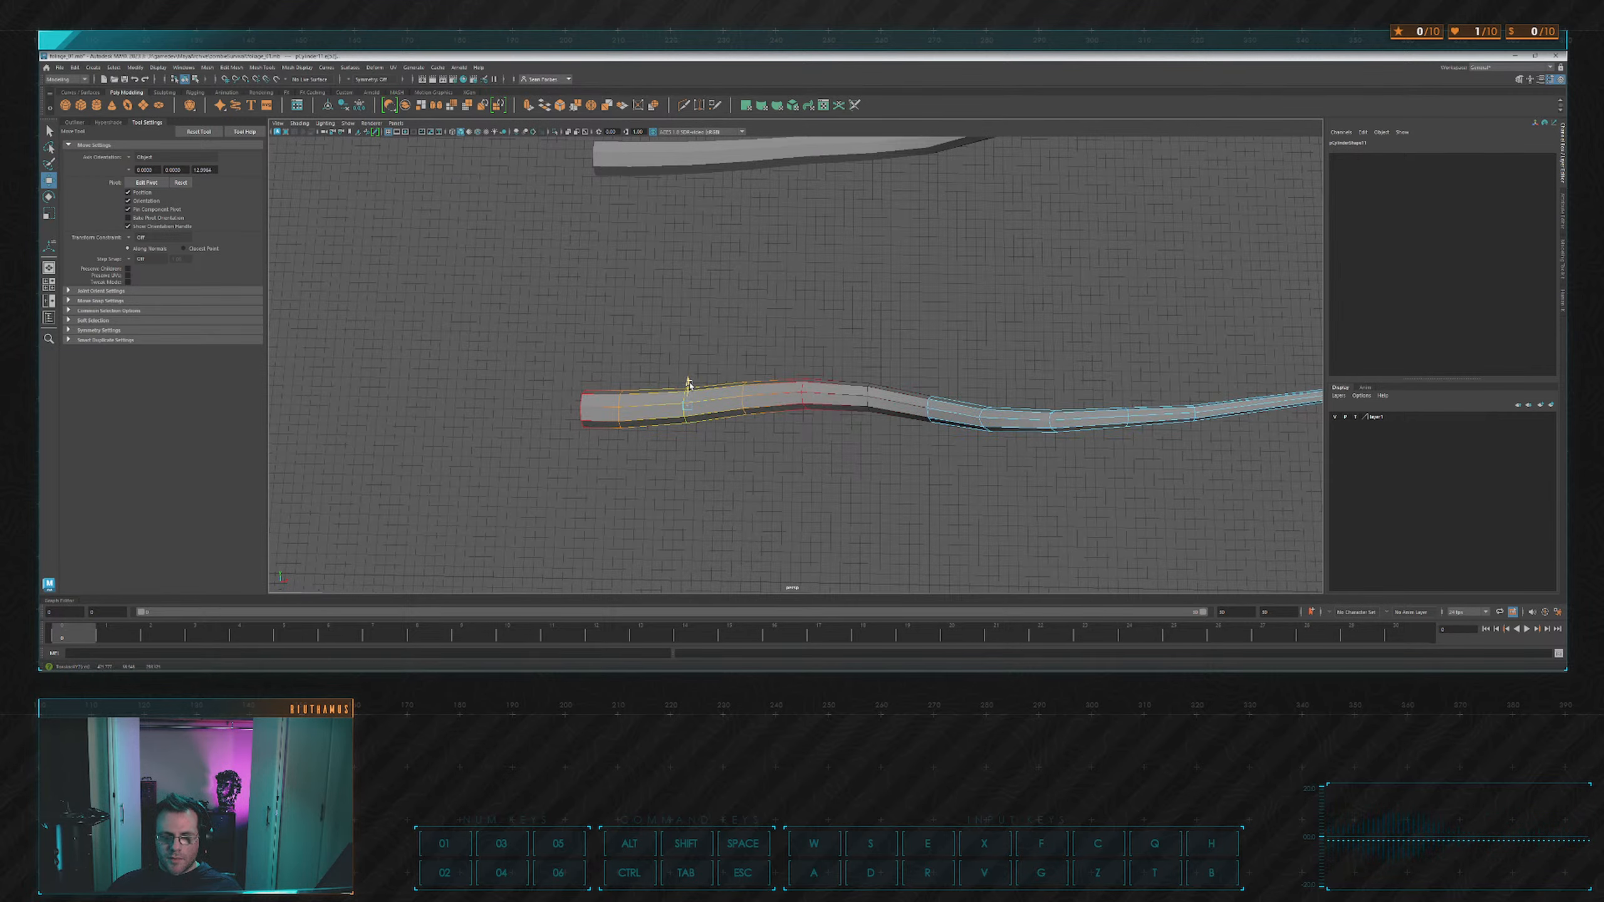
drag(689, 384, 689, 379)
Turn off soft selection and adjust the edge loop on the rising part of the middle branch's bend to smooth the slope.
click(877, 351)
scroll(909, 349, down, 5)
alt+drag(941, 348, 936, 316)
scroll(795, 393, up, 4)
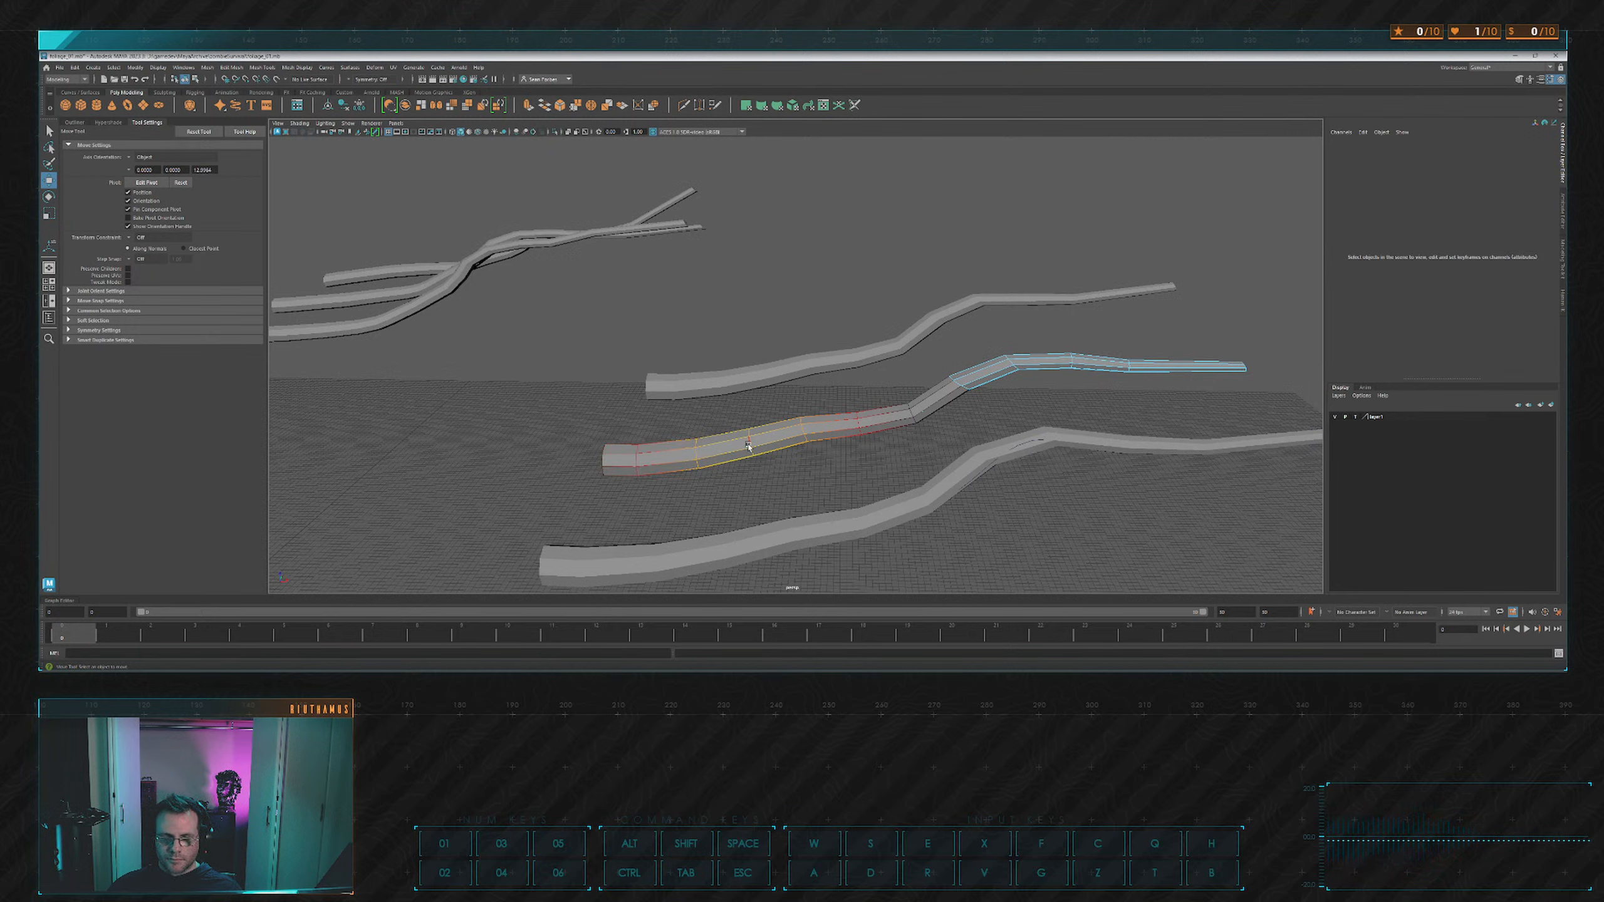
click(748, 446)
alt+drag(751, 436, 906, 375)
alt+middle_drag(966, 384, 877, 404)
alt+drag(877, 405, 888, 411)
scroll(880, 419, up, 3)
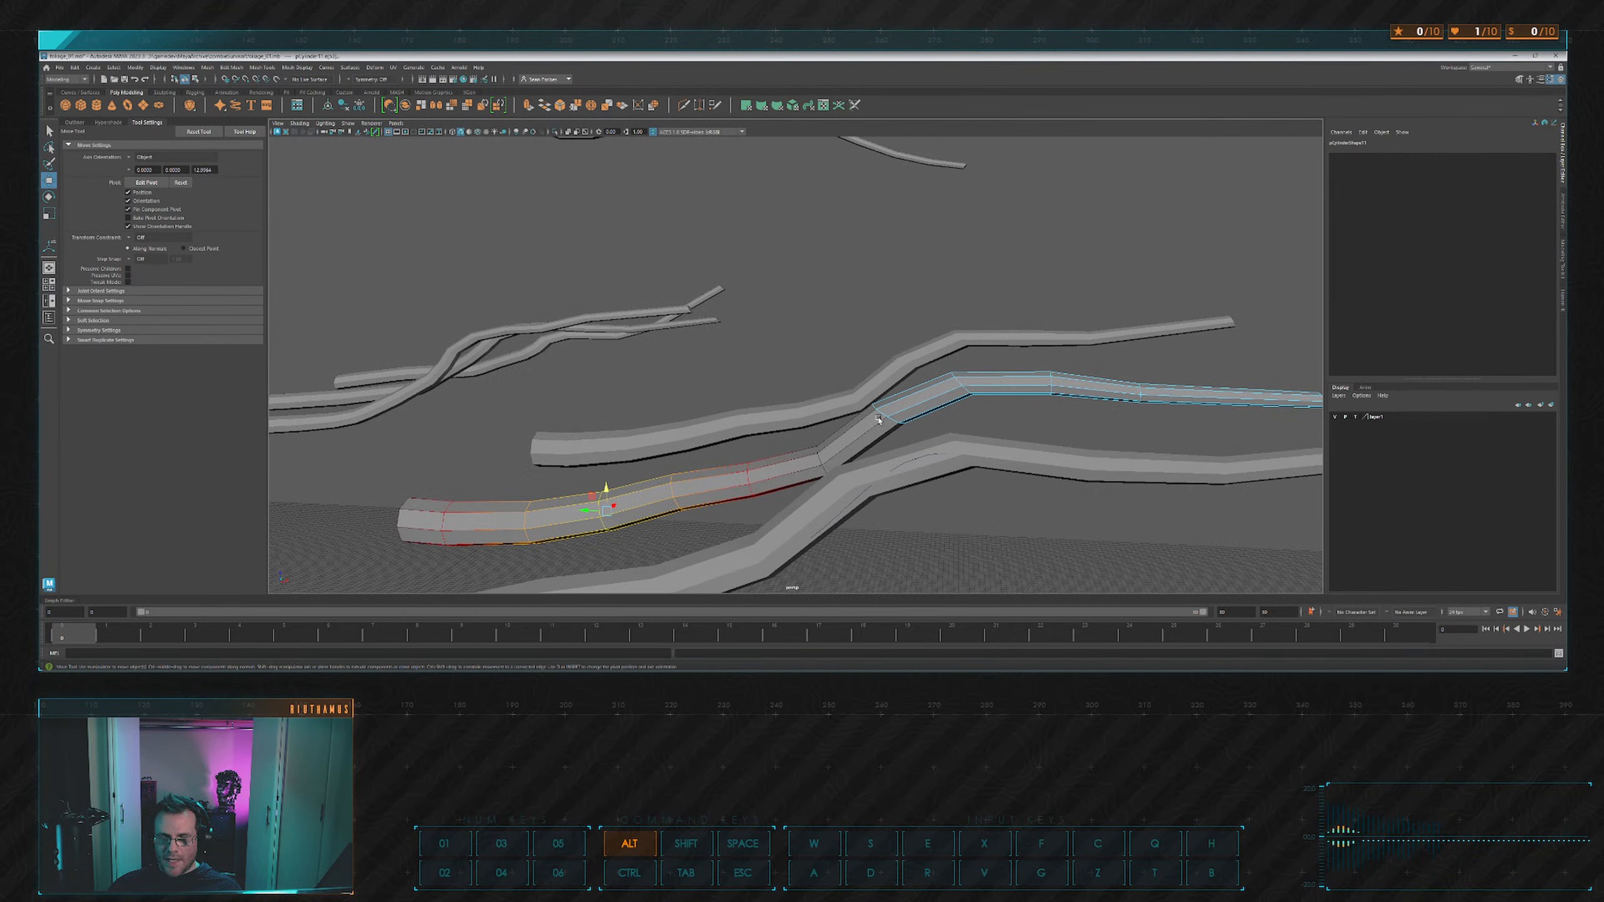
click(875, 417)
key(e)
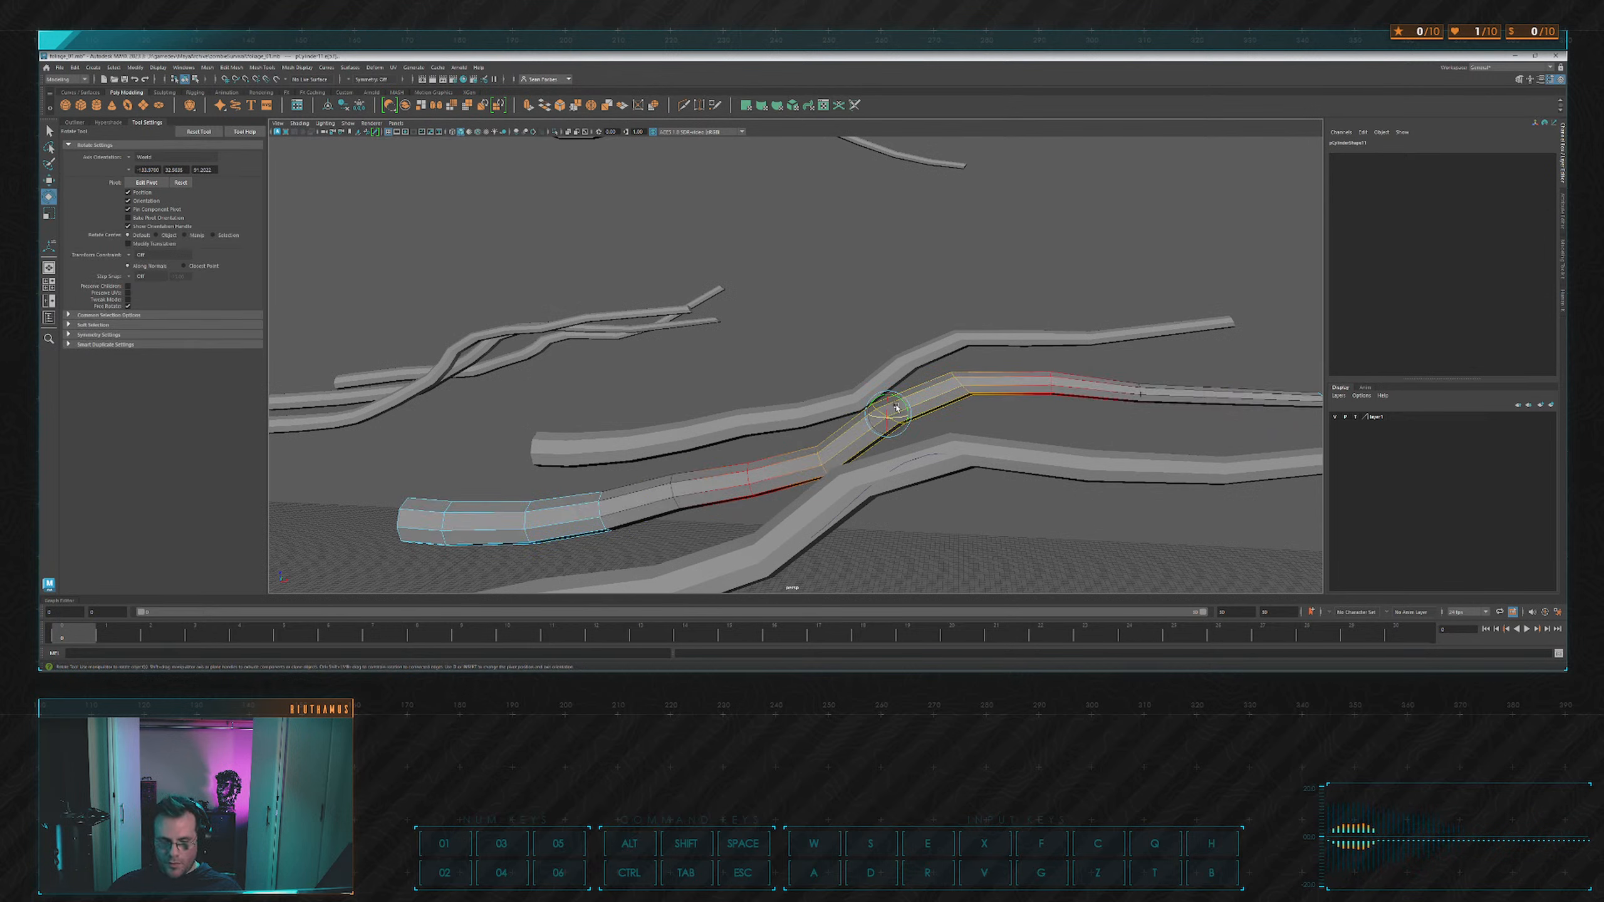
key(b)
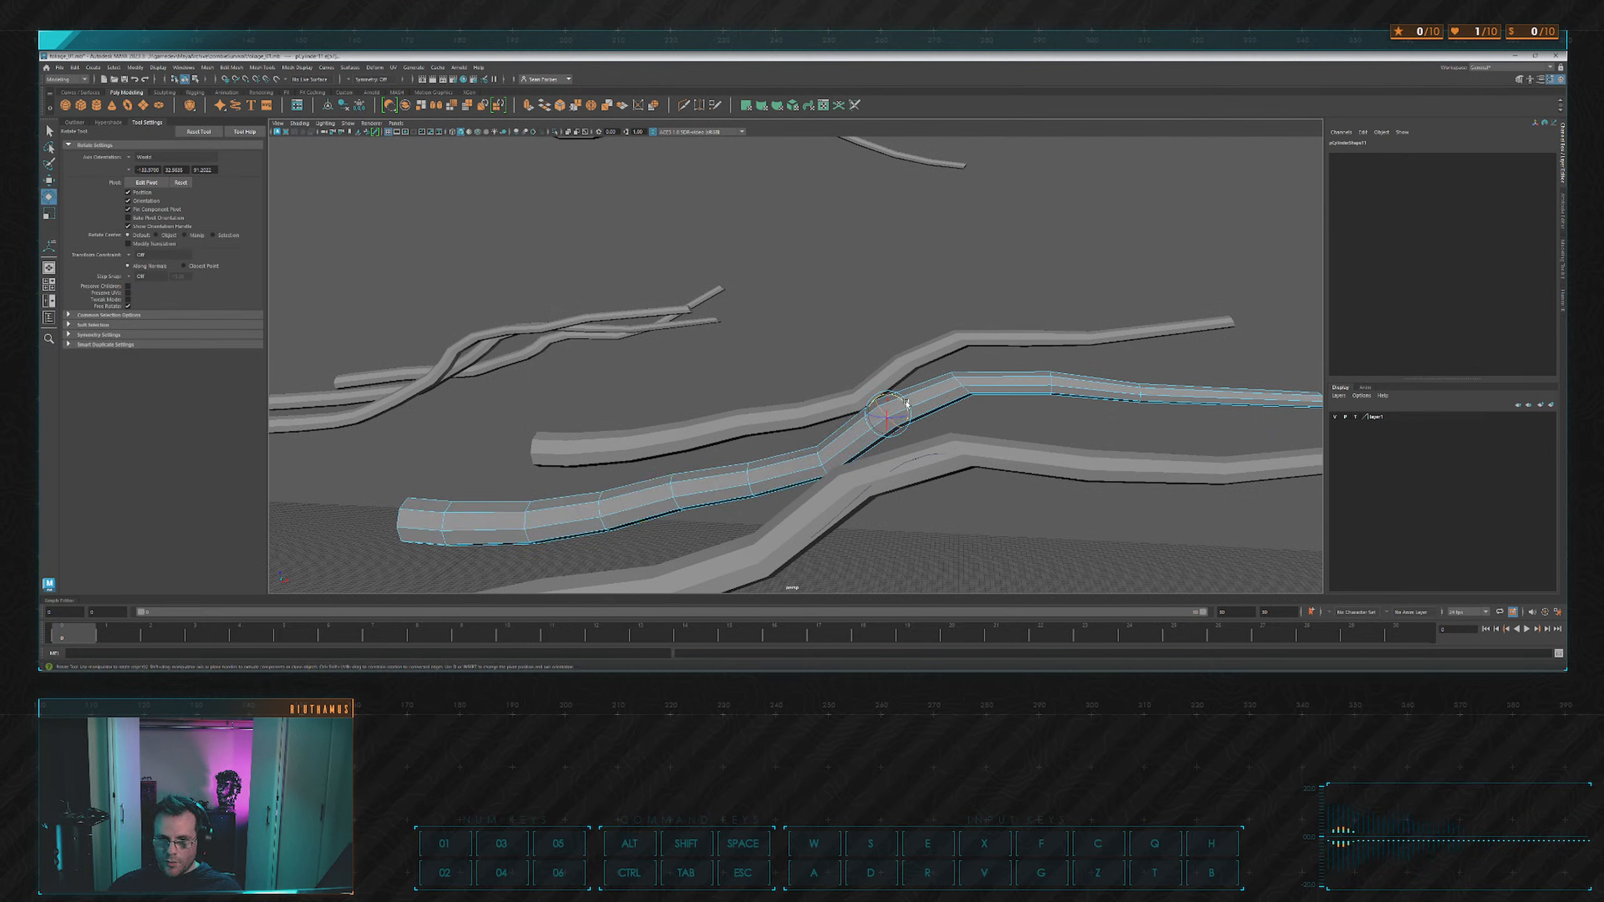
key(w)
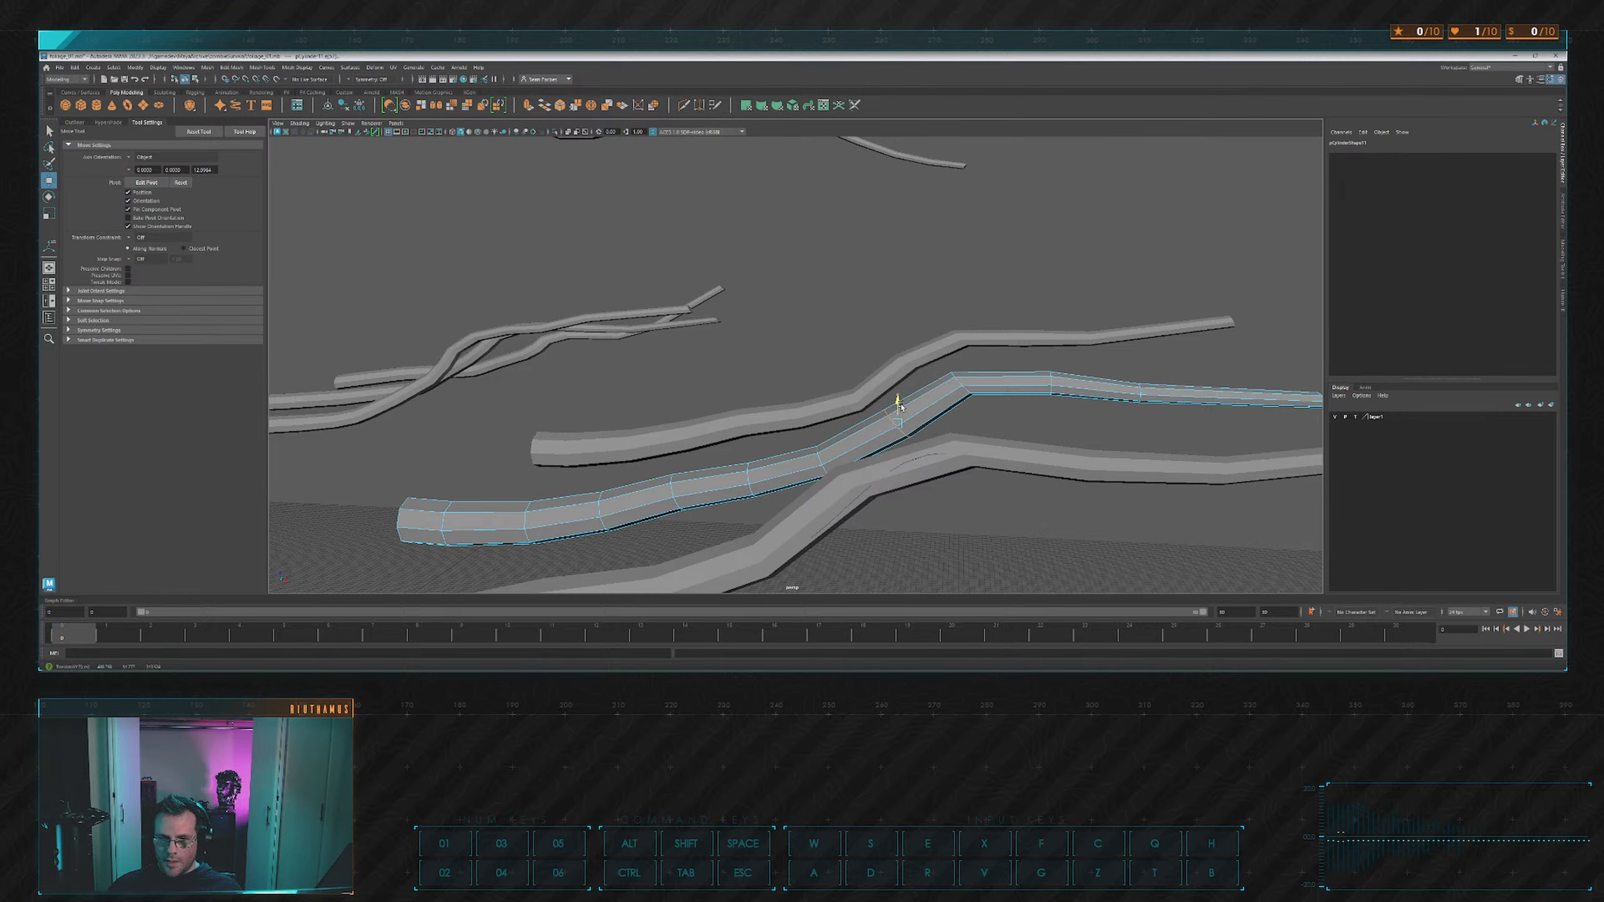
Scale the edge loop at the crest of the middle branch and the neighbouring loop on its tip side.
key(r)
alt+drag(899, 408, 893, 424)
alt+middle_drag(967, 387, 931, 401)
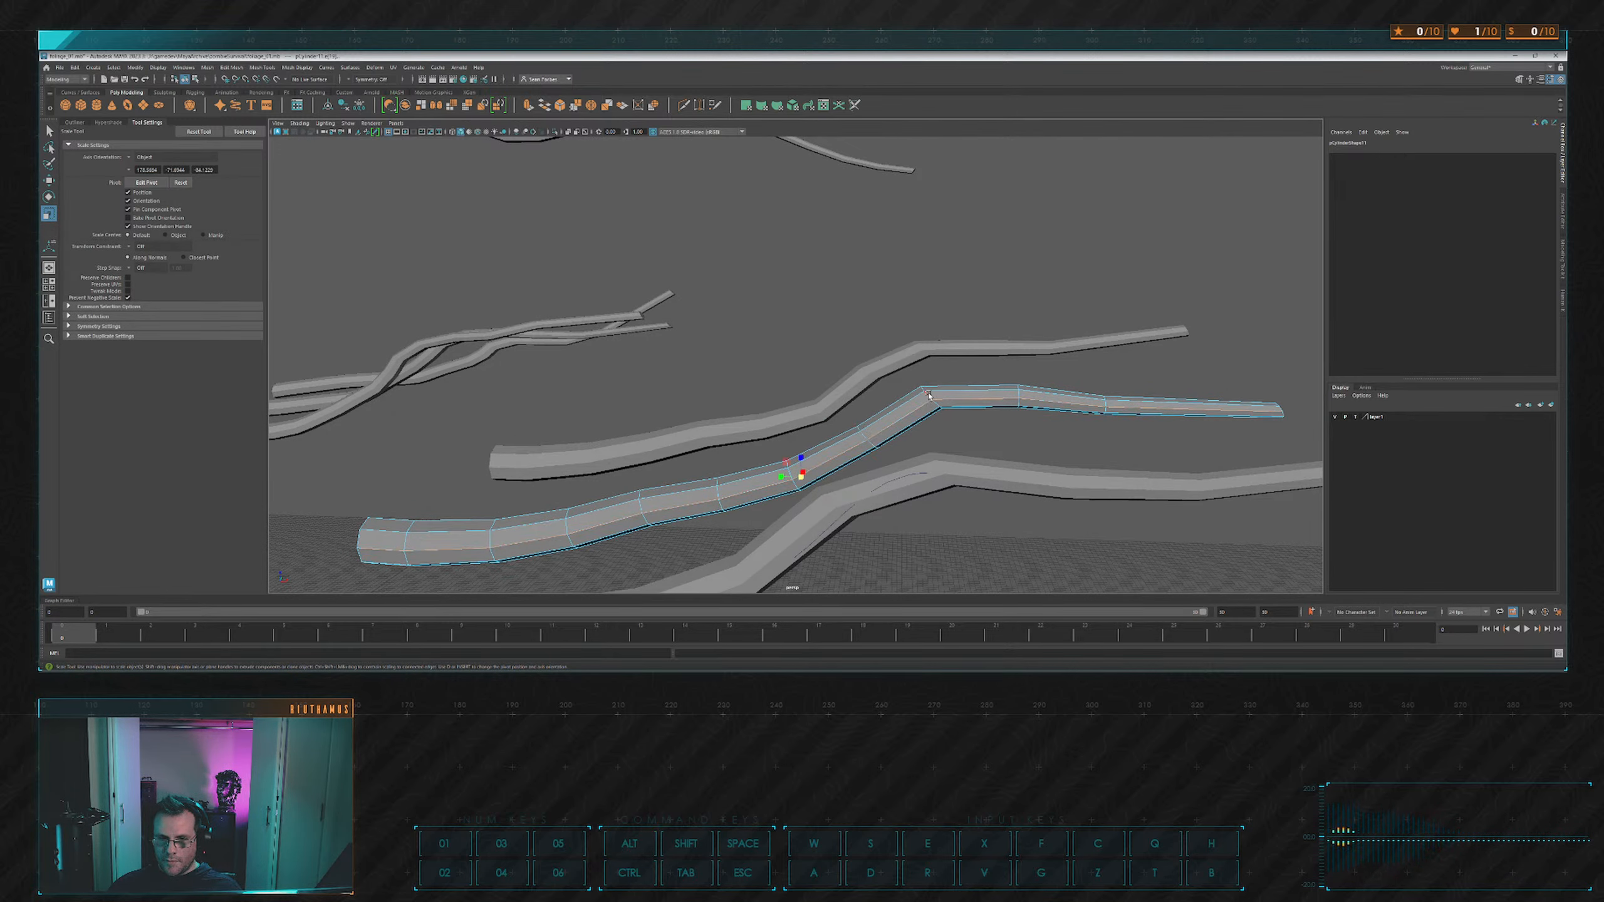
drag(935, 399, 937, 404)
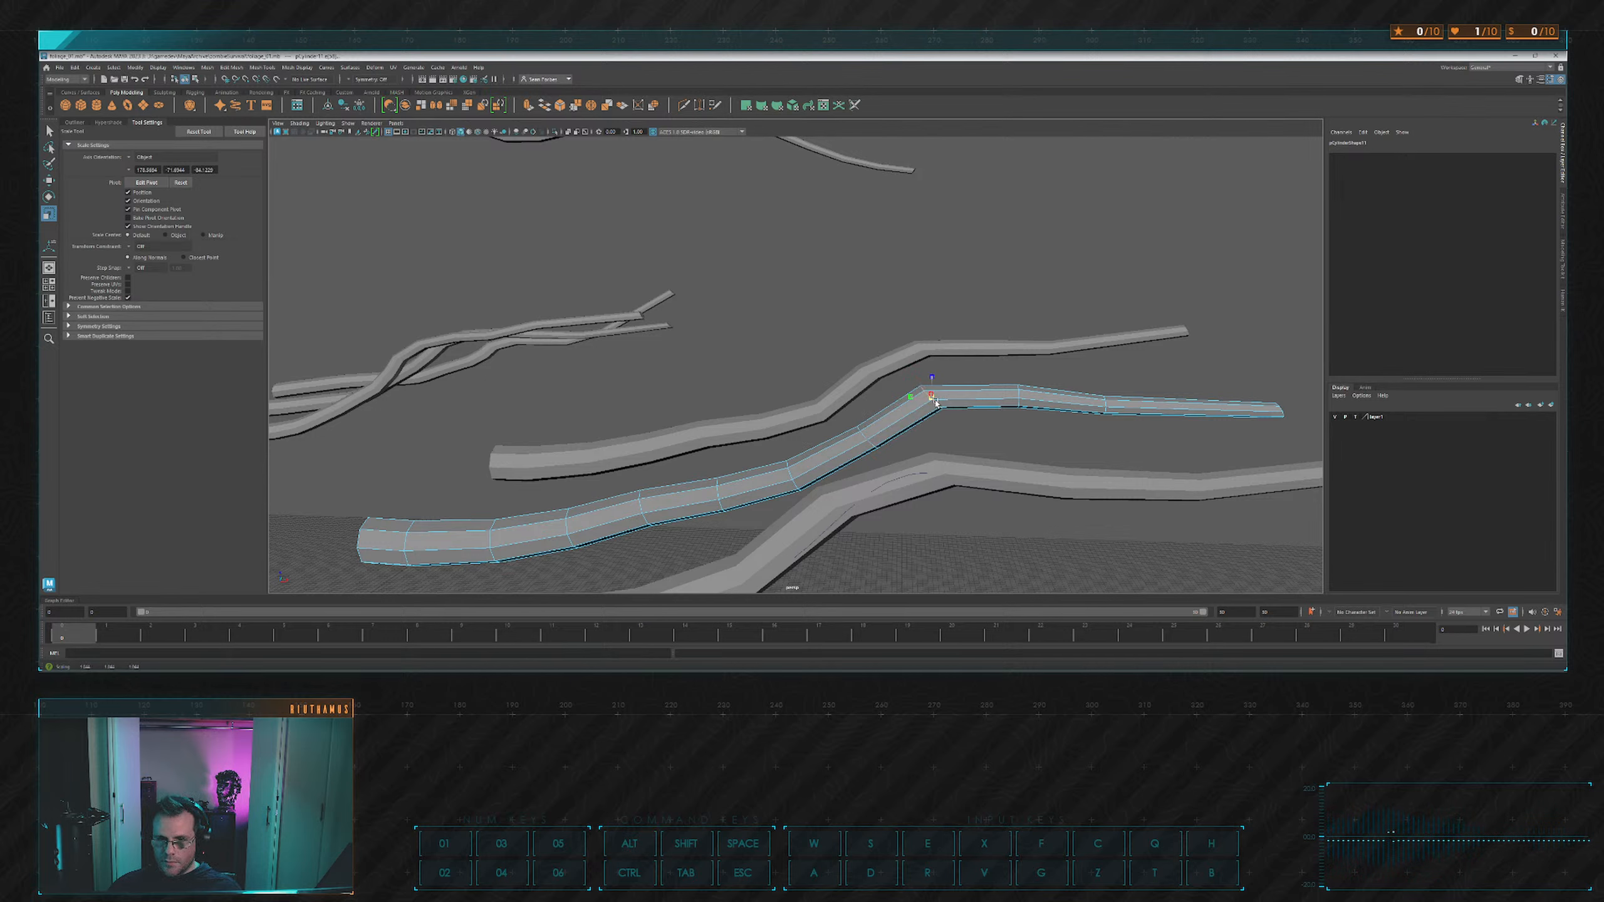
double_click(1017, 397)
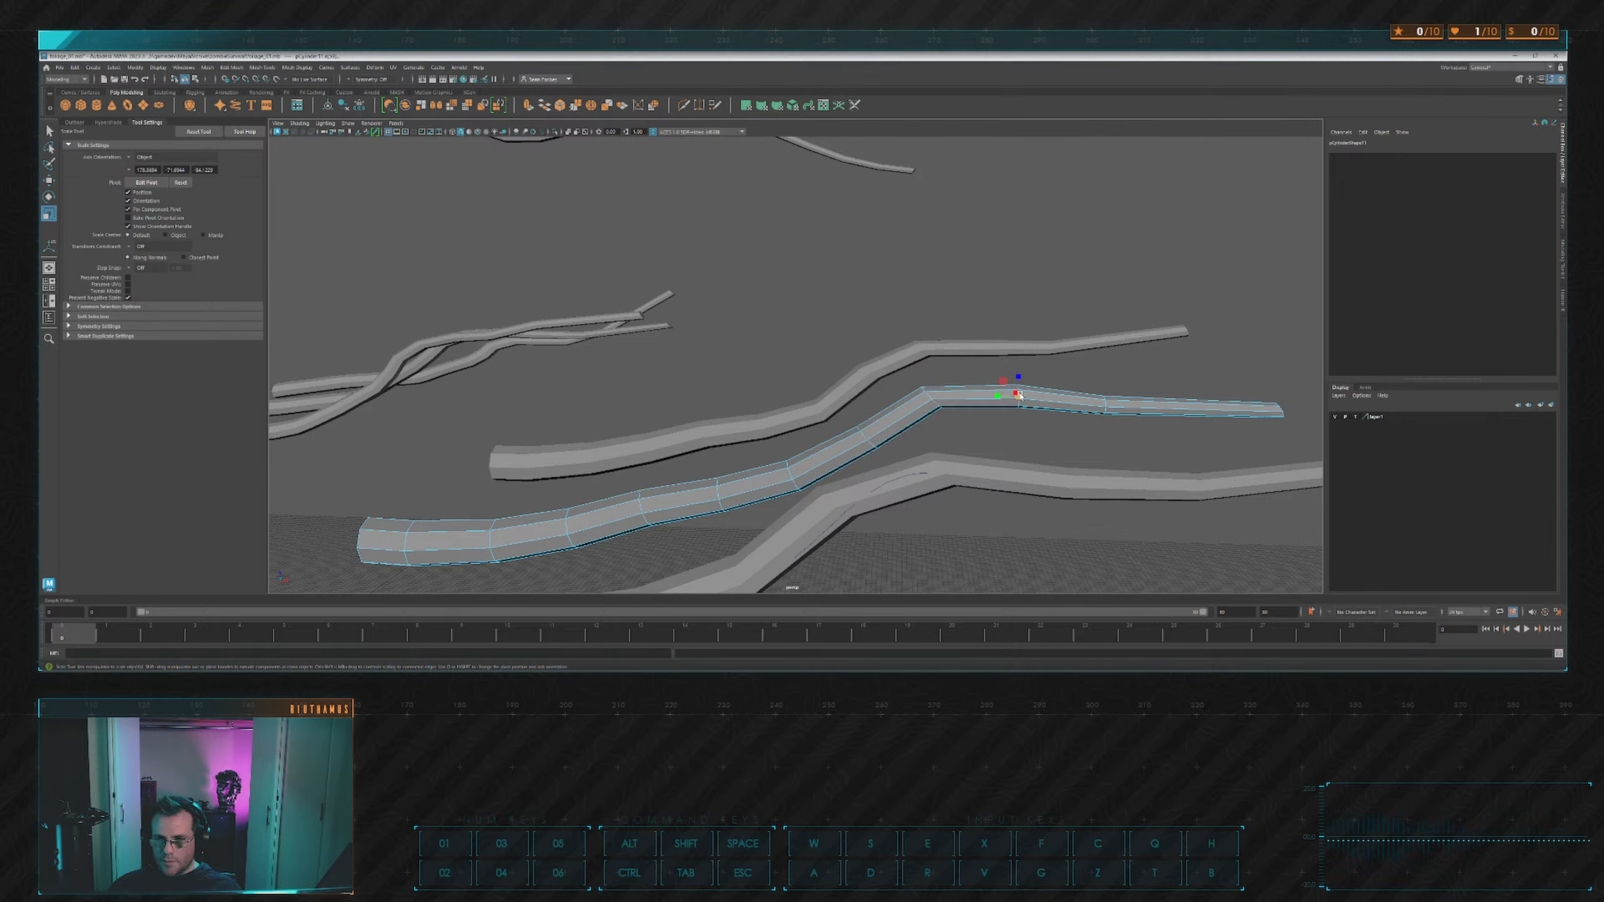
click(1016, 399)
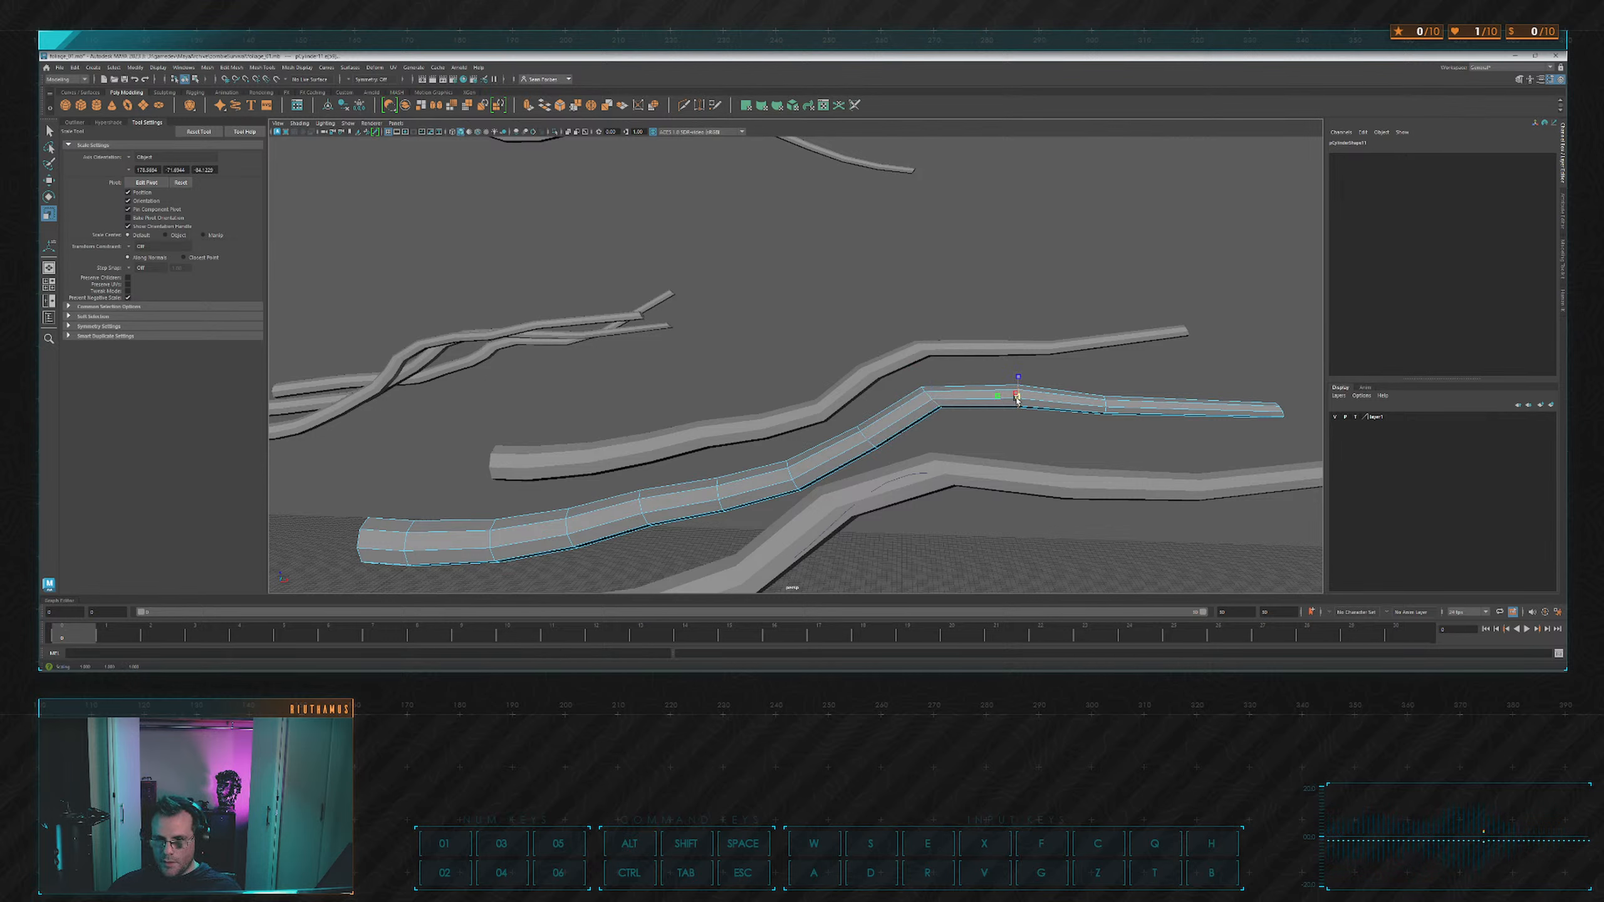
Move the edge loop in the middle branch's outer half towards the tip, and rotate the loop at the crest.
double_click(1102, 406)
key(w)
drag(1083, 404, 1112, 408)
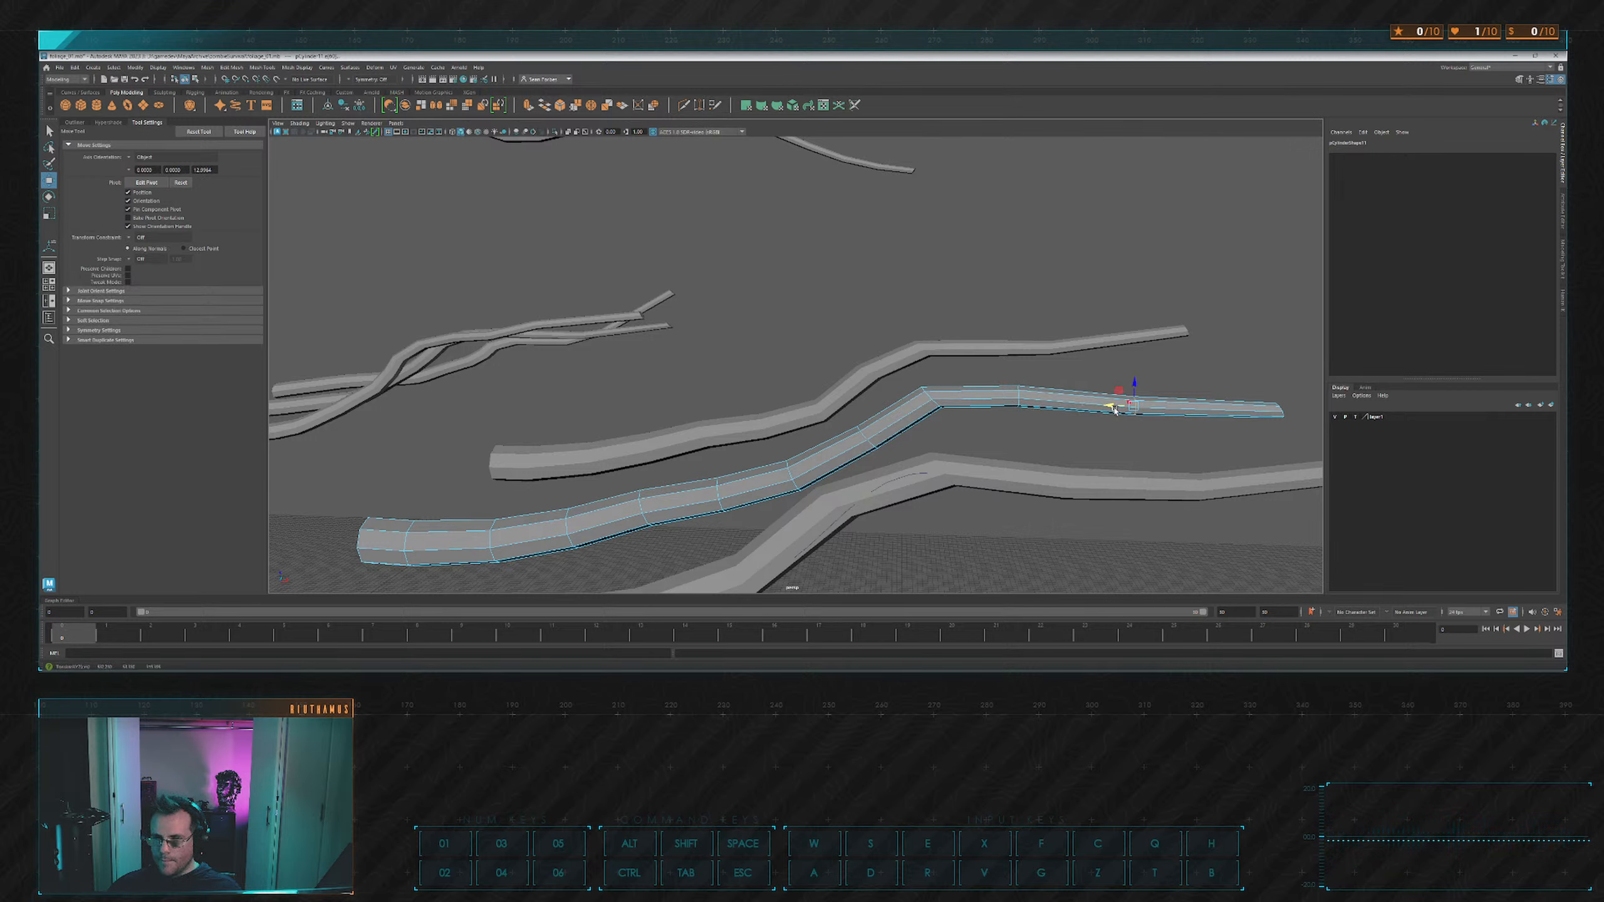
double_click(927, 396)
key(e)
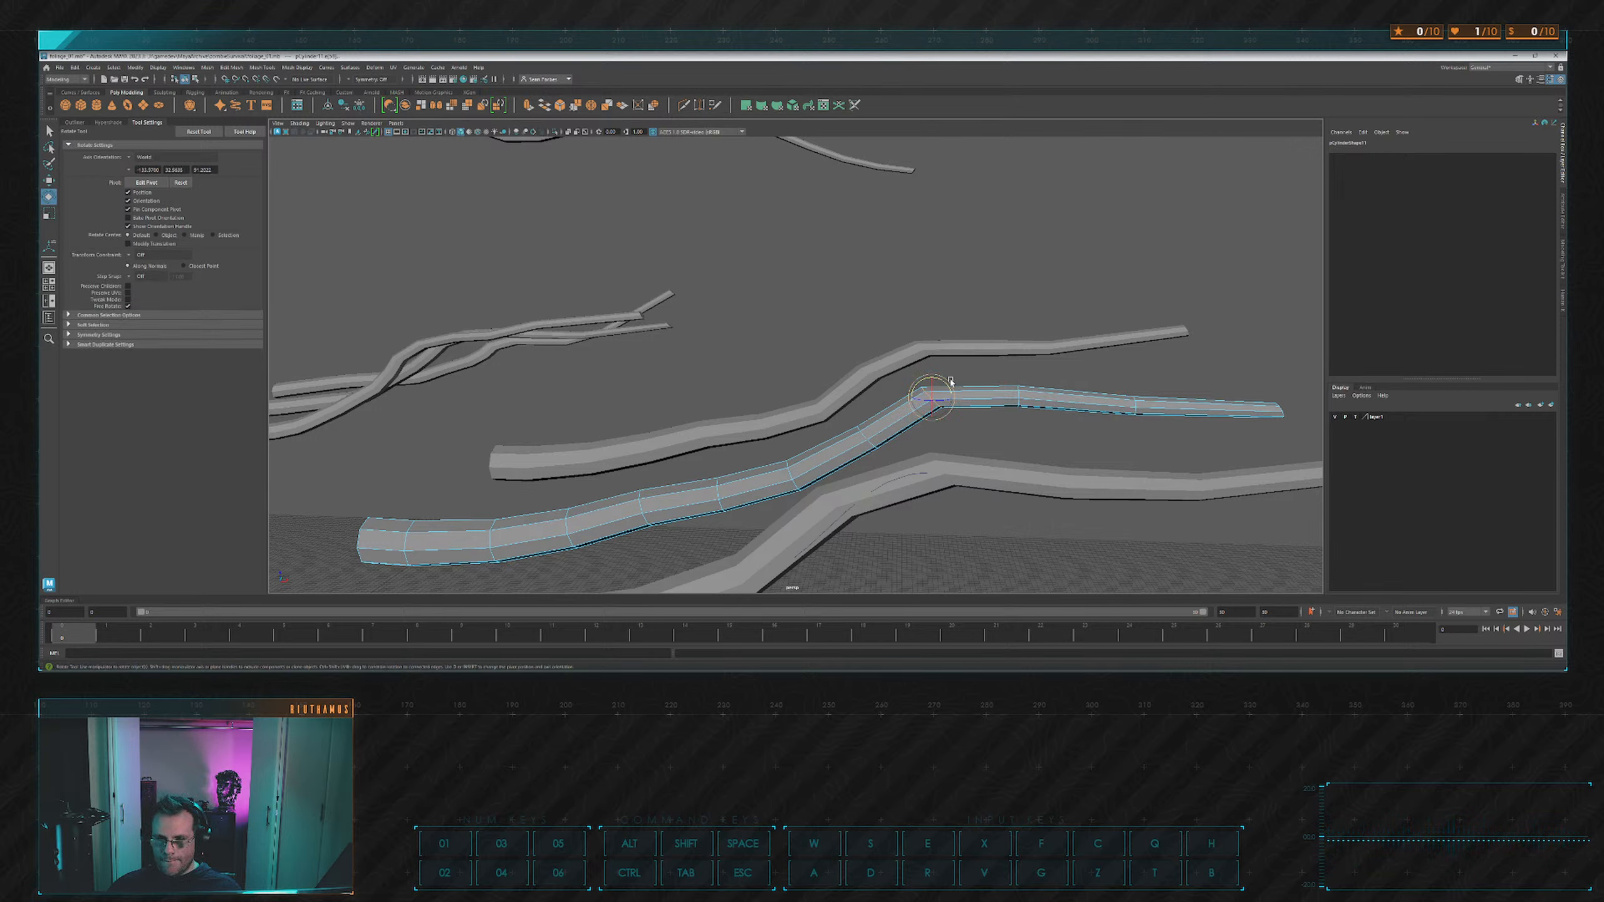
alt+middle_drag(1091, 373, 934, 383)
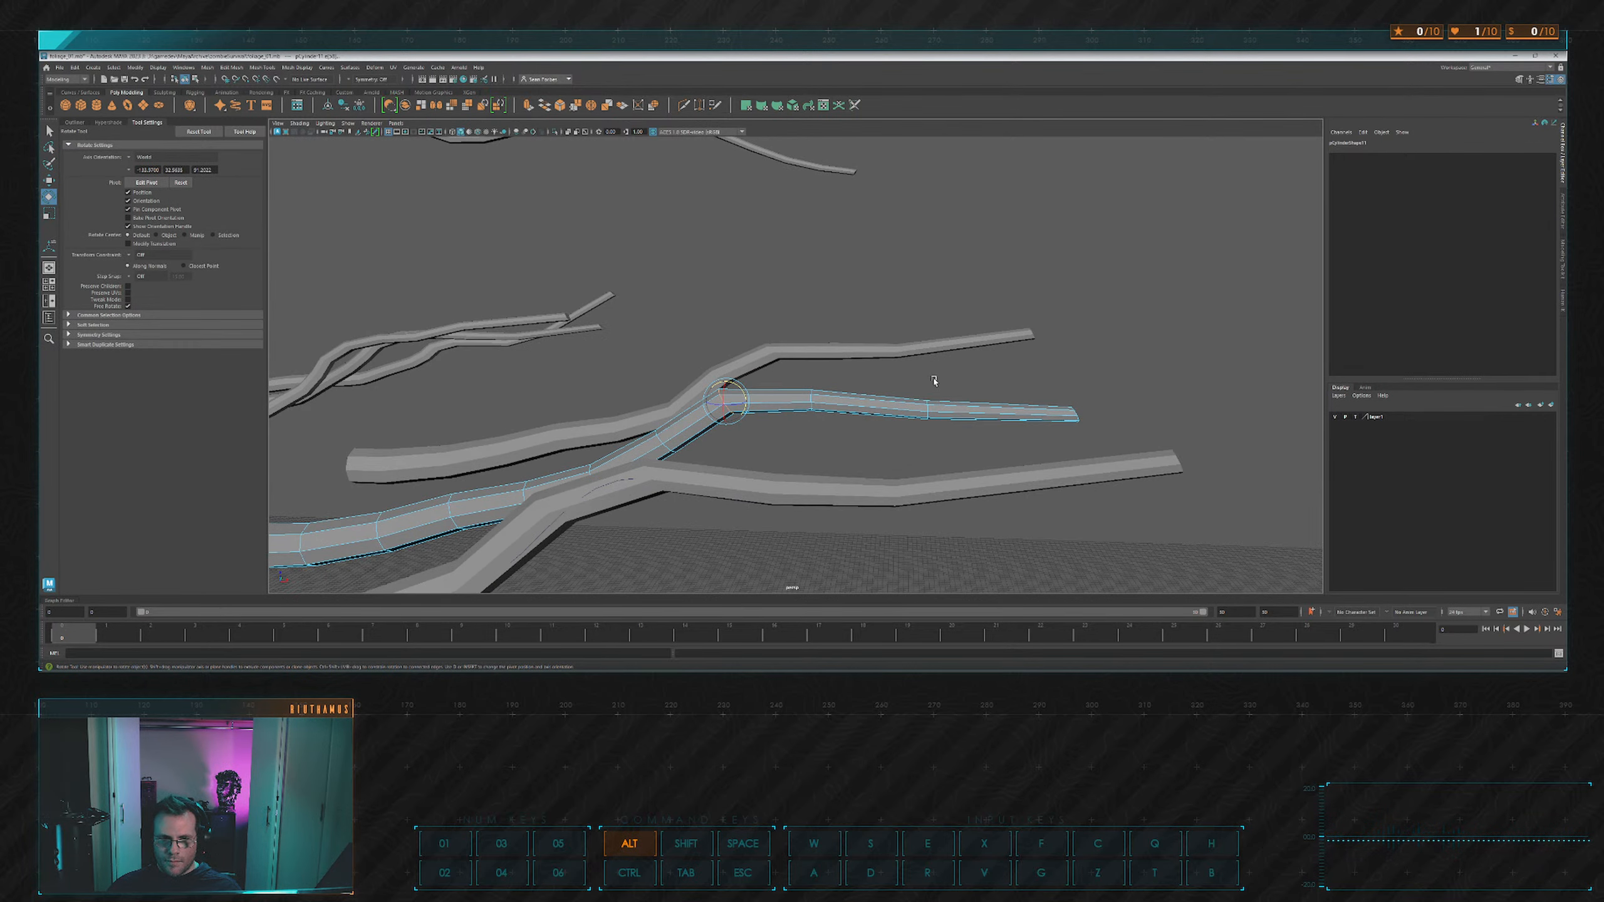
Scale and rotate the end edge loop at the tip of the middle branch, then deselect the branch.
key(r)
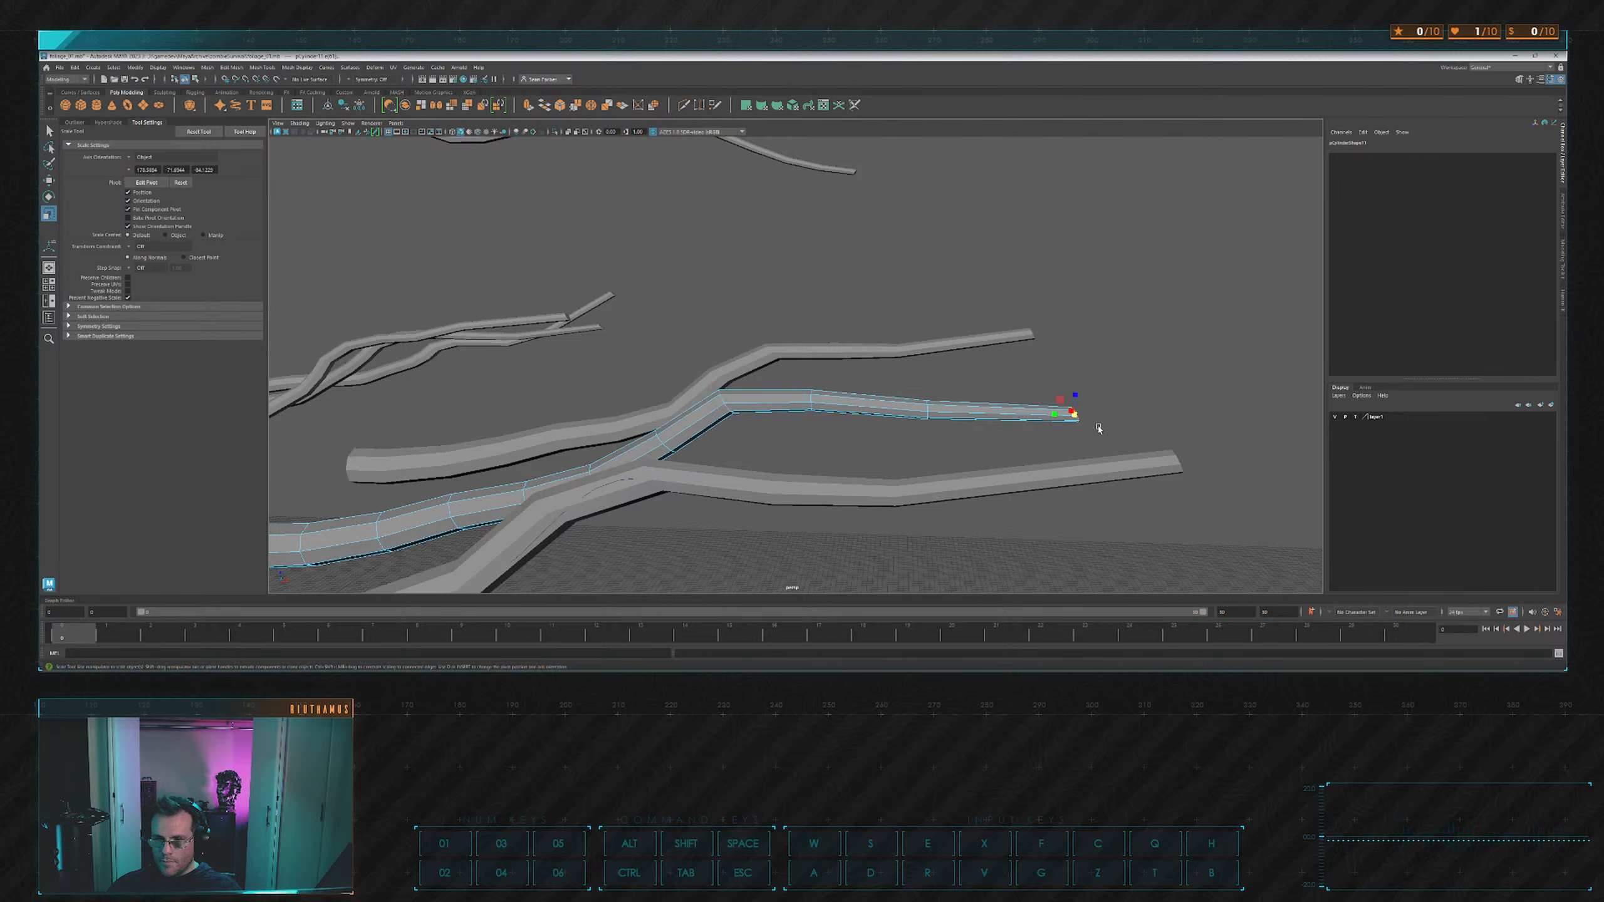
alt+drag(1098, 428, 1041, 428)
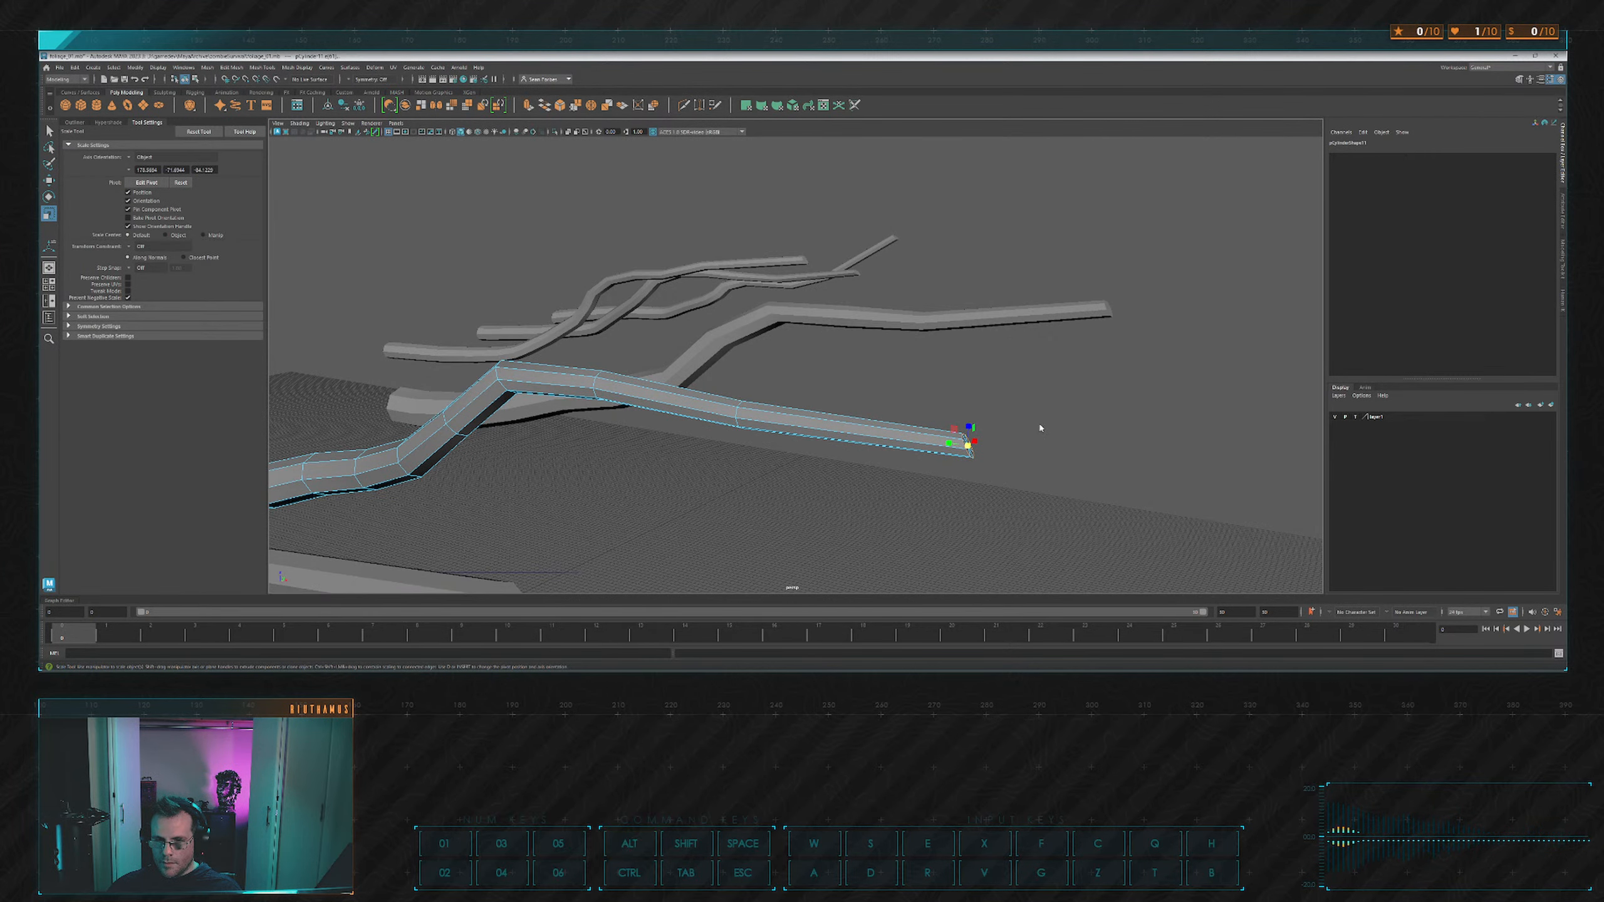
drag(931, 402, 963, 441)
key(e)
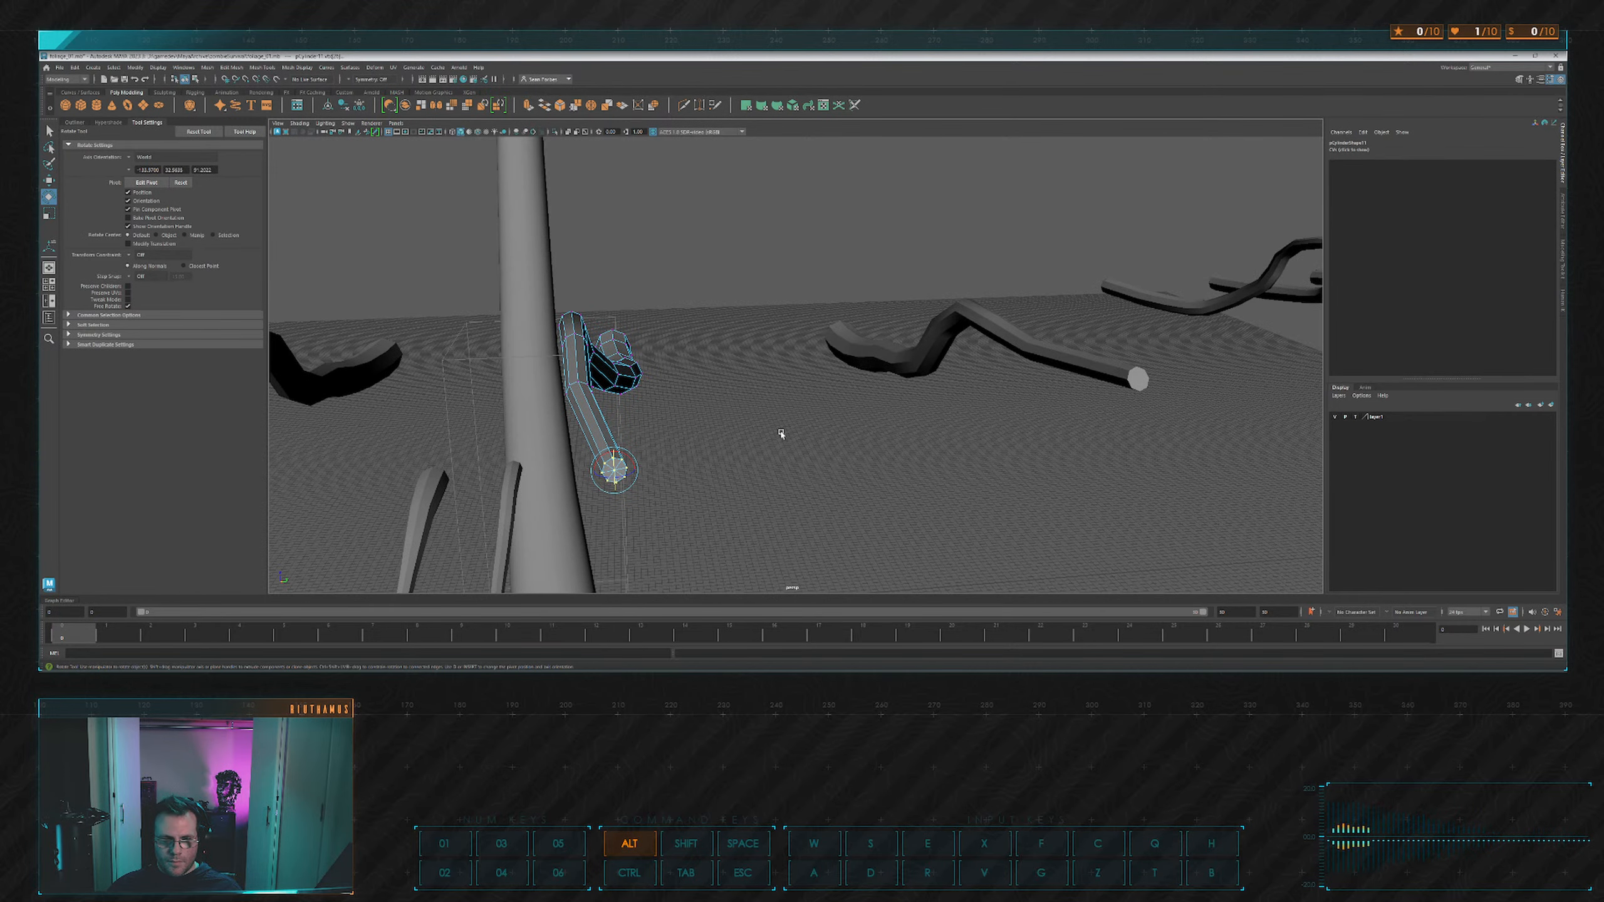
alt+drag(616, 458, 916, 333)
click(1069, 389)
scroll(1010, 384, down, 6)
scroll(898, 368, down, 4)
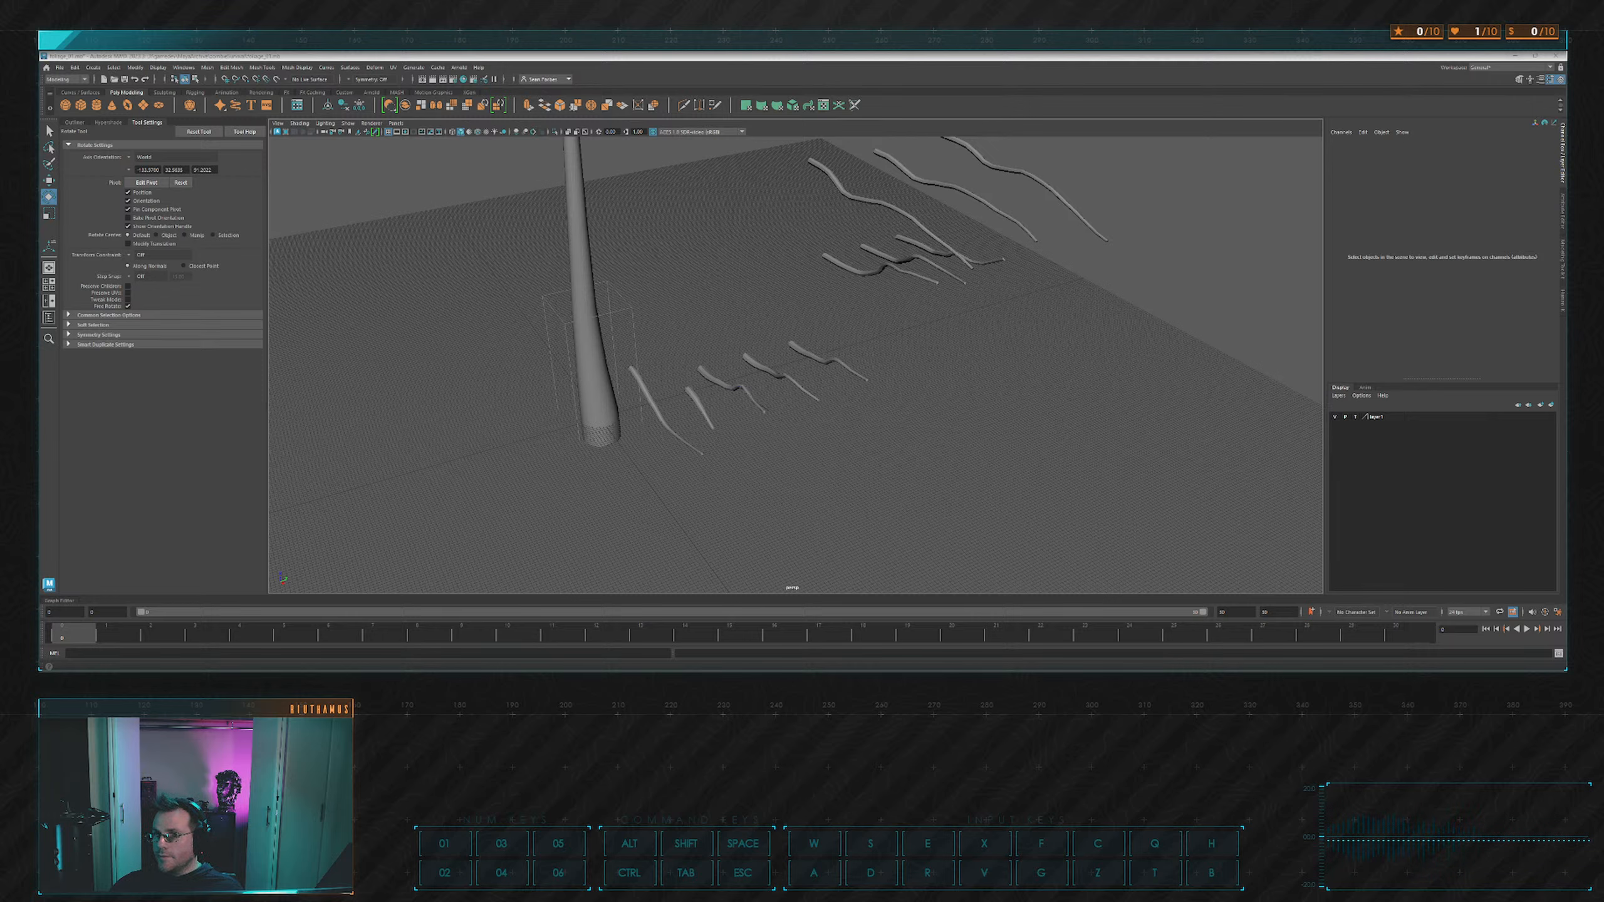
Shift the edge loop between the crest and the tip of the middle branch sideways without soft selection.
alt+drag(923, 322, 817, 404)
alt+right_drag(816, 404, 863, 354)
alt+middle_drag(863, 354, 783, 409)
scroll(768, 397, up, 2)
click(722, 417)
scroll(783, 409, up, 2)
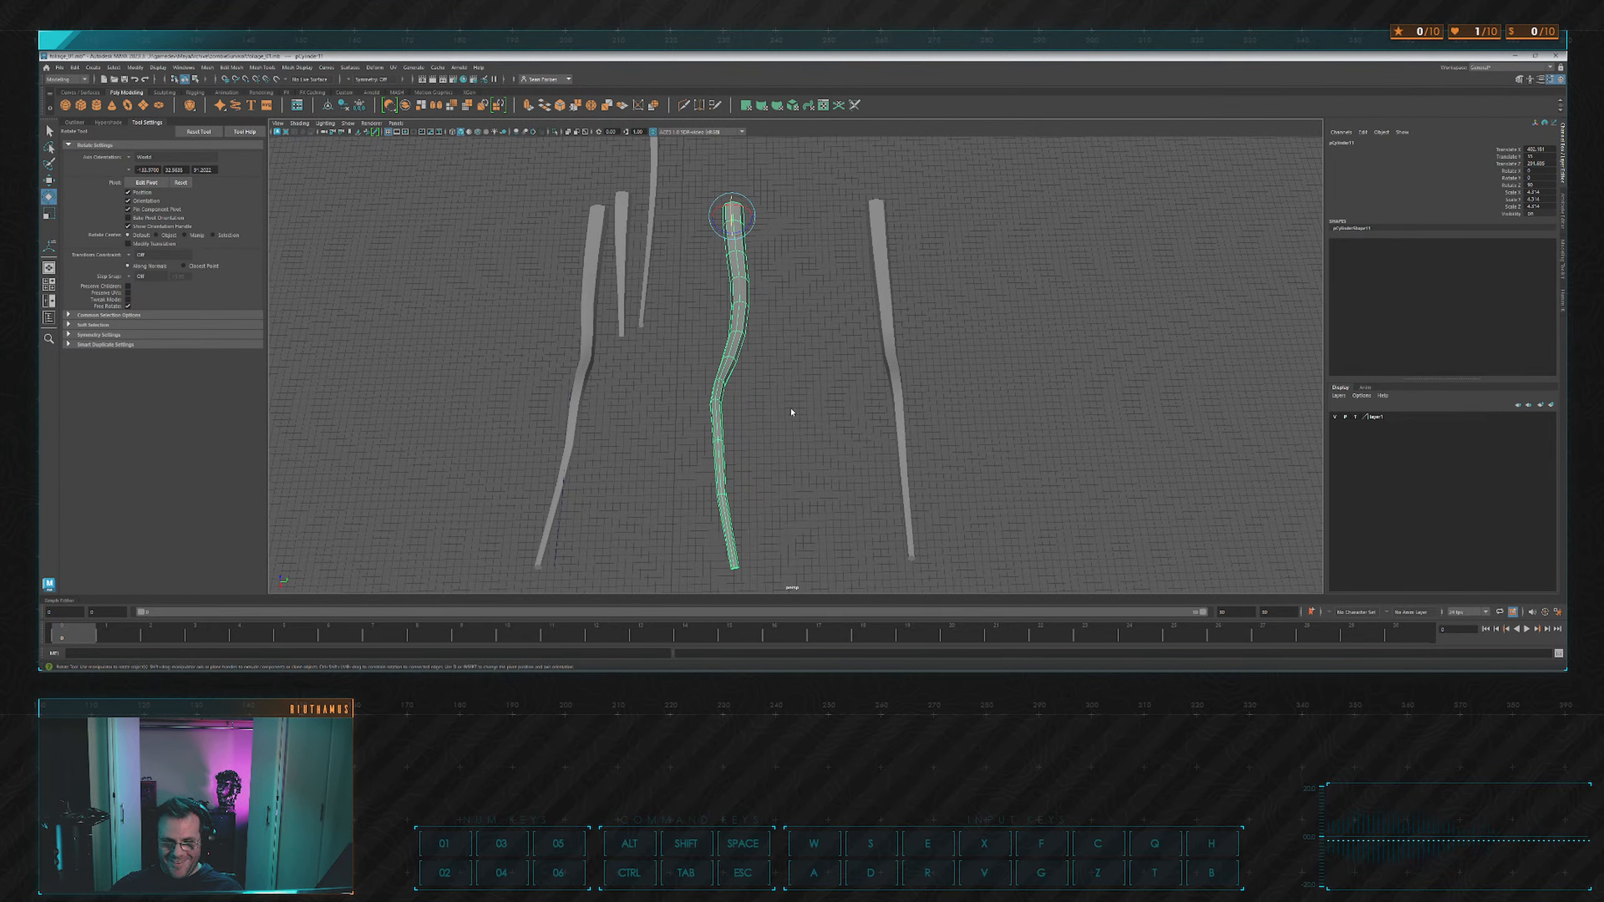
key(F10)
scroll(754, 430, up, 3)
alt+middle_drag(736, 475, 773, 394)
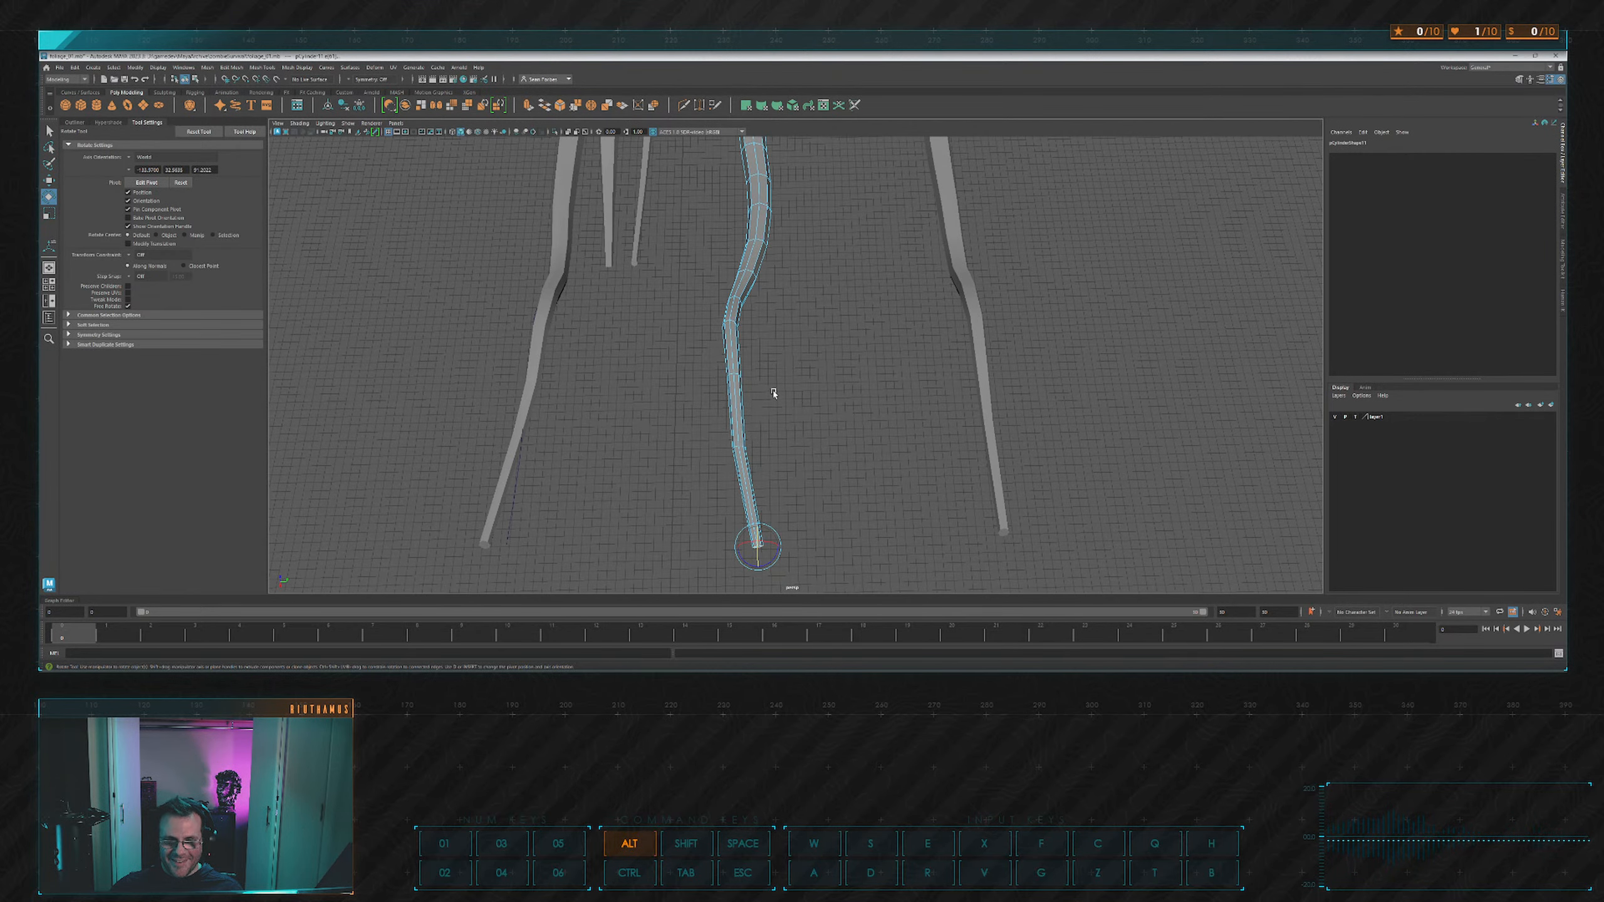
alt+drag(774, 394, 771, 403)
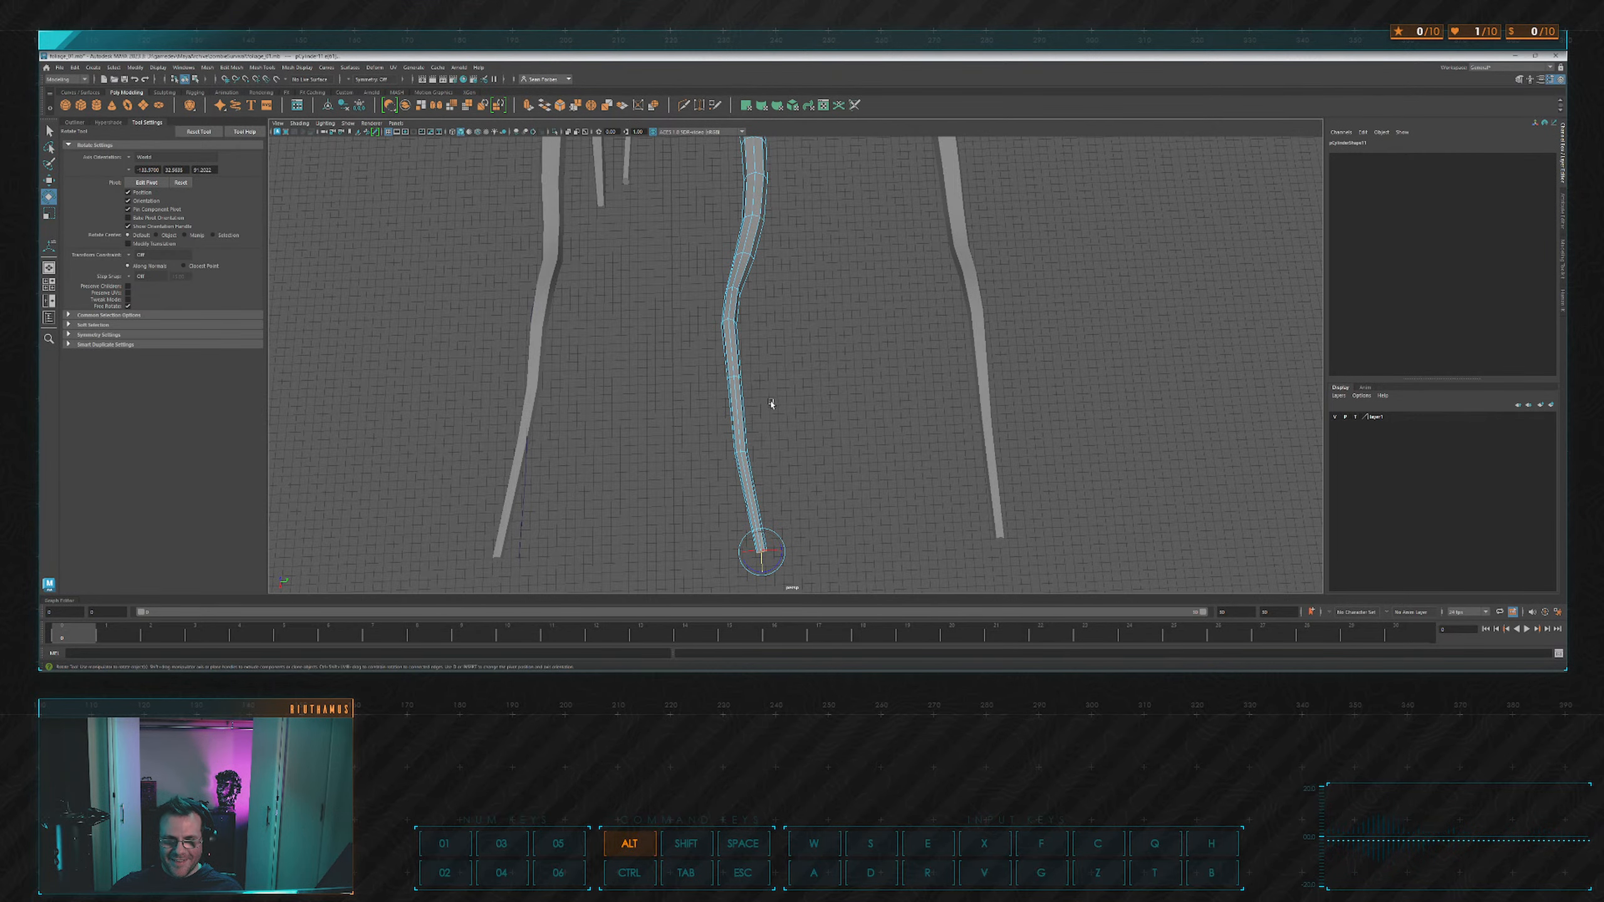
click(741, 454)
key(w)
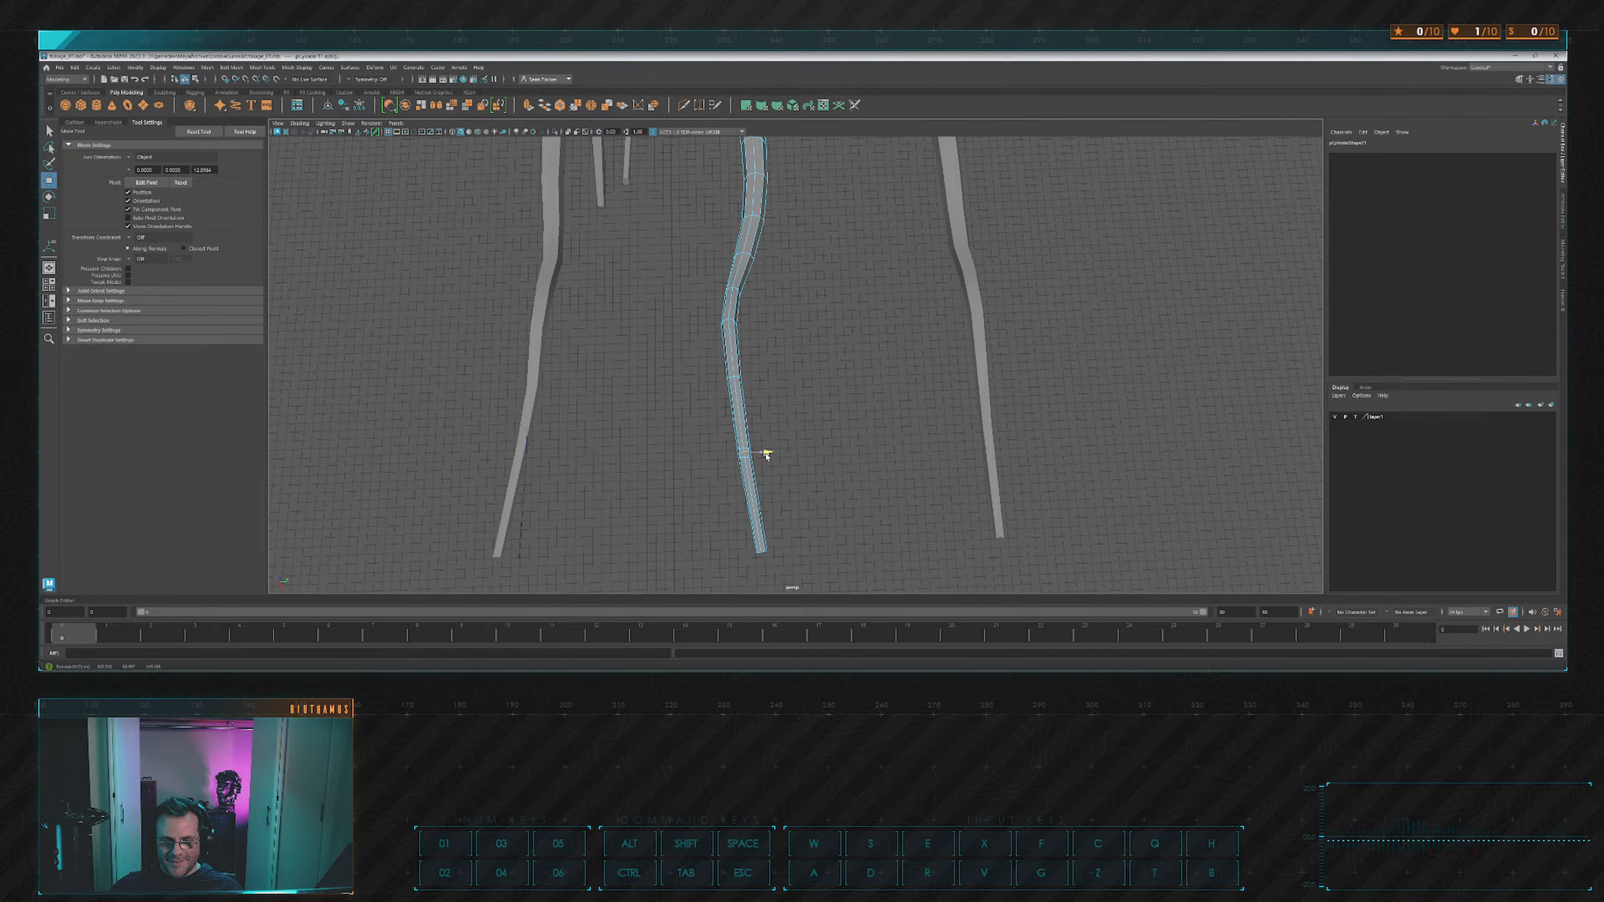
drag(766, 456, 774, 395)
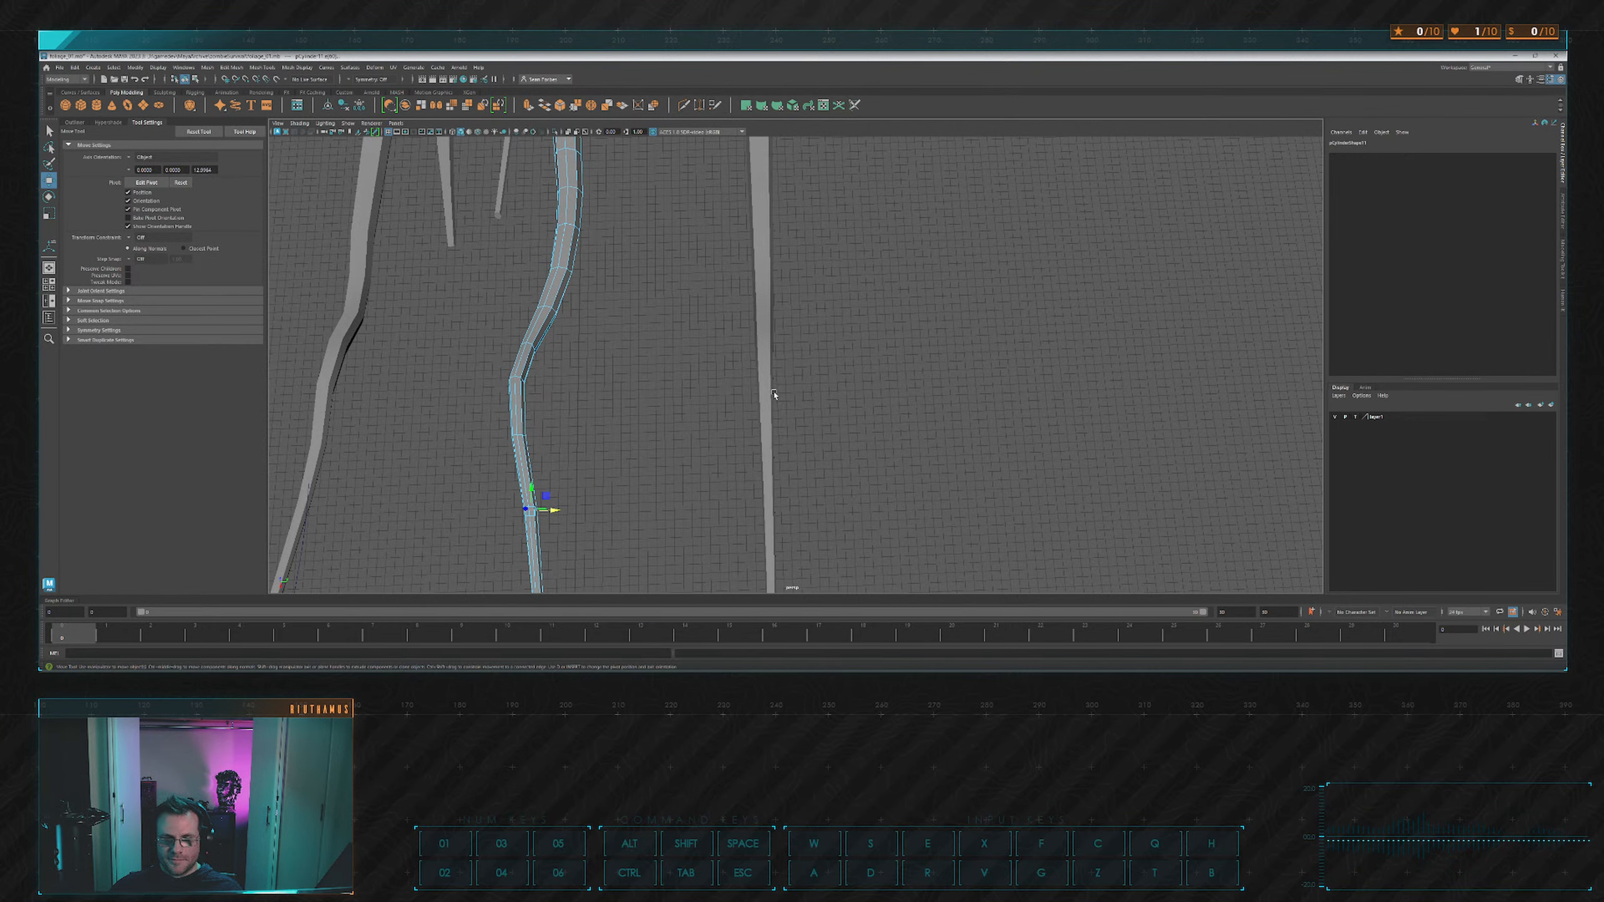
Shift an edge loop in the outer half of the straighter third branch sideways with soft selection on.
click(775, 389)
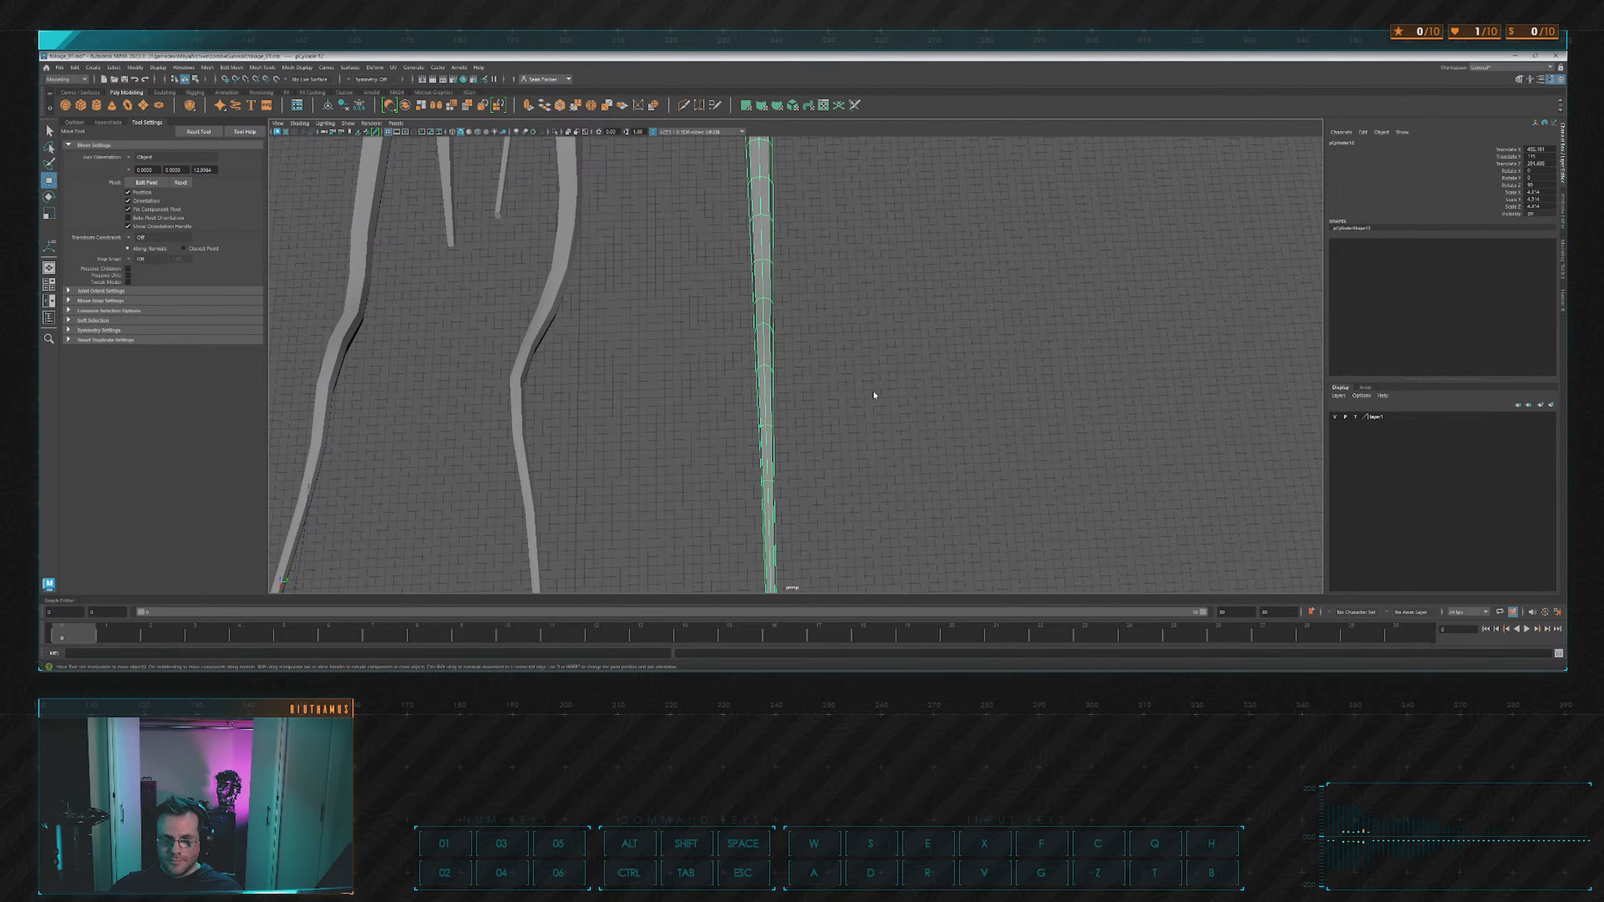
key(F10)
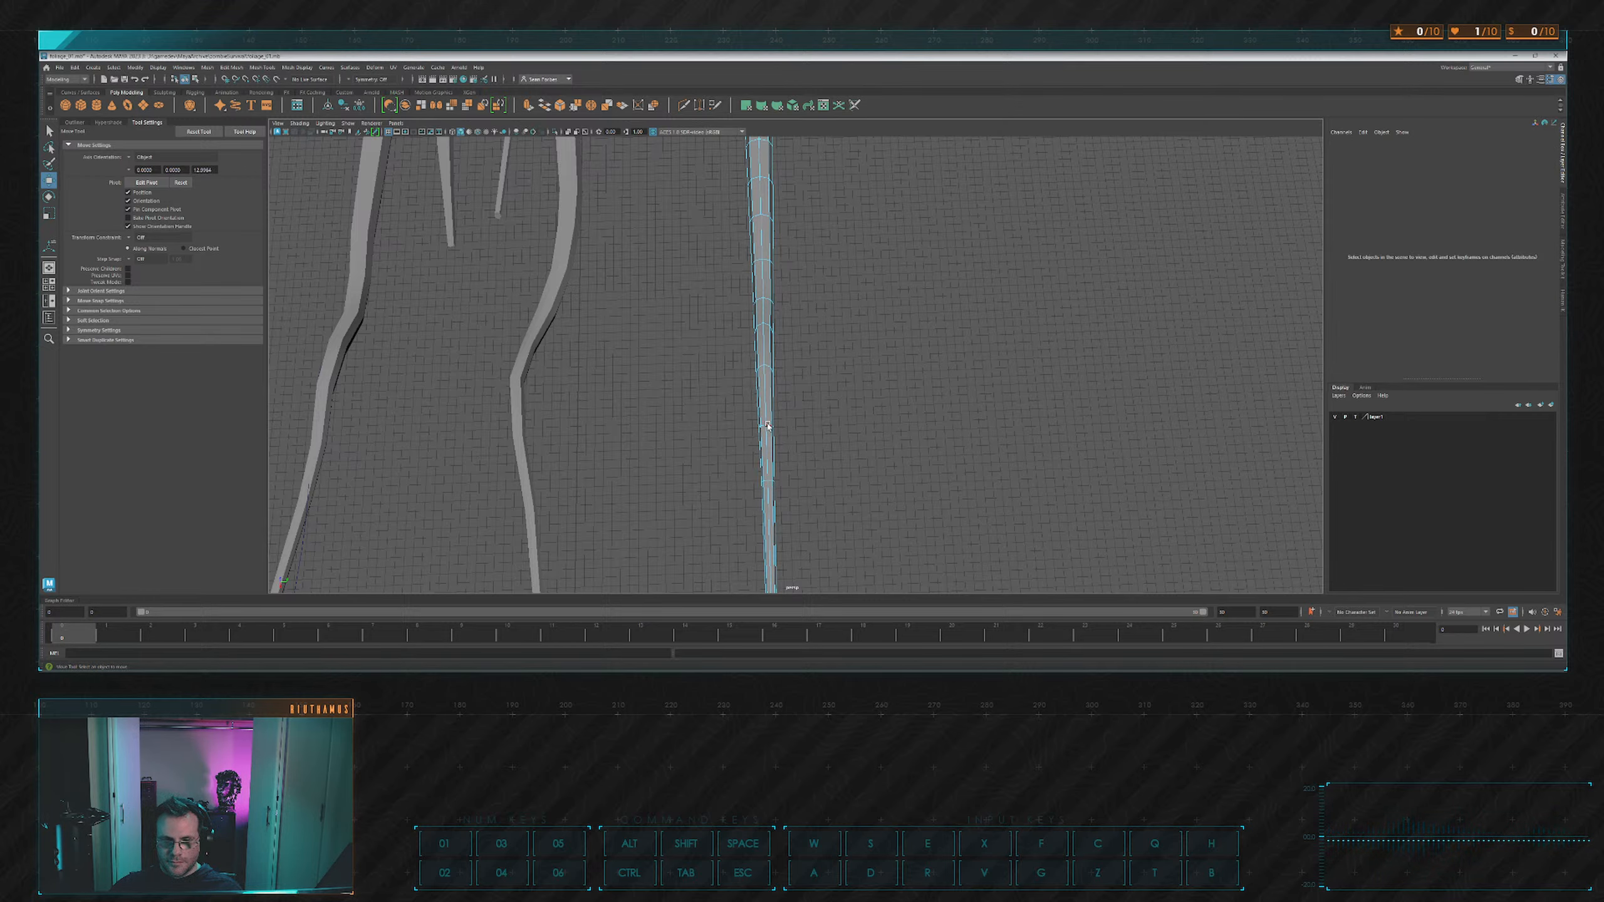
double_click(768, 426)
drag(789, 427, 833, 364)
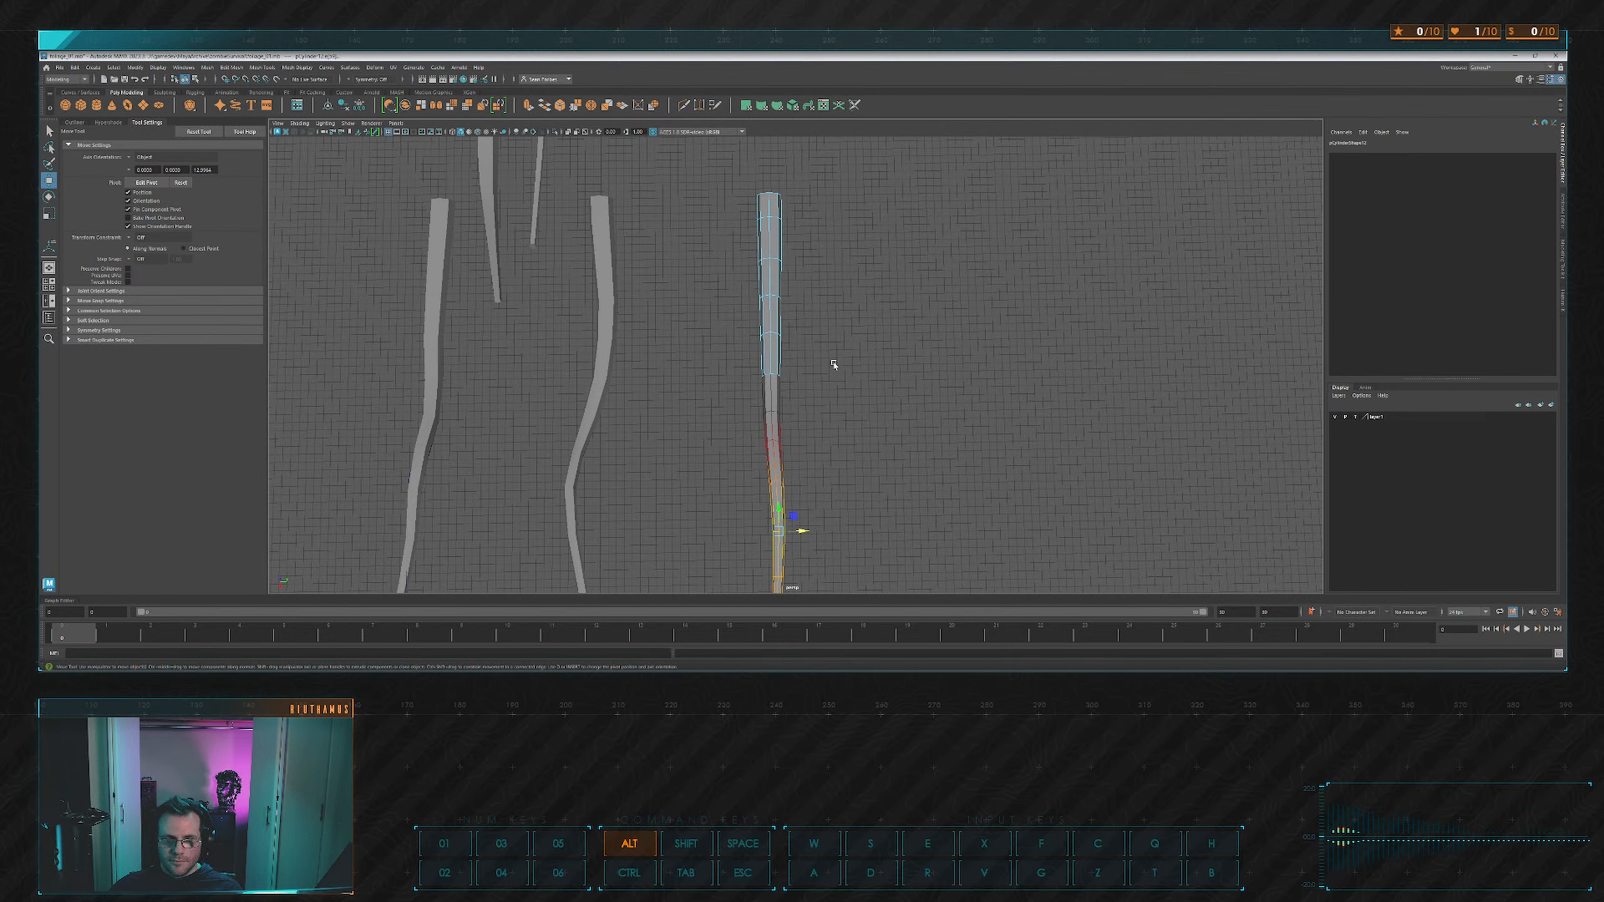
Shift the edge loops in the inner half and near the base of the third branch sideways with soft selection.
double_click(774, 297)
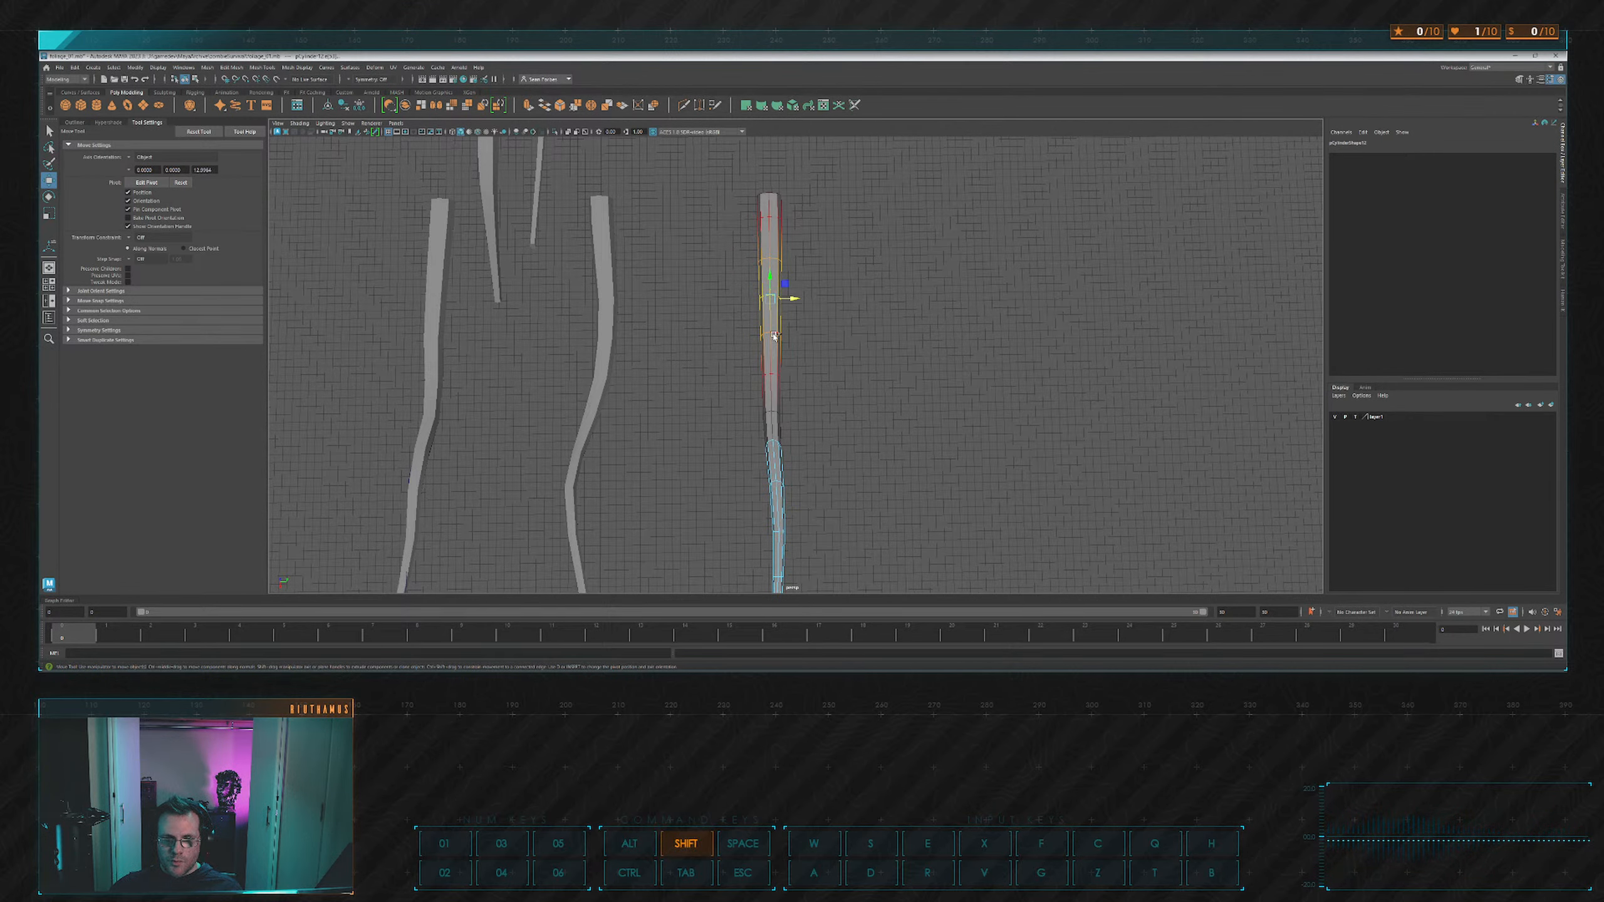
double_click(775, 335)
drag(792, 316, 788, 317)
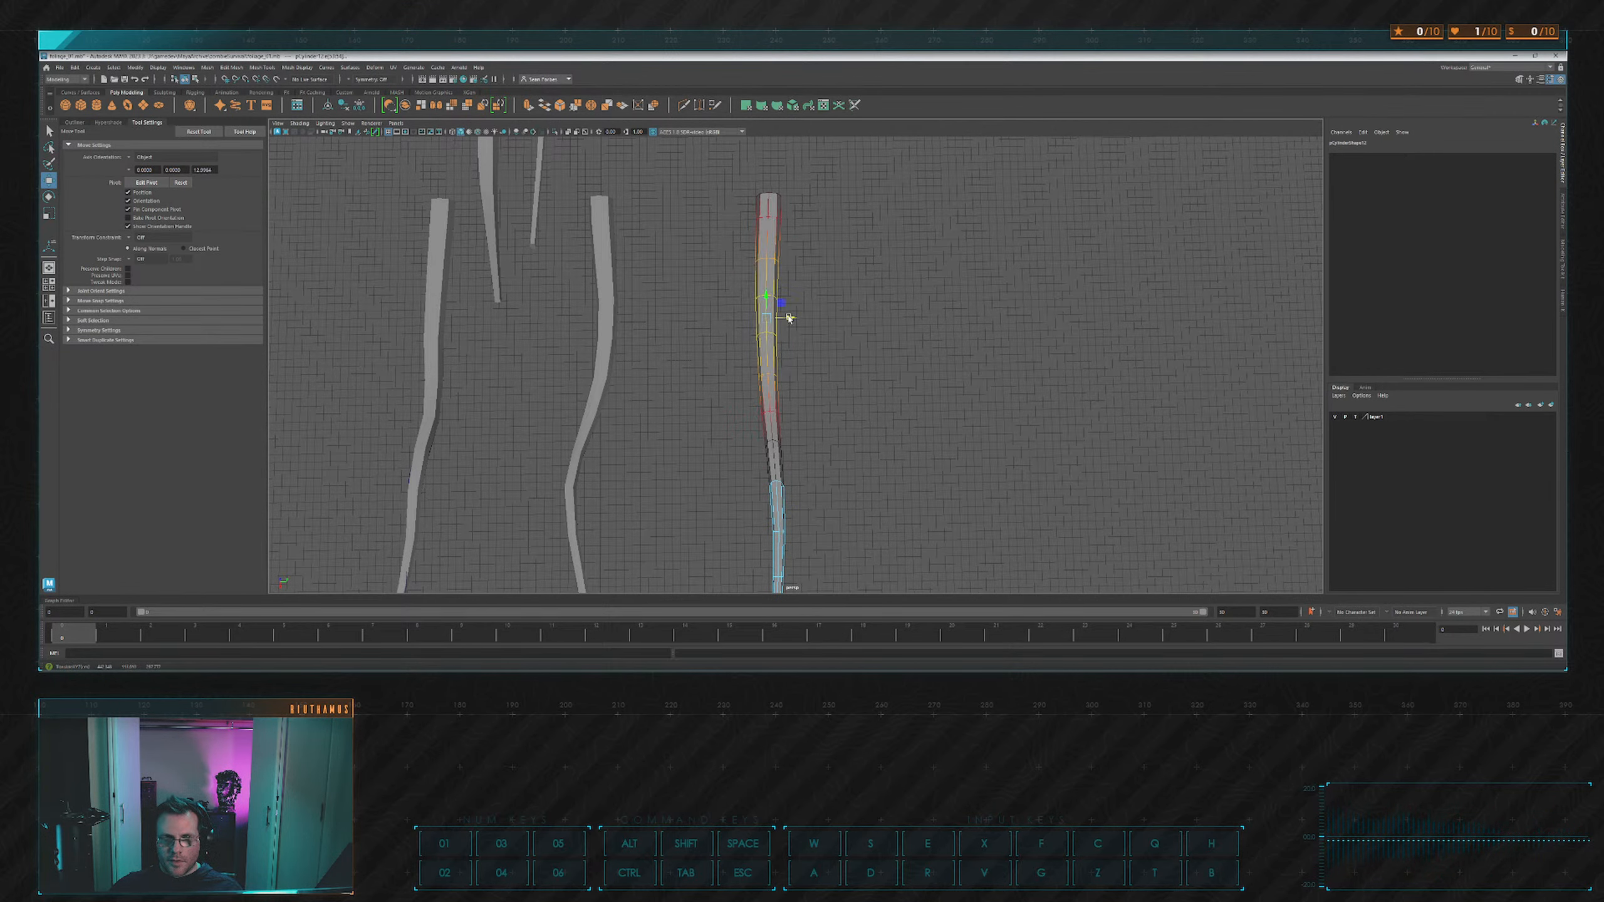
alt+middle_drag(788, 317, 776, 341)
double_click(759, 283)
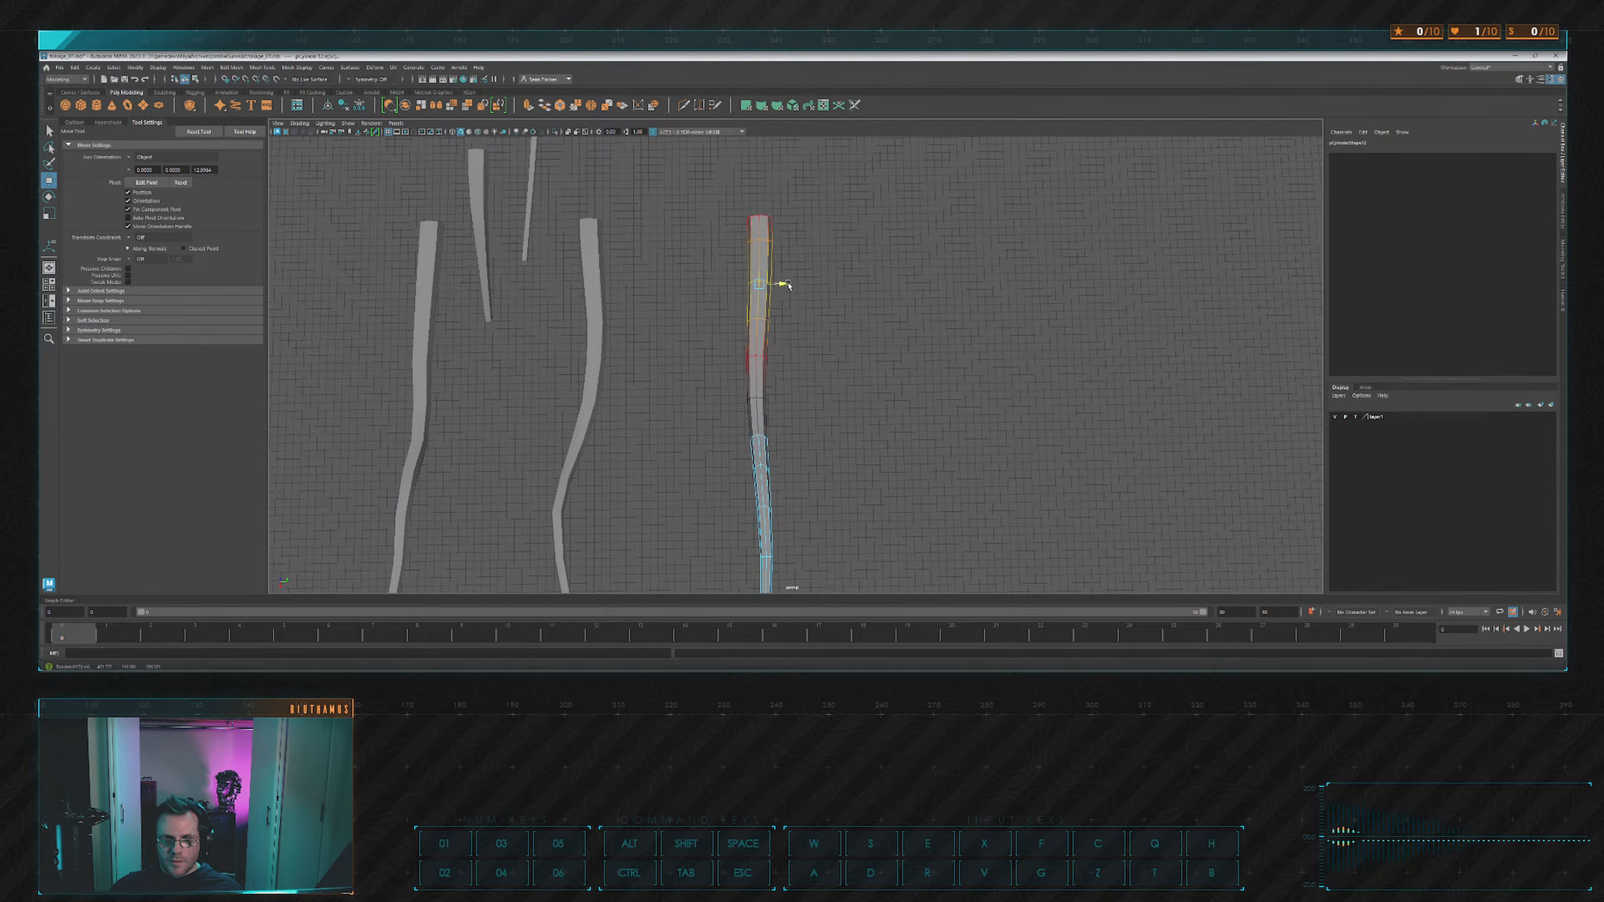
Adjust the height of the edge loop near the base of the third branch with soft selection on.
alt+drag(830, 330, 855, 364)
alt+drag(873, 383, 916, 384)
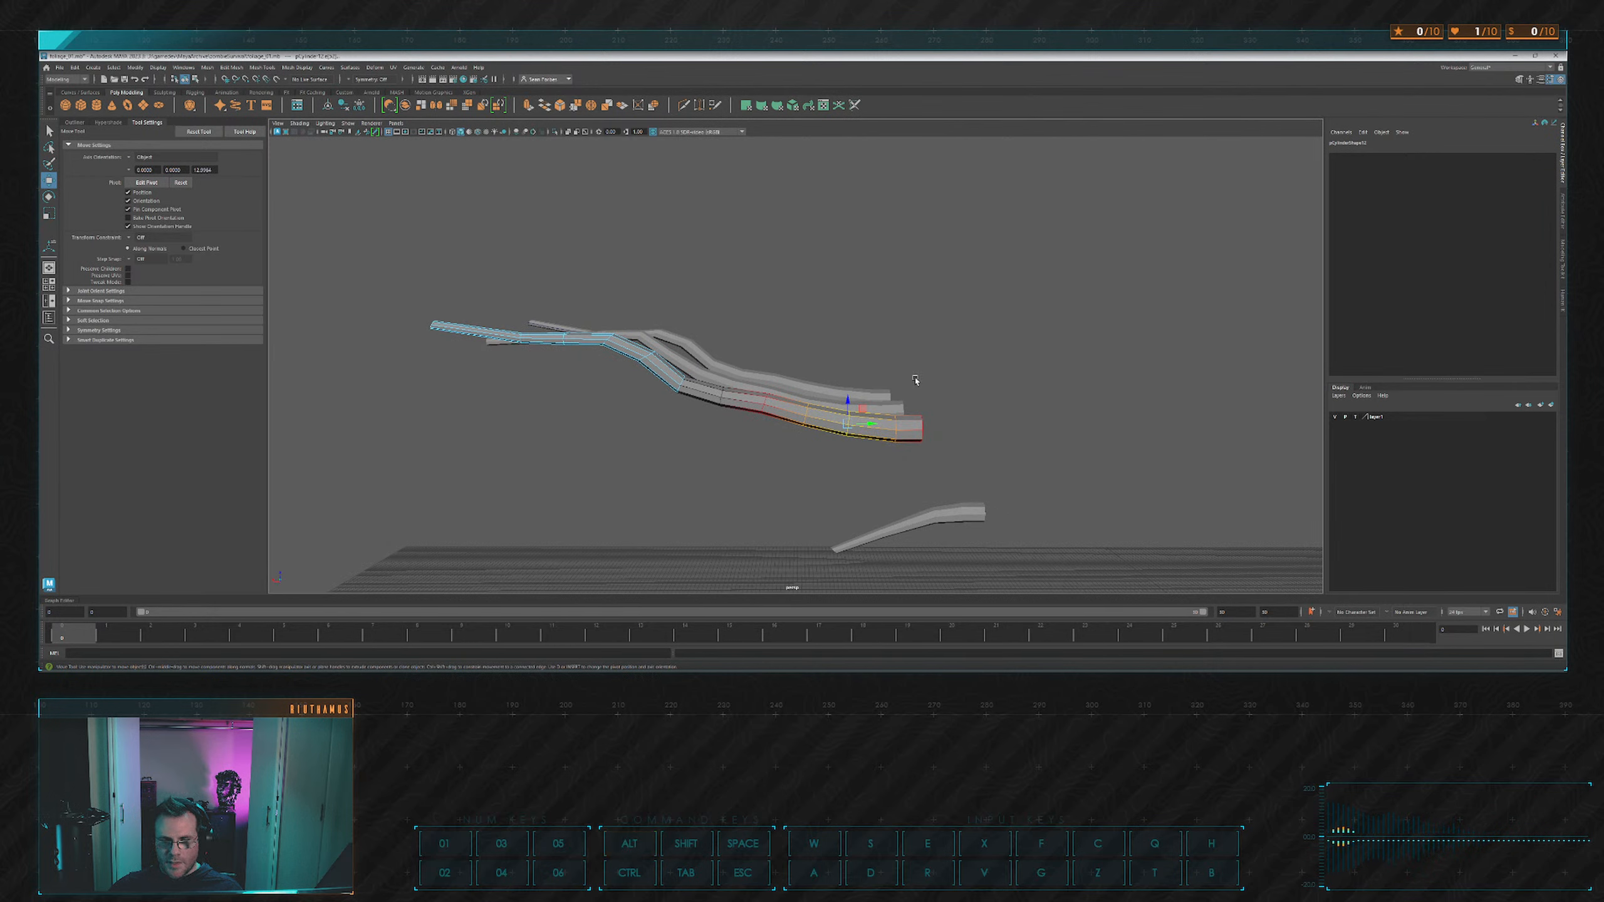
key(e)
key(w)
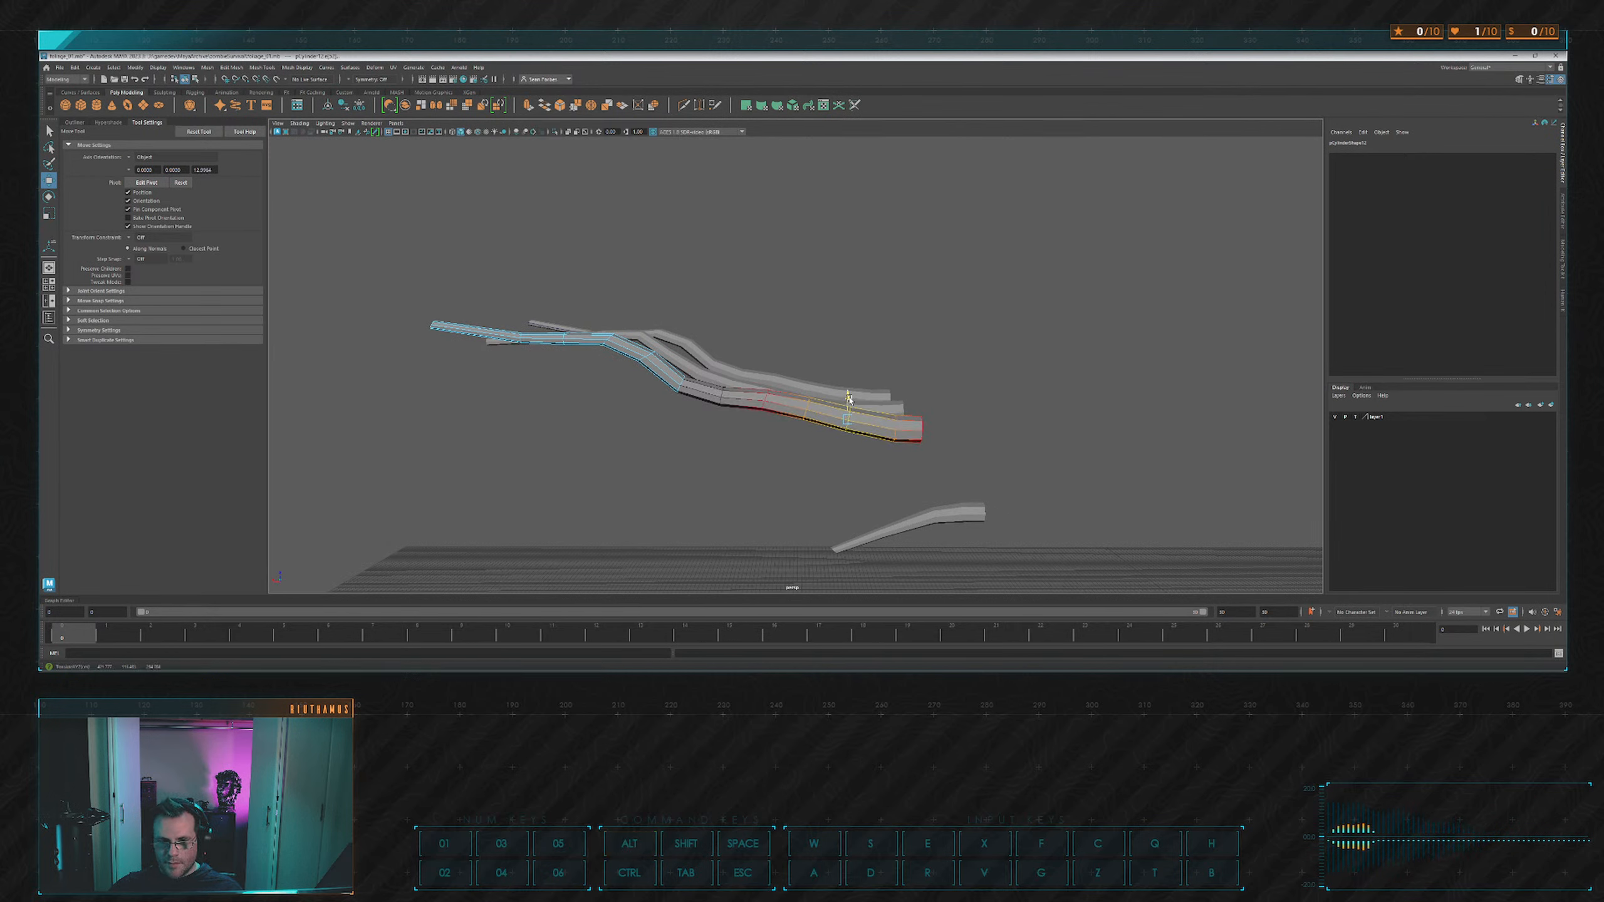
alt+drag(856, 392, 851, 389)
alt+middle_drag(851, 389, 1060, 430)
scroll(1060, 430, up, 2)
Adjust the height of an edge loop near the third branch's tip and scale the neighbouring loops without soft selection.
click(740, 398)
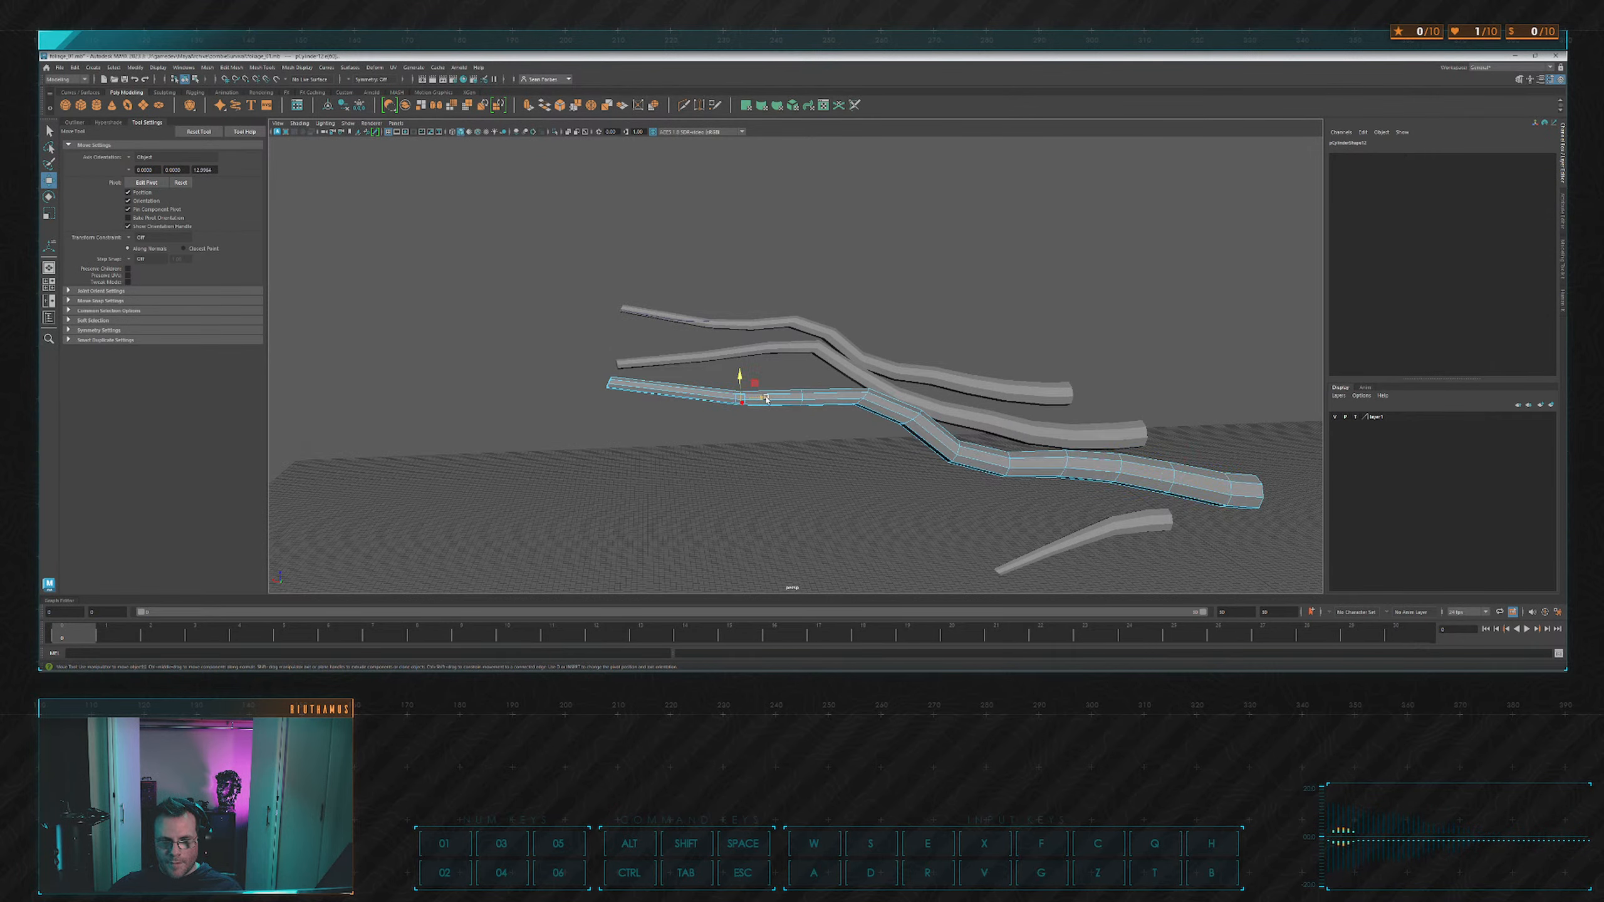
alt+drag(729, 401, 773, 408)
scroll(810, 402, up, 2)
key(r)
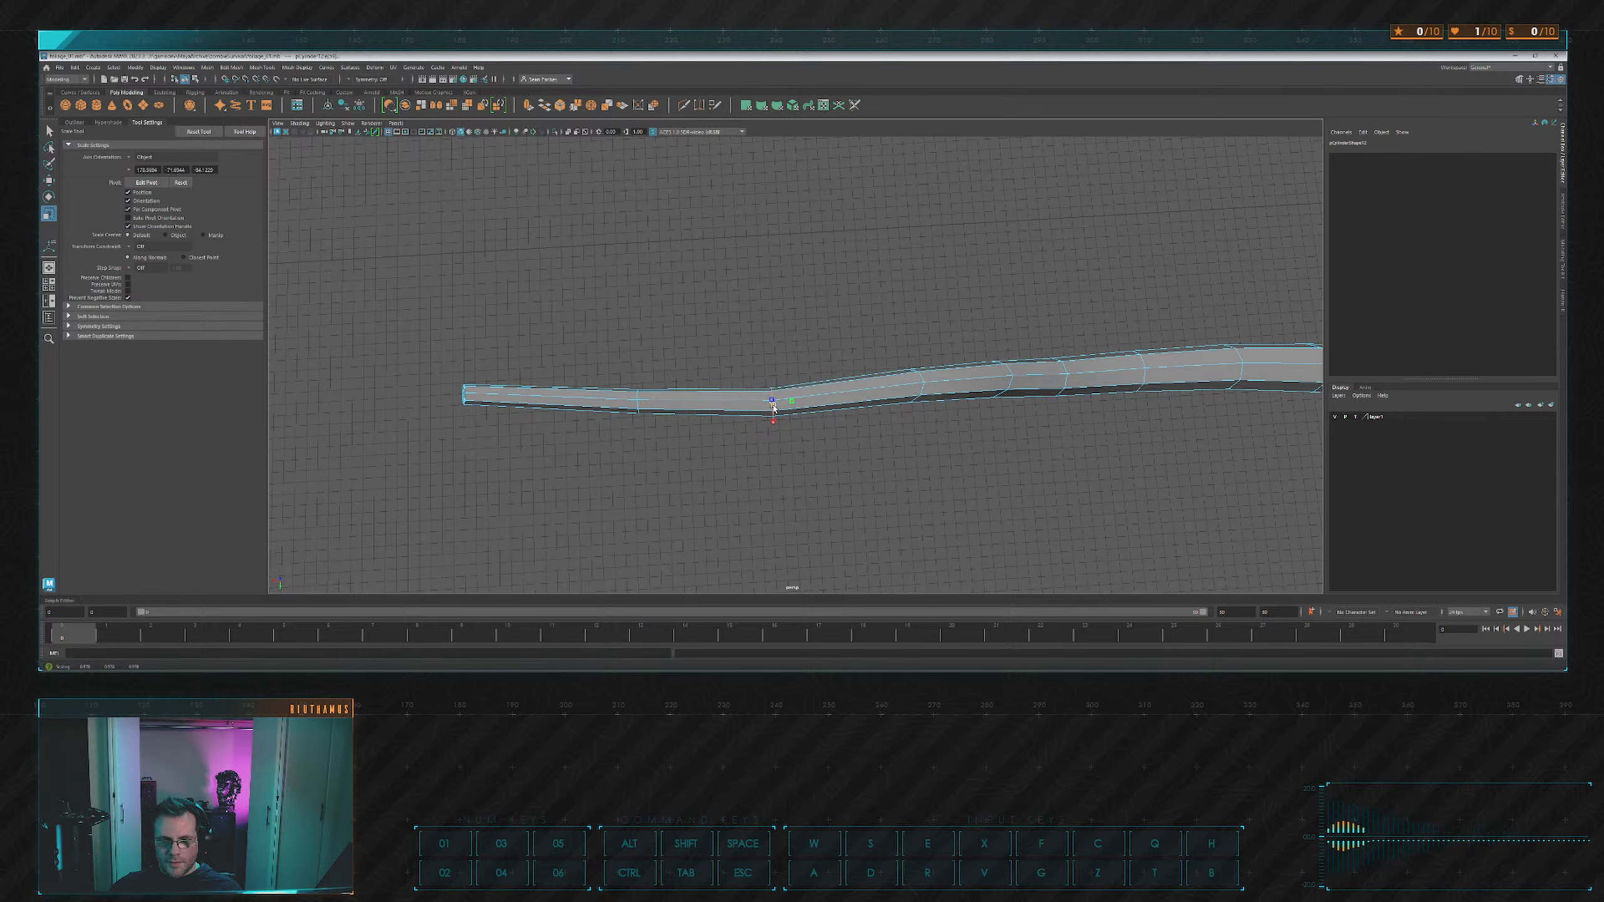
drag(645, 397, 640, 402)
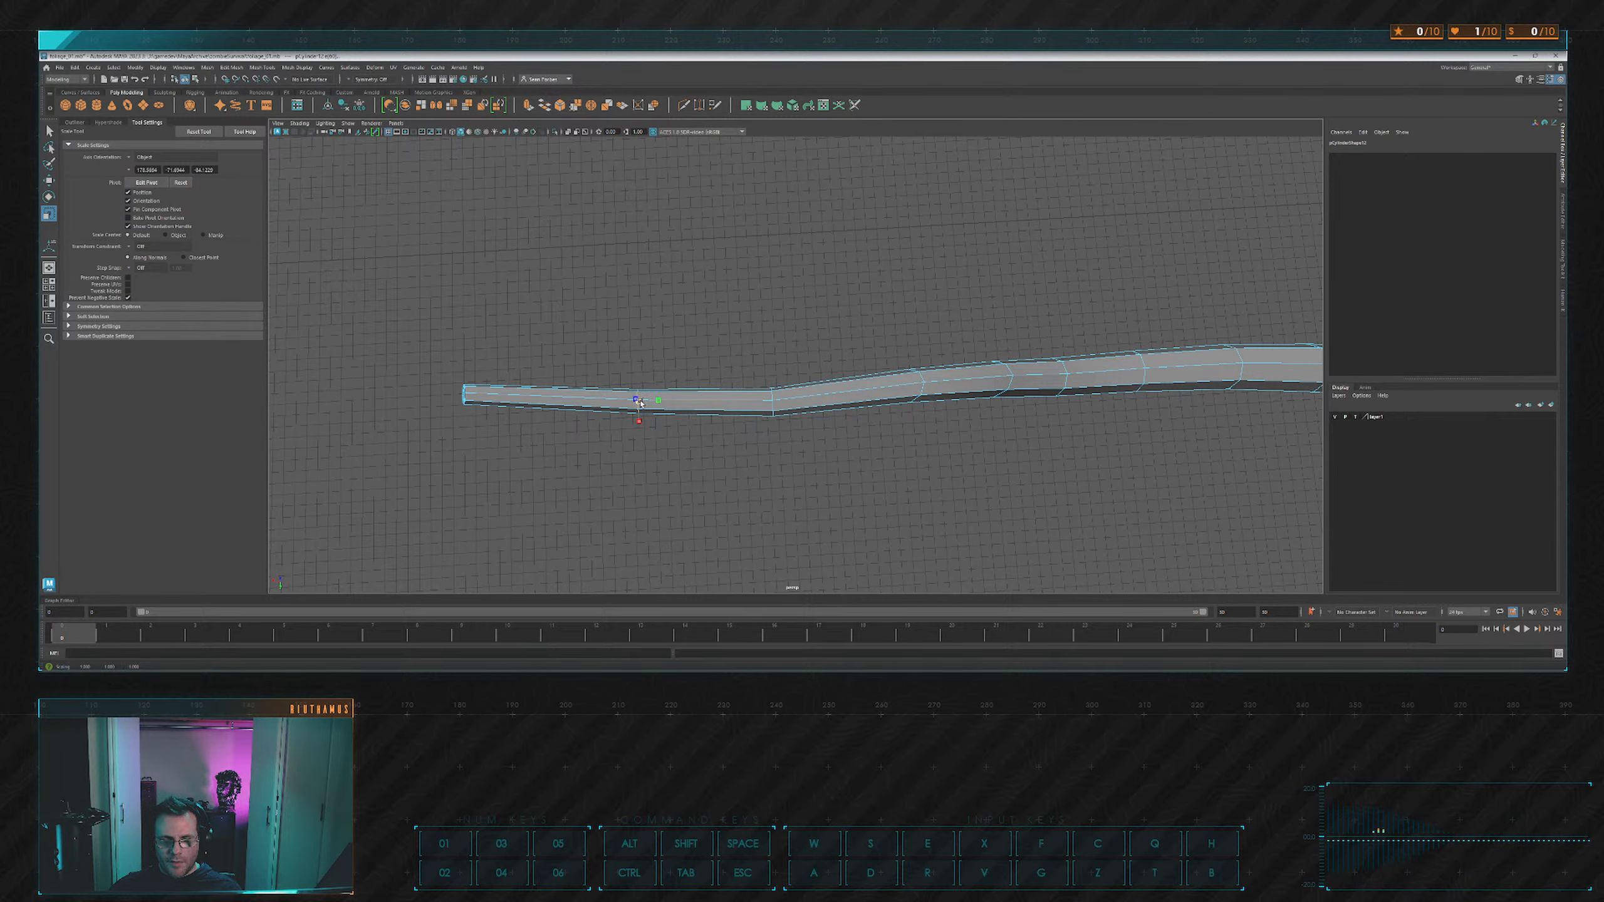
alt+middle_drag(812, 325, 593, 344)
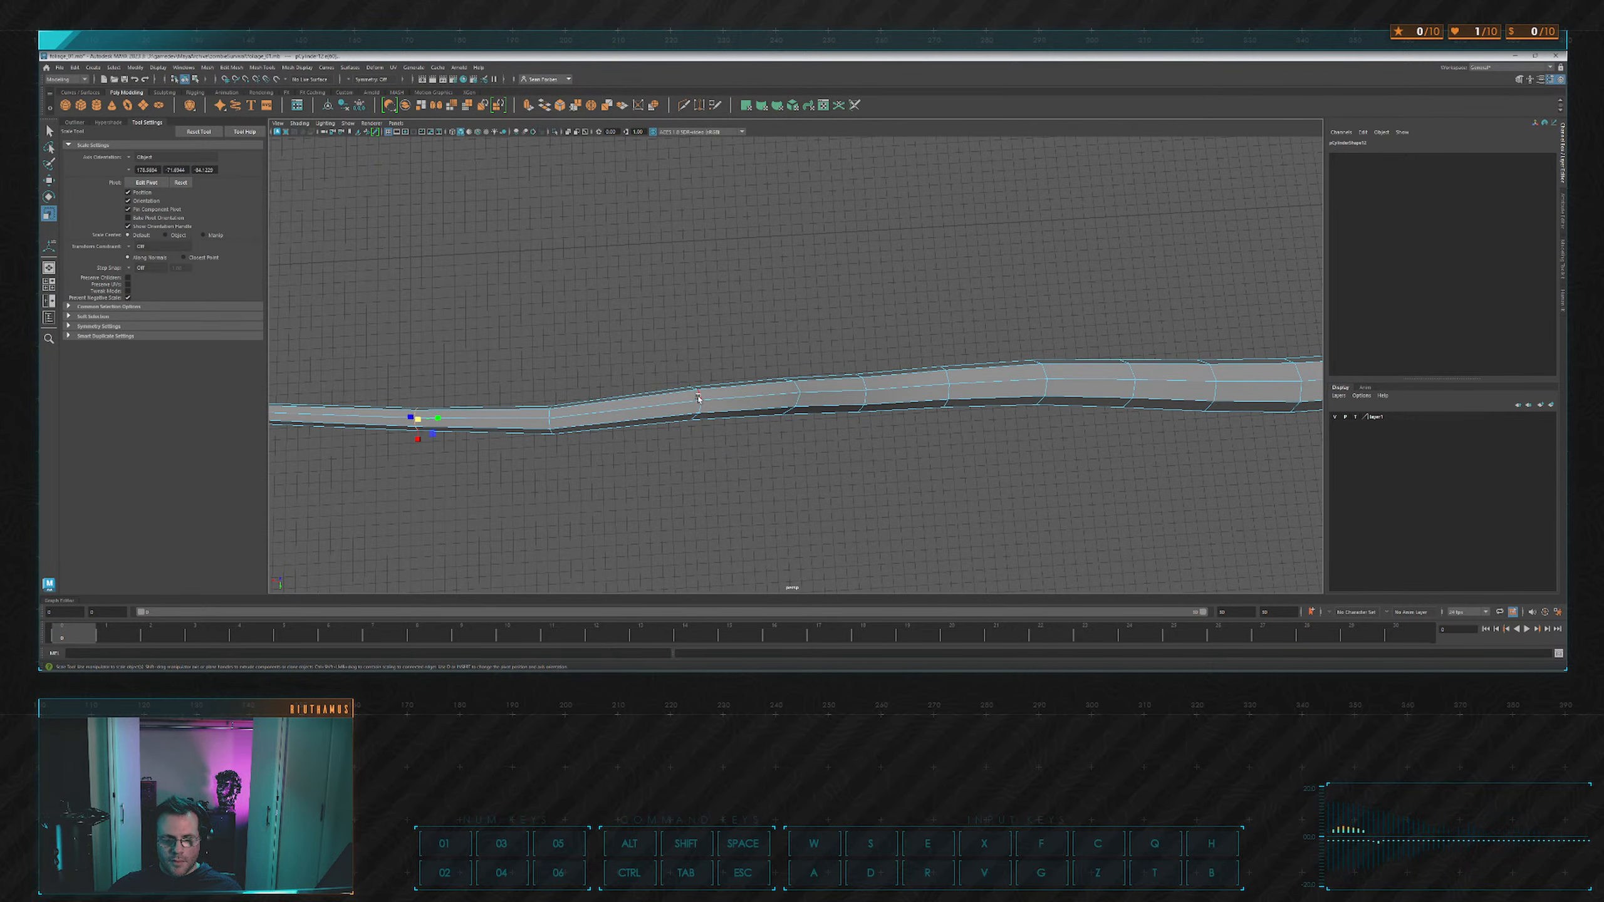
Shift edge loops in the middle and inner half of the third branch sideways with soft selection on.
key(w)
key(b)
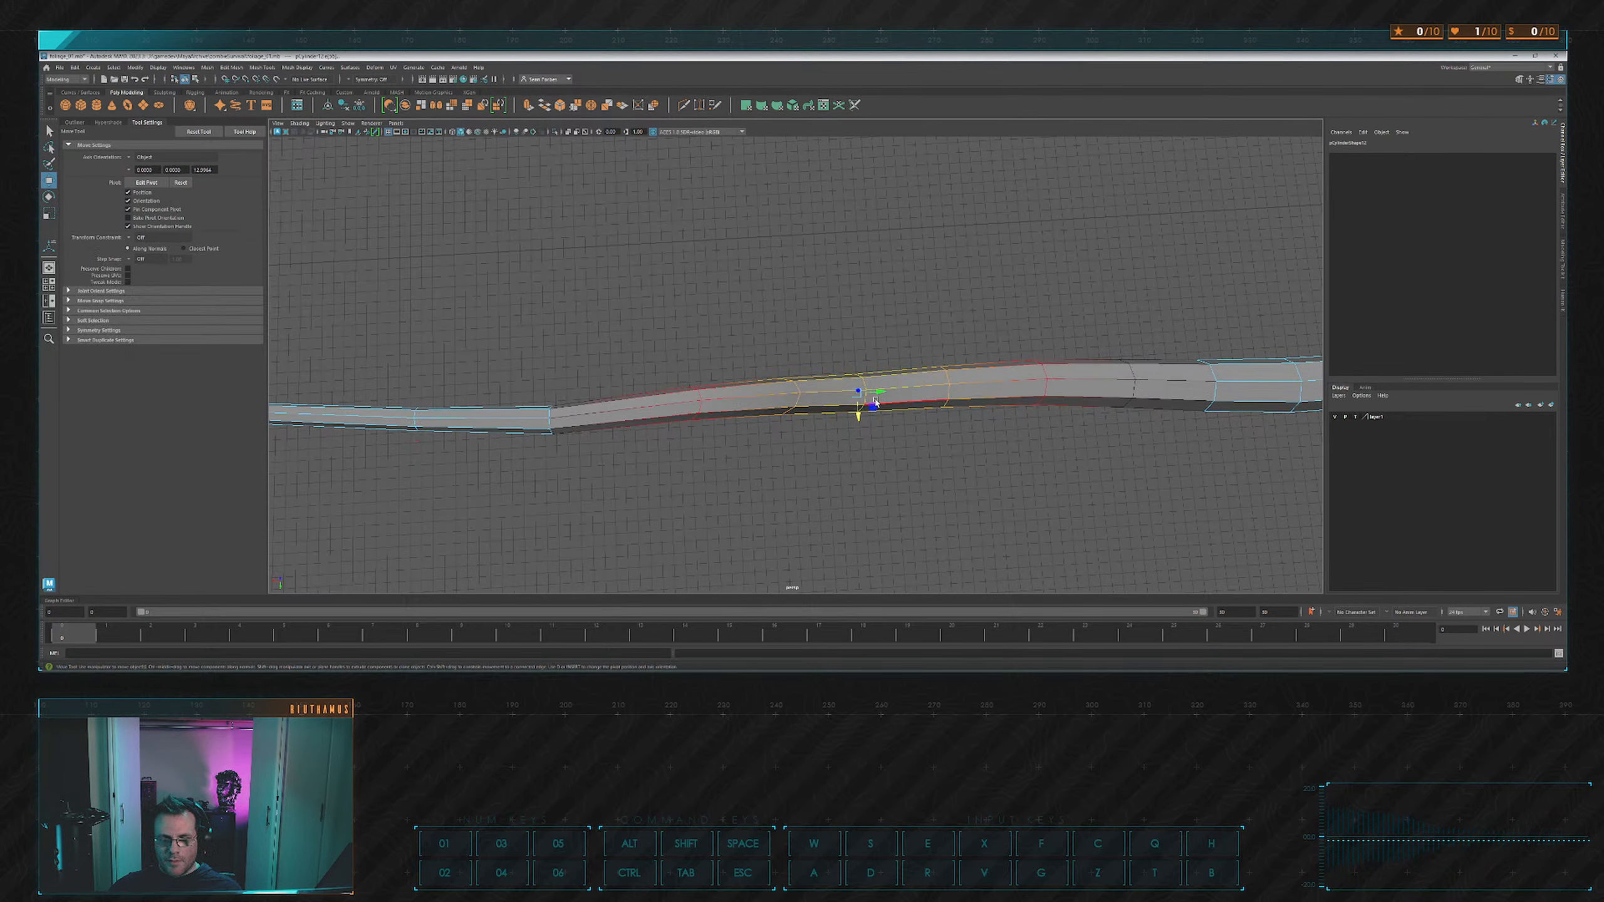
drag(857, 415, 857, 407)
alt+middle_drag(833, 396, 675, 416)
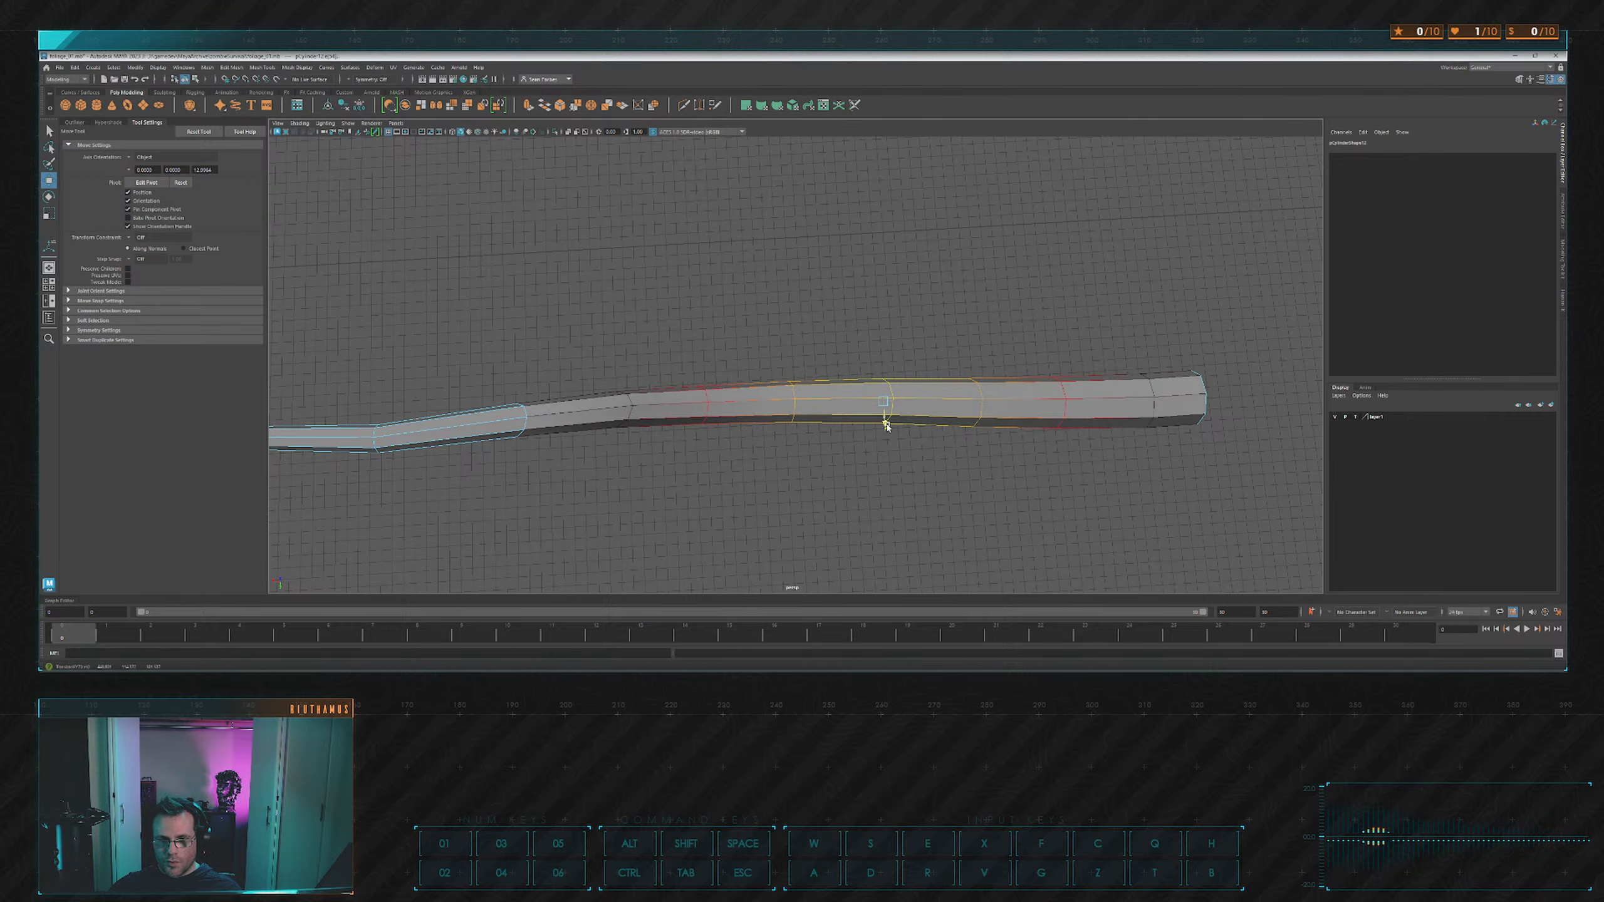
alt+drag(884, 427, 885, 374)
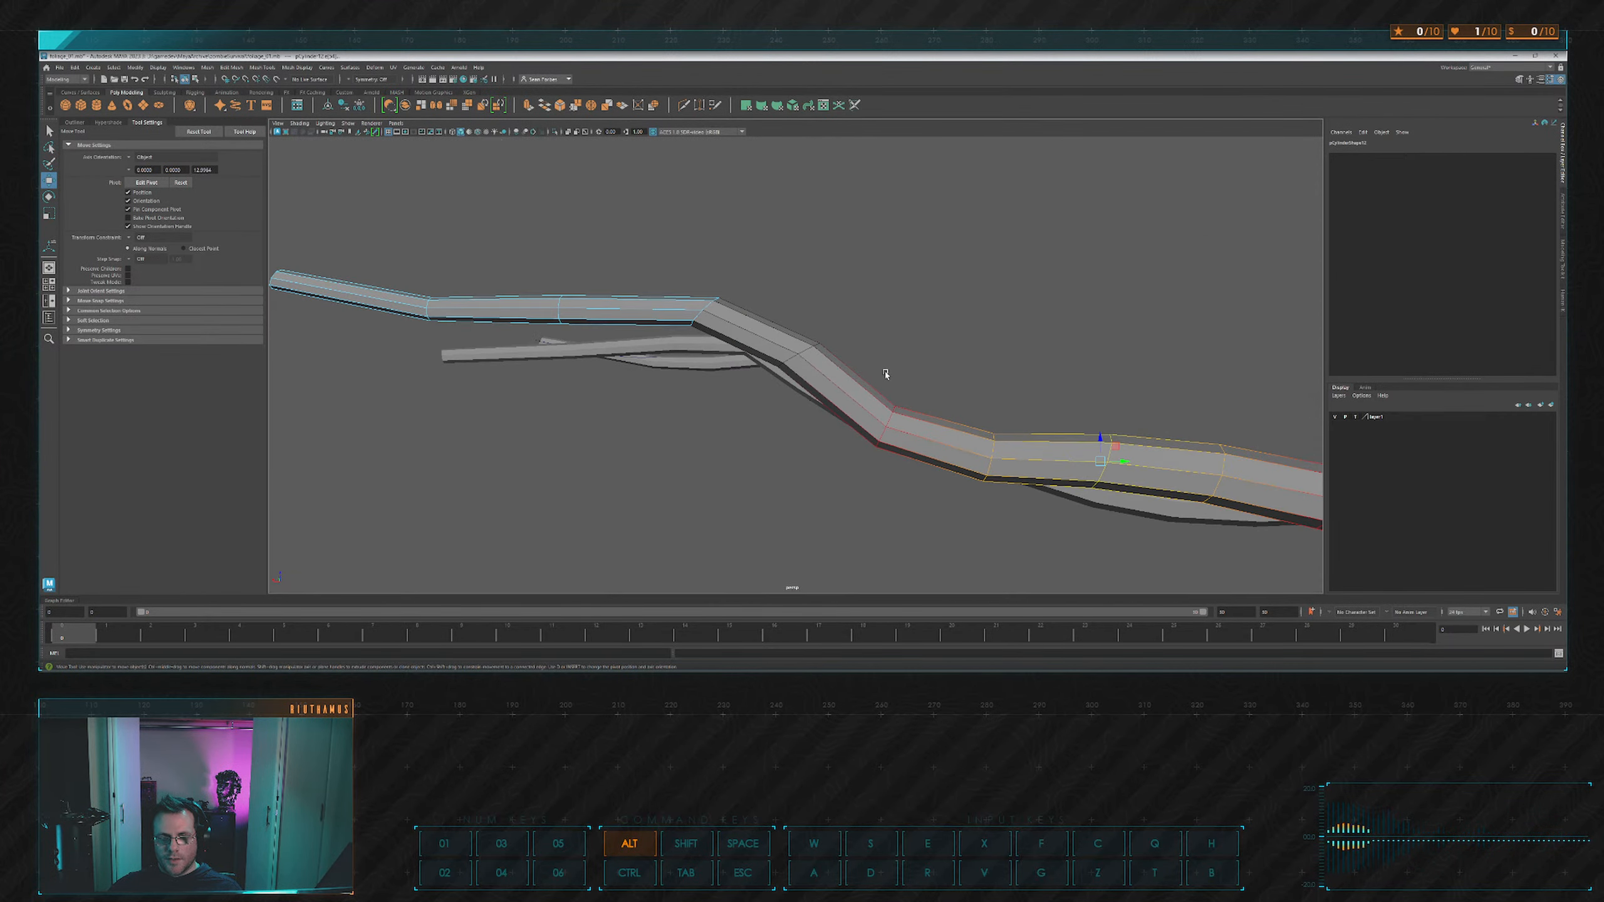
Scale the edge loops on the slope and at the crest of the third branch without soft selection.
click(808, 352)
key(e)
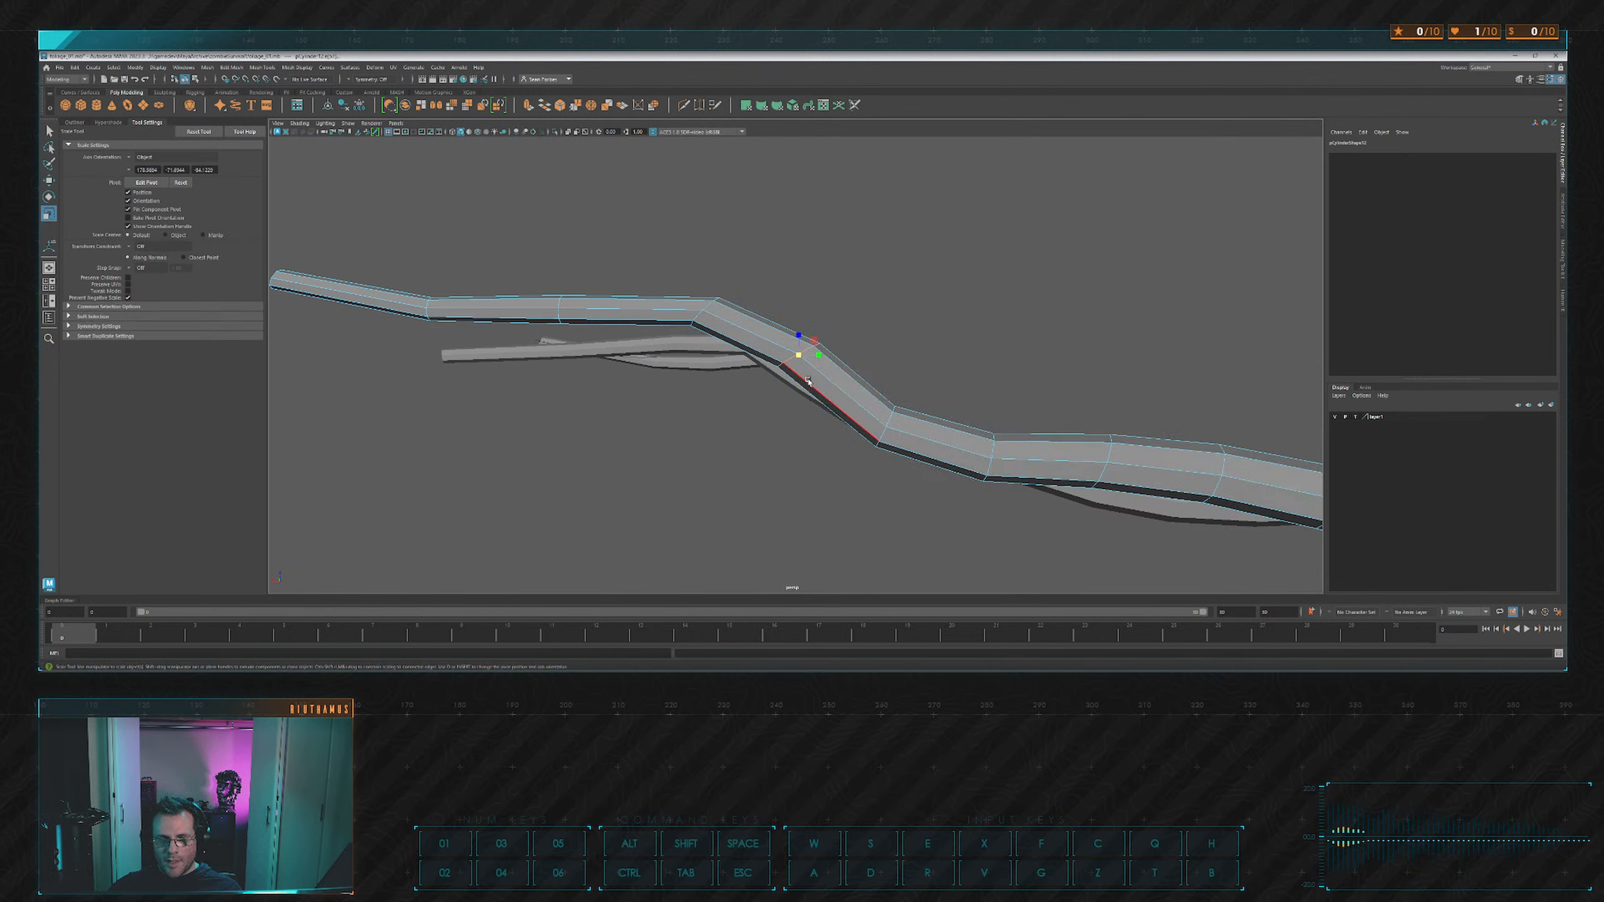
drag(811, 372, 796, 359)
key(r)
click(708, 312)
key(e)
key(r)
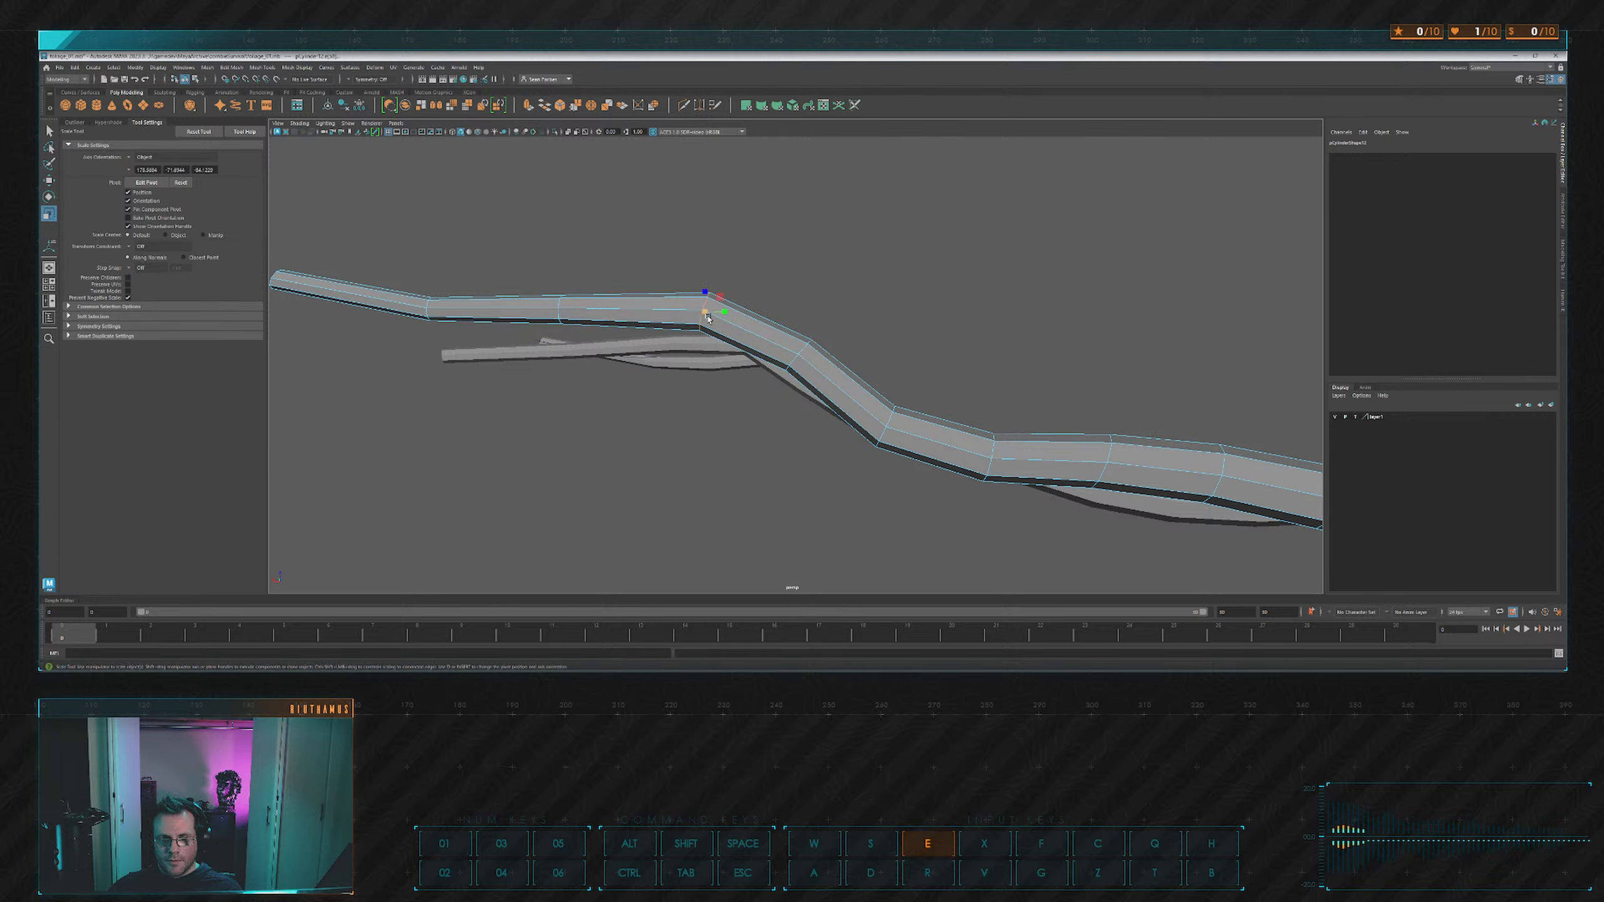
drag(704, 312, 705, 316)
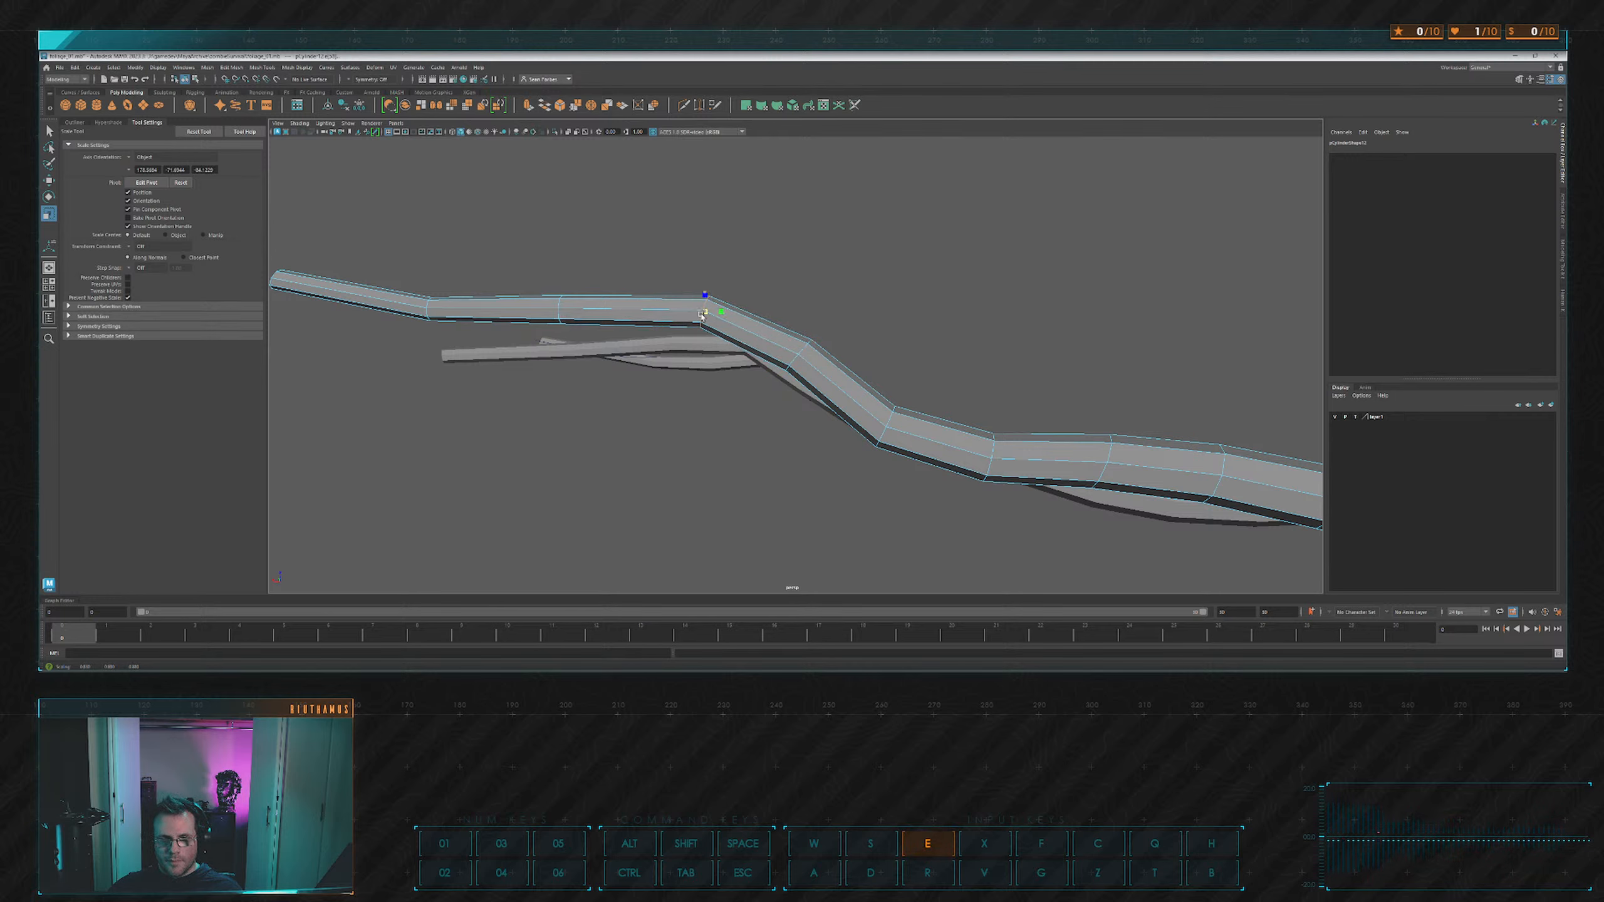
Lower and scale the edge loop between the crest and tip of the third branch, then return to object mode and deselect it.
alt+middle_drag(702, 316, 837, 337)
key(w)
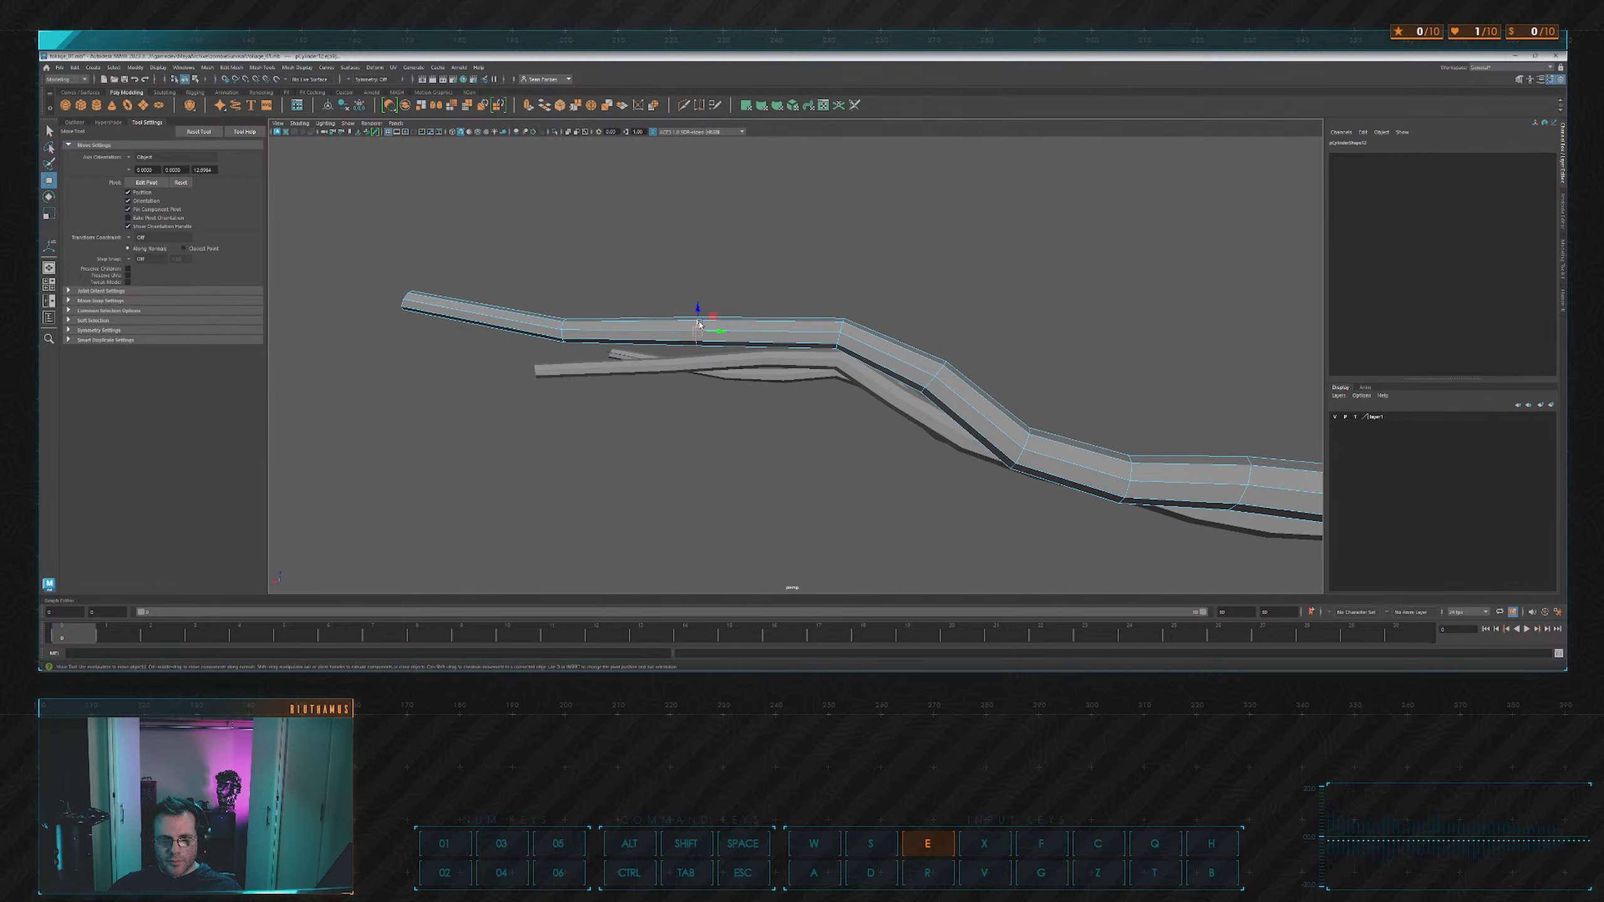
click(698, 319)
key(r)
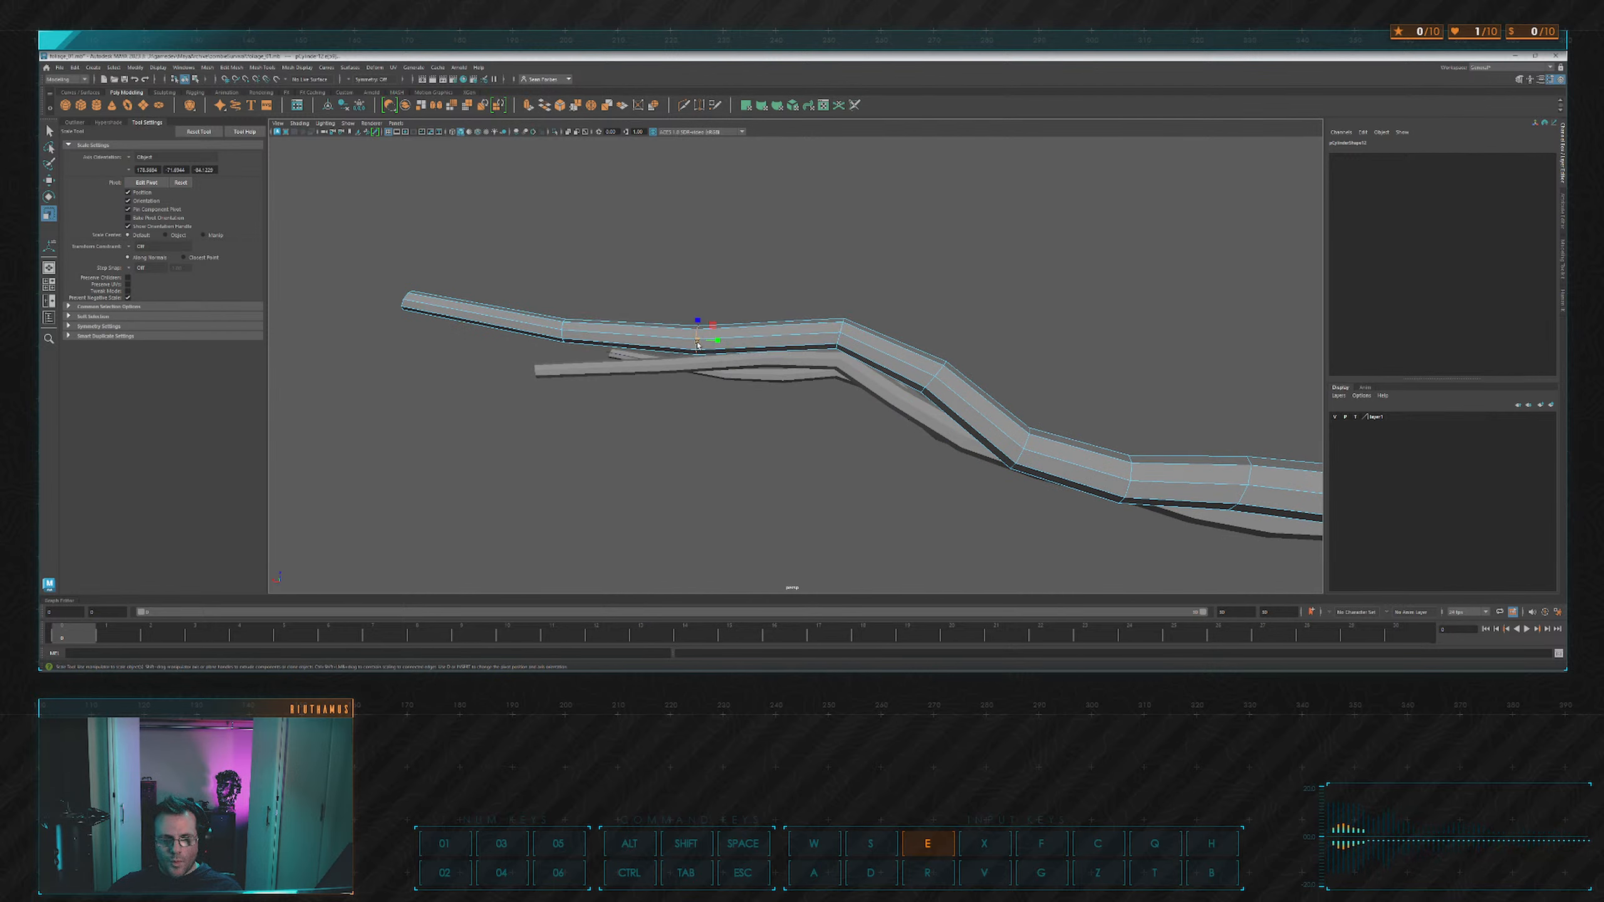
click(698, 344)
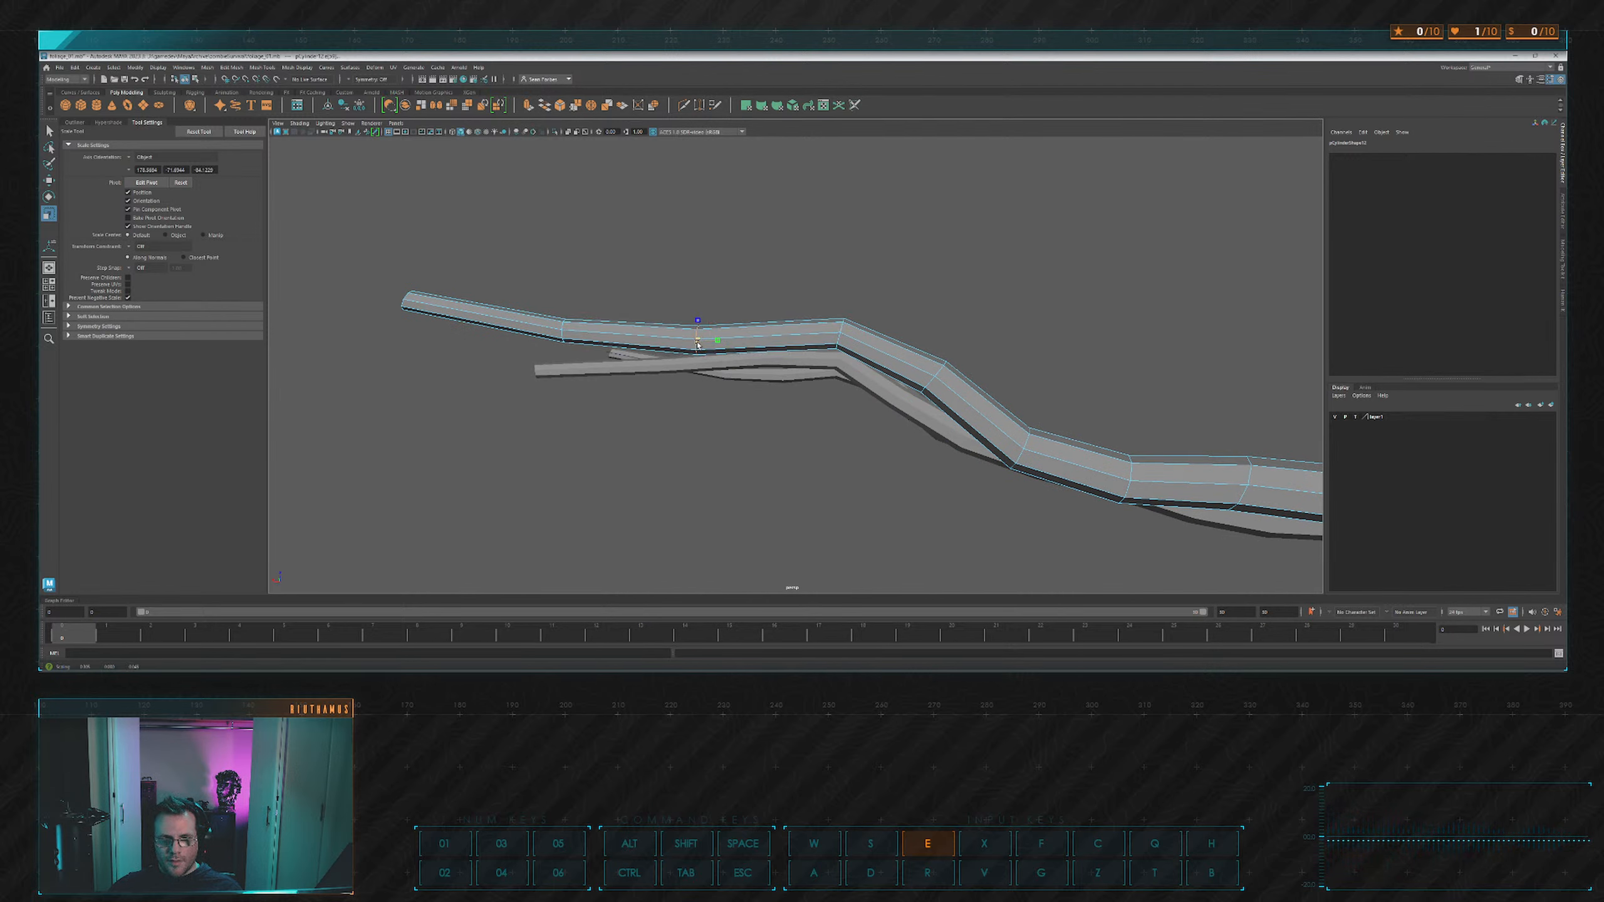
click(950, 304)
right_drag(931, 314, 953, 303)
click(953, 303)
scroll(953, 305, down, 7)
alt+drag(911, 309, 806, 327)
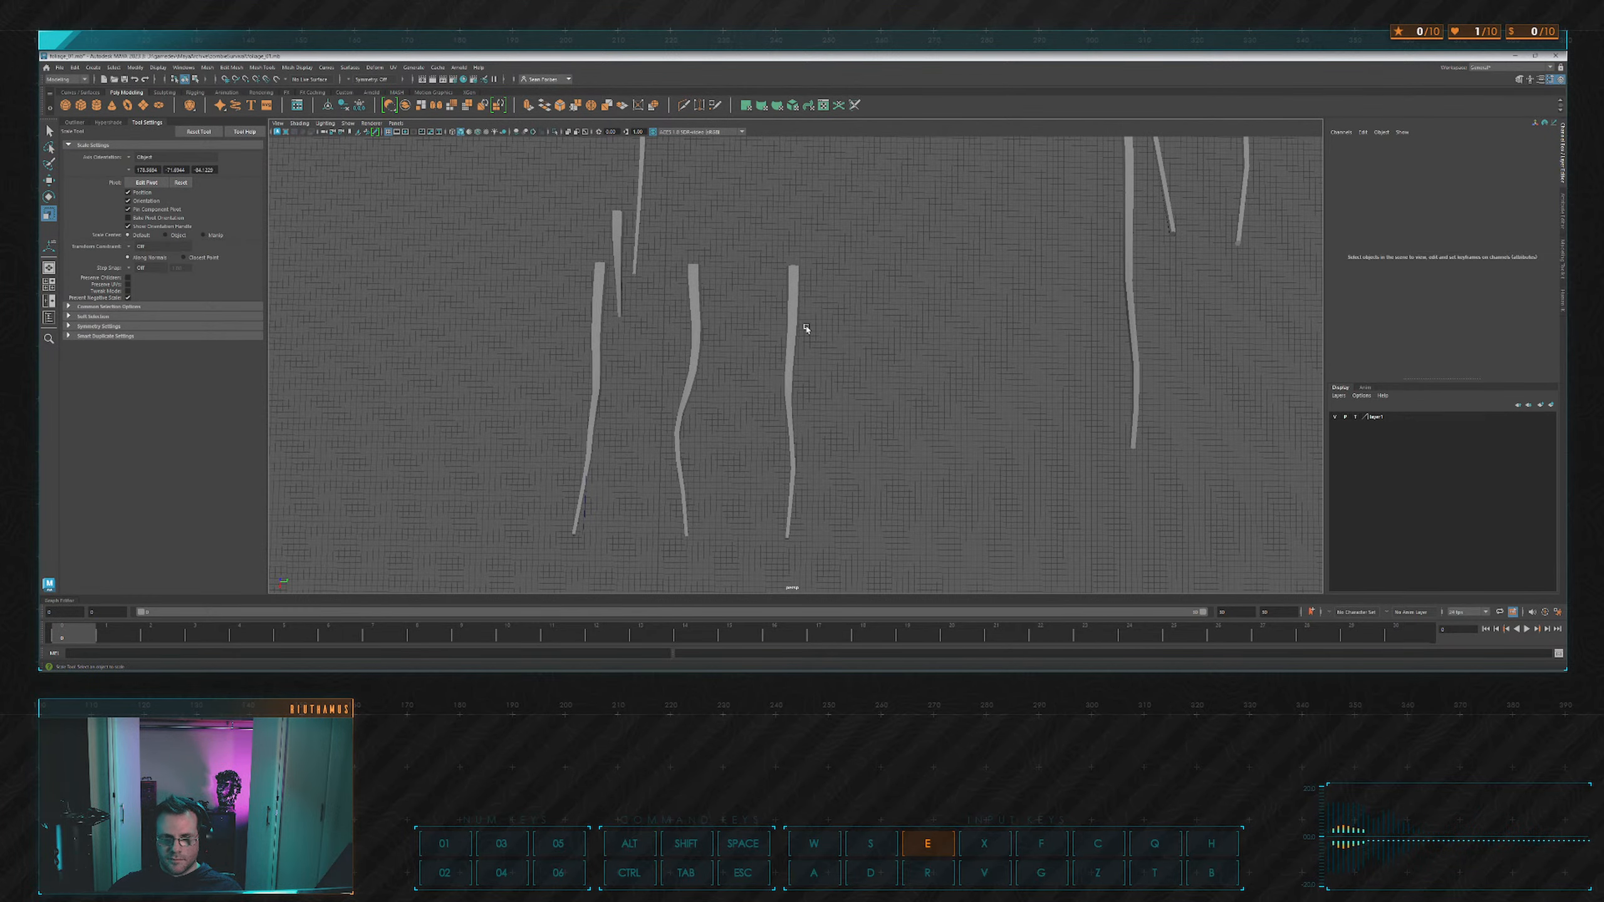
Select the third branch again and shift edge loops in its inner half sideways without soft selection.
click(802, 303)
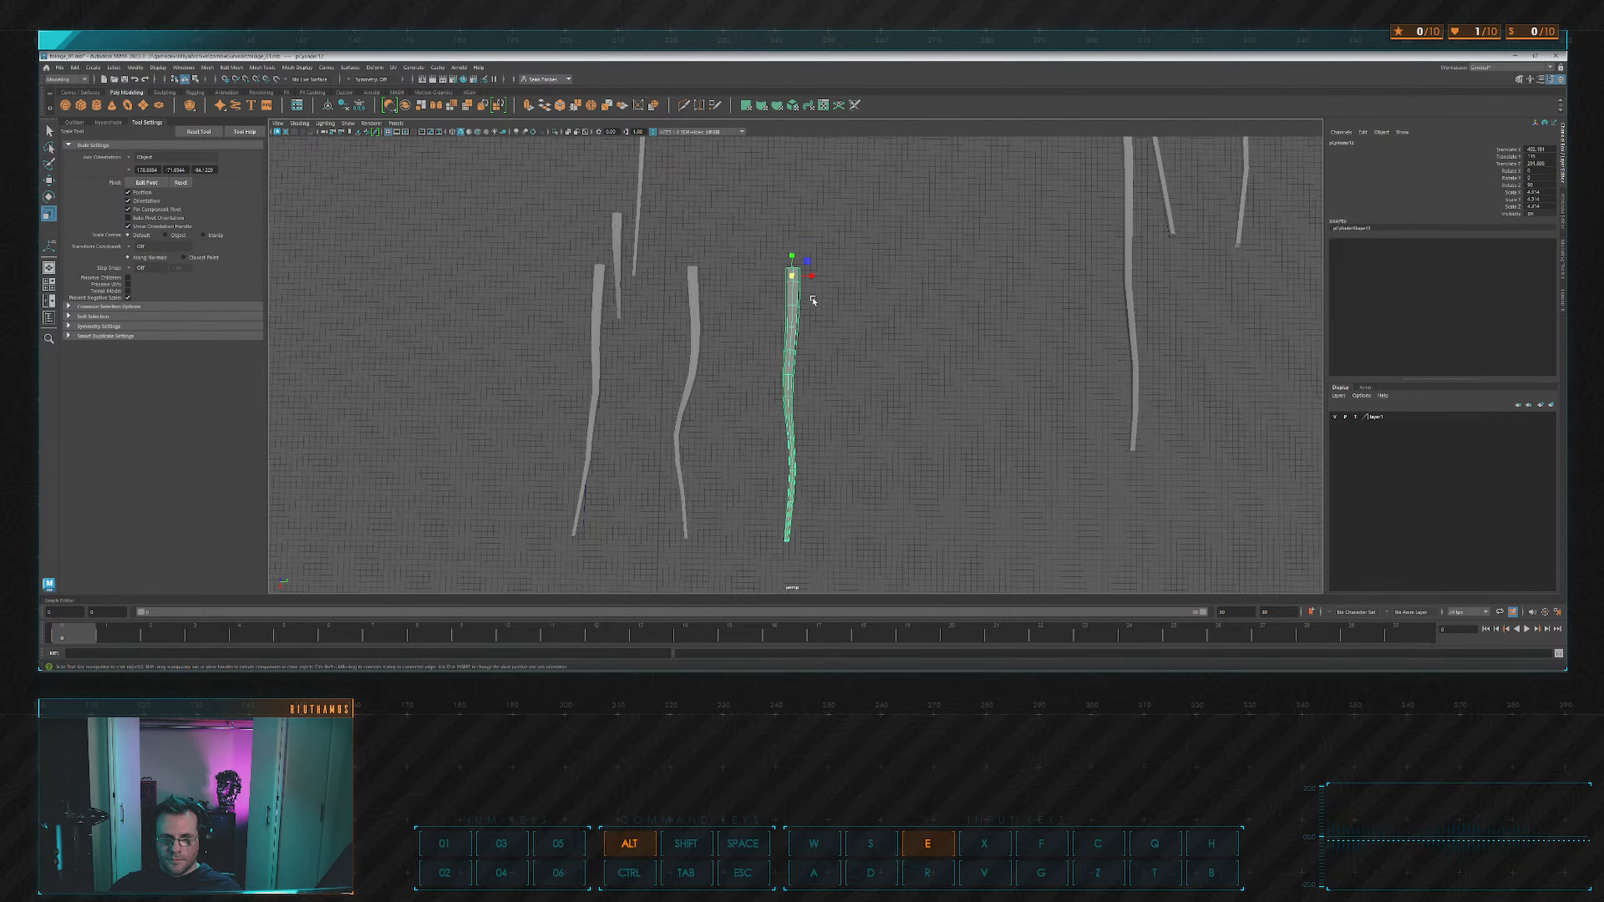
key(f)
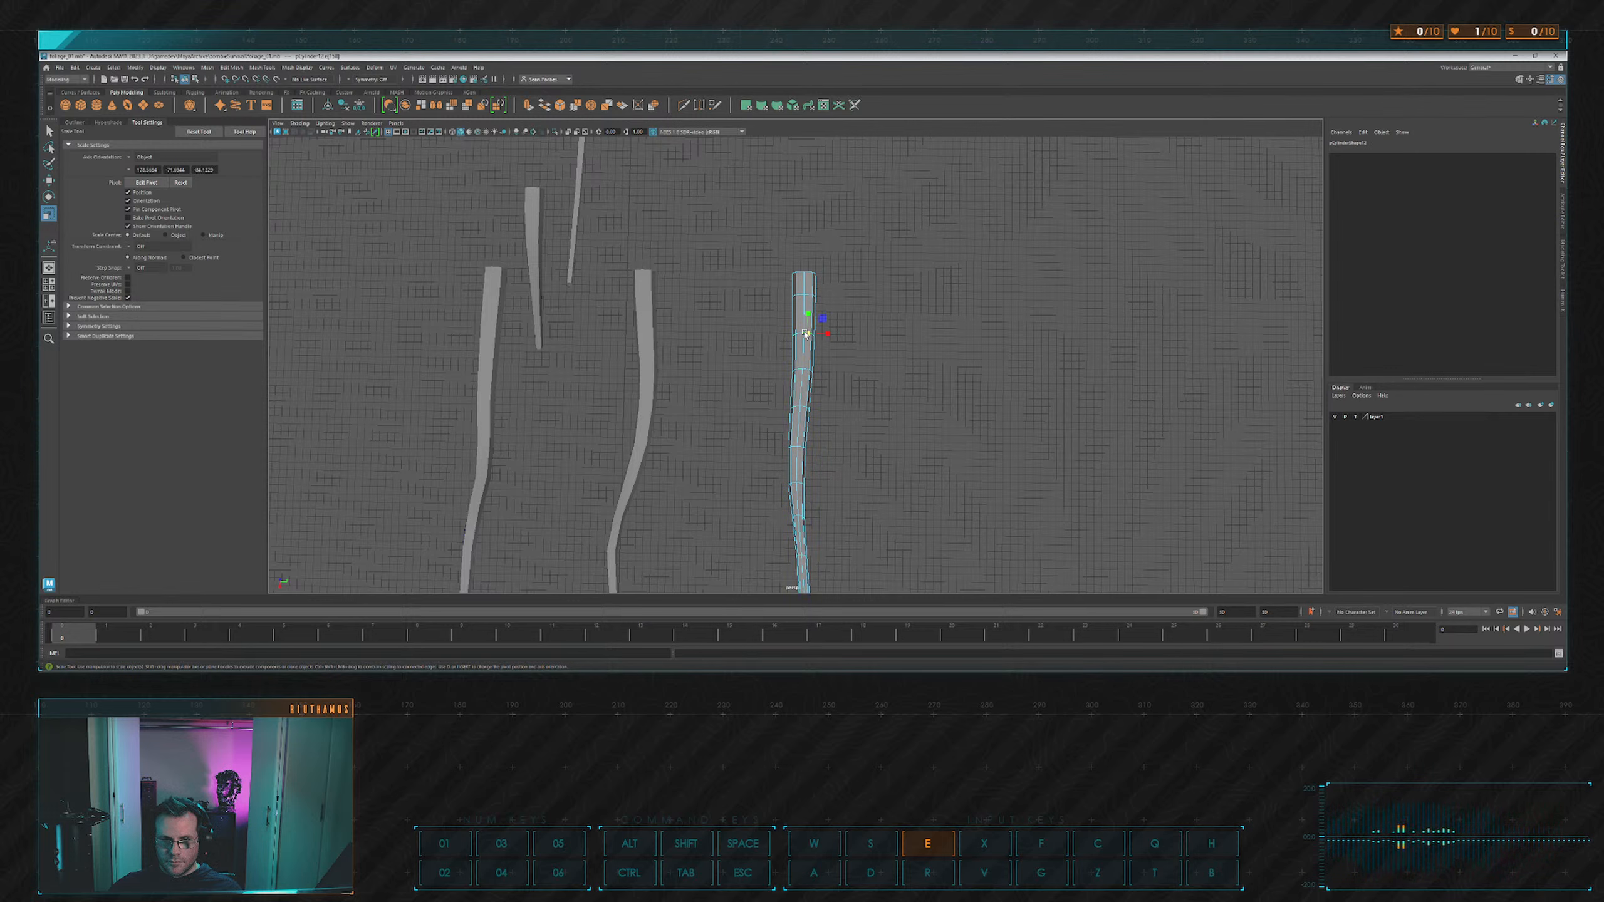
key(w)
drag(819, 333, 819, 379)
double_click(807, 372)
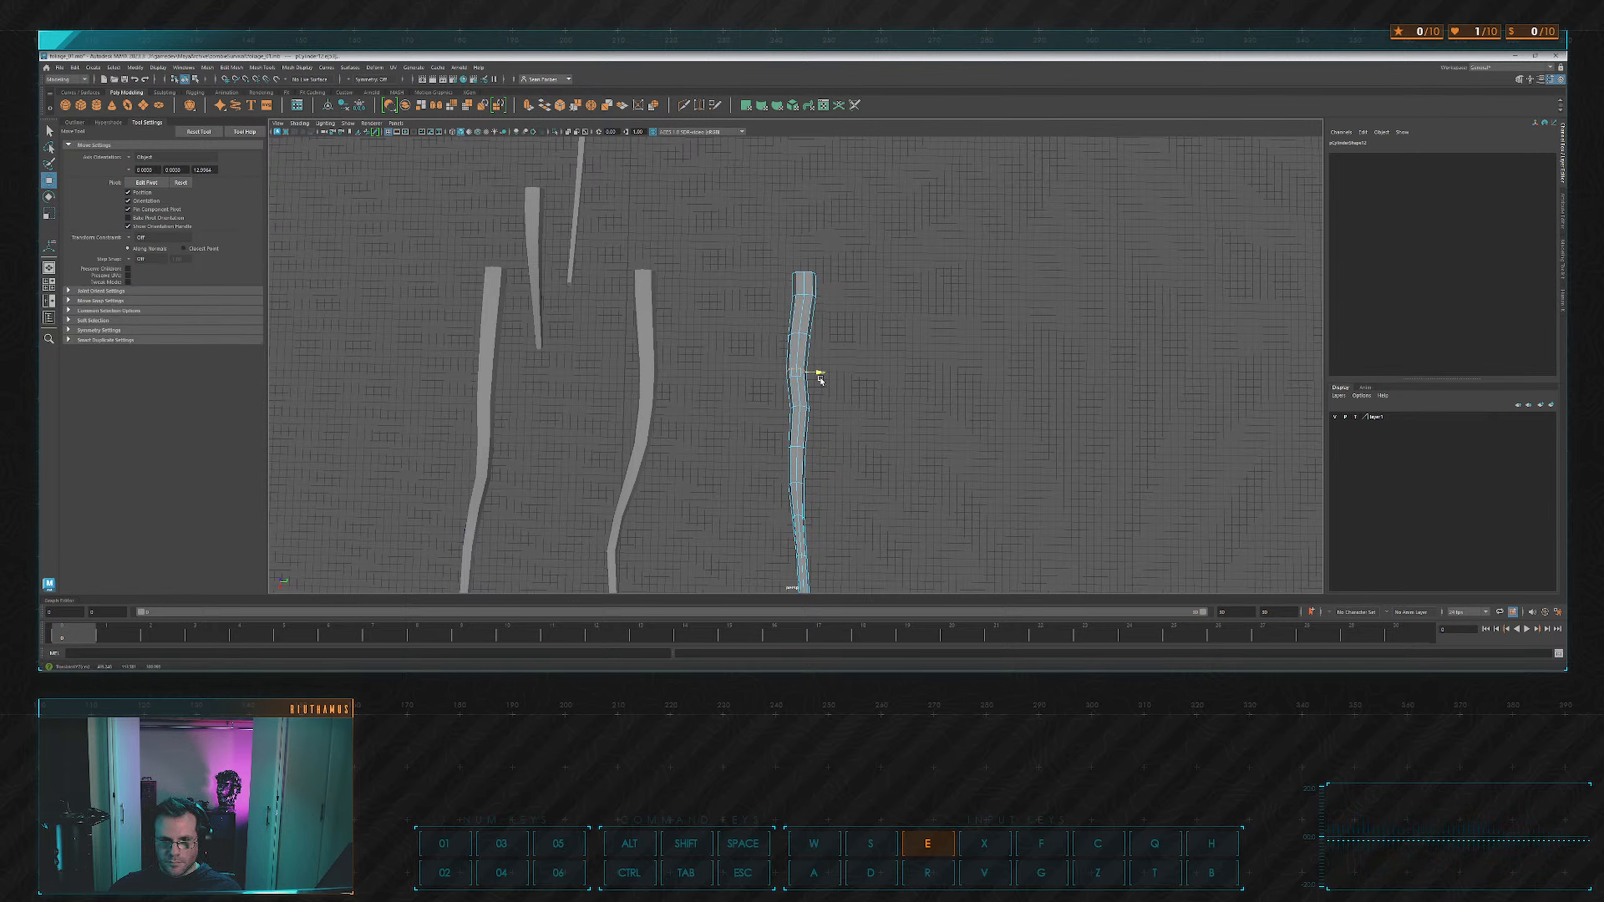
Shift the three following edge loops toward the middle of the third branch sideways, then deselect the branch.
double_click(803, 408)
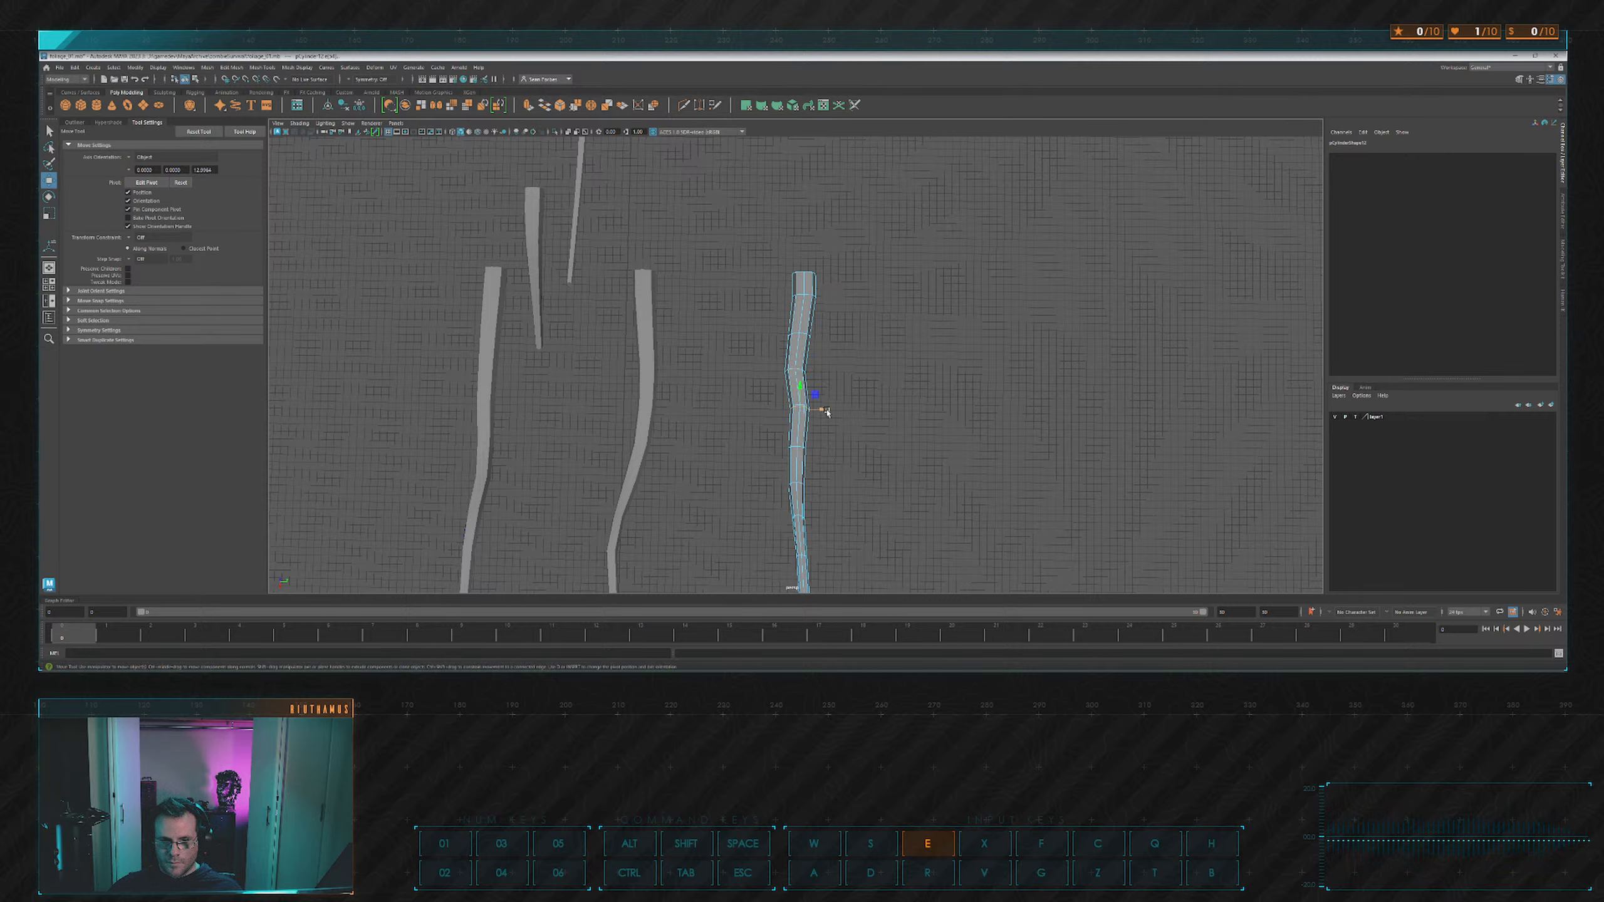
double_click(804, 449)
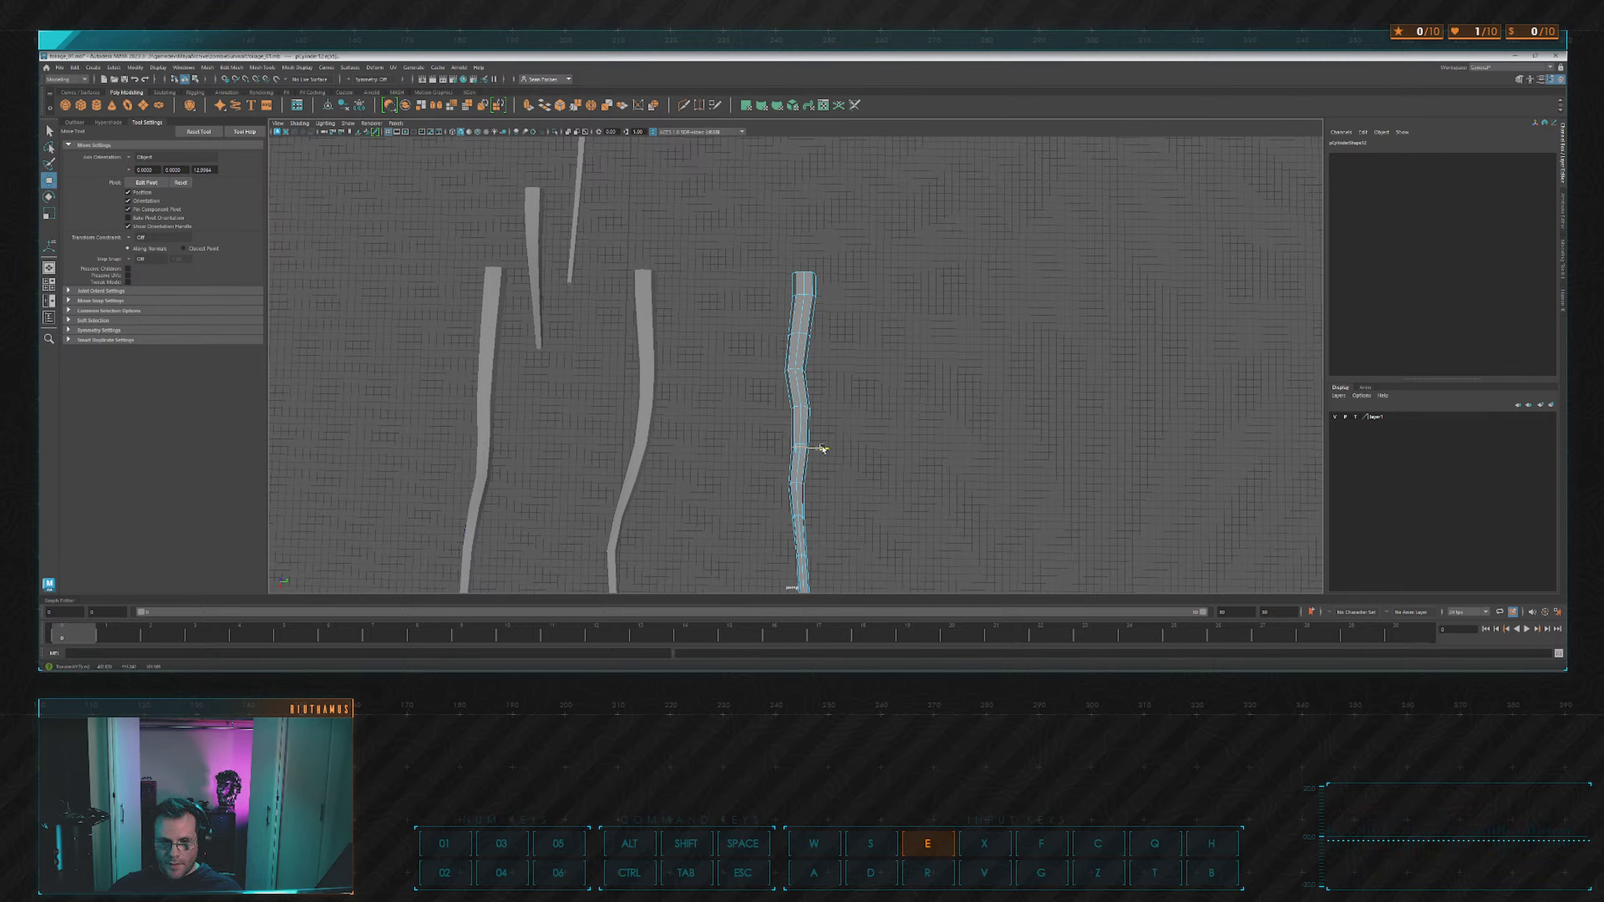
double_click(800, 483)
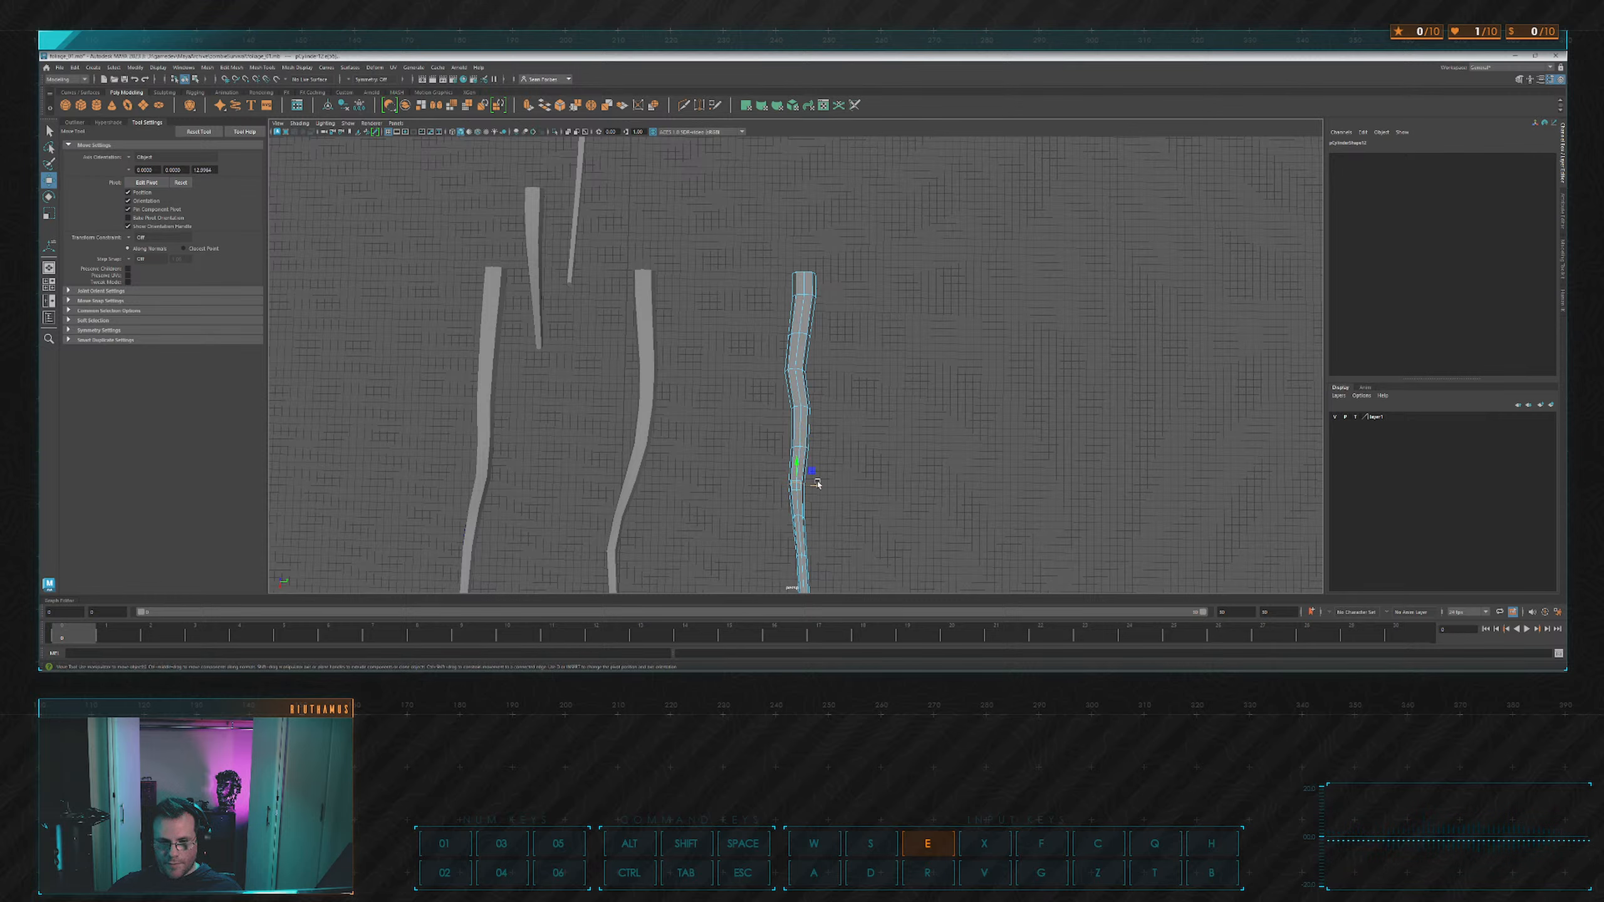
alt+middle_drag(882, 442, 893, 392)
alt+drag(894, 392, 798, 353)
click(806, 317)
scroll(846, 286, down, 8)
alt+drag(853, 284, 864, 334)
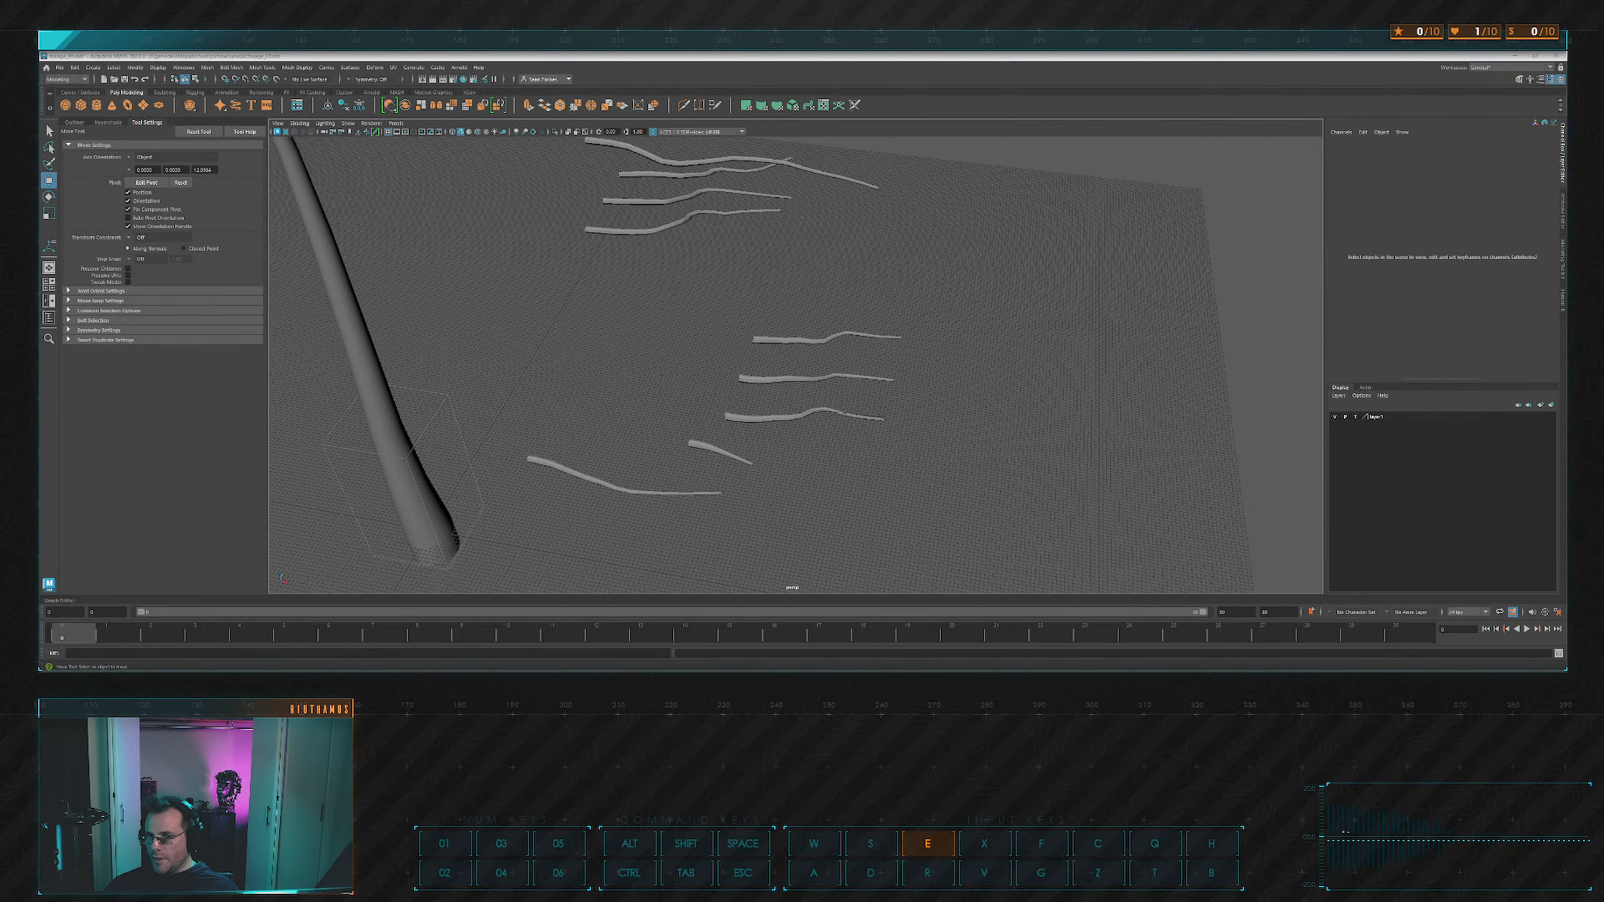
Show the Outliner and check which entry belongs to the middle one of the three reshaped branches.
alt+drag(830, 278, 852, 294)
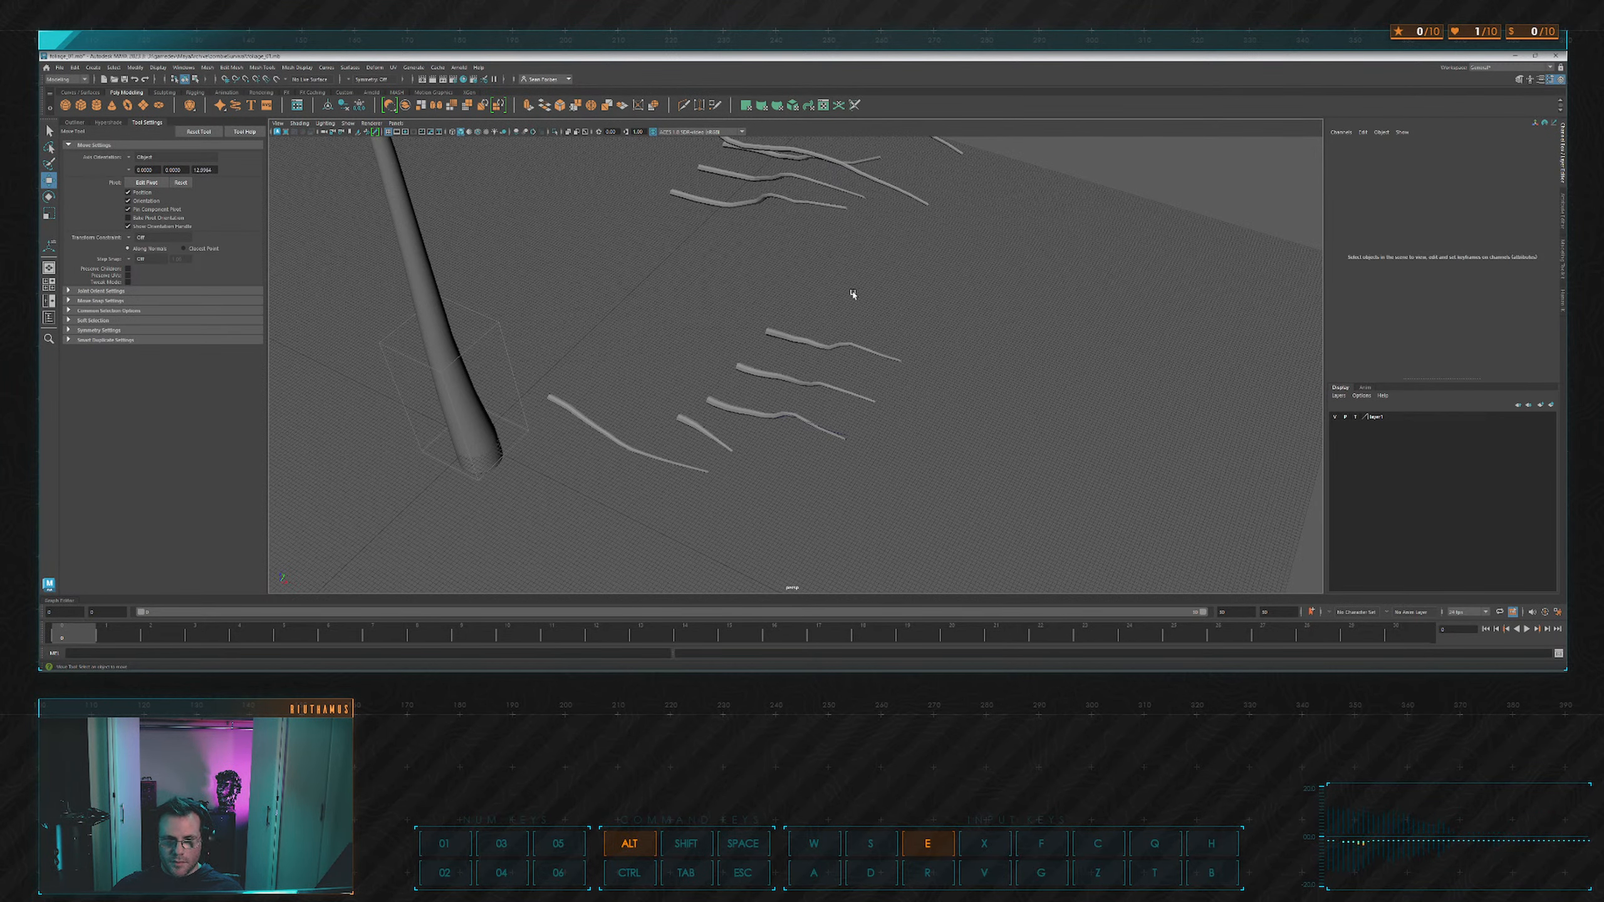
key(e)
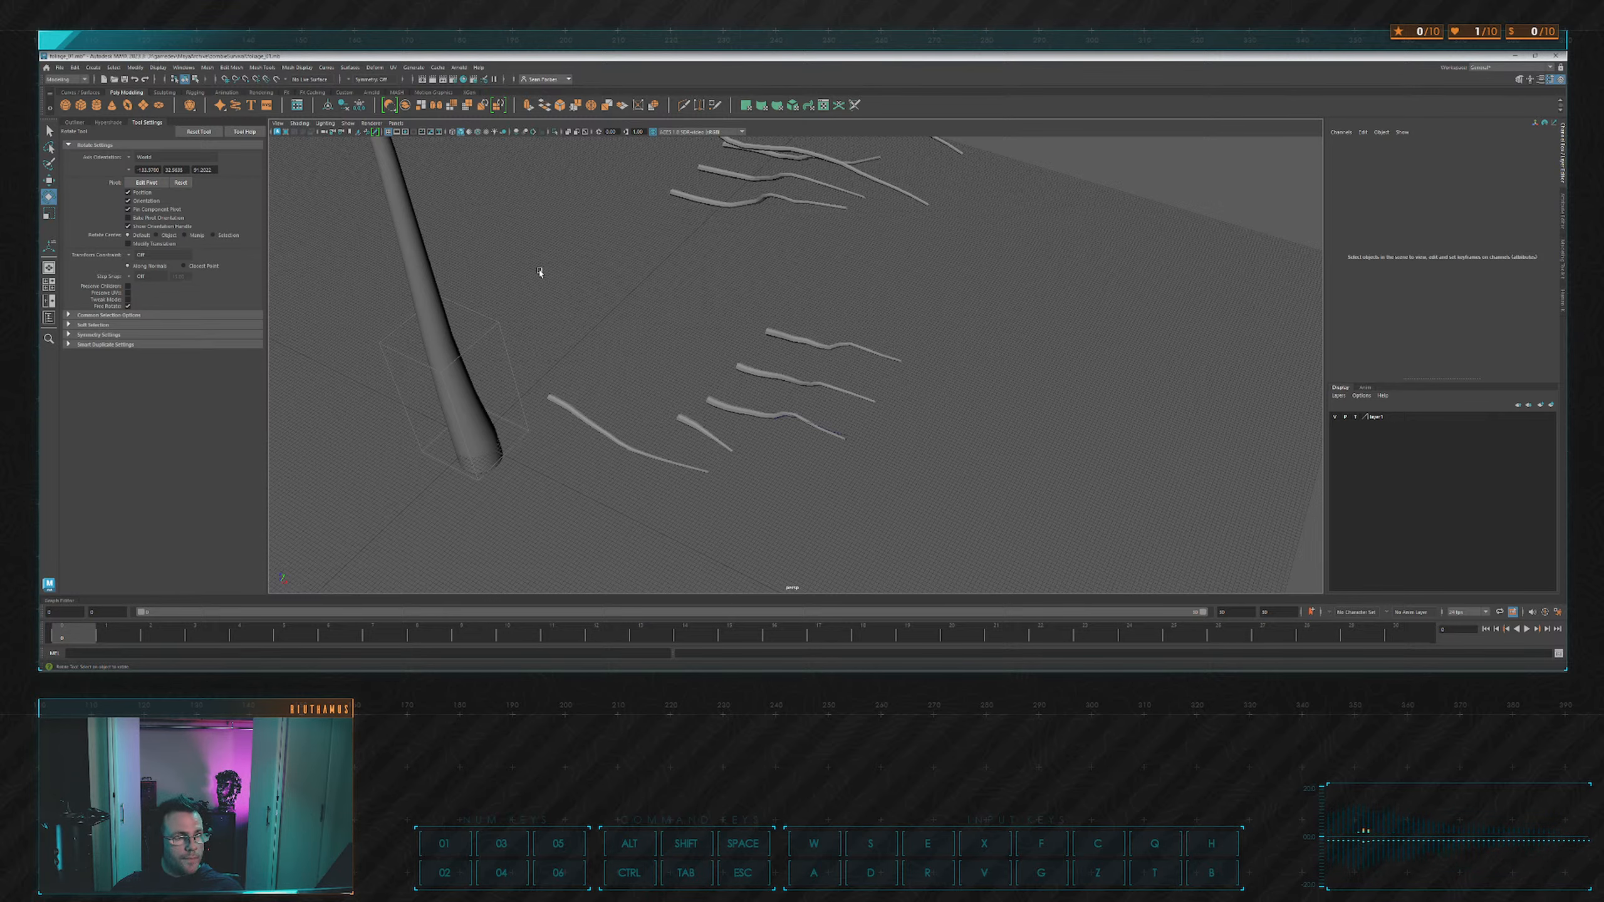
click(75, 123)
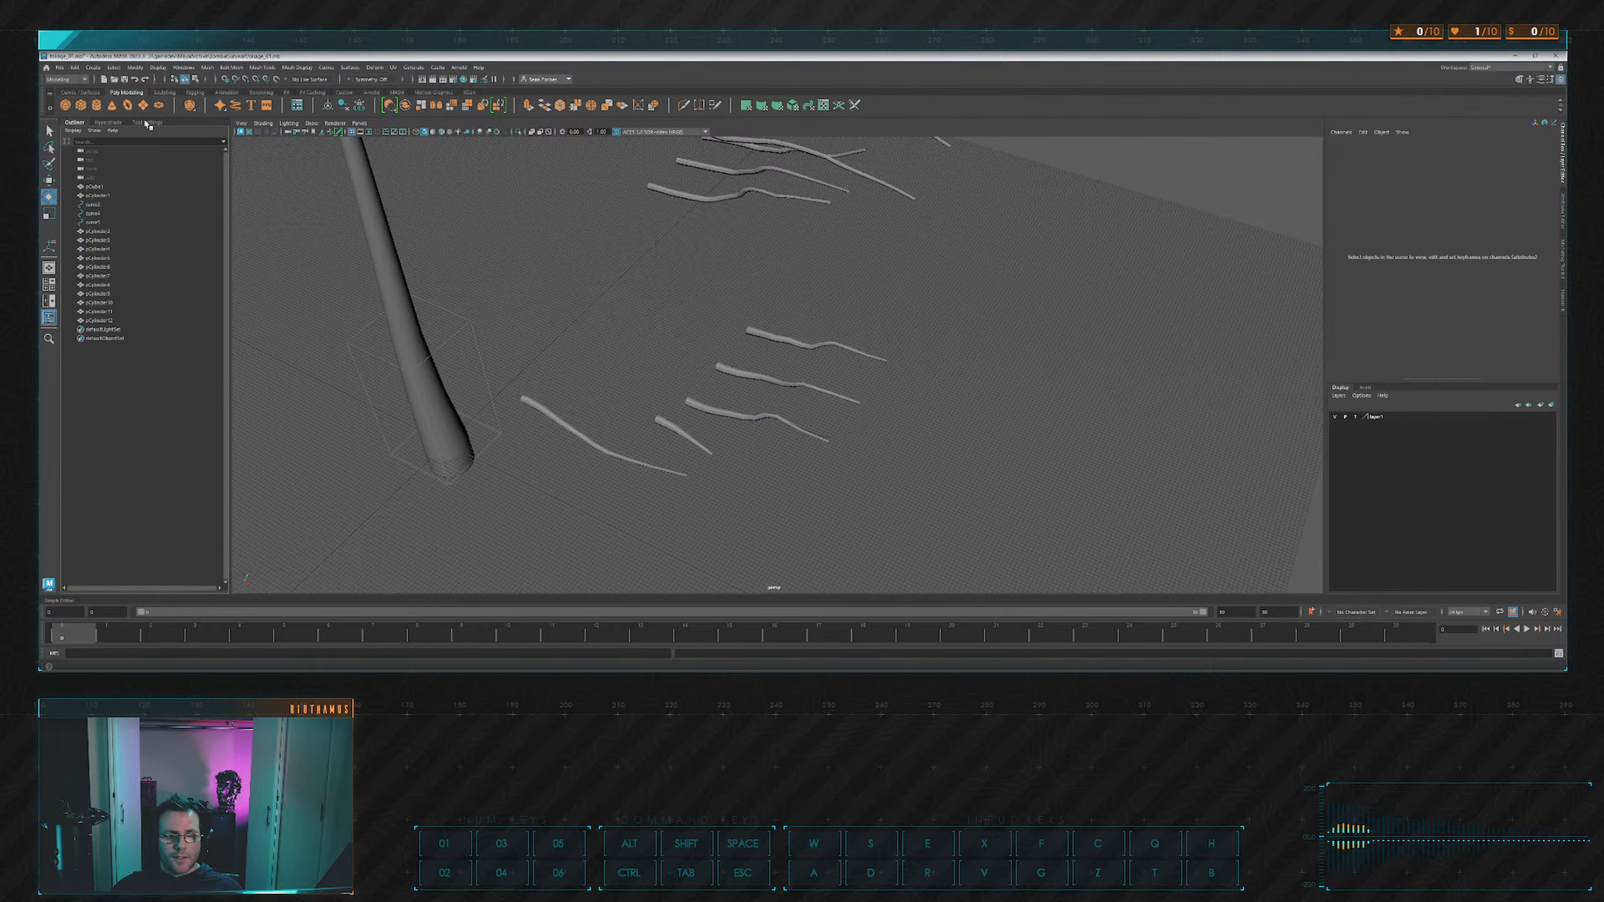
click(721, 368)
click(612, 266)
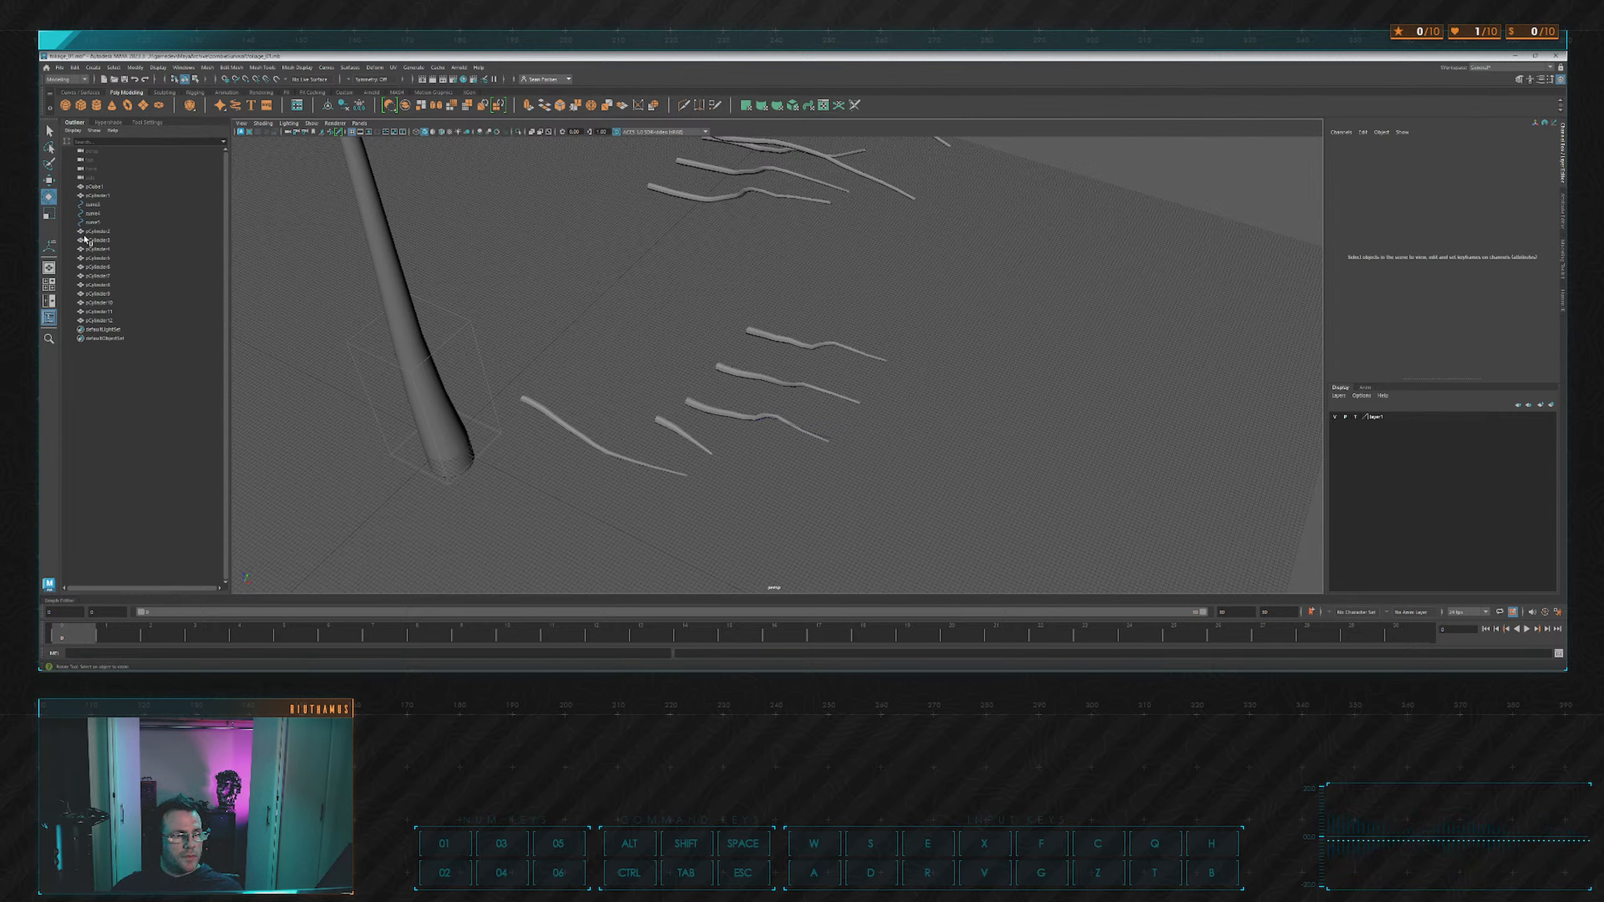
click(726, 372)
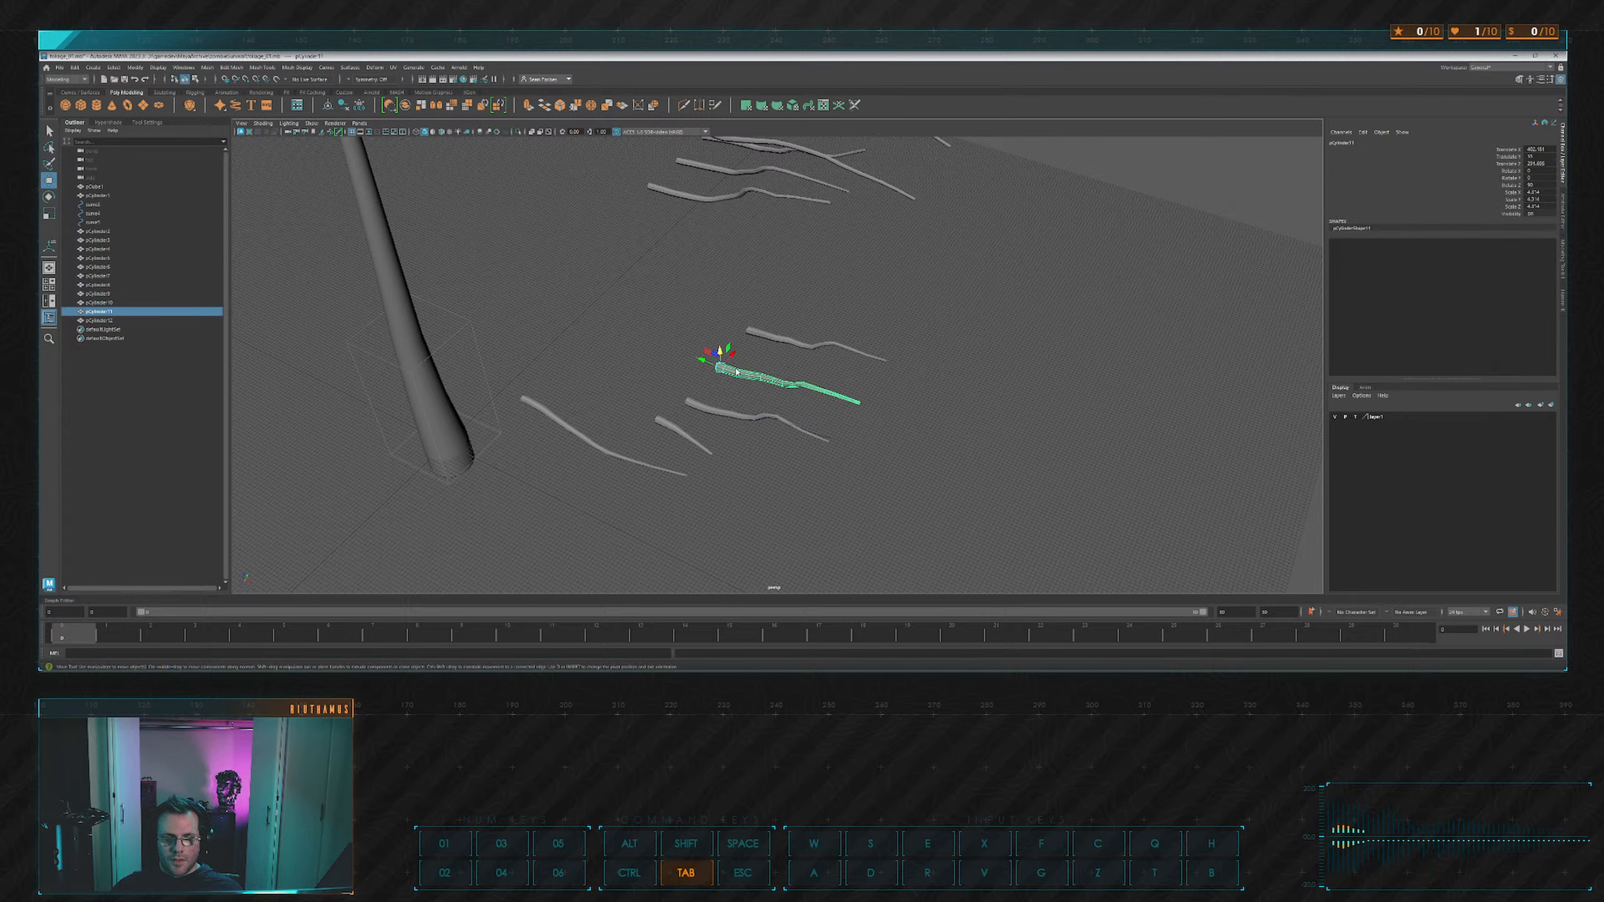
alt+drag(908, 309, 833, 305)
click(833, 266)
alt+middle_drag(834, 305, 817, 308)
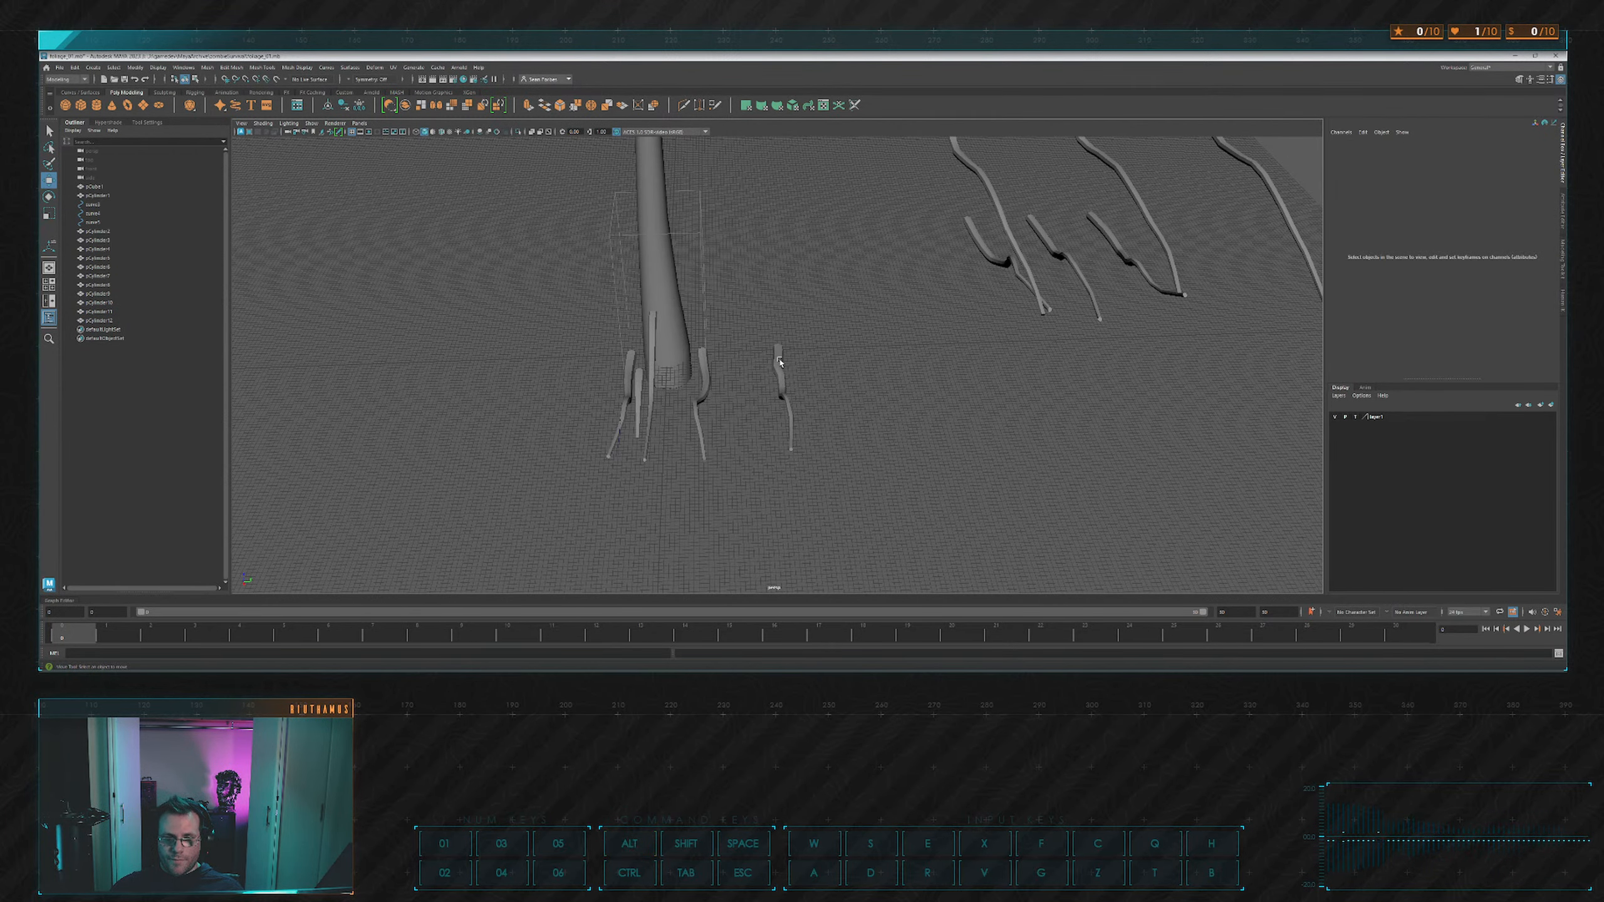
Move the three reshaped branches one by one sideways away from the trunk, placing them beside the other branch sets.
click(782, 365)
drag(800, 348, 1064, 344)
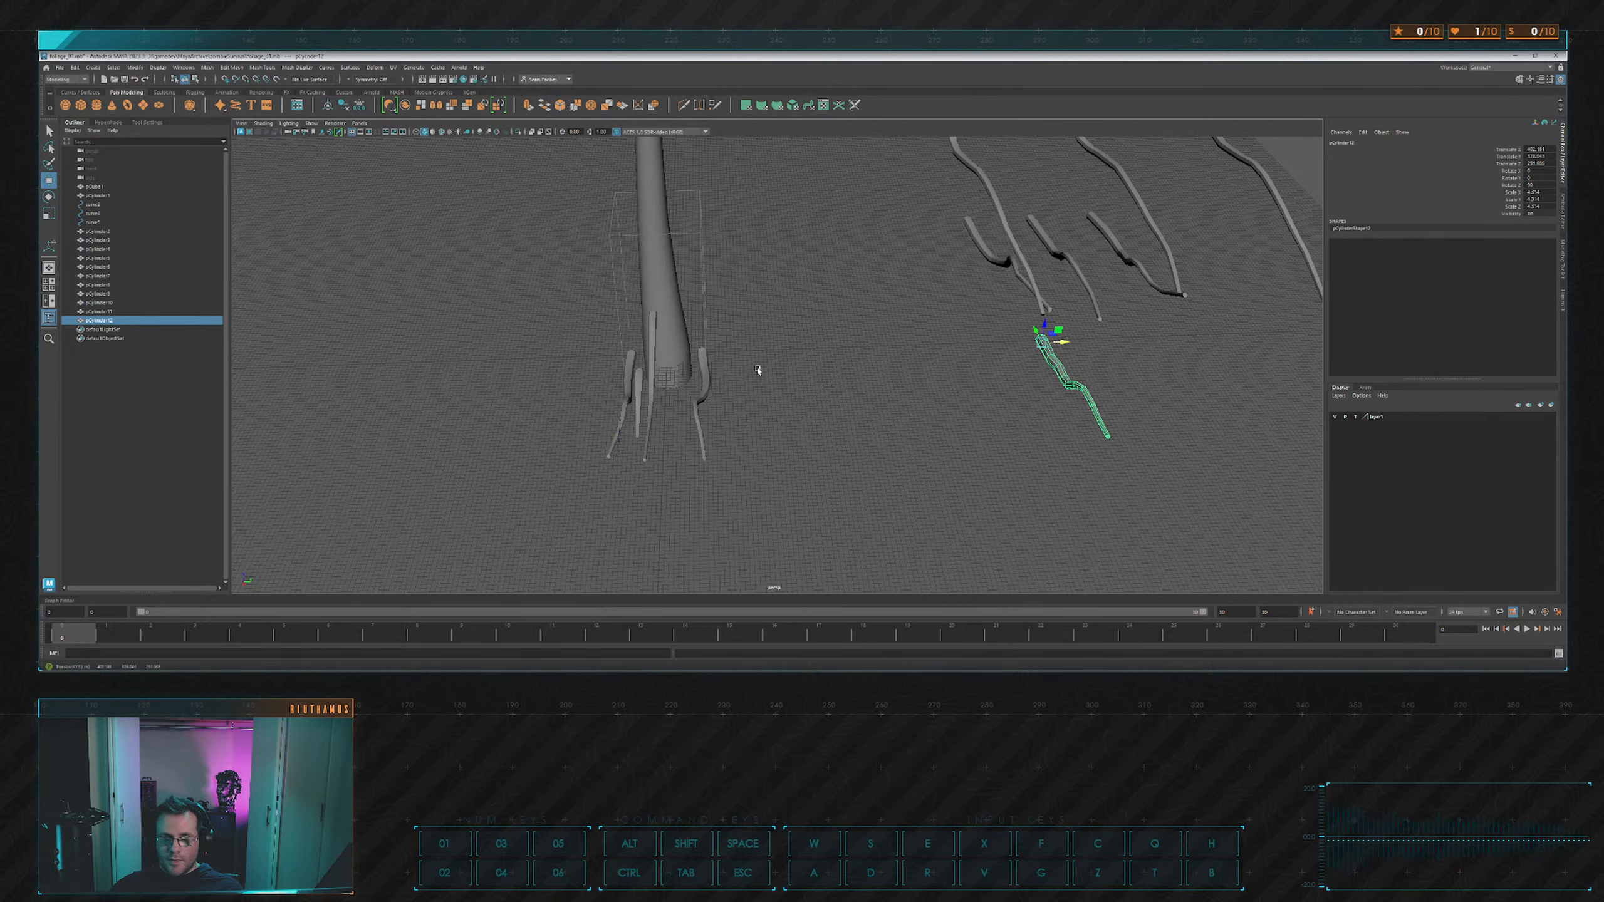
click(705, 379)
drag(723, 354, 1011, 356)
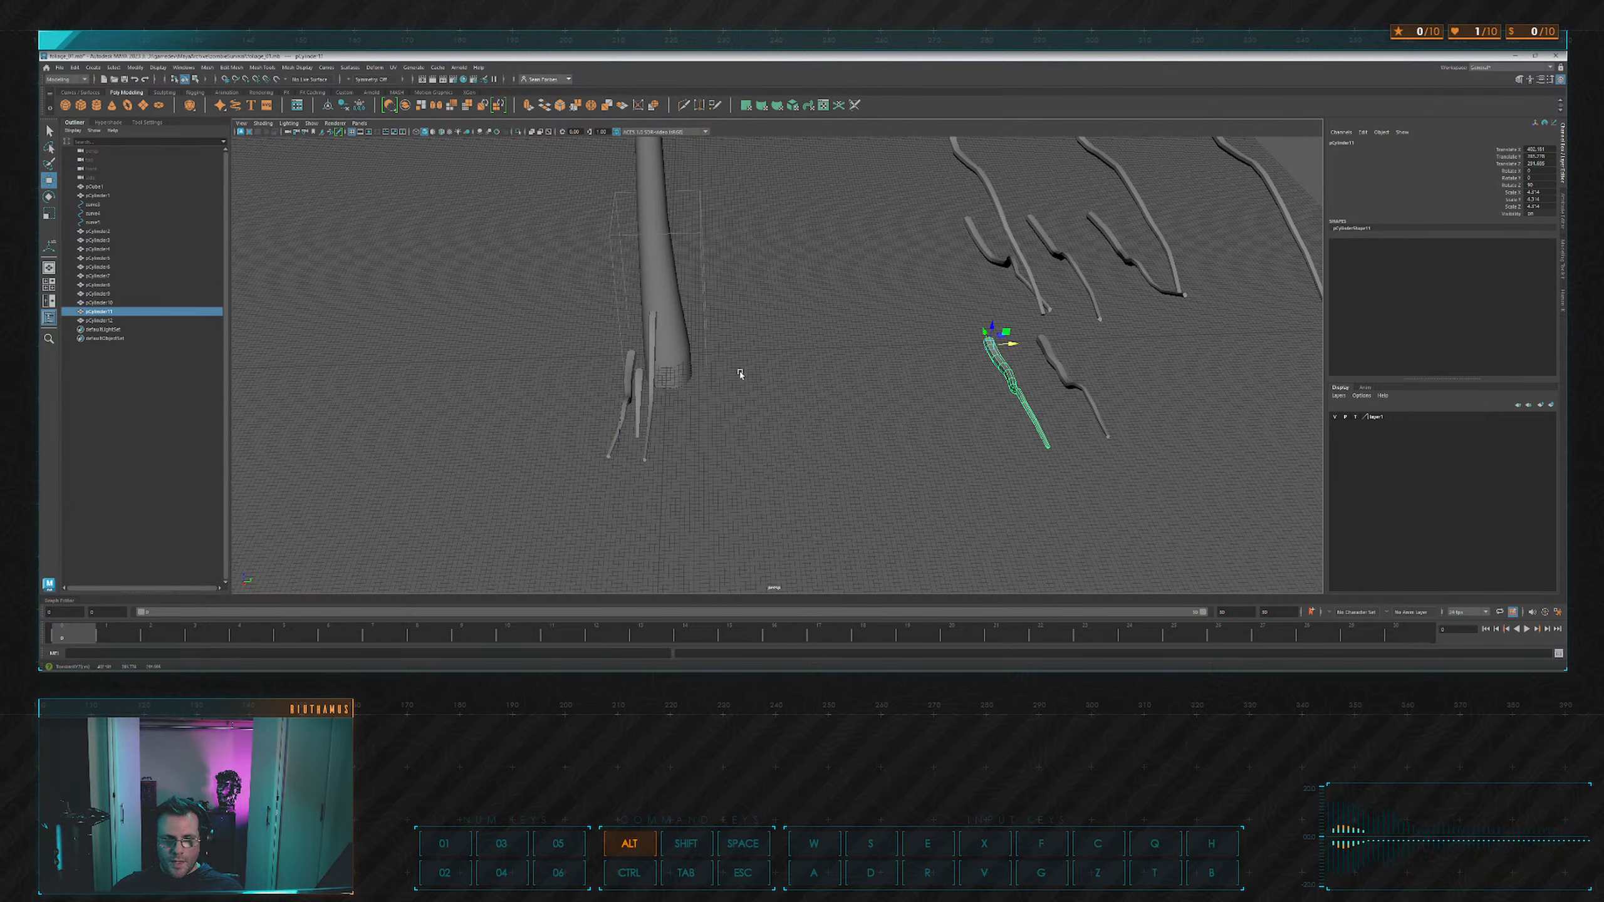
mouse_move(739, 374)
alt+mouse_down()
mouse_move(879, 345)
mouse_move(731, 384)
alt+mouse_up()
click(706, 377)
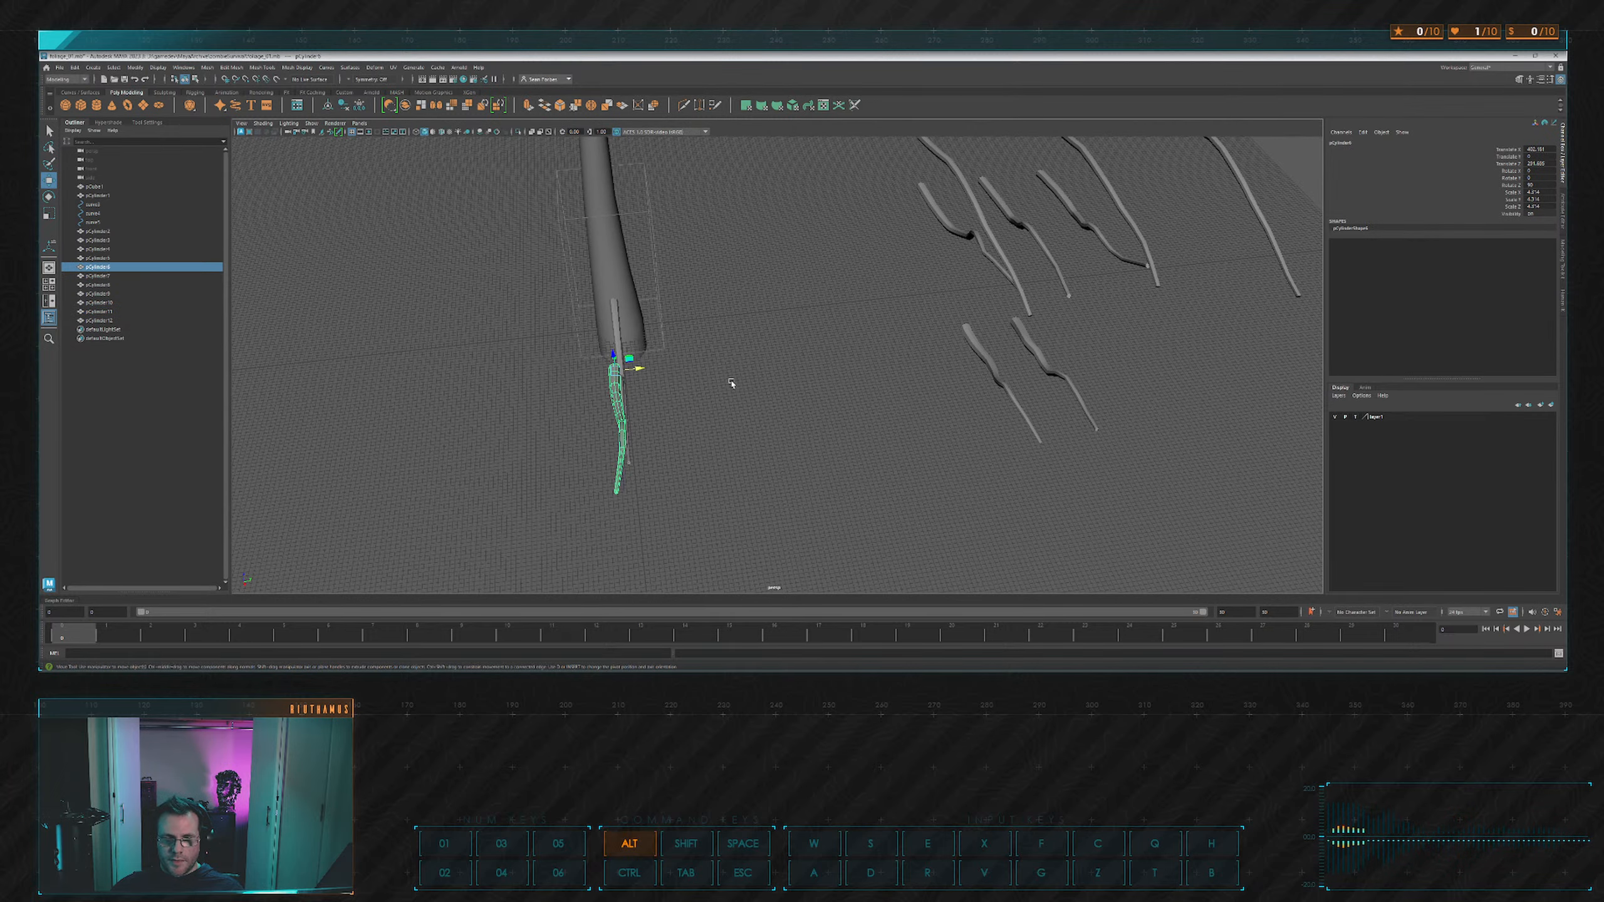
drag(638, 368, 781, 356)
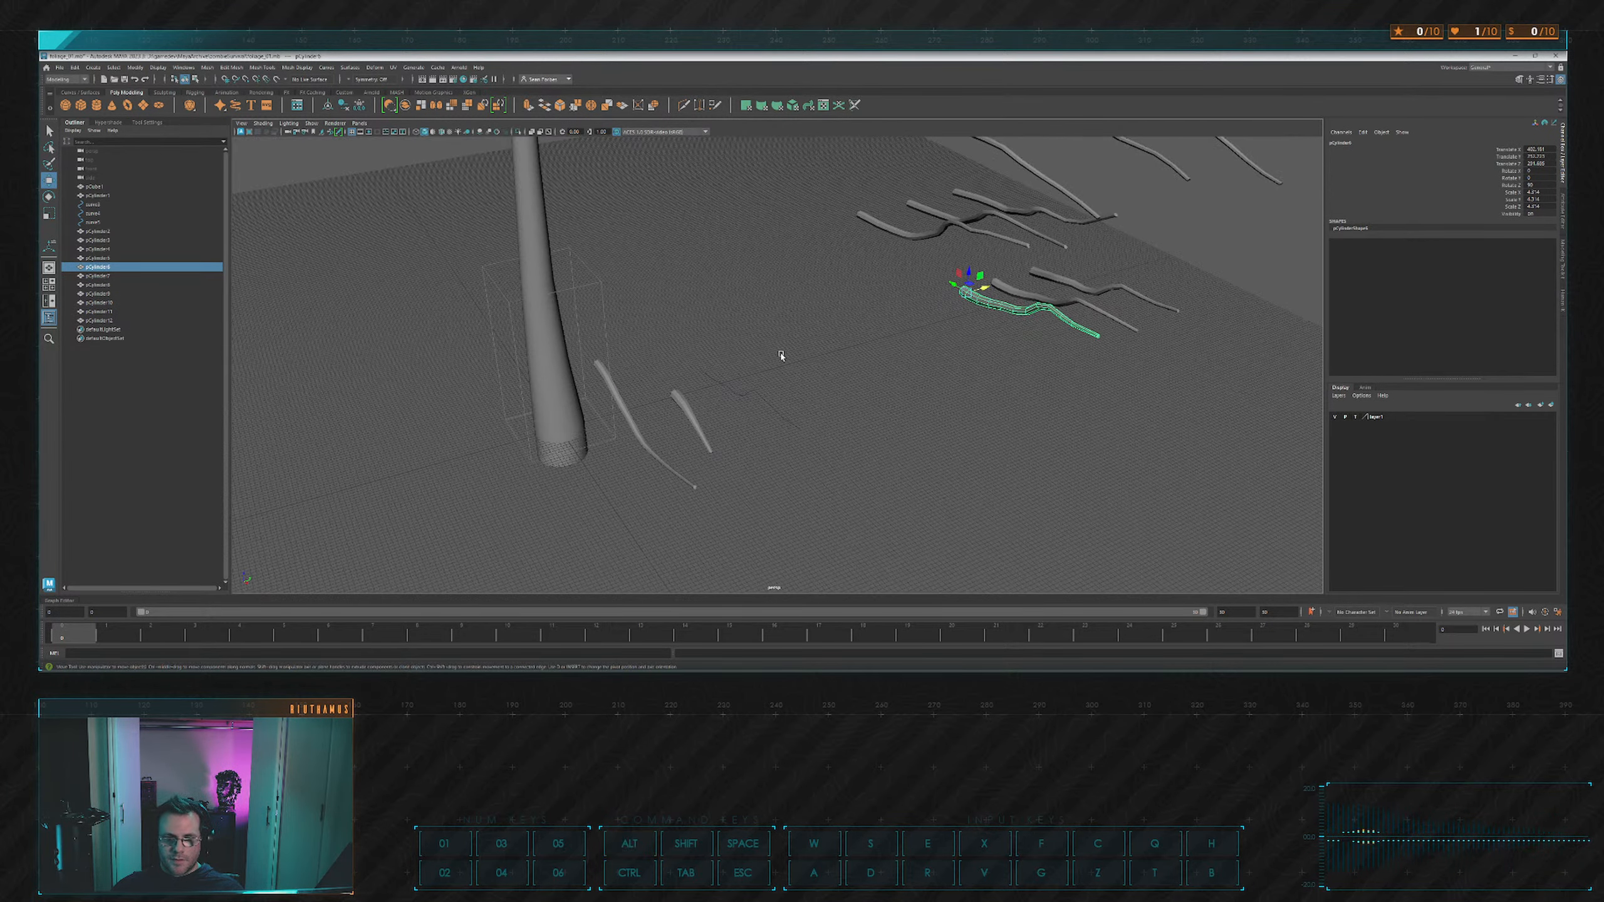
Delete the leftover curve lying on the ground beside the trunk.
click(797, 401)
click(794, 399)
alt+drag(684, 280, 855, 319)
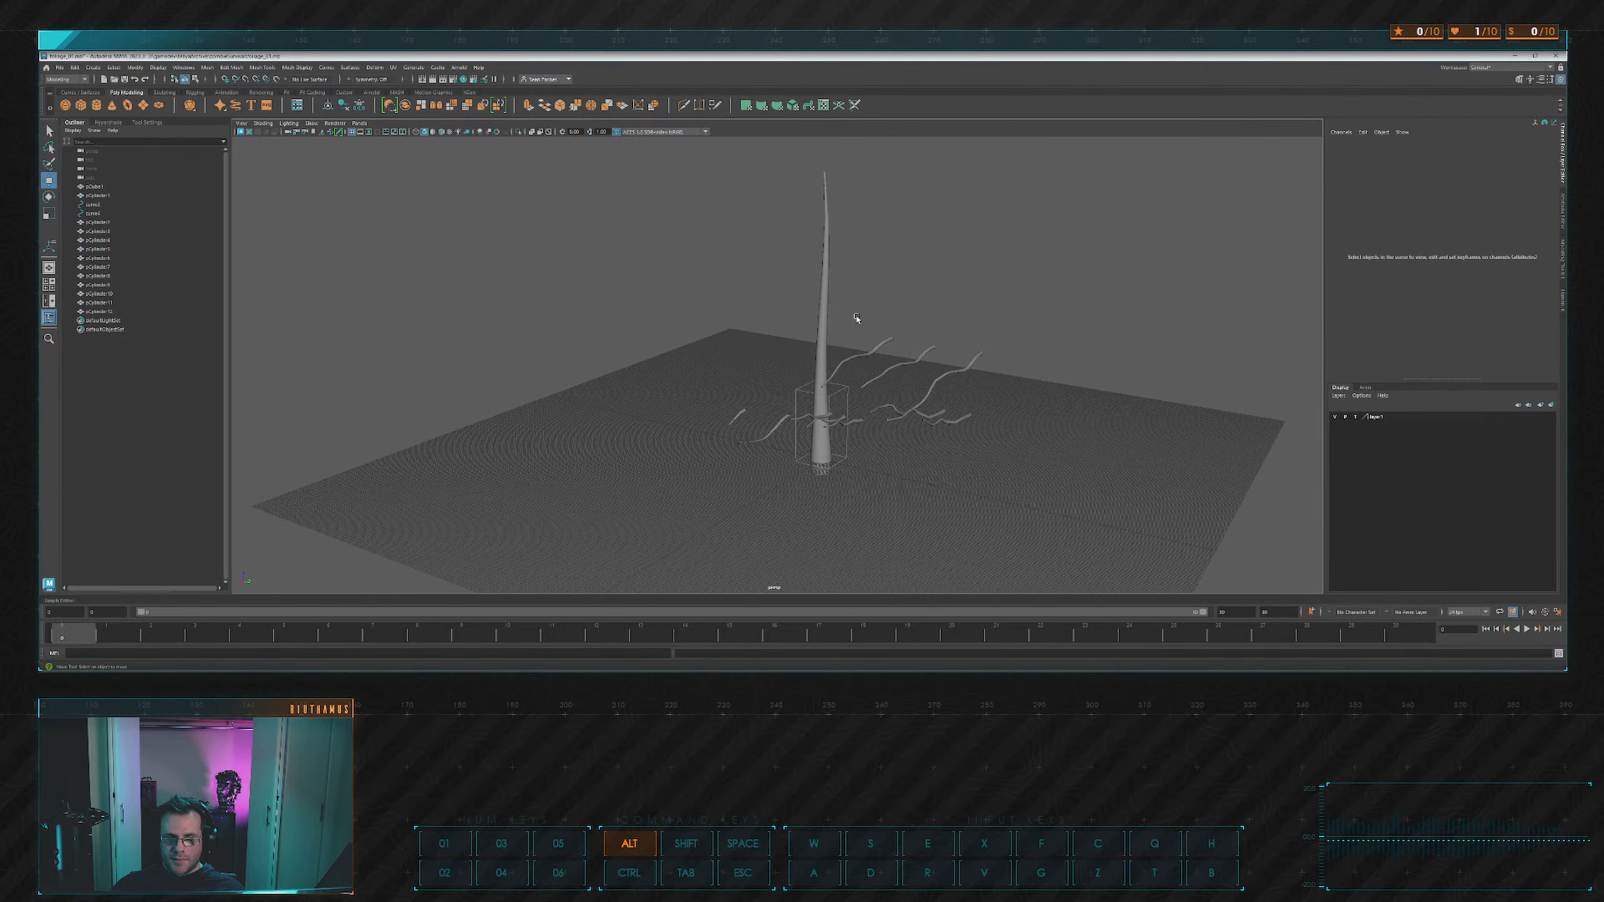
alt+right_drag(856, 319, 935, 325)
alt+middle_drag(935, 326, 848, 268)
alt+drag(848, 268, 720, 261)
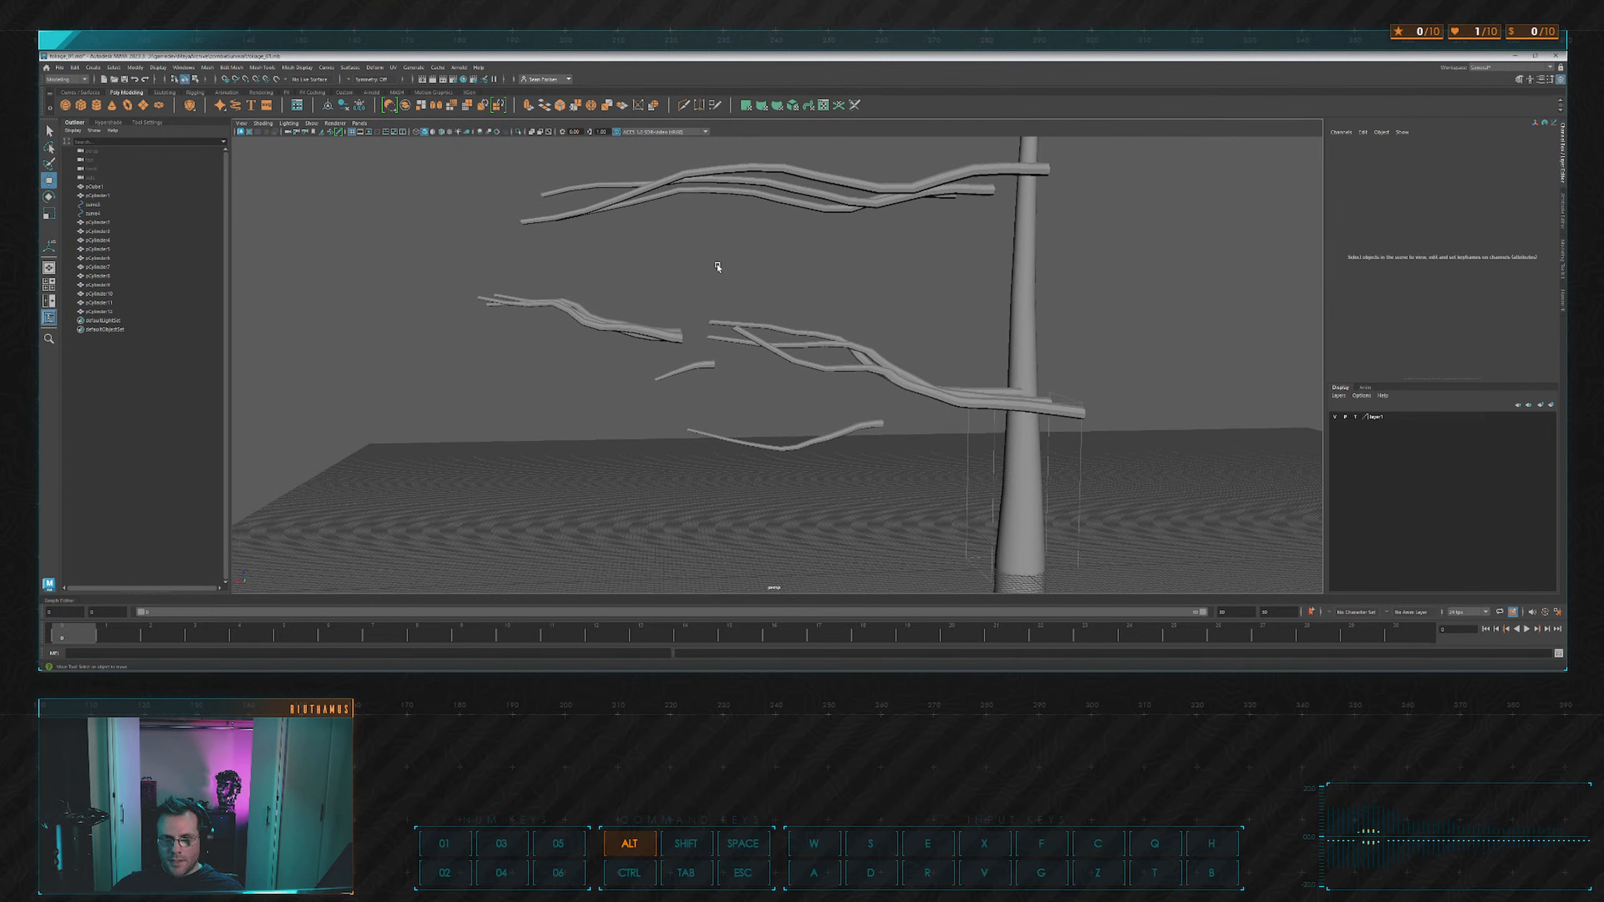
Select the branch of the long set nearest the trunk and rotate and scale the edge loop next to its thin tip.
alt+right_drag(720, 261, 673, 315)
click(664, 325)
alt+middle_drag(663, 320, 689, 311)
mouse_move(690, 310)
alt+right_down()
mouse_move(709, 298)
mouse_move(688, 287)
alt+right_up()
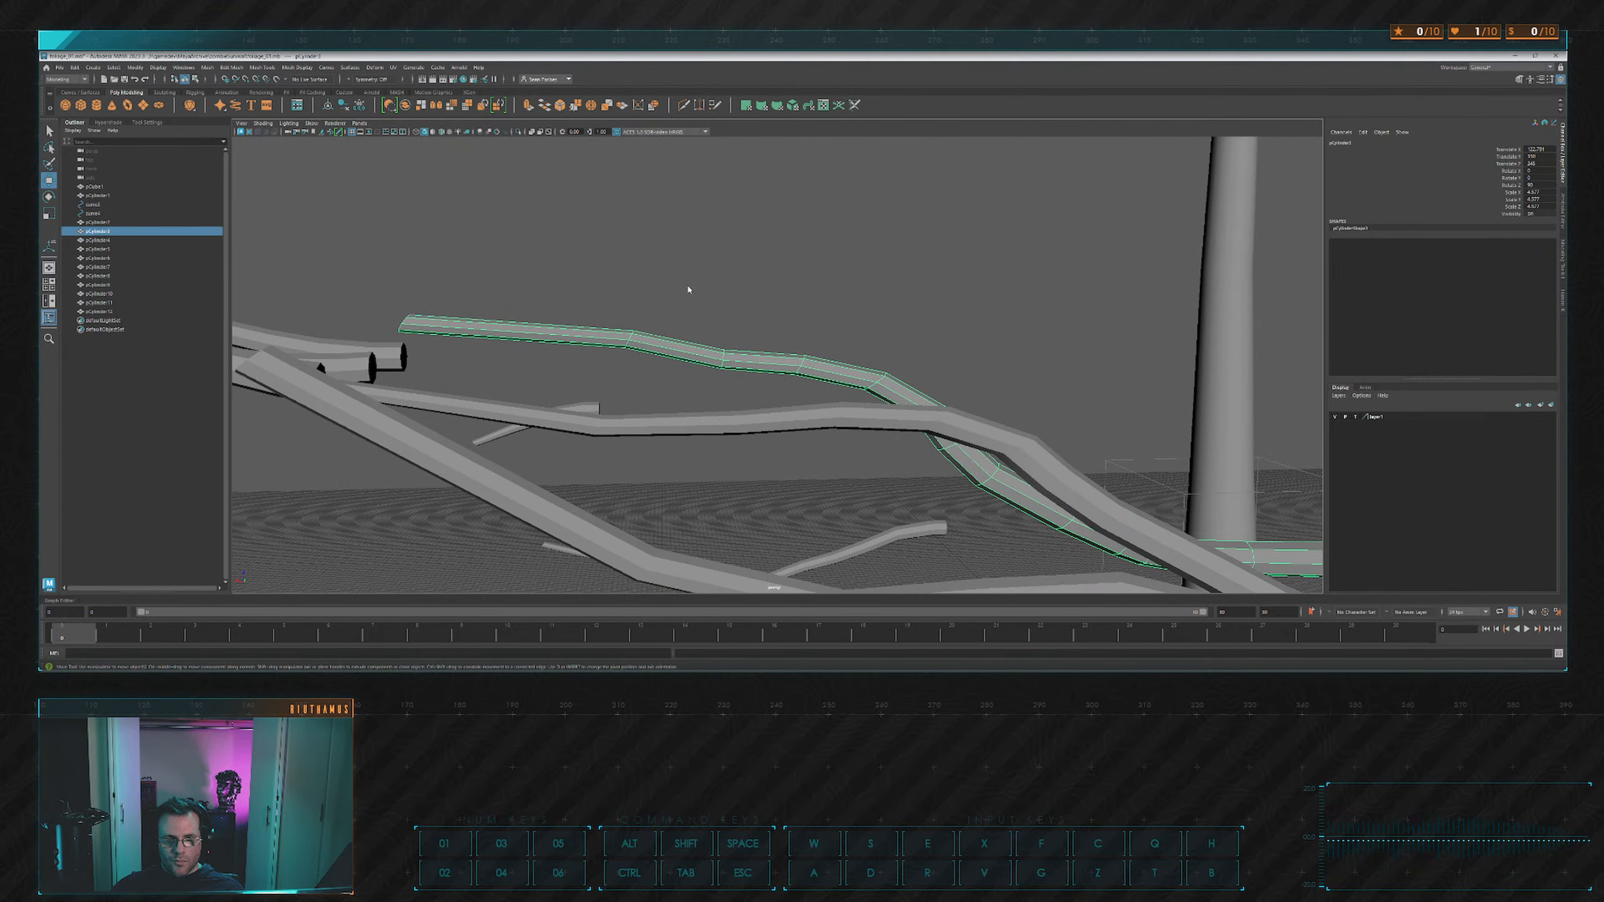
right_drag(640, 344, 637, 321)
click(630, 339)
key(e)
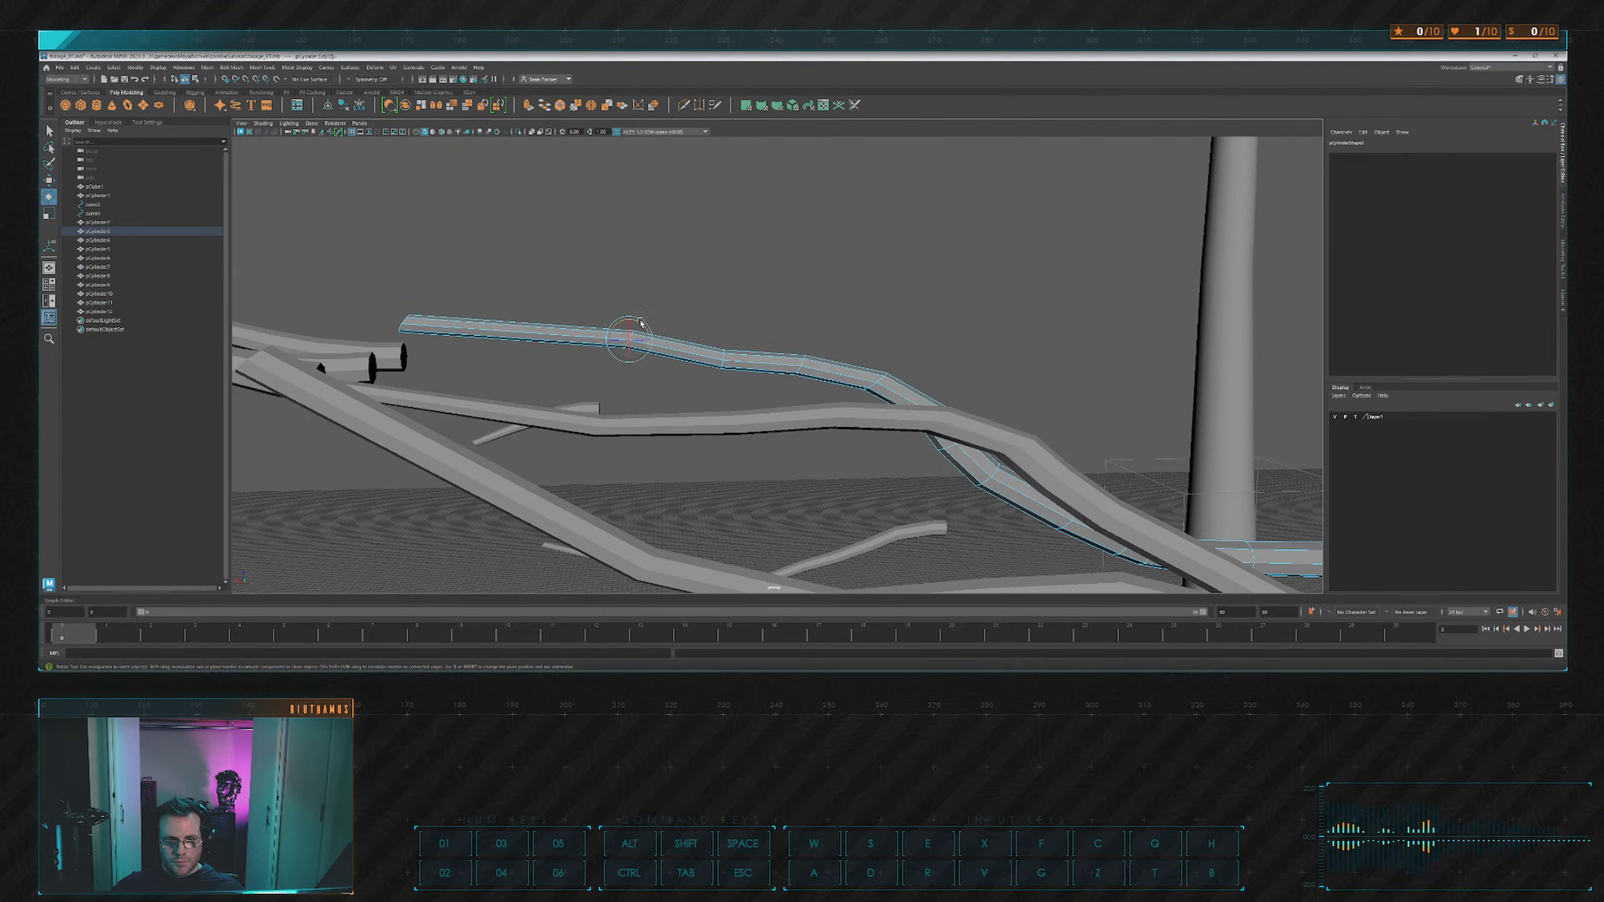
key(r)
alt+drag(640, 322, 617, 368)
click(617, 369)
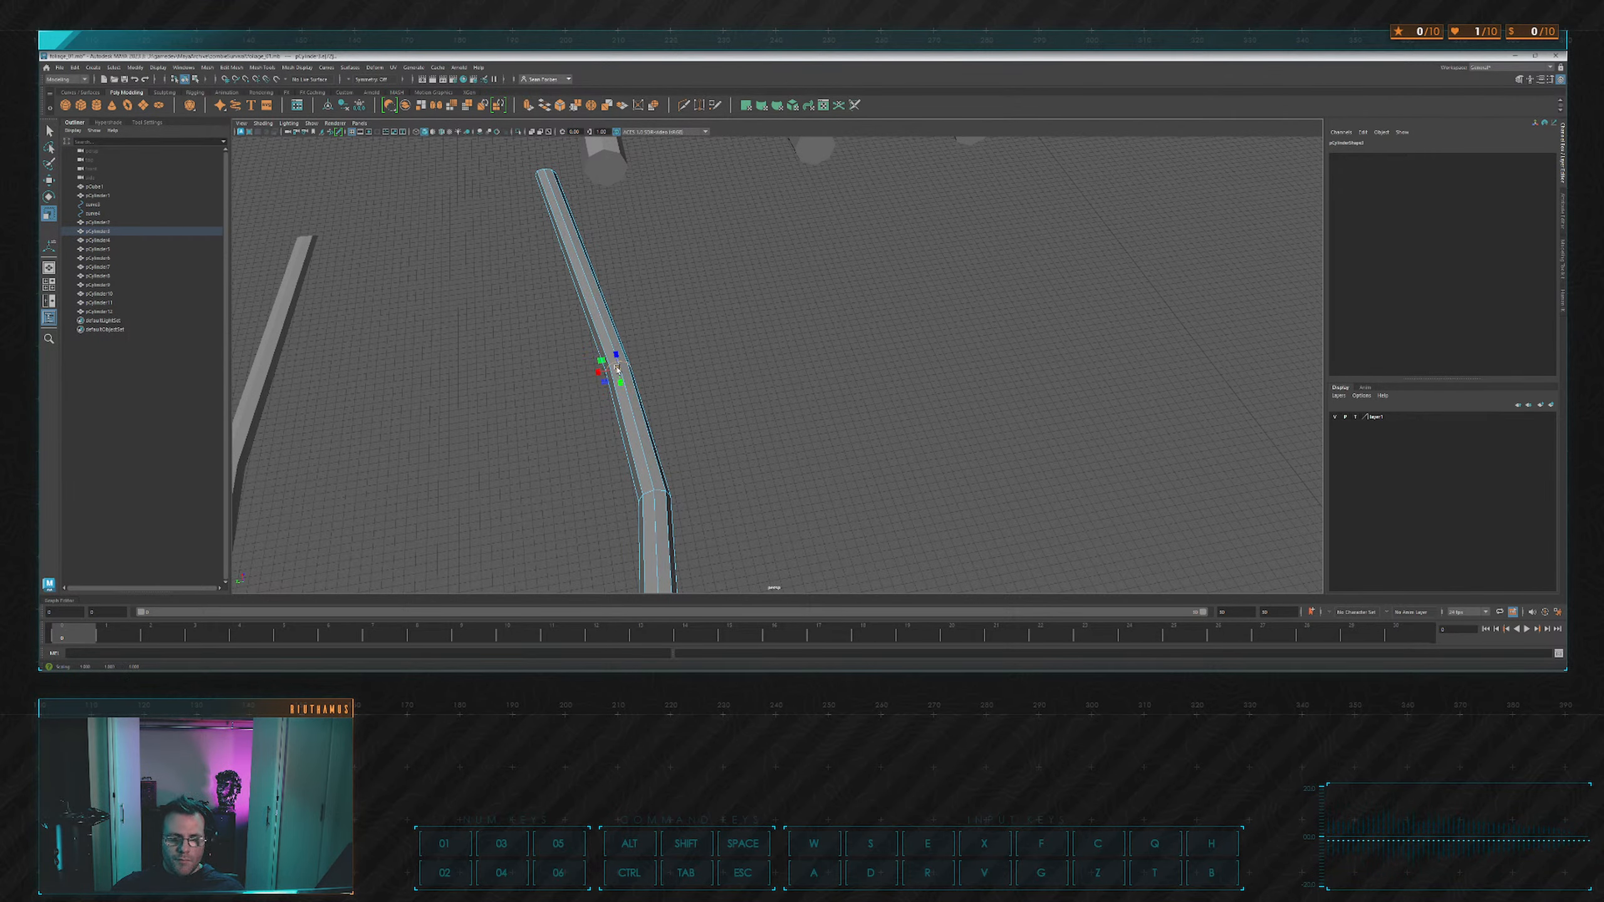
Reposition the thin tip of the branch sideways and vertically, rotating the end to follow its direction.
click(696, 300)
alt+drag(697, 300, 786, 364)
click(706, 320)
key(e)
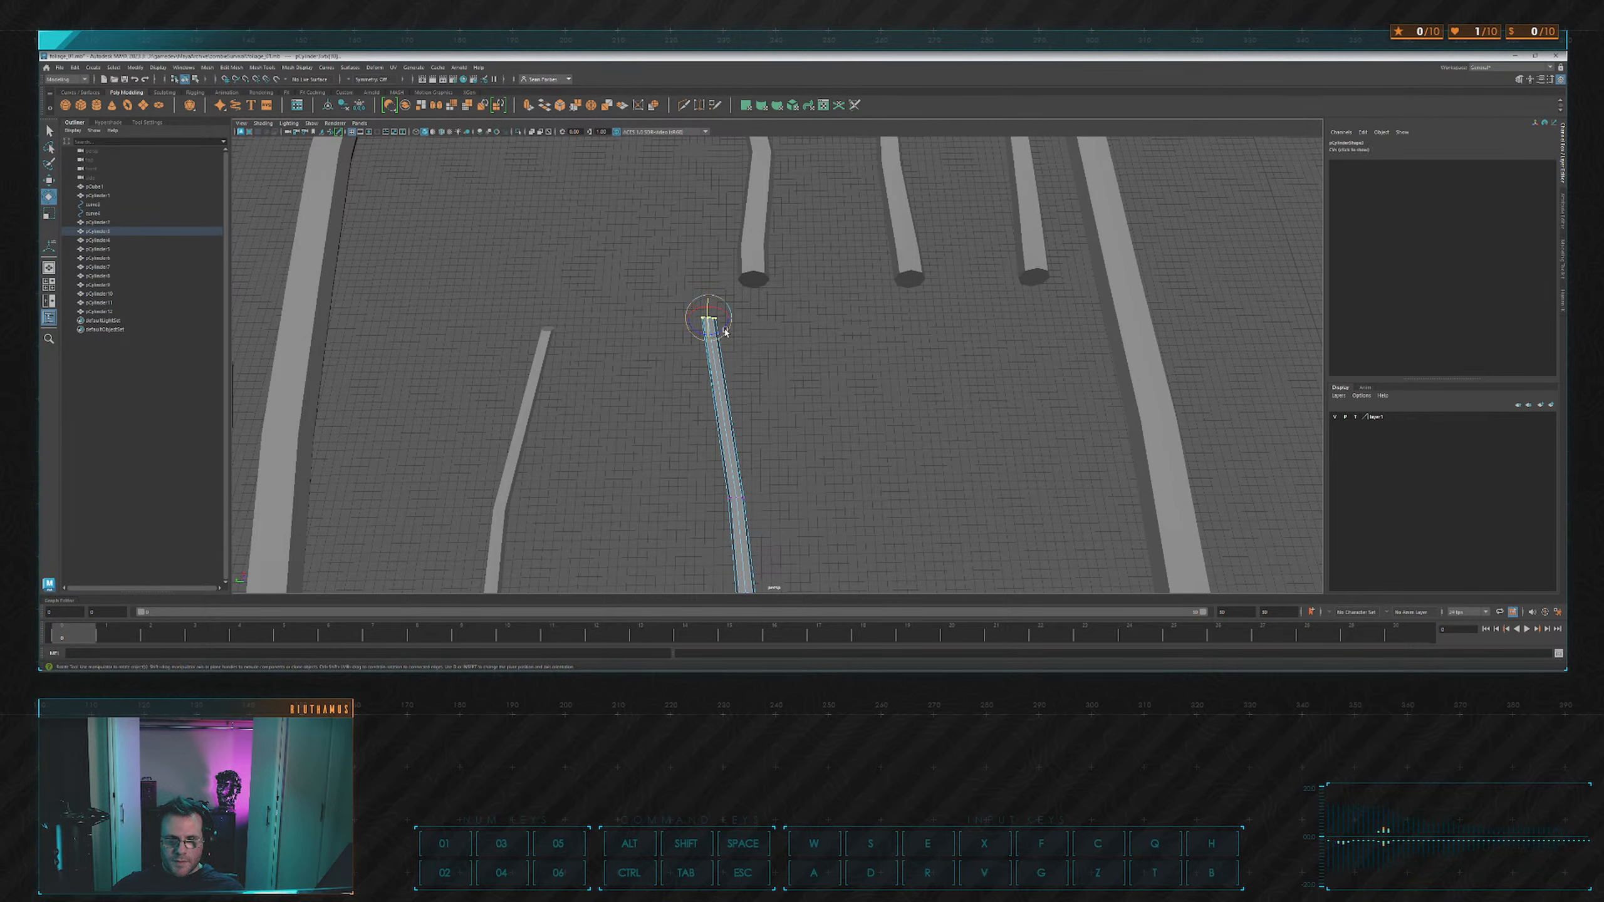
key(w)
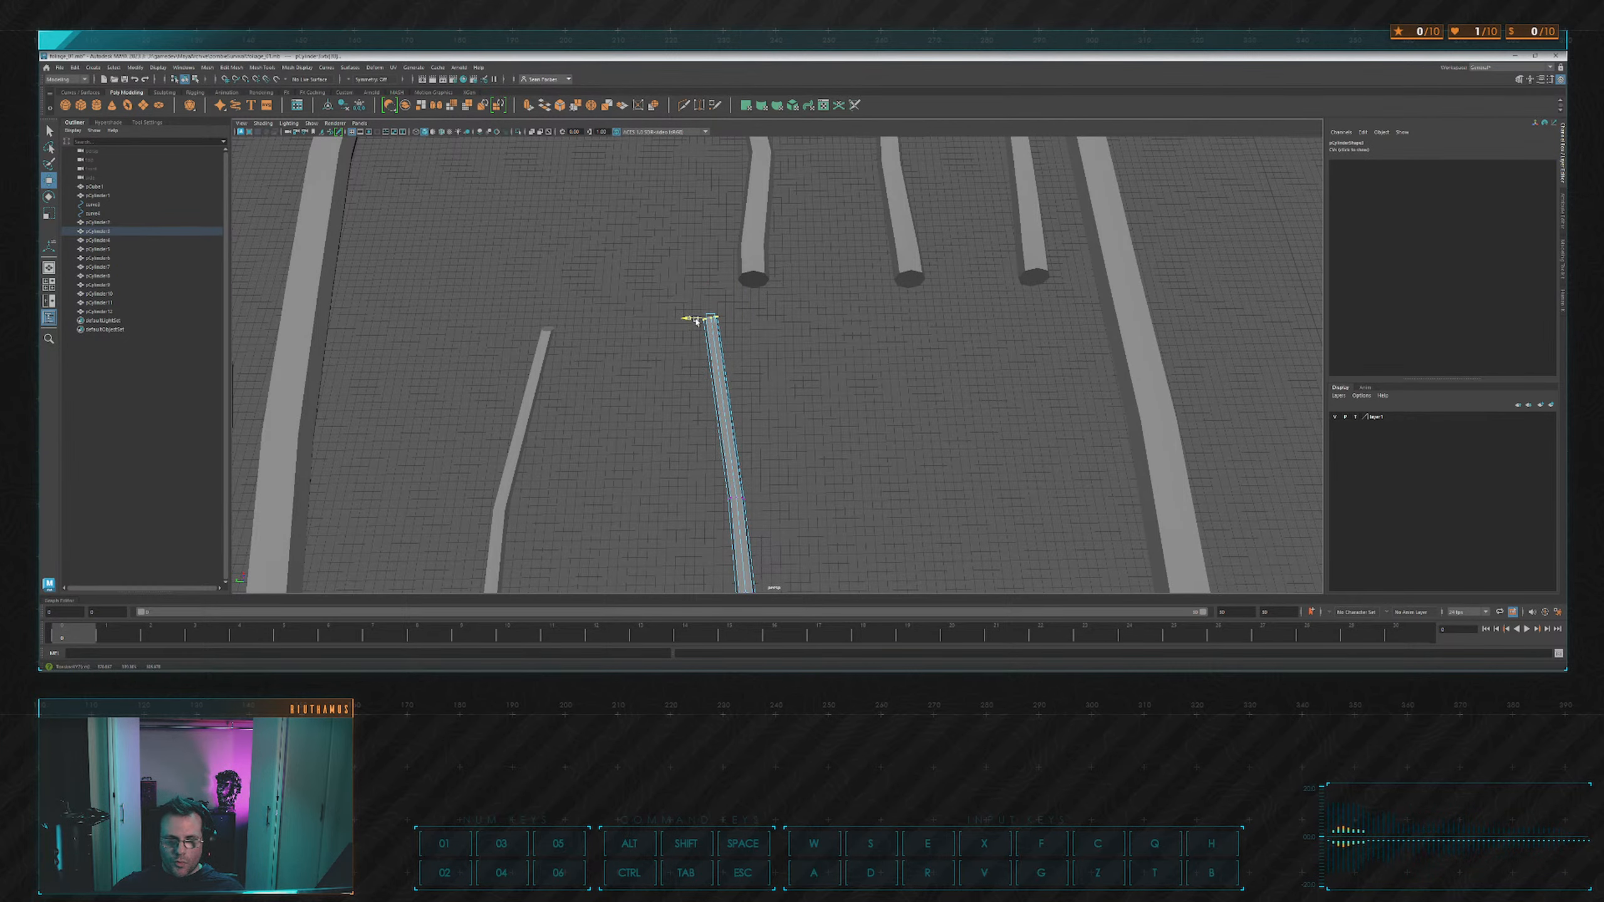
click(788, 372)
alt+drag(788, 371, 831, 321)
drag(749, 369, 756, 407)
scroll(811, 386, up, 5)
key(e)
key(w)
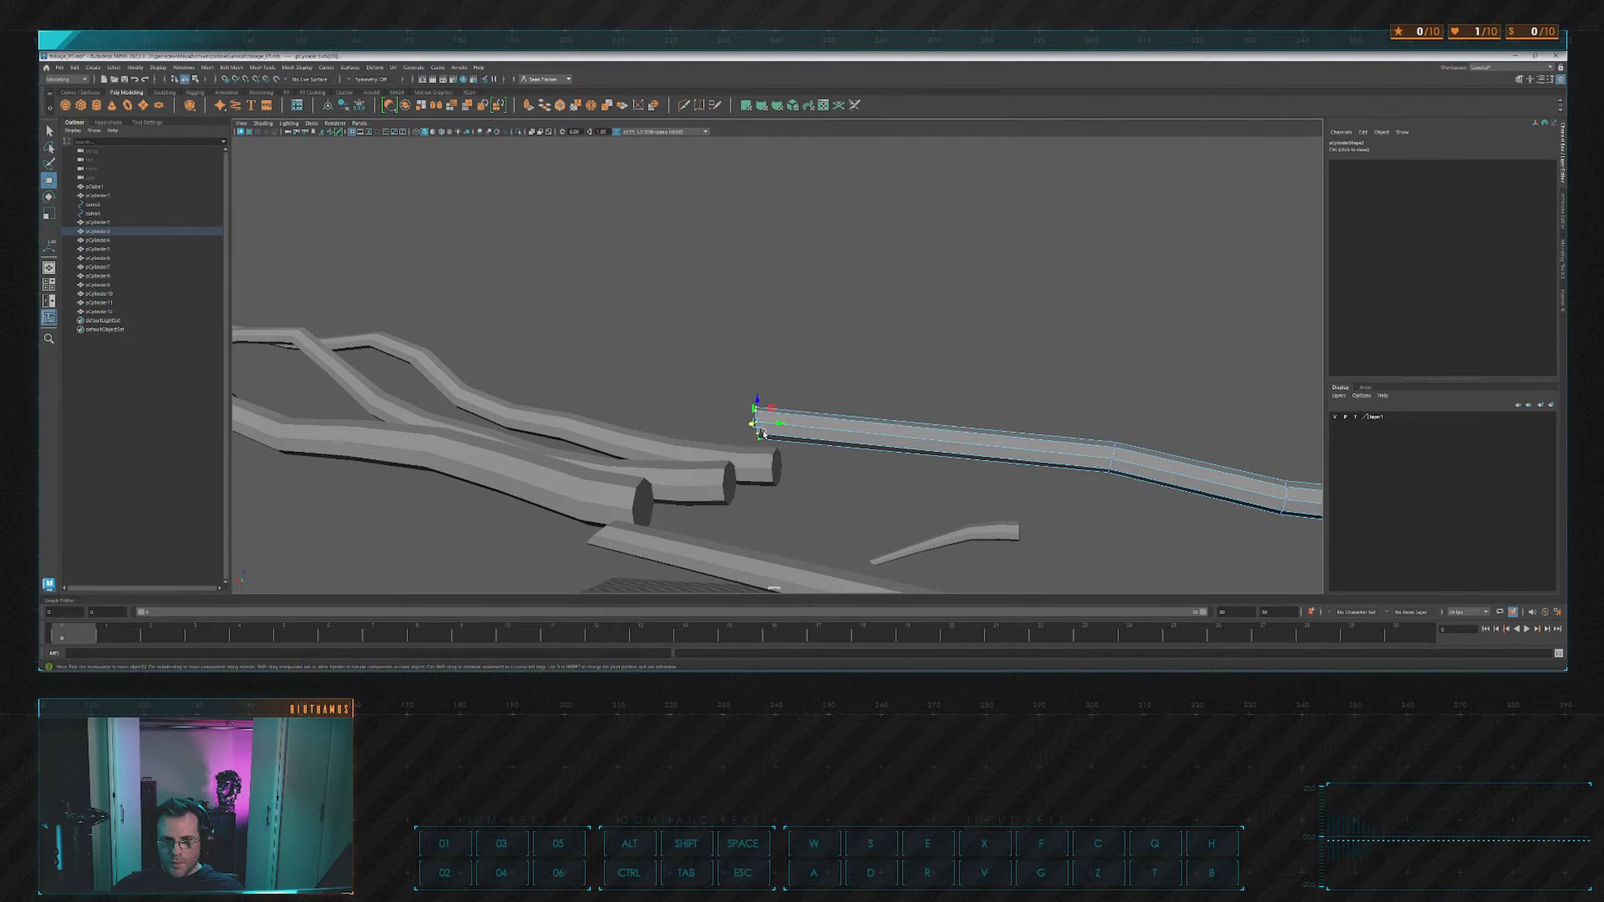
alt+drag(753, 422, 891, 358)
click(892, 359)
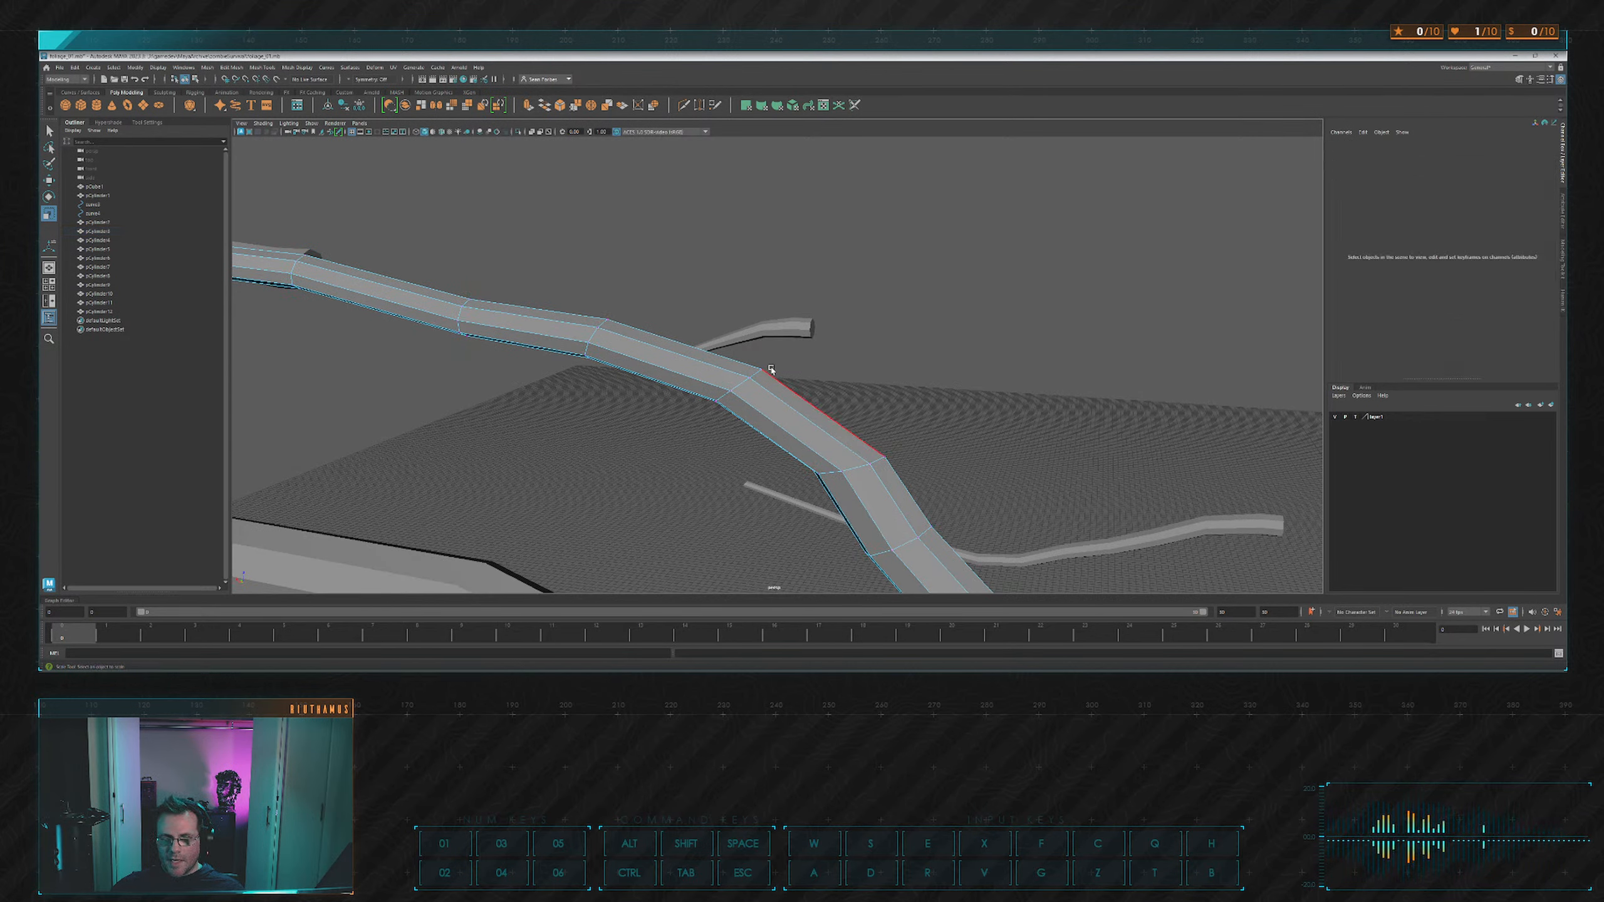
Rotate two neighbouring edge loops in the downward bend of the branch to follow its curve, then deselect them.
click(756, 375)
key(e)
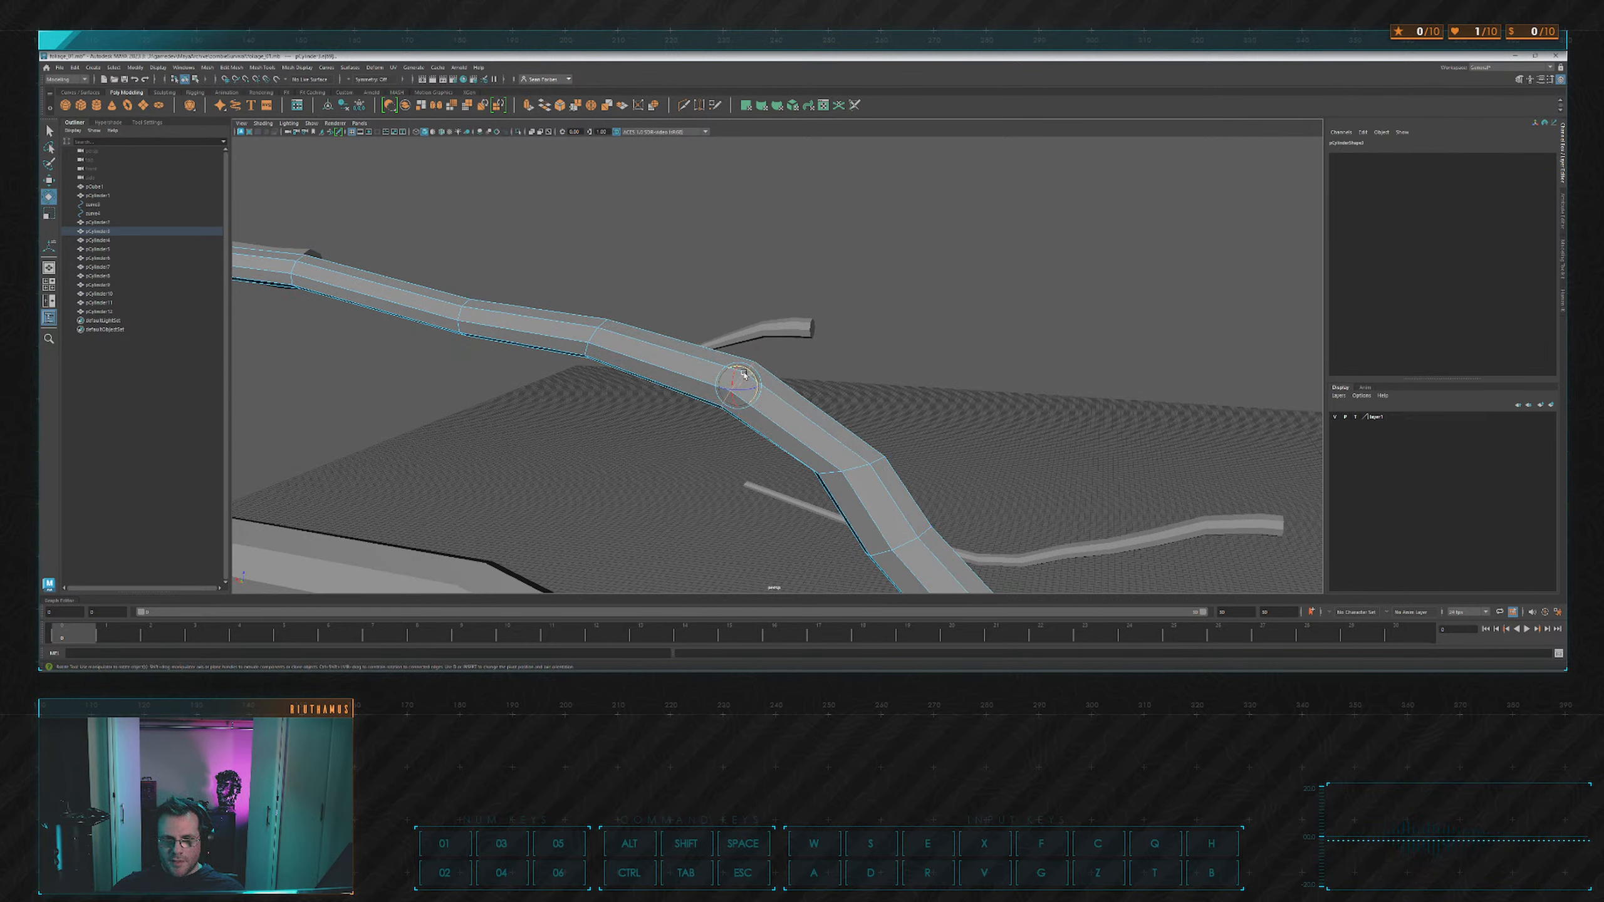
click(891, 376)
double_click(879, 461)
key(e)
alt+drag(862, 454, 880, 383)
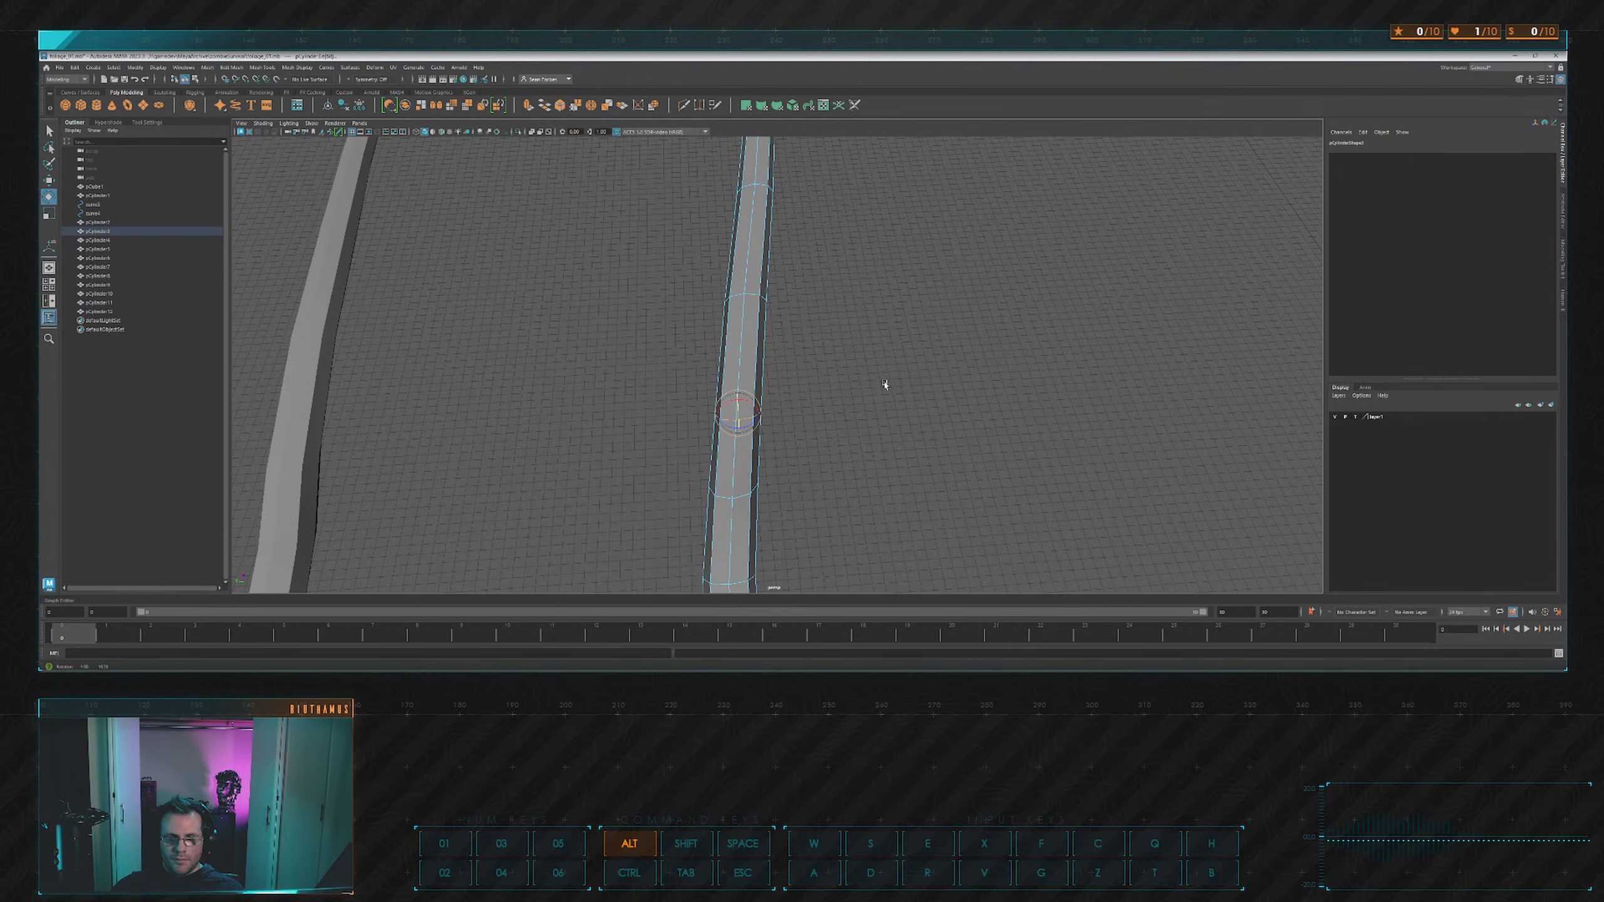
key(w)
alt+right_drag(887, 393, 846, 349)
click(851, 391)
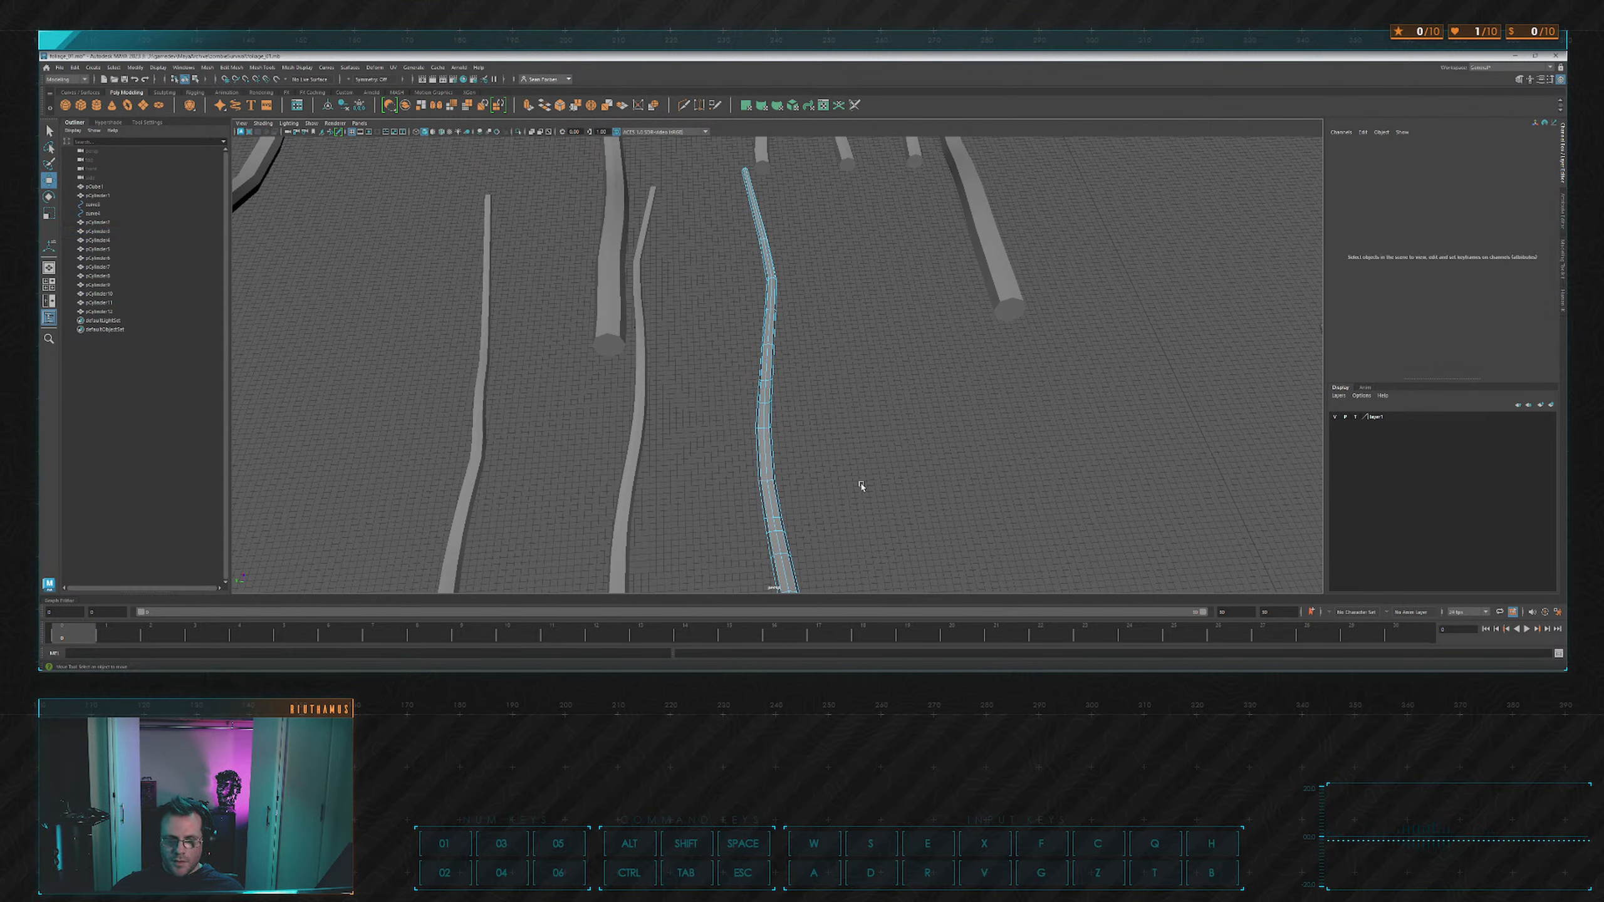
Shift two edge loops in the thinner half of the branch sideways to add a slight bend.
alt+middle_drag(837, 430, 805, 337)
alt+right_drag(737, 306, 756, 351)
double_click(723, 345)
drag(697, 346, 706, 394)
double_click(725, 393)
click(827, 408)
scroll(836, 418, down, 4)
alt+middle_drag(855, 456, 847, 368)
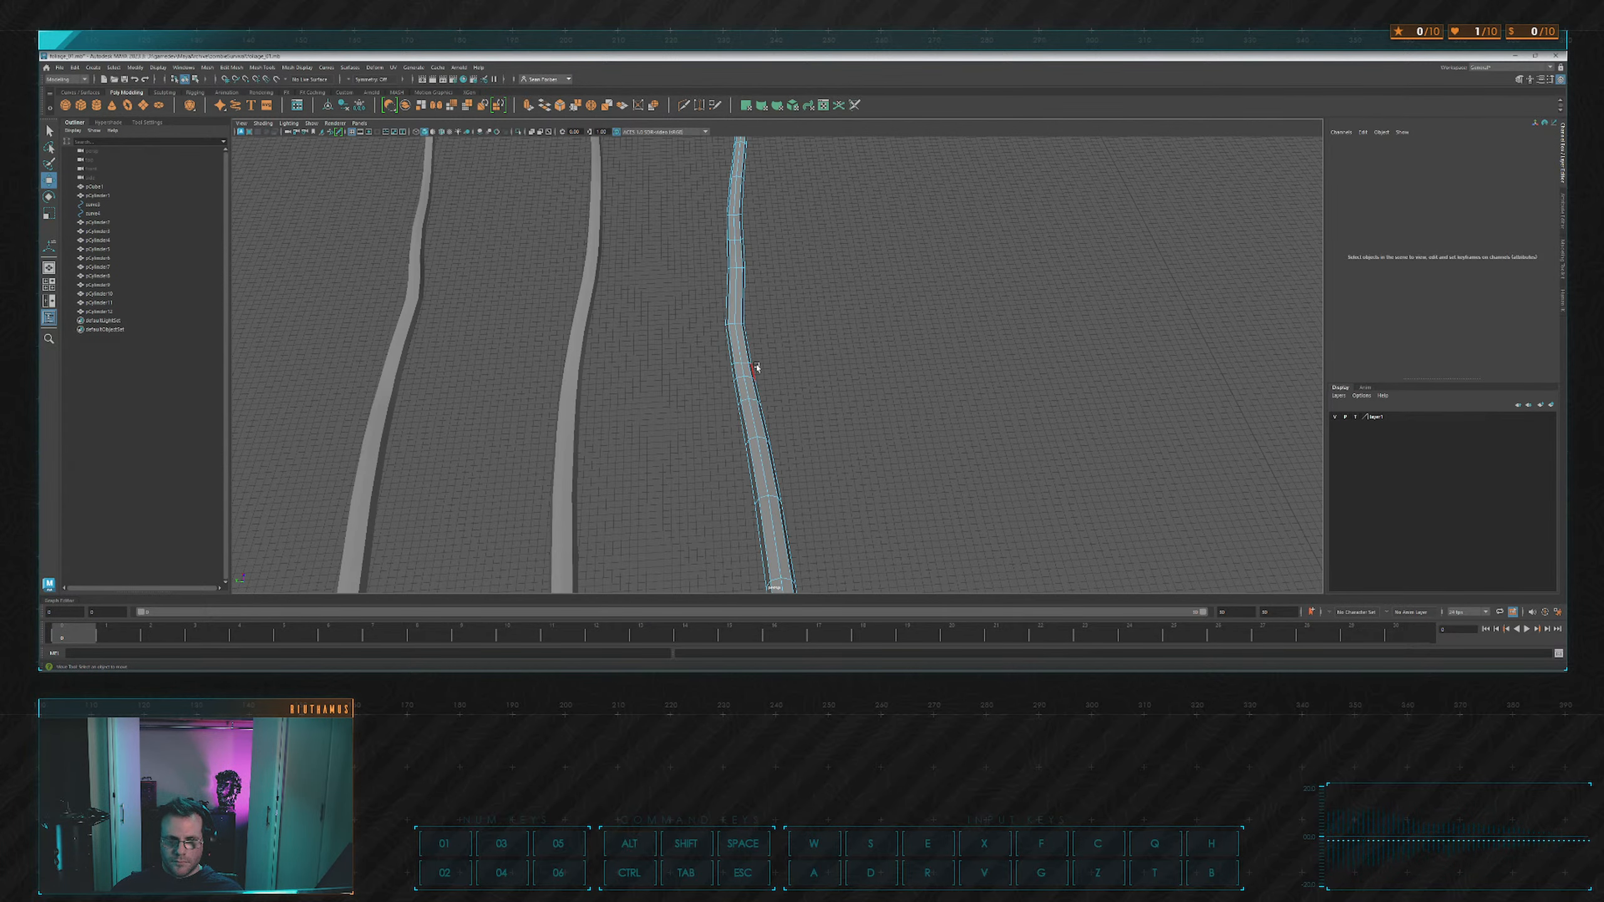
Shift the next edge loops around the middle of the branch sideways to continue its curve.
double_click(744, 364)
drag(744, 381, 734, 373)
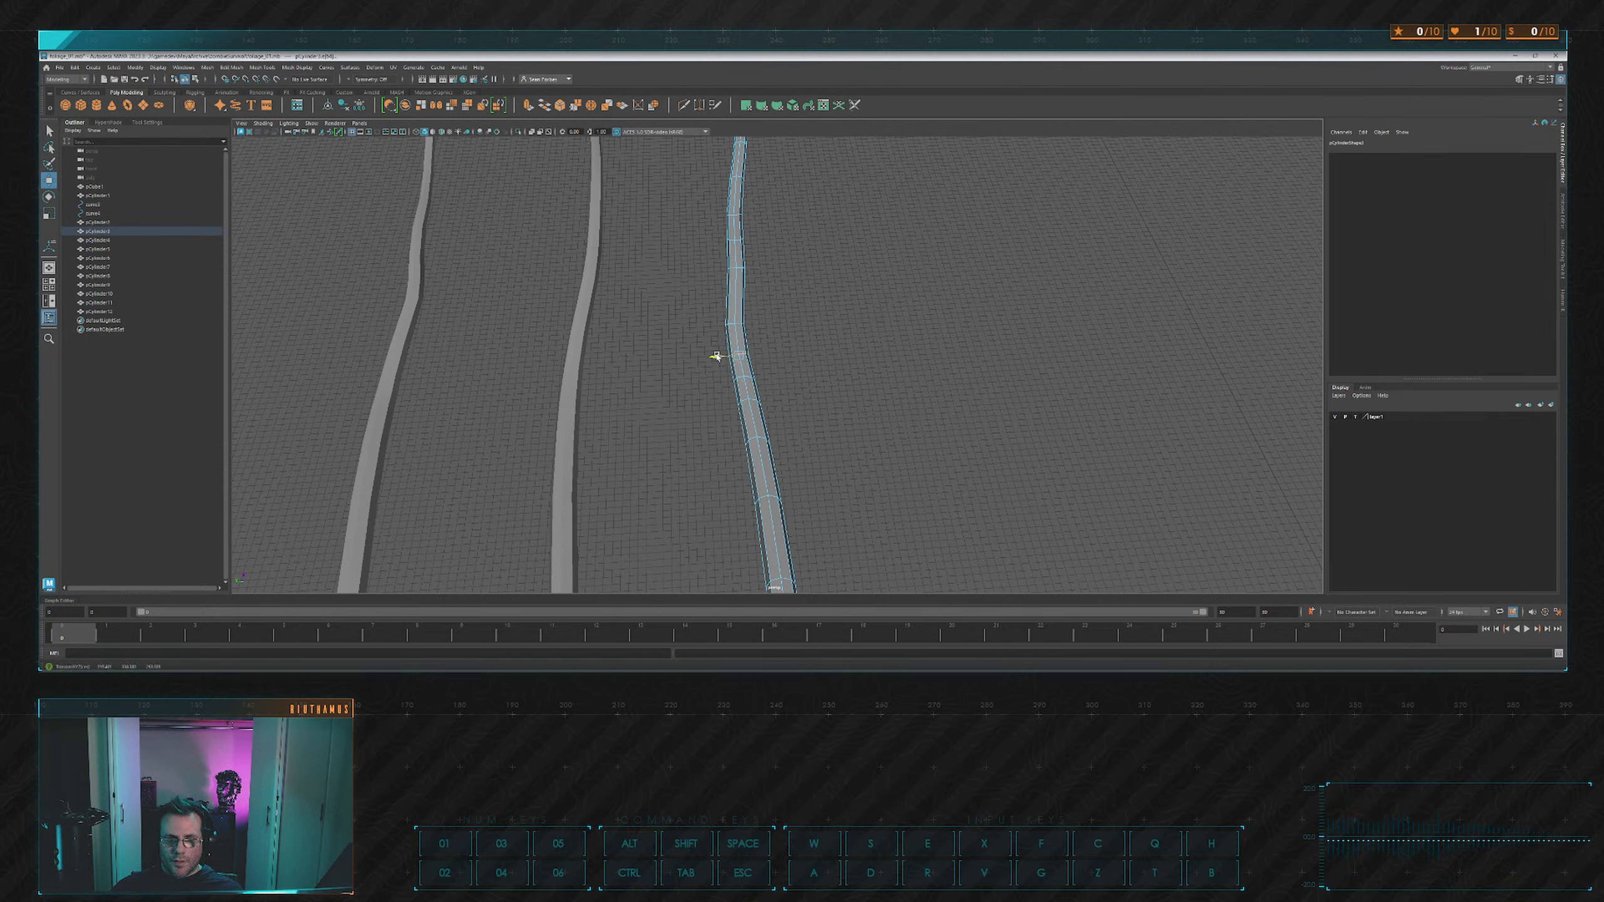
double_click(751, 410)
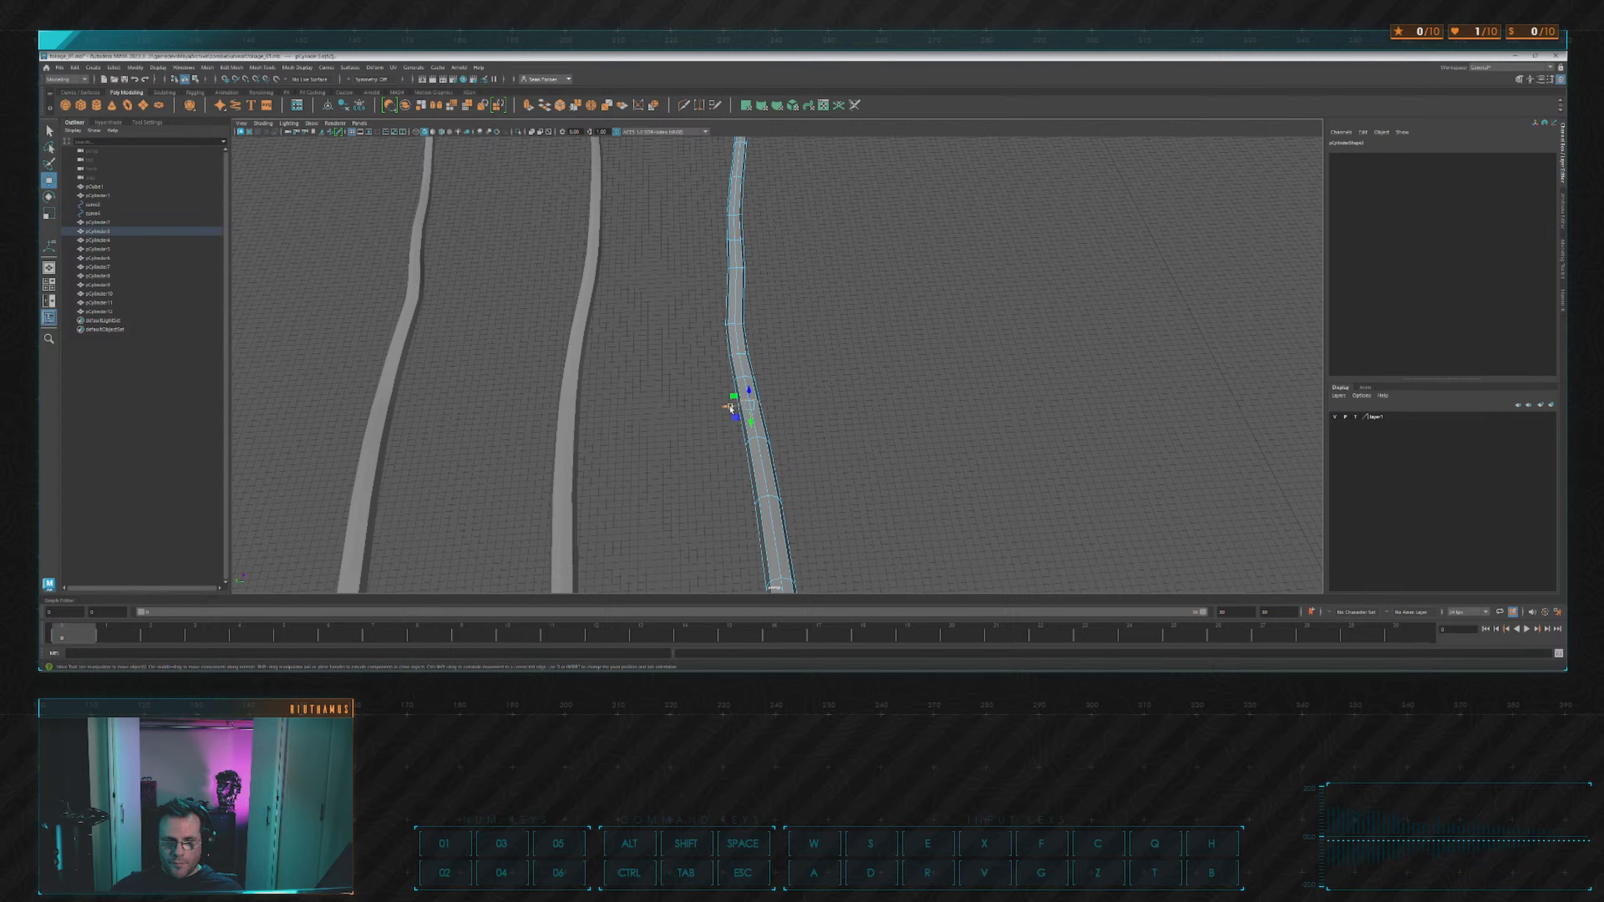
drag(729, 407, 732, 409)
click(775, 436)
click(760, 444)
click(738, 444)
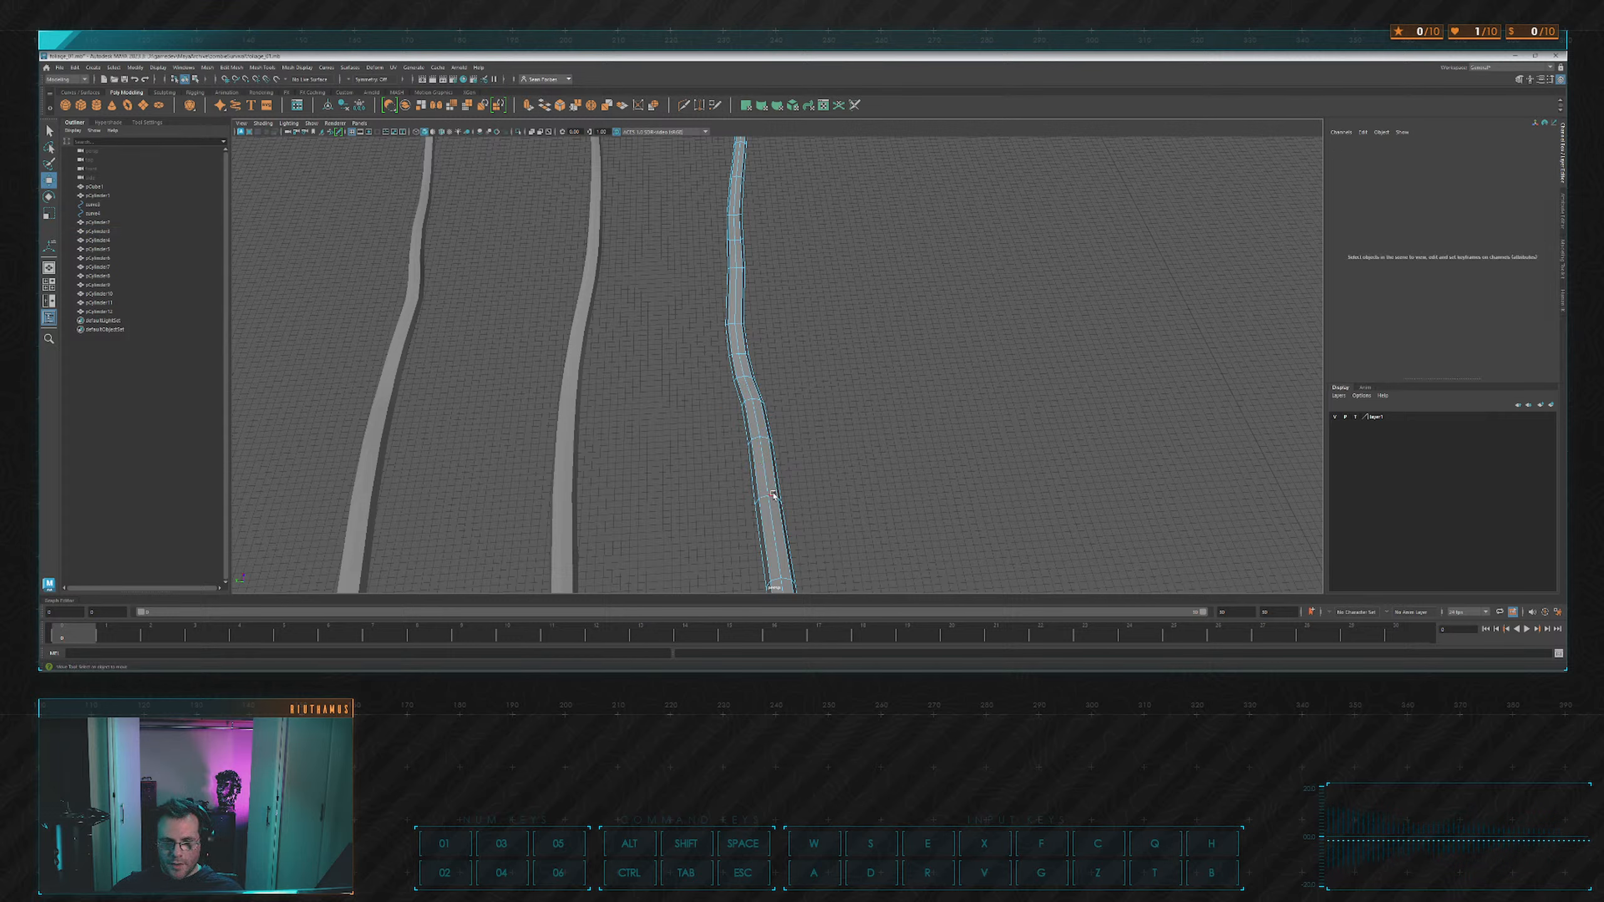
Move two edge loops between the middle and the thick end sideways to soften the lower bend.
click(773, 496)
alt+drag(750, 500, 828, 388)
drag(733, 440, 731, 436)
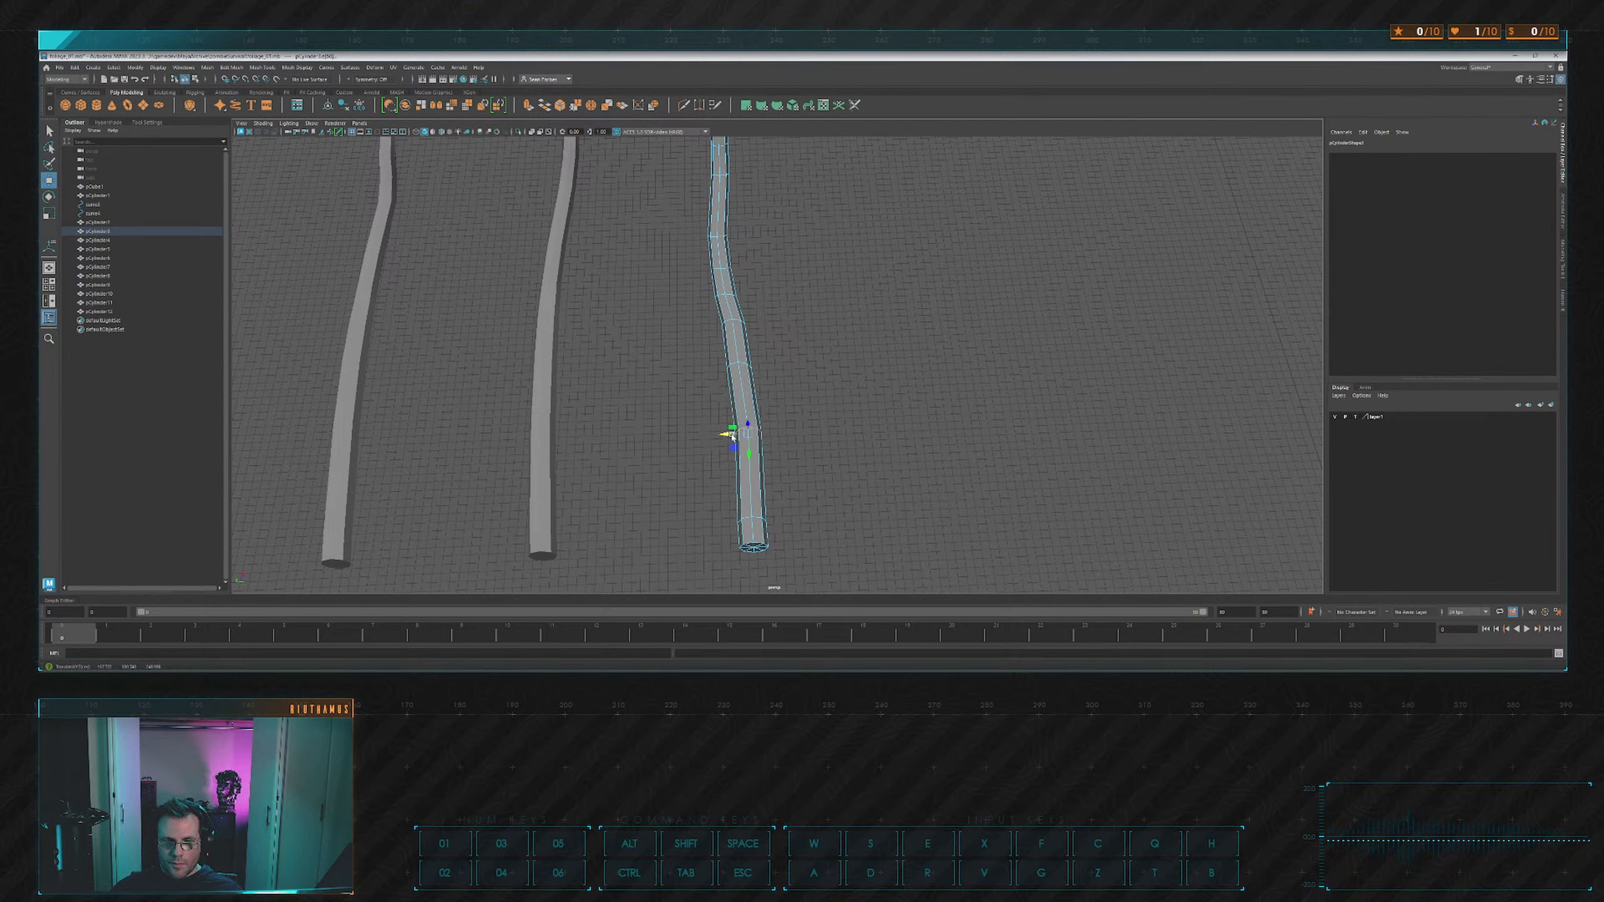
alt+middle_drag(732, 437, 724, 499)
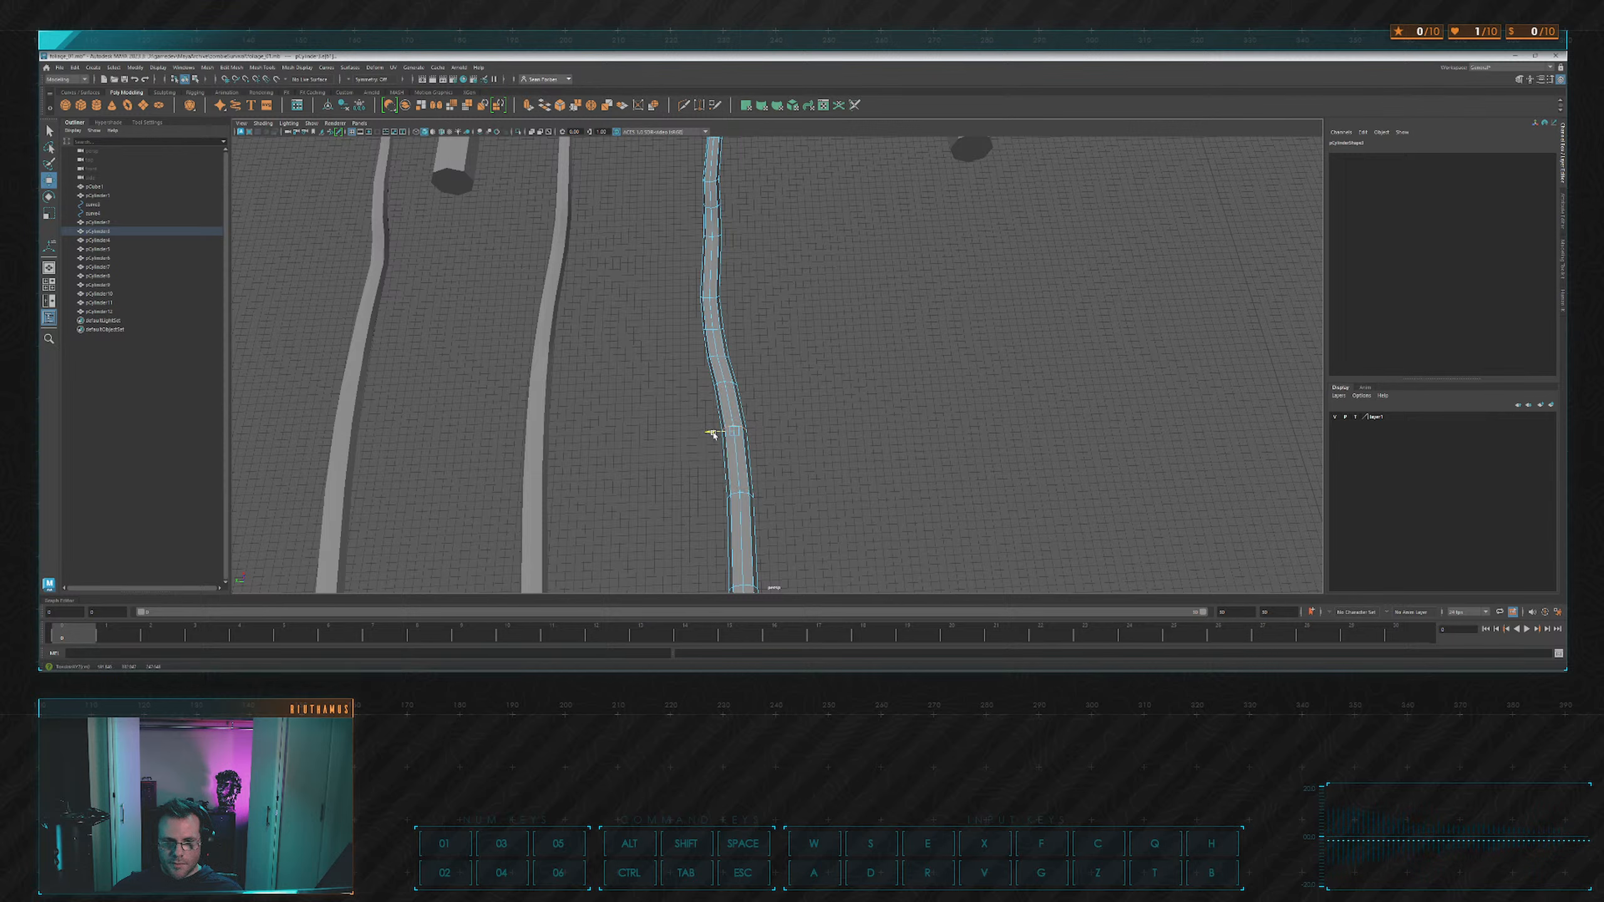
click(813, 394)
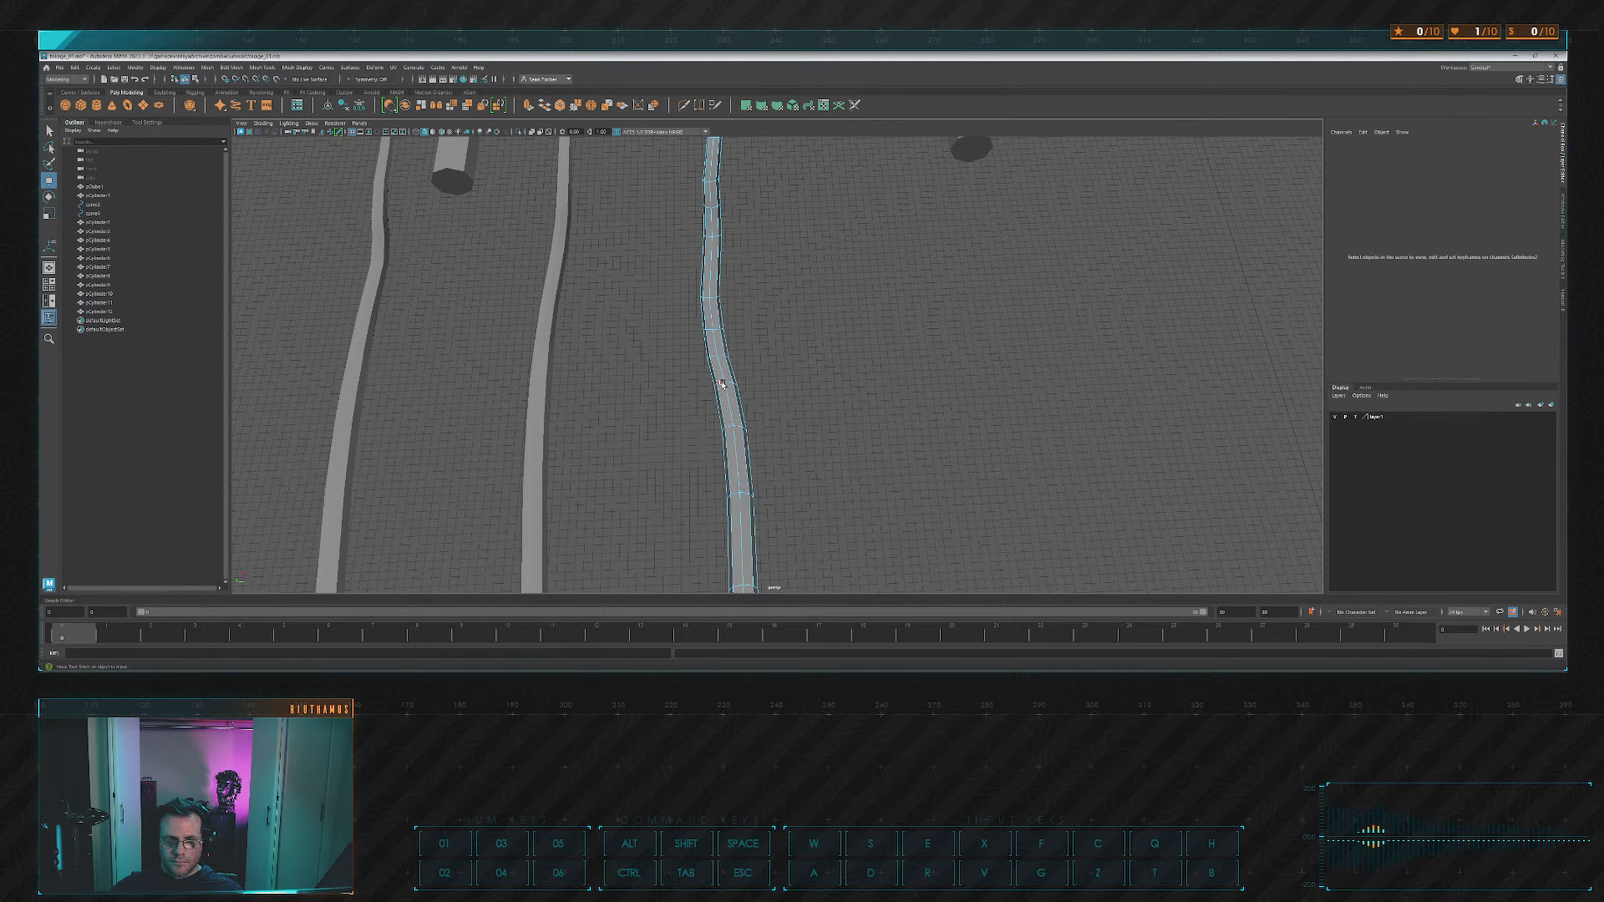
Adjust the three edge loops just above the lower bend sideways, one after another, and deselect them.
click(722, 384)
drag(703, 390, 706, 389)
click(764, 360)
click(713, 360)
click(755, 344)
click(705, 331)
click(745, 323)
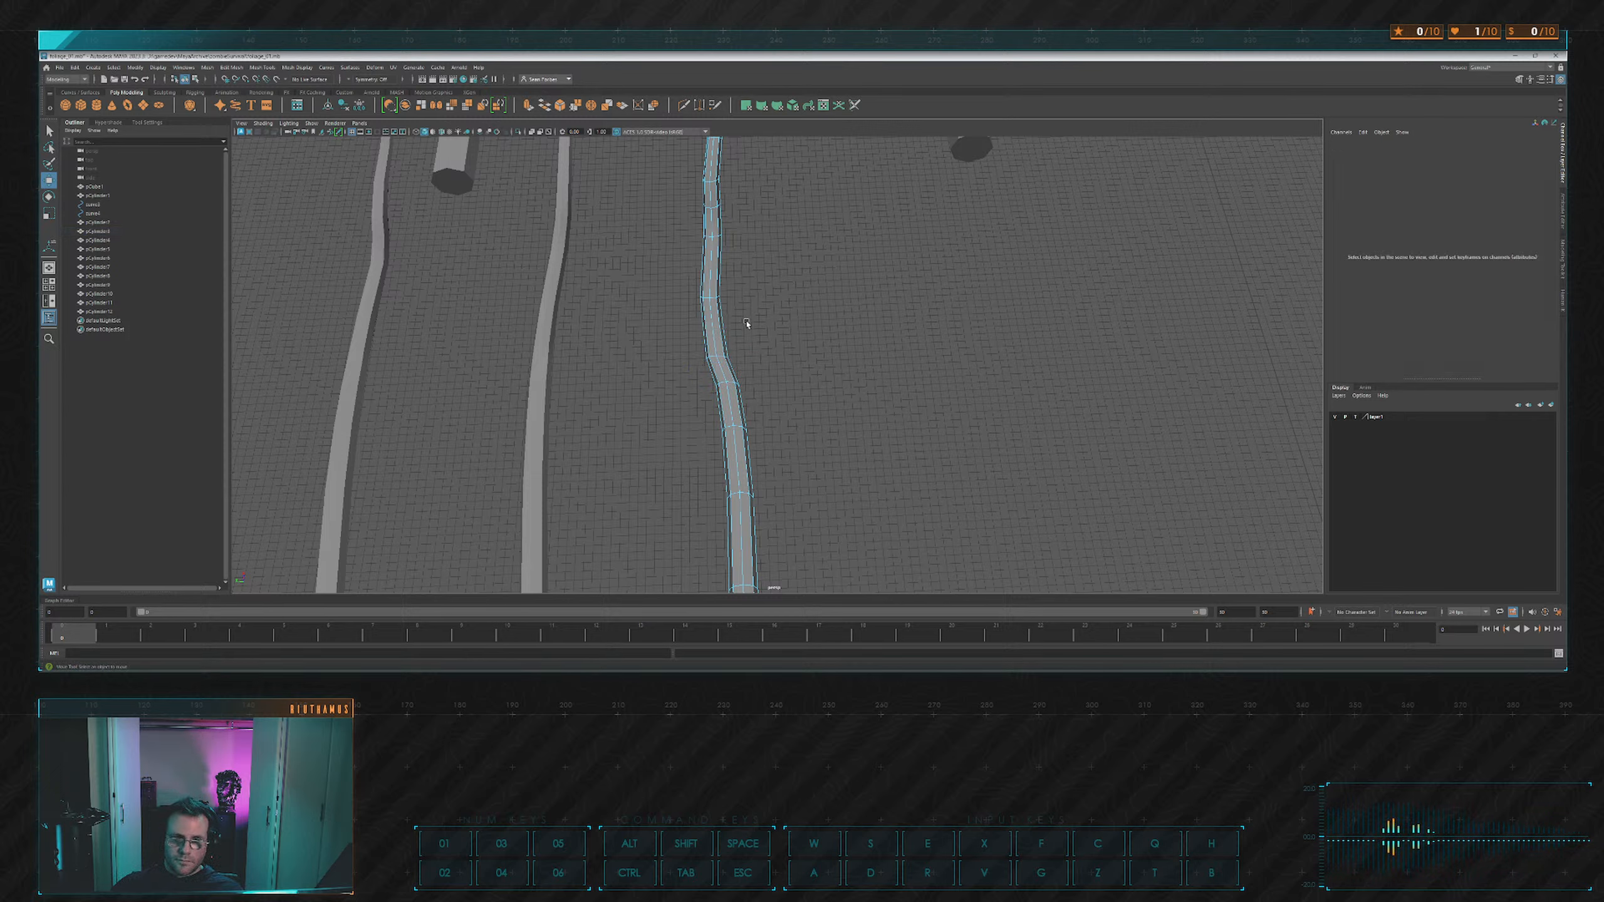
Return the long branch to object mode, deselect it and view the trunk with all branch sets.
drag(648, 269, 880, 365)
click(820, 355)
scroll(839, 351, down, 5)
right_drag(880, 365, 916, 344)
click(916, 344)
scroll(884, 344, down, 5)
alt+drag(809, 343, 913, 352)
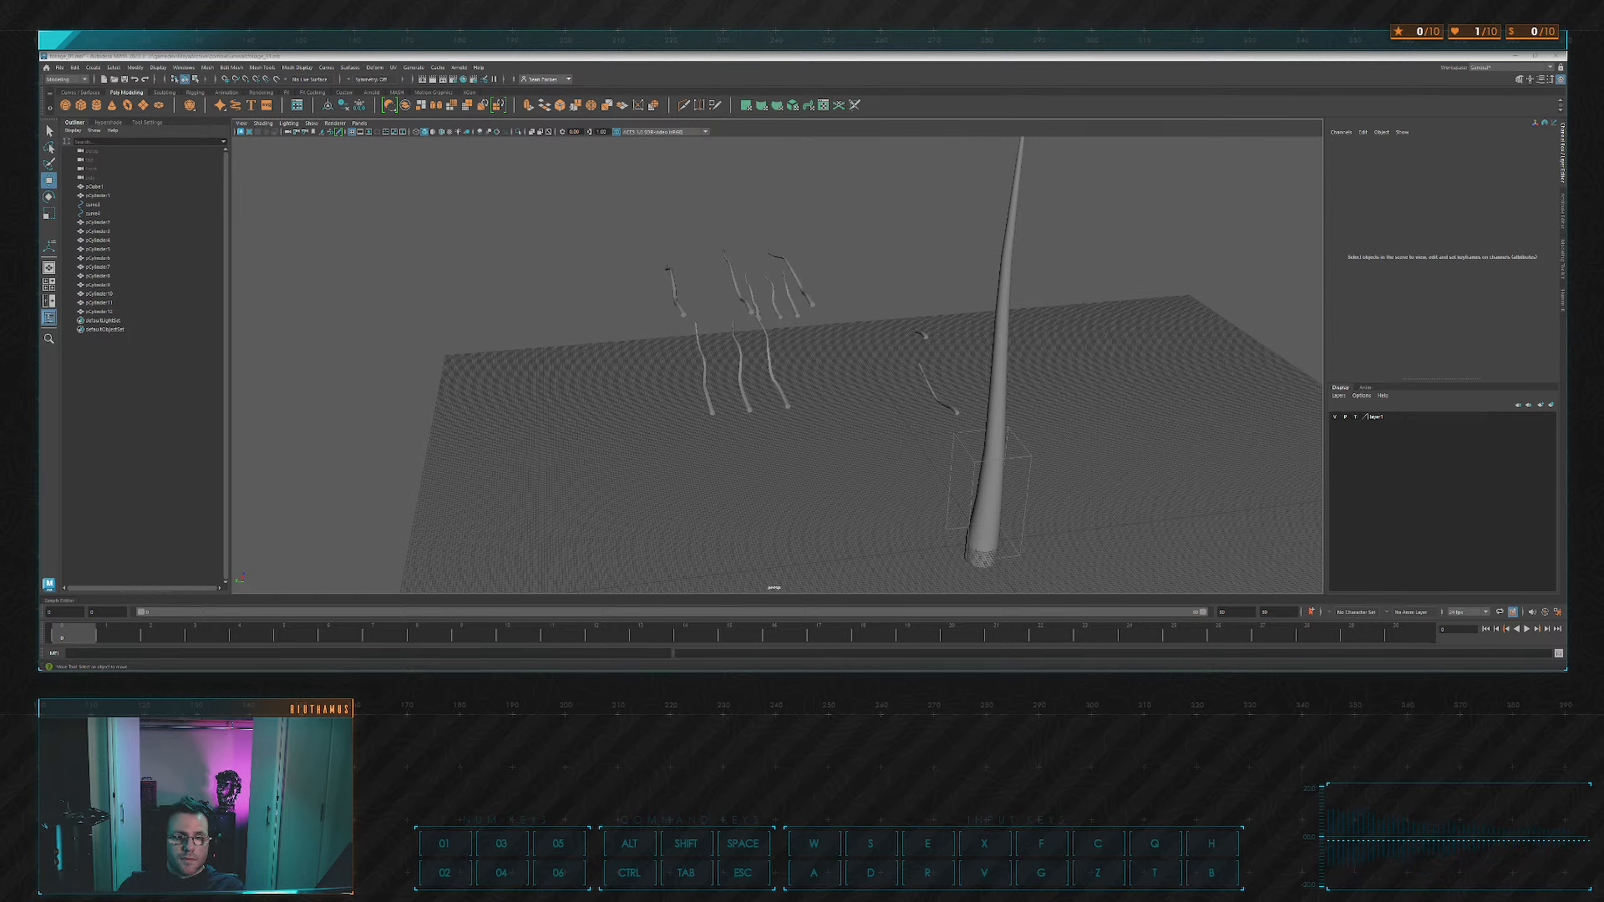
key(d)
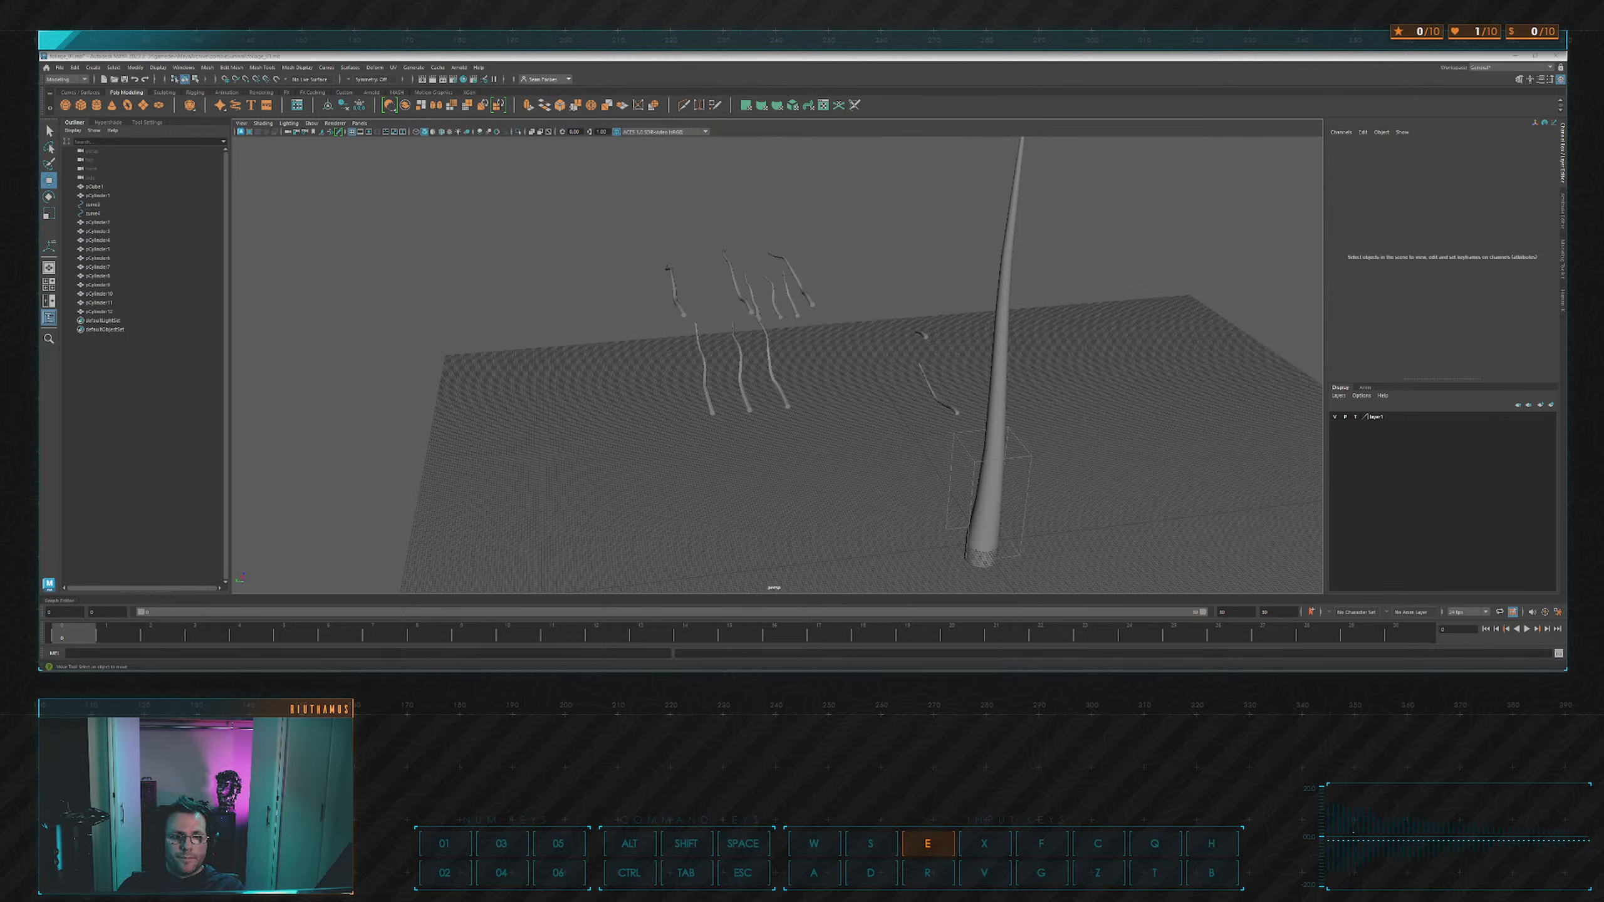
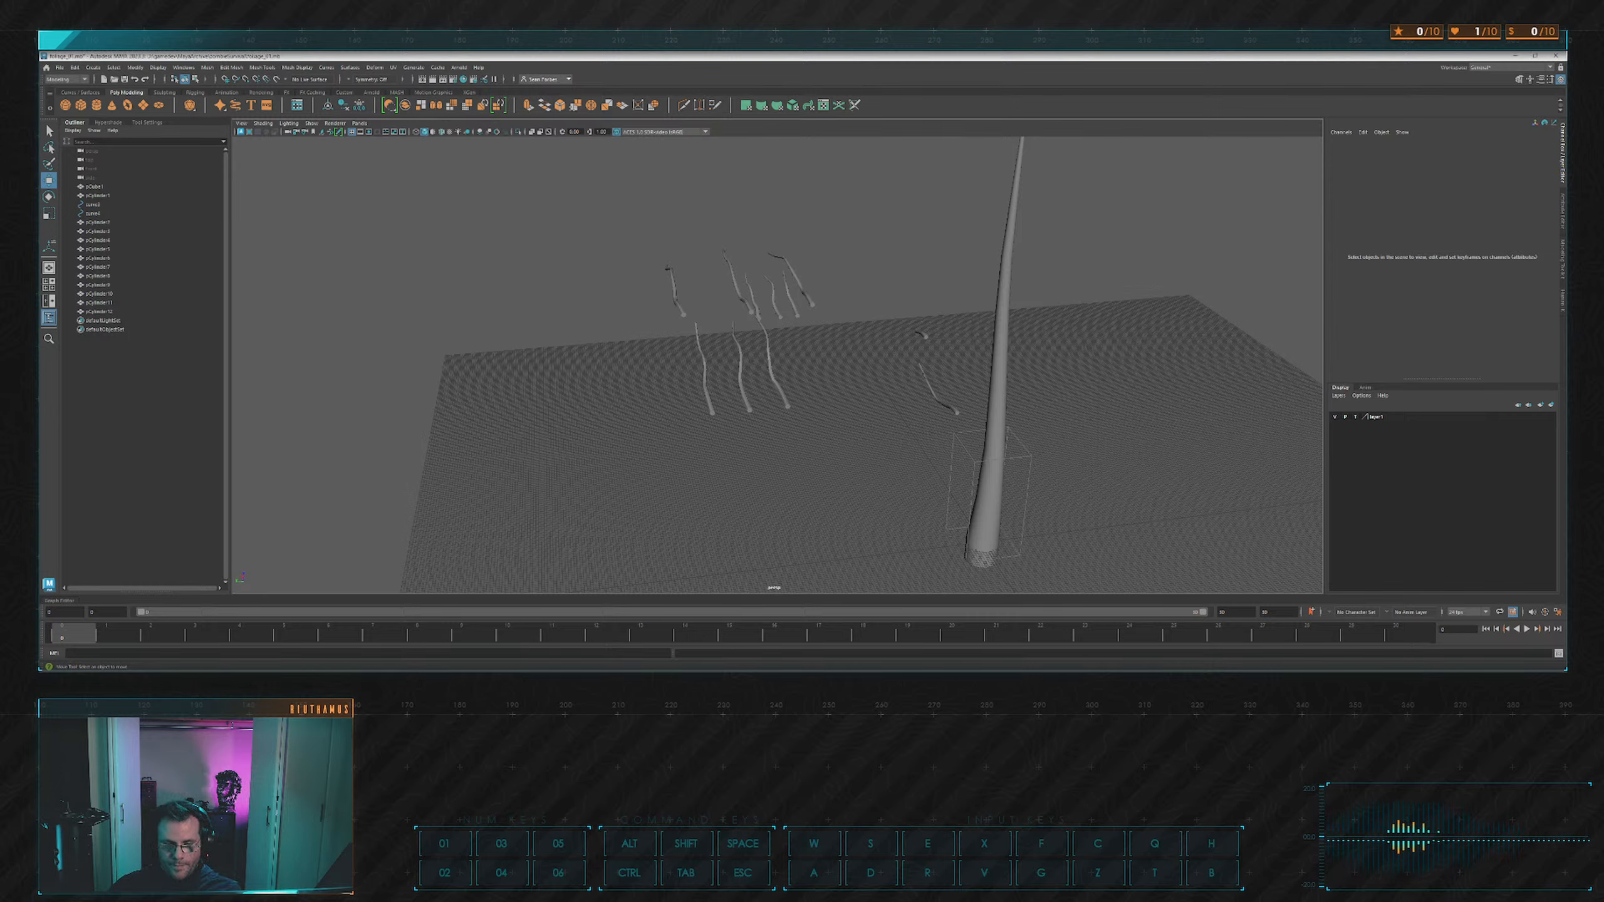
Select the short branch near the trunk and scale down the two vertex rings at its thick end.
alt+drag(866, 355, 705, 412)
alt+middle_drag(705, 412, 787, 386)
scroll(787, 386, up, 4)
click(765, 365)
alt+drag(777, 362, 912, 320)
click(786, 460)
key(f)
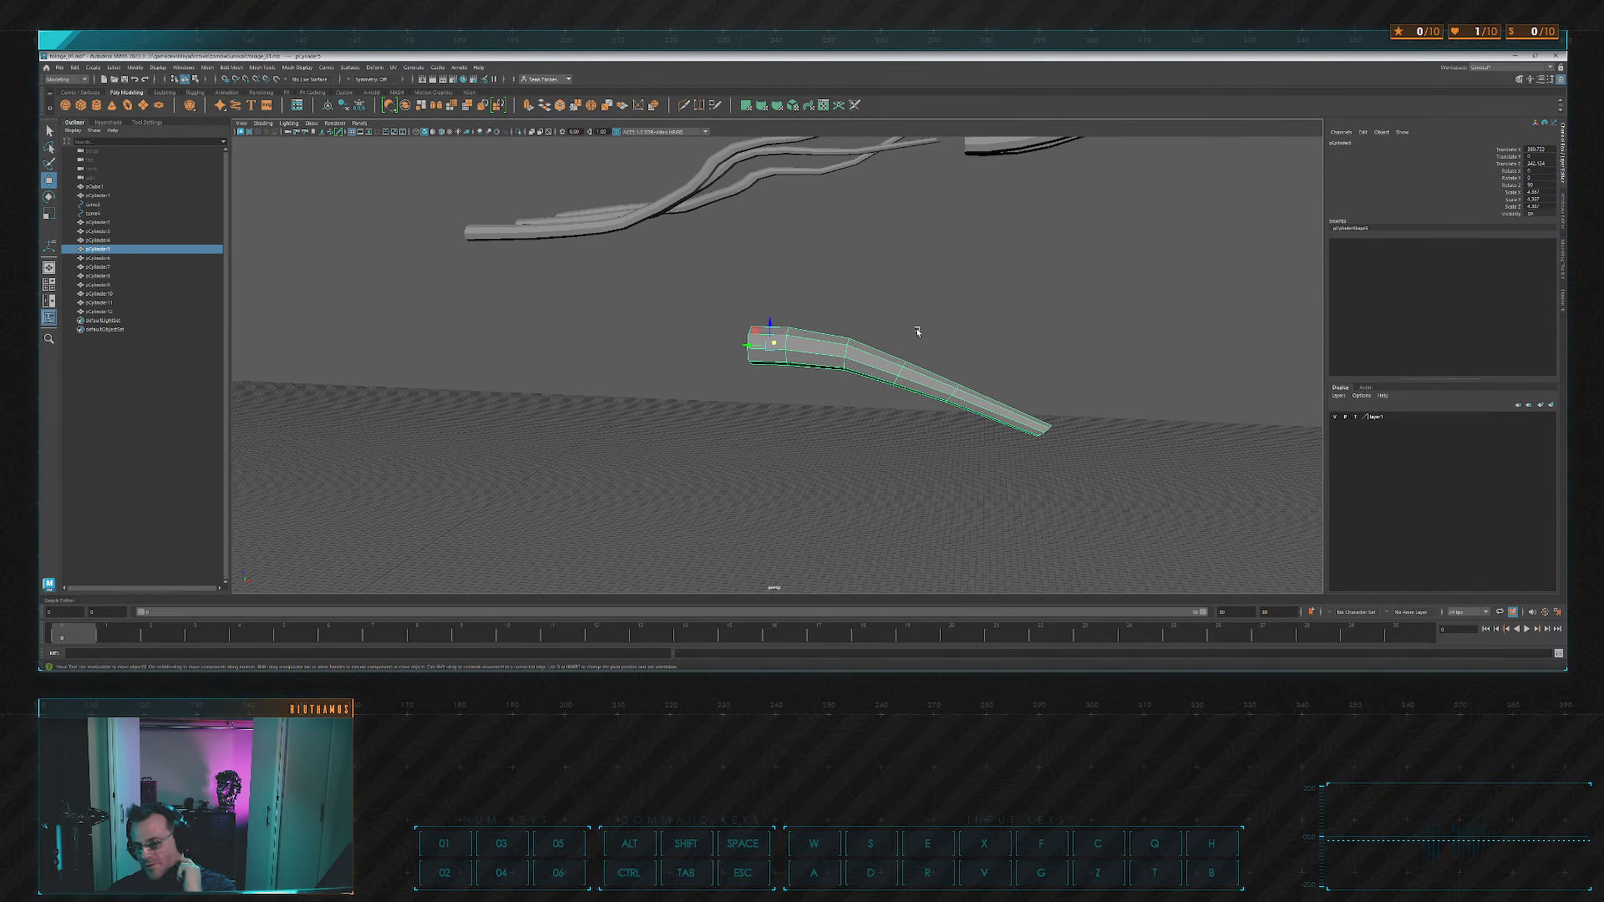
scroll(908, 308, up, 2)
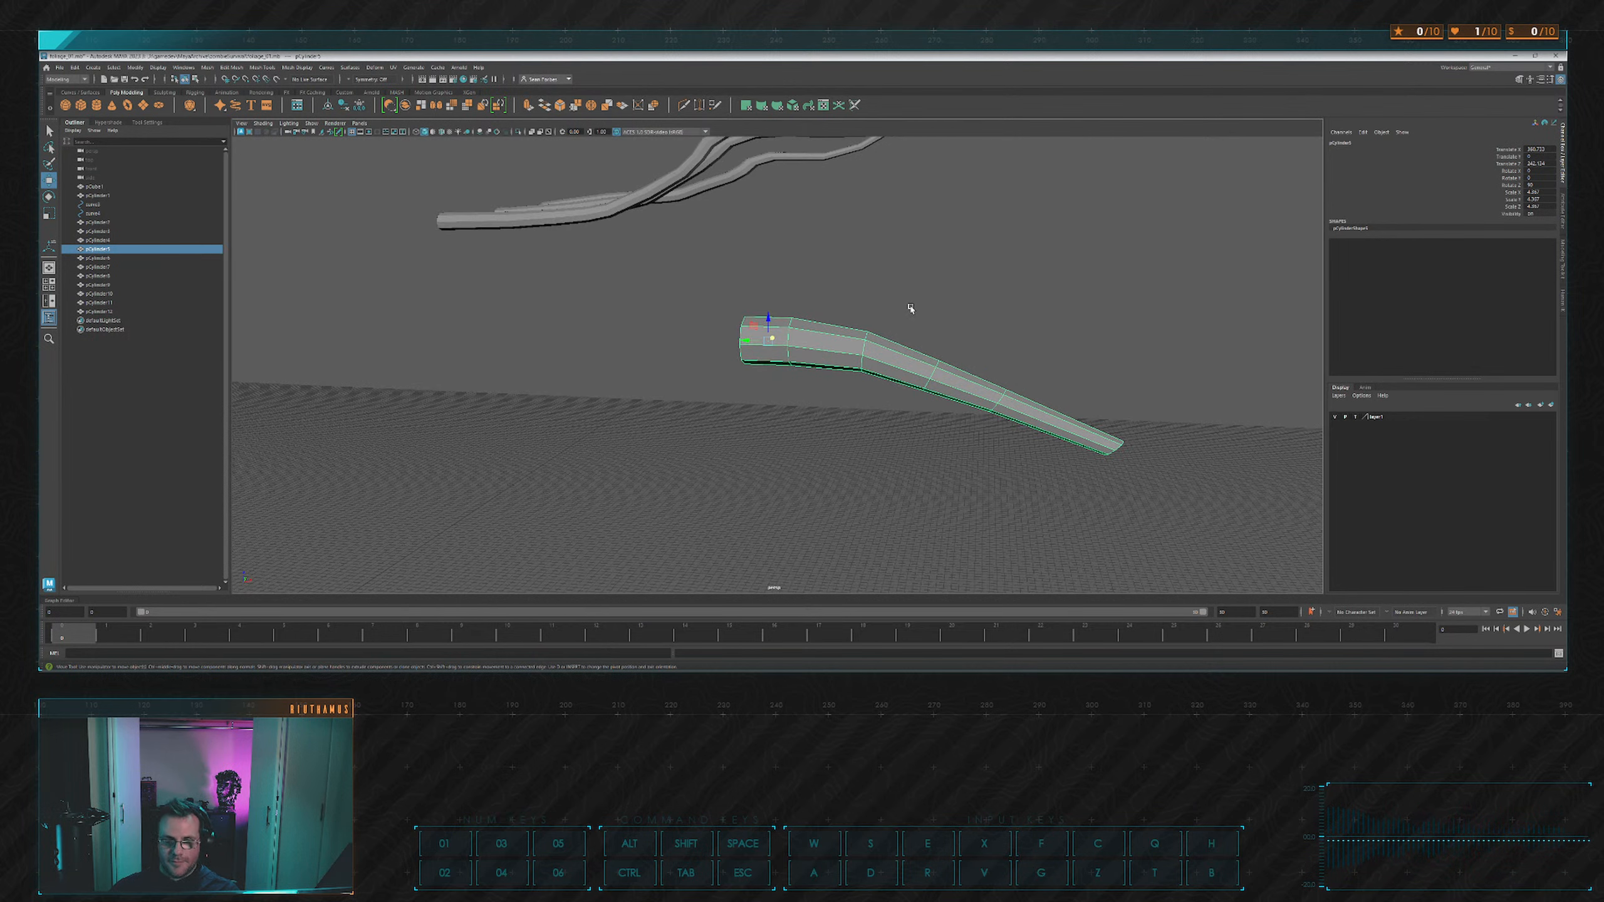
right_drag(909, 308, 862, 311)
drag(684, 271, 808, 413)
key(r)
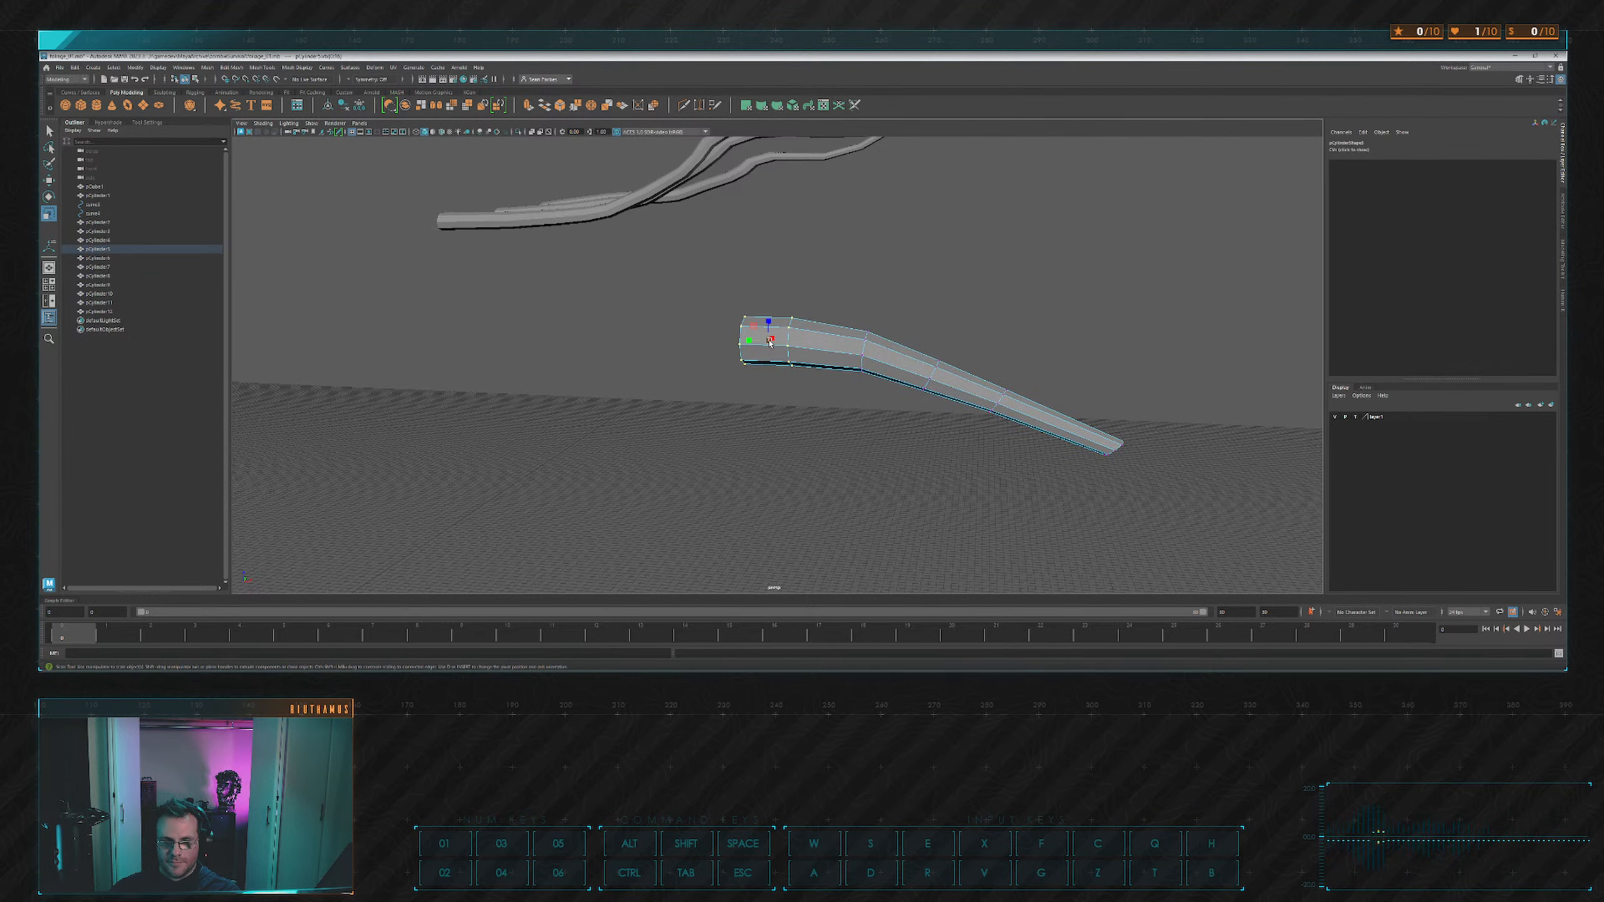
alt+drag(770, 342, 850, 383)
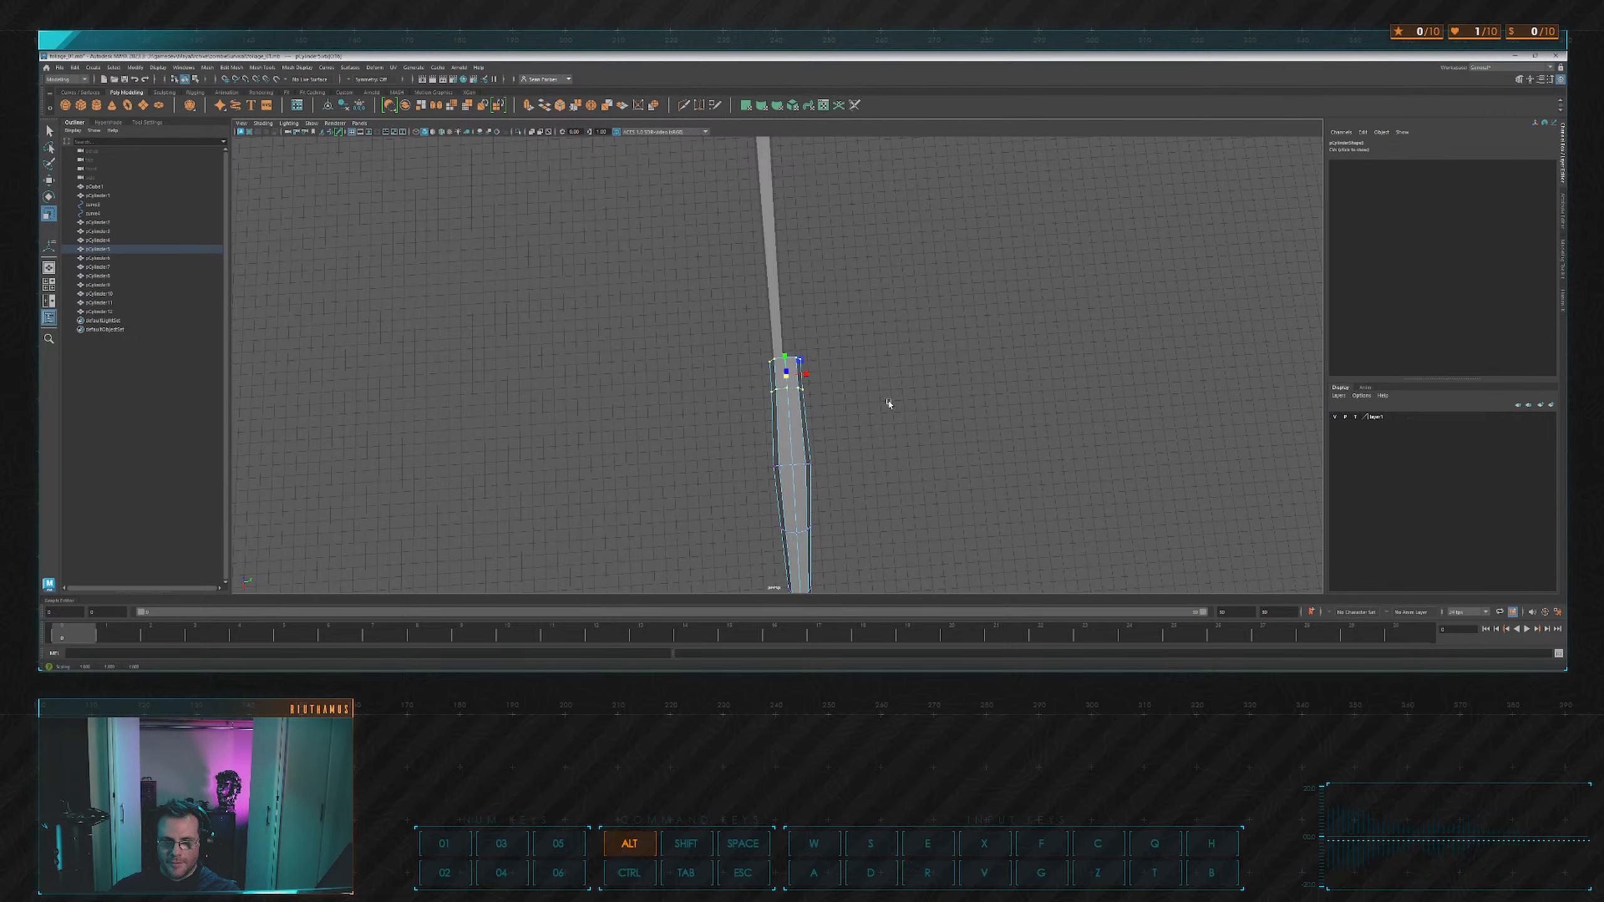
alt+middle_drag(889, 404, 875, 339)
Scale down the next three edge loops of the short branch so it tapers evenly toward the tip.
right_drag(794, 380, 795, 347)
double_click(784, 396)
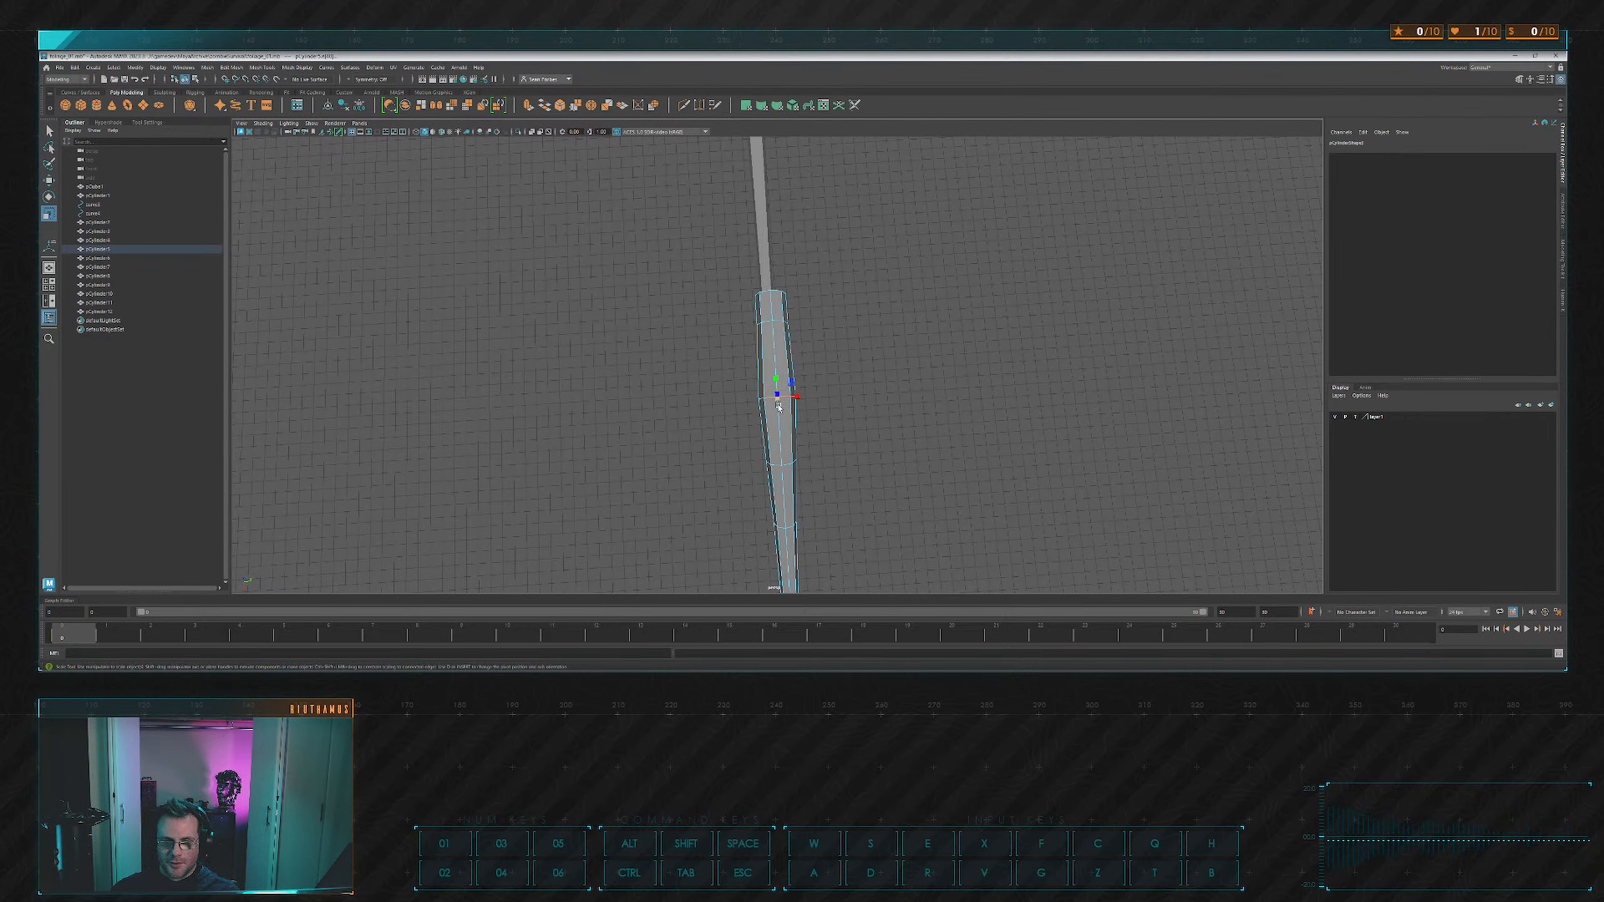
drag(779, 406, 774, 402)
alt+middle_drag(801, 448, 808, 362)
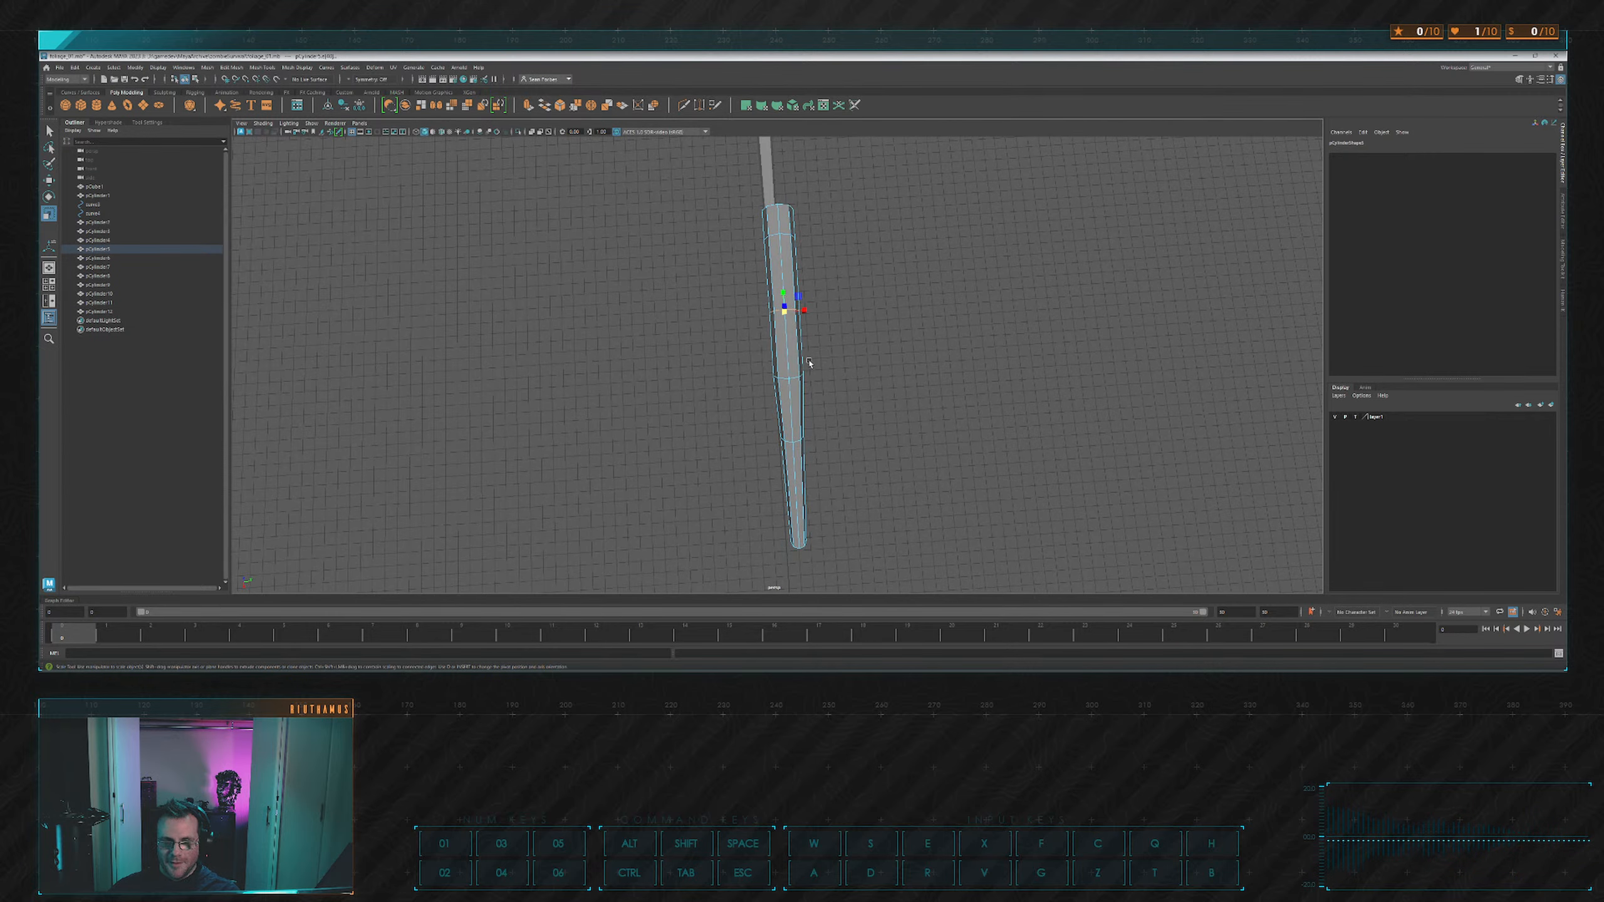
drag(795, 376, 788, 374)
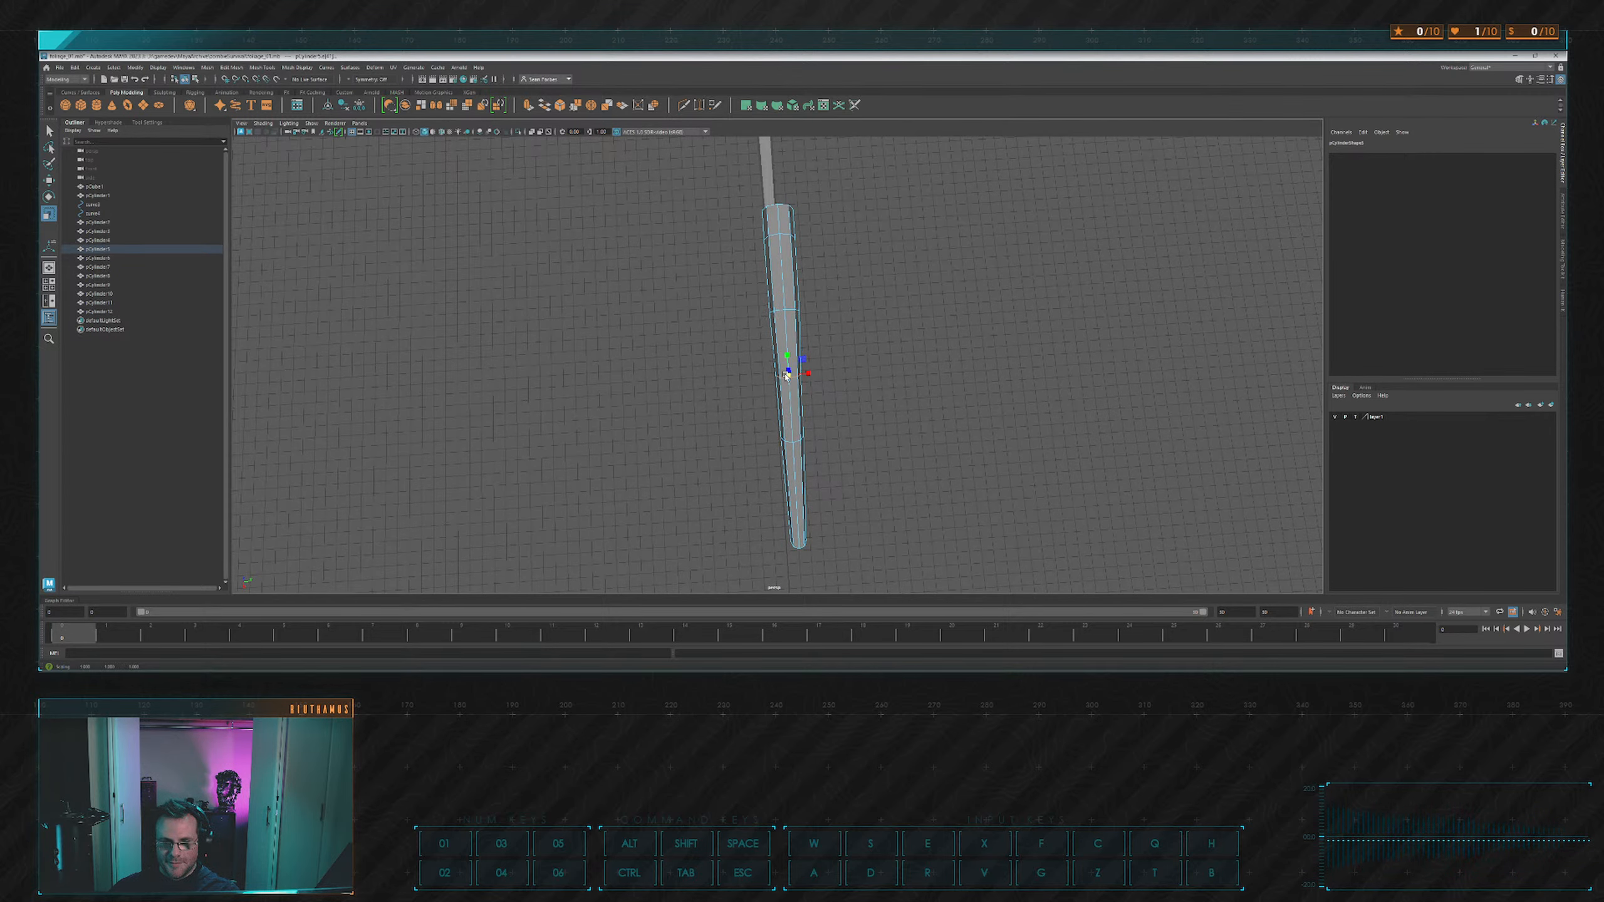
double_click(796, 442)
drag(792, 443, 803, 395)
Shift edge loops along the short branch sideways to give it a winding shape from above.
key(w)
alt+middle_drag(837, 351, 884, 433)
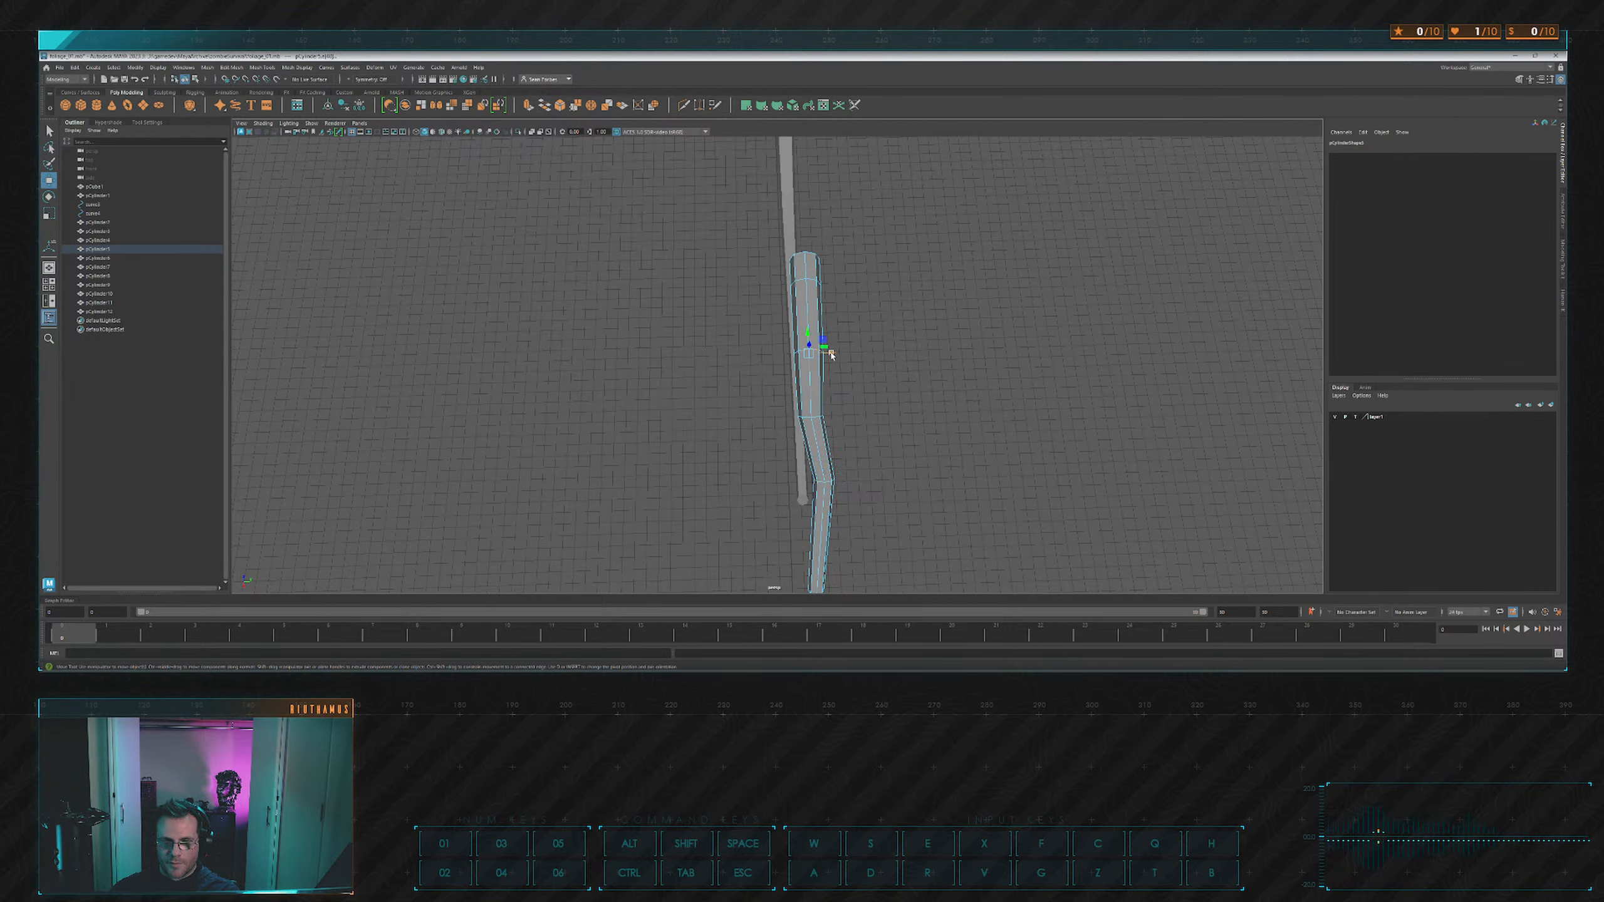
drag(830, 355, 827, 355)
double_click(815, 284)
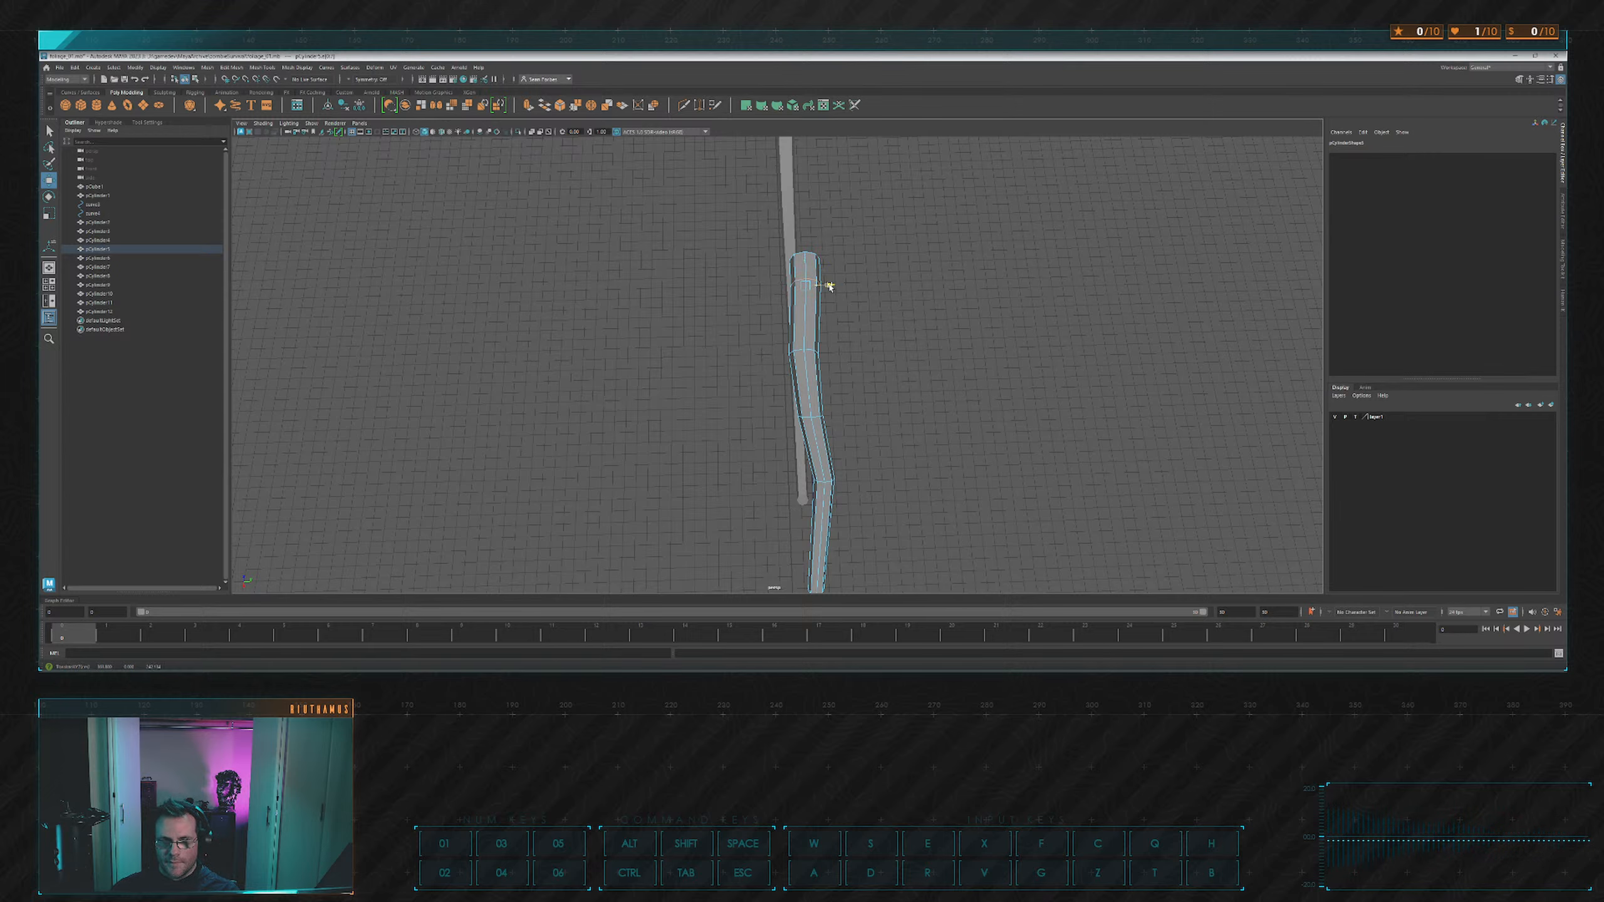
click(870, 483)
Shift edge loops of the short branch vertically in side view to give it a wavy profile.
alt+drag(870, 483, 961, 328)
alt+middle_drag(745, 304, 802, 379)
alt+right_drag(802, 379, 818, 379)
alt+drag(818, 379, 915, 416)
double_click(776, 354)
click(879, 378)
double_click(910, 407)
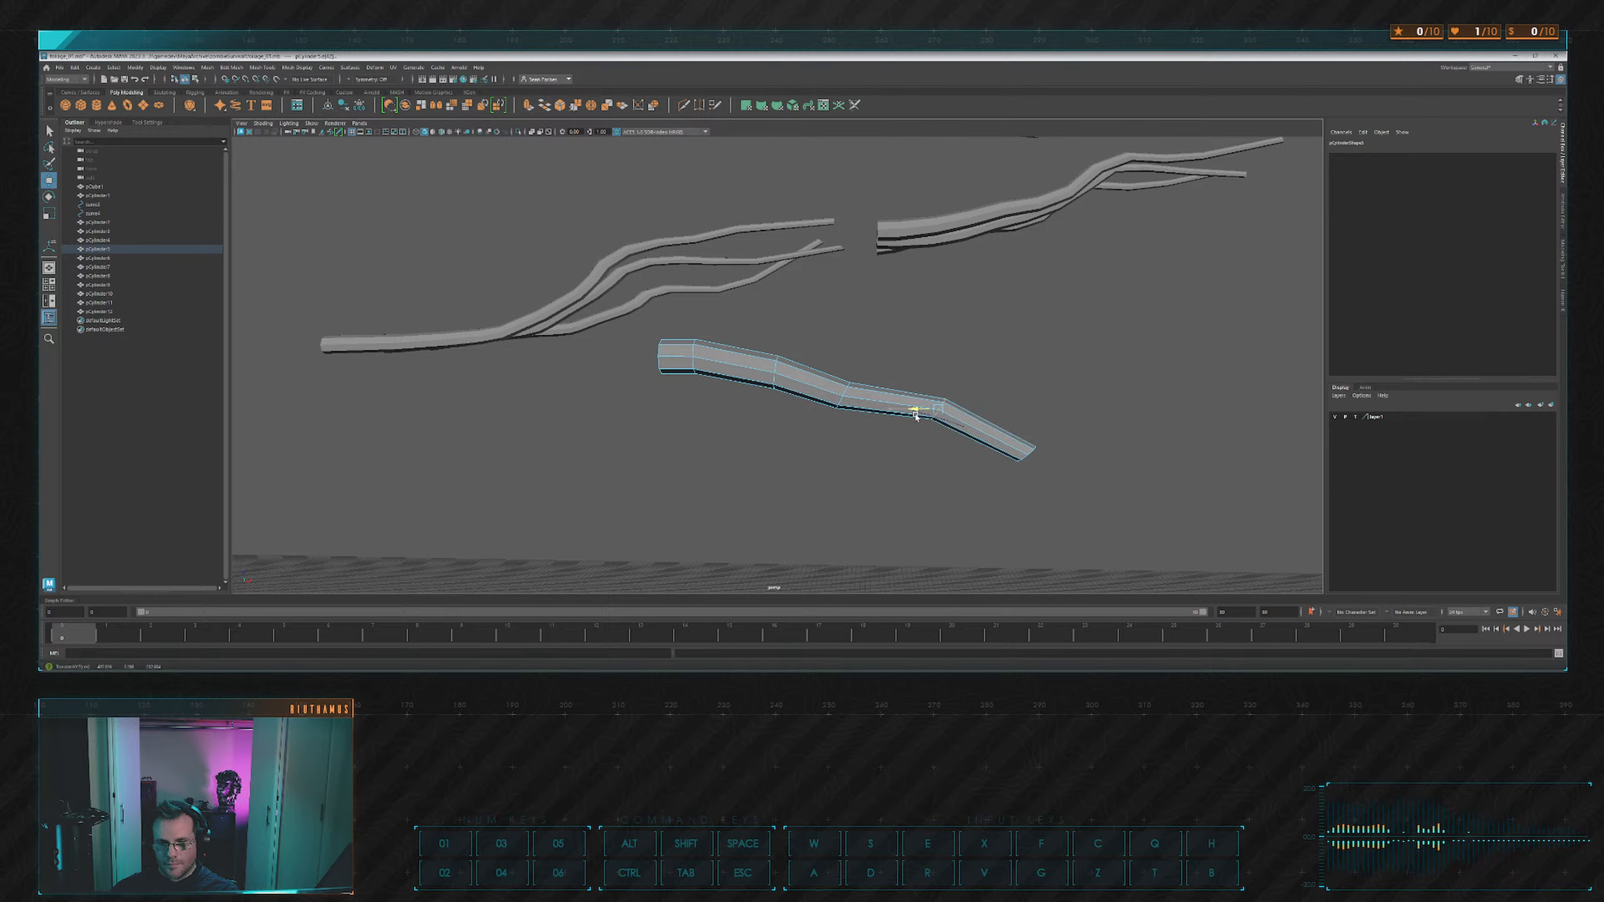
Raise the tip of the short branch, rotate its end and shift it sideways.
mouse_move(1023, 436)
alt+mouse_down()
mouse_move(1107, 427)
mouse_move(1041, 448)
mouse_move(1035, 423)
alt+mouse_up()
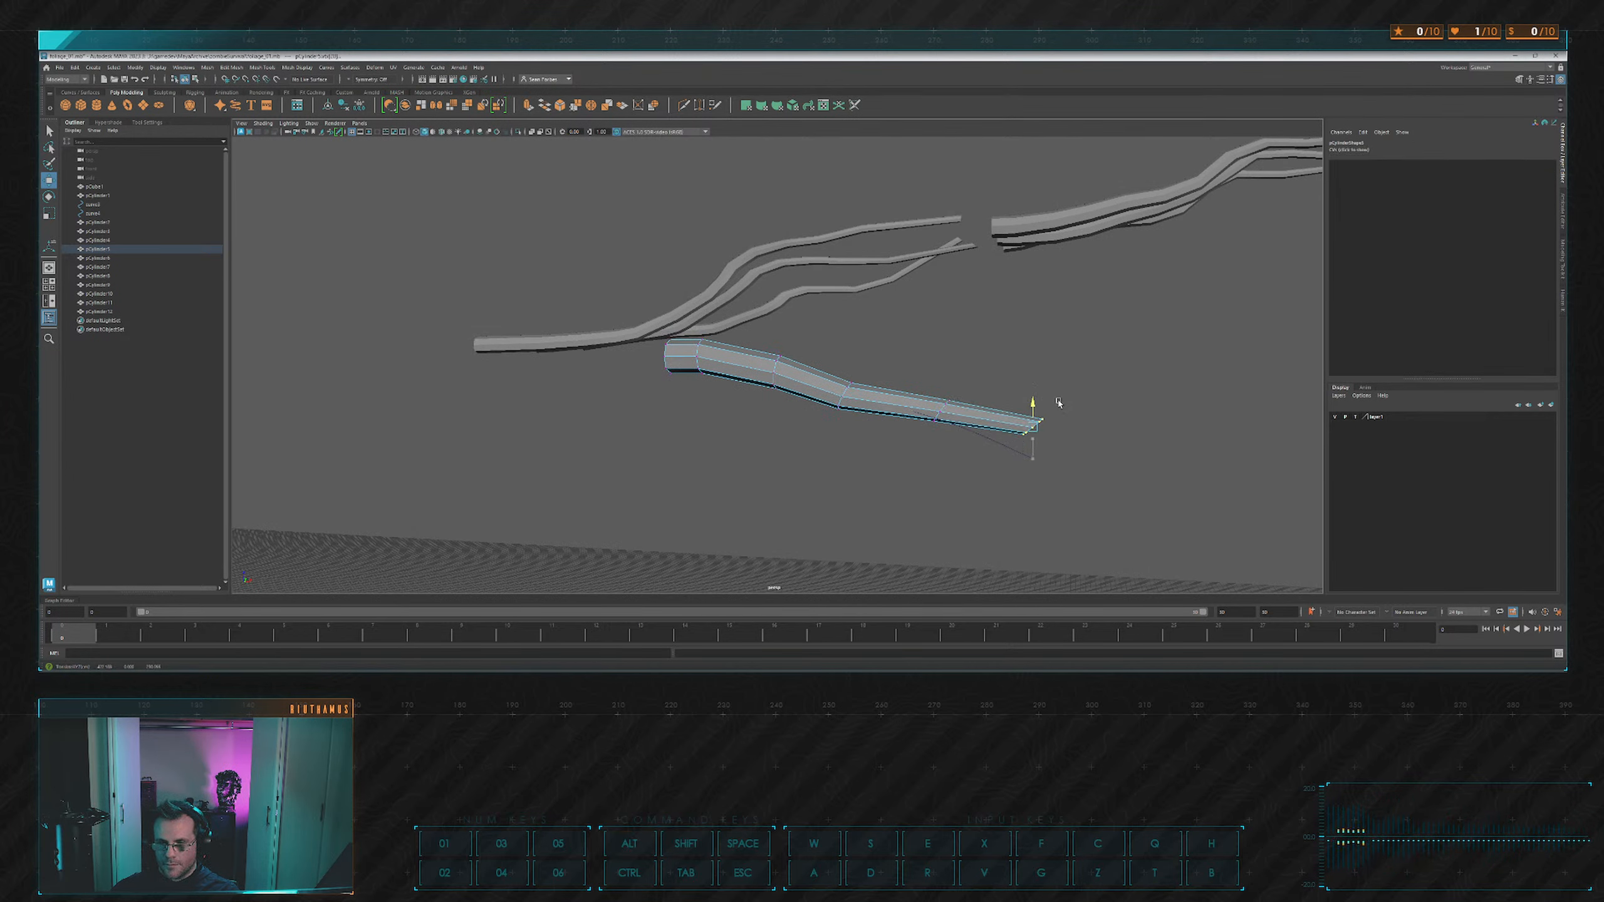
key(e)
key(r)
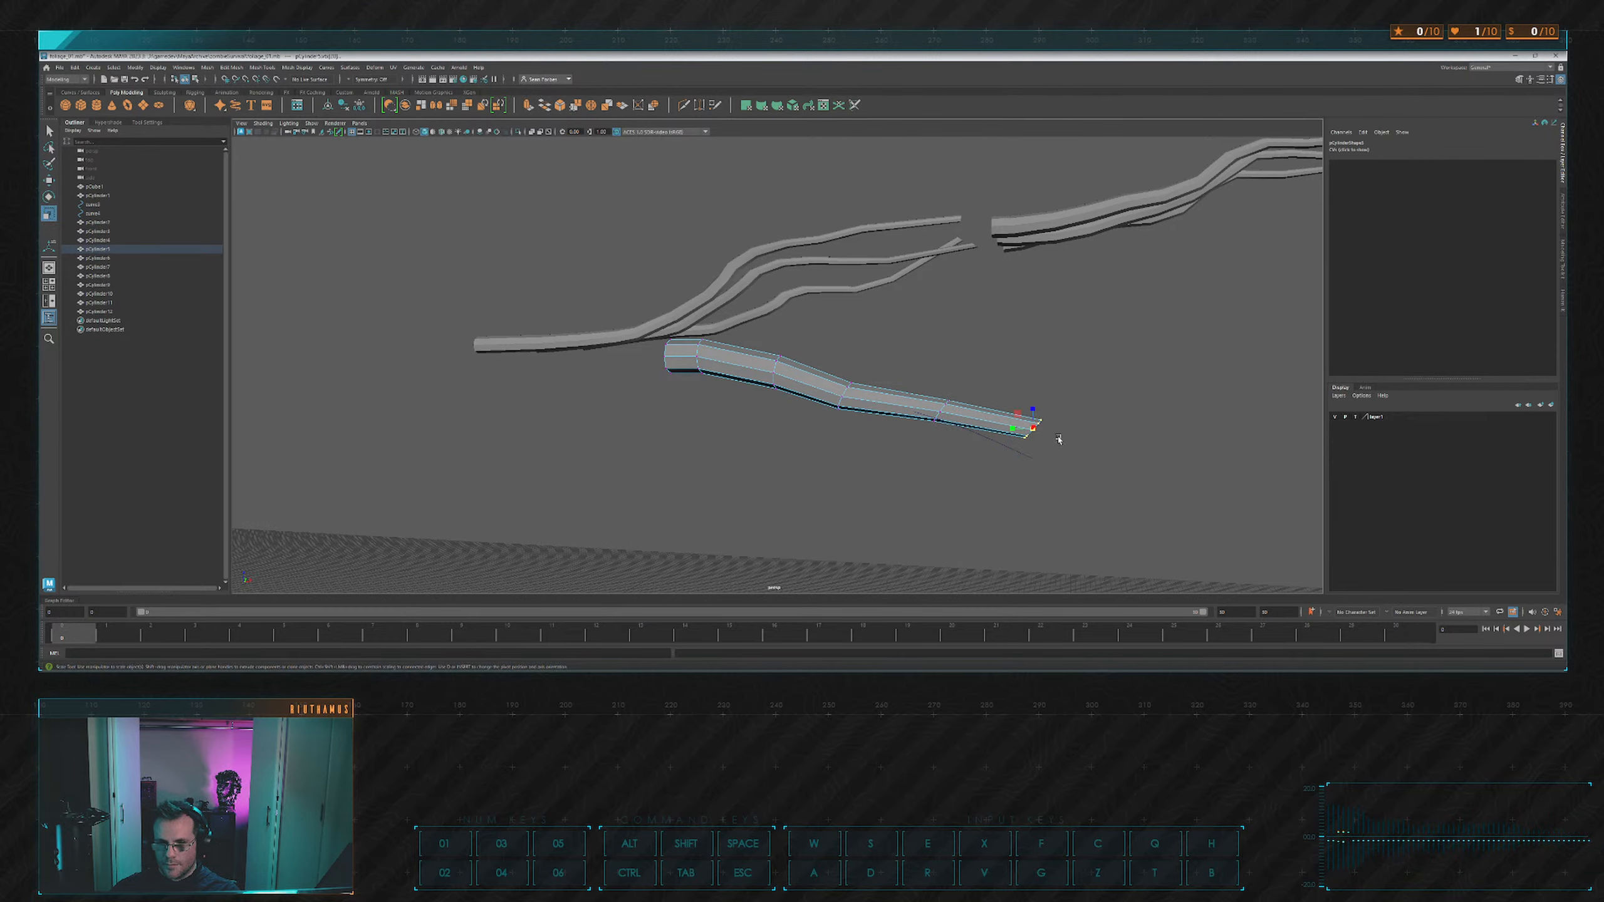
alt+drag(1070, 437, 853, 503)
key(e)
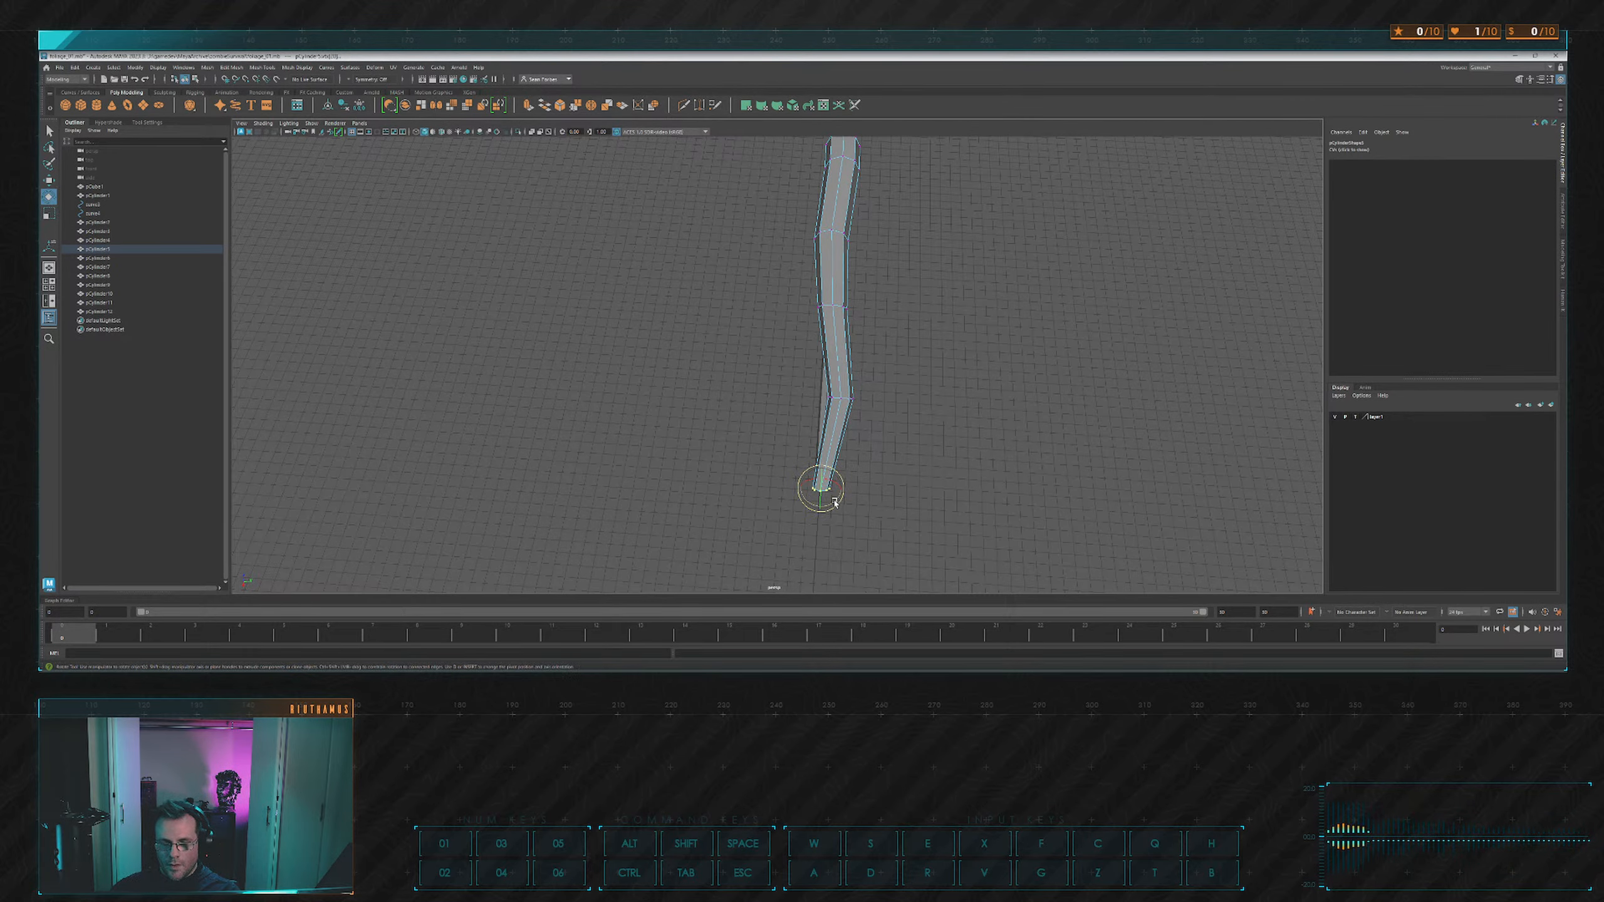
key(w)
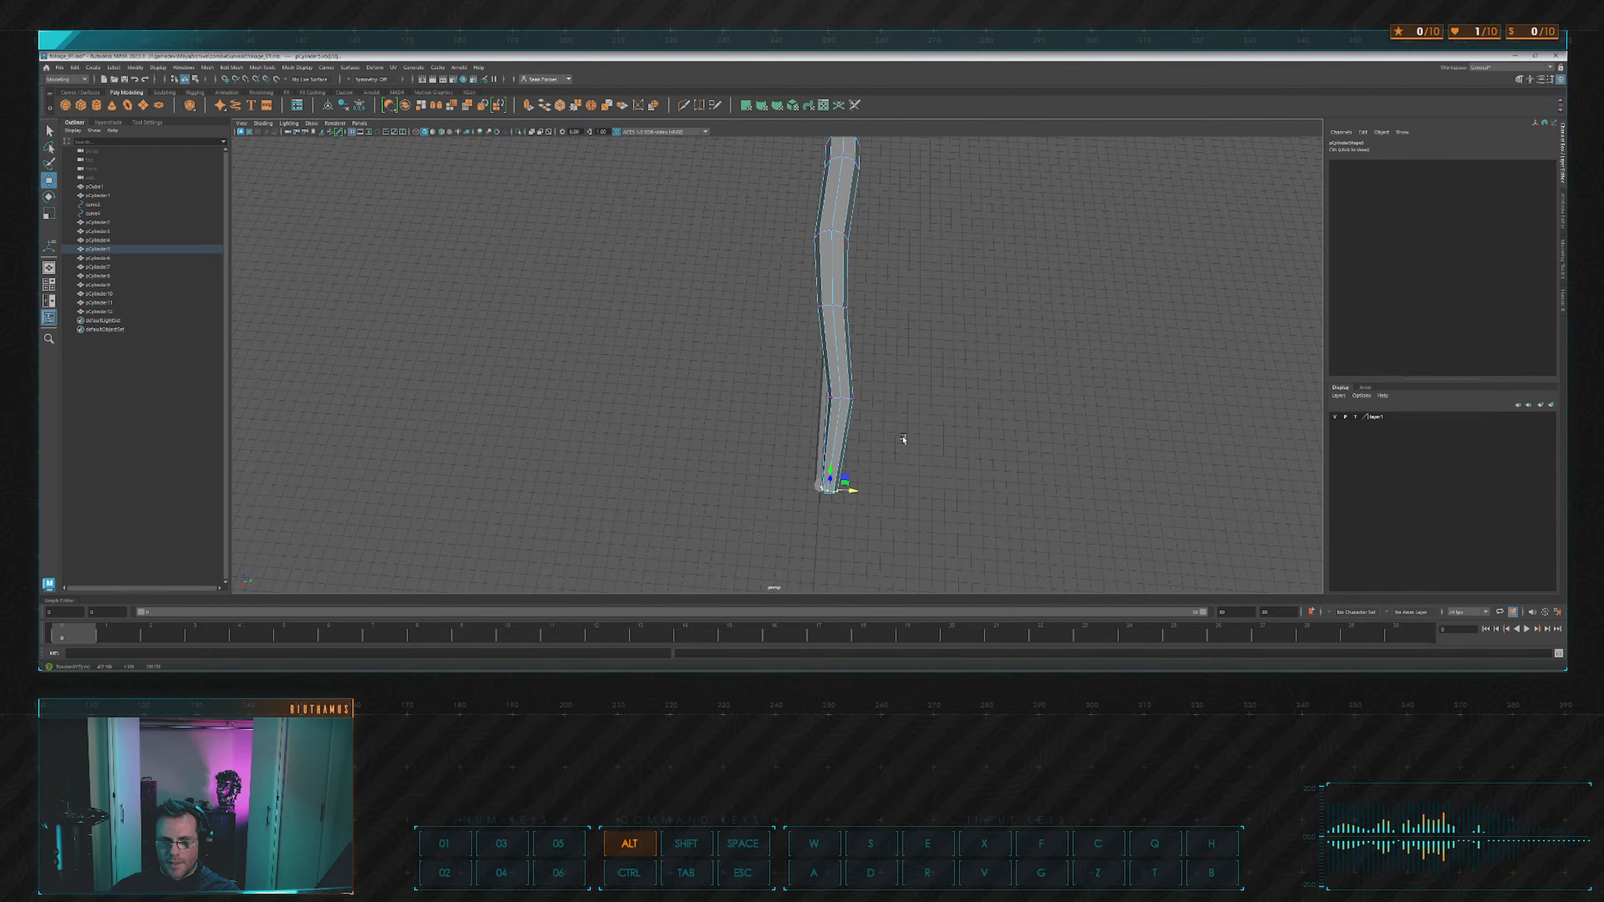
Shift the middle edge loop of the short branch sideways to soften its curve seen from above.
alt+drag(902, 440, 937, 434)
right_drag(941, 402, 940, 373)
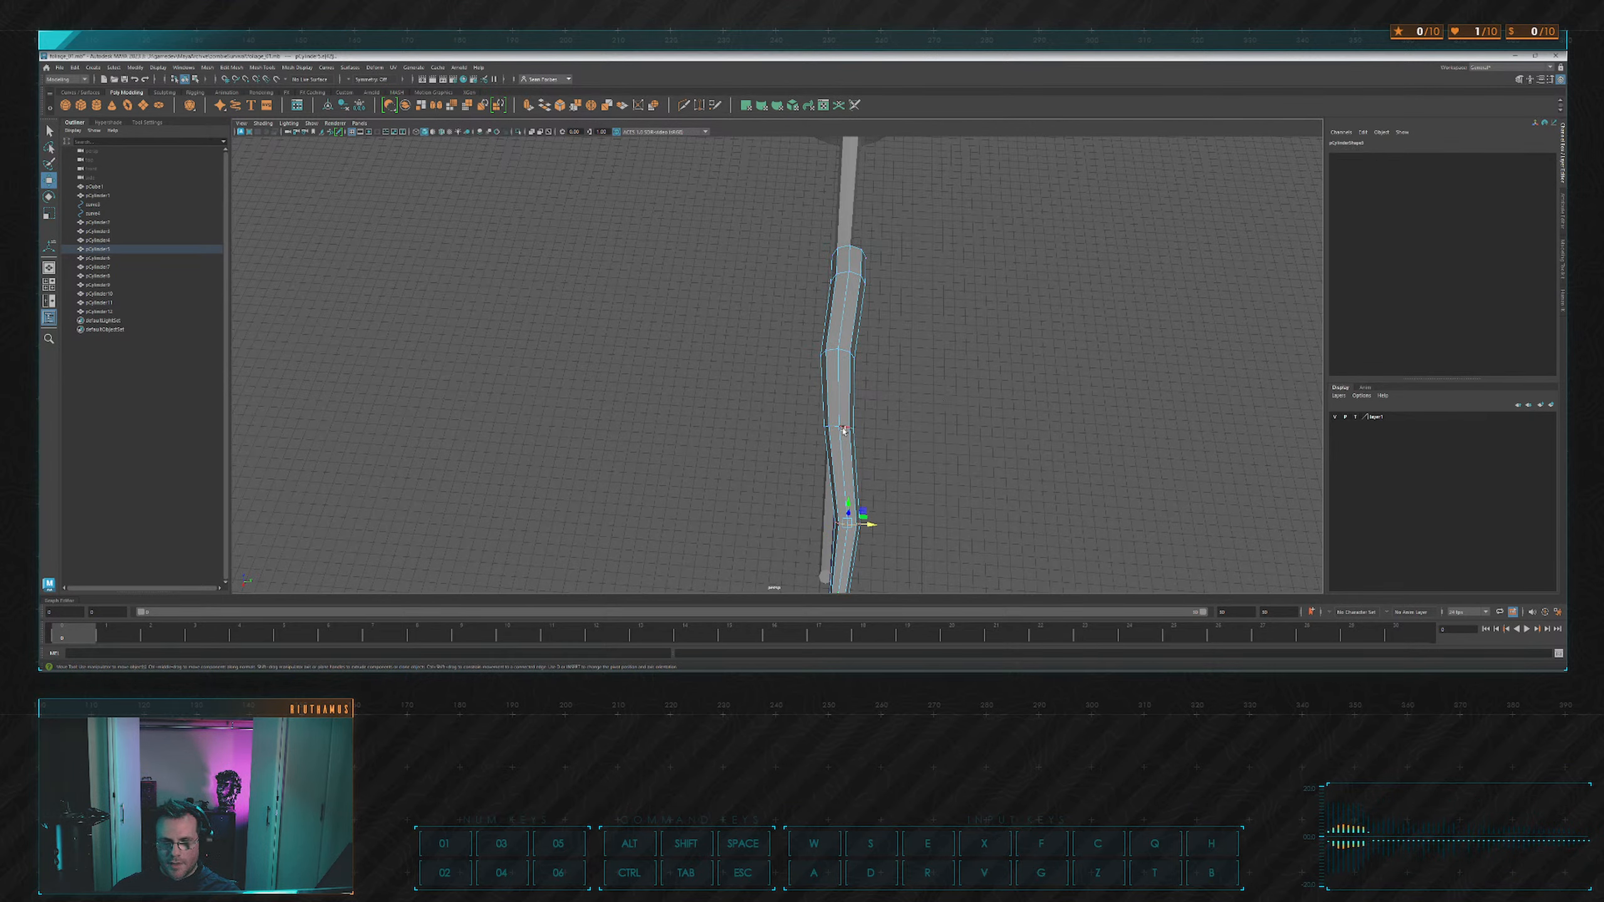
click(941, 376)
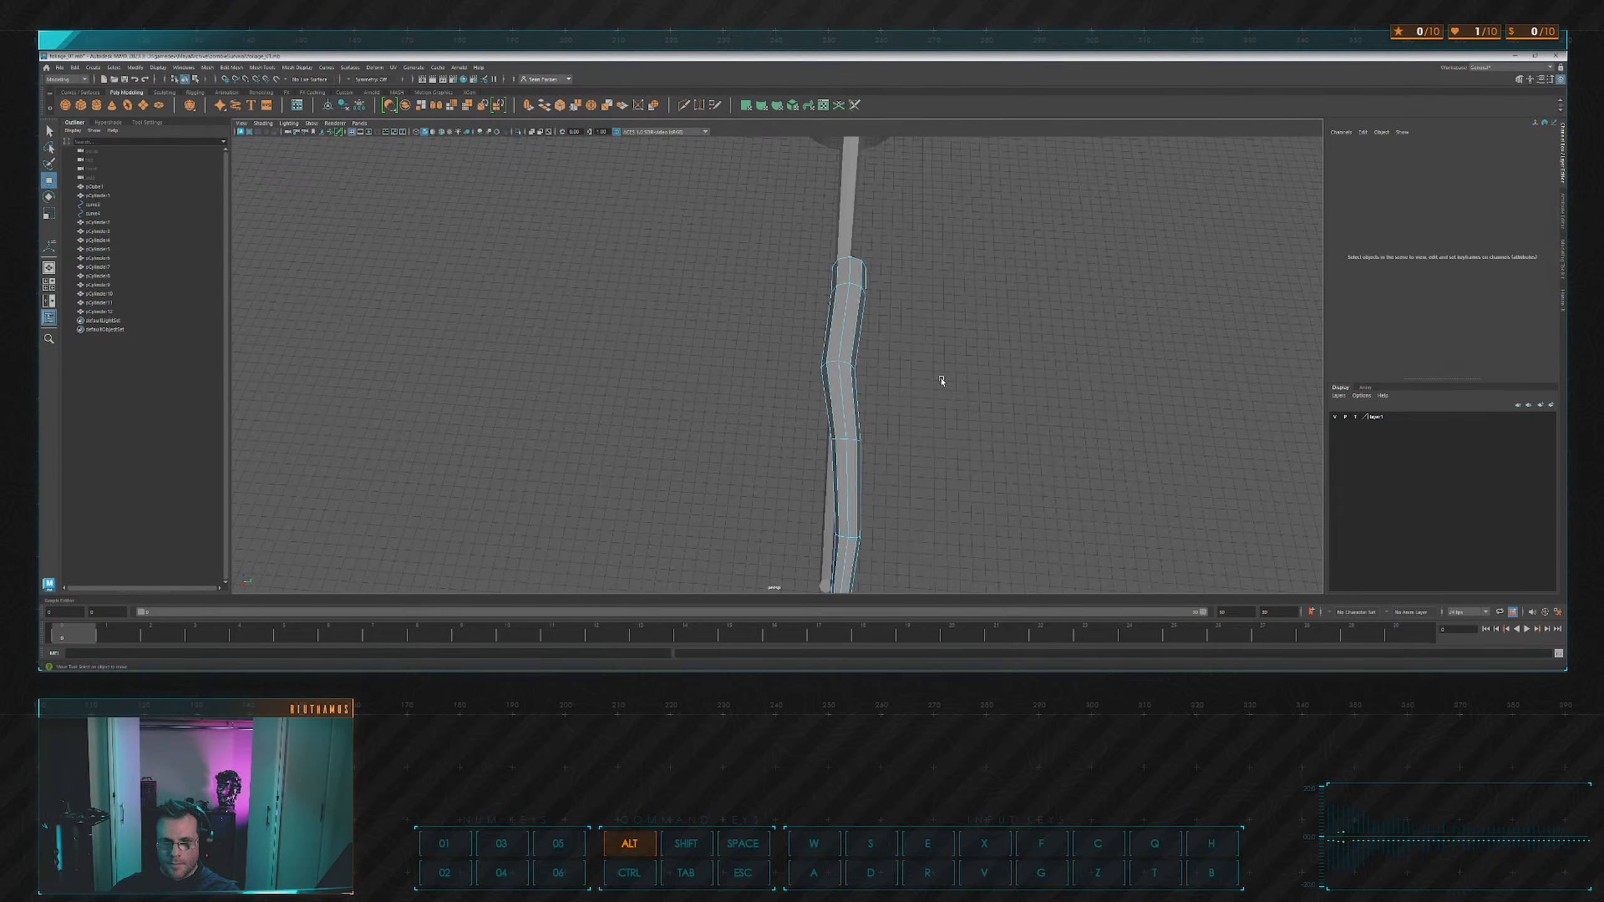
alt+drag(942, 376, 792, 318)
drag(656, 303, 723, 408)
drag(726, 333, 884, 329)
Adjust the thickness of the short branch by scaling the edge loops at its bend and toward its tip.
right_drag(884, 329, 882, 303)
double_click(841, 371)
key(r)
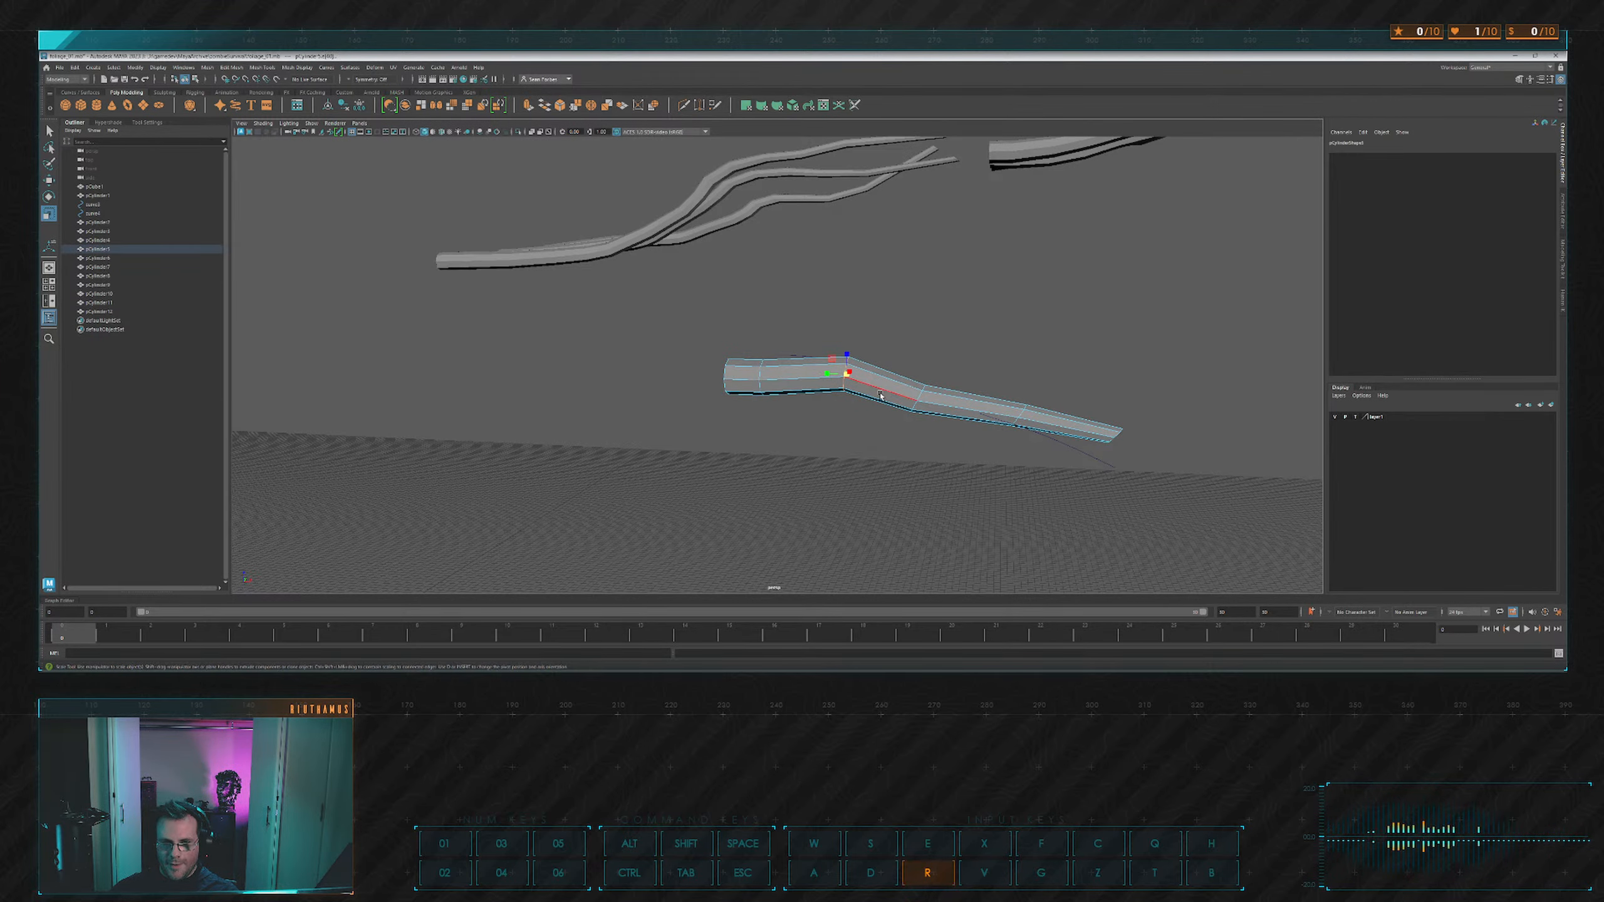
alt+drag(841, 371, 807, 422)
alt+drag(908, 440, 801, 420)
alt+middle_drag(875, 427, 884, 365)
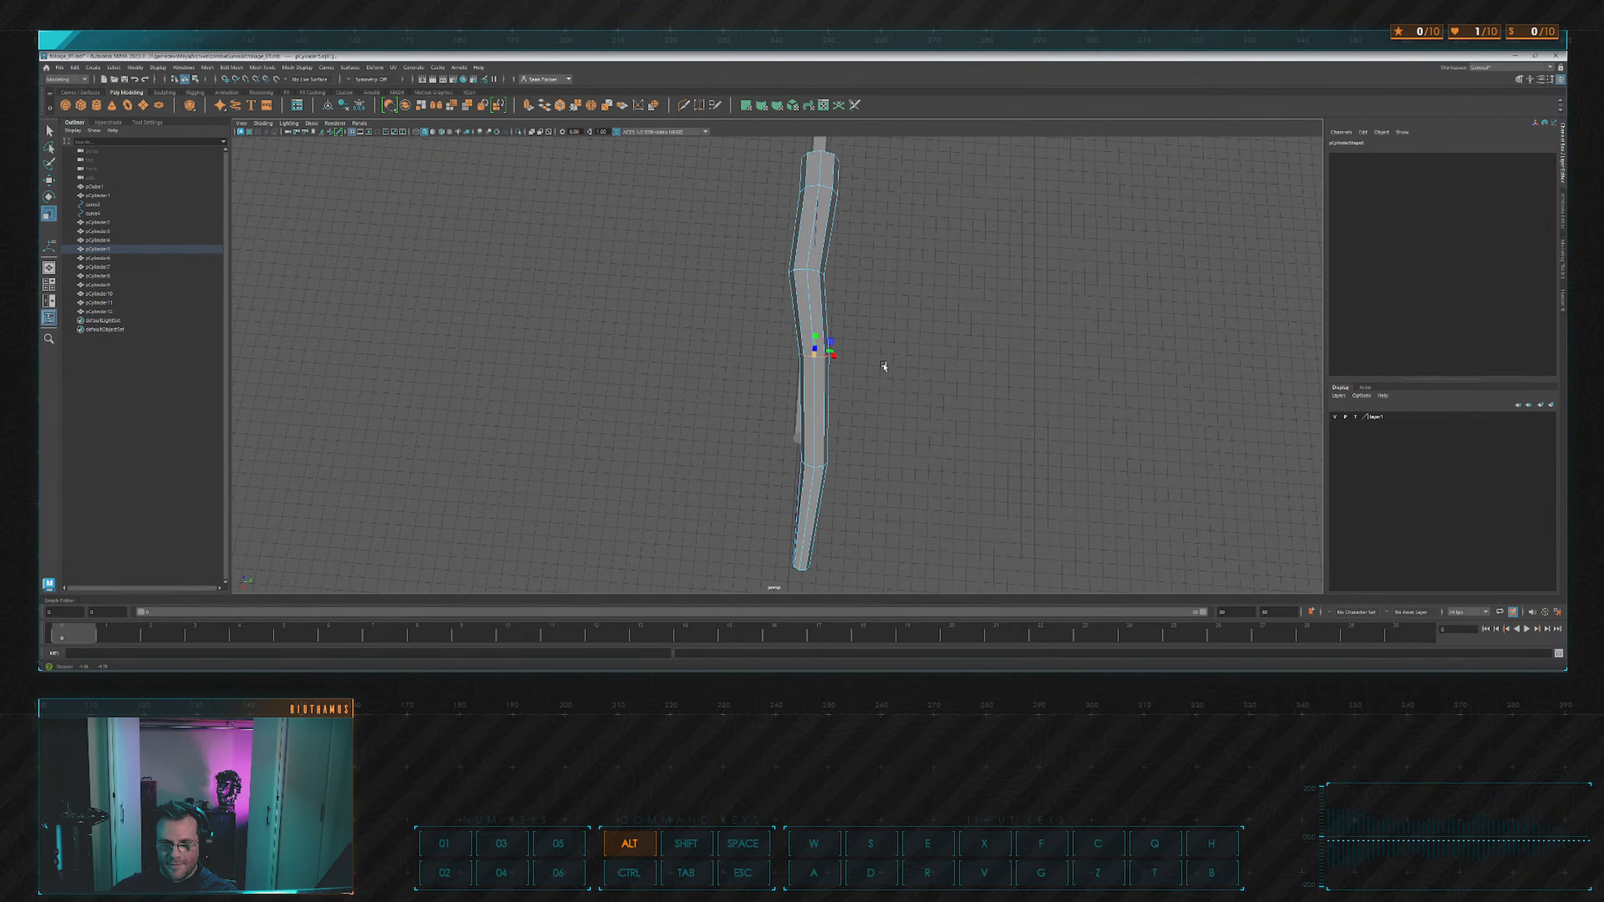
drag(815, 466, 814, 464)
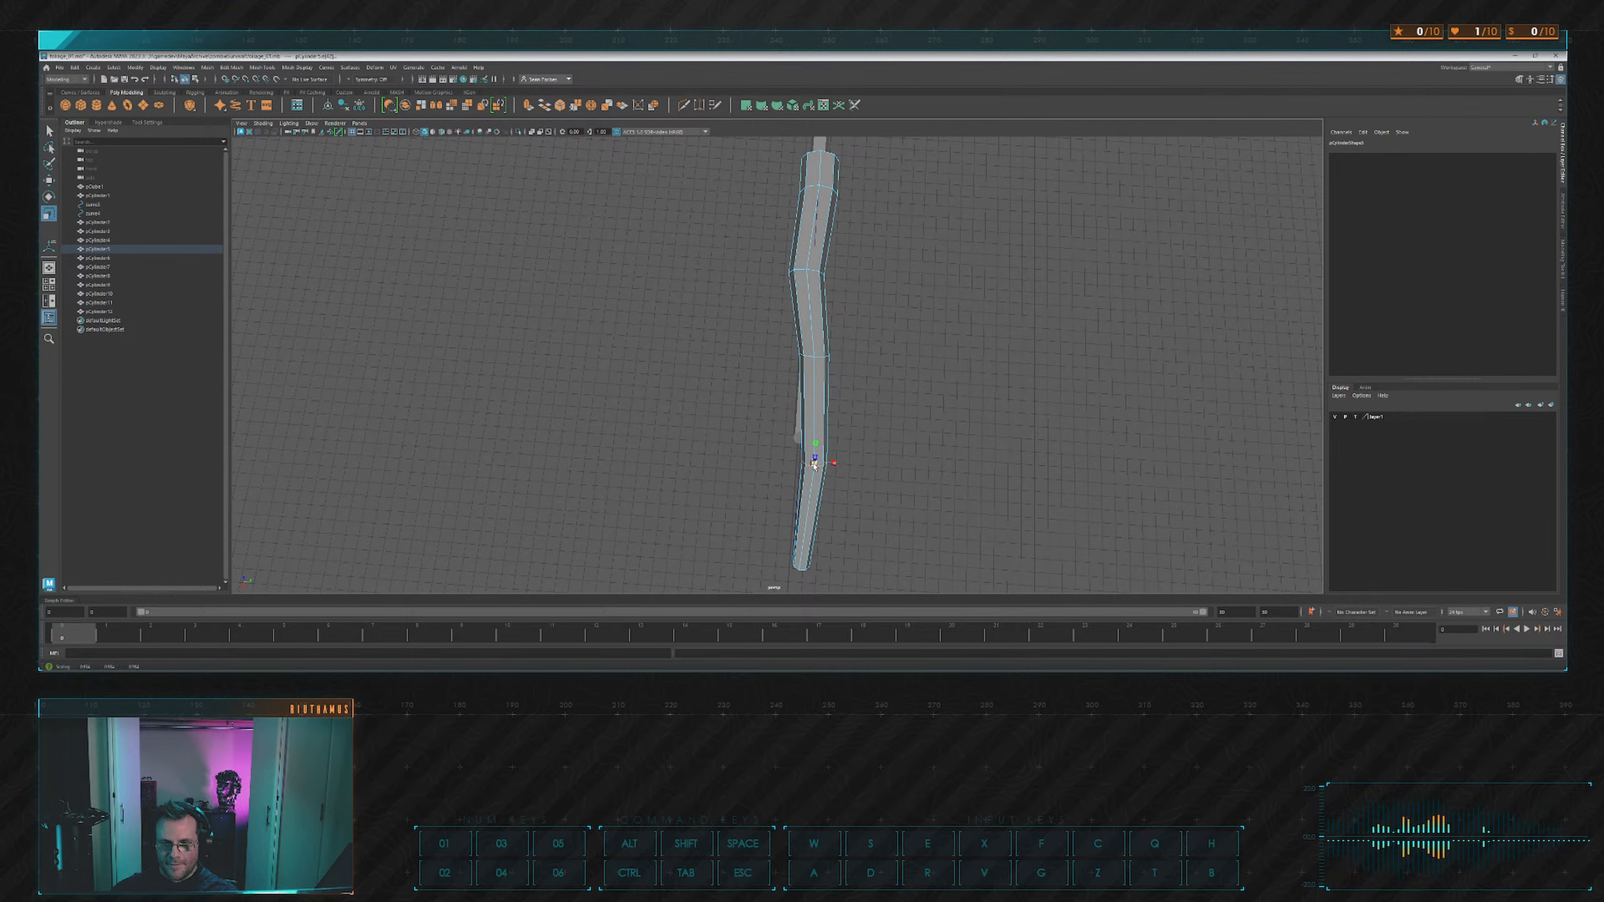
click(891, 373)
alt+drag(891, 372, 876, 307)
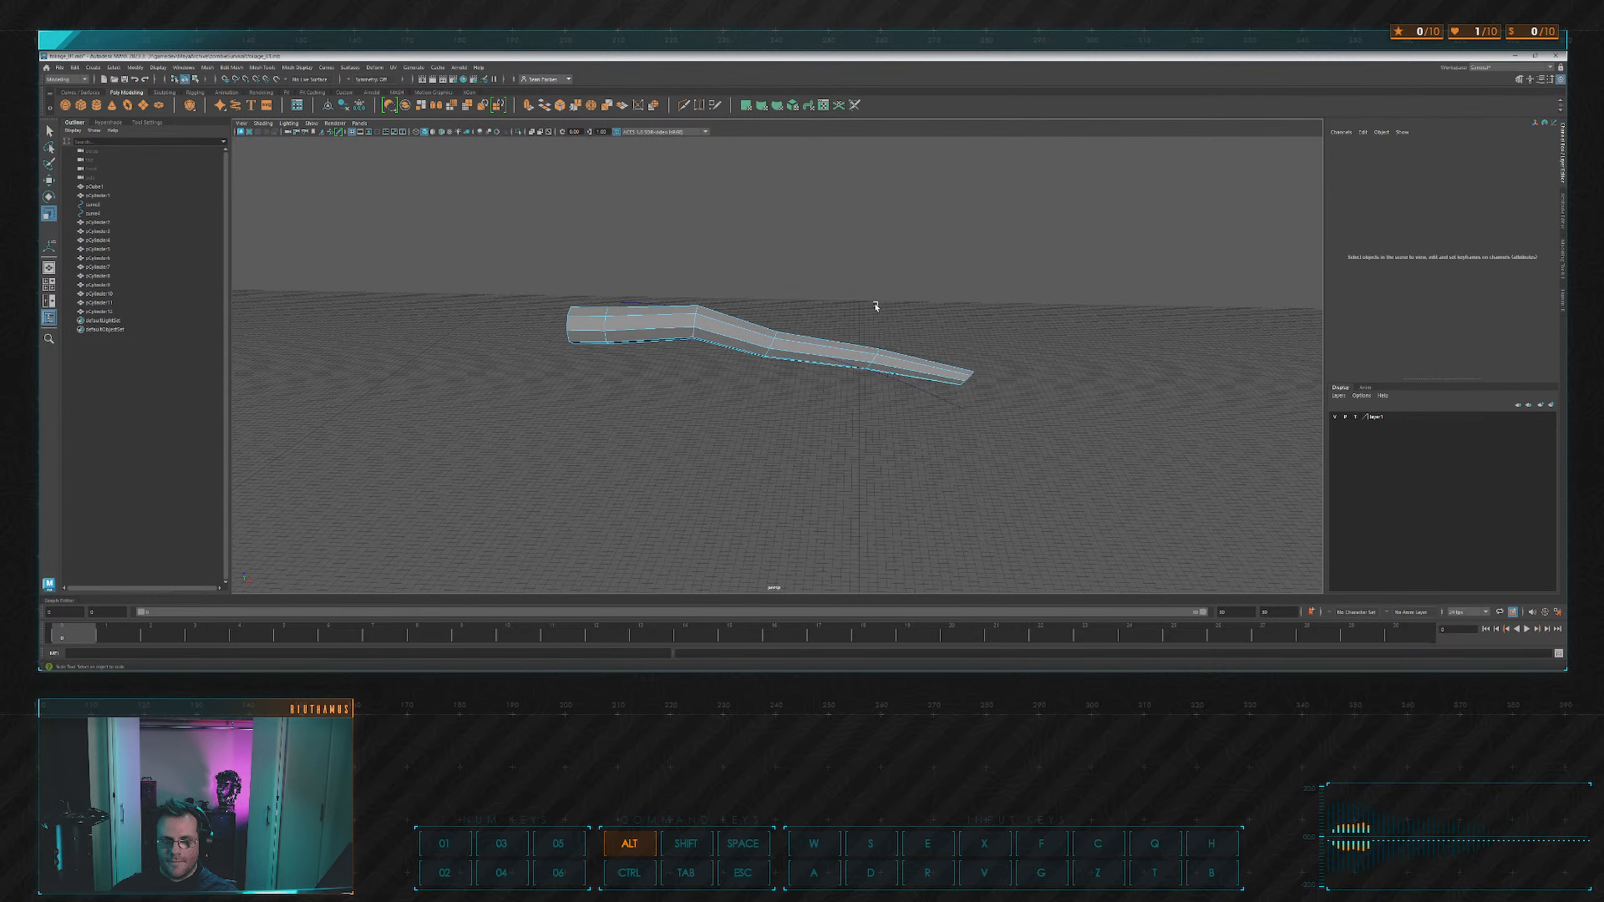
click(976, 409)
click(967, 401)
Duplicate the finished short branch and move the copy sideways to stand beside the original.
alt+drag(967, 401, 868, 352)
scroll(798, 376, up, 5)
click(747, 367)
key(ctrl+d)
key(w)
alt+drag(942, 353, 899, 348)
scroll(898, 348, up, 3)
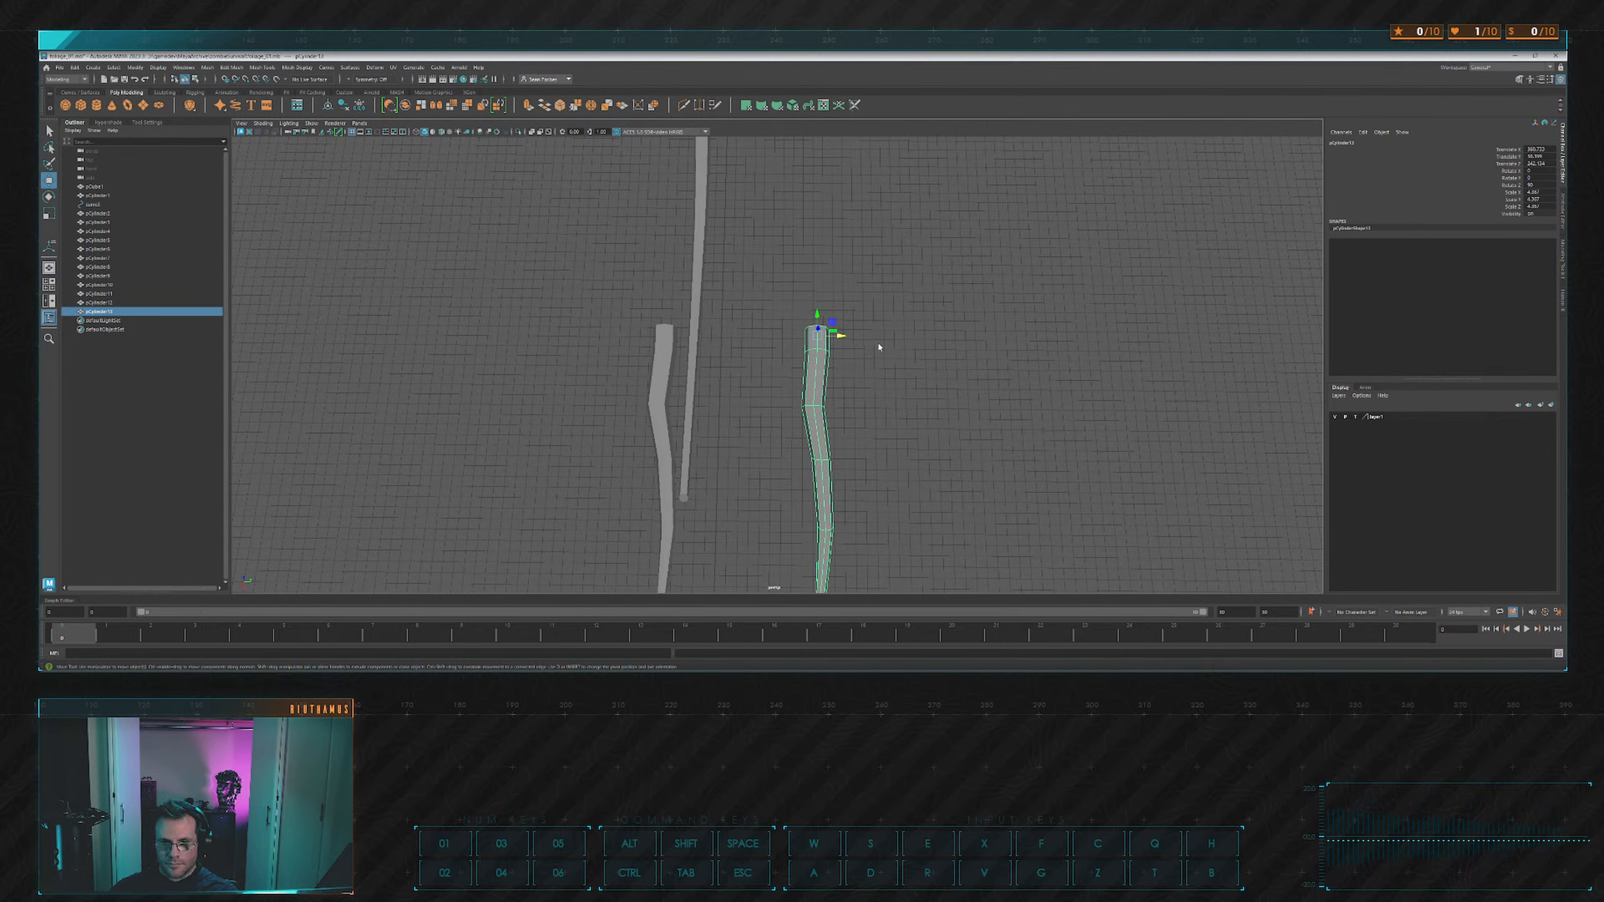
Shift vertex rings in the upper and middle part of the duplicated branch sideways to change its bends.
key(F9)
alt+middle_drag(879, 348, 845, 362)
scroll(845, 362, up, 1)
drag(722, 419, 787, 440)
alt+middle_drag(816, 455, 828, 408)
drag(733, 431, 800, 448)
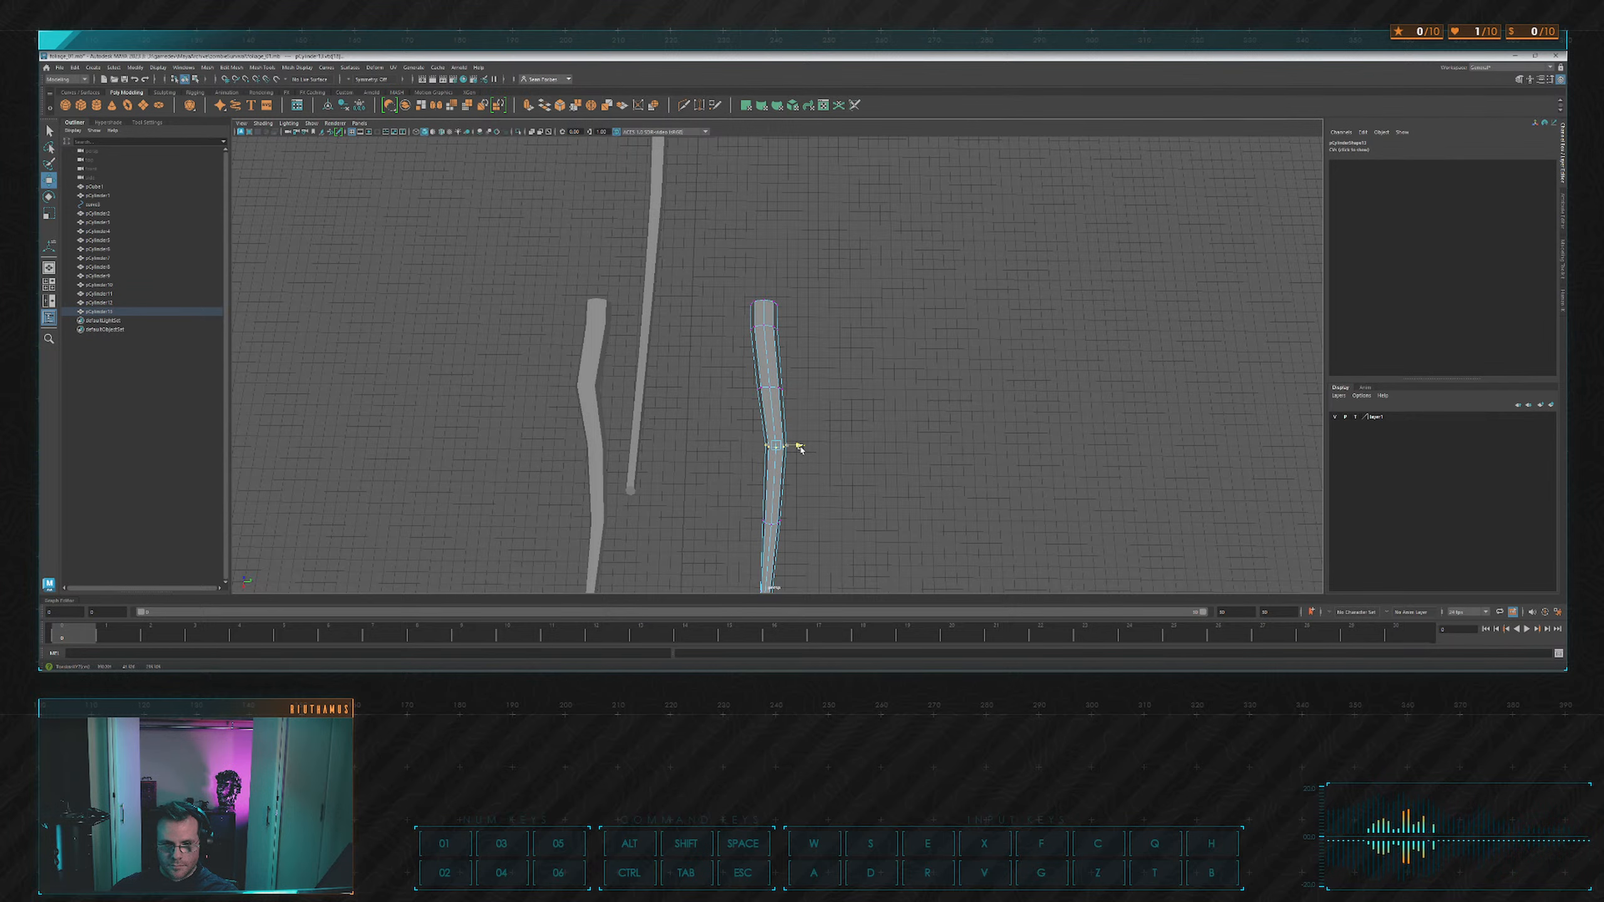
alt+middle_drag(823, 450, 848, 383)
Raise the end section of the duplicated branch in side view, rotate it upward and scale its tip rings.
drag(763, 438, 808, 539)
alt+drag(846, 505, 877, 397)
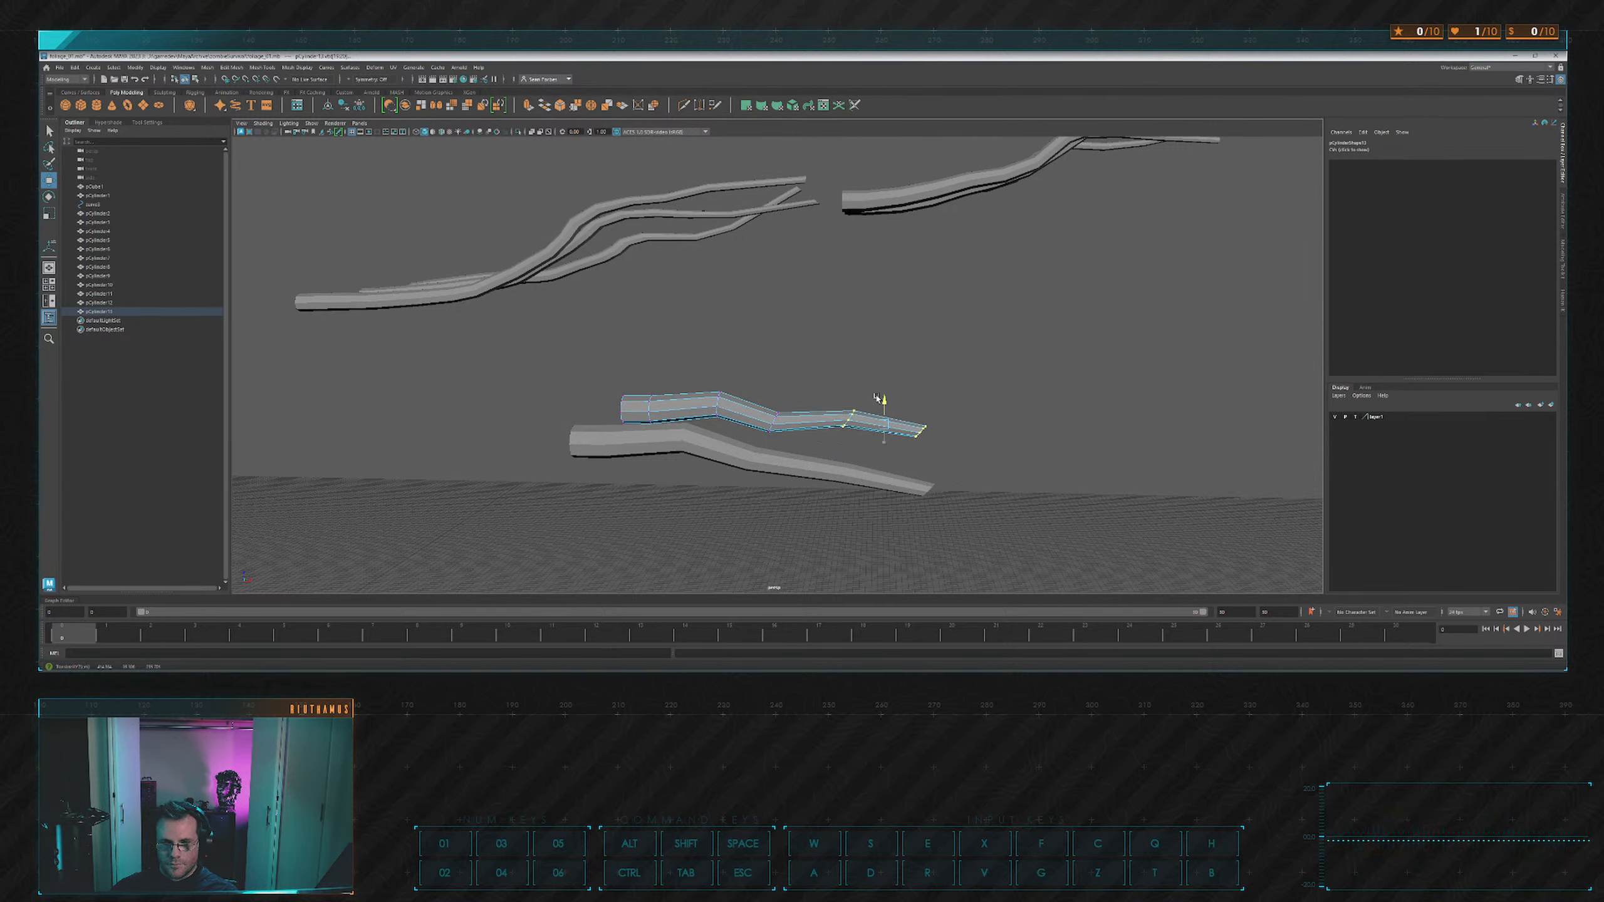
drag(973, 407, 923, 382)
key(e)
key(w)
key(e)
drag(826, 397, 832, 468)
key(r)
mouse_move(806, 529)
mouse_down()
mouse_move(885, 575)
mouse_move(823, 549)
mouse_up()
Reposition an edge loop of the duplicated branch in side view and return to object selection.
click(873, 412)
alt+drag(873, 412, 866, 351)
double_click(777, 408)
key(w)
click(877, 393)
right_drag(866, 352, 884, 327)
click(884, 327)
Duplicate the second short branch and place the third copy beside it.
scroll(852, 349, down, 2)
click(768, 366)
alt+drag(769, 367, 912, 381)
key(ctrl+d)
click(960, 330)
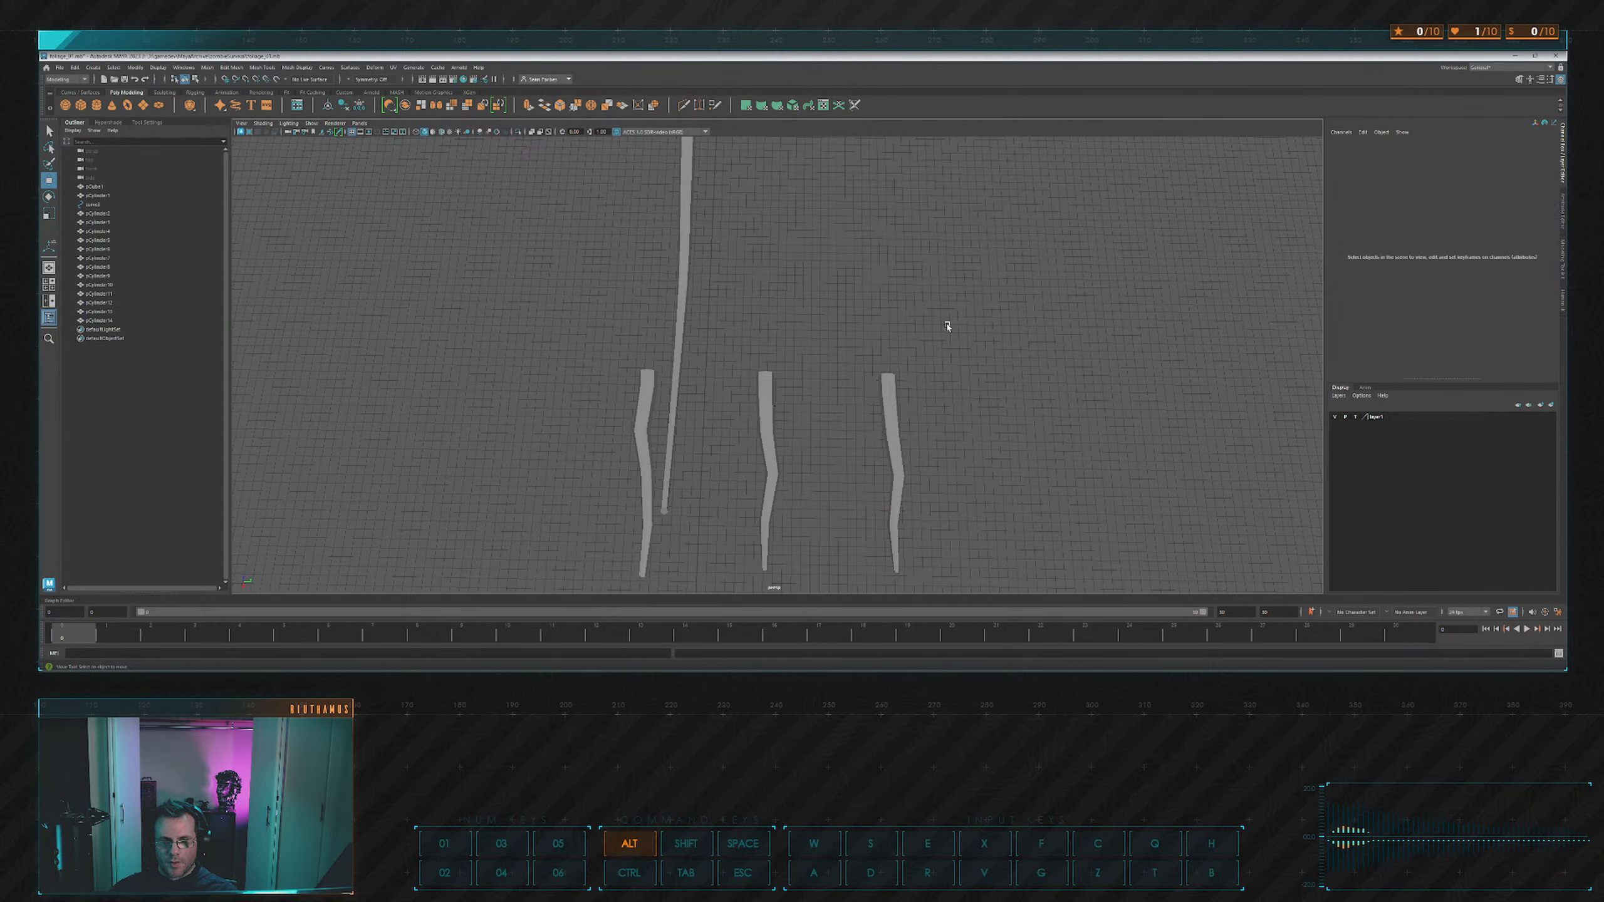
Shift vertex rings of the second short branch to vary its curve.
alt+drag(949, 329, 856, 332)
click(656, 334)
alt+drag(678, 324, 834, 313)
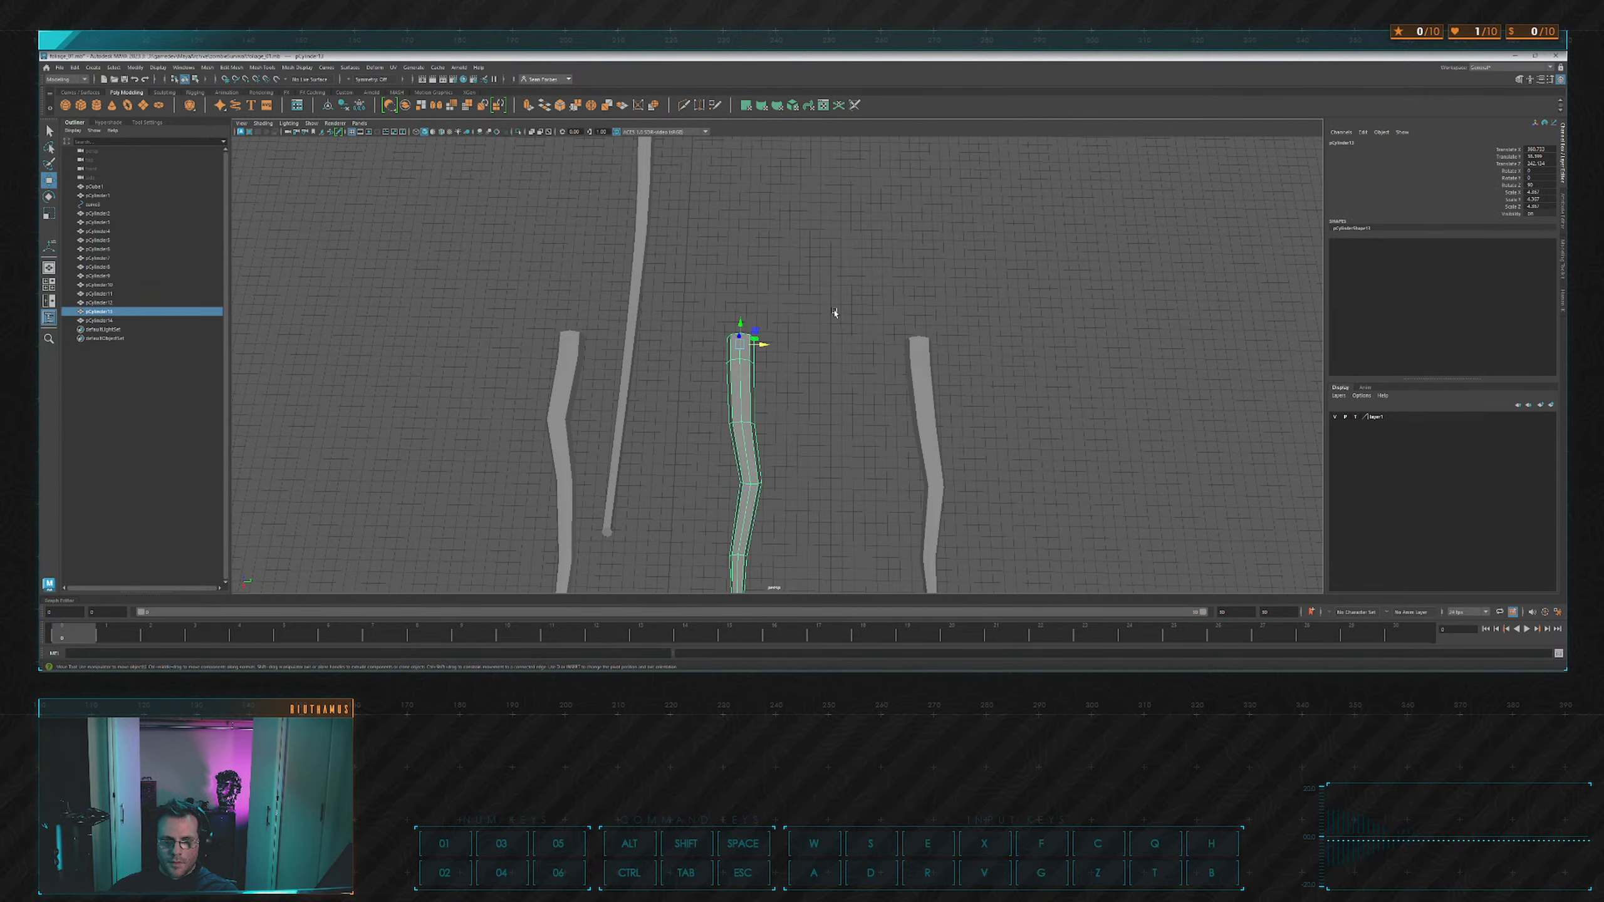
key(F9)
drag(694, 314, 679, 403)
drag(736, 488, 737, 489)
alt+drag(707, 443, 811, 420)
drag(781, 366, 745, 408)
Scale the edge loops at the bends of the second short branch to even out its taper.
click(846, 383)
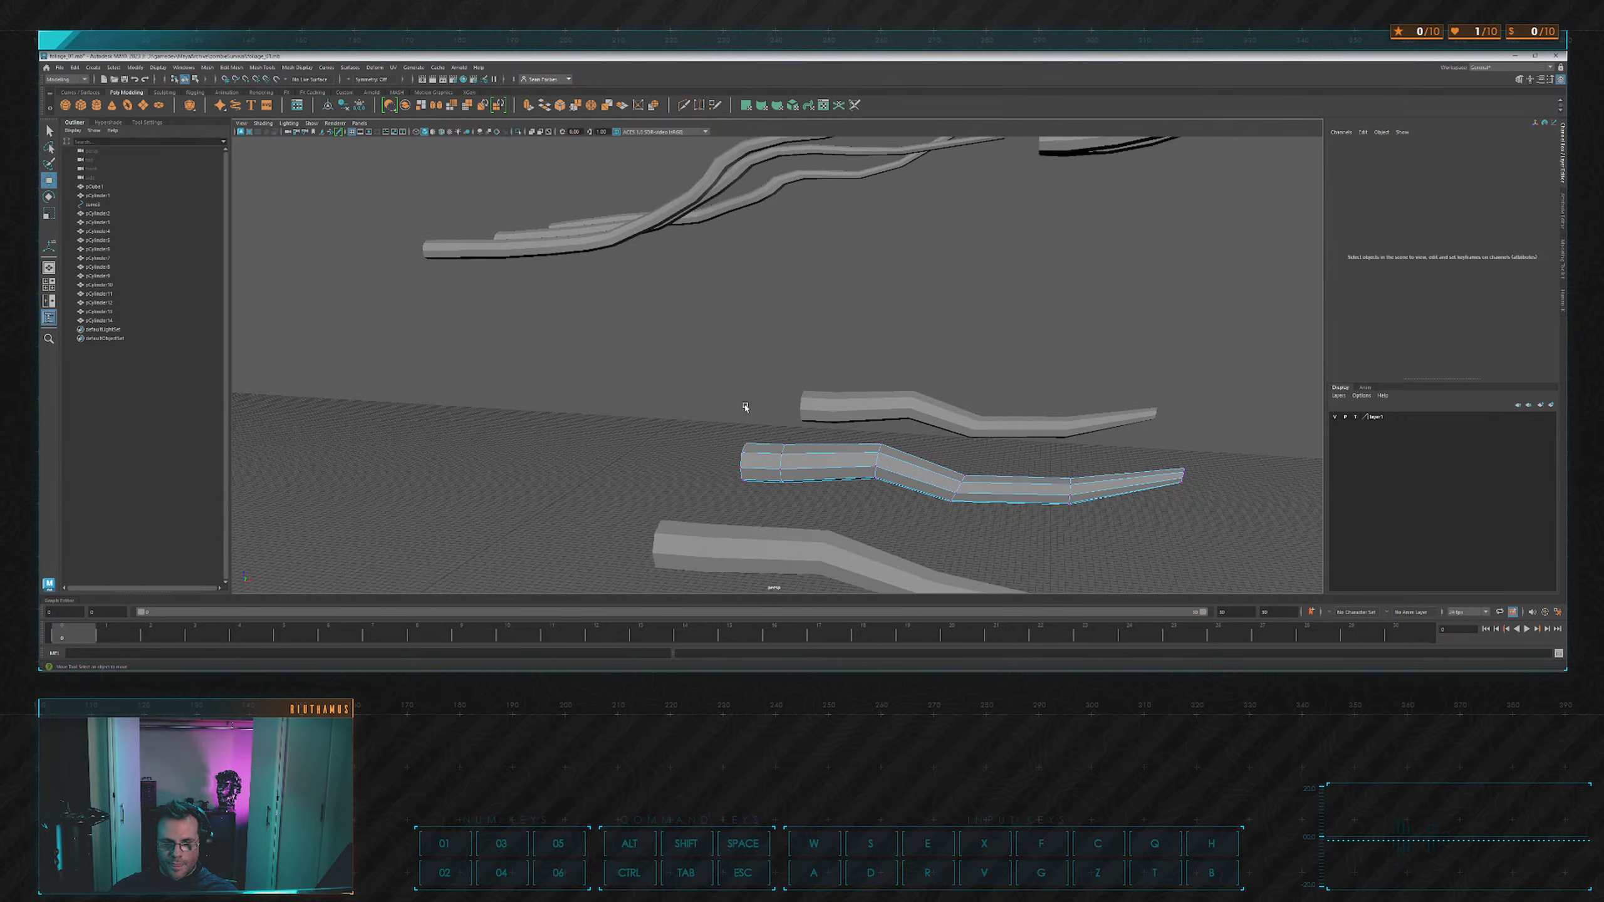
click(880, 461)
key(r)
drag(879, 463, 873, 461)
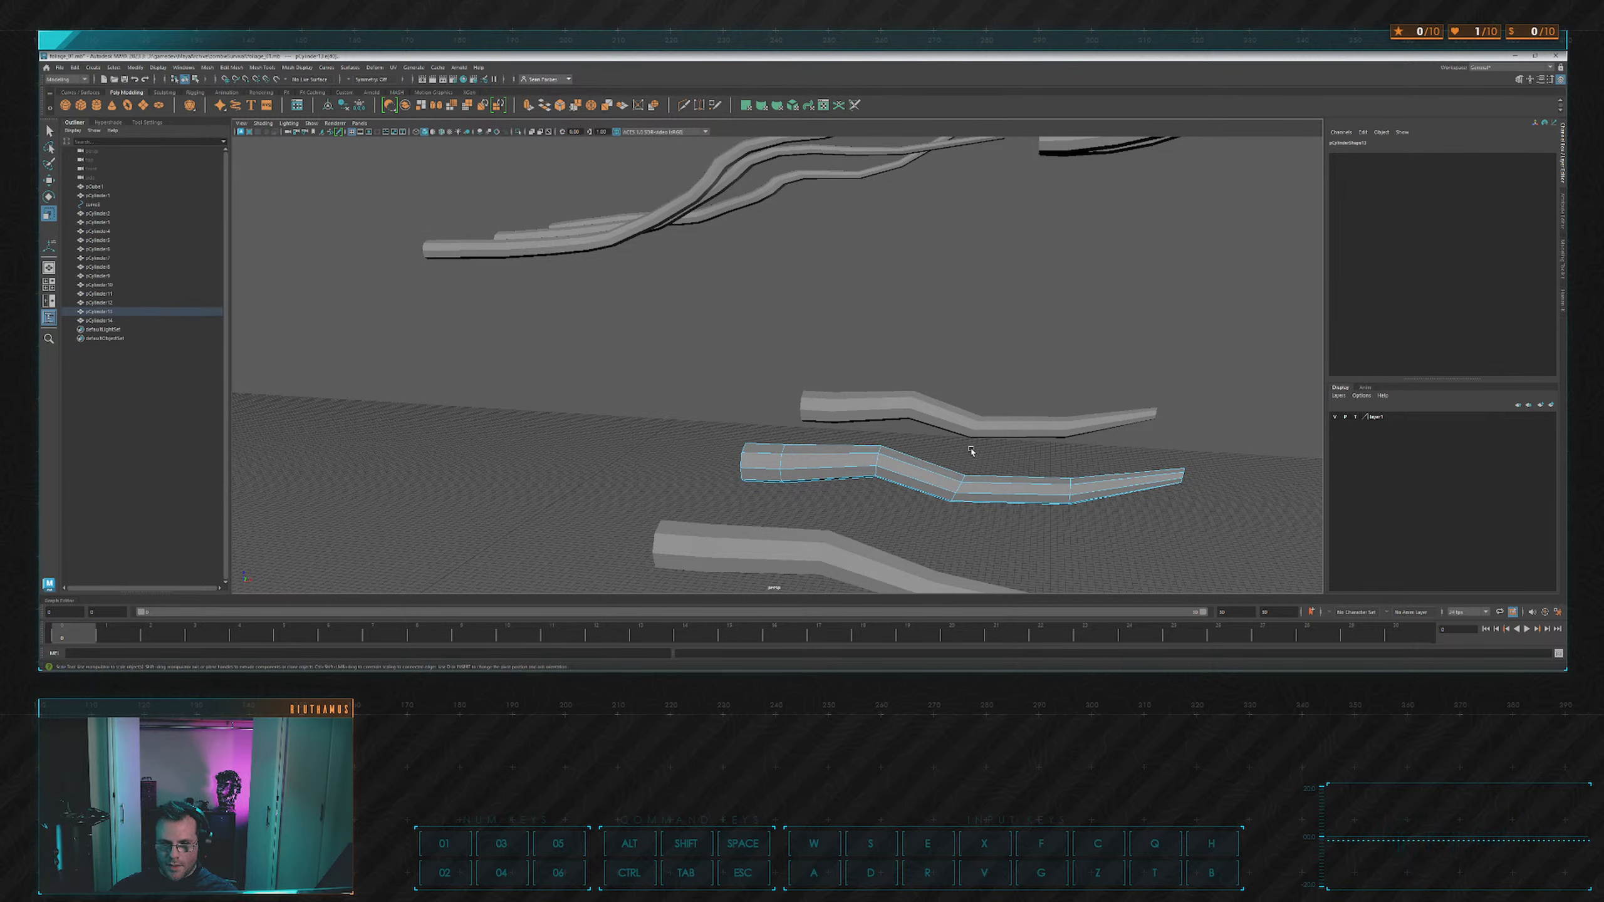
click(969, 451)
double_click(956, 491)
drag(956, 490, 957, 493)
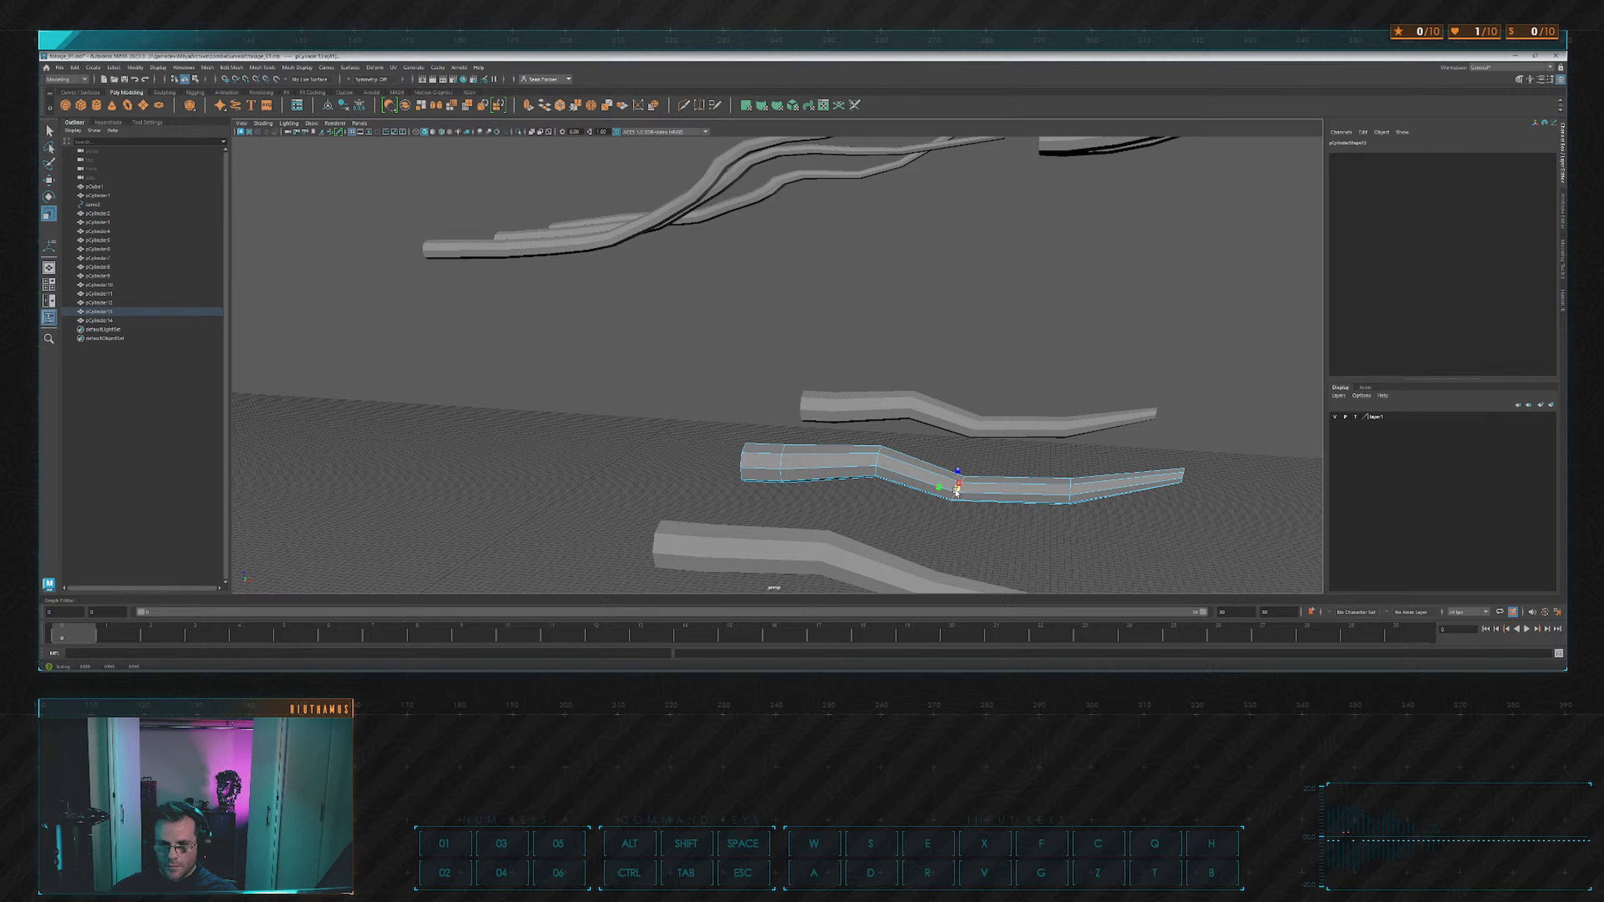
click(1009, 458)
double_click(1069, 491)
drag(1070, 491, 936, 417)
click(1138, 461)
Shift the edge loops of the third short branch sideways, pulling its middle bend to the opposite side.
scroll(1127, 459, down, 3)
click(880, 344)
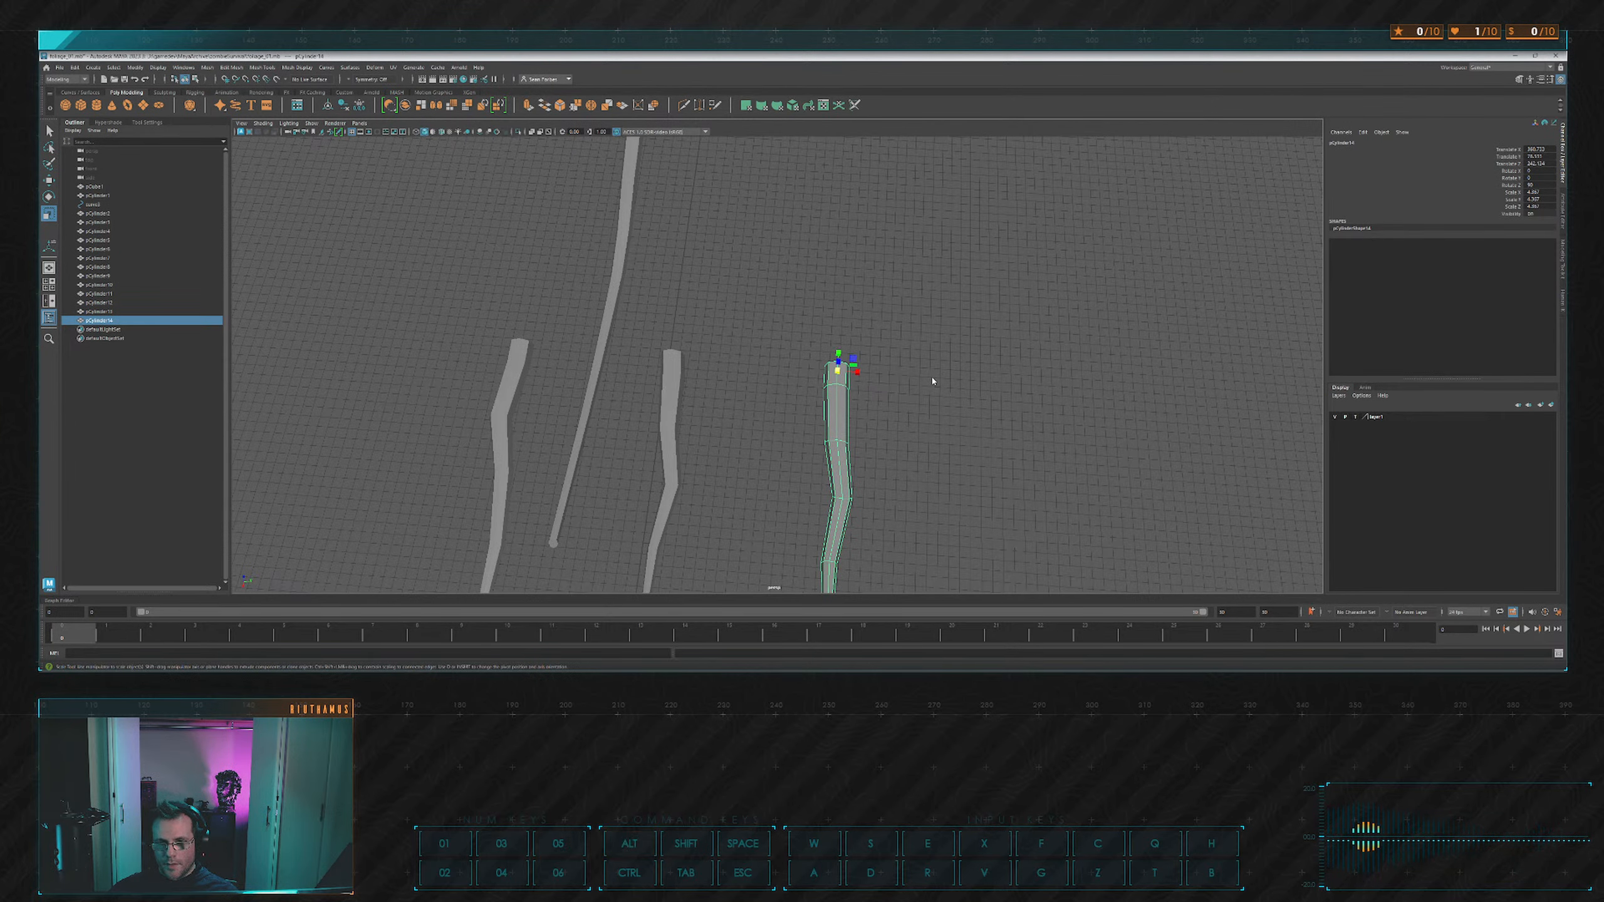
right_drag(934, 381, 930, 346)
click(843, 386)
key(w)
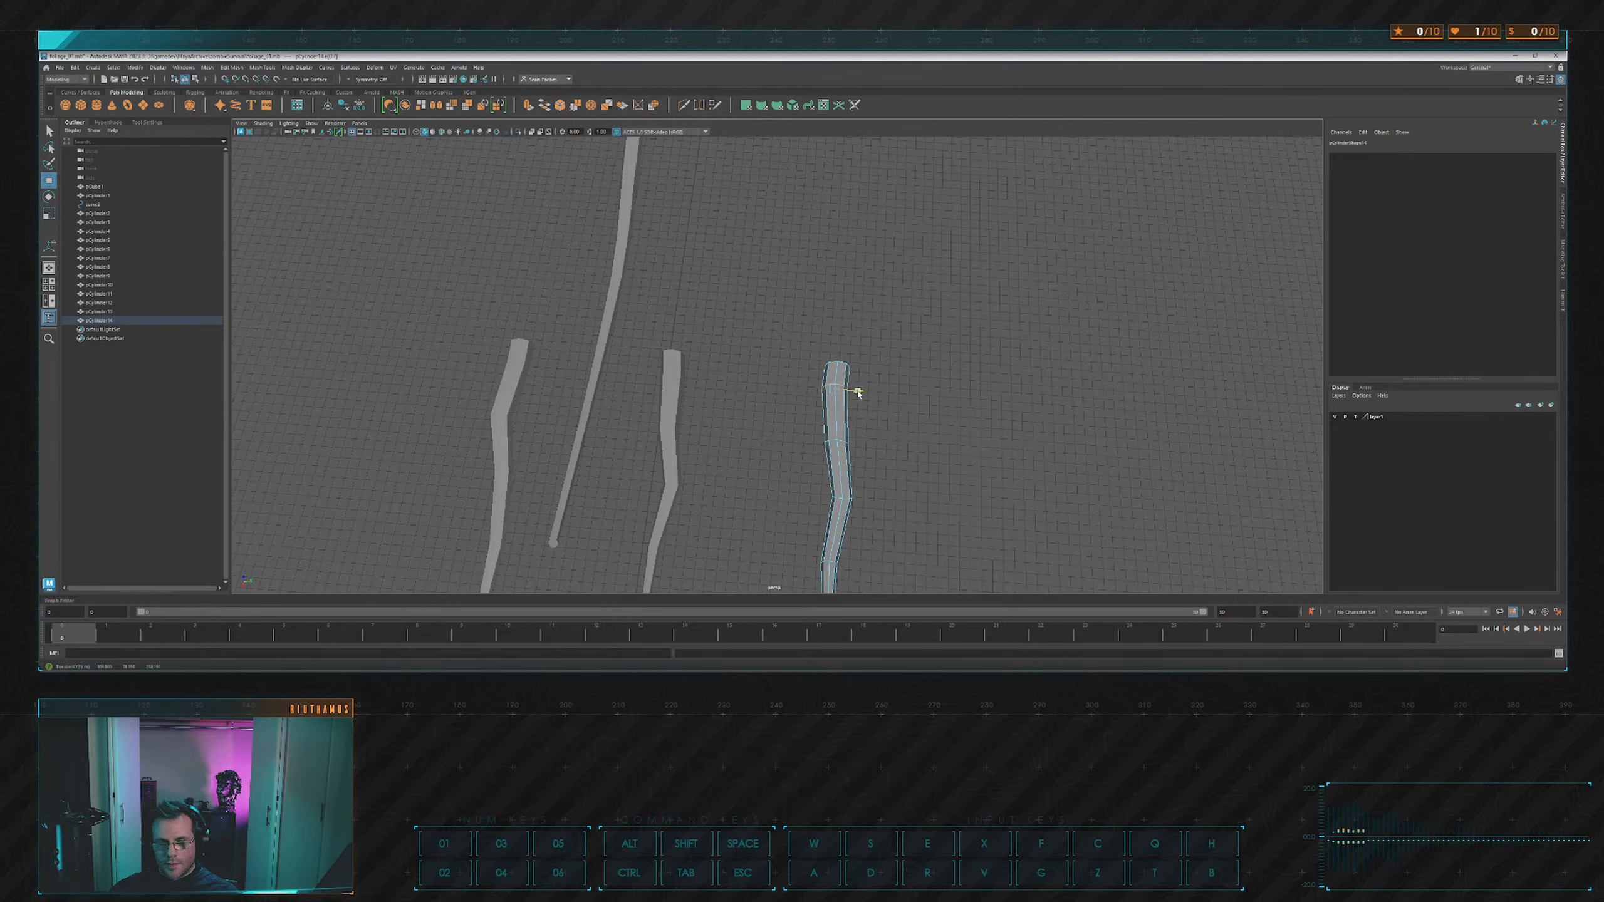
click(844, 442)
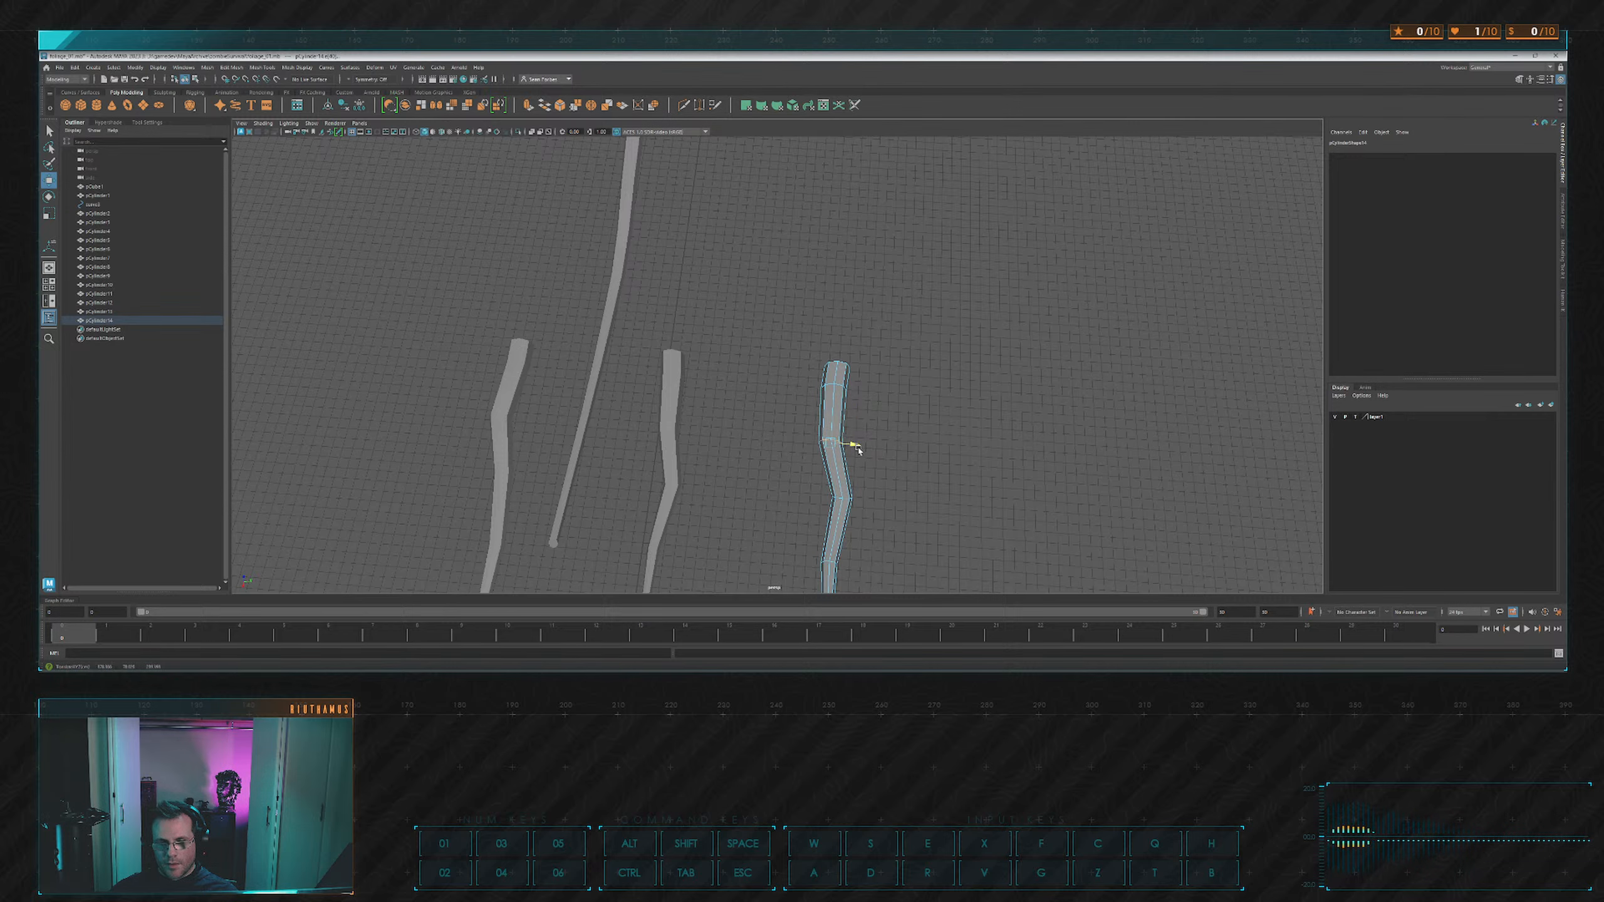
drag(857, 449, 859, 449)
alt+middle_drag(922, 483, 915, 430)
click(840, 442)
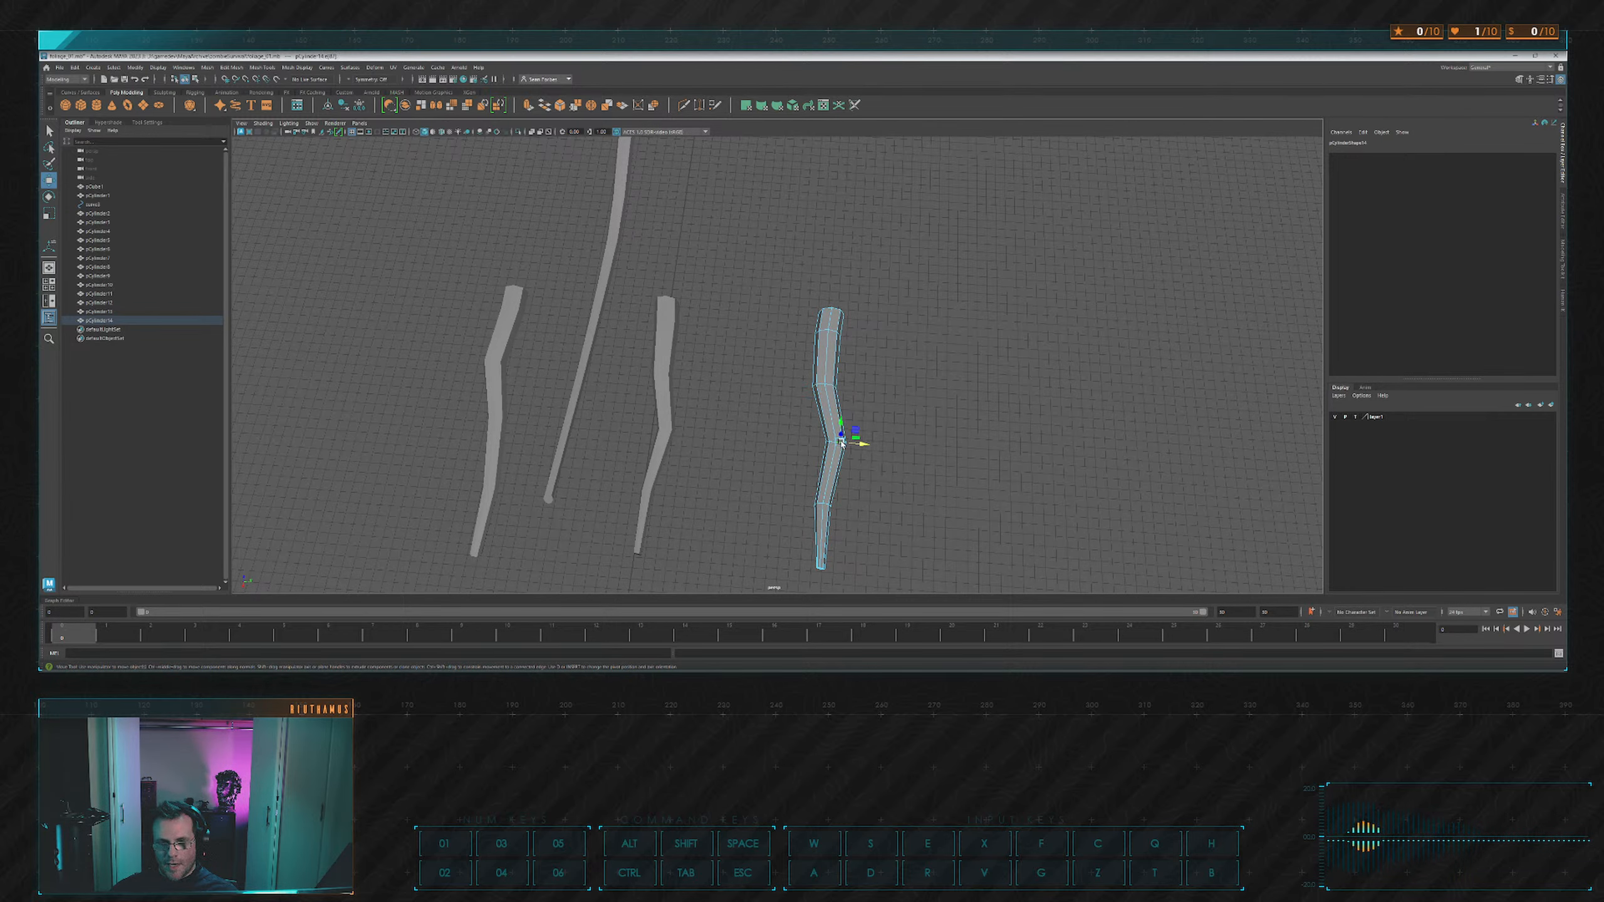
drag(855, 448, 829, 449)
click(834, 458)
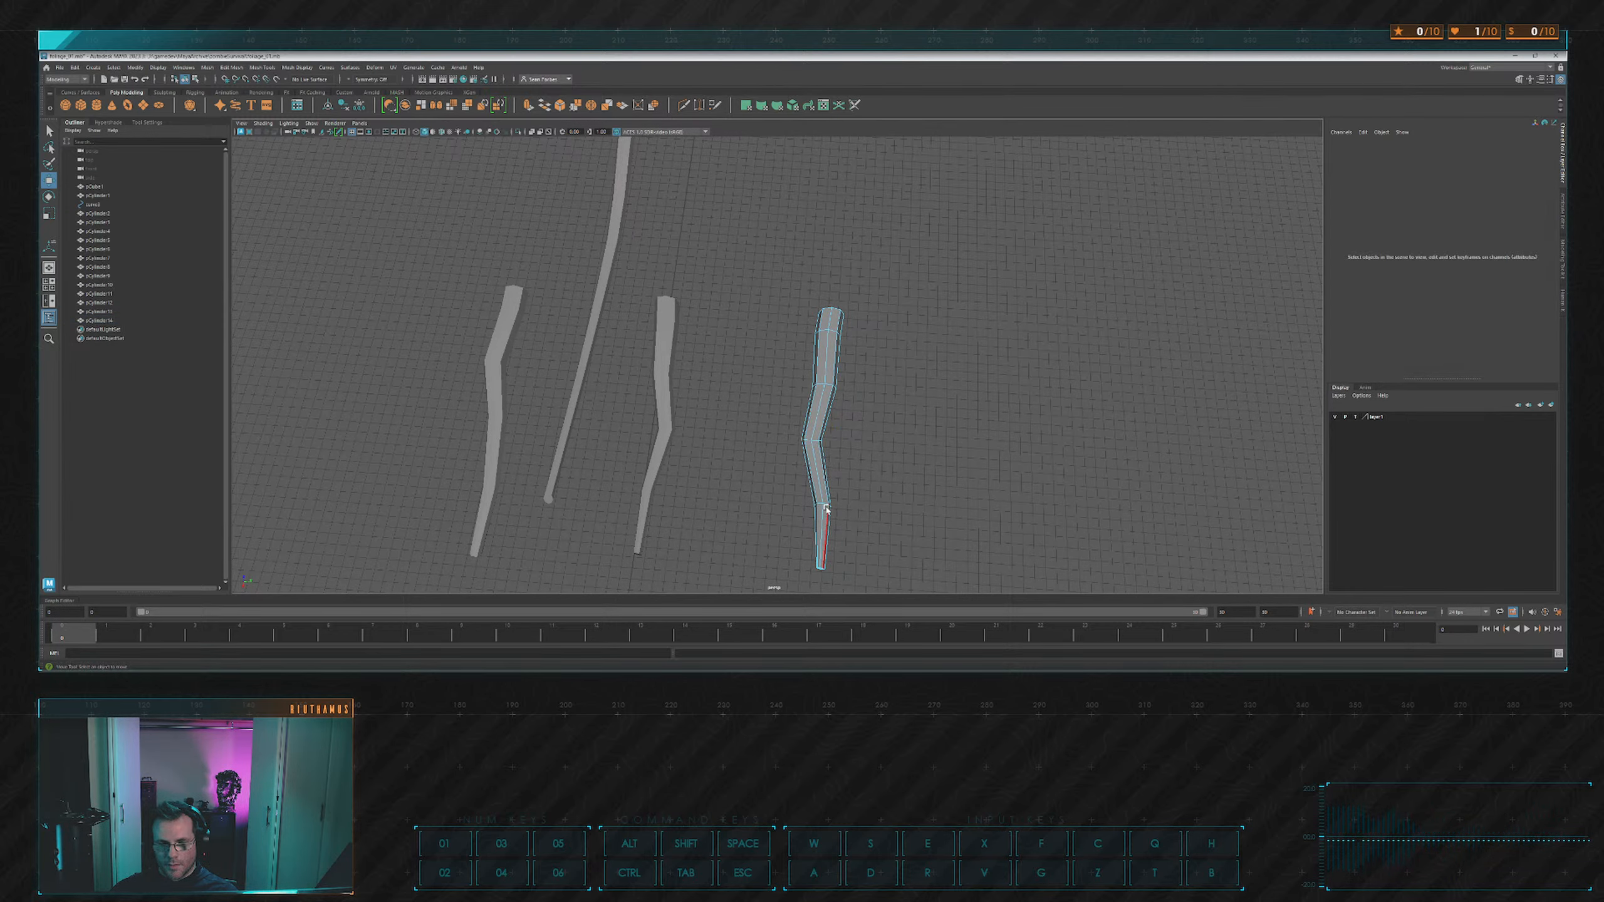
Select the tip vertices of the third short branch and shift them sideways.
alt+middle_drag(824, 506, 907, 450)
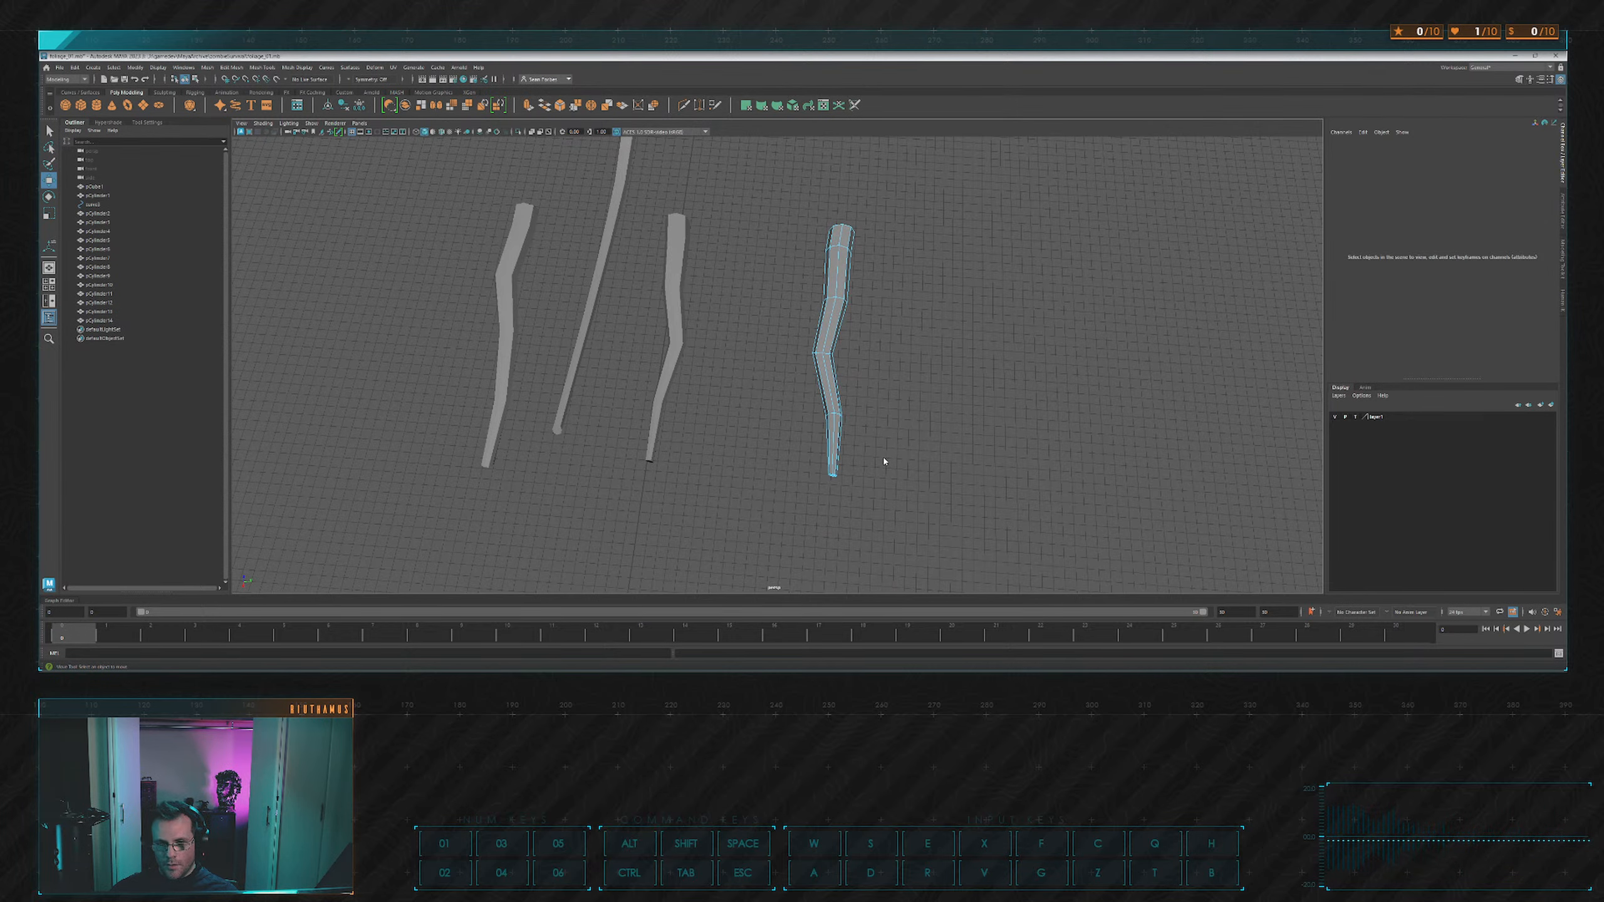
key(F11)
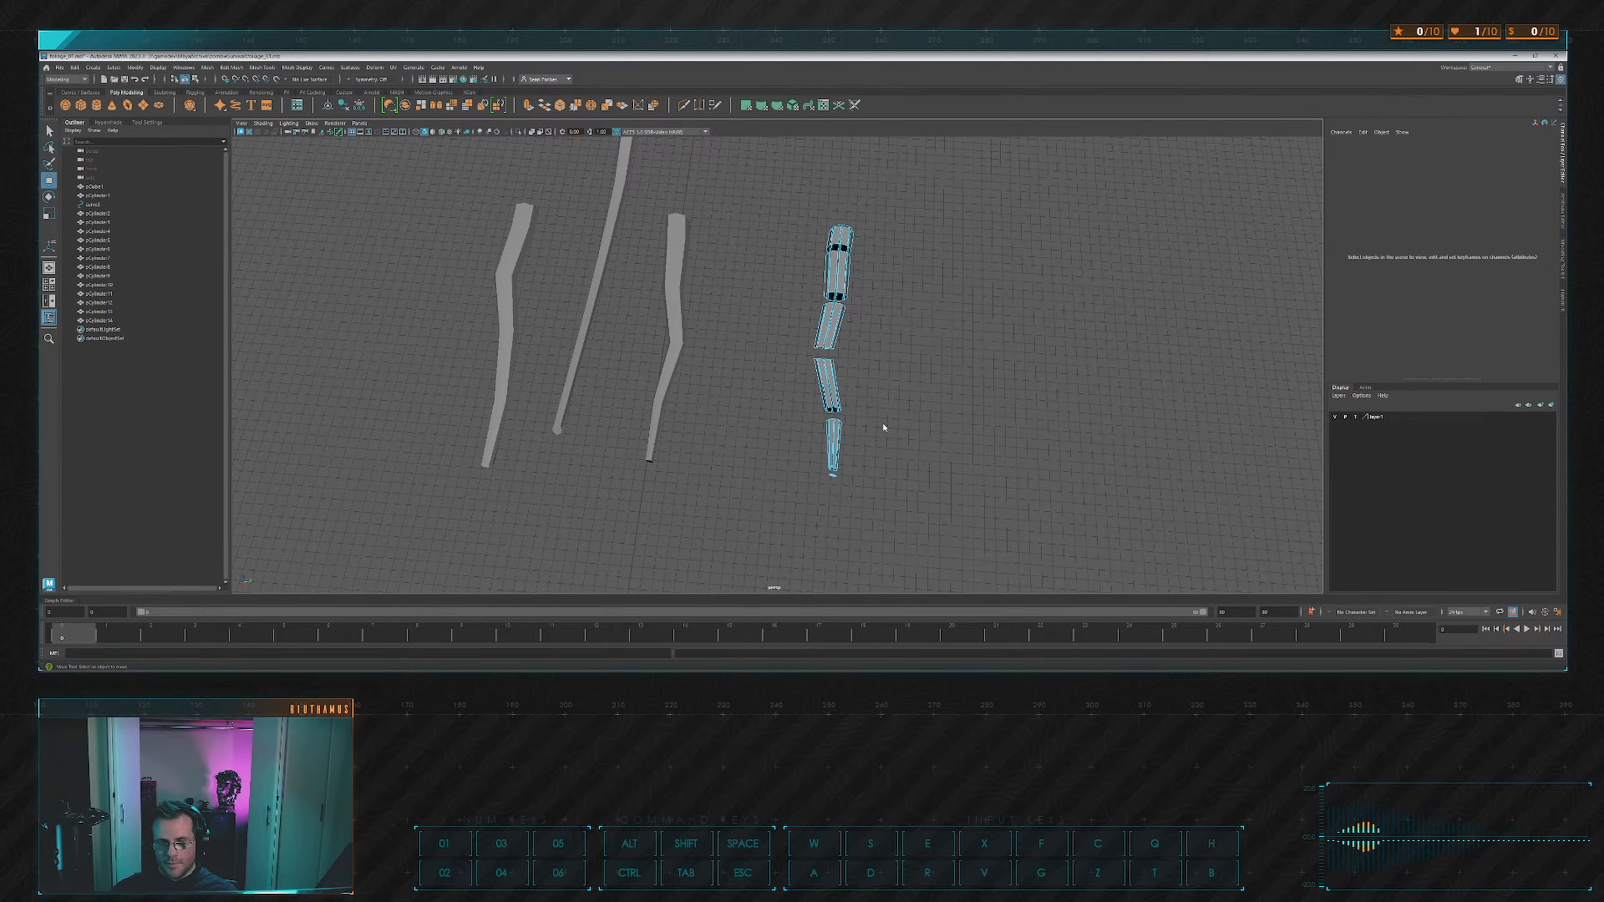
key(F9)
drag(767, 457, 871, 501)
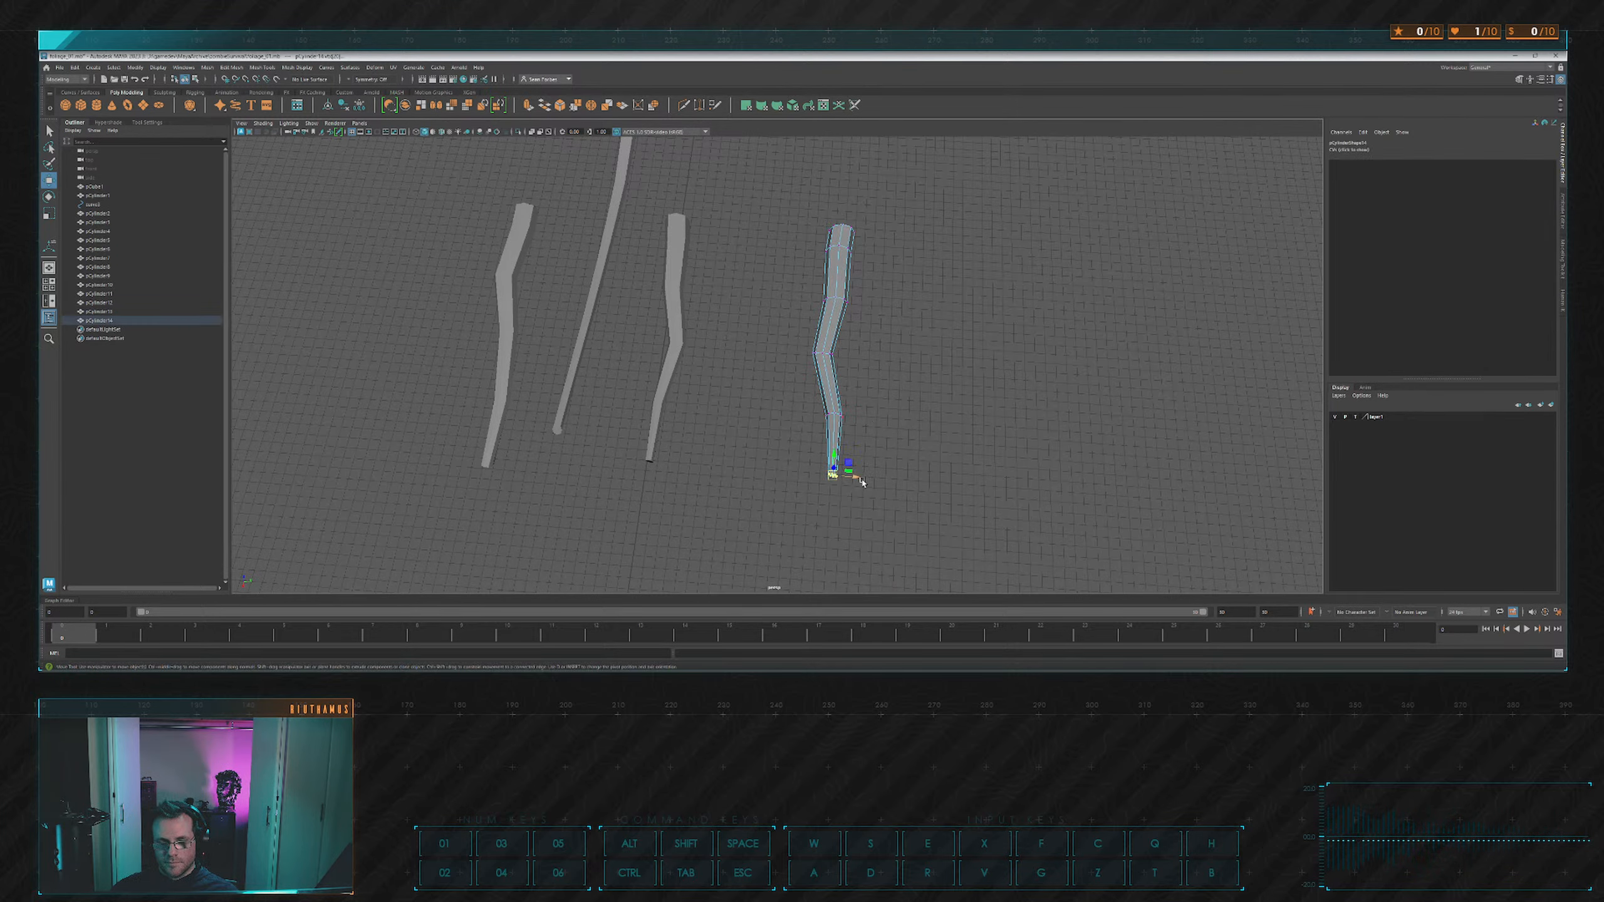
click(903, 419)
Slide the low-bend edge loop of the third short branch toward the tip in side view.
mouse_move(902, 419)
alt+mouse_down()
mouse_move(877, 373)
mouse_move(909, 390)
alt+mouse_up()
alt+right_drag(909, 391, 864, 397)
click(870, 349)
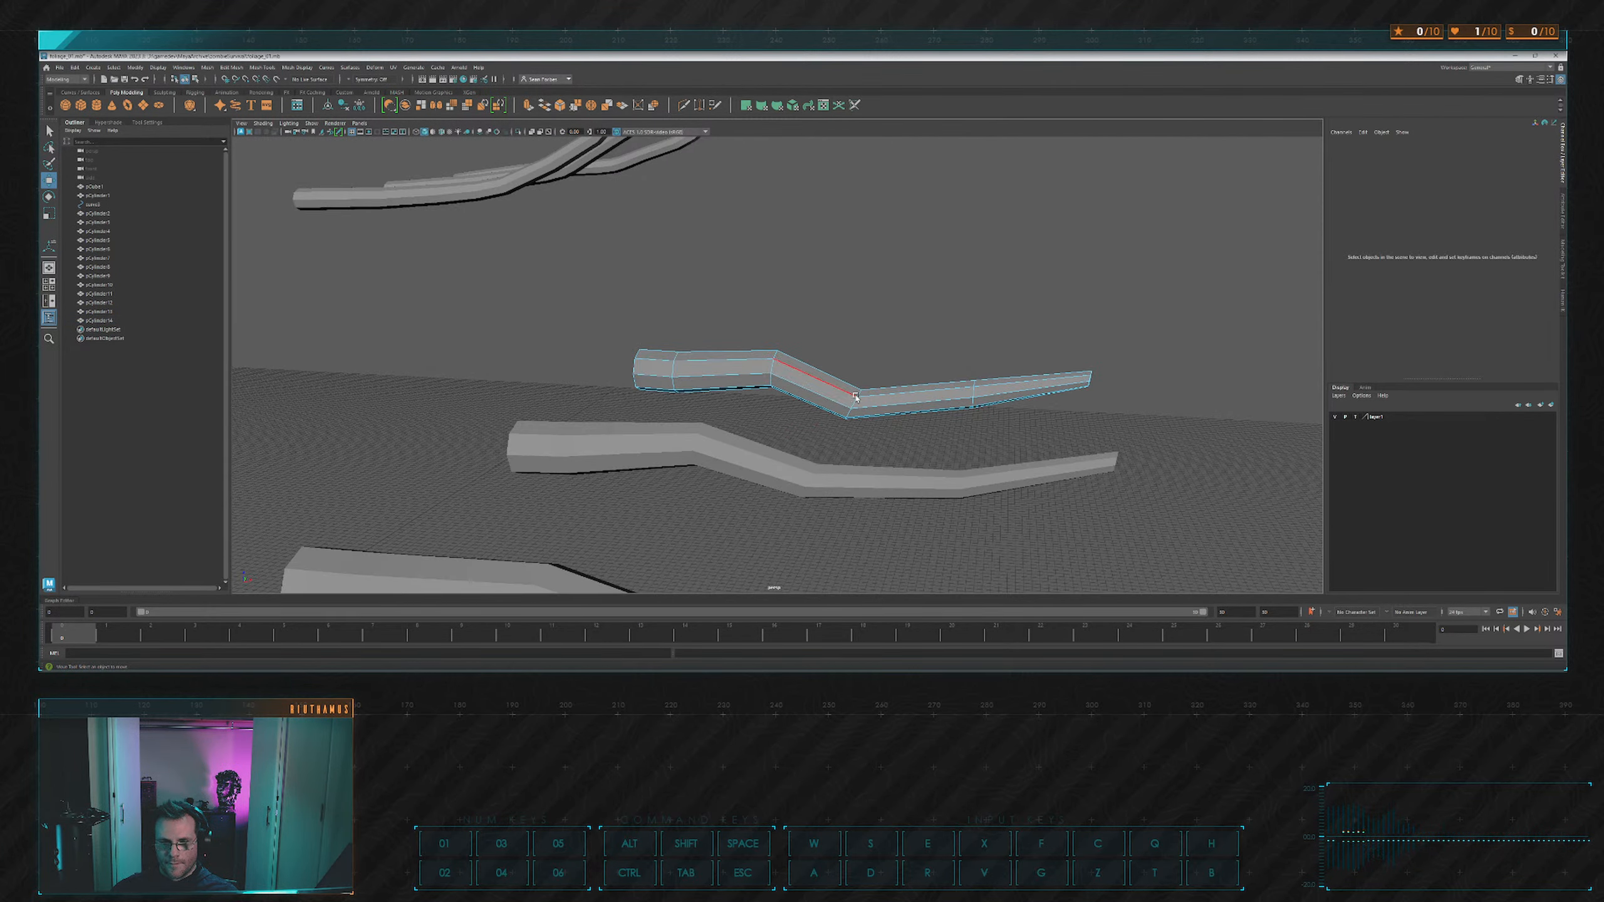
click(862, 396)
key(e)
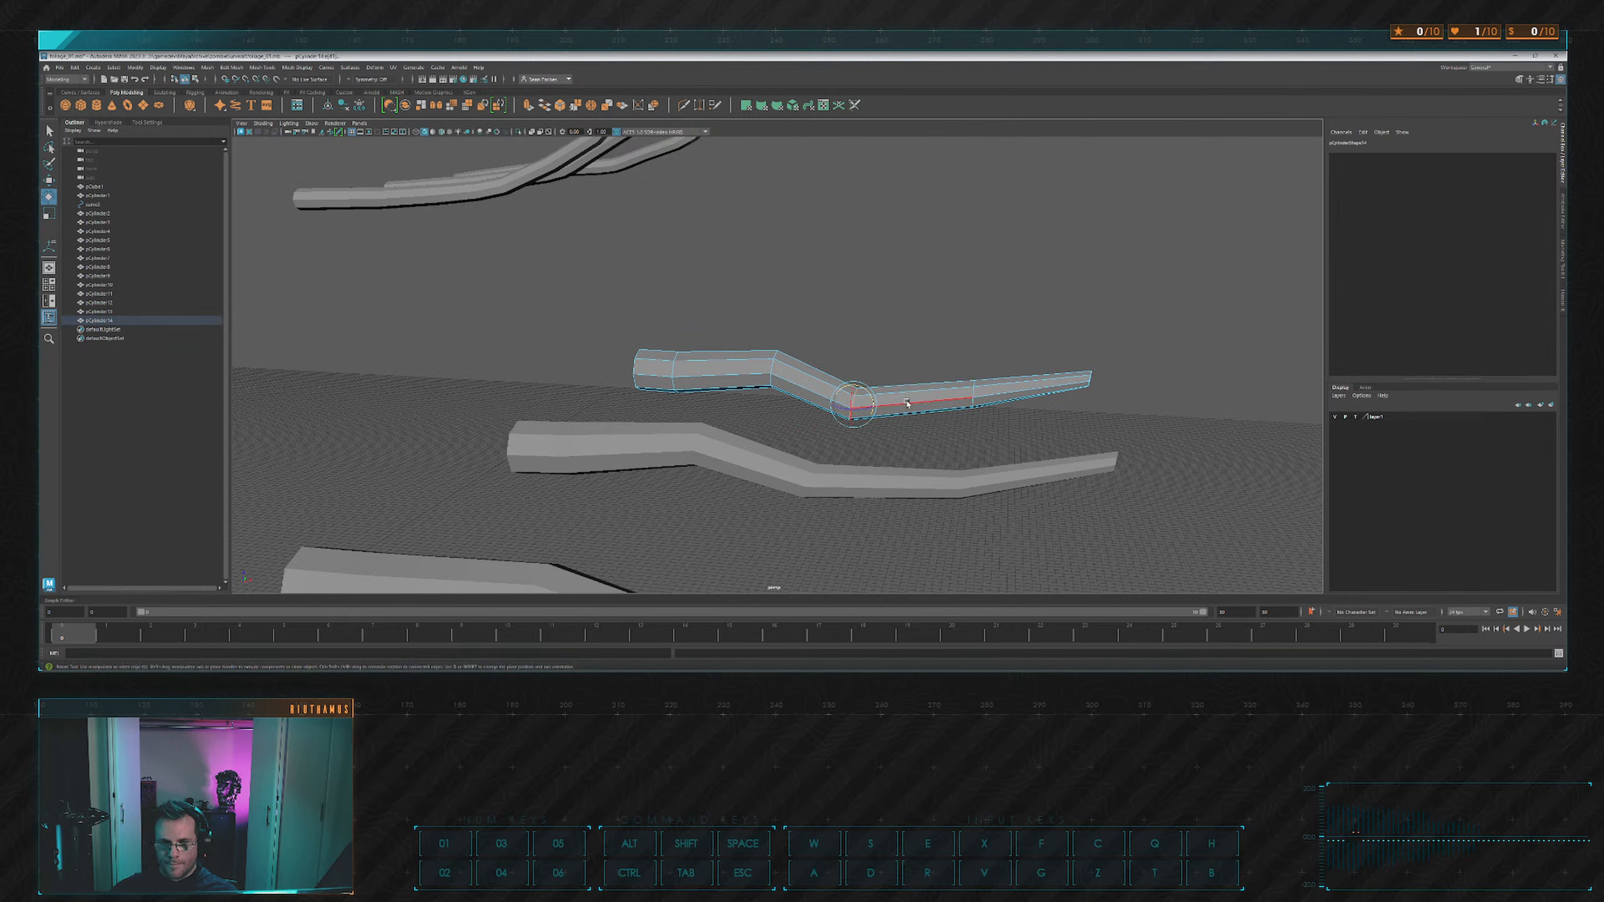
key(w)
drag(839, 403, 881, 405)
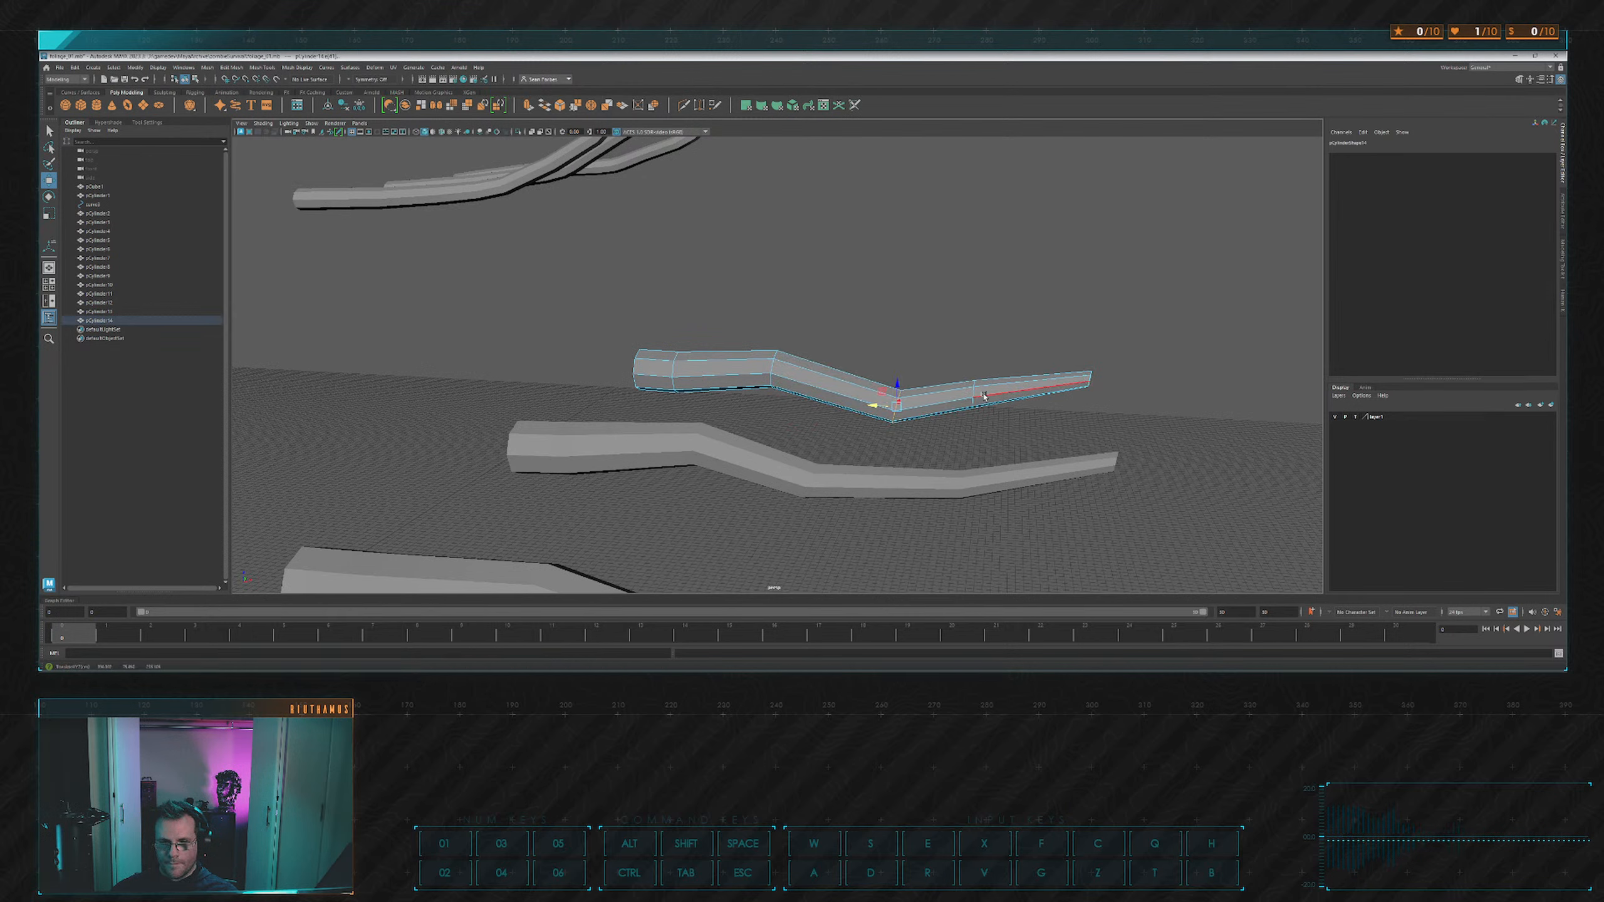
Raise the edge loop before the third branch's tip and slide it outward, then raise the low-bend loop slightly.
double_click(973, 392)
drag(974, 370, 974, 359)
click(973, 351)
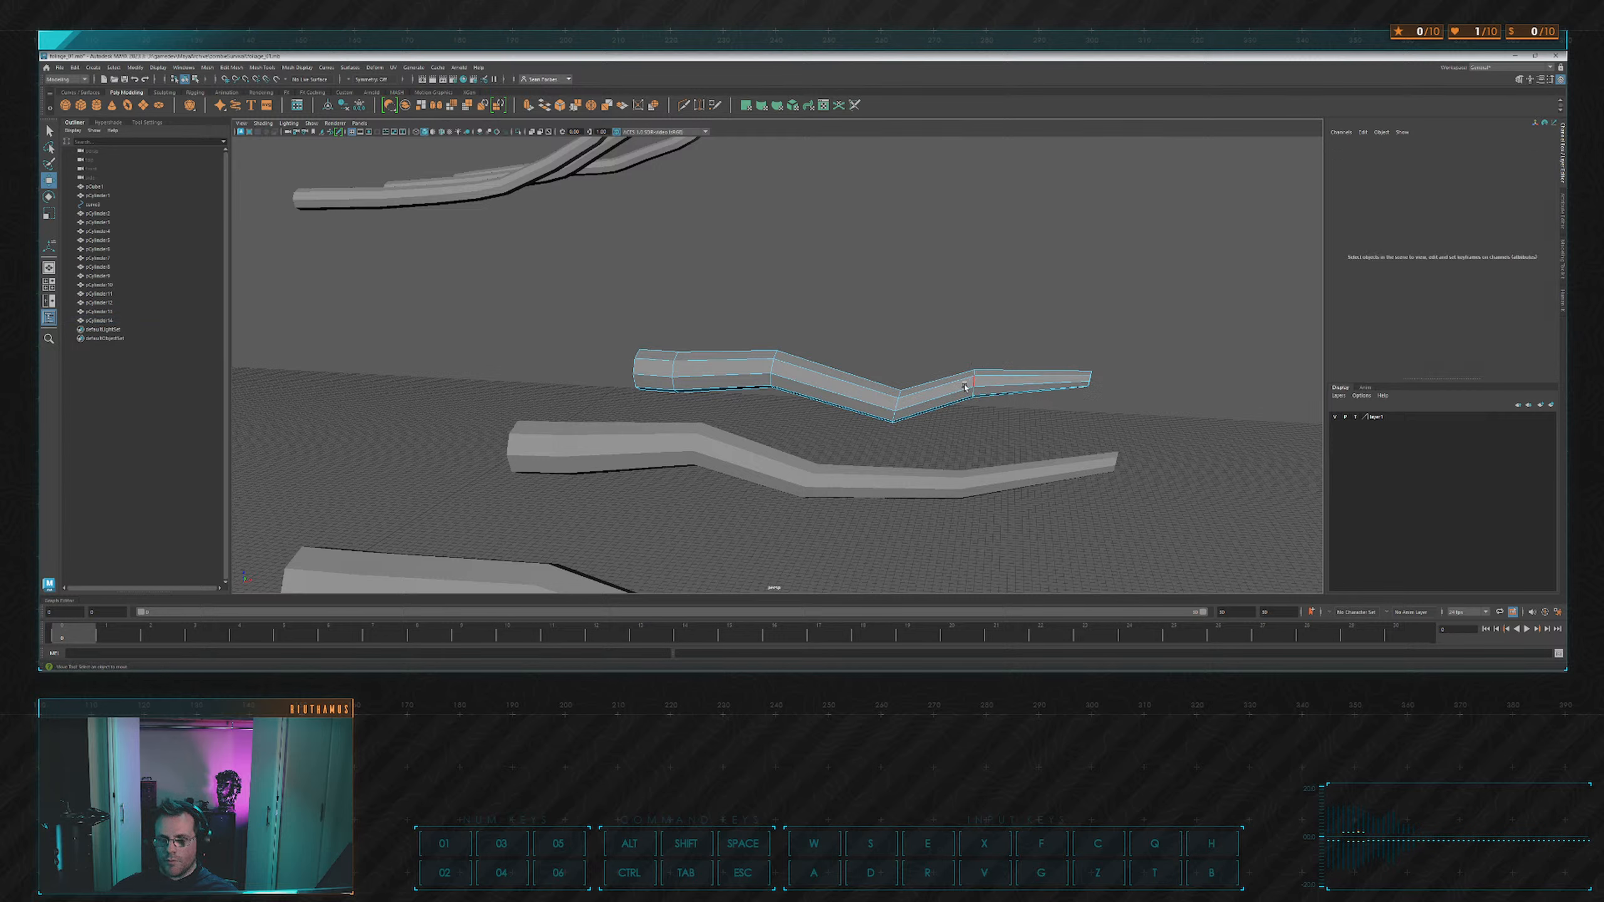
click(971, 383)
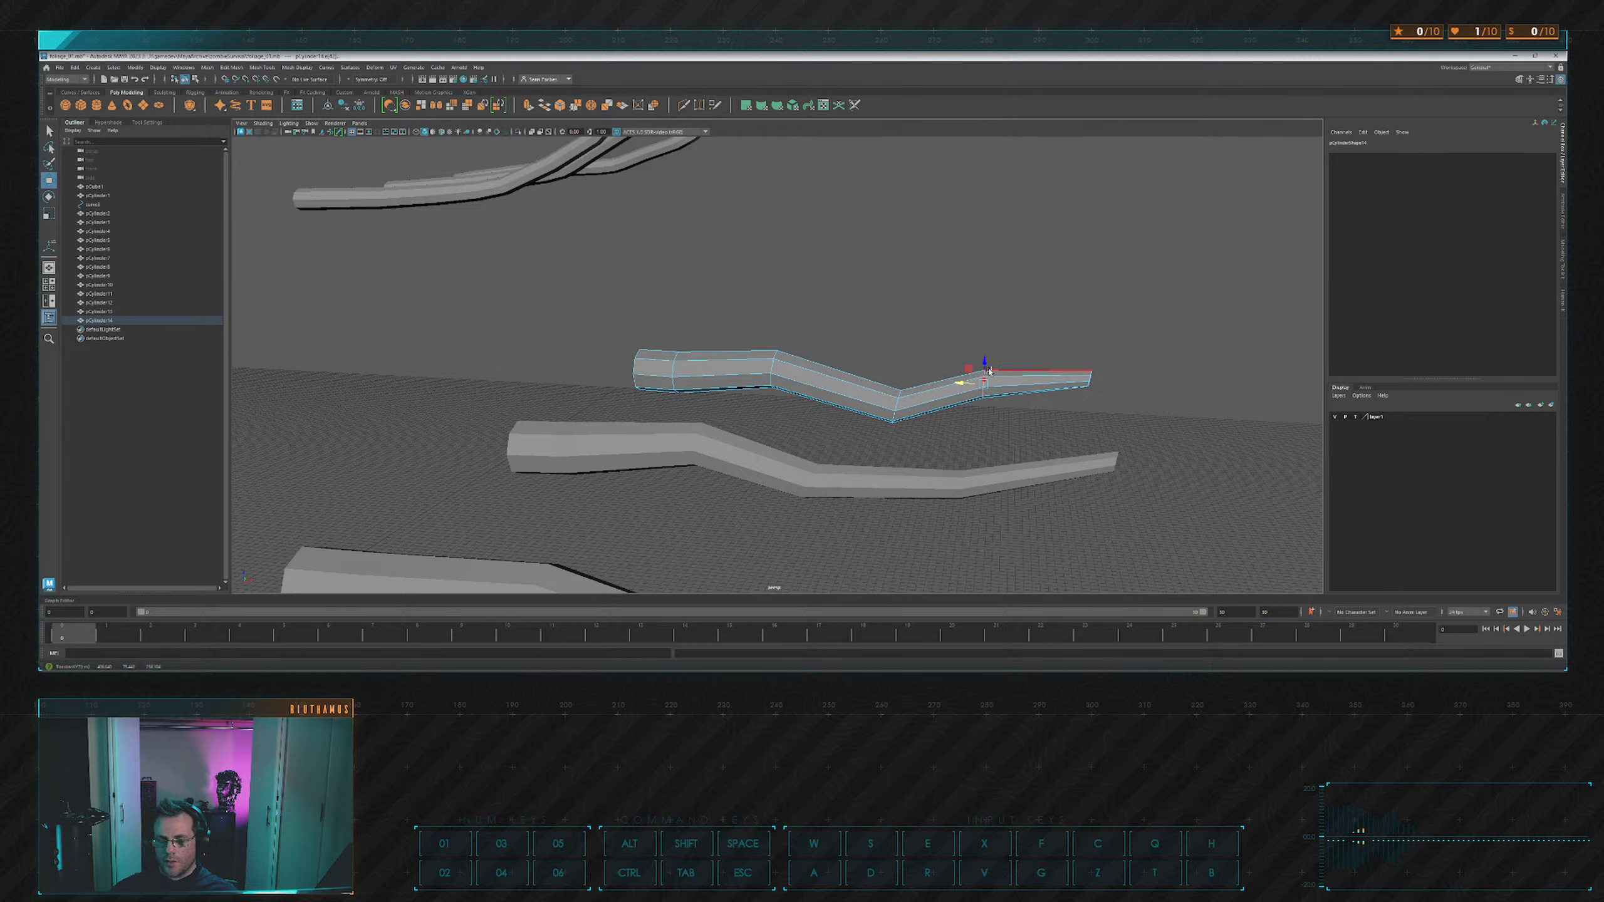
double_click(897, 397)
key(e)
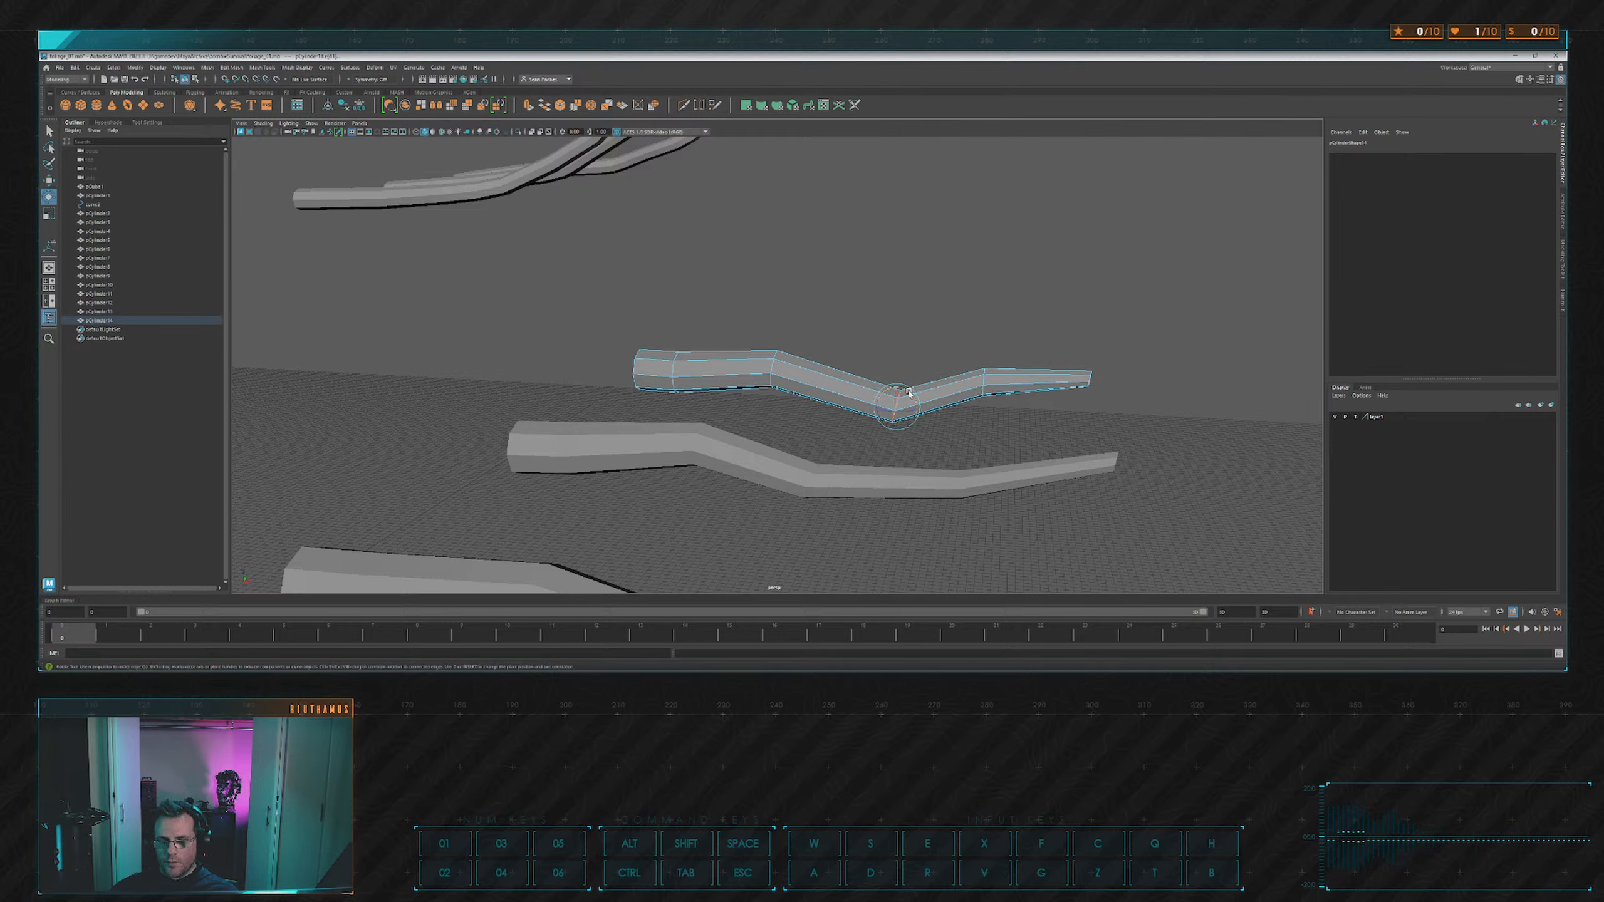
key(w)
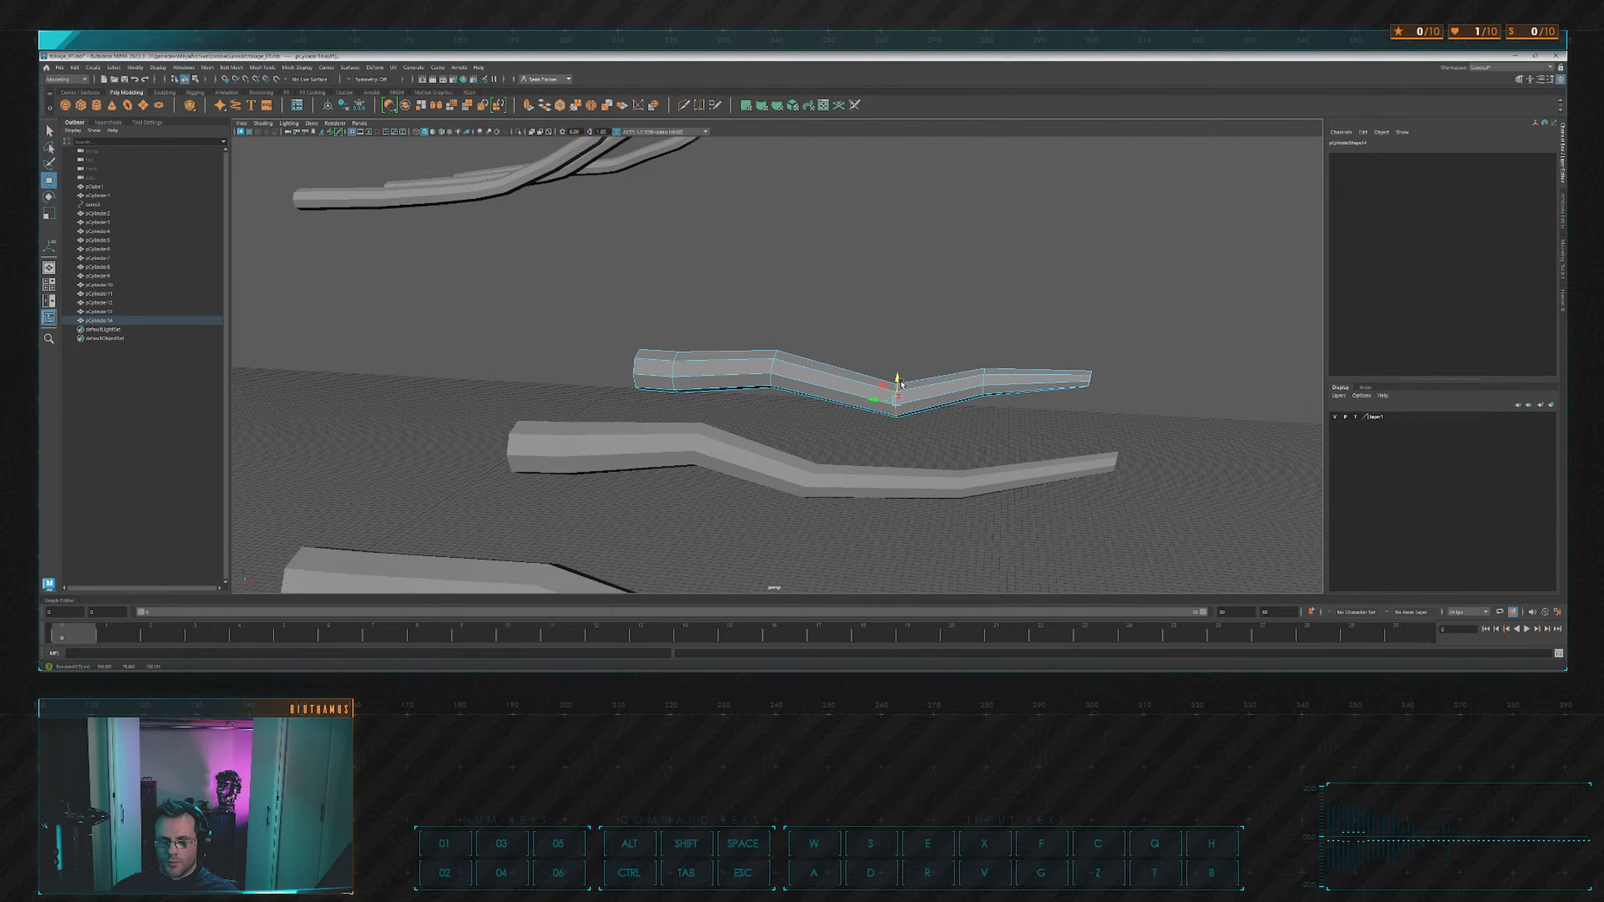
click(894, 376)
mouse_move(894, 376)
alt+mouse_down()
mouse_move(952, 344)
mouse_move(920, 395)
mouse_move(960, 393)
mouse_move(909, 404)
alt+mouse_up()
click(952, 348)
Scale the edge loops along the third short branch from tip to base so its thickness tapers evenly.
alt+drag(952, 348, 798, 401)
click(798, 405)
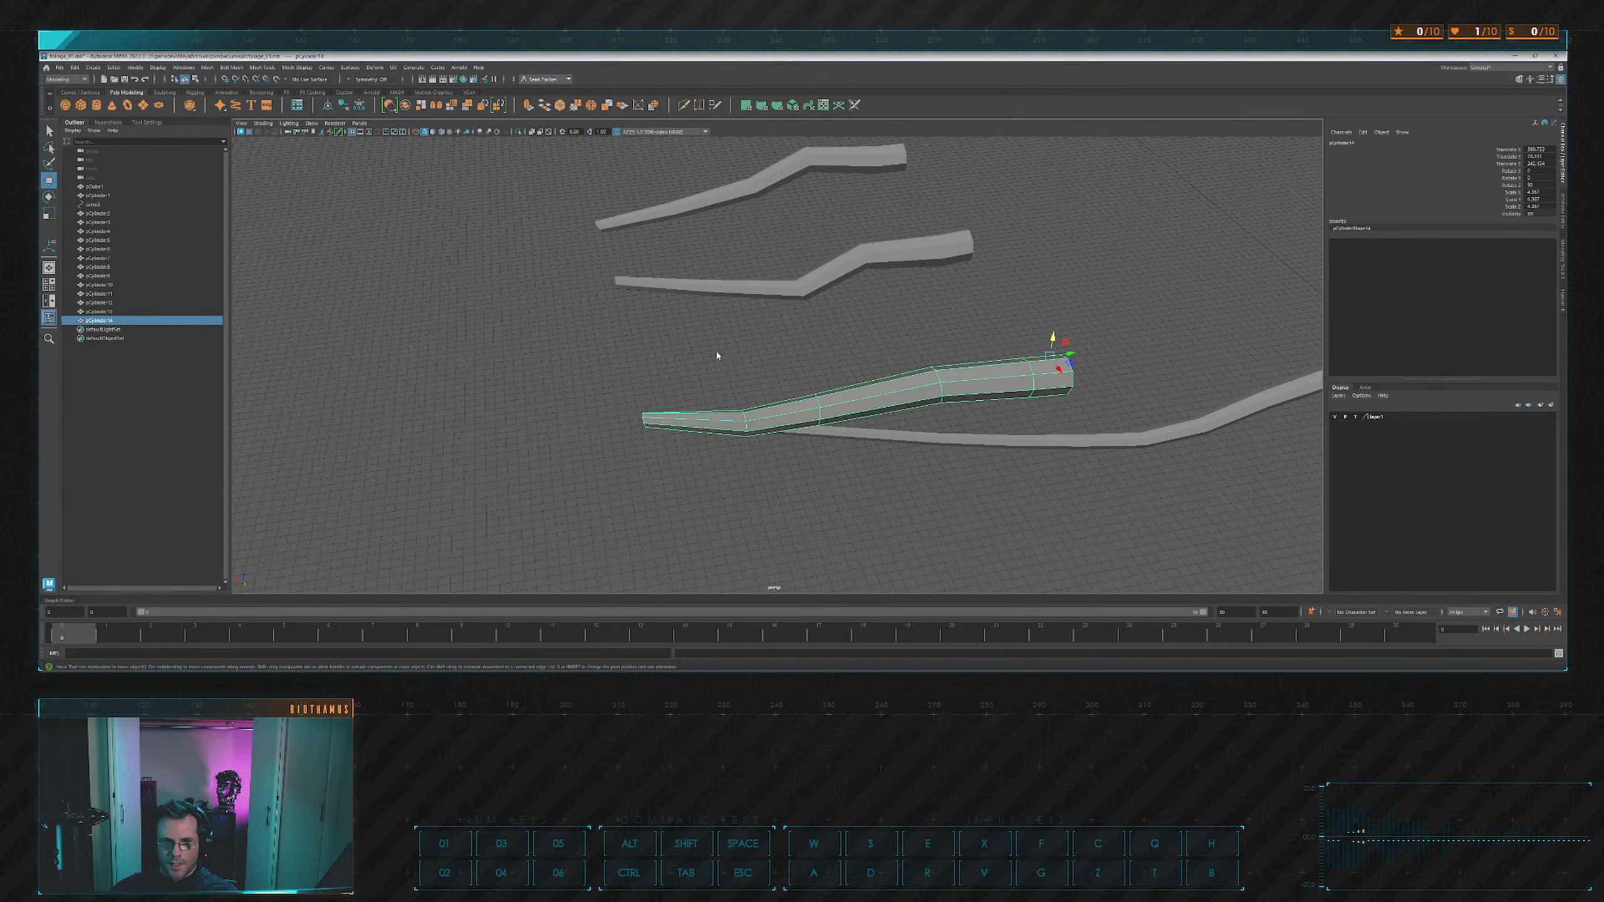
click(770, 344)
alt+drag(770, 344, 858, 436)
click(839, 407)
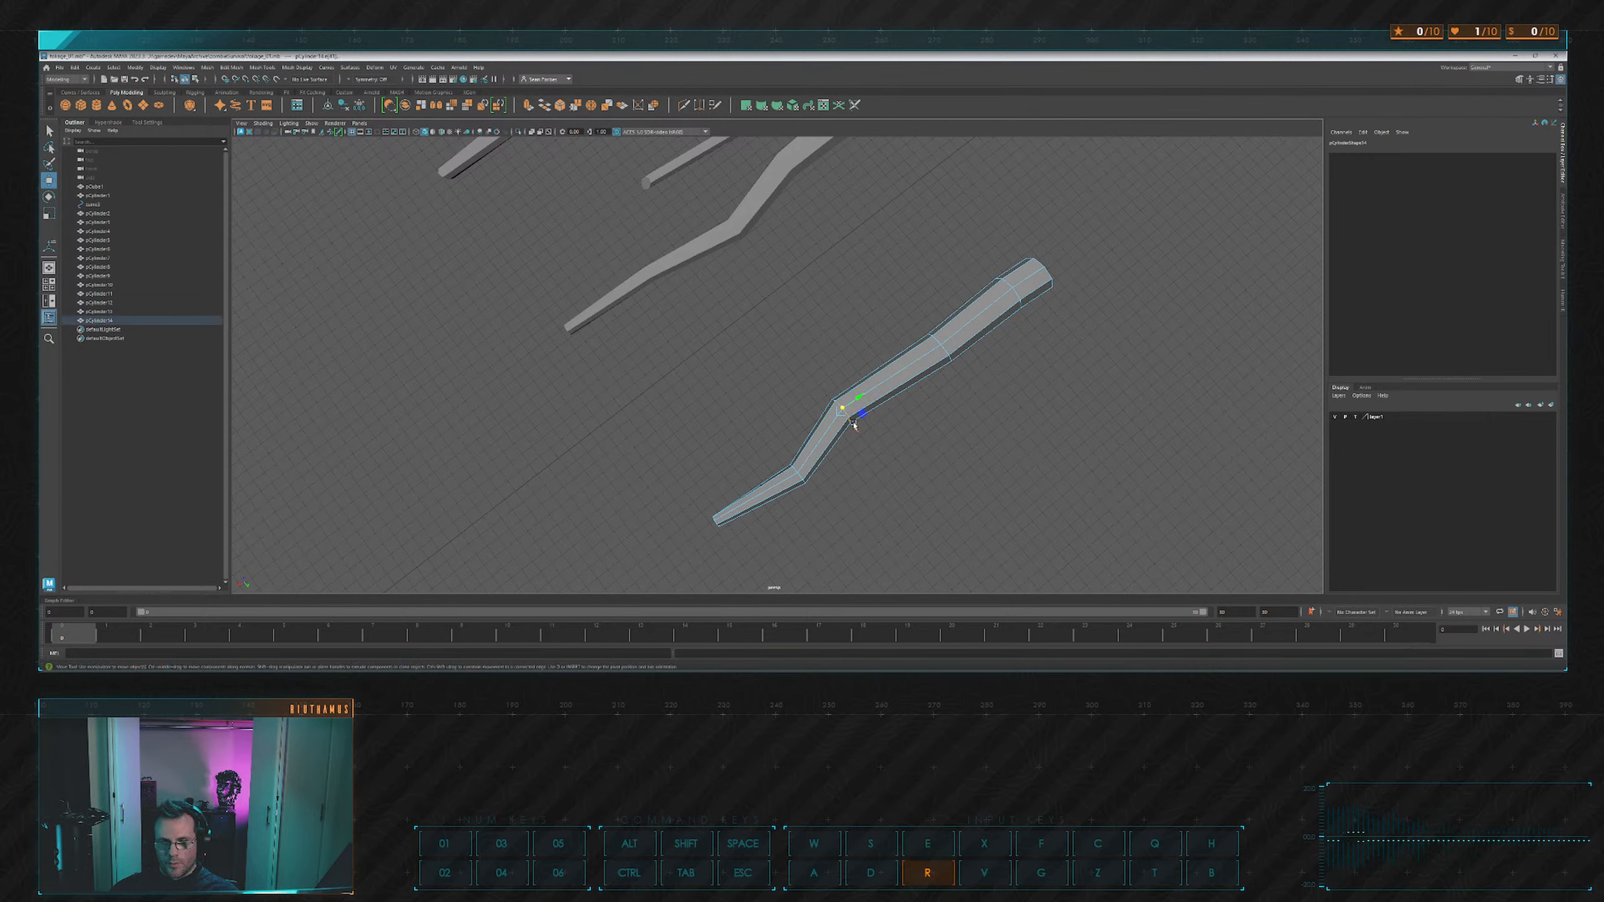
key(r)
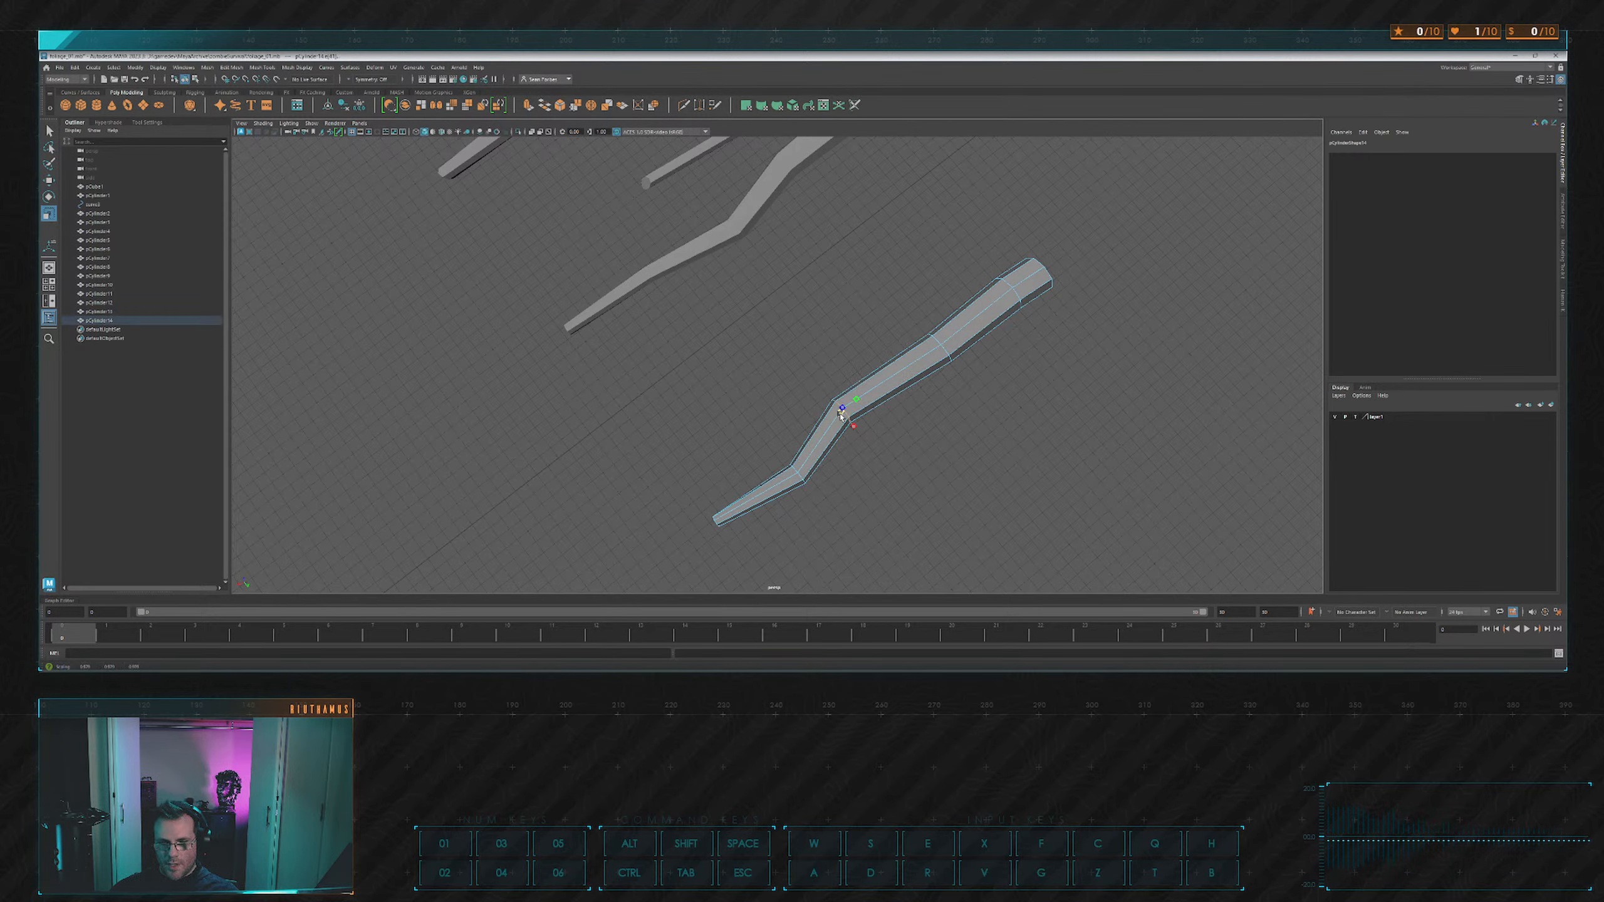
click(795, 474)
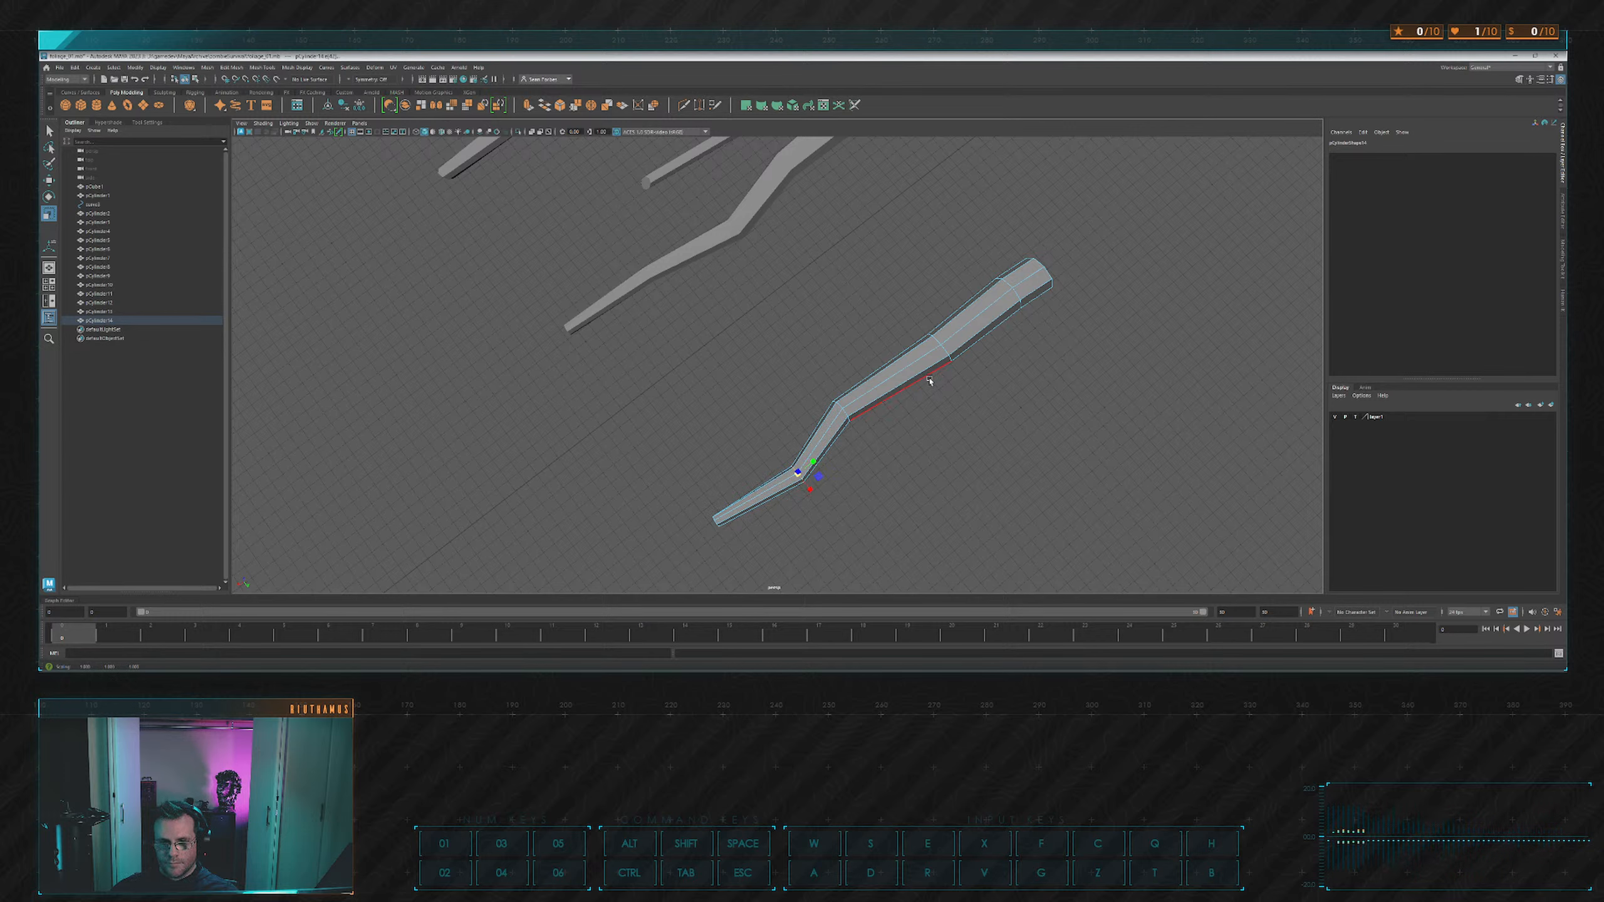
click(937, 337)
drag(945, 355, 940, 352)
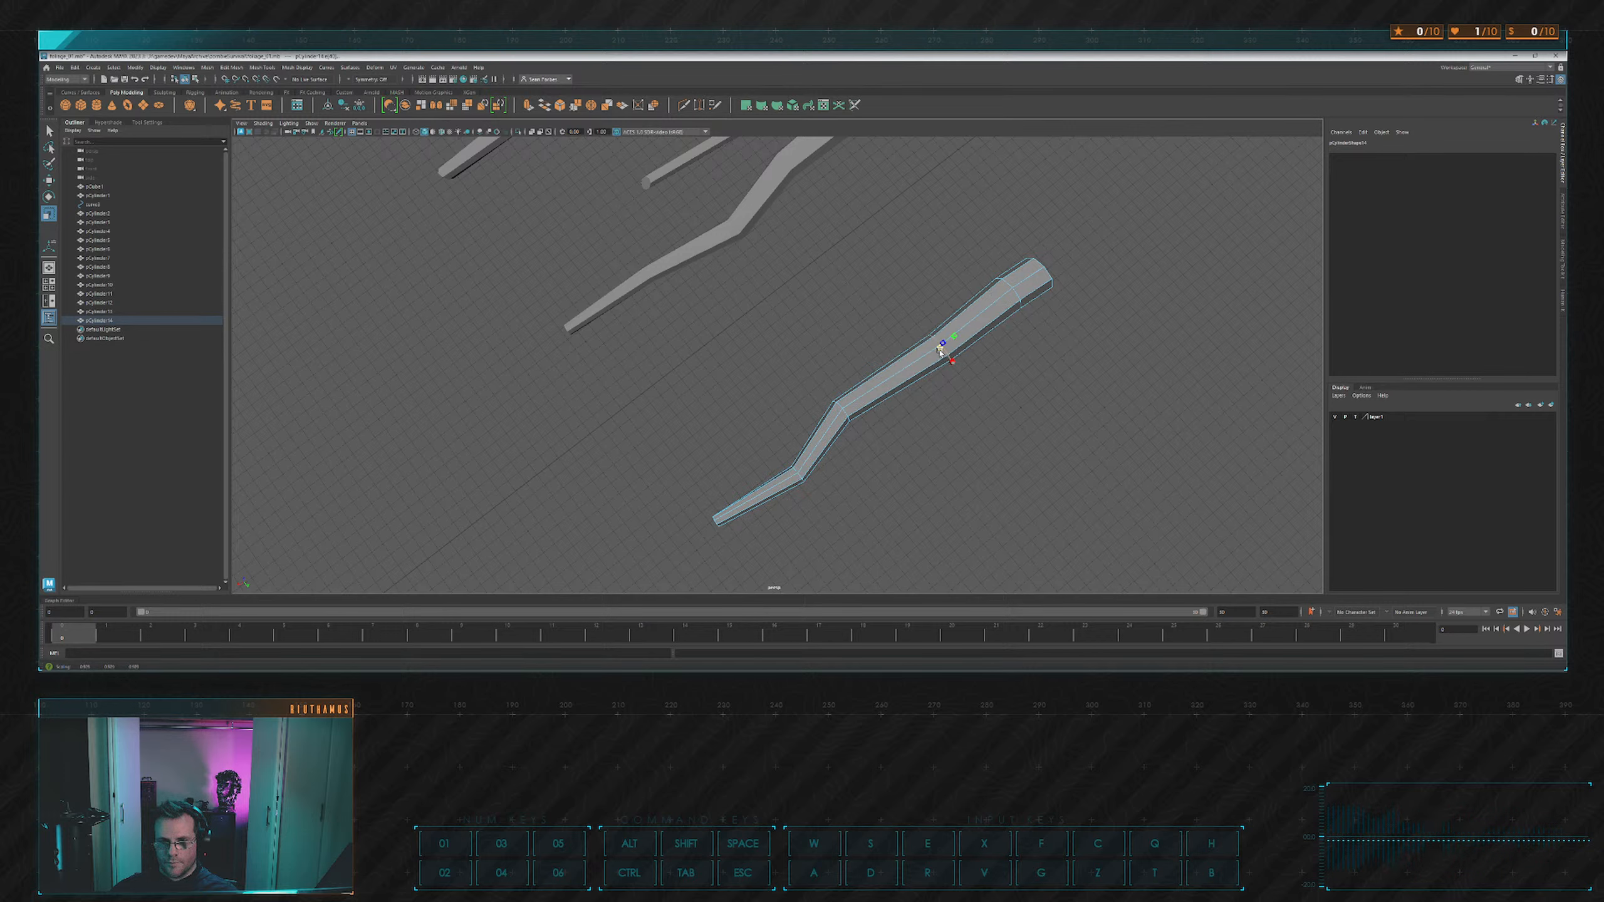
click(1006, 283)
drag(1009, 286, 1006, 298)
Scale the edge loops along the second short branch from base to tip so its thickness tapers evenly.
alt+drag(906, 215, 854, 360)
click(885, 292)
alt+middle_drag(888, 289, 856, 433)
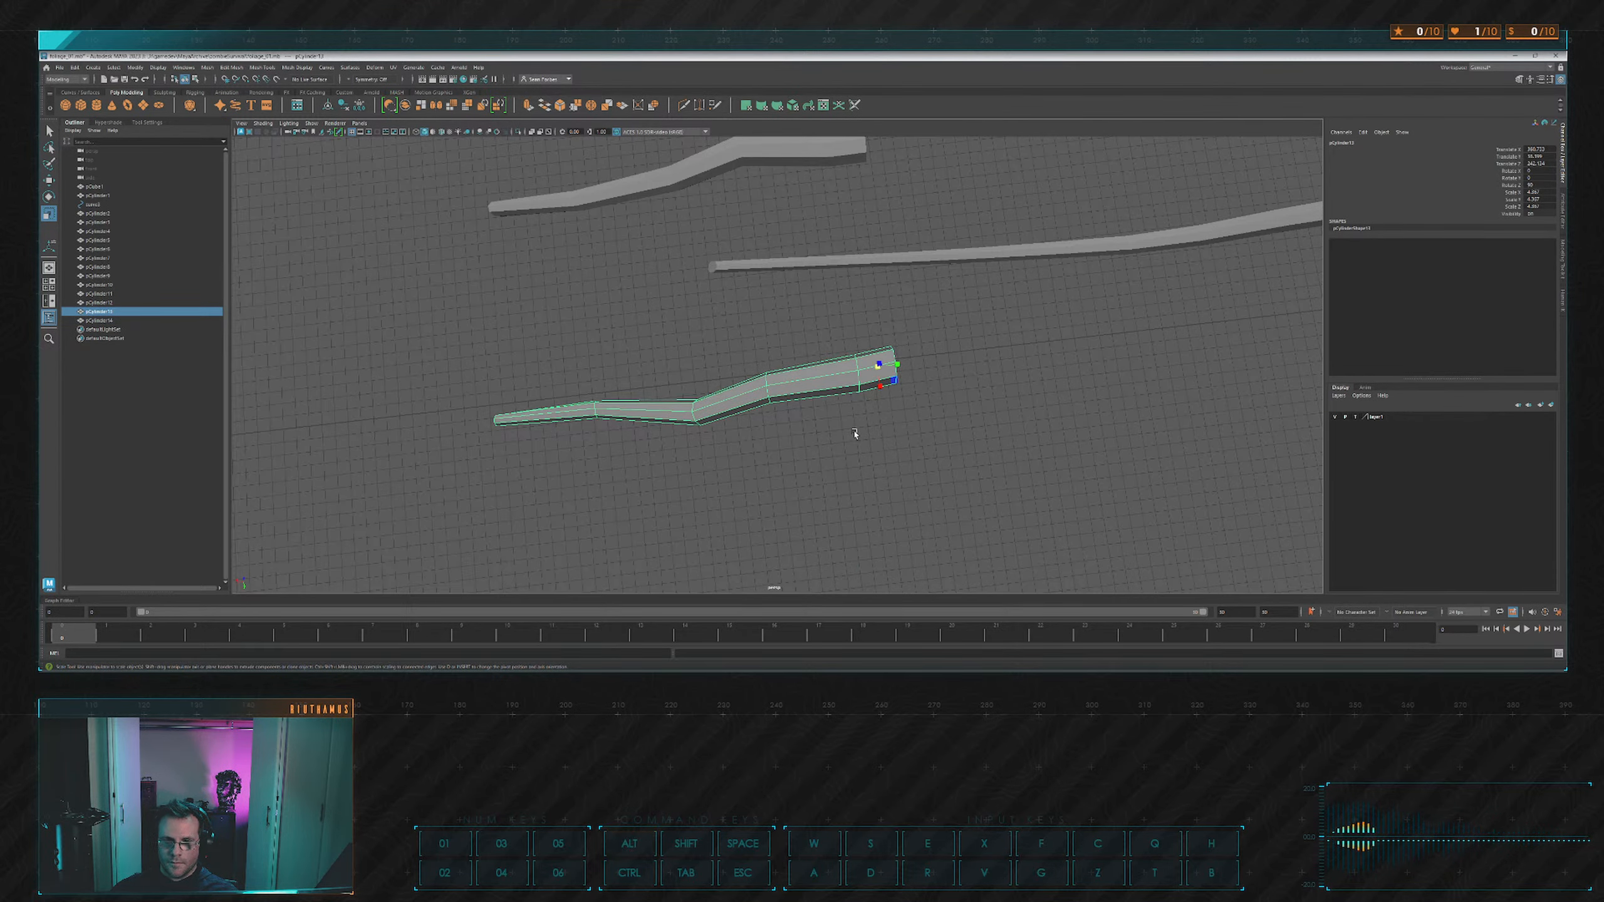
right_drag(869, 373, 866, 342)
double_click(858, 376)
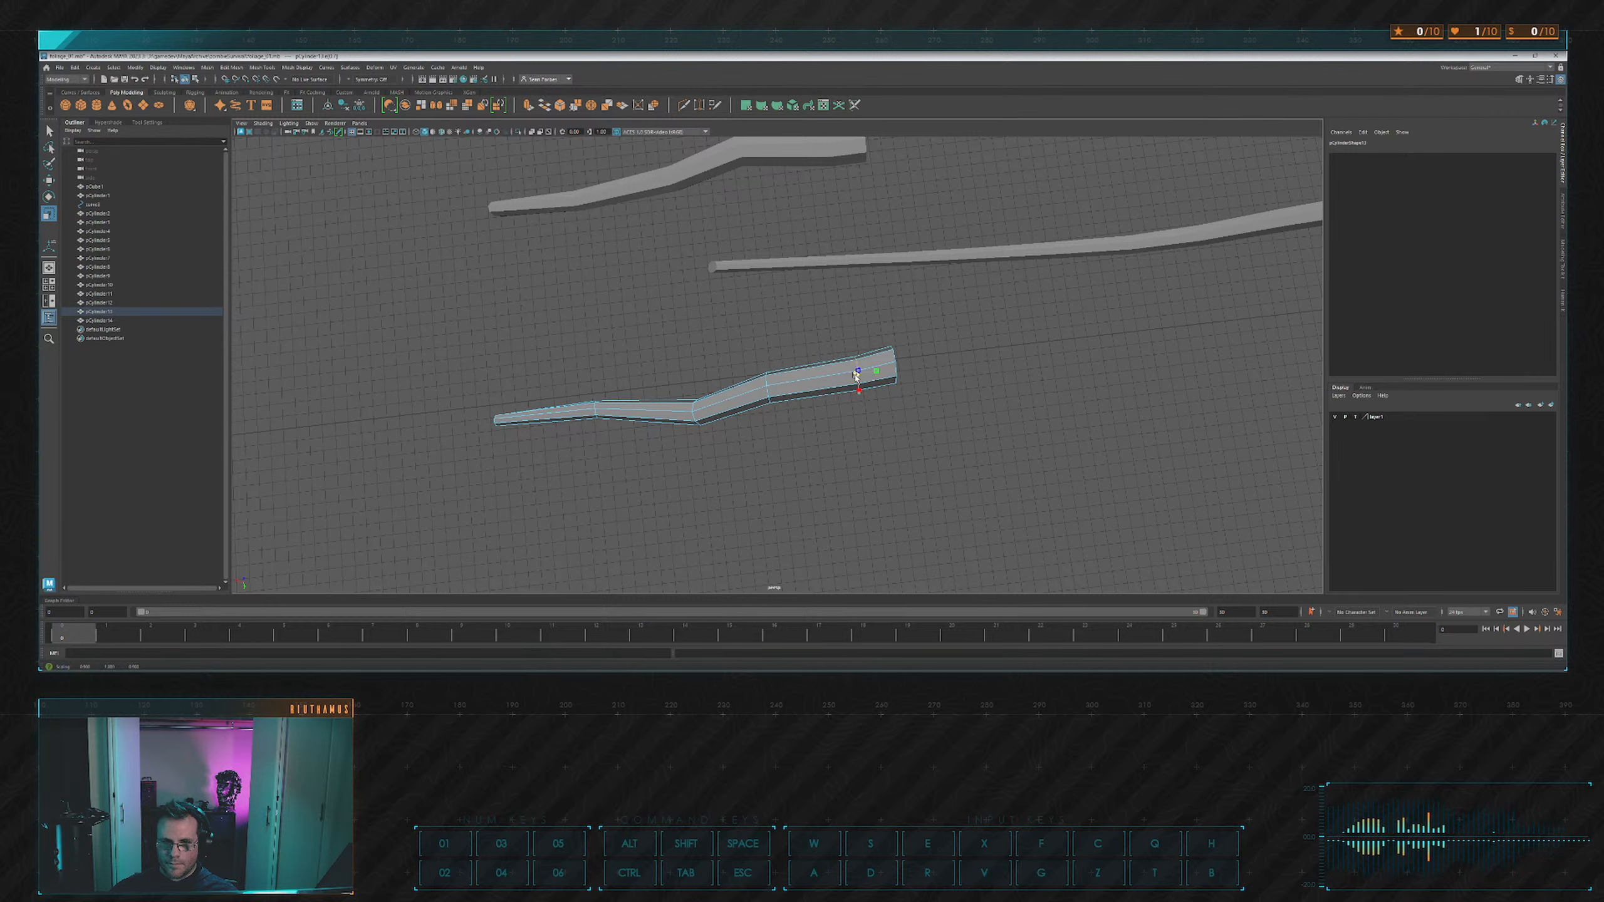
double_click(765, 393)
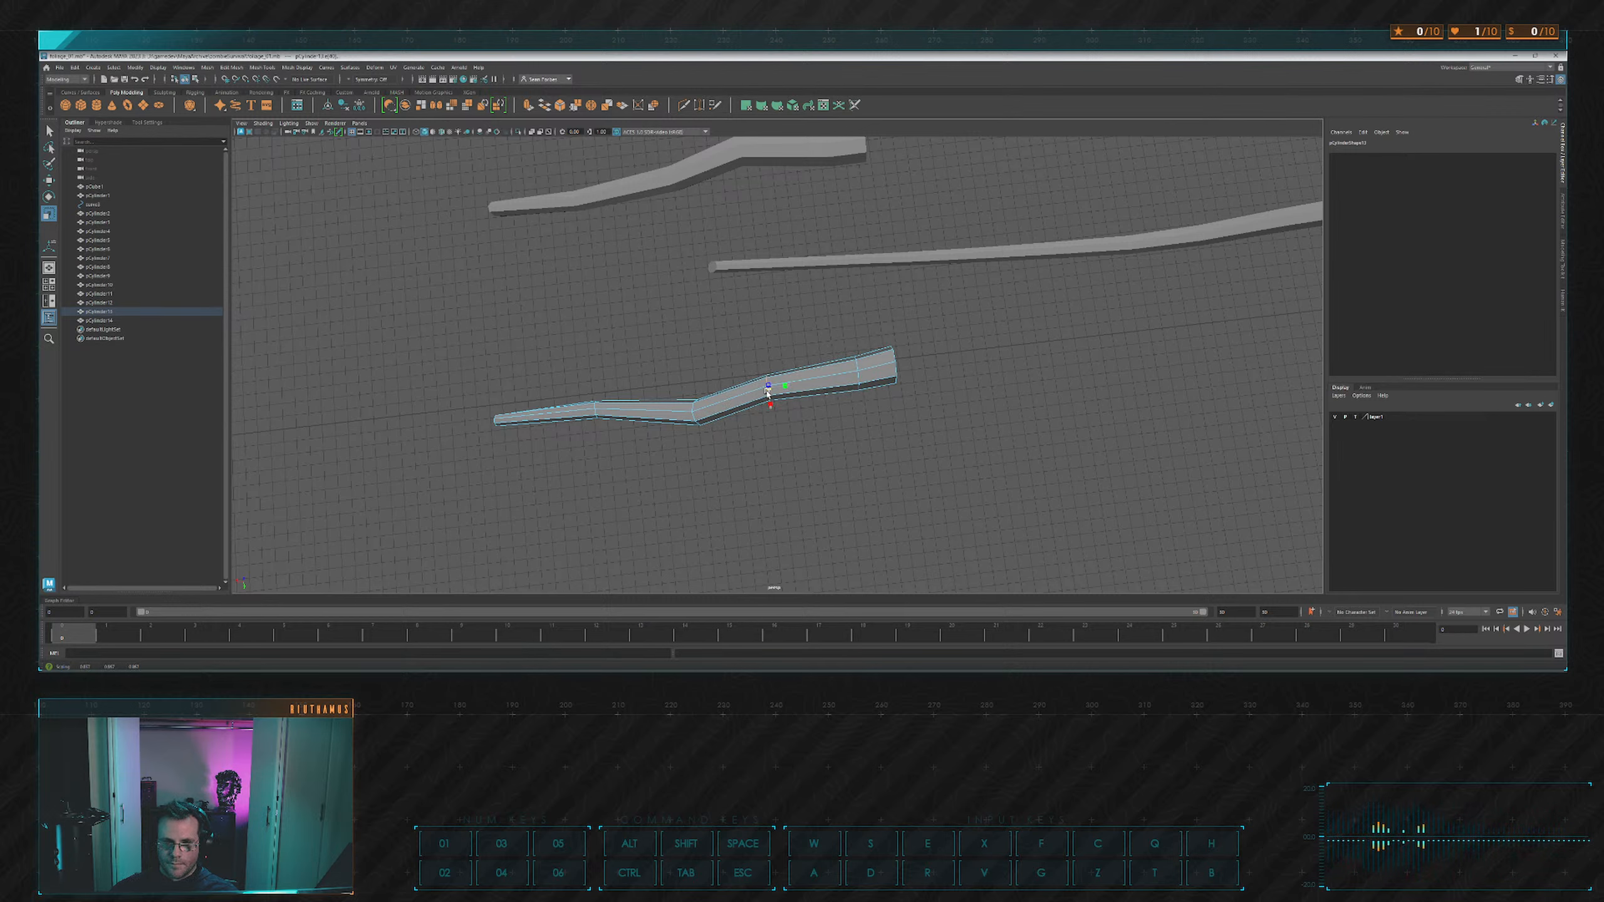
double_click(697, 415)
alt+middle_drag(697, 418, 861, 411)
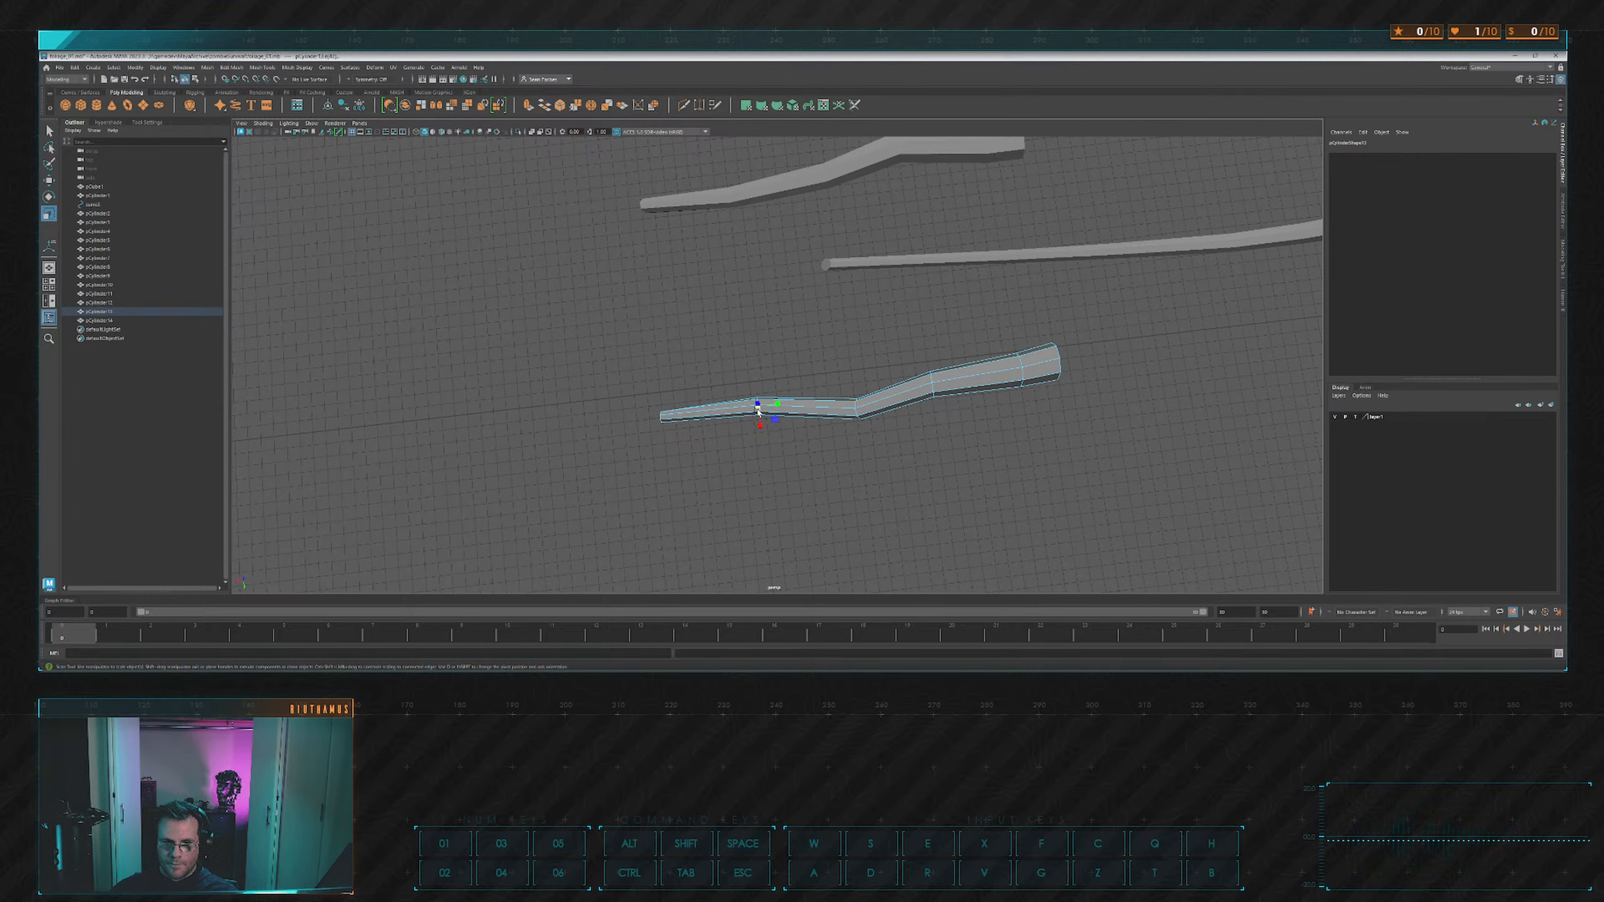
drag(759, 411, 755, 411)
click(862, 336)
alt+middle_drag(859, 206, 820, 276)
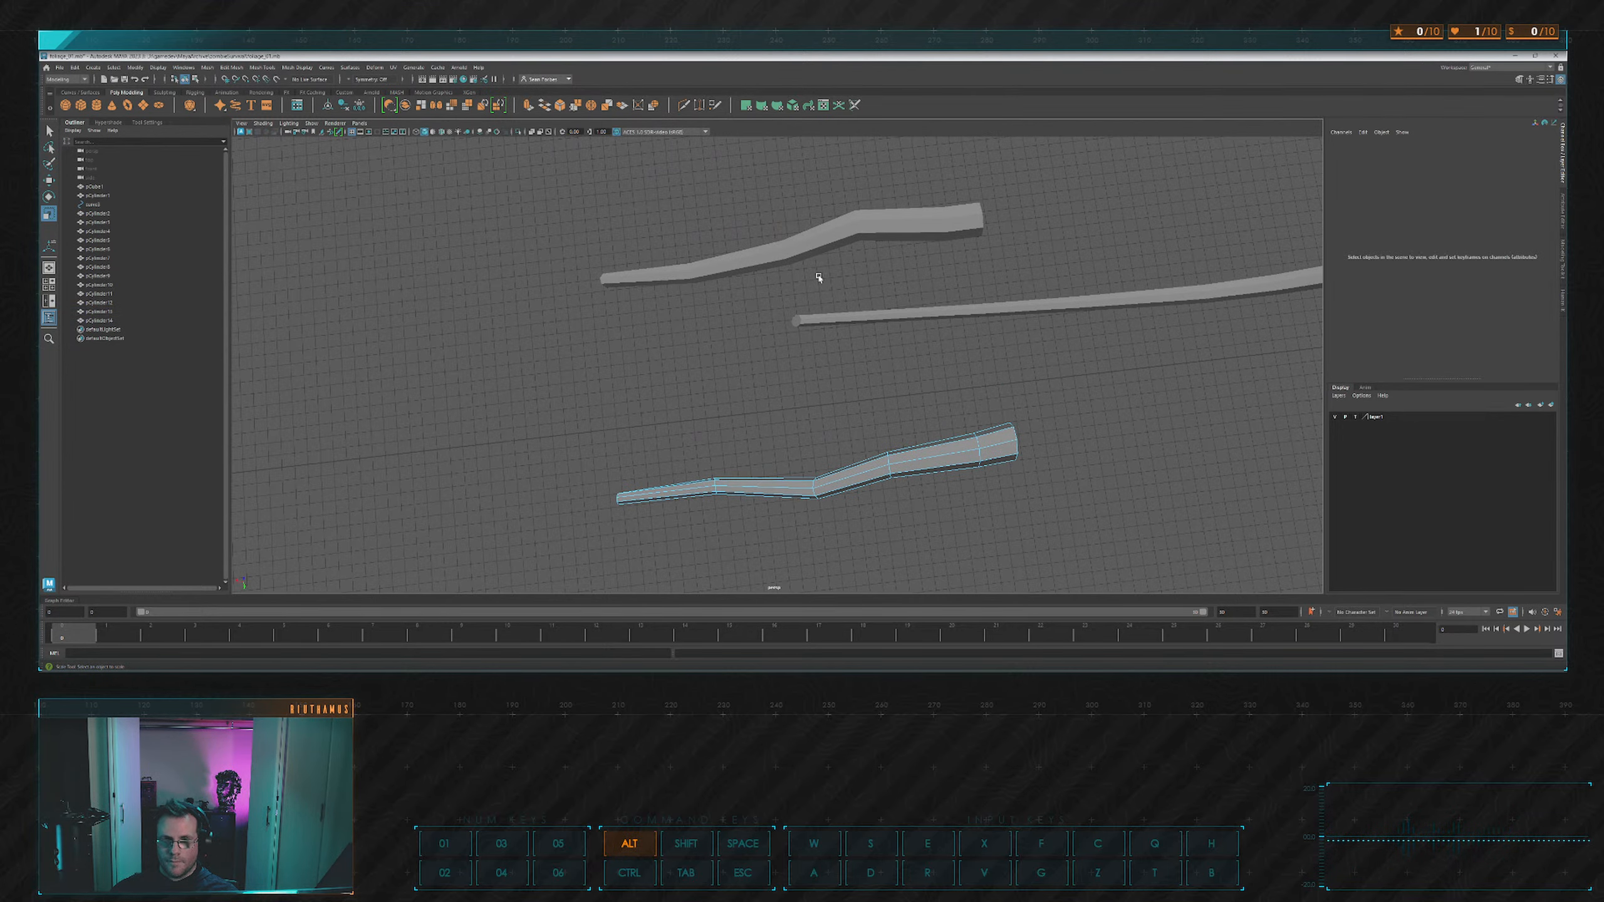
Select the first short branch and narrow the edge loop at its main bend.
click(864, 234)
scroll(884, 278, down, 3)
alt+drag(888, 294, 972, 306)
alt+middle_drag(726, 385, 823, 444)
scroll(823, 444, up, 3)
alt+middle_drag(875, 357, 841, 218)
scroll(828, 318, up, 3)
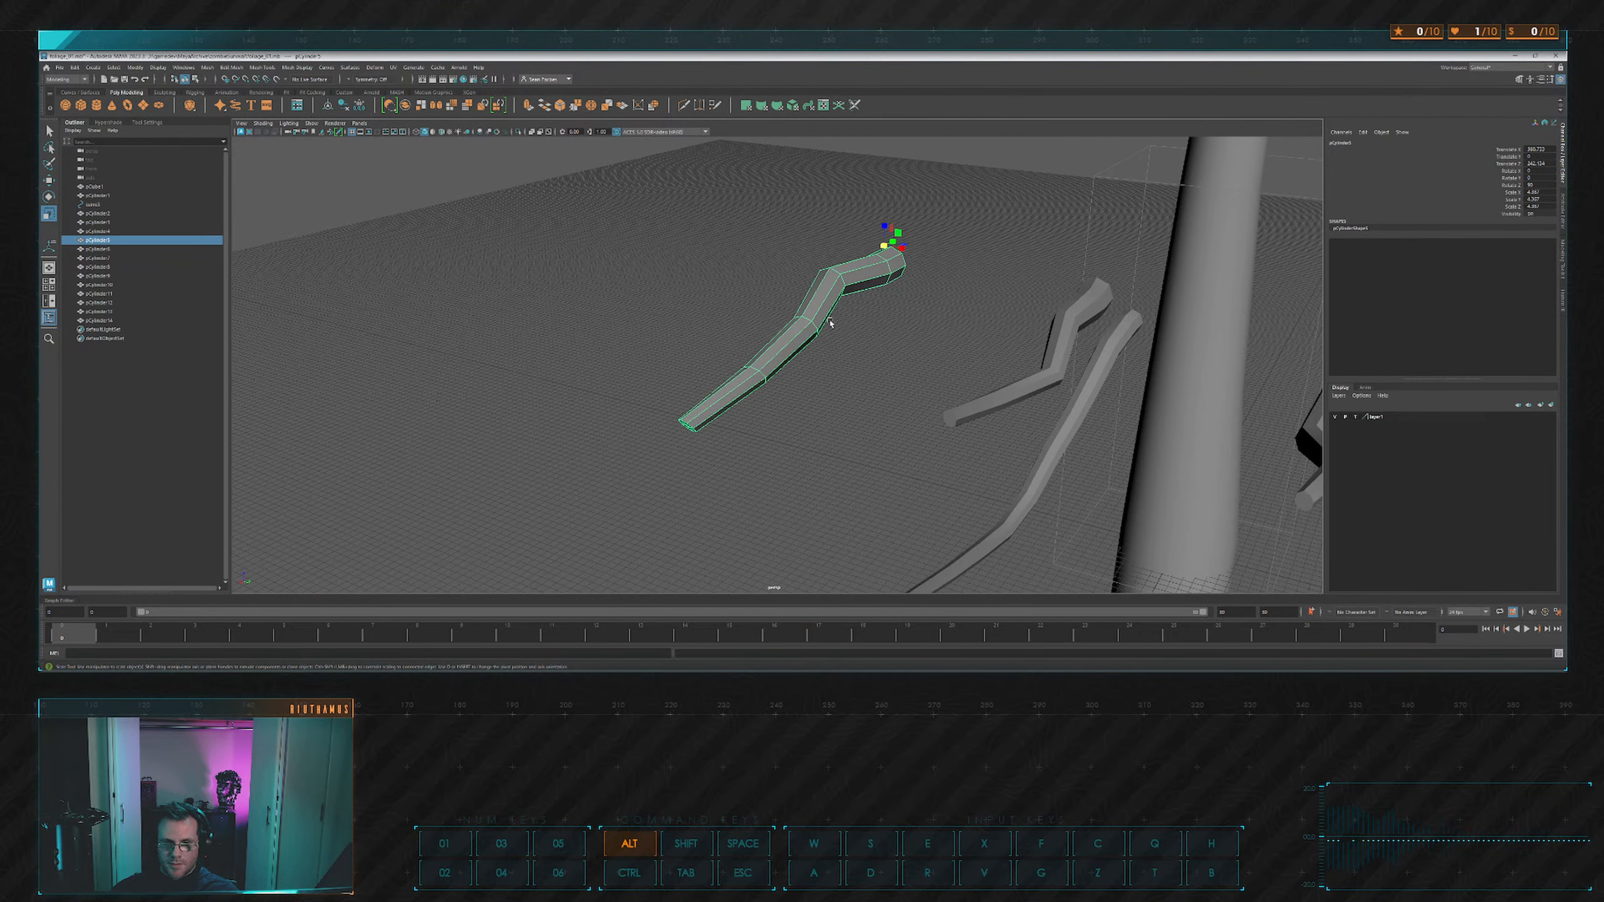
alt+drag(828, 321, 823, 410)
mouse_move(823, 411)
alt+middle_down()
mouse_move(827, 355)
mouse_move(827, 383)
alt+middle_up()
right_drag(781, 393, 781, 369)
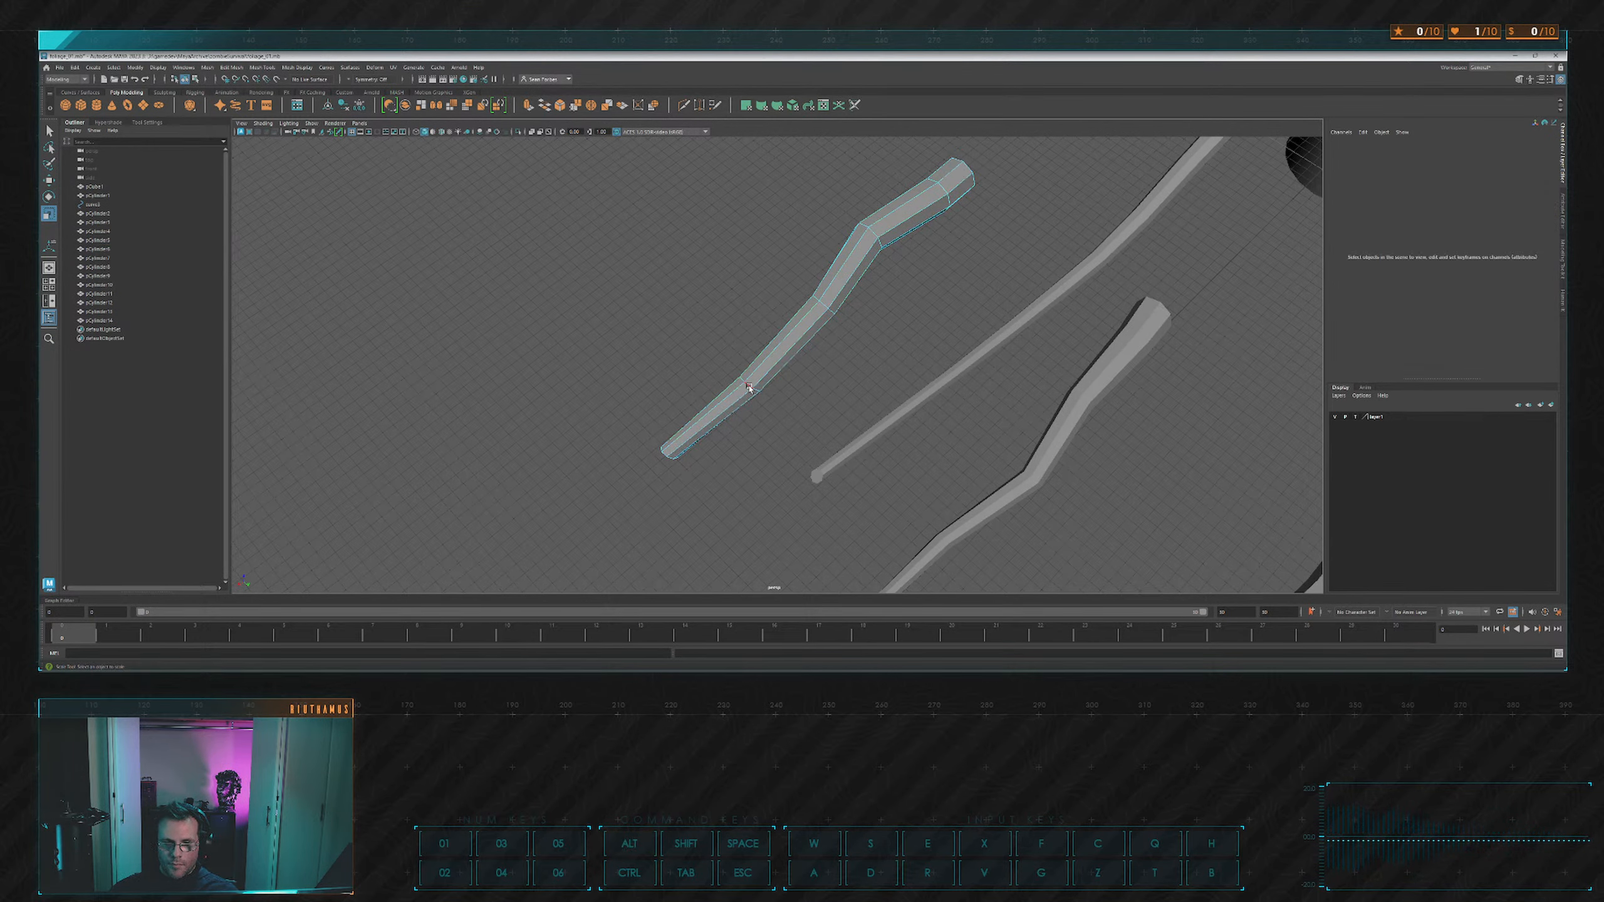
click(749, 387)
alt+drag(749, 387, 792, 366)
alt+middle_drag(792, 364, 787, 445)
click(797, 358)
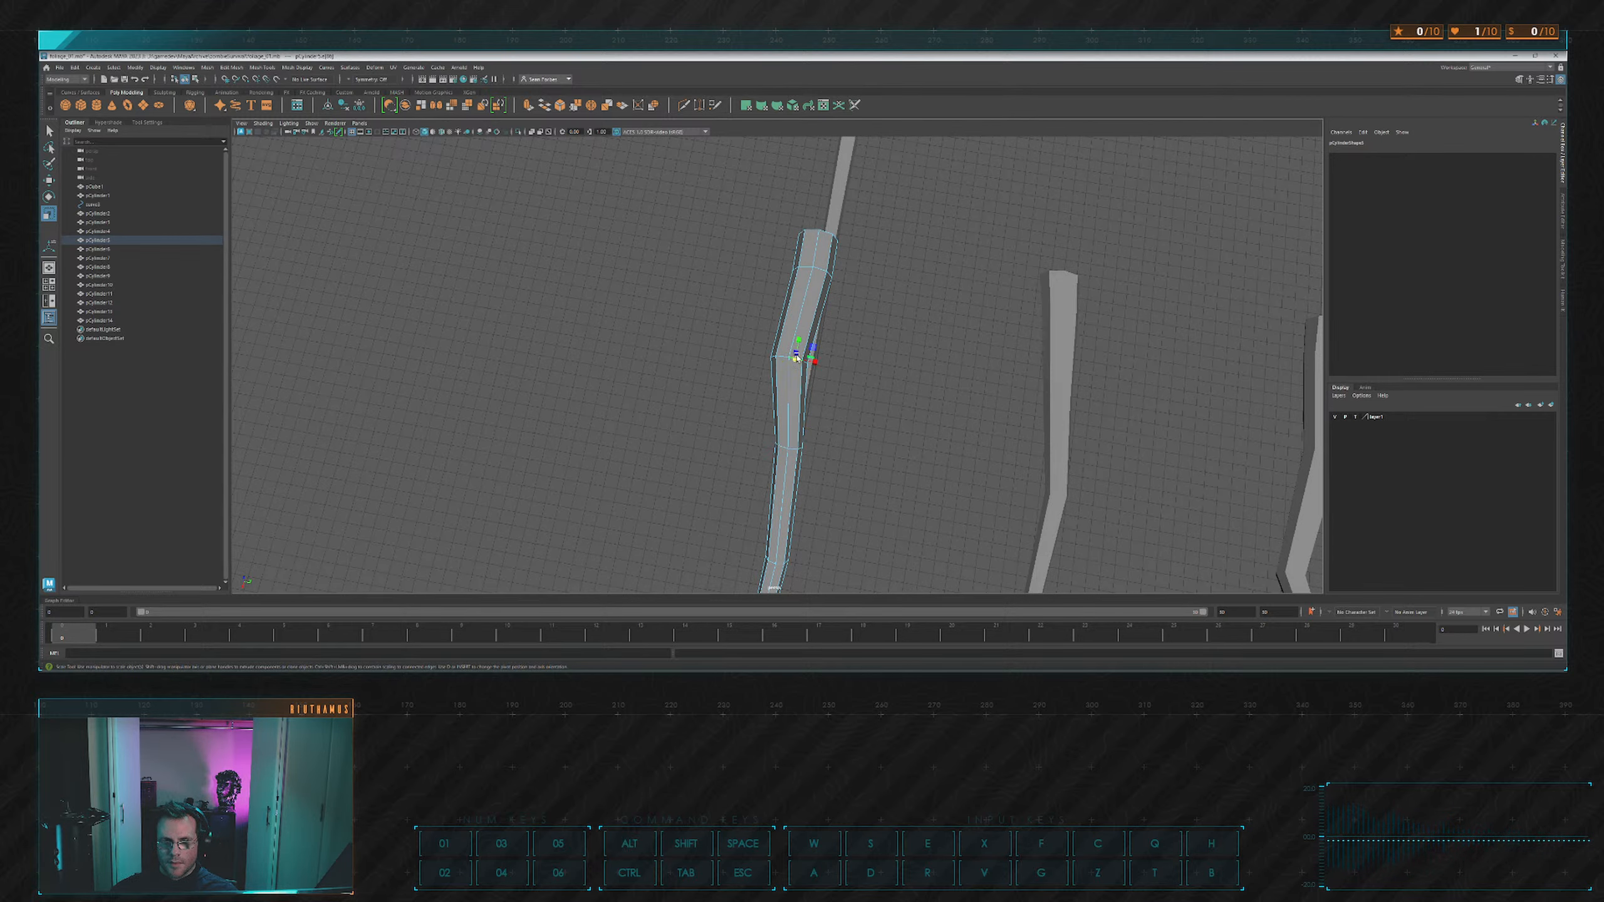
drag(789, 361, 788, 364)
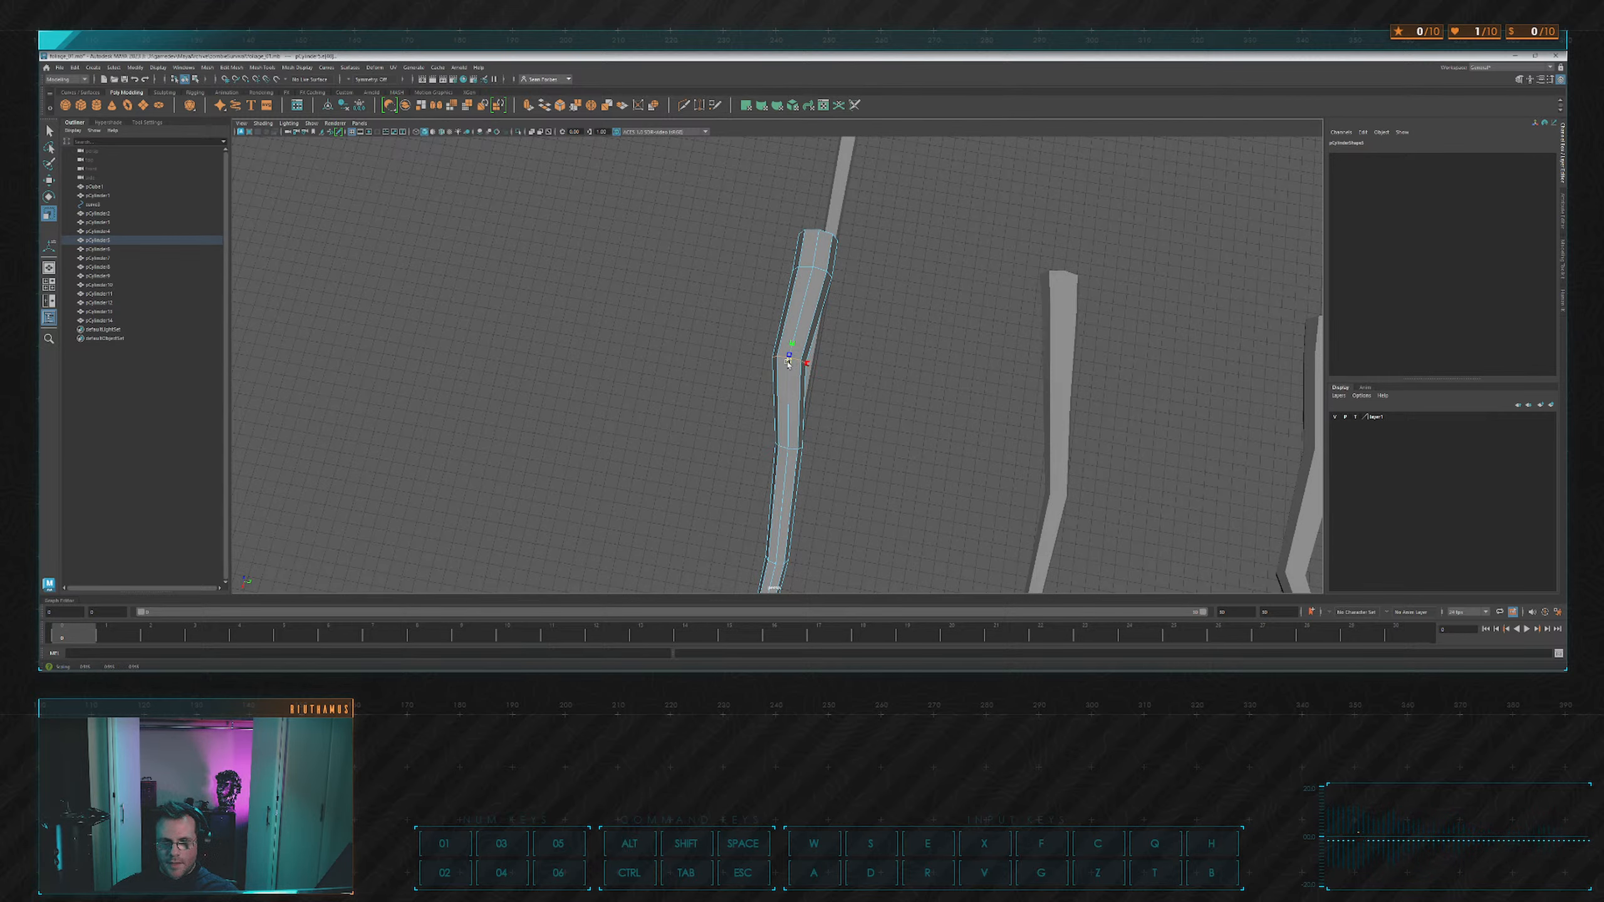
Scale the first short branch's edge loops from near the base past the bend to even out its taper.
click(822, 272)
drag(814, 279, 812, 280)
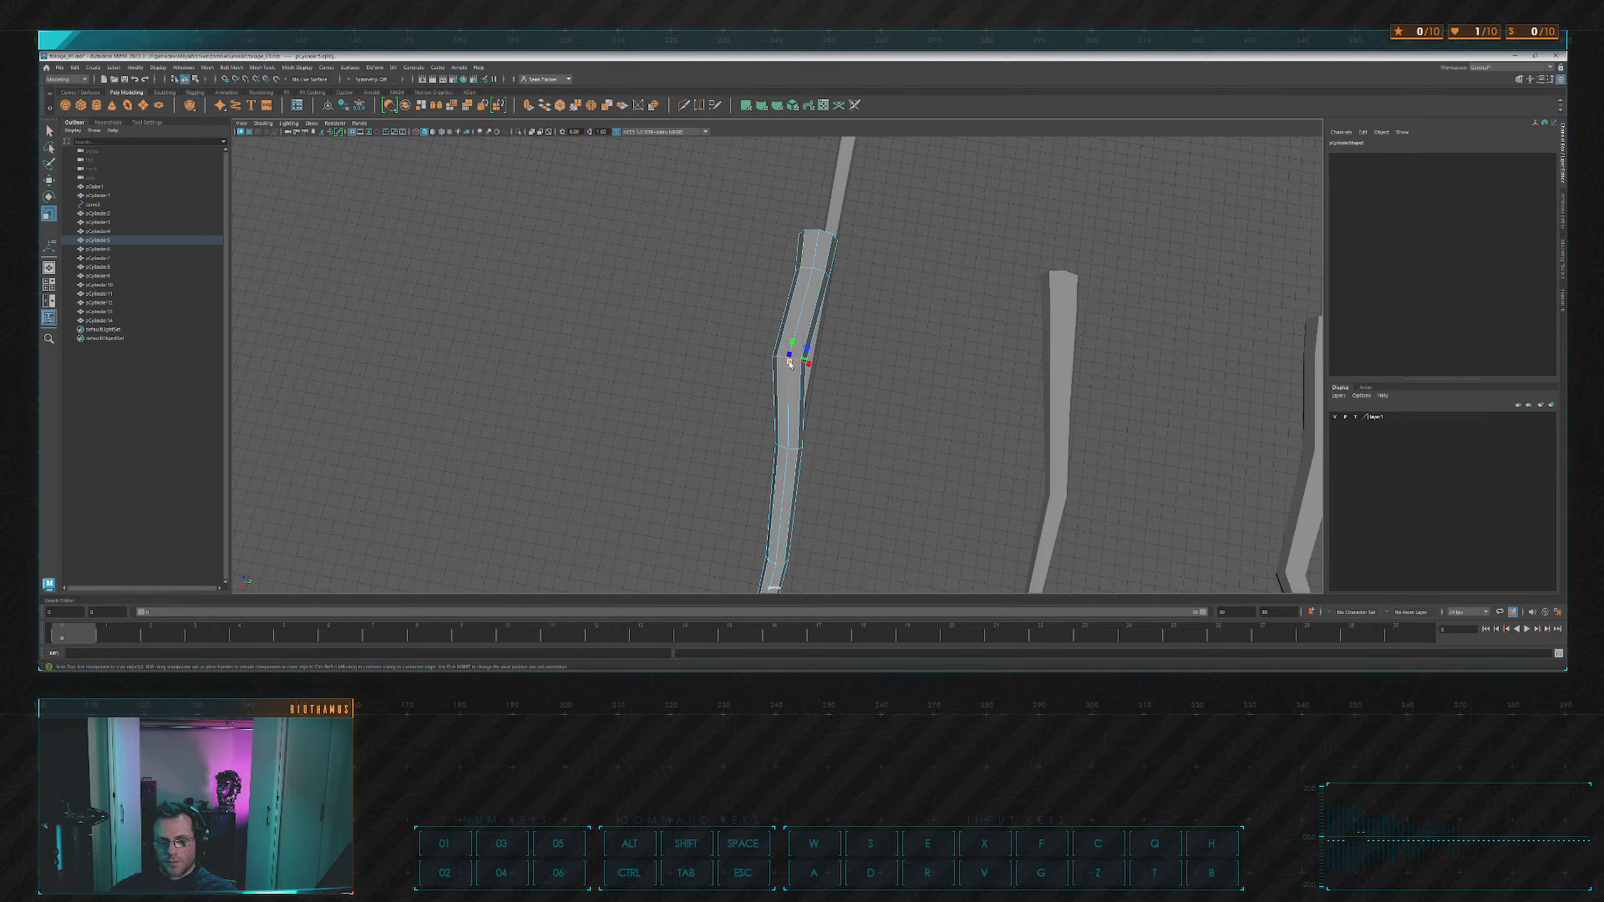
click(792, 358)
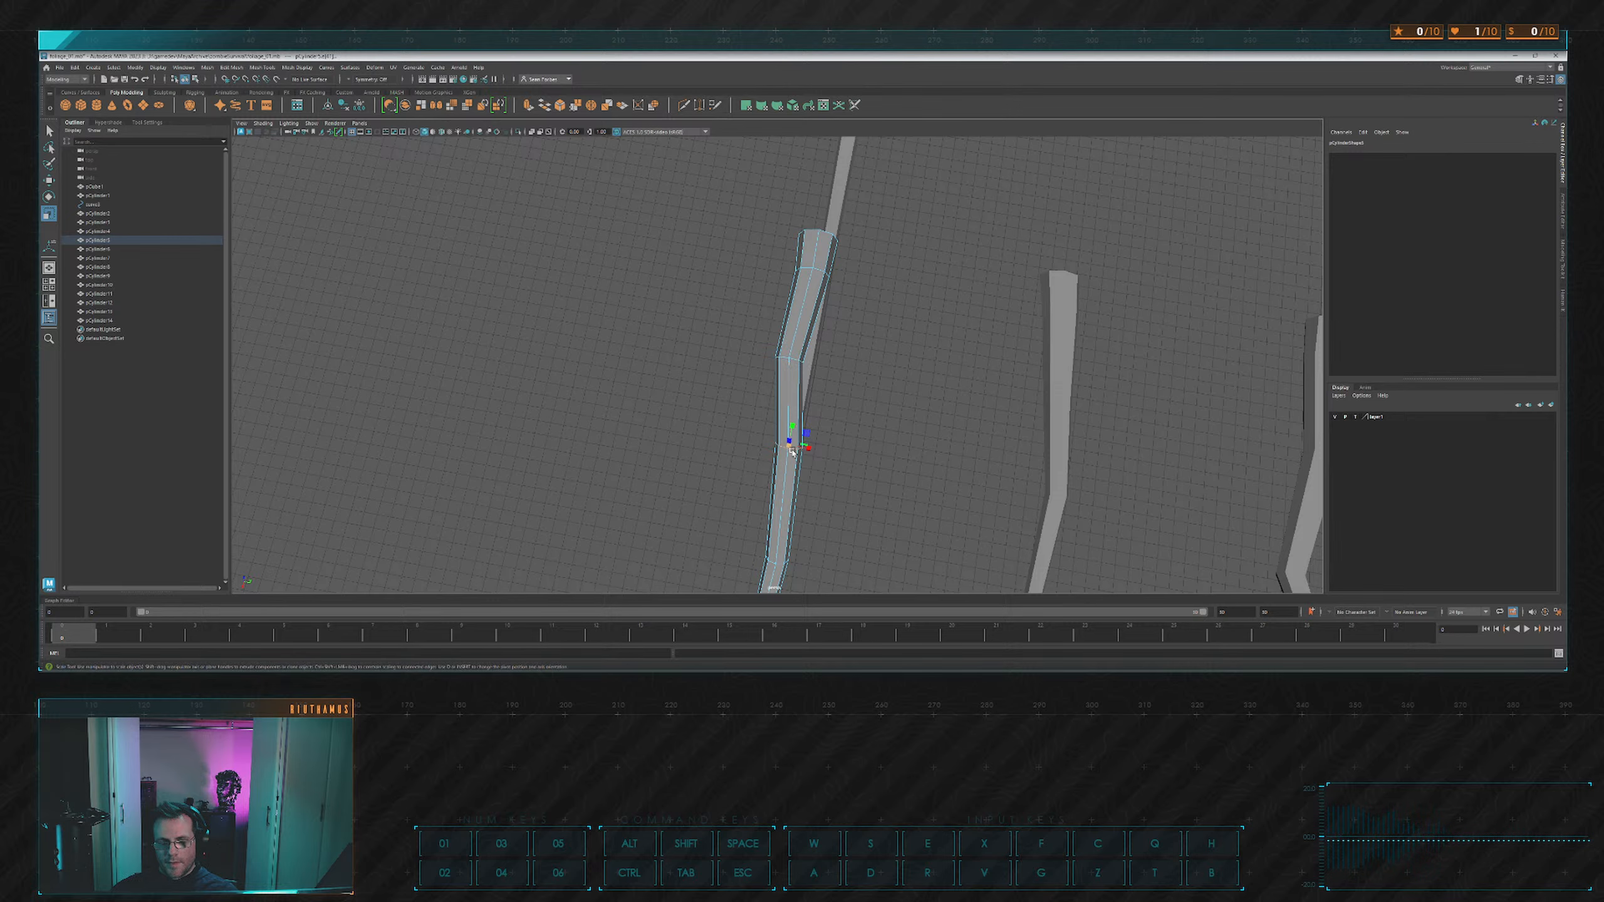
alt+drag(792, 450, 869, 362)
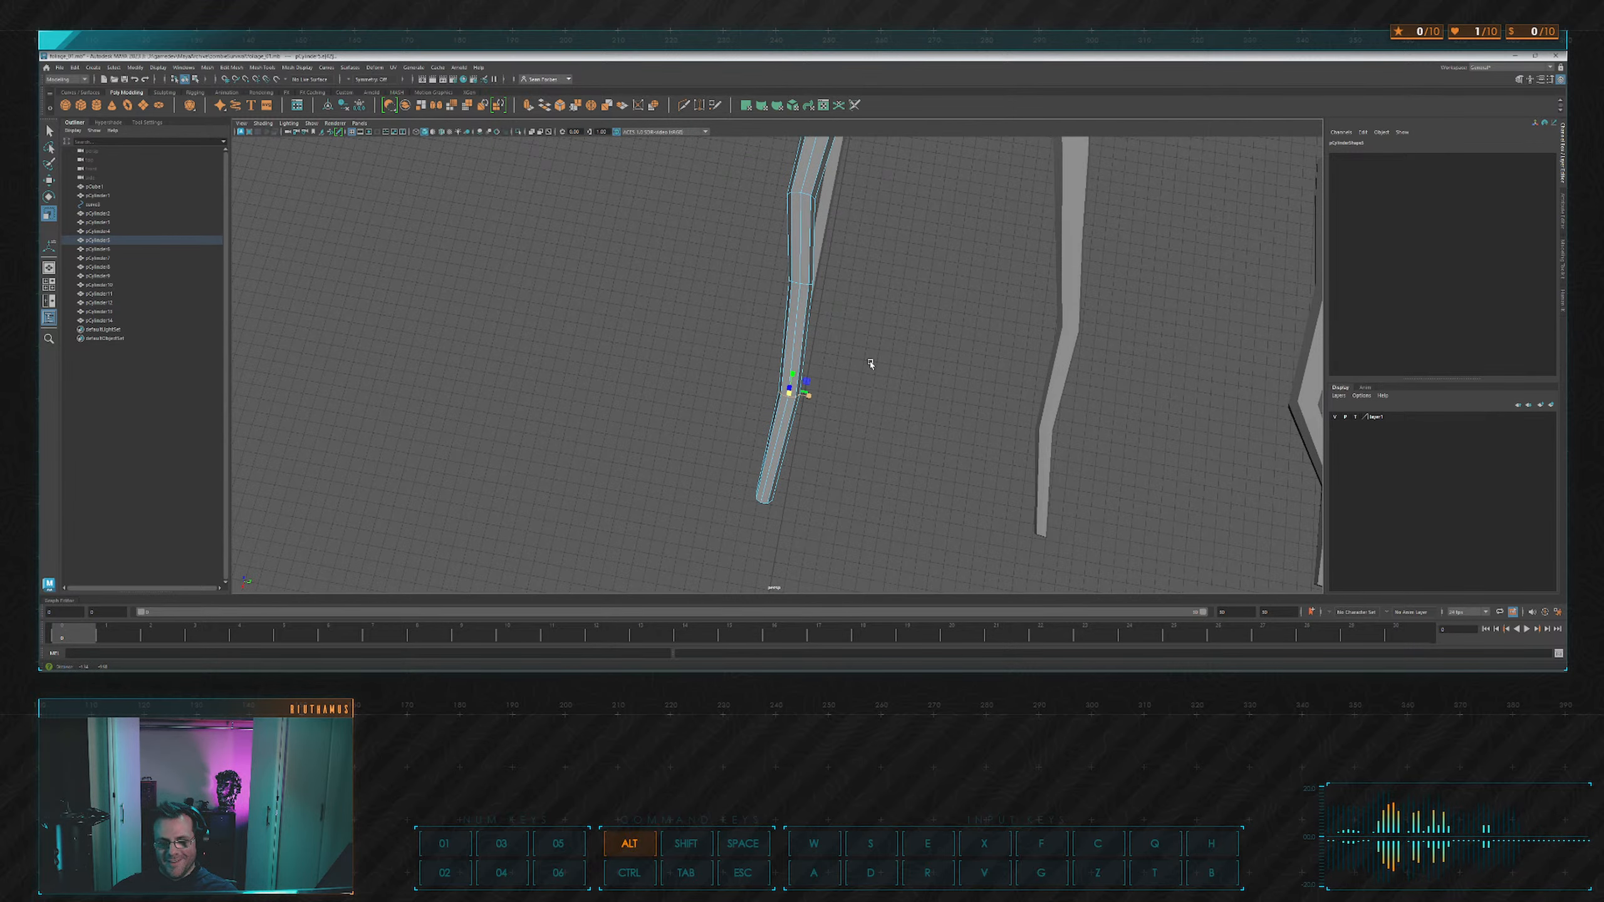
Select the tip vertices of the first short branch, scale them down, and return to object selection.
click(740, 478)
drag(739, 478, 823, 516)
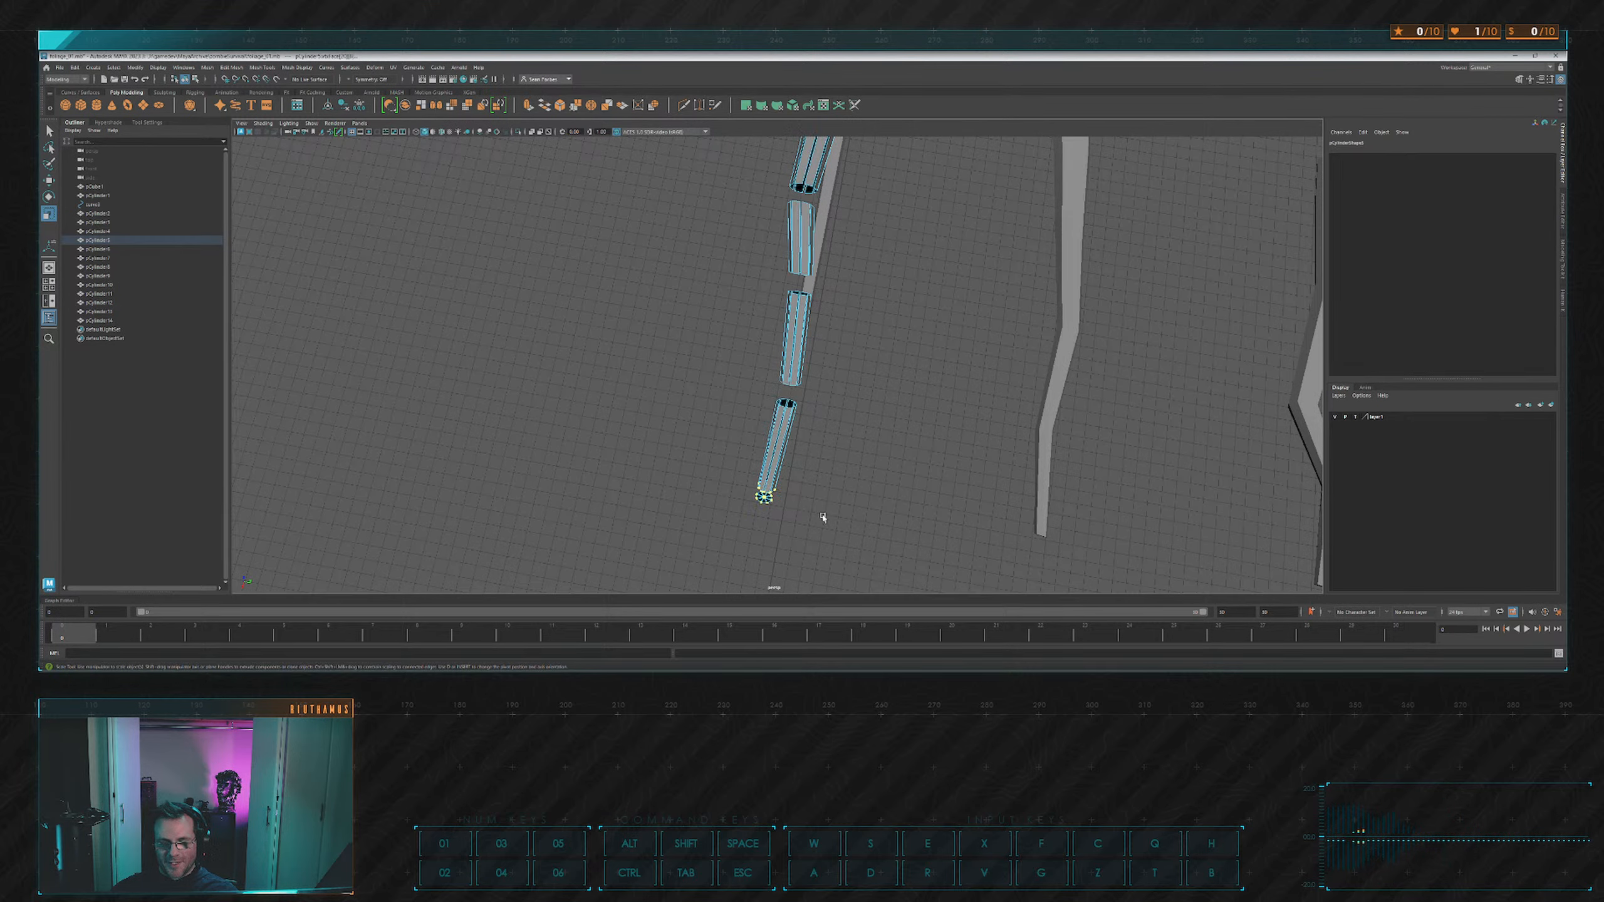
right_drag(845, 422, 780, 424)
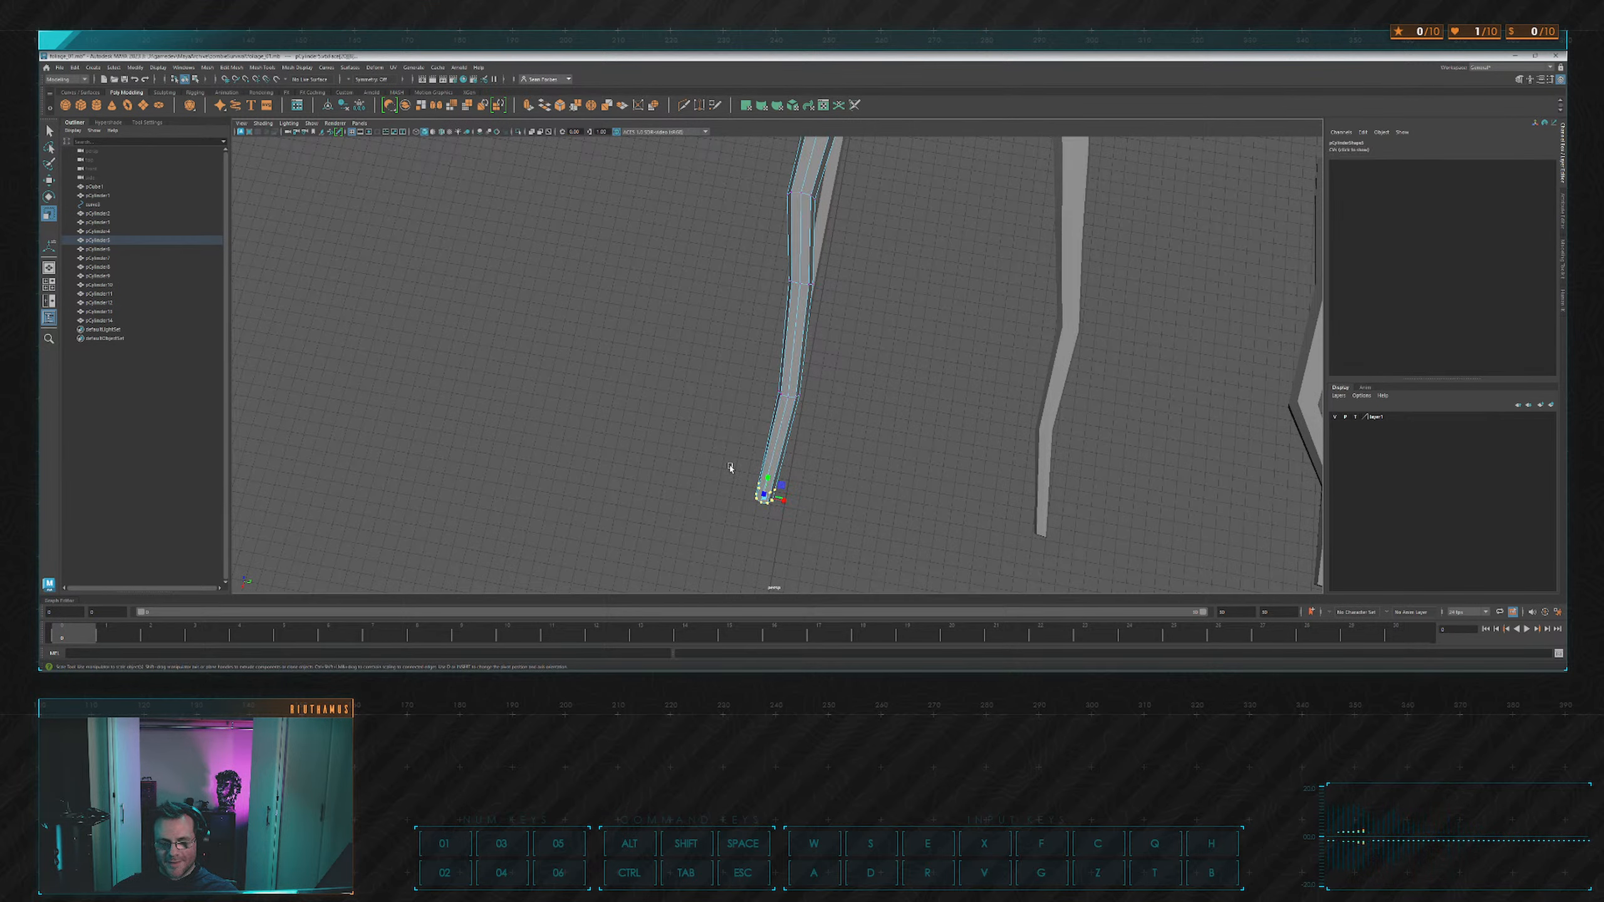
drag(729, 465, 846, 568)
alt+drag(767, 464, 793, 504)
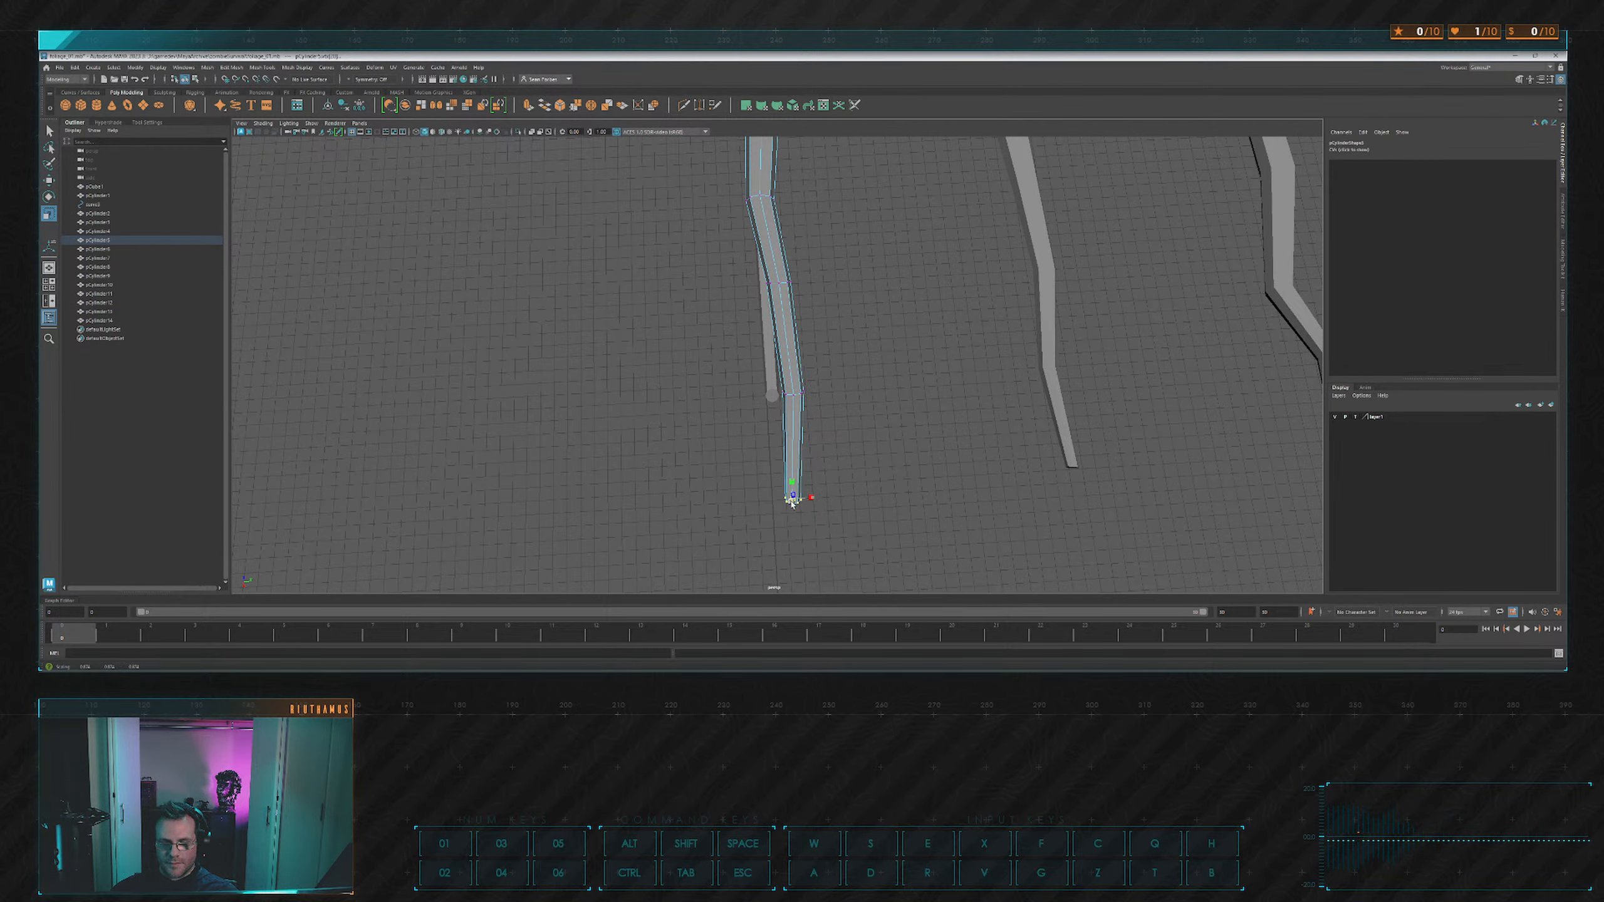
right_drag(893, 409, 894, 398)
scroll(884, 372, down, 5)
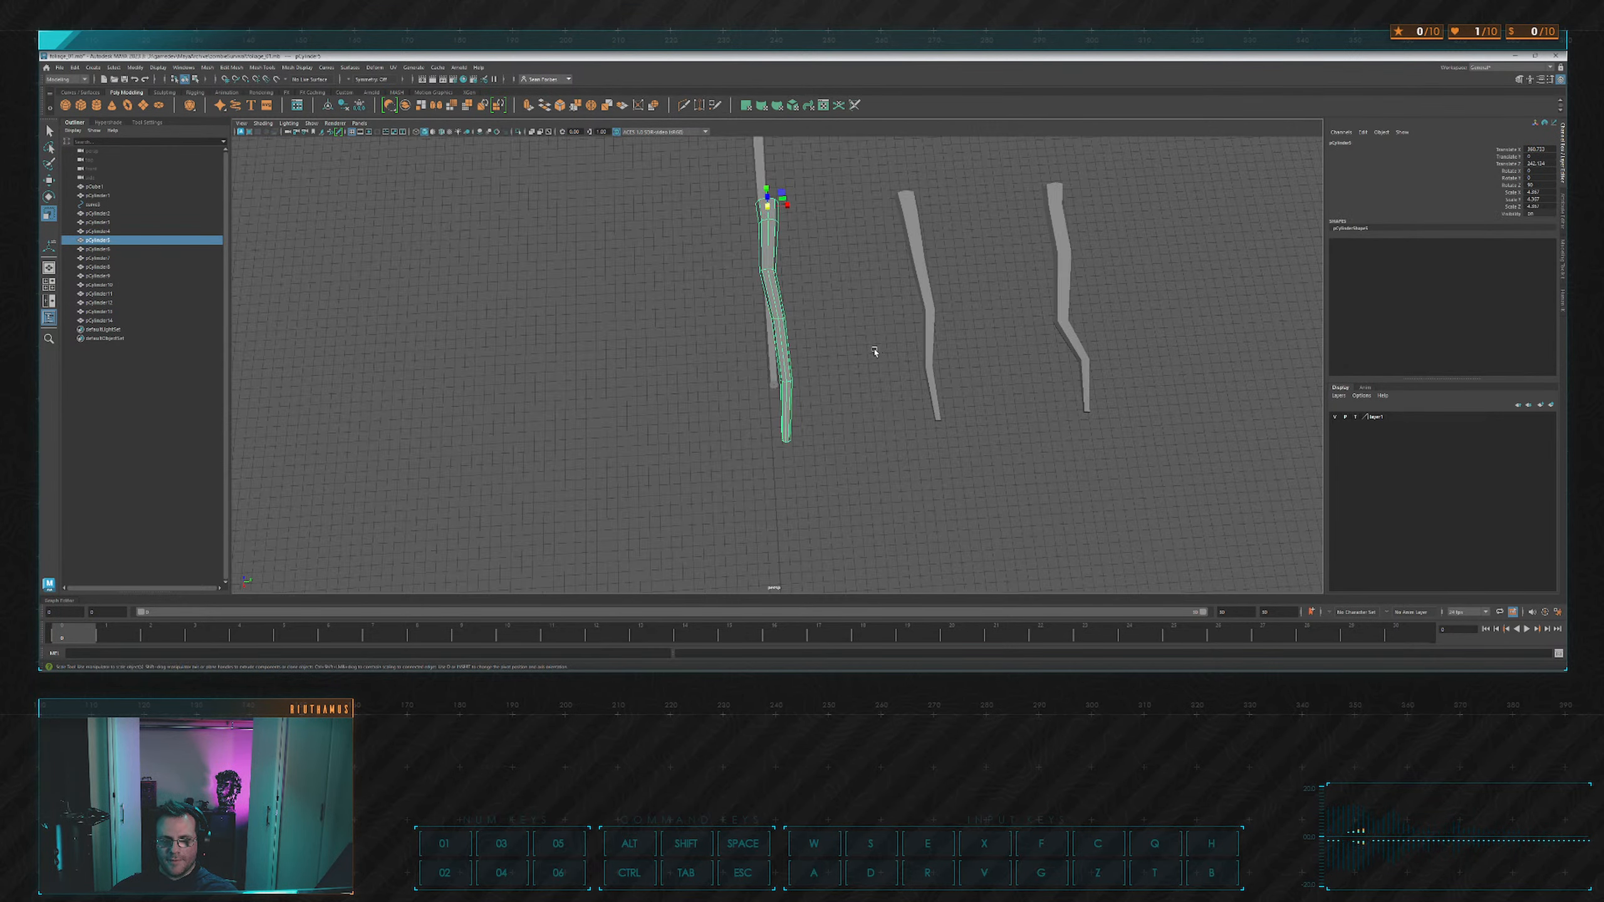
click(874, 351)
Select the edge loop before the first short branch's tip and move it vertically in side view.
alt+drag(875, 348, 963, 298)
alt+middle_drag(890, 377, 931, 317)
click(863, 417)
scroll(932, 317, up, 3)
alt+right_drag(931, 317, 982, 341)
double_click(828, 379)
key(e)
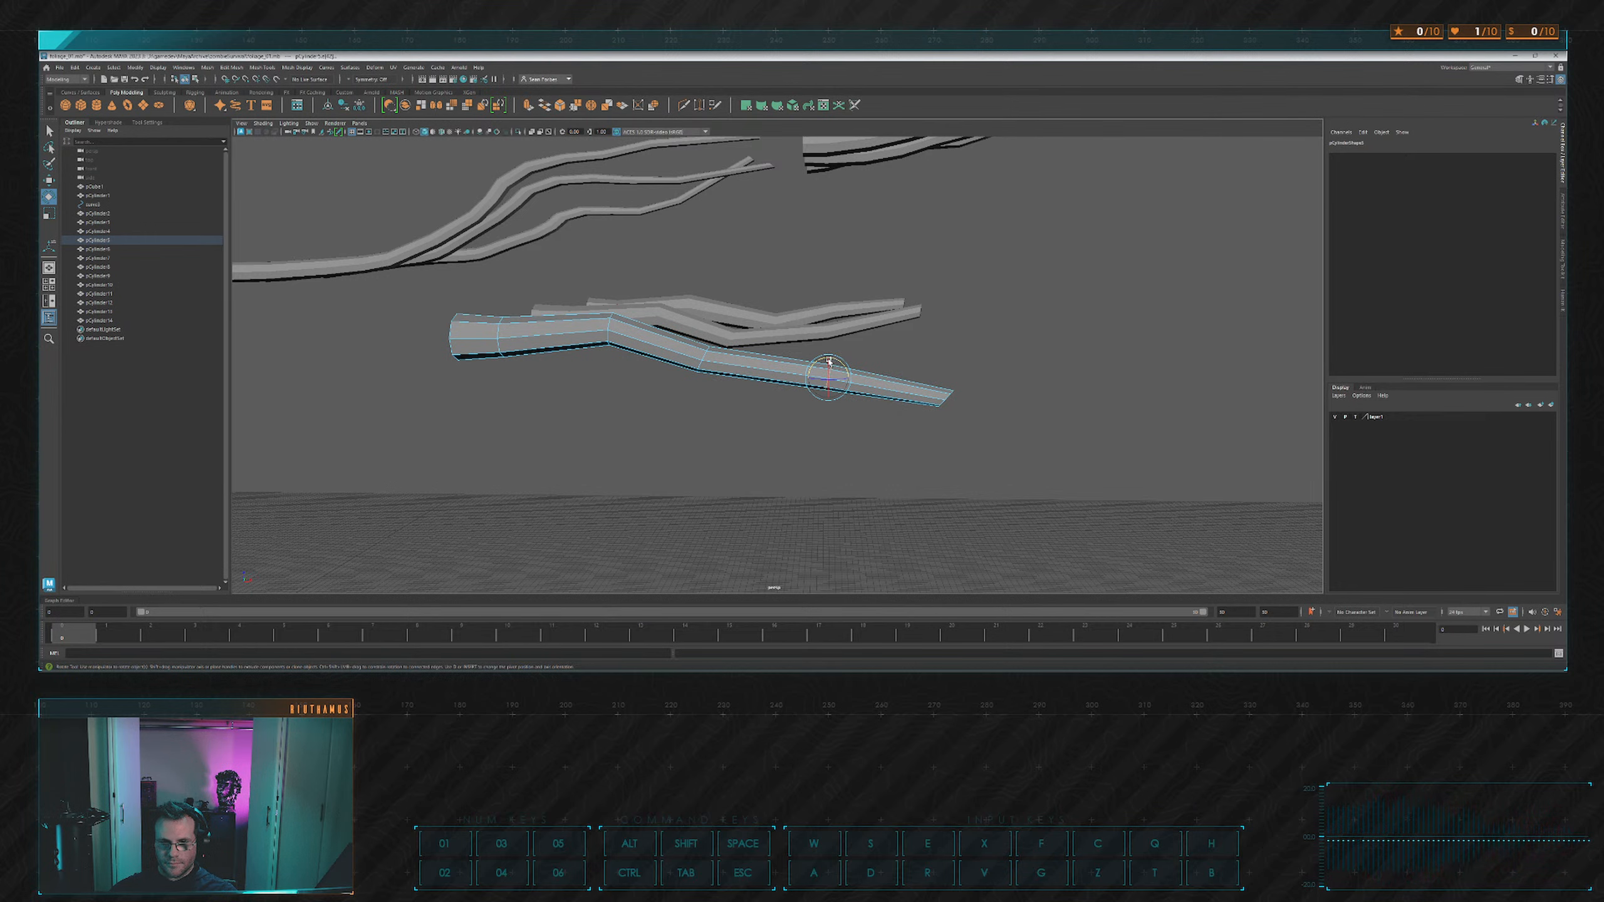
key(w)
drag(828, 357, 874, 402)
Scale the vertex ring before the first short branch's tip and the tip ring to finish the taper.
right_drag(874, 401, 847, 400)
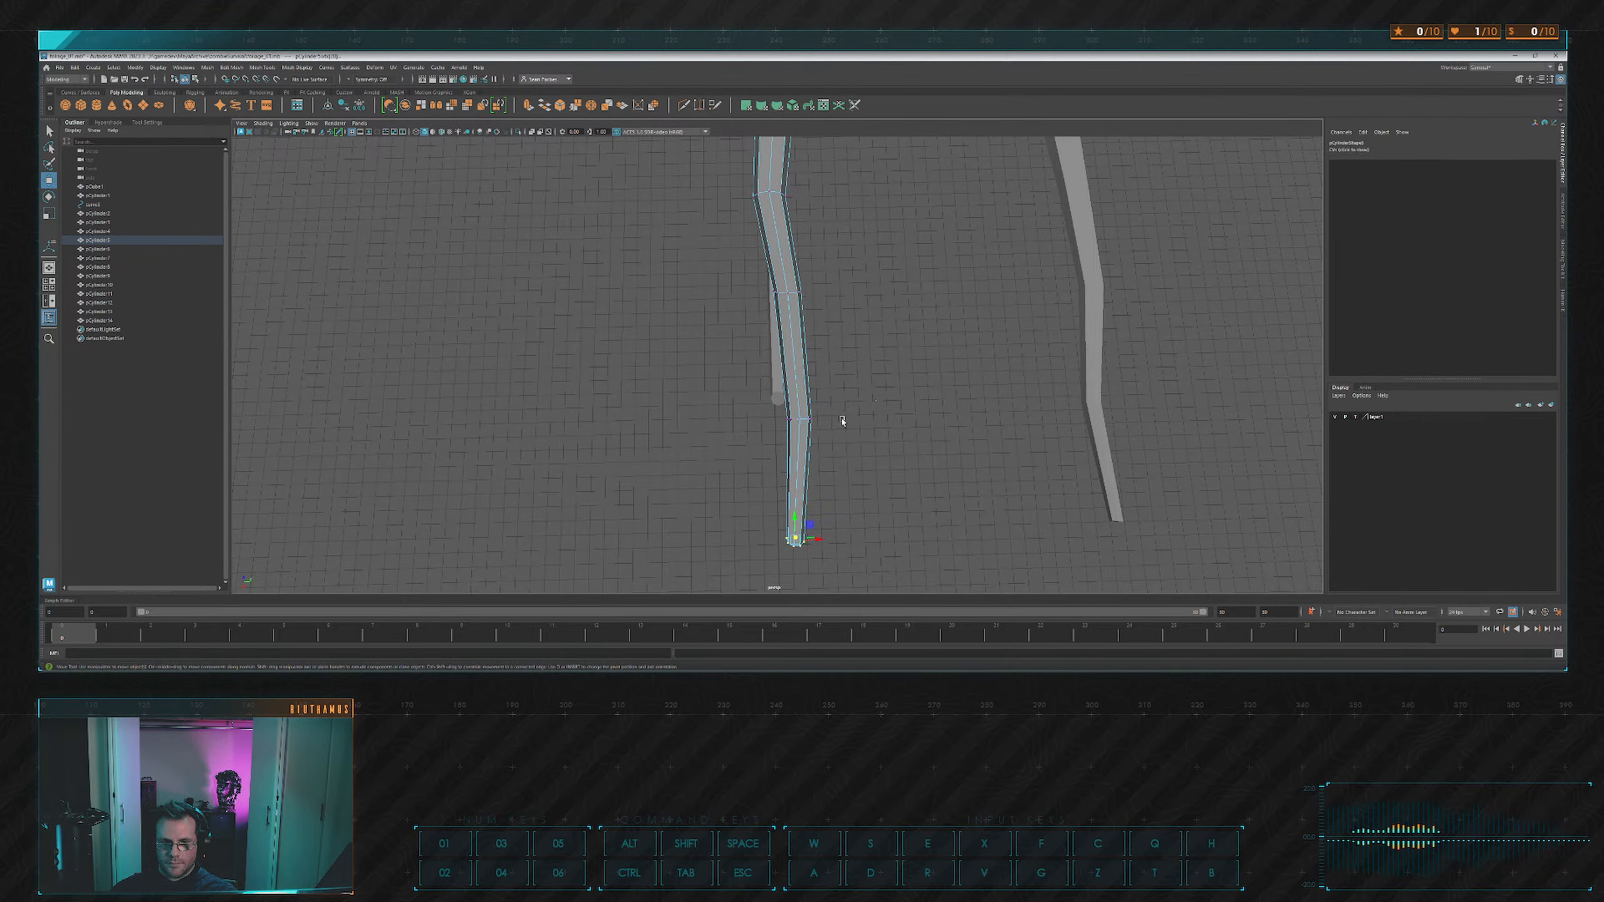
key(r)
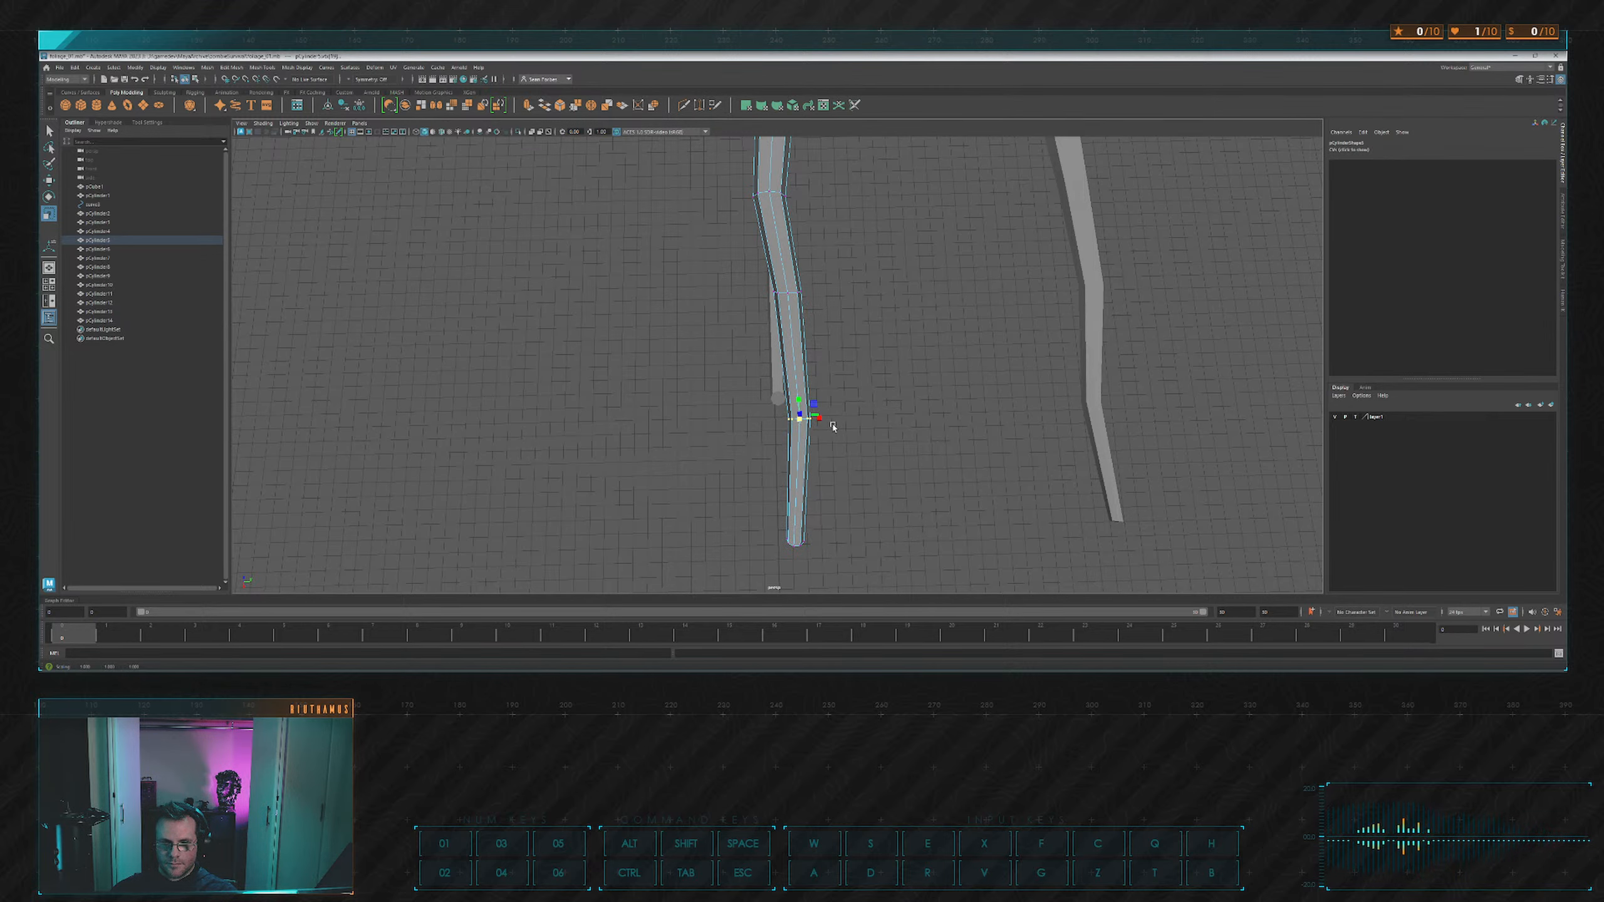
click(839, 511)
drag(832, 508, 772, 570)
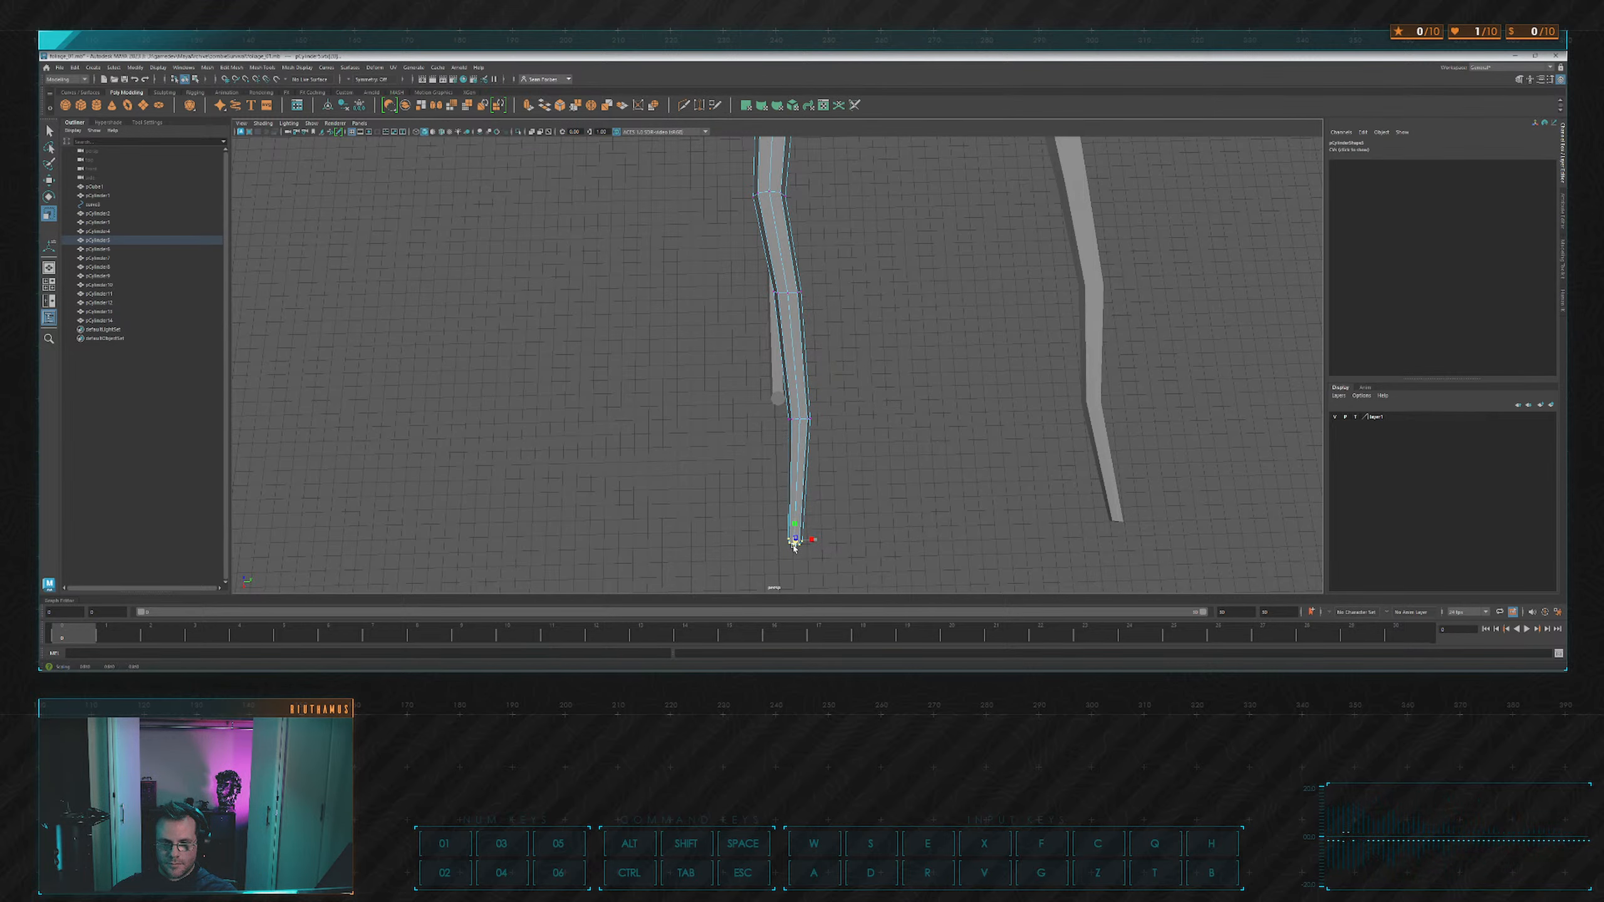
click(926, 409)
scroll(902, 351, down, 6)
alt+drag(902, 352, 745, 397)
key(w)
drag(852, 345, 925, 330)
click(896, 274)
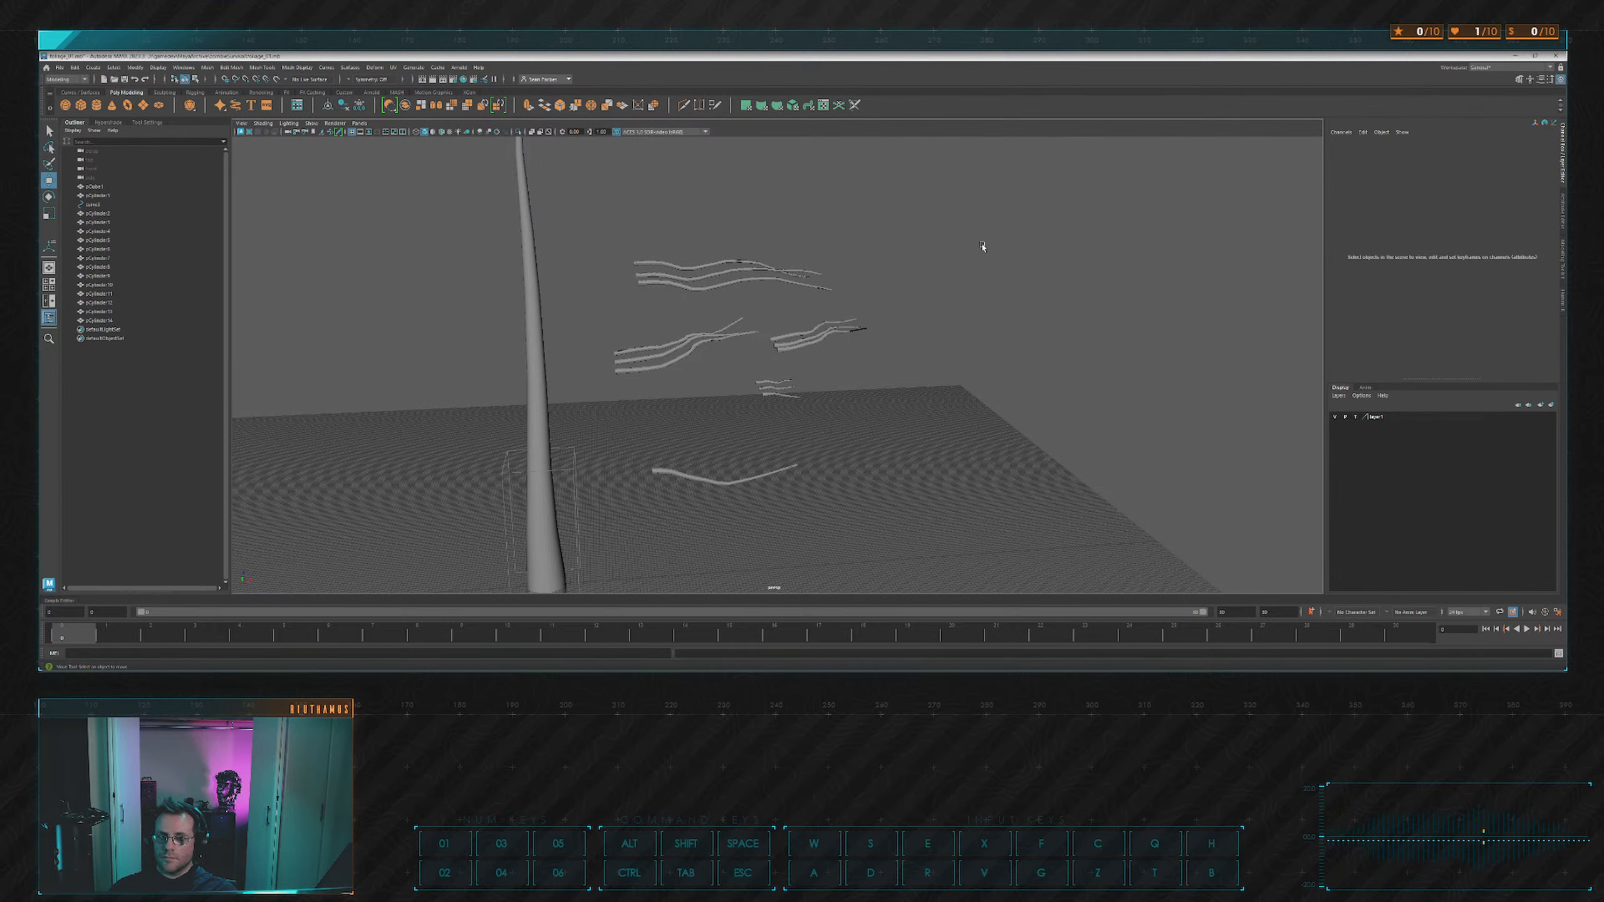
Select the lone long branch near the ground and shift an edge loop near its base sideways to form a bend.
alt+drag(1067, 300, 823, 455)
alt+middle_drag(823, 455, 816, 340)
alt+drag(816, 341, 911, 325)
click(783, 347)
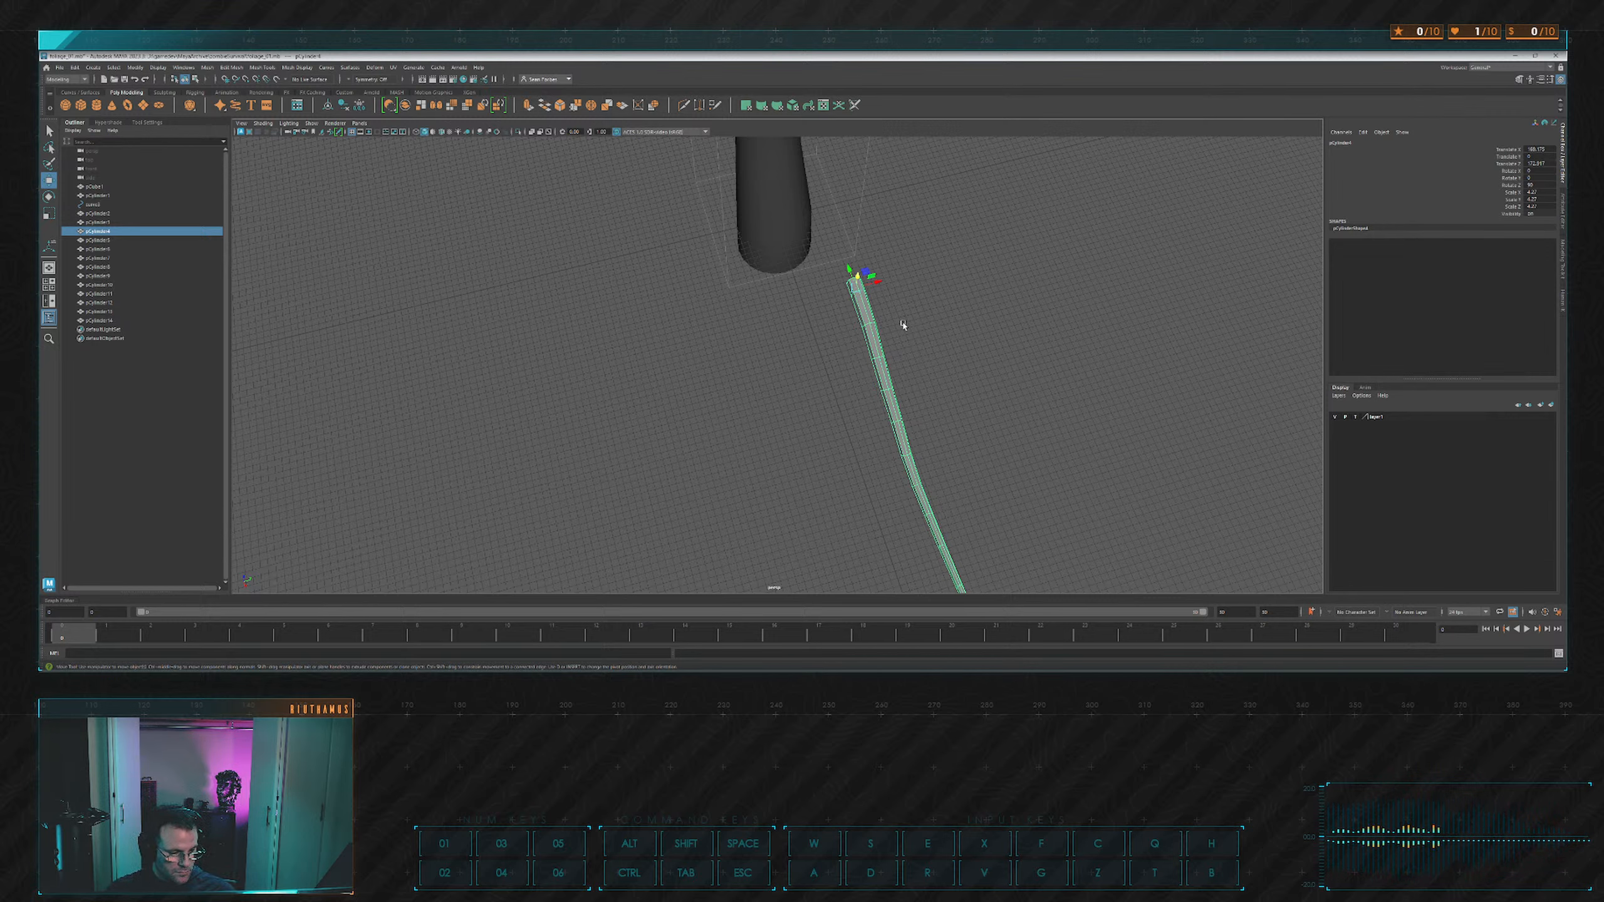
mouse_move(902, 325)
alt+mouse_down()
mouse_move(867, 289)
mouse_move(817, 333)
mouse_move(909, 329)
mouse_move(887, 337)
alt+mouse_up()
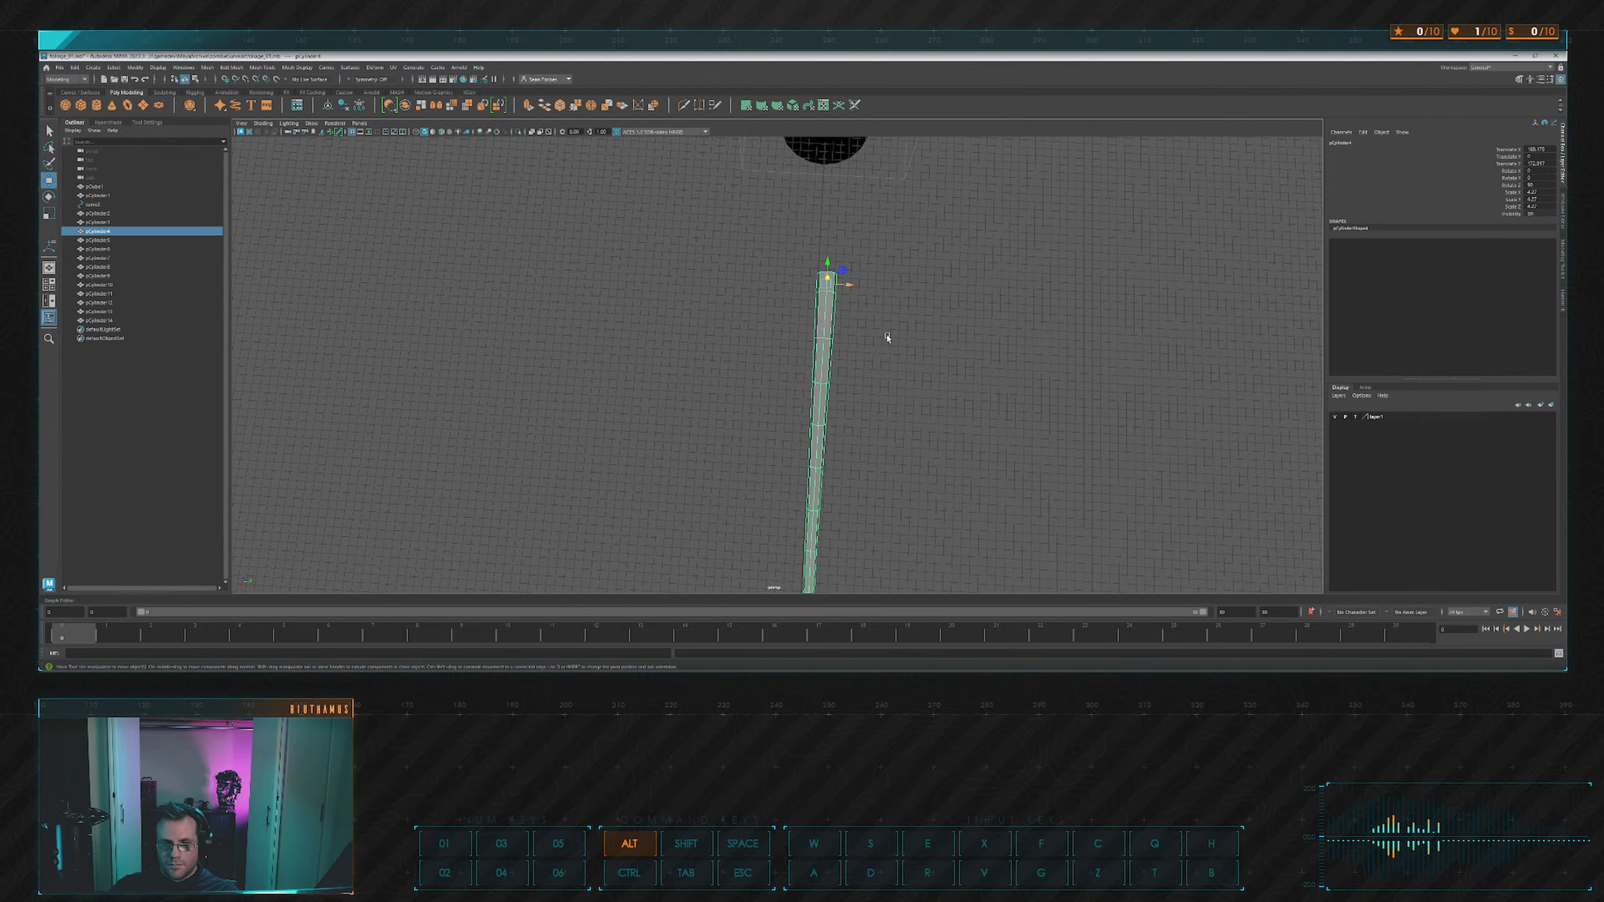
right_drag(891, 312, 892, 278)
scroll(863, 332, up, 4)
double_click(854, 325)
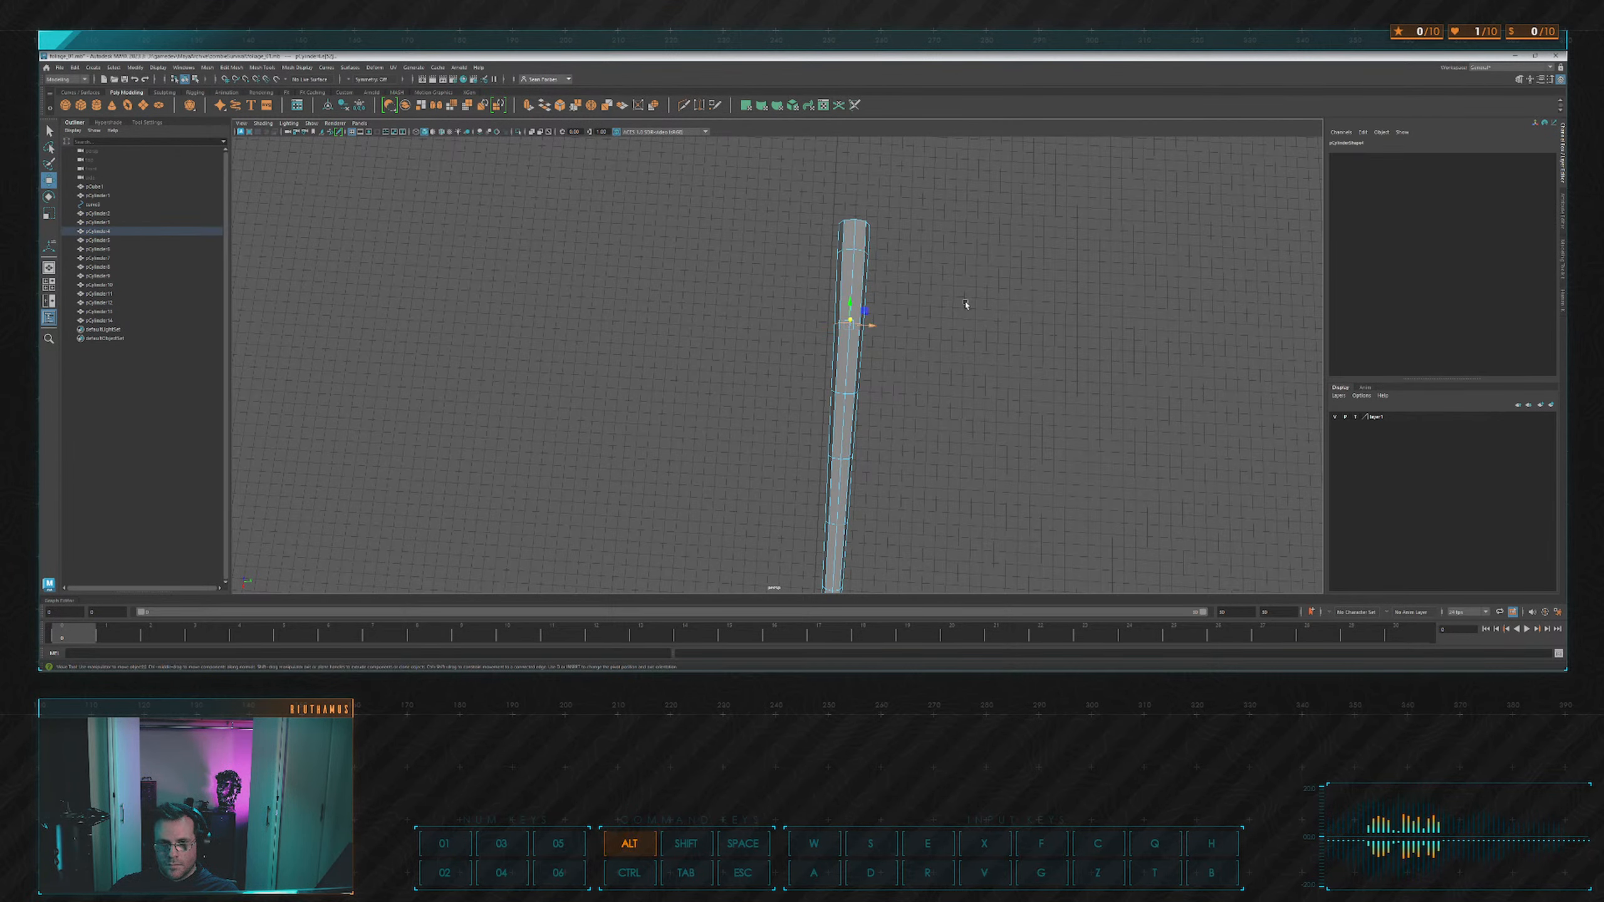
alt+middle_drag(965, 304, 924, 334)
drag(834, 348, 843, 350)
alt+middle_drag(863, 390, 856, 294)
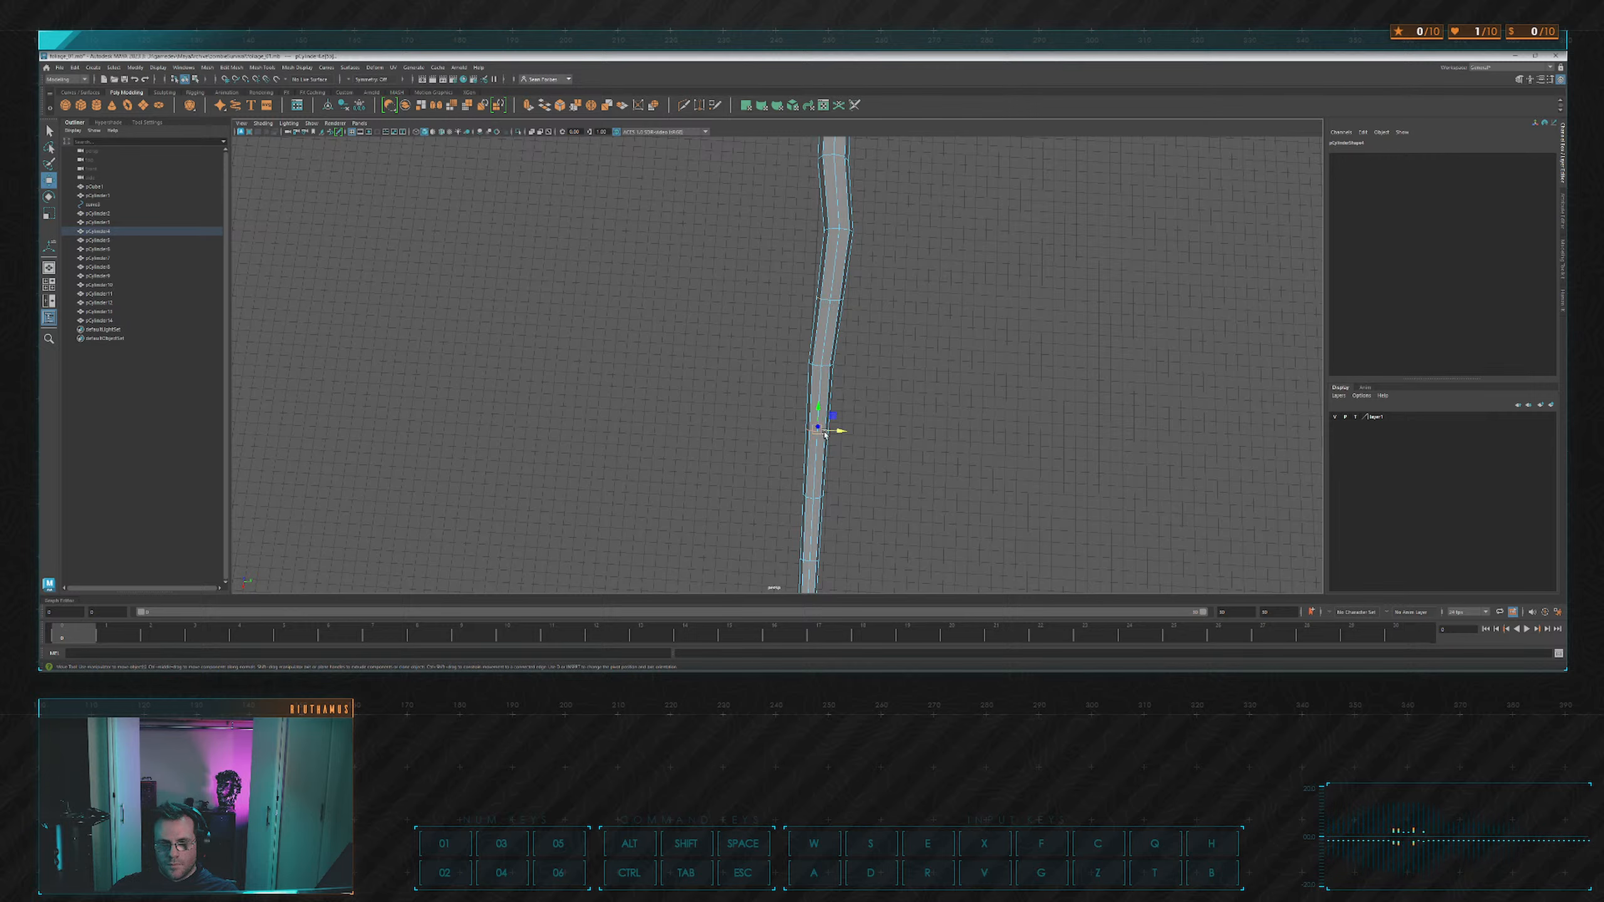
Shift edge loops along the middle of the long branch to alternating sides to create a zigzag.
drag(839, 432, 834, 432)
alt+middle_drag(909, 396, 874, 322)
alt+middle_drag(799, 426, 845, 402)
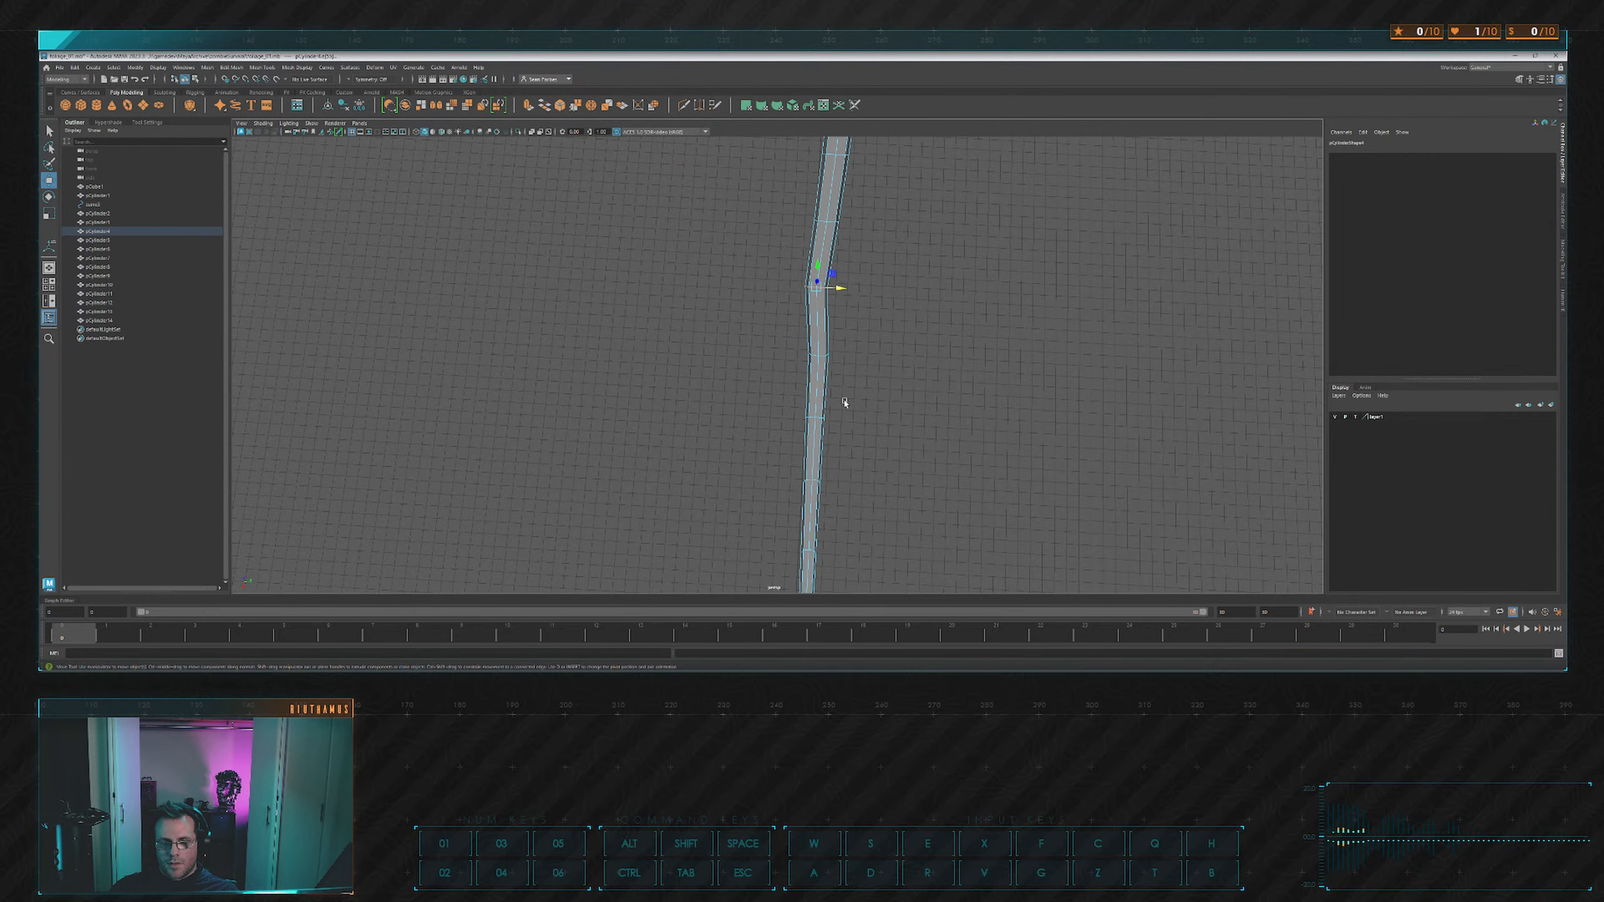
drag(831, 421, 840, 423)
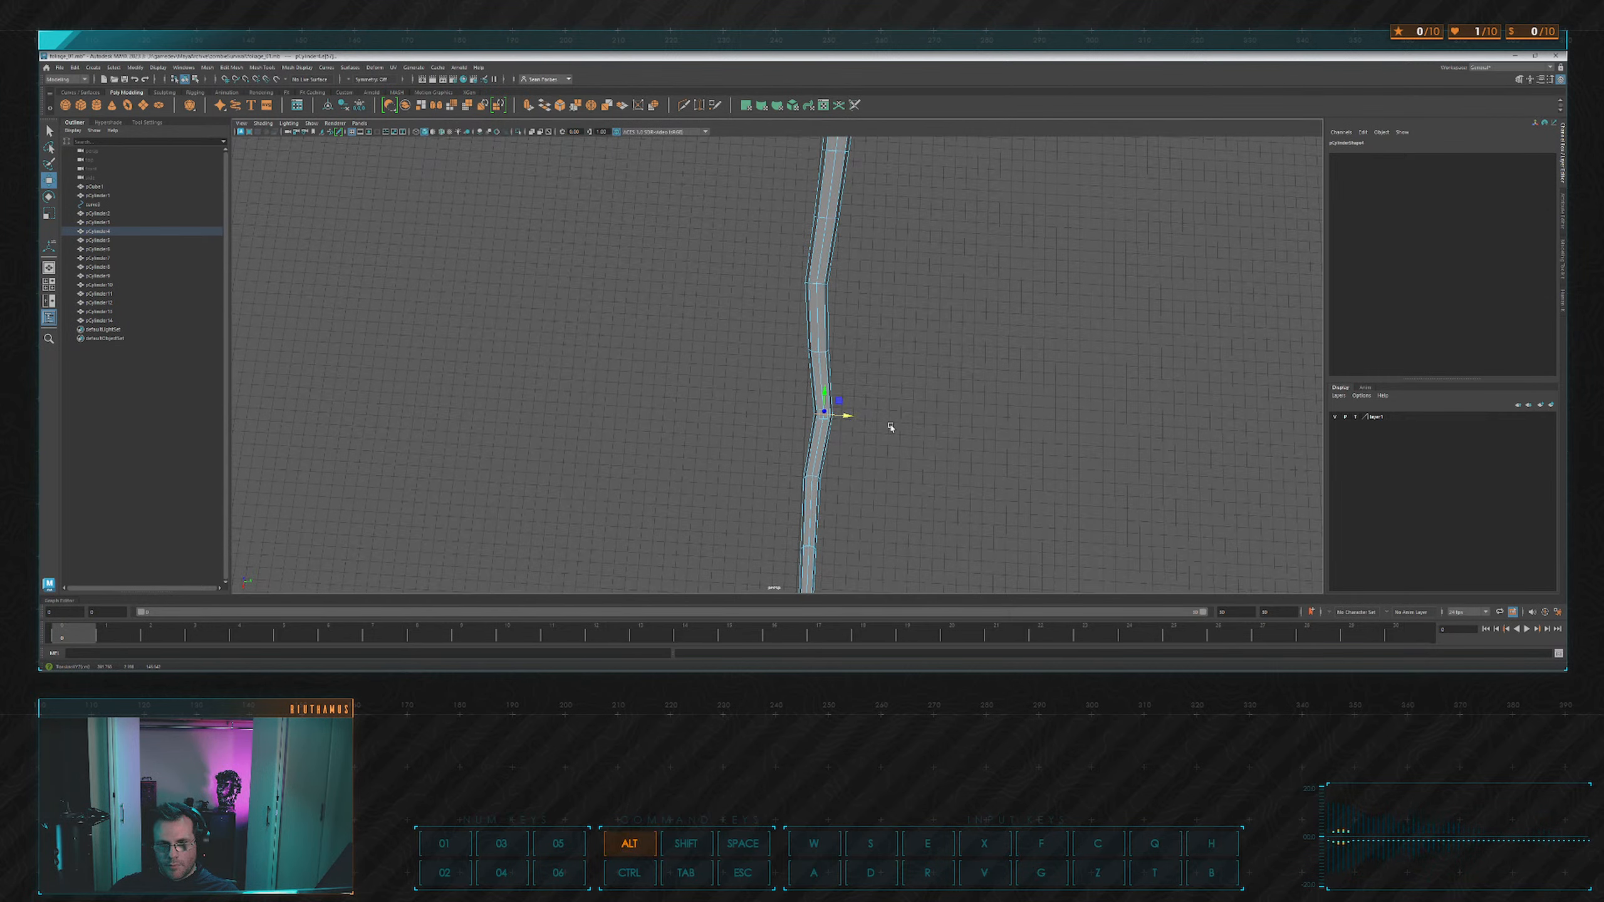
alt+middle_drag(891, 426, 850, 364)
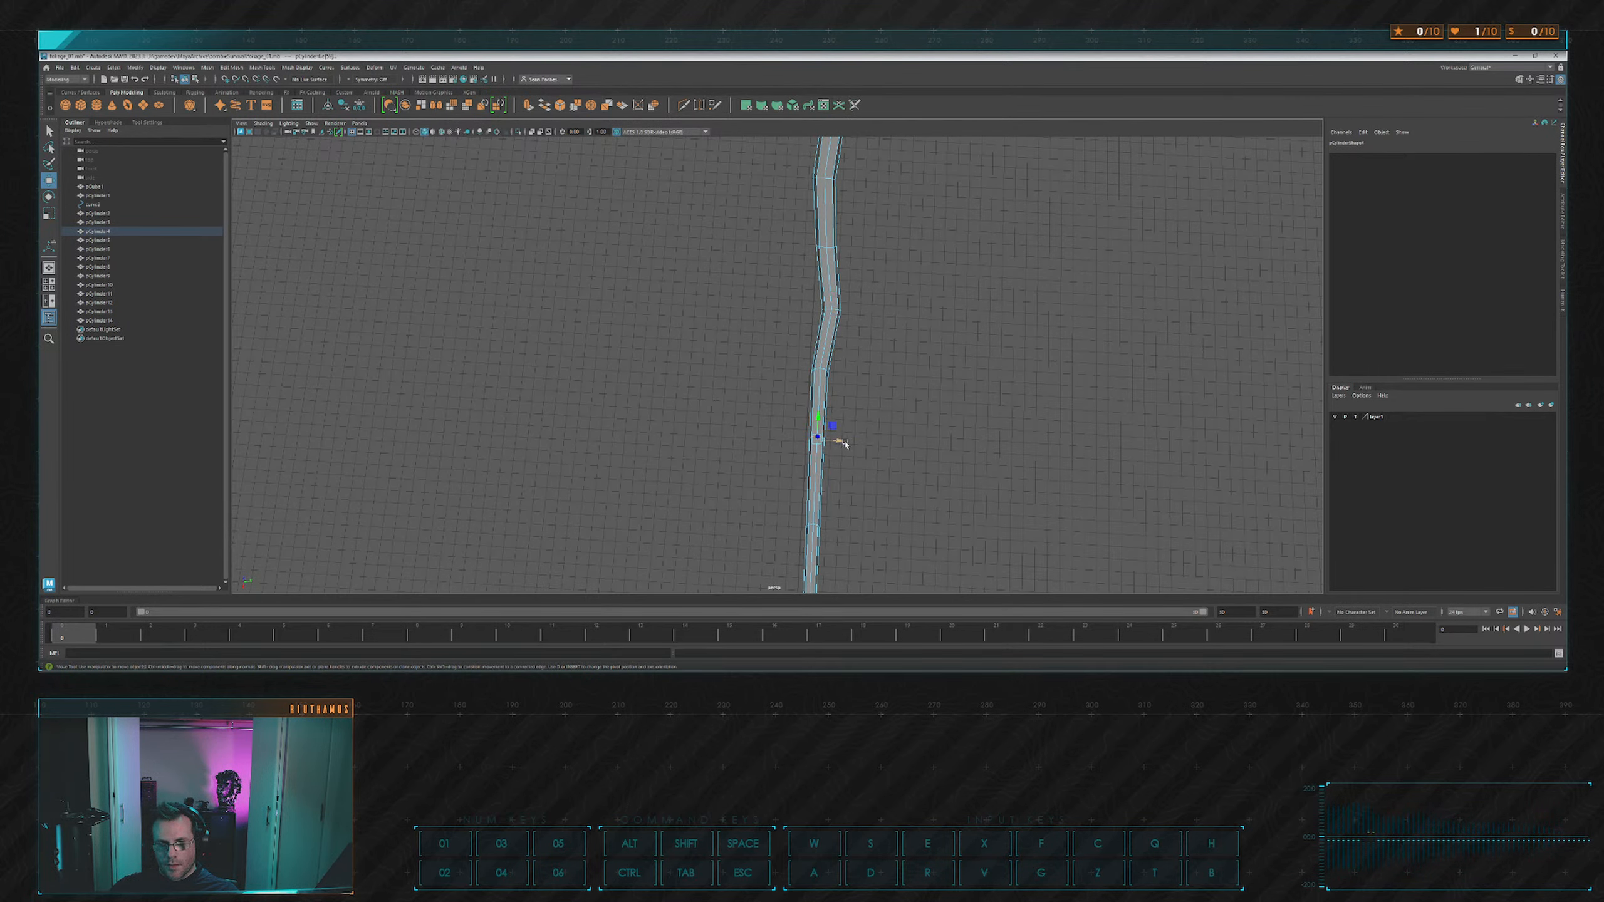
drag(846, 444, 832, 443)
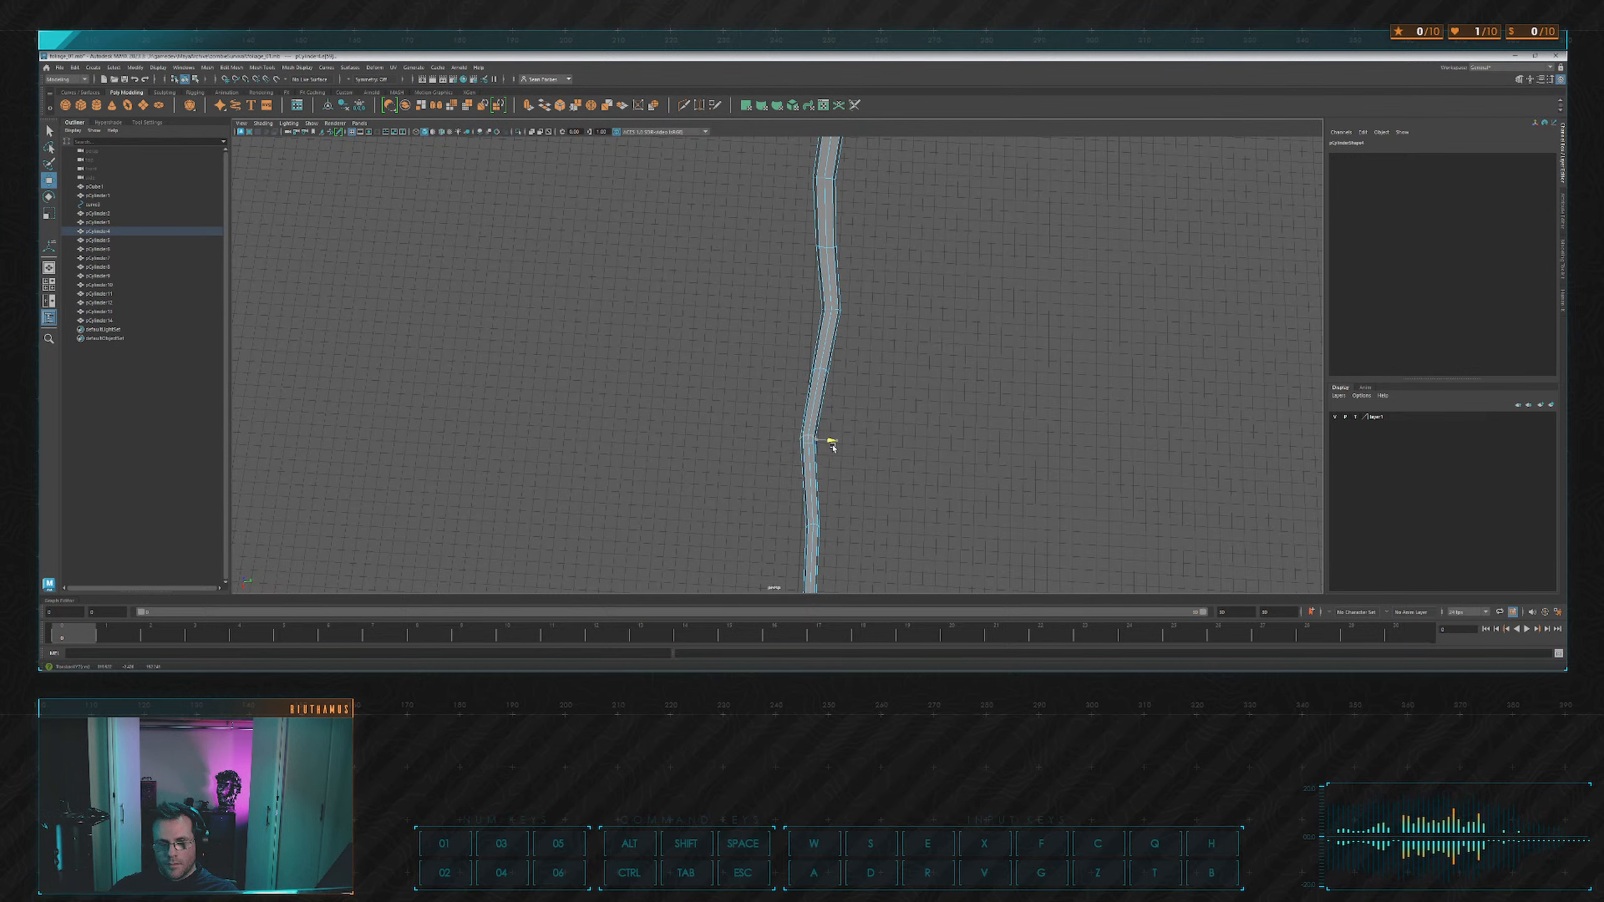
alt+middle_drag(867, 450, 851, 402)
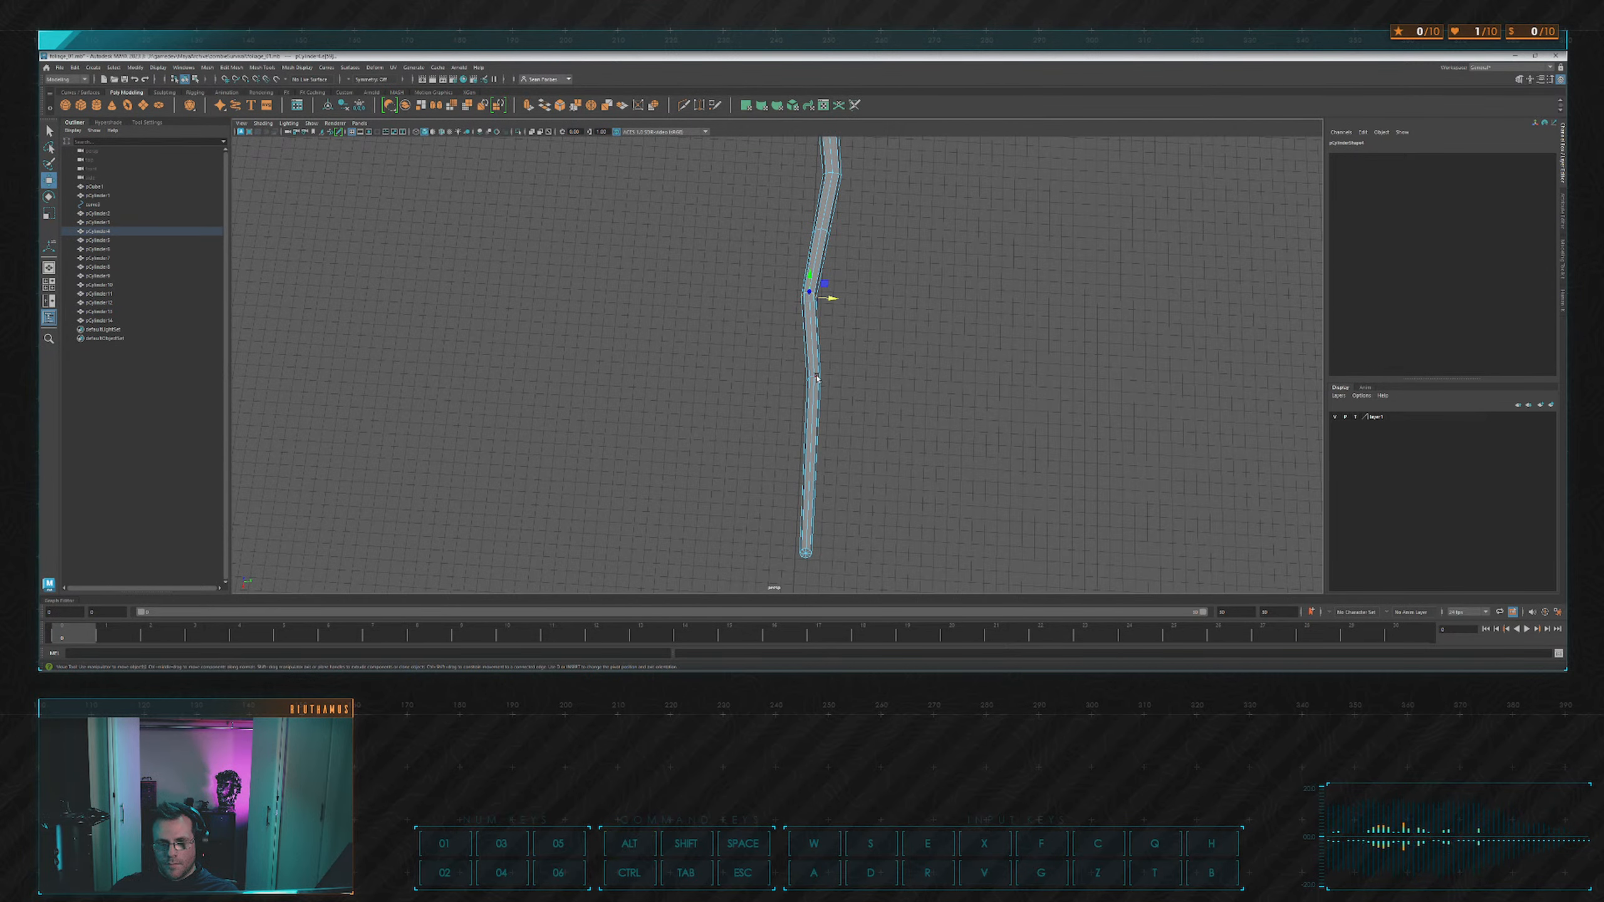
Move the long branch's last loop before the tip outward and sideways, then slide the preceding loop toward the tip in side view.
double_click(816, 381)
drag(820, 364, 839, 417)
click(915, 346)
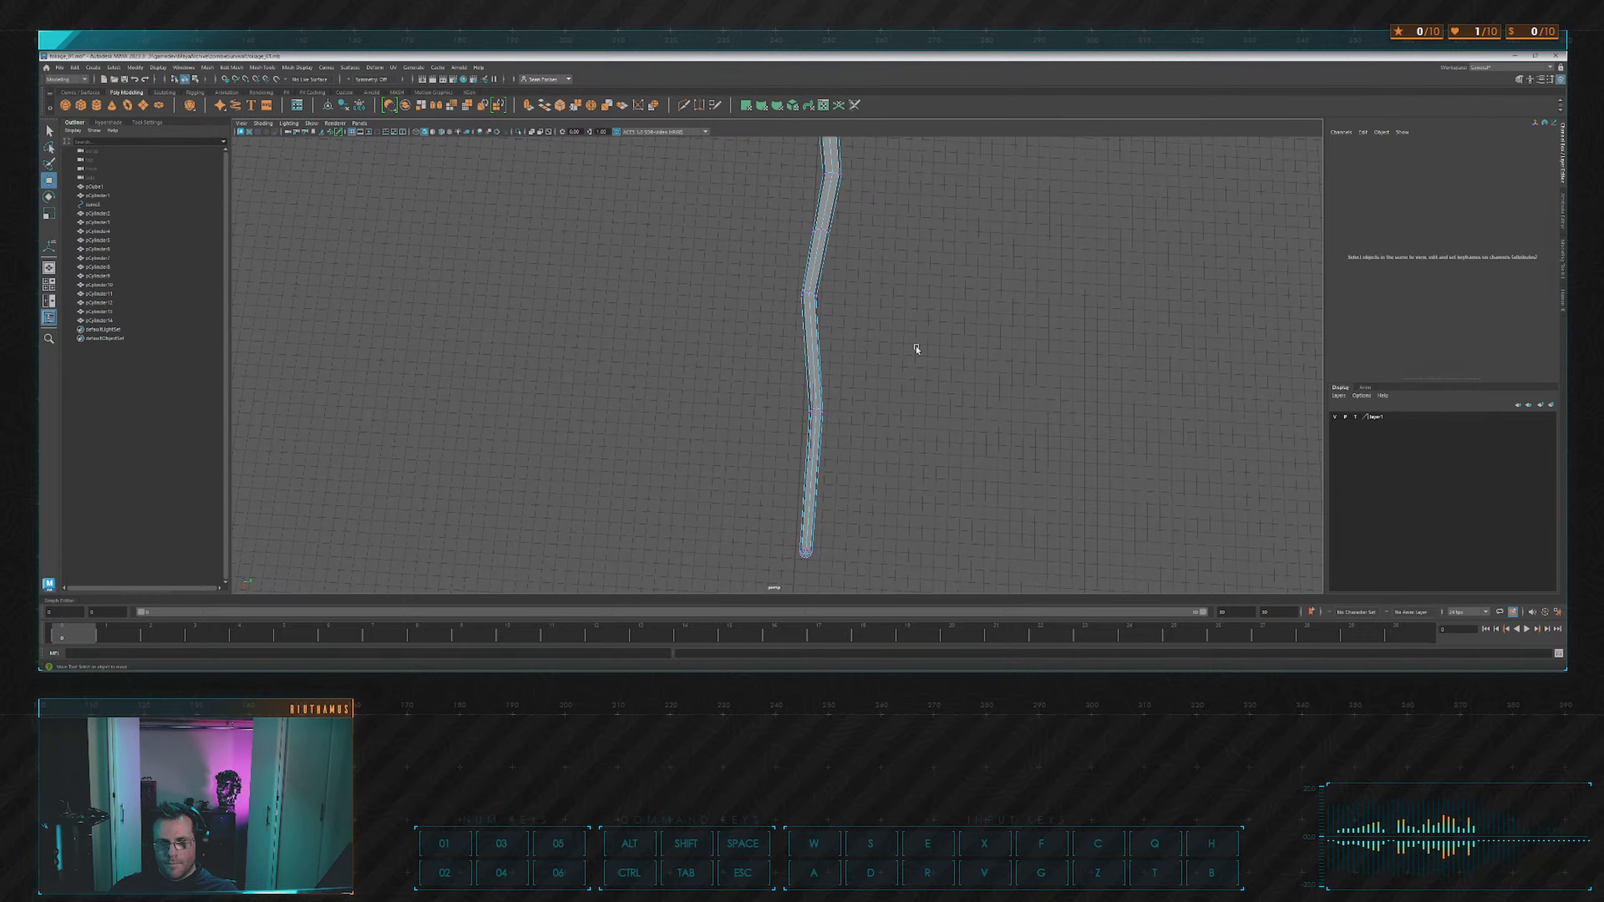
alt+drag(898, 308, 839, 377)
click(734, 434)
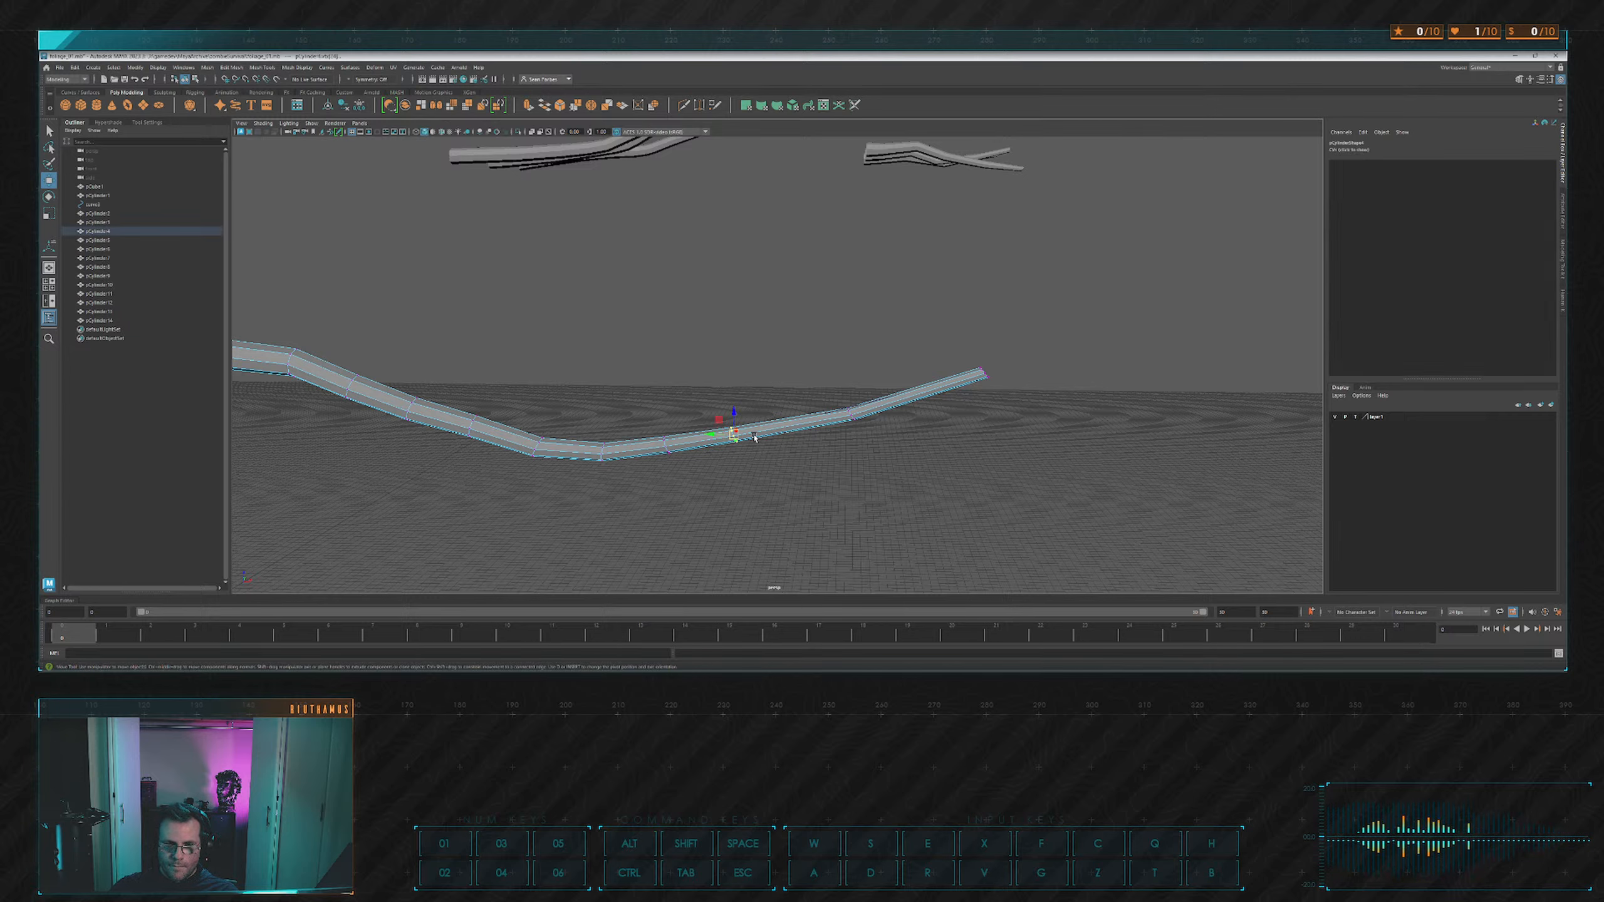
drag(711, 434, 730, 436)
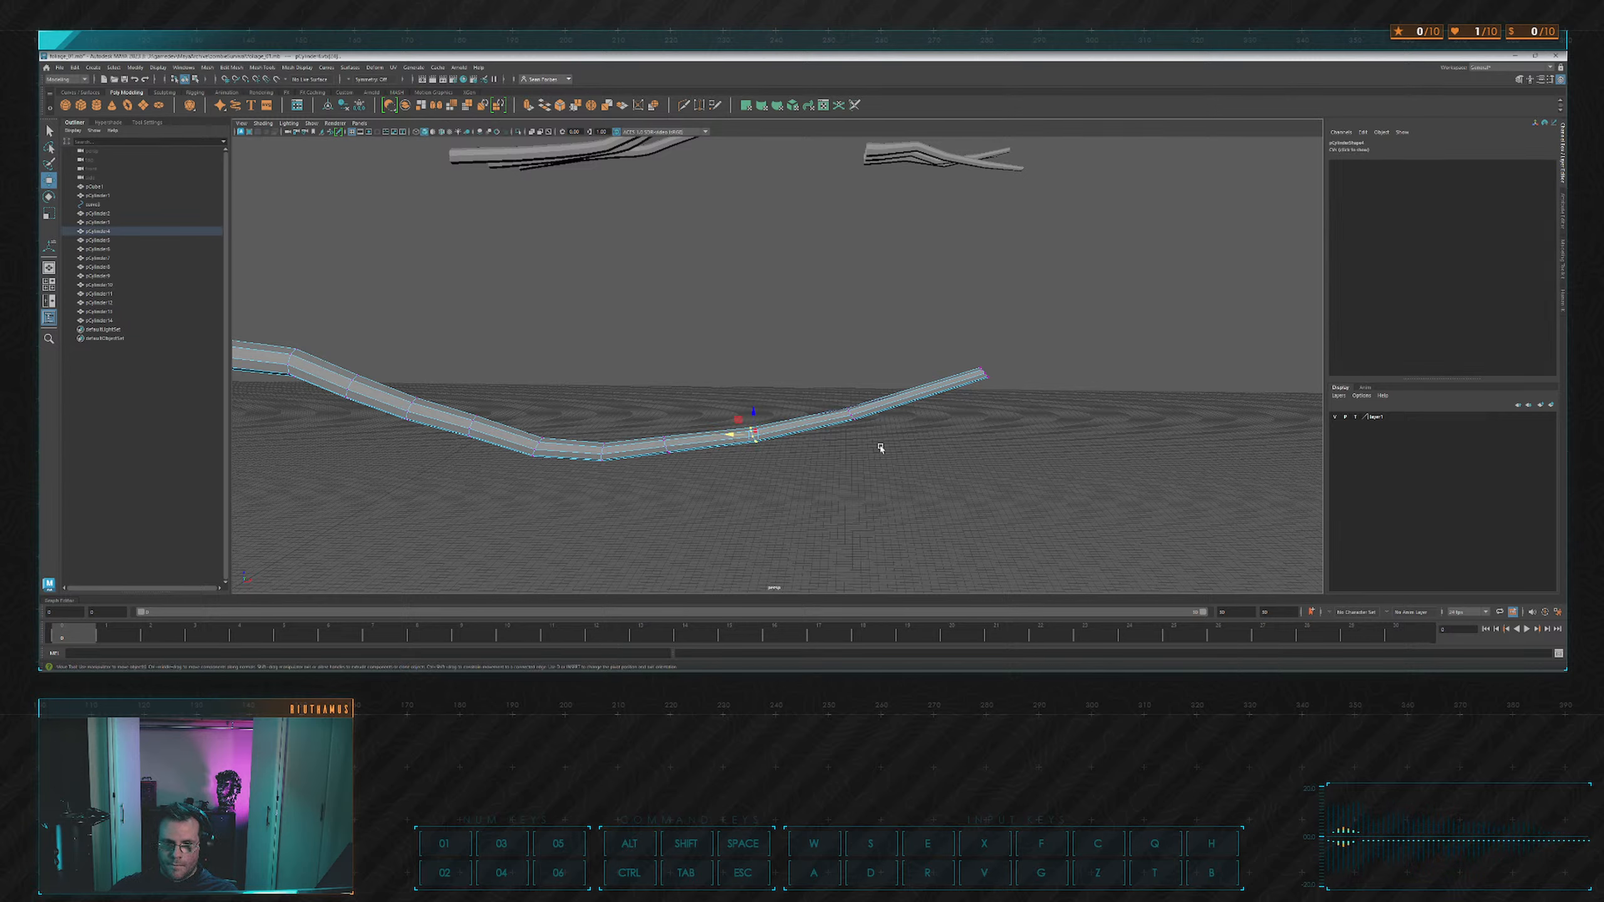
Select the end ring of the long branch's tip, rescale it, and move it slightly back along the branch.
alt+drag(881, 448, 850, 389)
drag(925, 323, 999, 384)
alt+drag(1031, 382, 1046, 377)
key(e)
key(r)
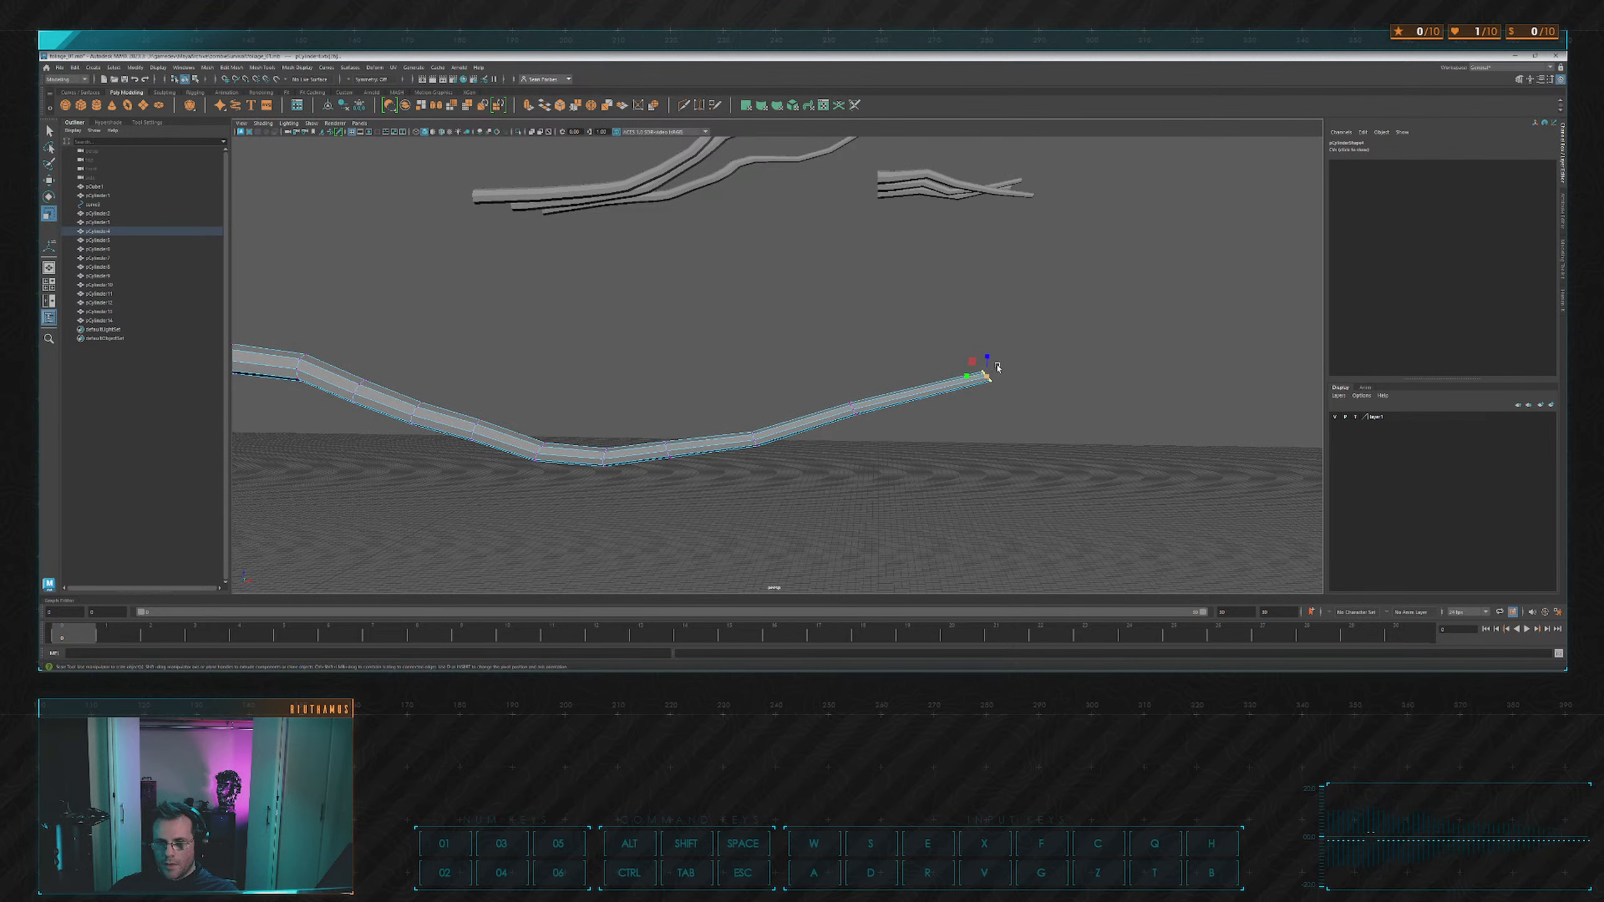
key(e)
alt+middle_drag(1006, 364, 839, 362)
alt+right_drag(840, 361, 877, 366)
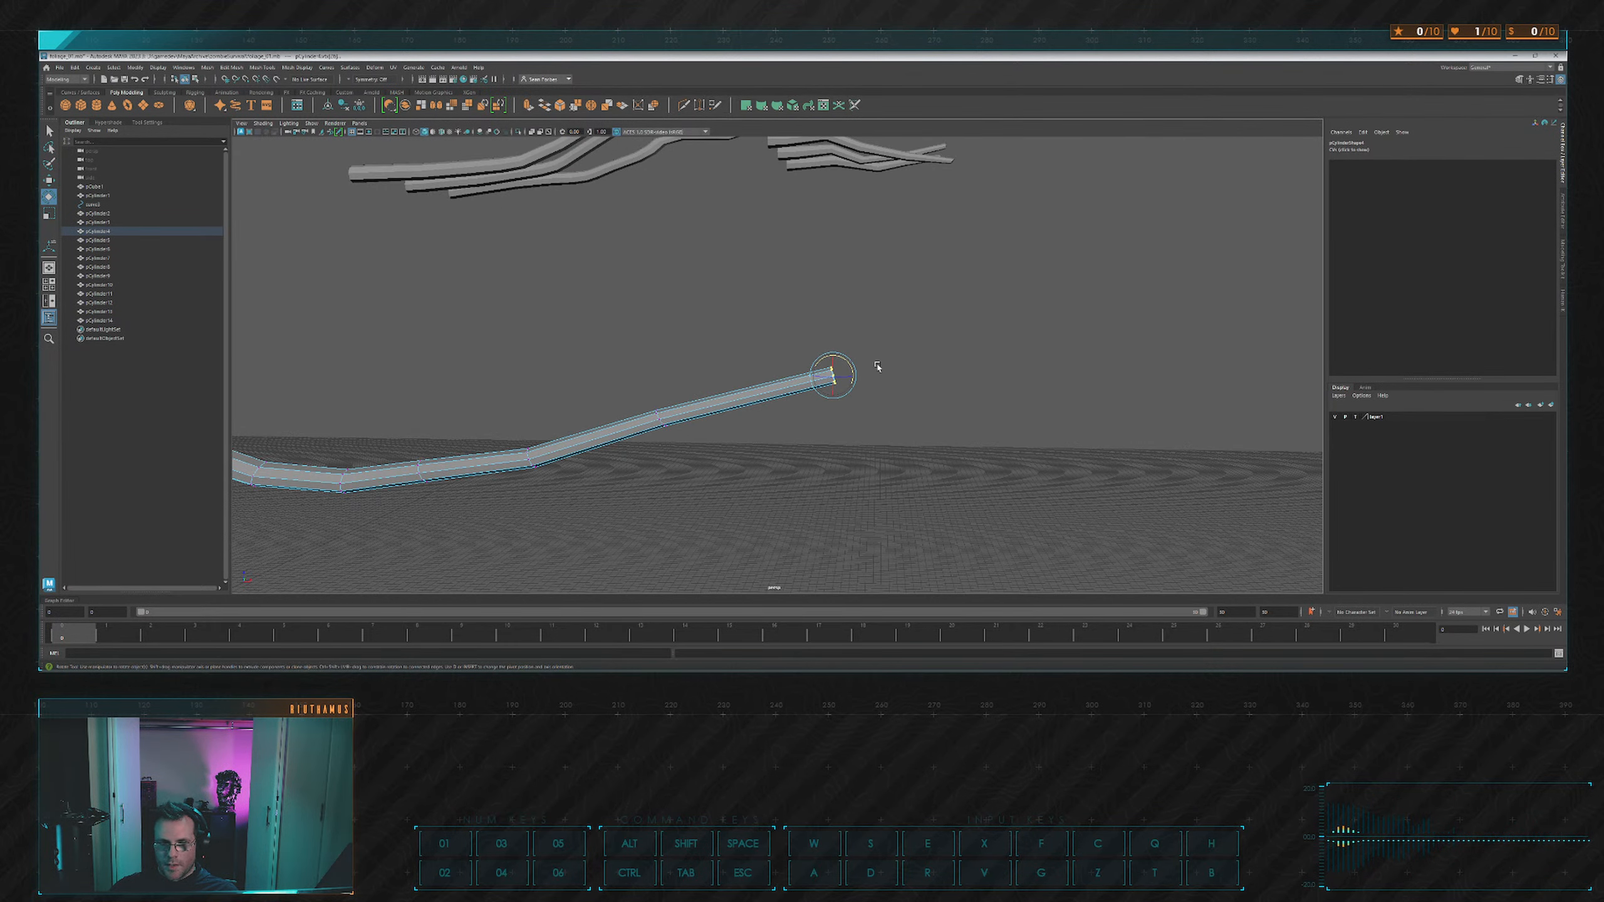
key(r)
drag(835, 376, 894, 369)
key(w)
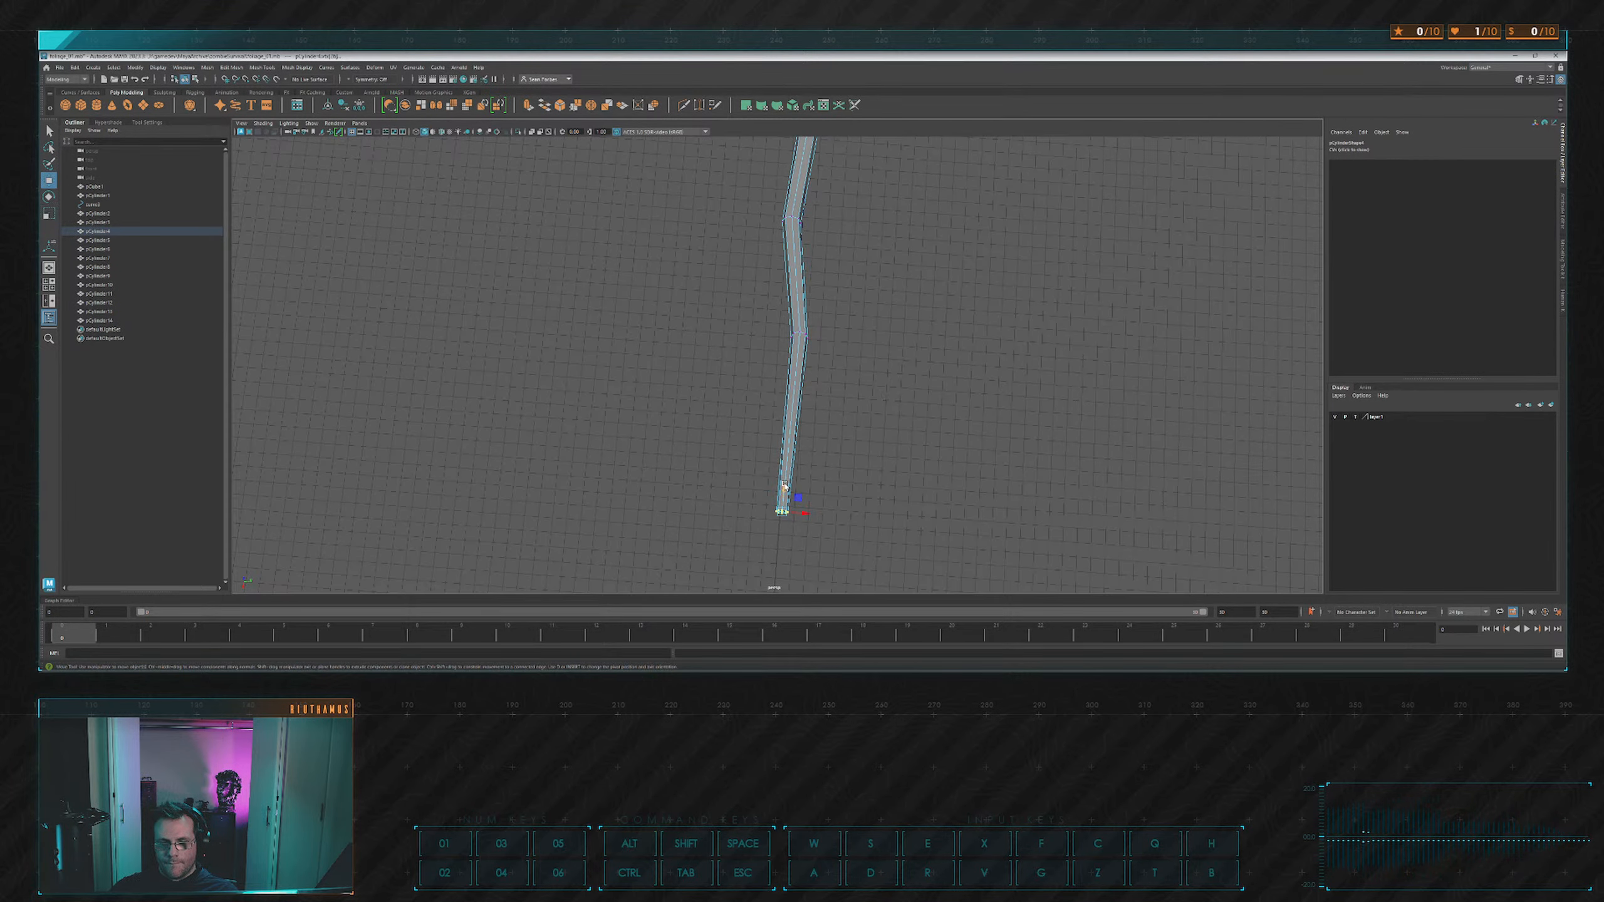
drag(784, 486, 786, 468)
Shift individual edge loops in the long branch's middle section sideways as seen from above.
alt+middle_drag(896, 231, 854, 445)
alt+middle_drag(802, 348, 791, 377)
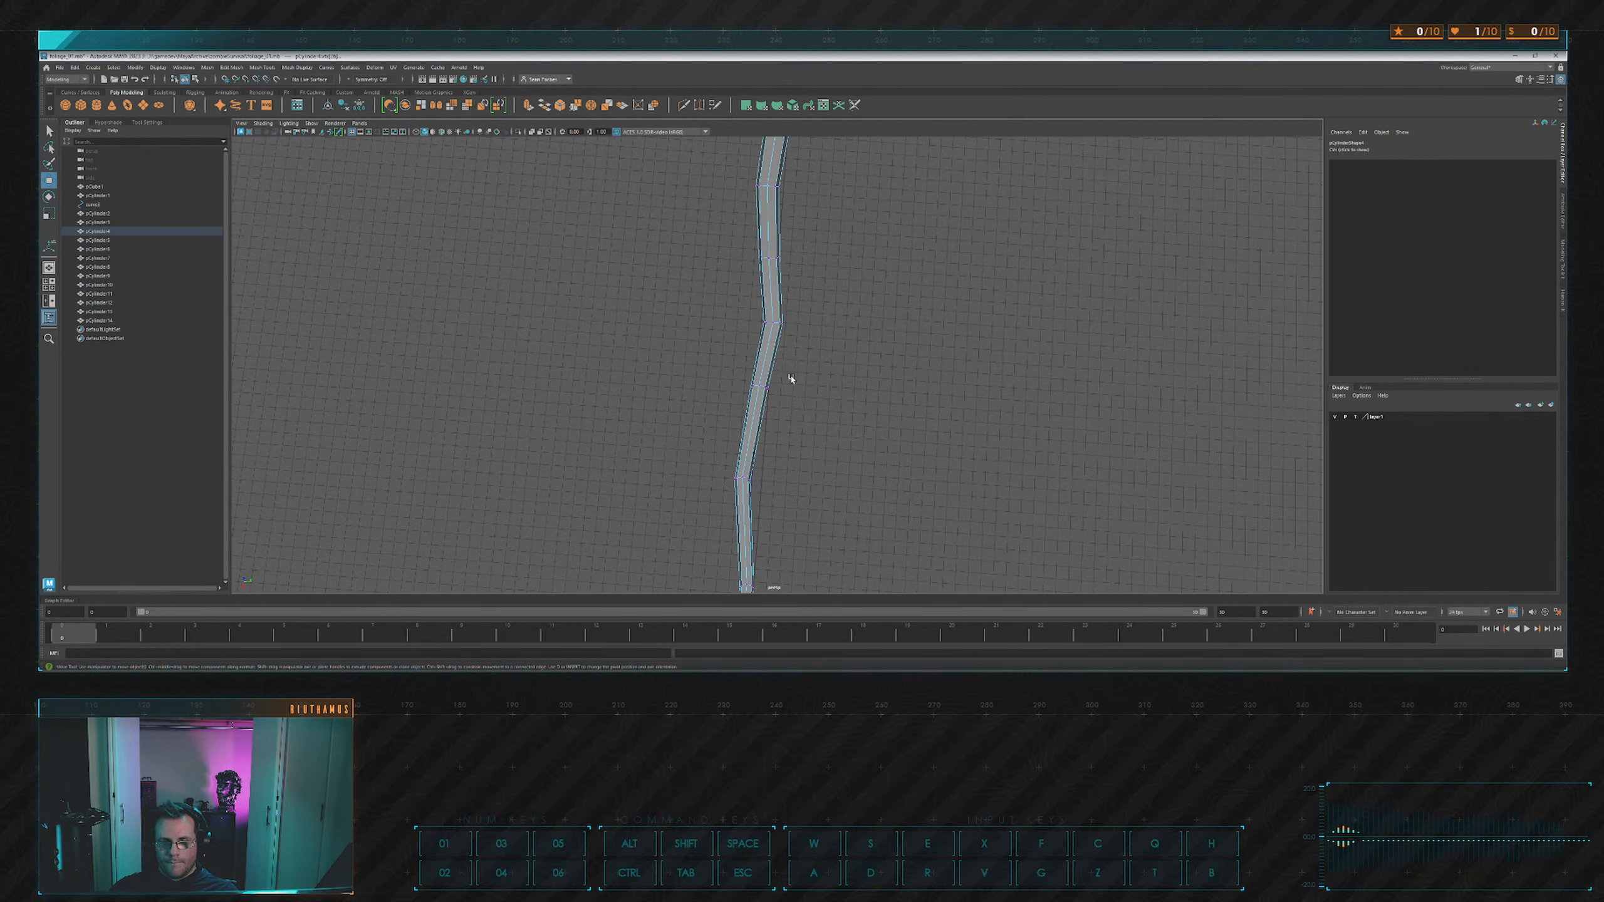
drag(737, 371, 790, 388)
click(845, 315)
alt+middle_drag(853, 288, 833, 398)
drag(726, 410, 814, 442)
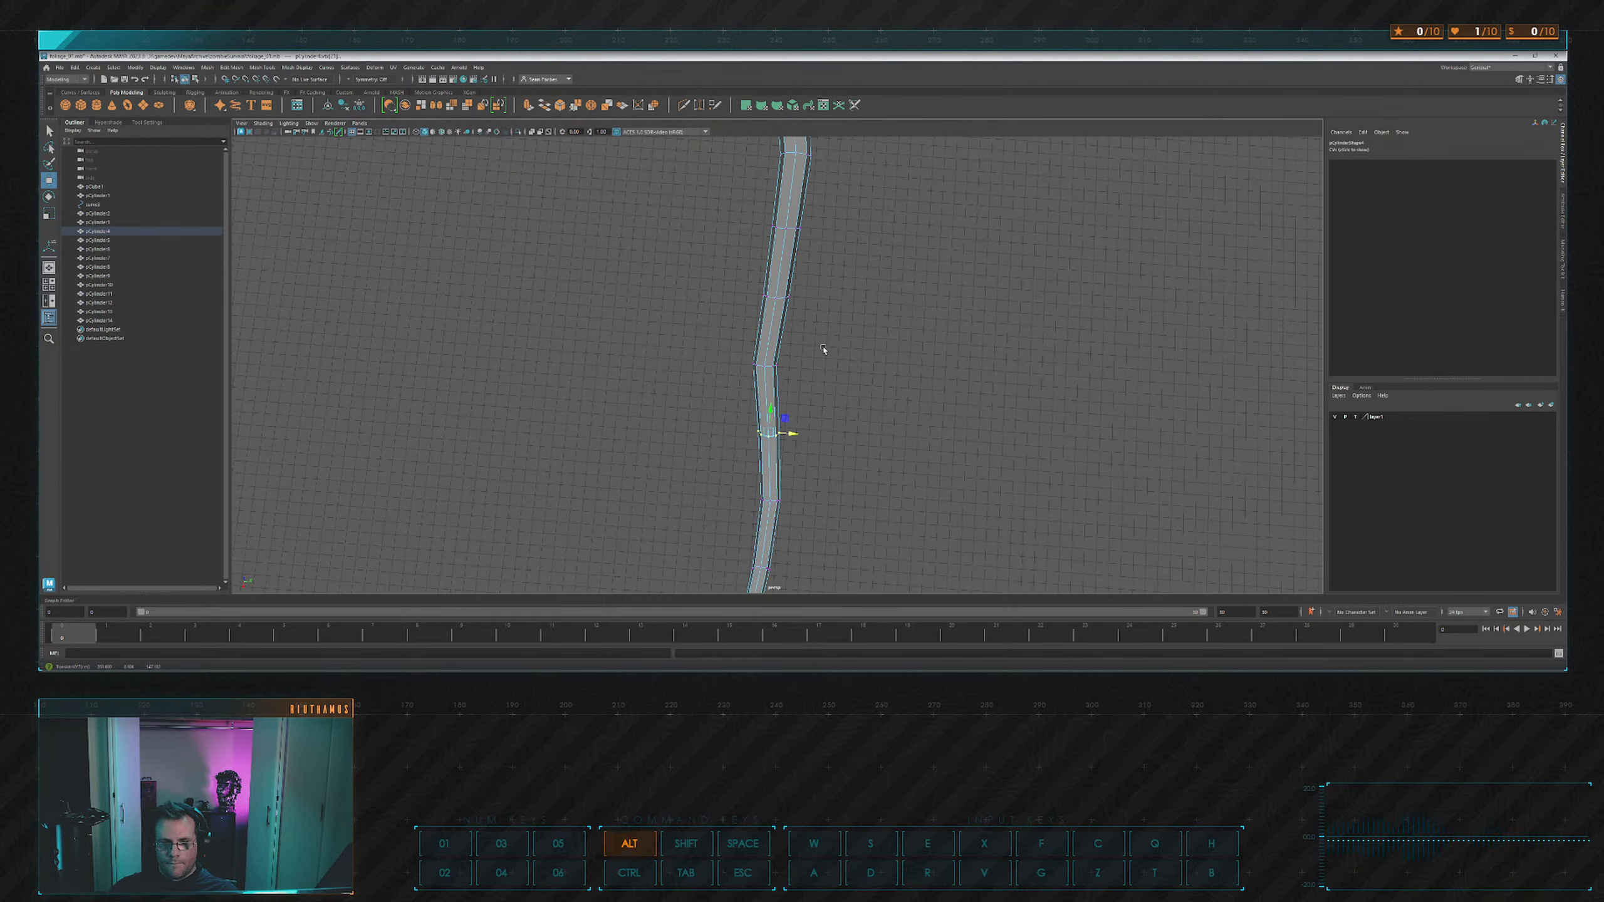
alt+middle_drag(822, 349, 813, 434)
alt+drag(805, 369, 919, 311)
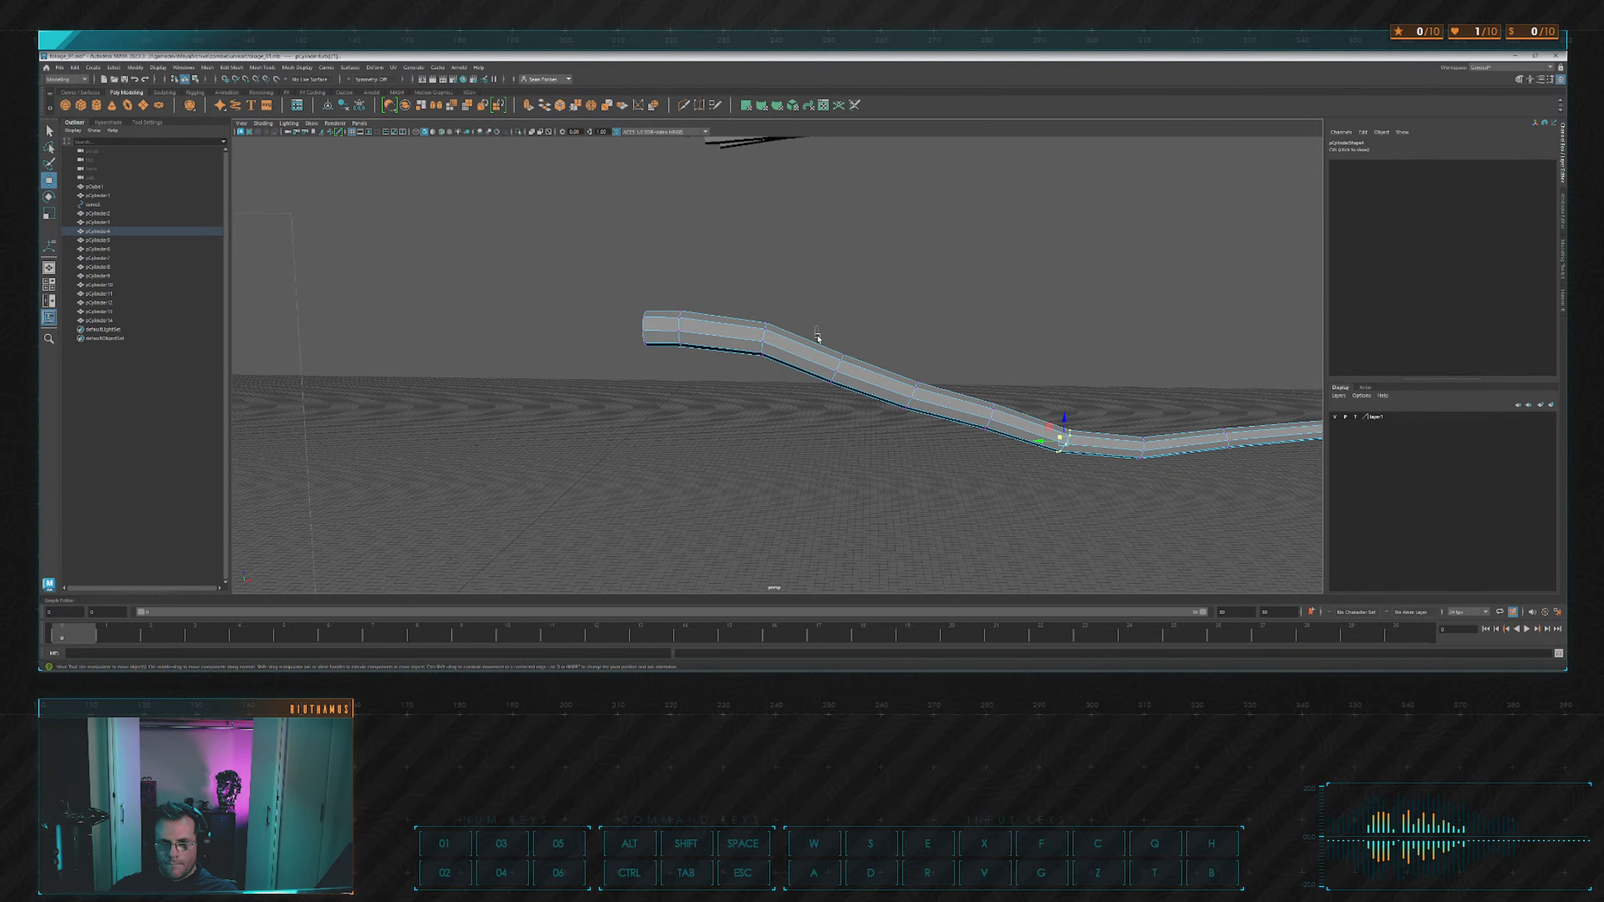
Raise the edge loop nearest the long branch's base and adjust the height of a loop farther down the slope.
alt+drag(706, 301, 785, 301)
drag(657, 281, 720, 348)
click(722, 314)
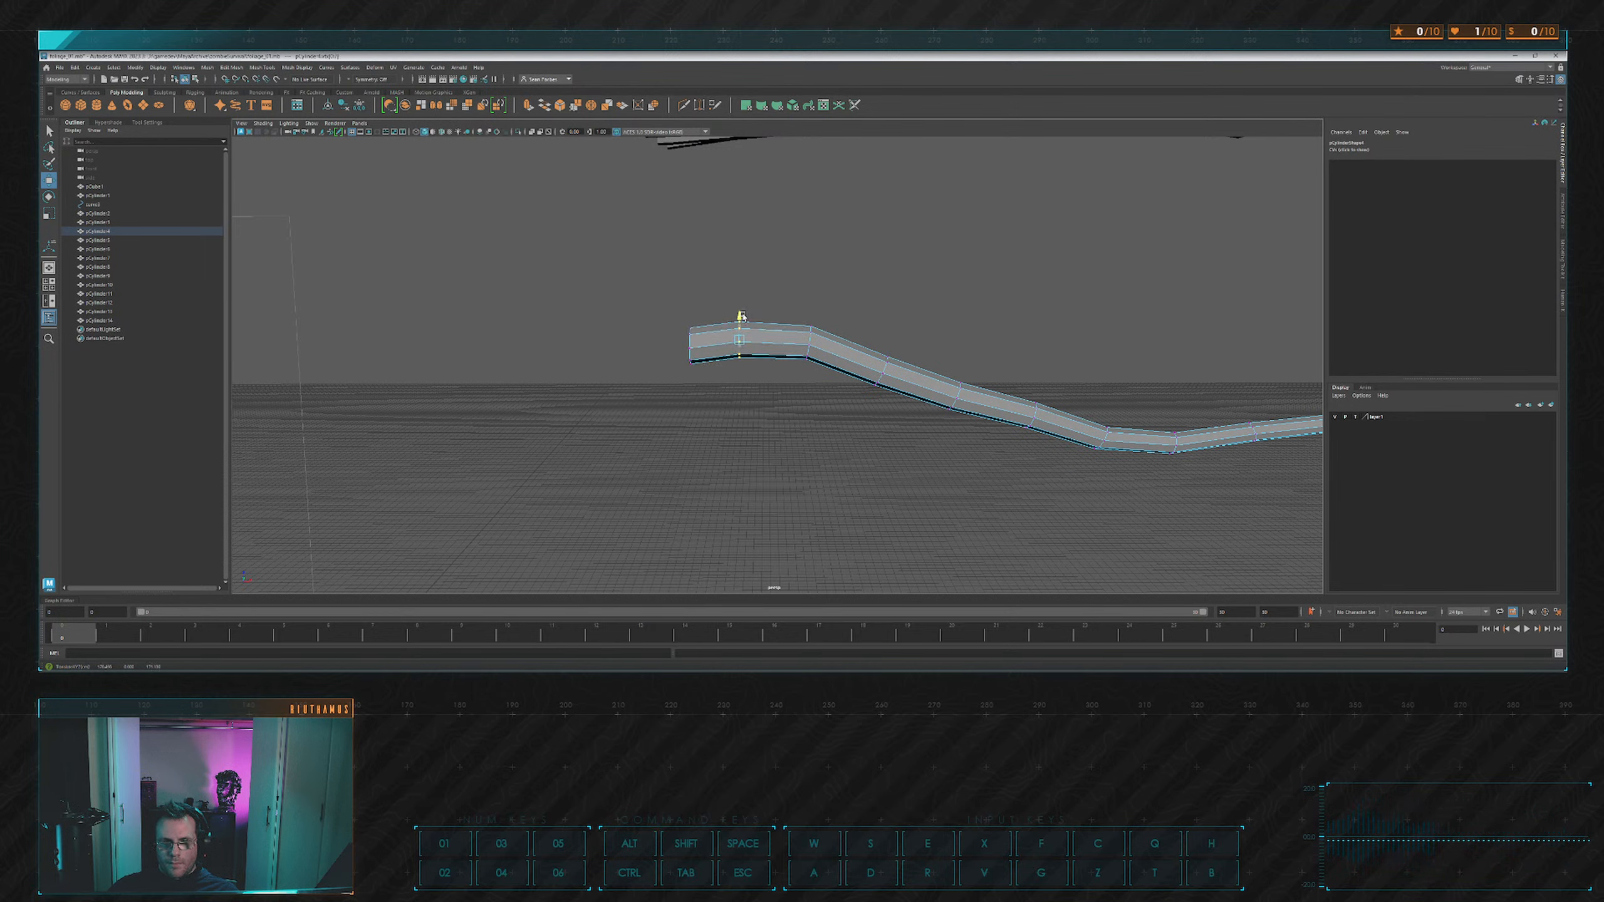
click(849, 280)
alt+drag(853, 282, 832, 312)
mouse_move(714, 298)
alt+mouse_down()
mouse_move(744, 355)
mouse_move(731, 313)
mouse_move(787, 315)
mouse_move(762, 405)
alt+mouse_up()
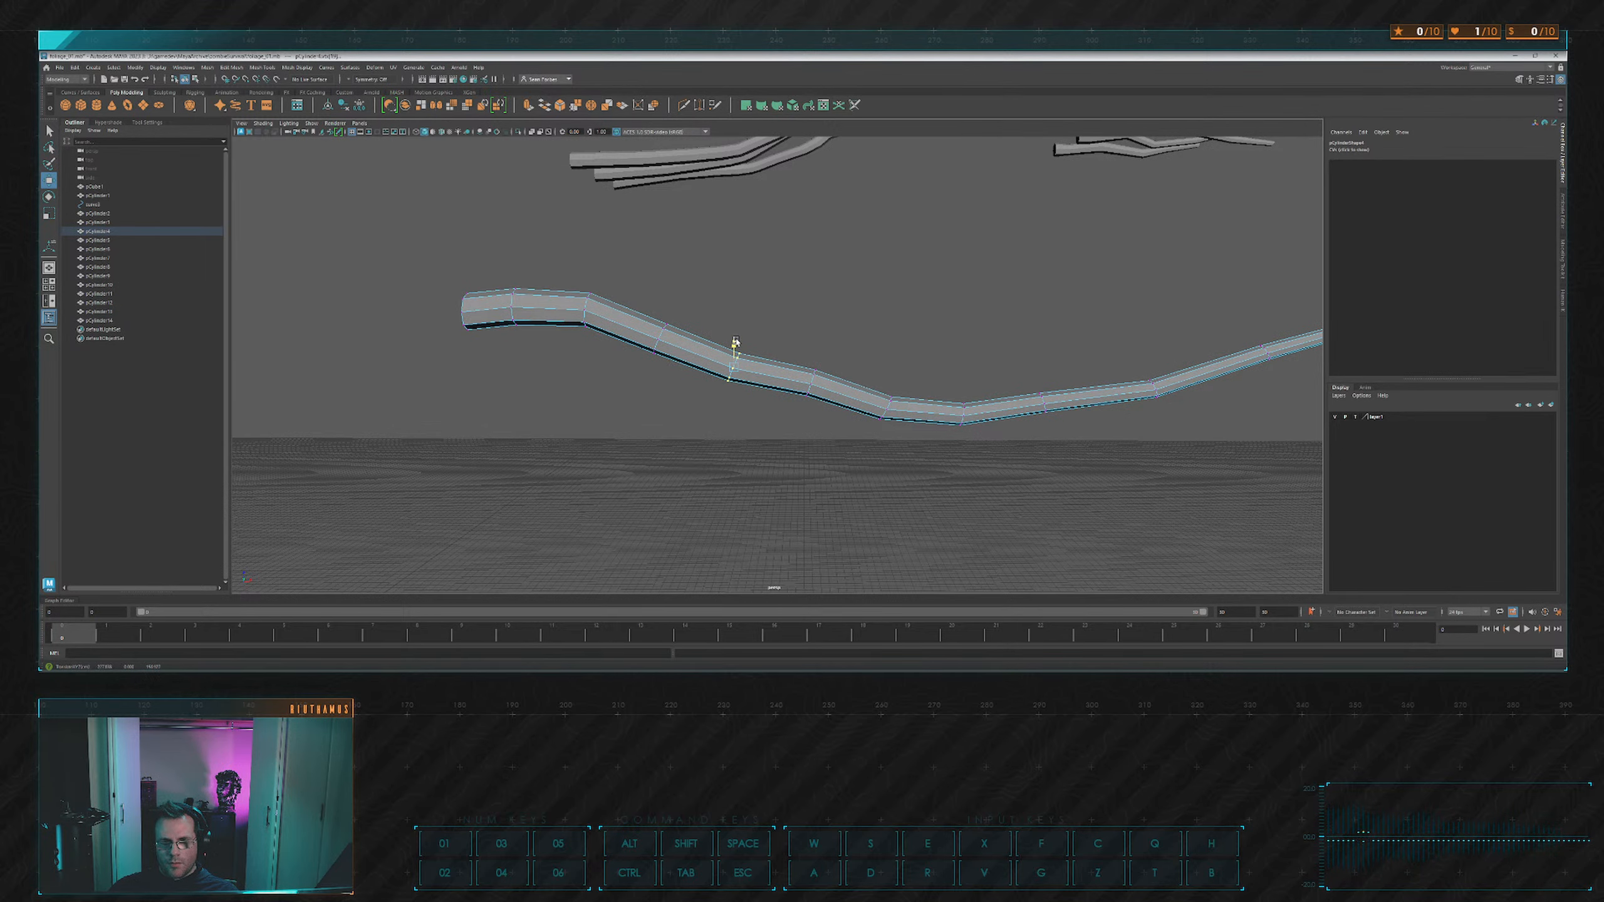
alt+drag(736, 343, 798, 351)
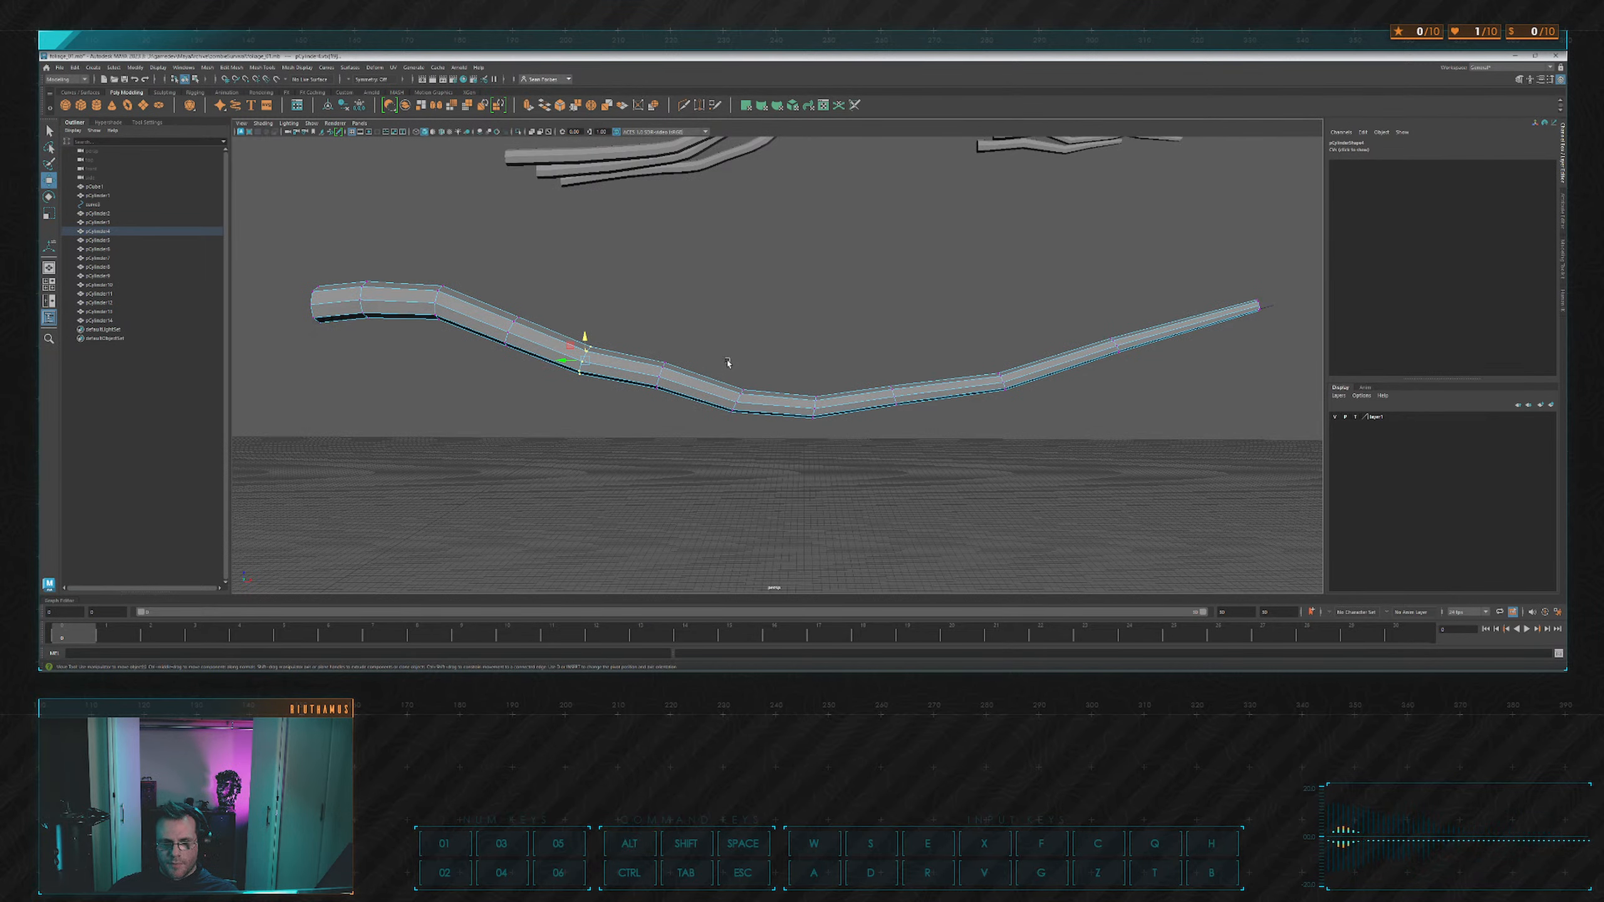
Rotate the edge loop at the long branch's lowest bend and raise the following middle loops to vary its vertical profile.
key(e)
click(806, 341)
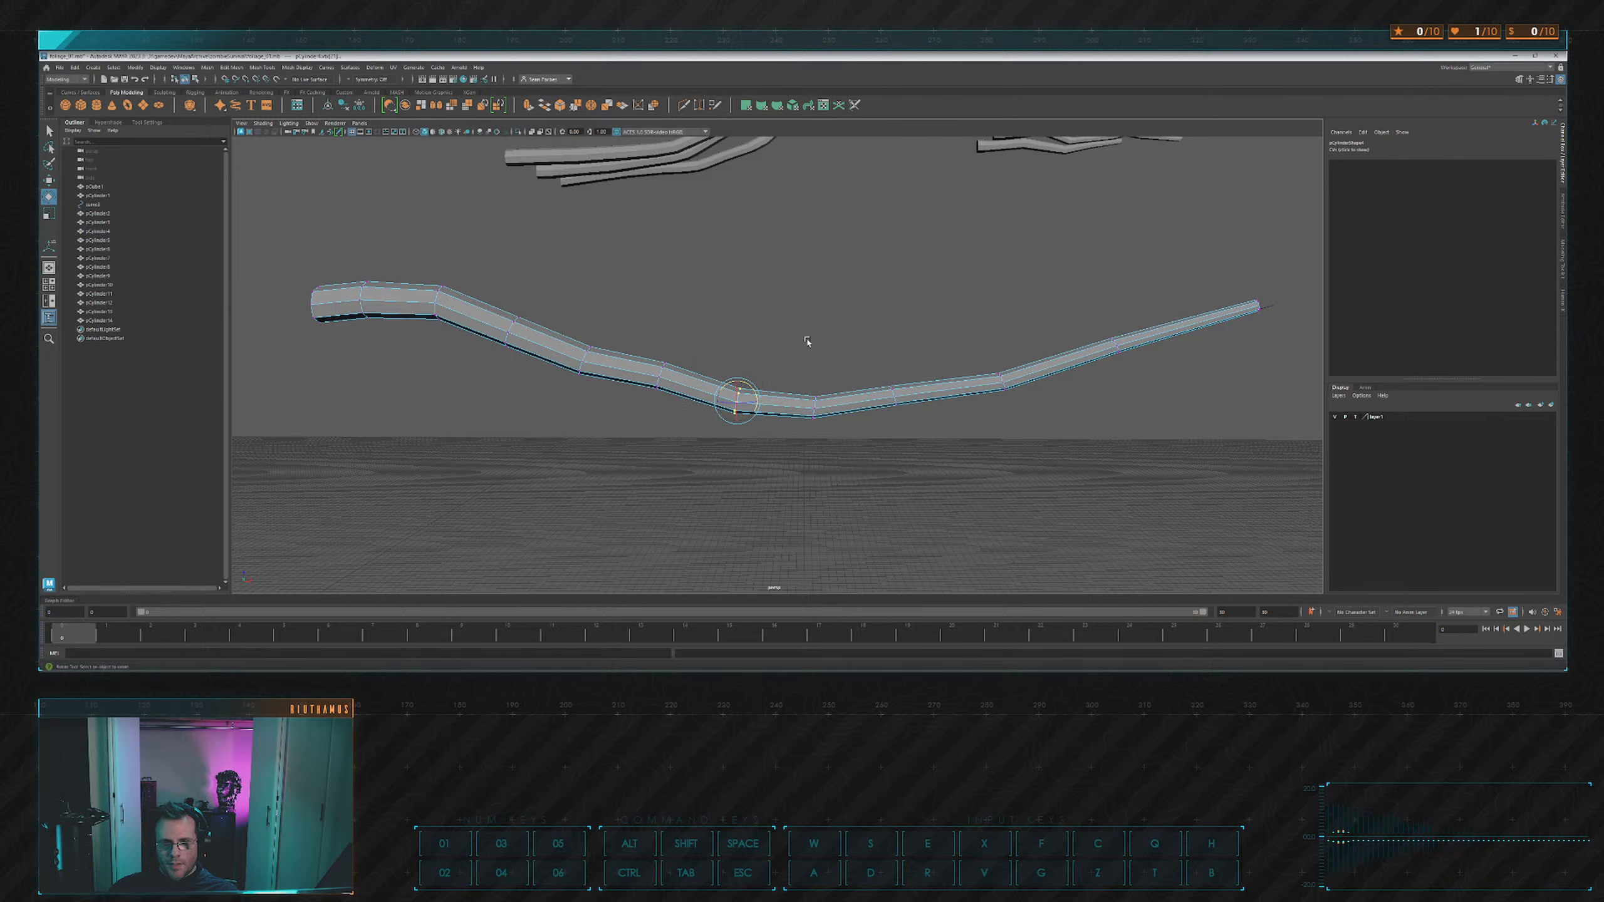
alt+drag(806, 340, 872, 381)
key(w)
click(816, 363)
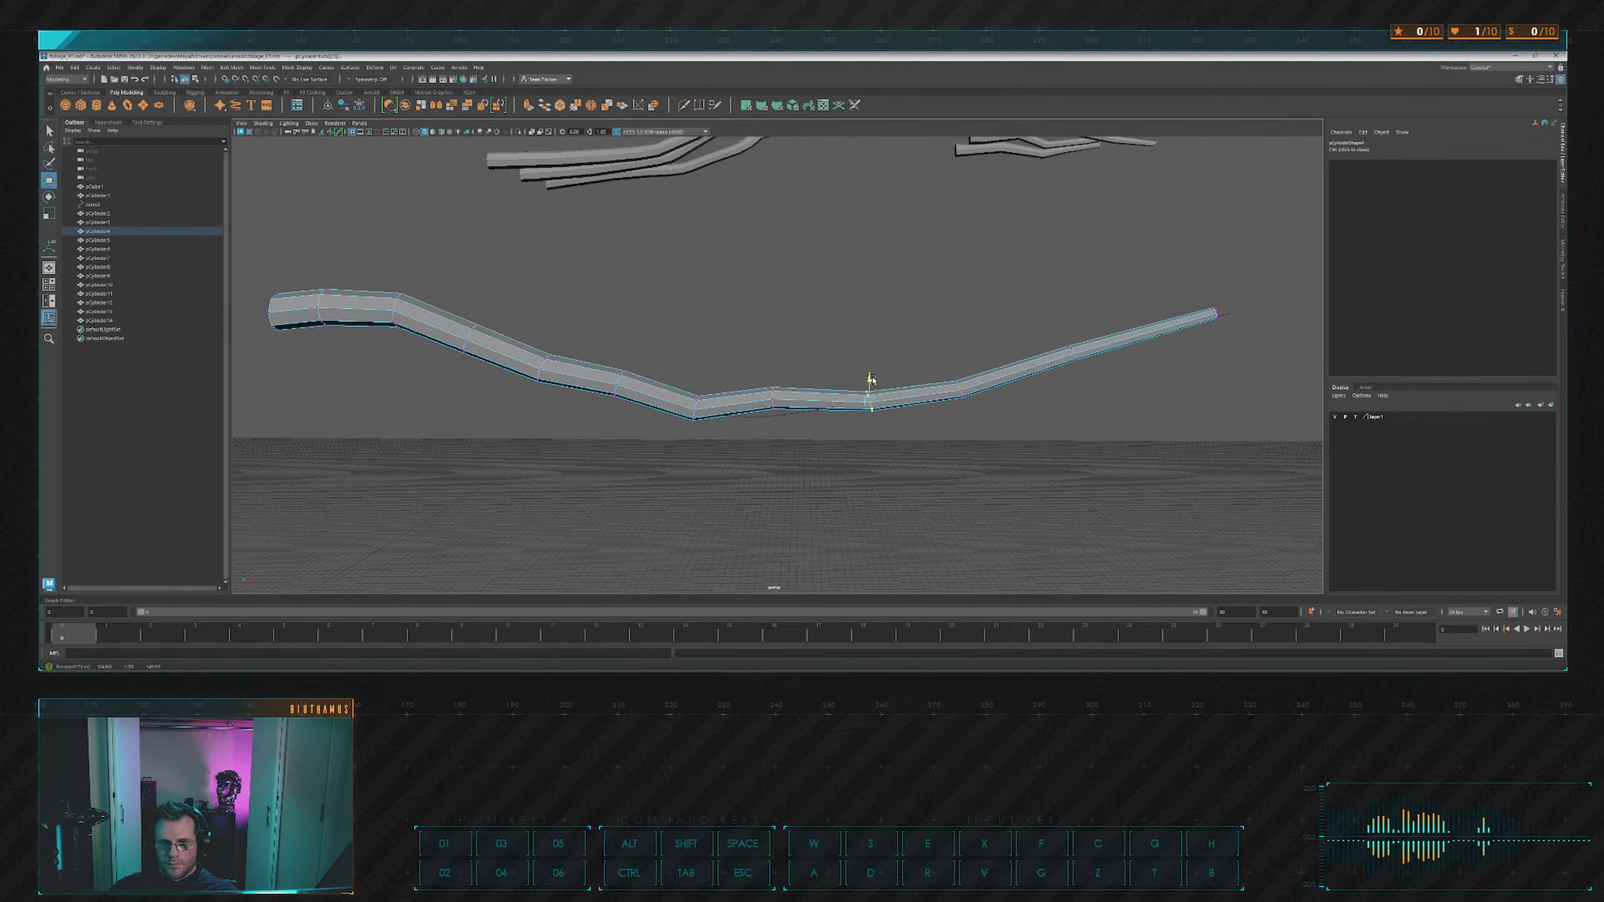
alt+middle_drag(952, 348, 815, 362)
drag(787, 362, 870, 383)
key(e)
click(935, 332)
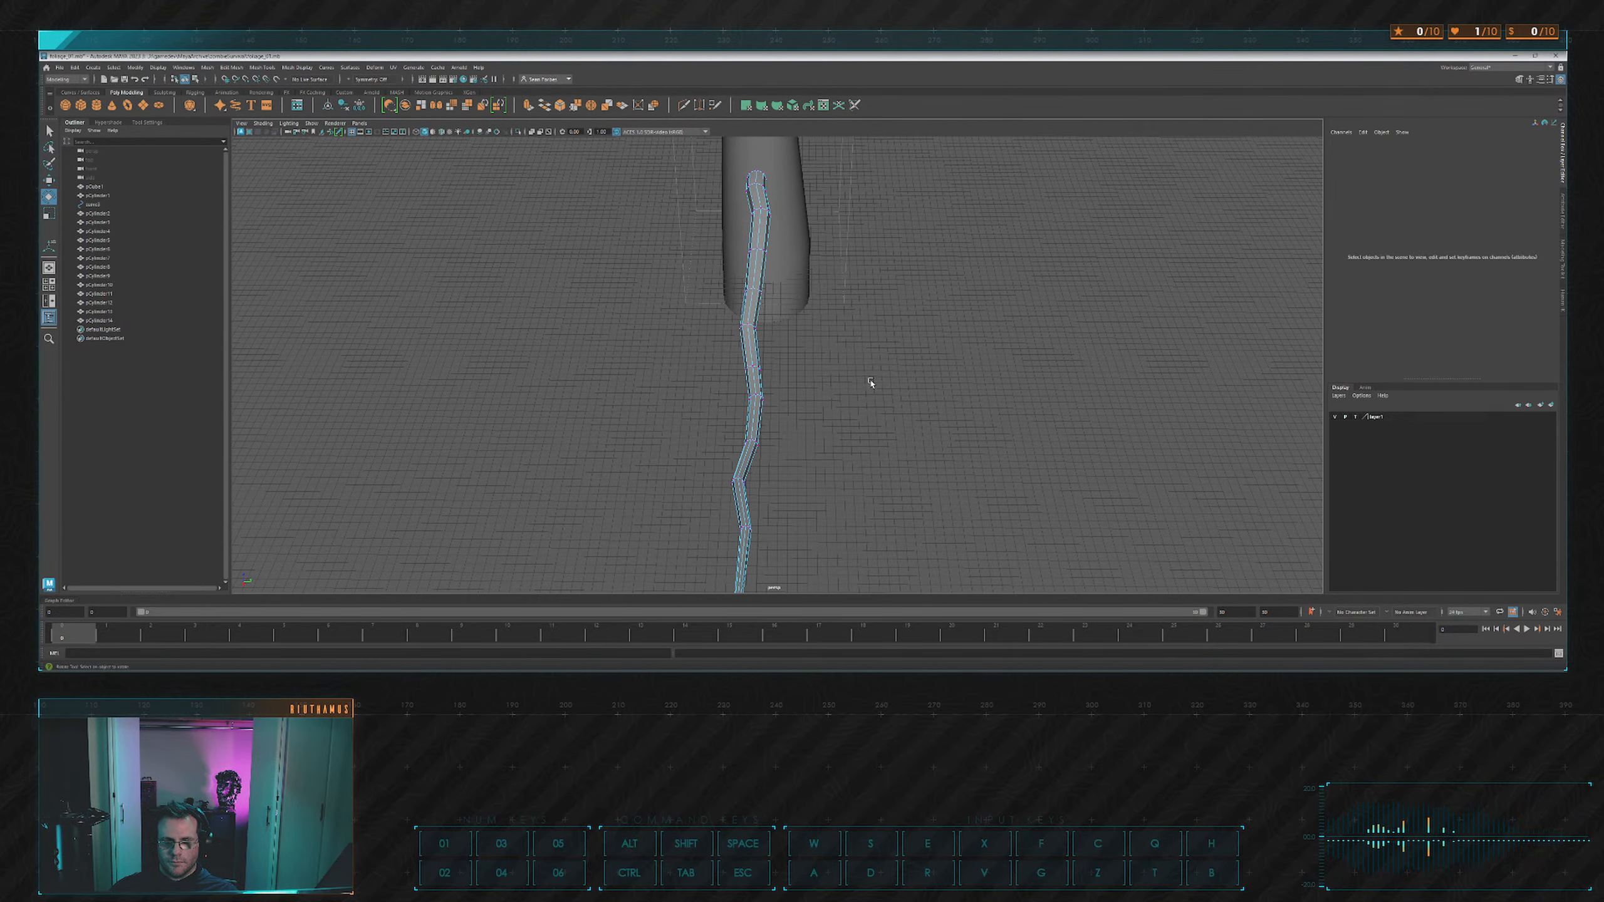
Return the finished long branch to object selection, duplicate it, and place the copy beside the original.
right_drag(870, 384, 891, 366)
click(883, 361)
scroll(822, 335, down, 3)
alt+drag(822, 336, 808, 358)
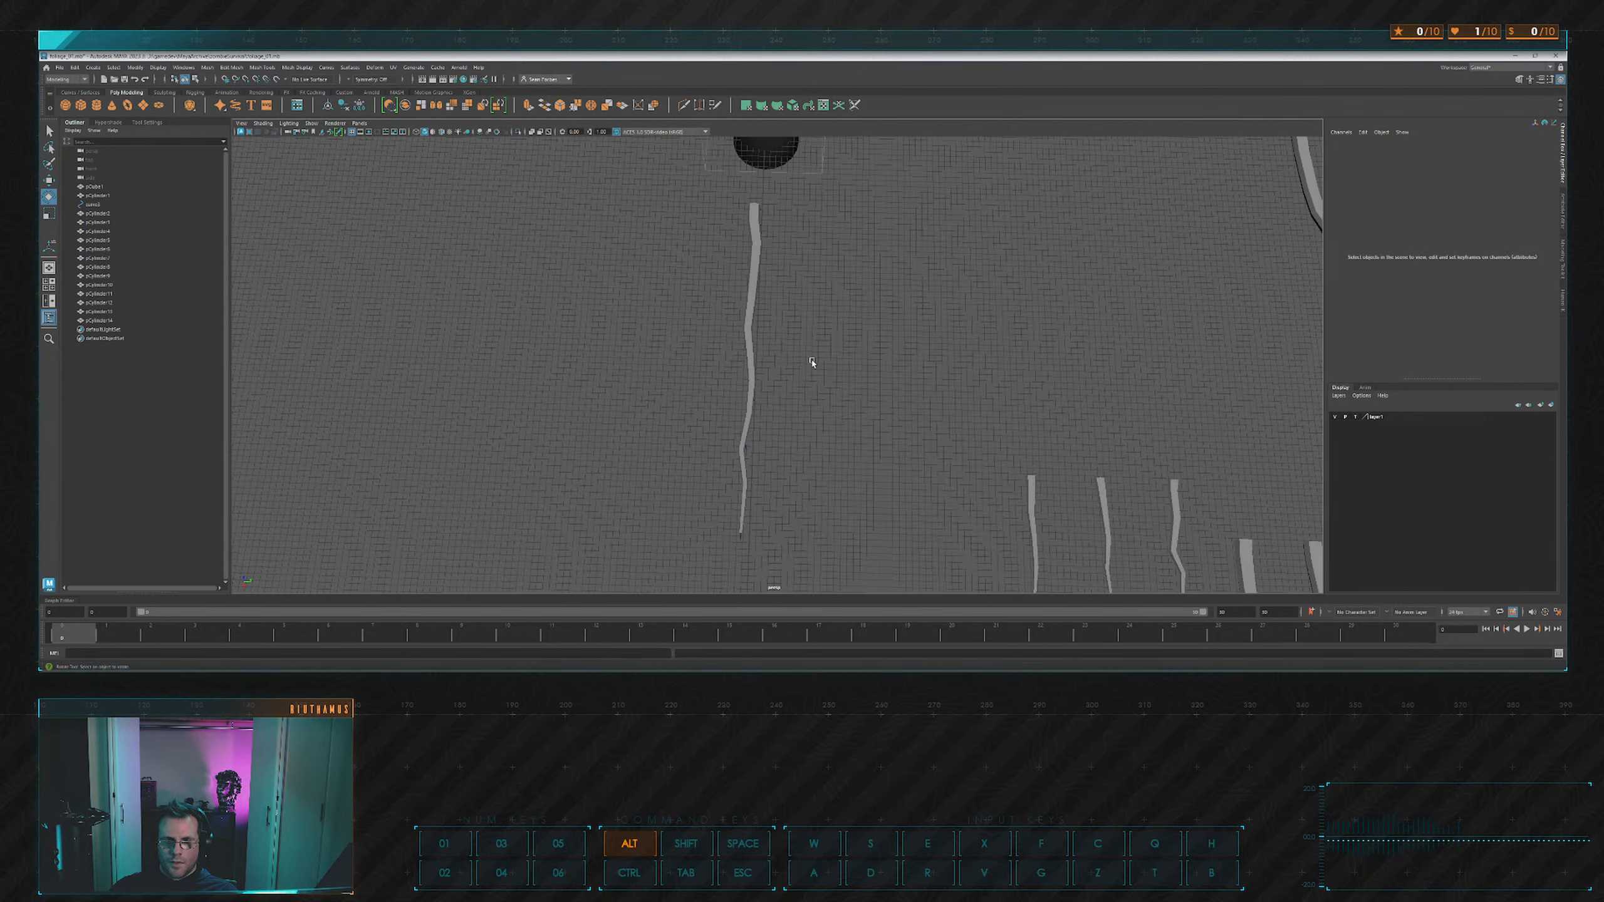
key(ctrl+z)
key(ctrl+d)
key(w)
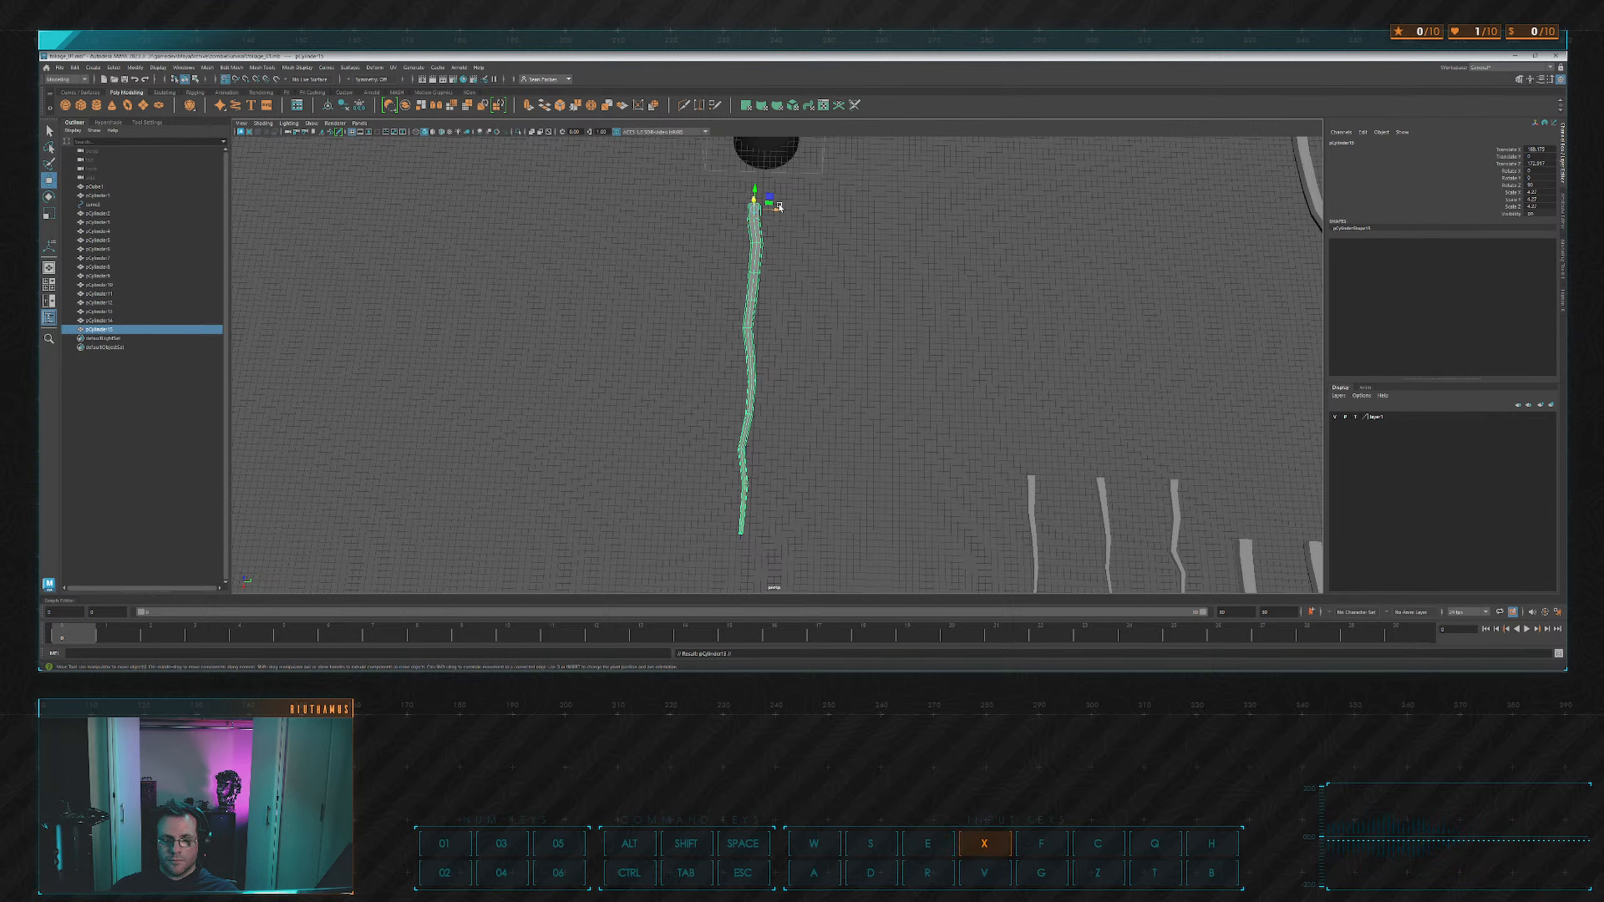
drag(779, 207, 851, 224)
alt+middle_drag(926, 244, 838, 341)
Shift edge loops in the upper and middle sections of the duplicated branch sideways using soft selection.
key(F10)
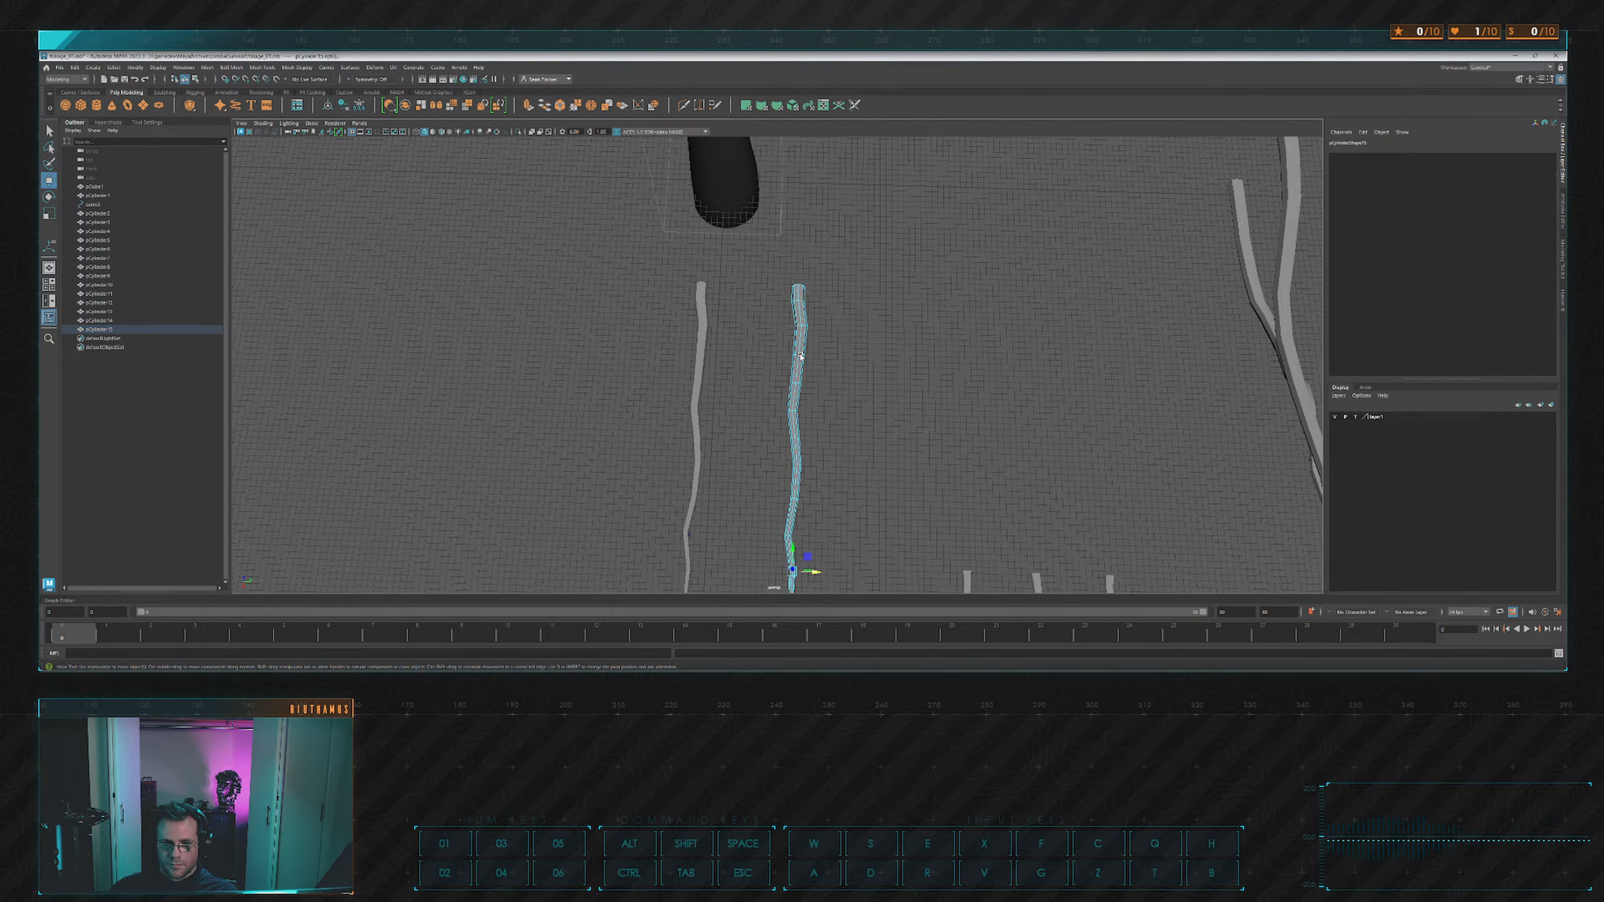
double_click(799, 356)
drag(821, 357, 816, 357)
alt+middle_drag(849, 390, 854, 345)
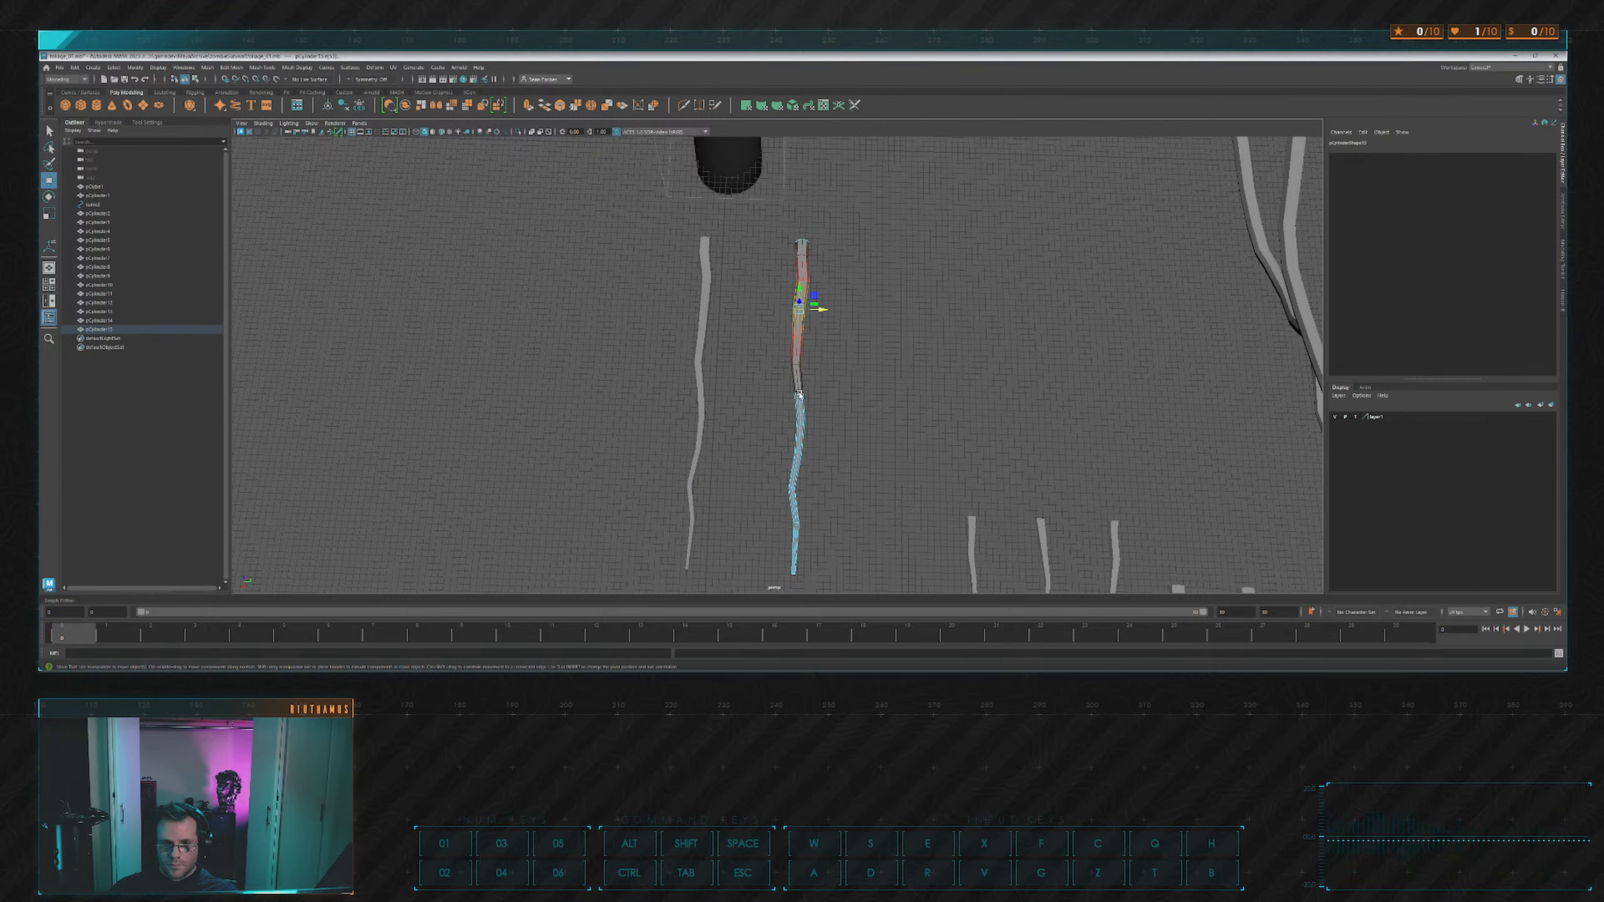
double_click(800, 394)
drag(820, 394, 816, 394)
alt+middle_drag(849, 445, 840, 406)
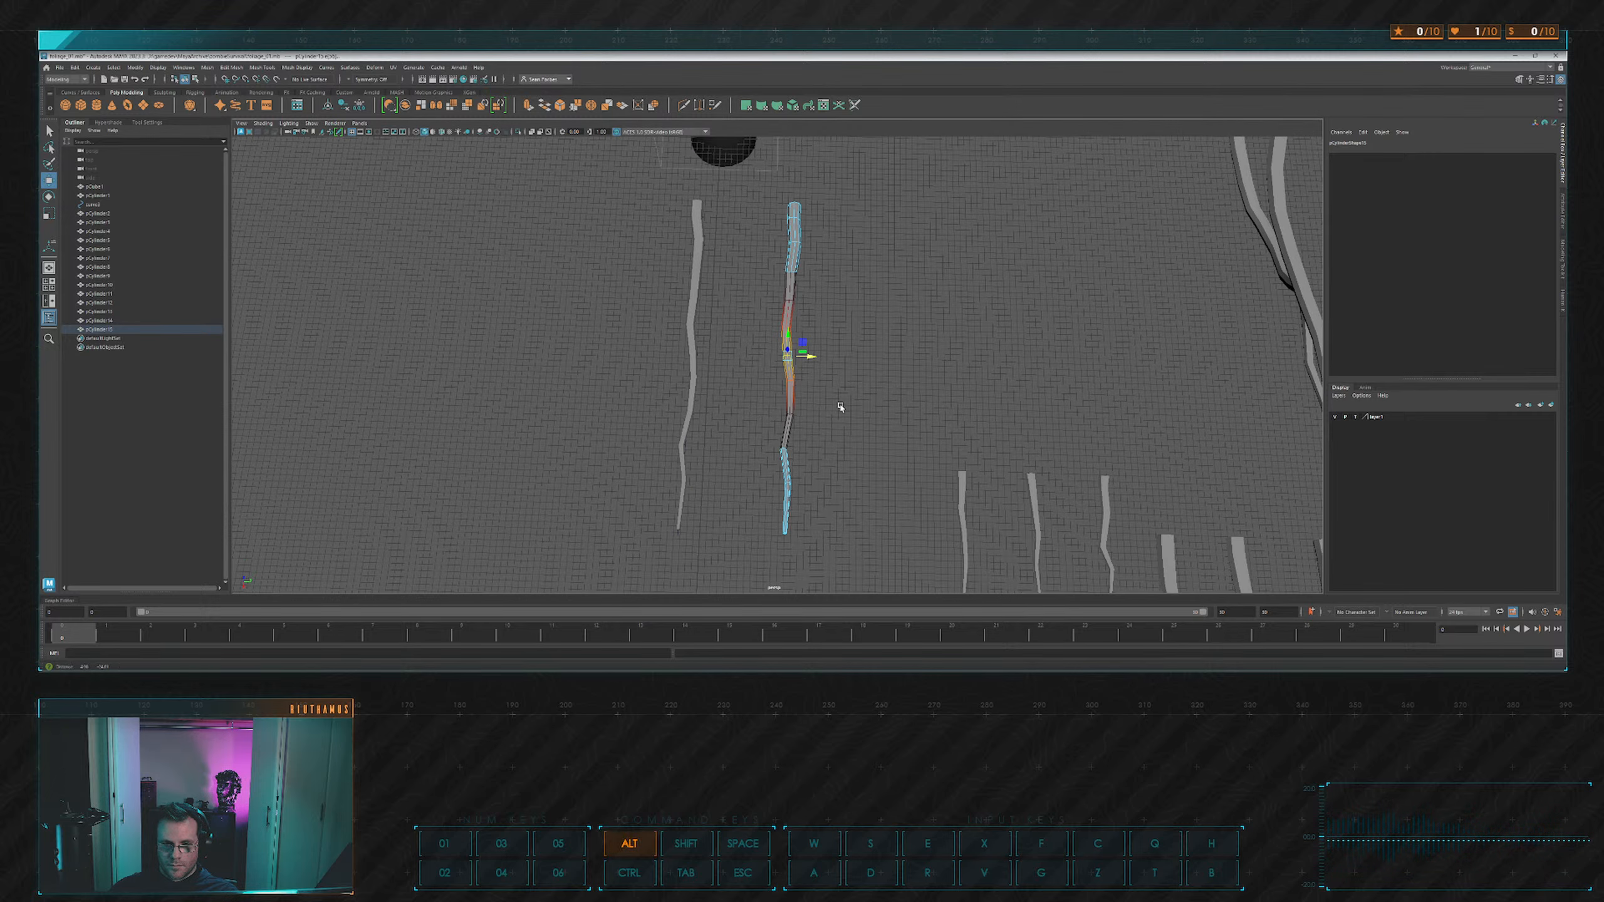
Select two neighbouring edge loops at the duplicated branch's lowest section and raise them with soft selection.
drag(763, 560, 935, 416)
scroll(781, 384, up, 3)
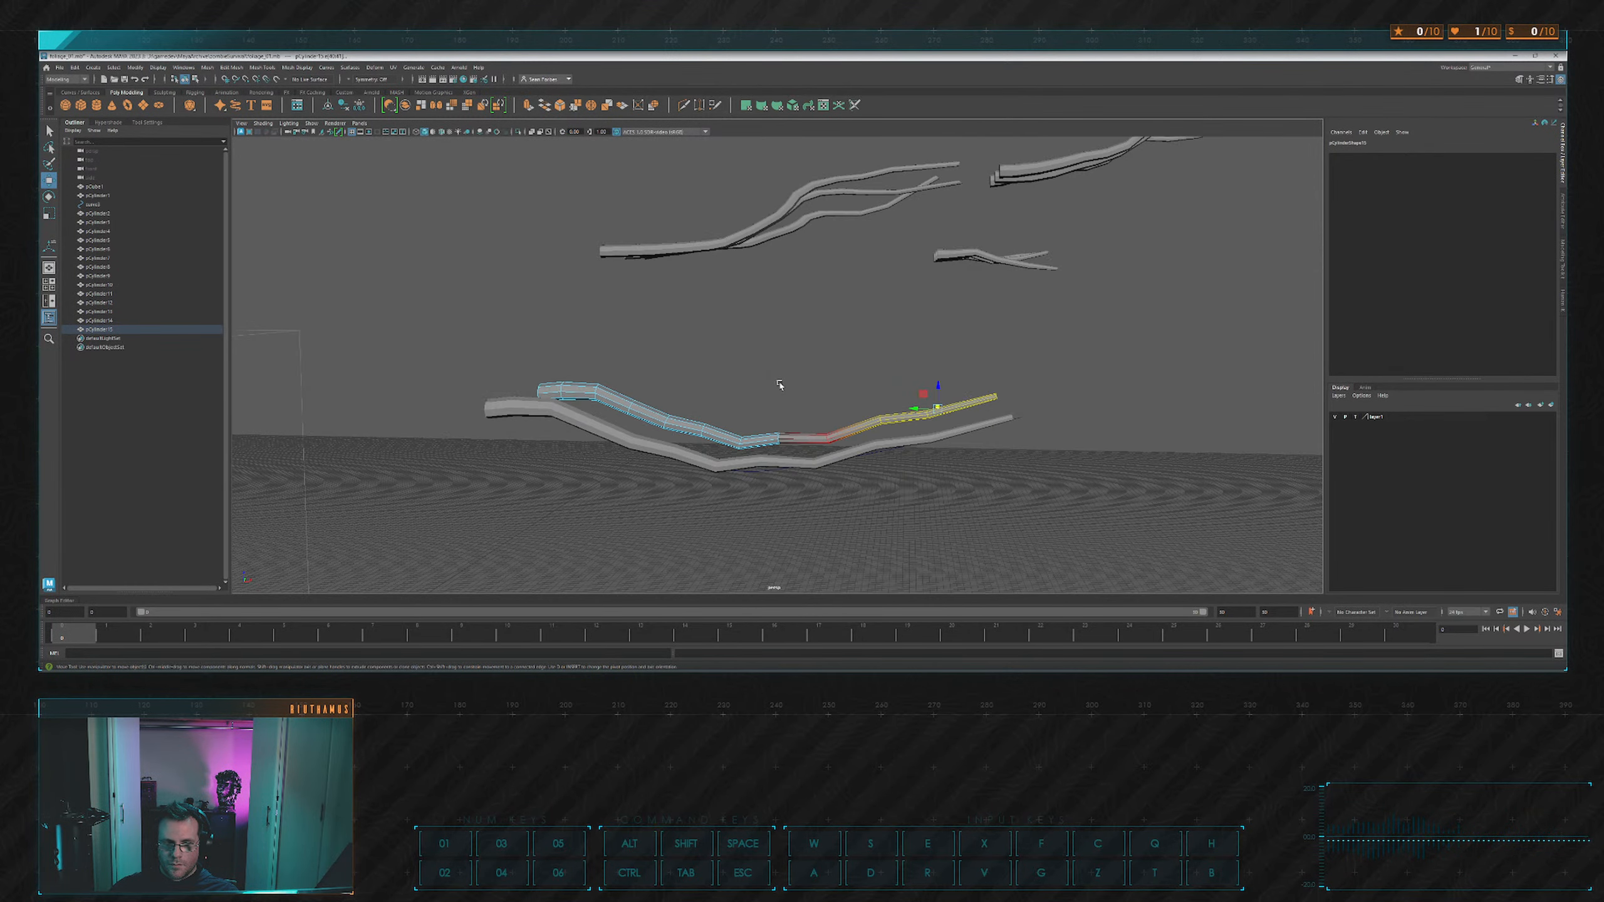
alt+middle_drag(781, 383, 834, 386)
scroll(815, 387, up, 2)
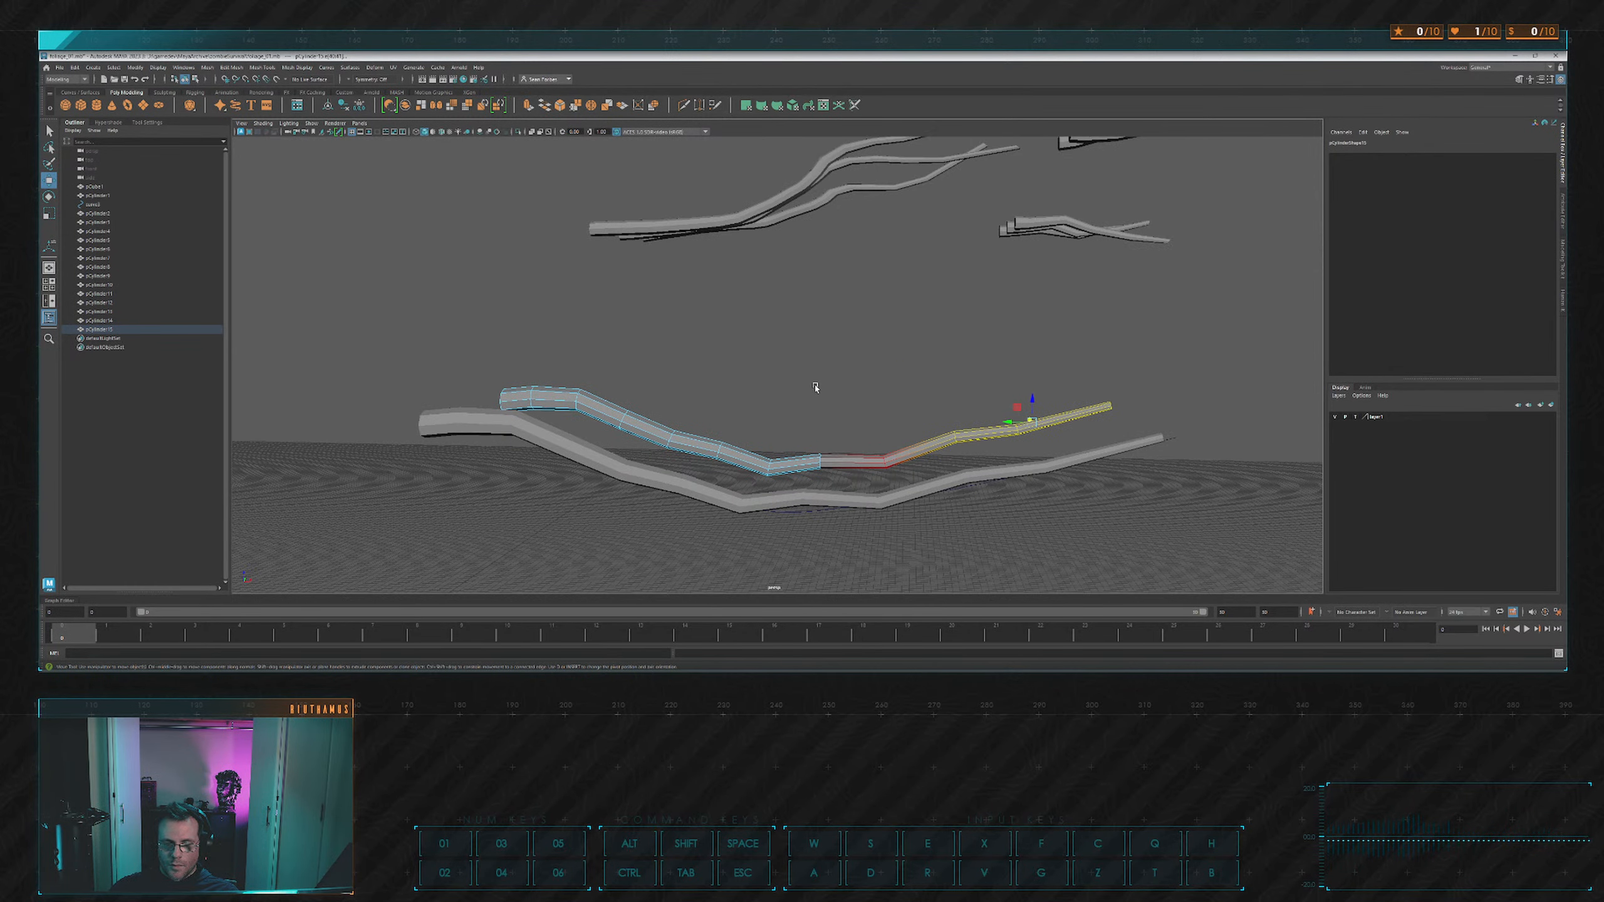
click(819, 463)
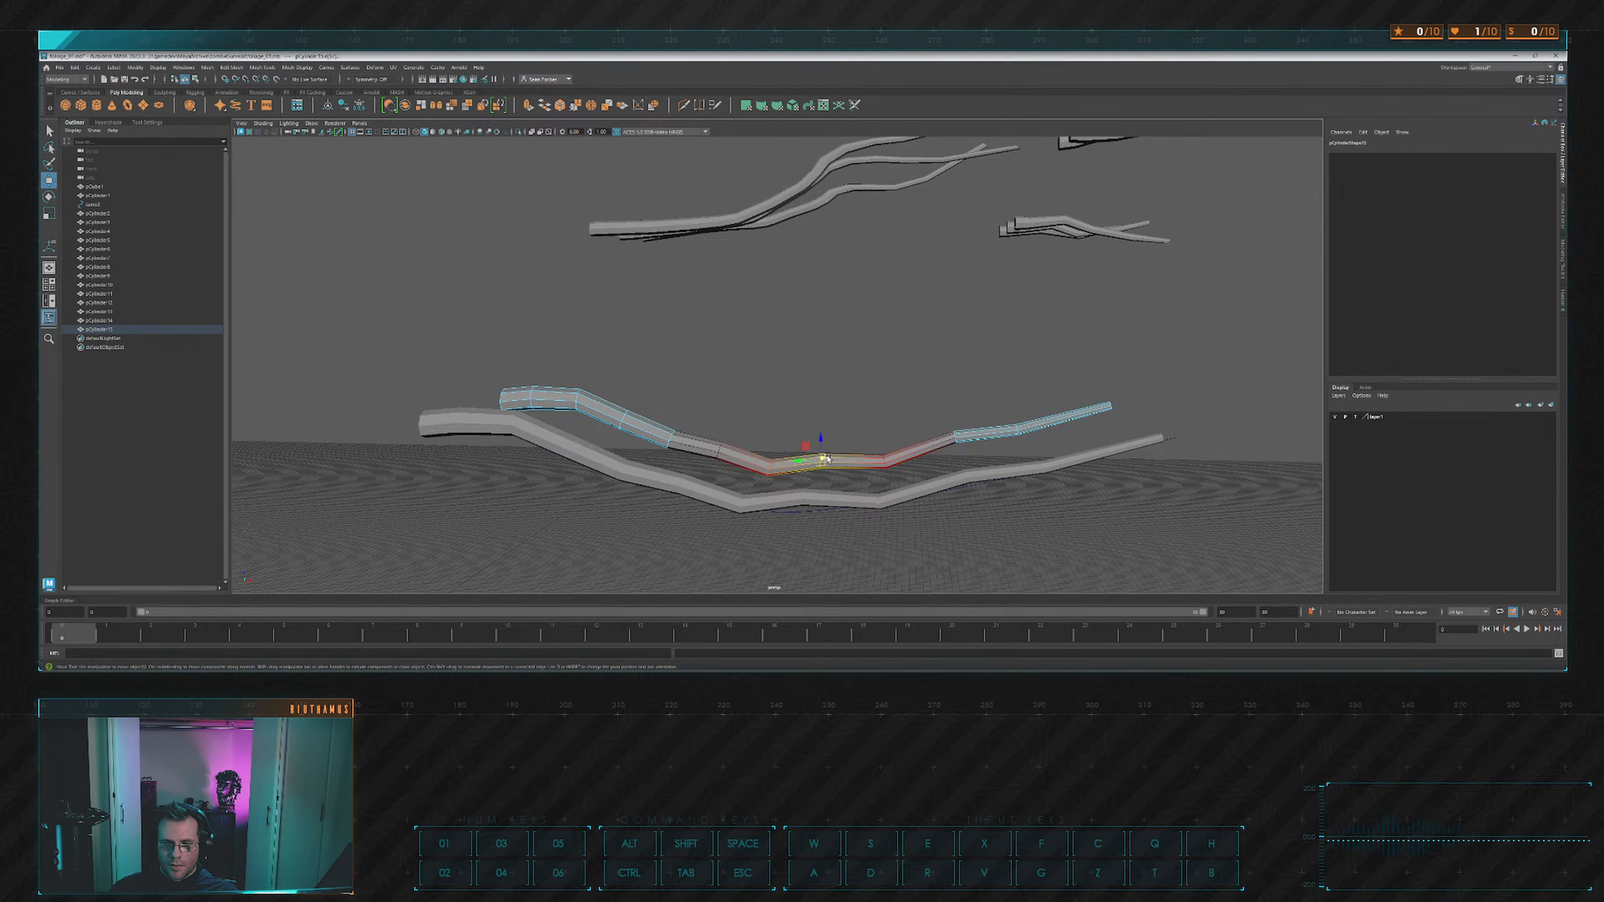
shift+click(771, 469)
drag(793, 445, 806, 403)
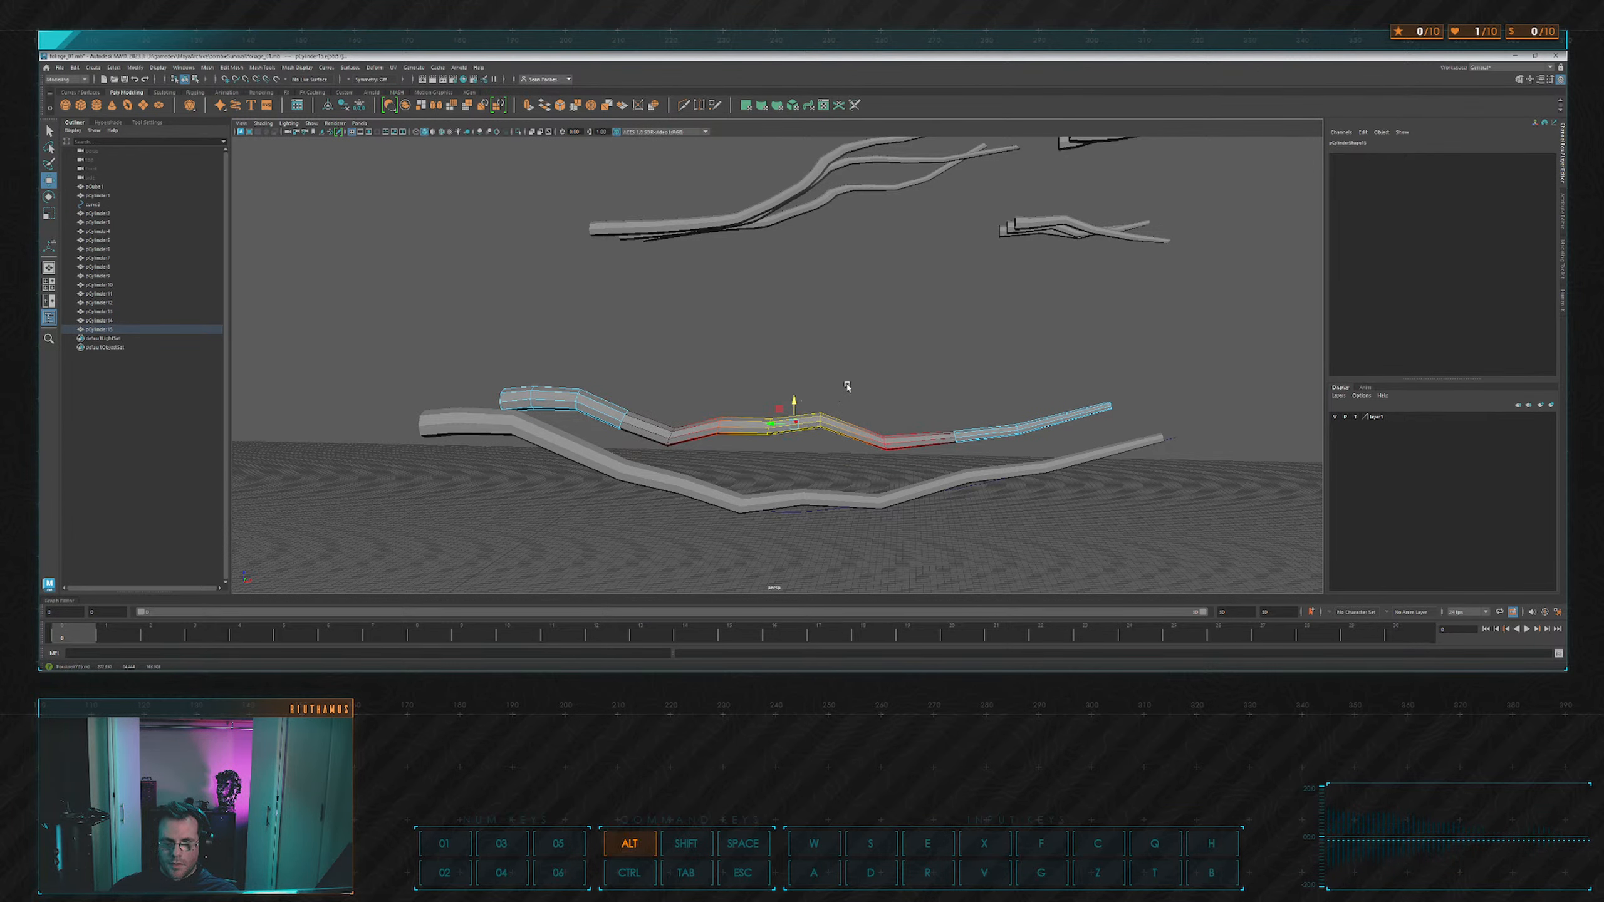
Raise a loop between the duplicated branch's base and middle, plus a loop nearer its tip, with soft selection.
alt+middle_drag(846, 384, 931, 386)
click(756, 435)
drag(754, 415, 770, 382)
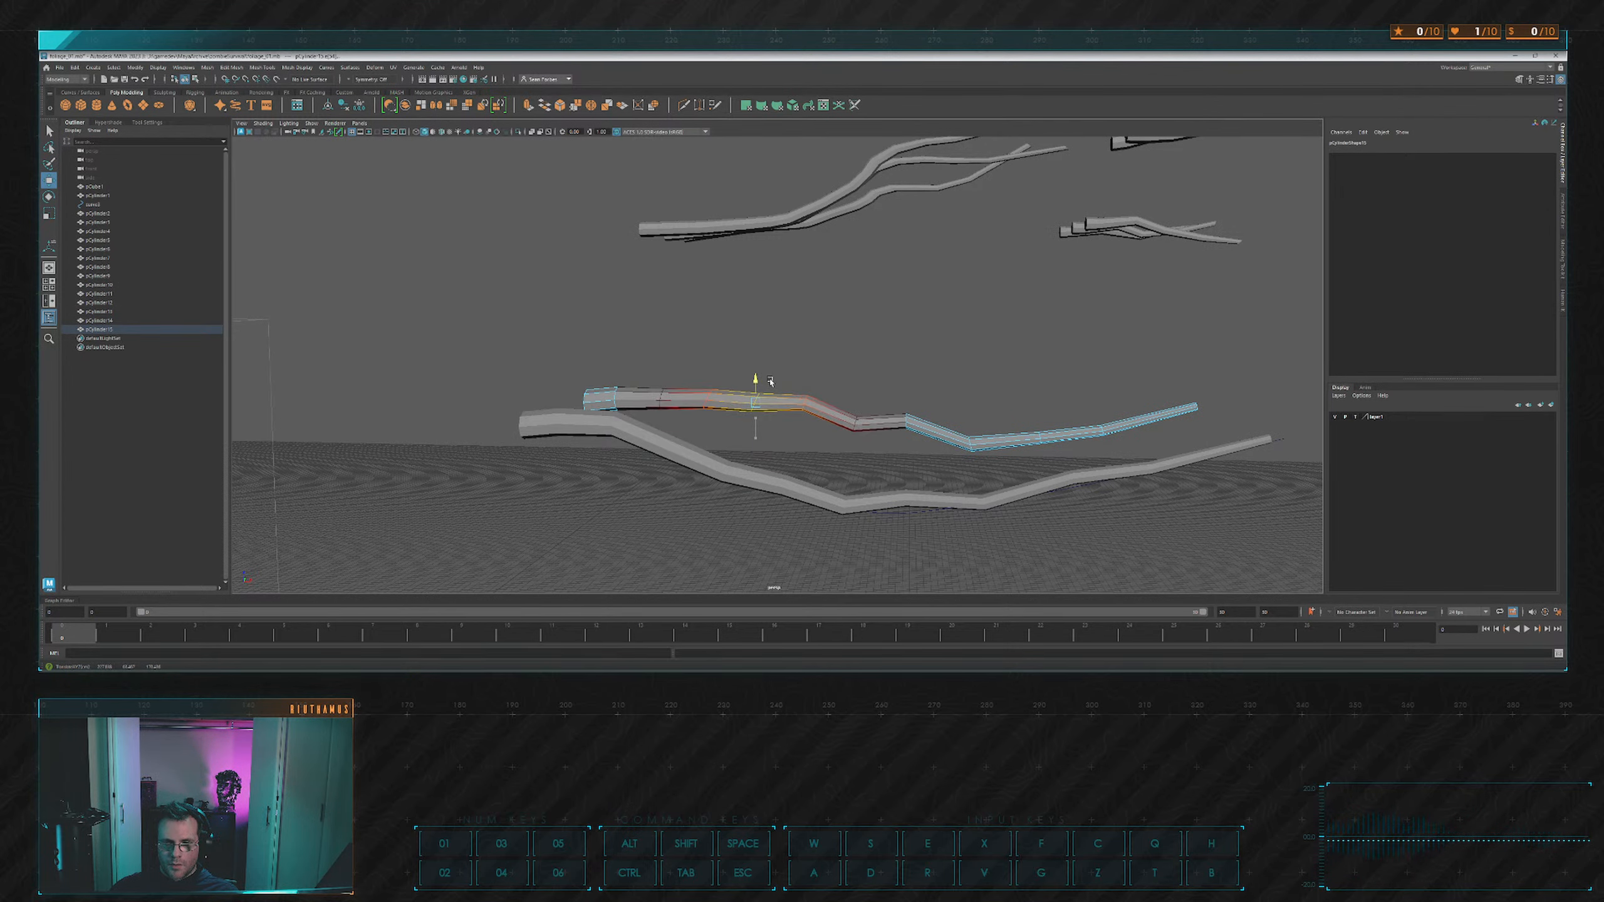
alt+middle_drag(989, 369, 870, 379)
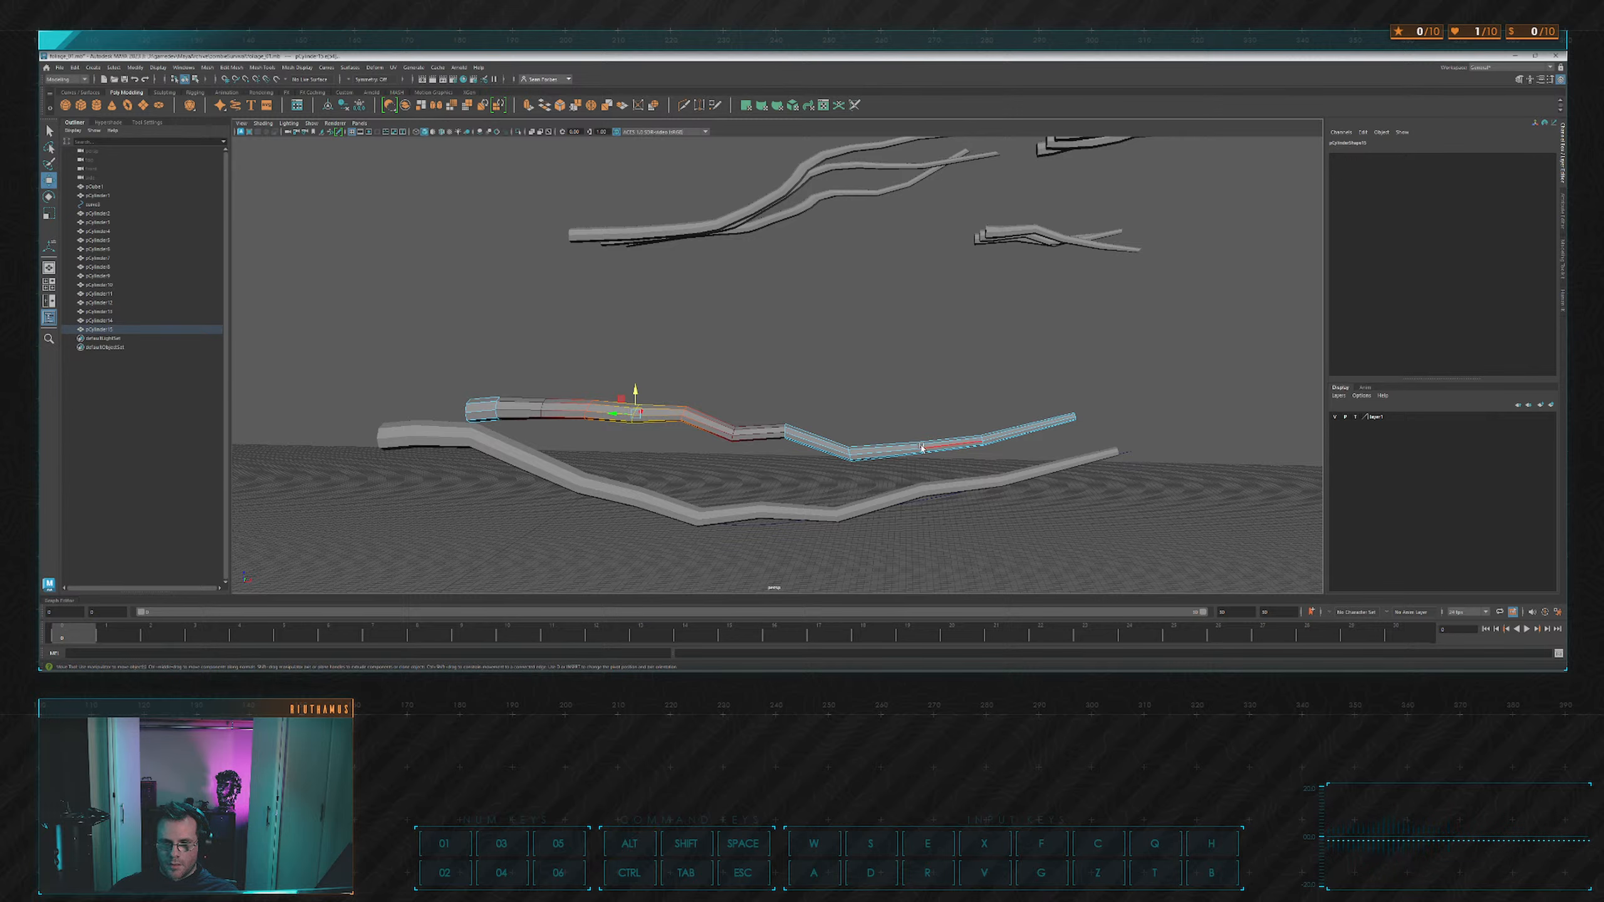
double_click(920, 447)
drag(919, 429, 920, 421)
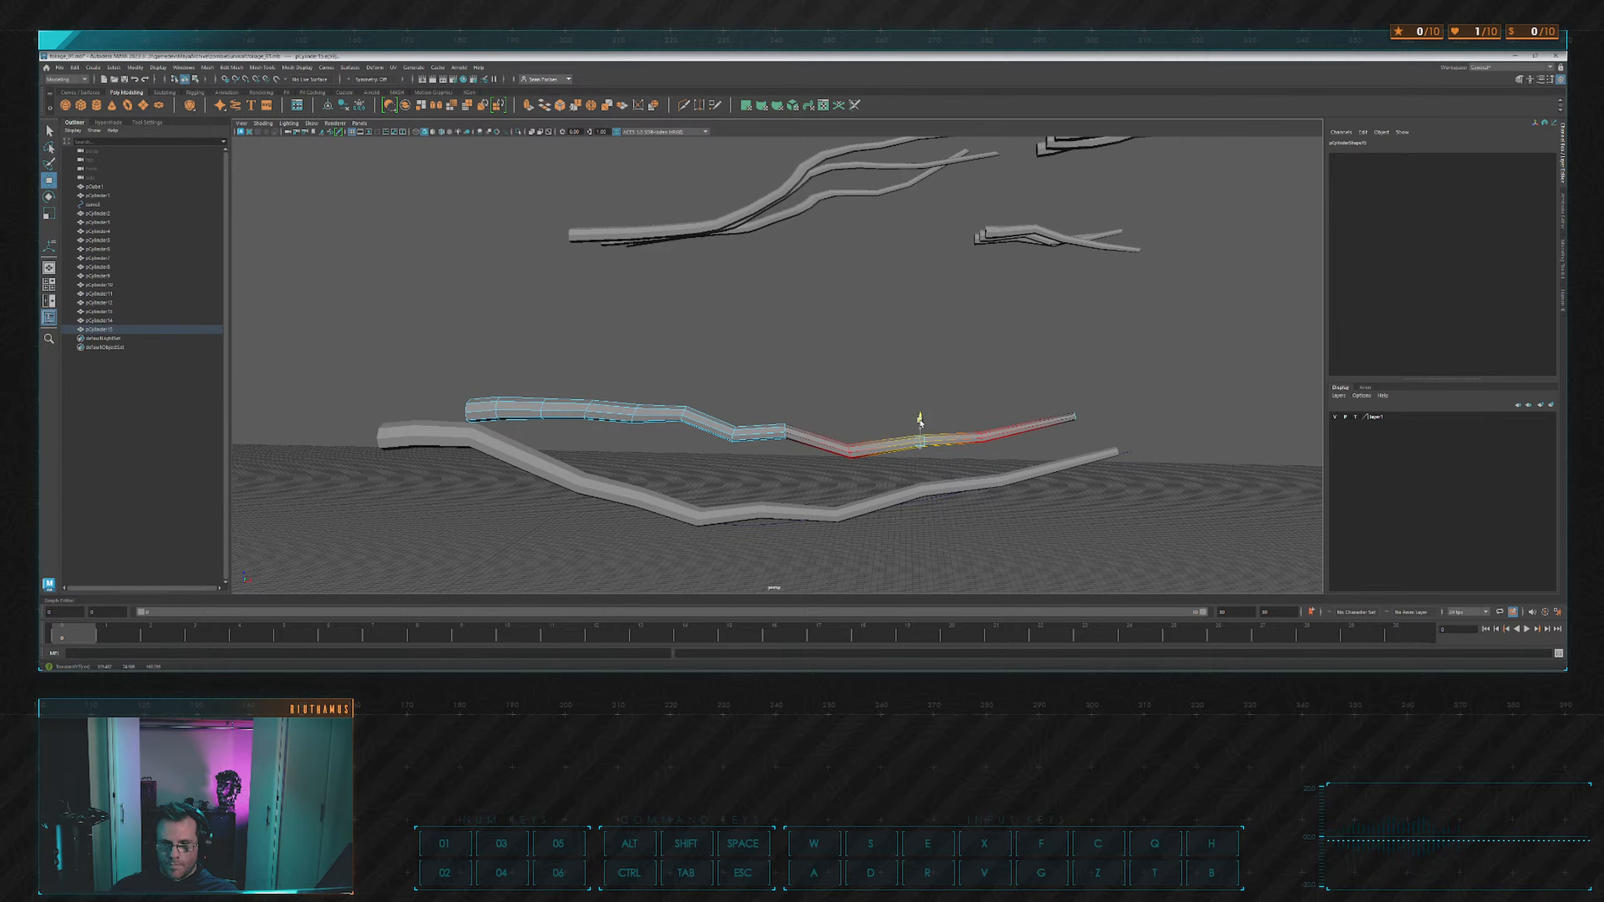
click(828, 359)
alt+middle_drag(732, 371, 883, 373)
scroll(791, 380, up, 3)
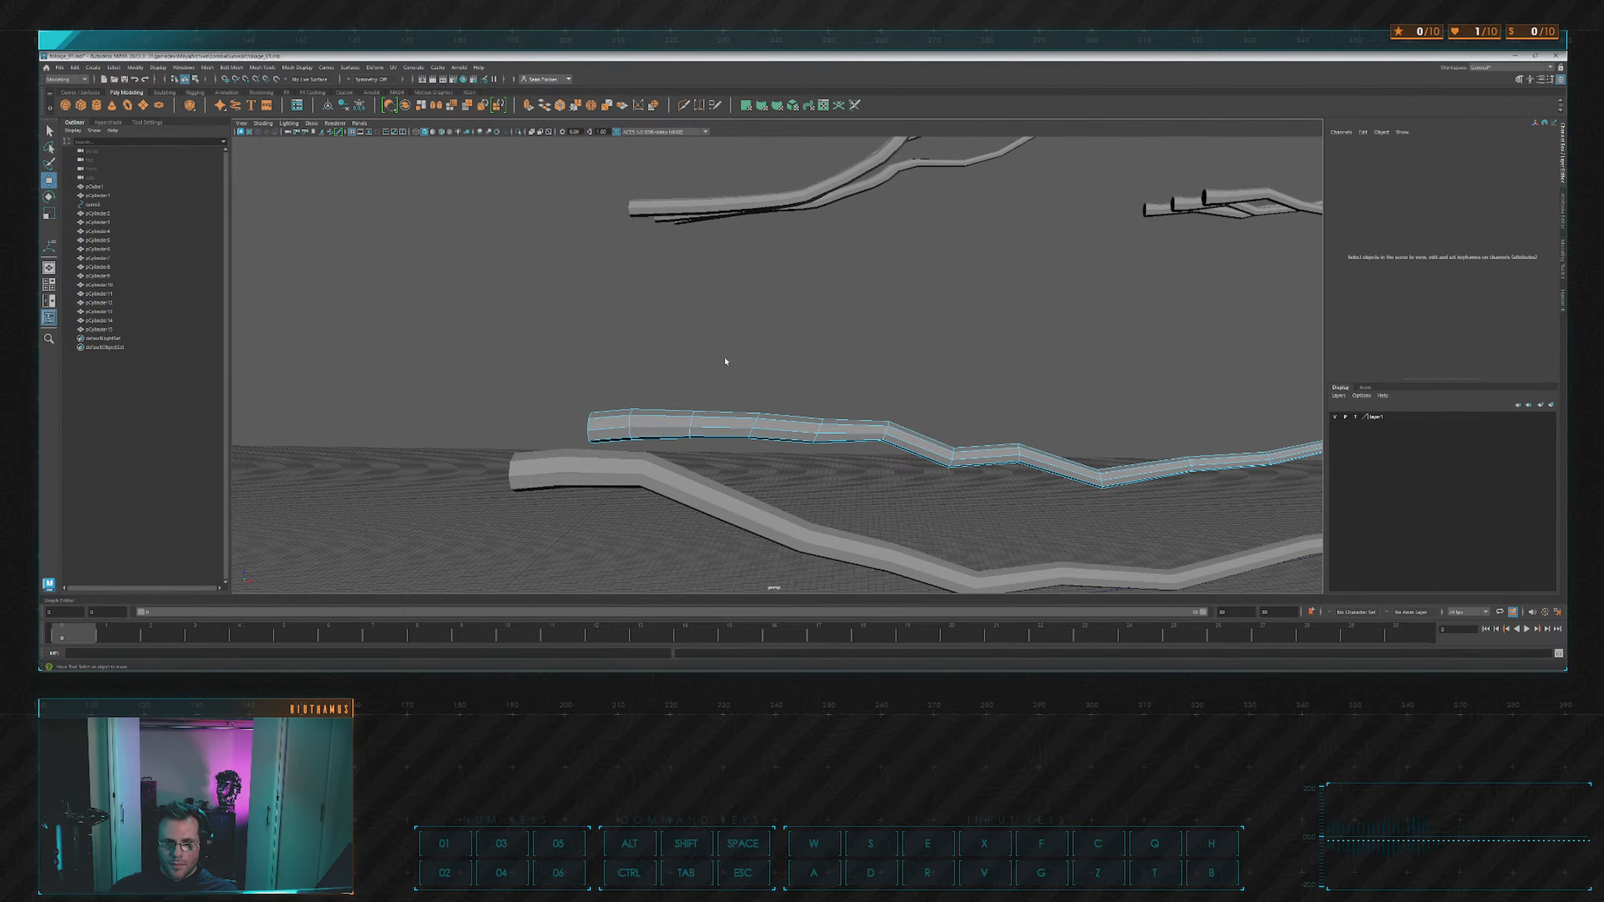
Rotate an edge loop near the duplicated branch's base and slide the next loop along the branch.
click(754, 426)
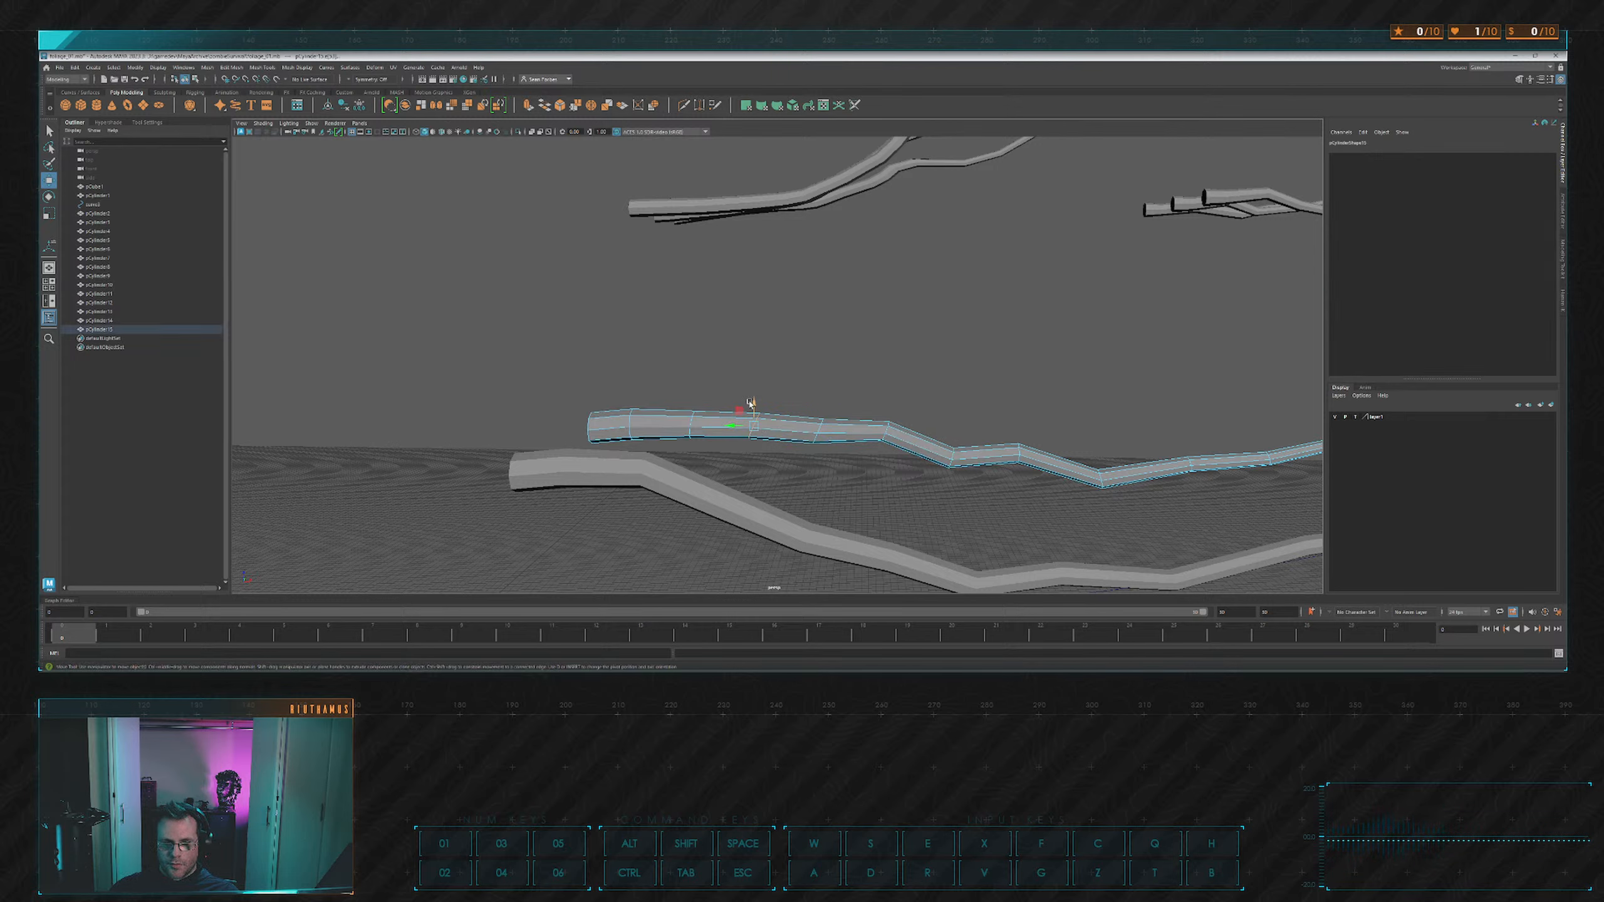
key(e)
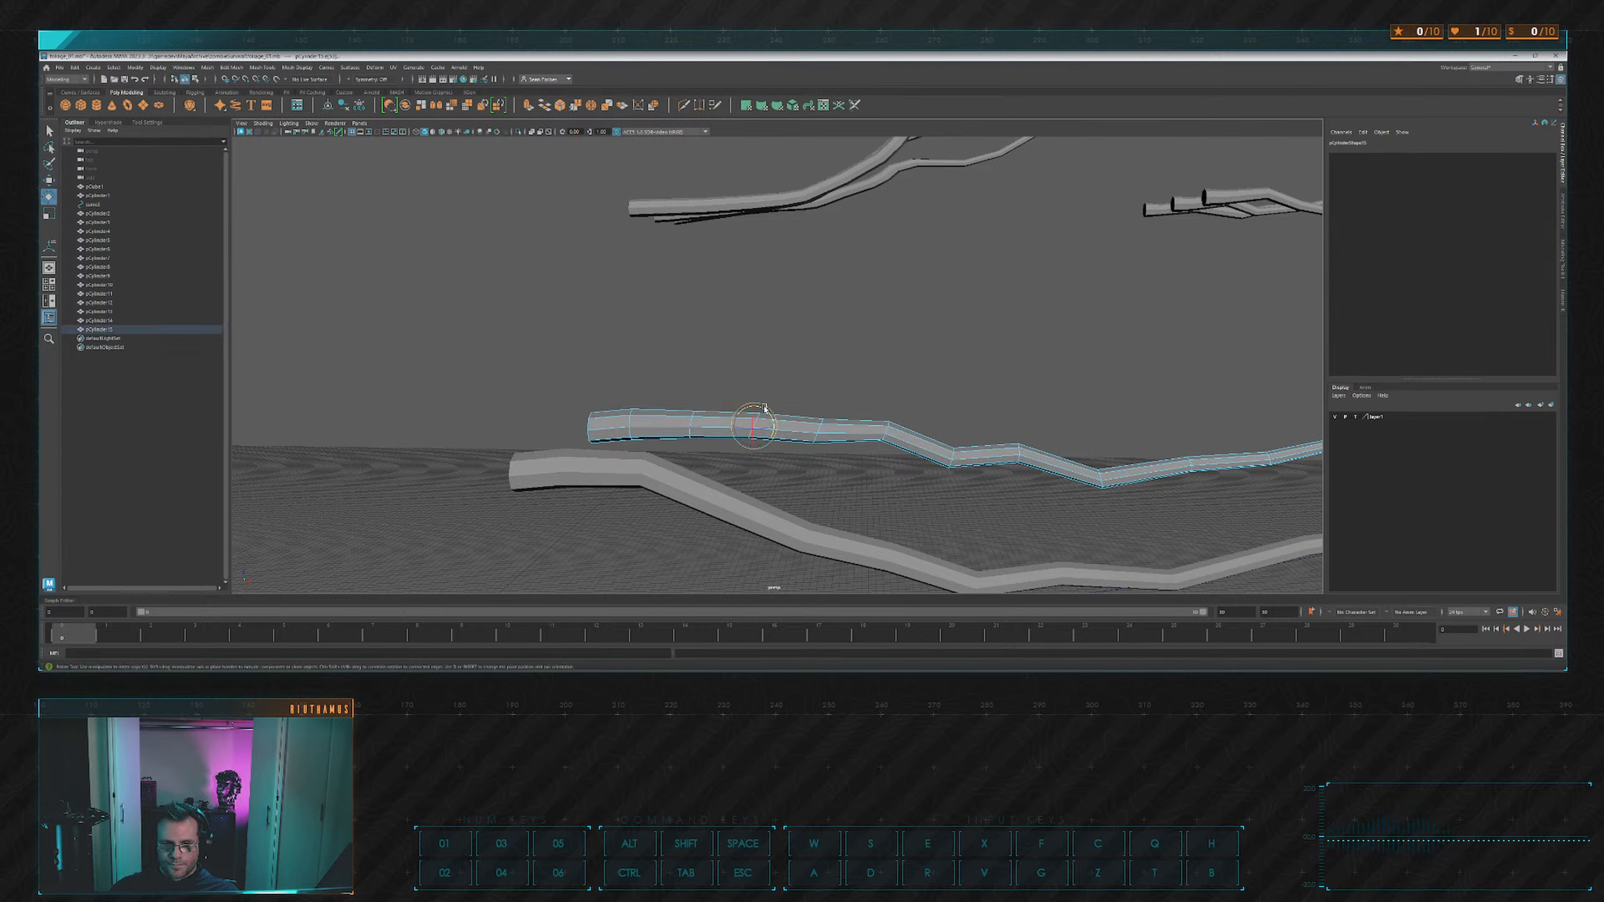
click(814, 419)
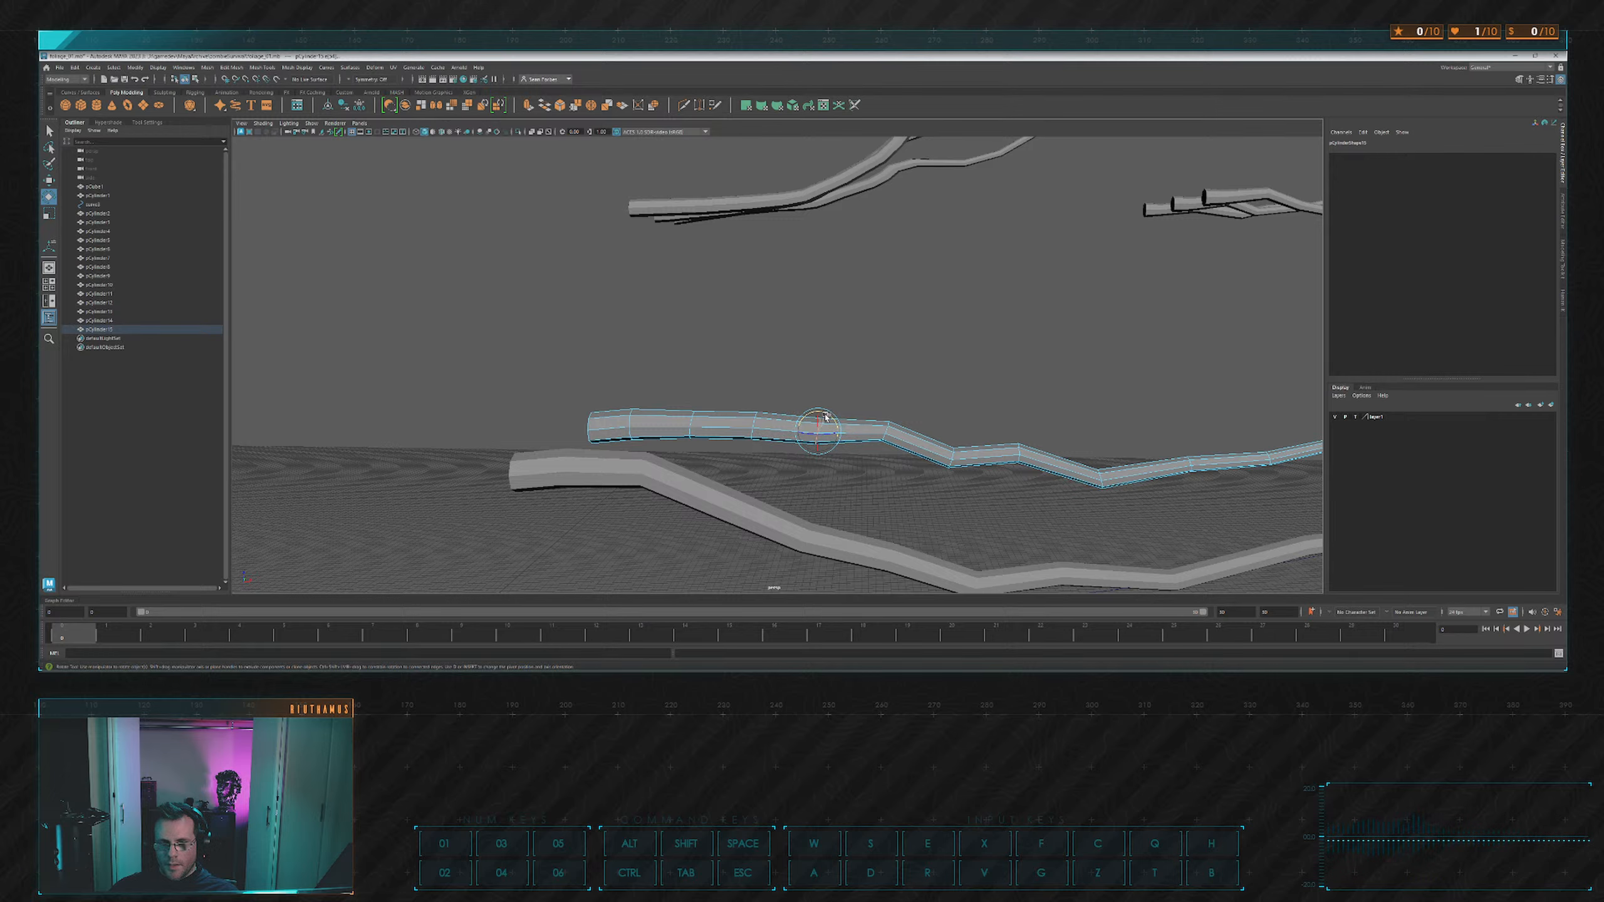
key(w)
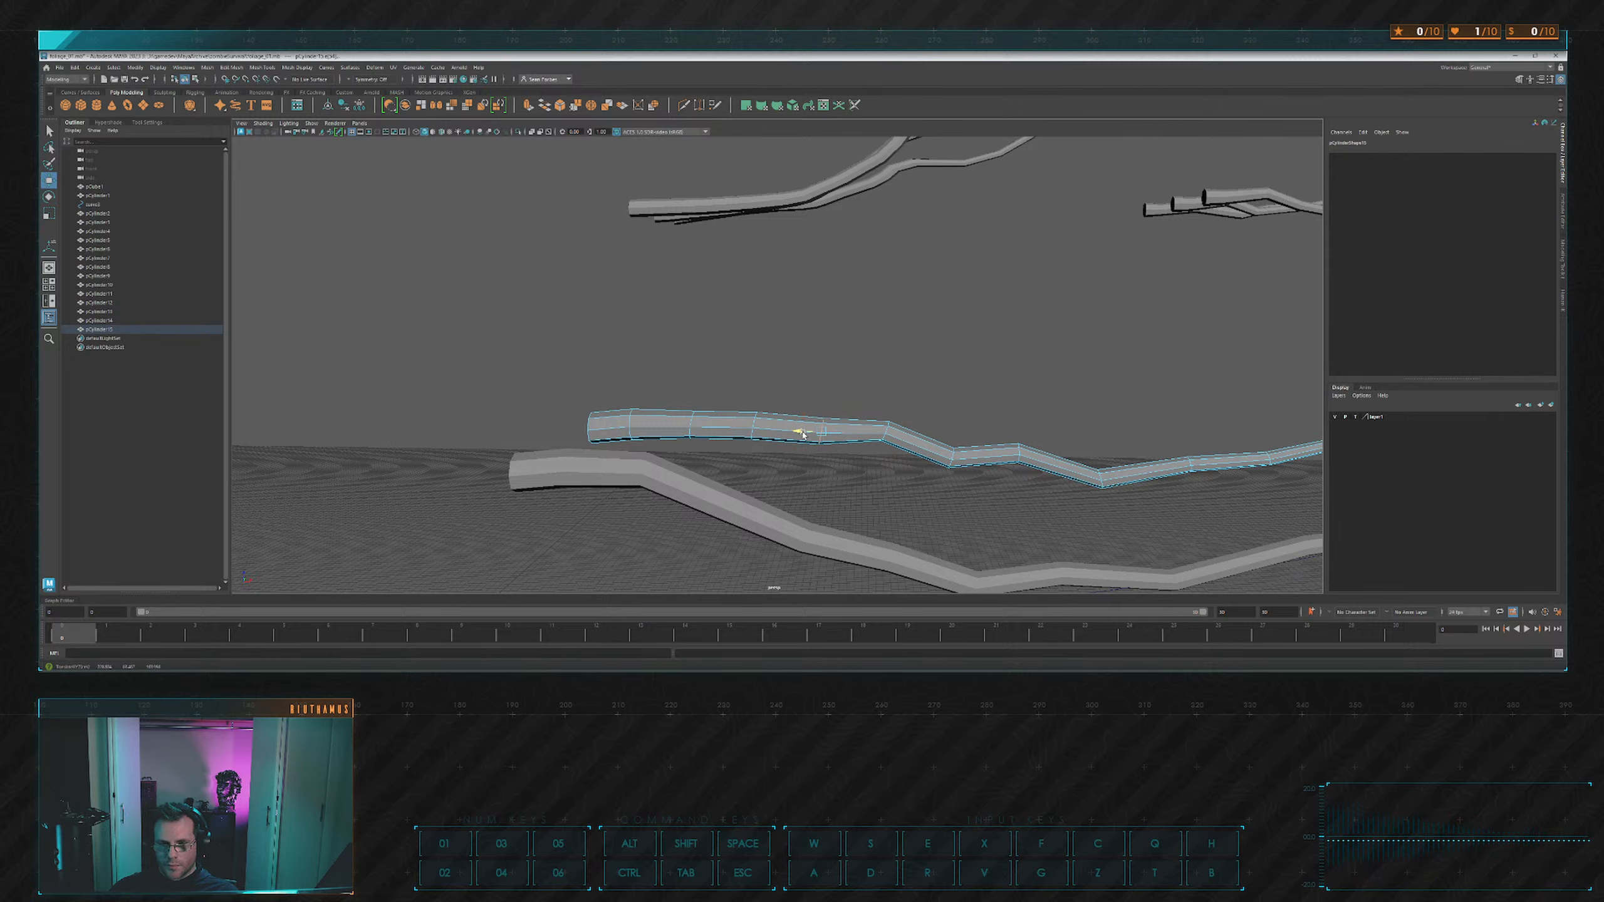
mouse_move(814, 436)
alt+mouse_down()
mouse_move(823, 447)
mouse_move(795, 448)
alt+mouse_up()
Shift edge loops in the duplicated branch's middle section sideways to create stronger bends.
click(830, 416)
click(784, 378)
drag(791, 376, 809, 382)
alt+drag(830, 444, 781, 413)
click(780, 419)
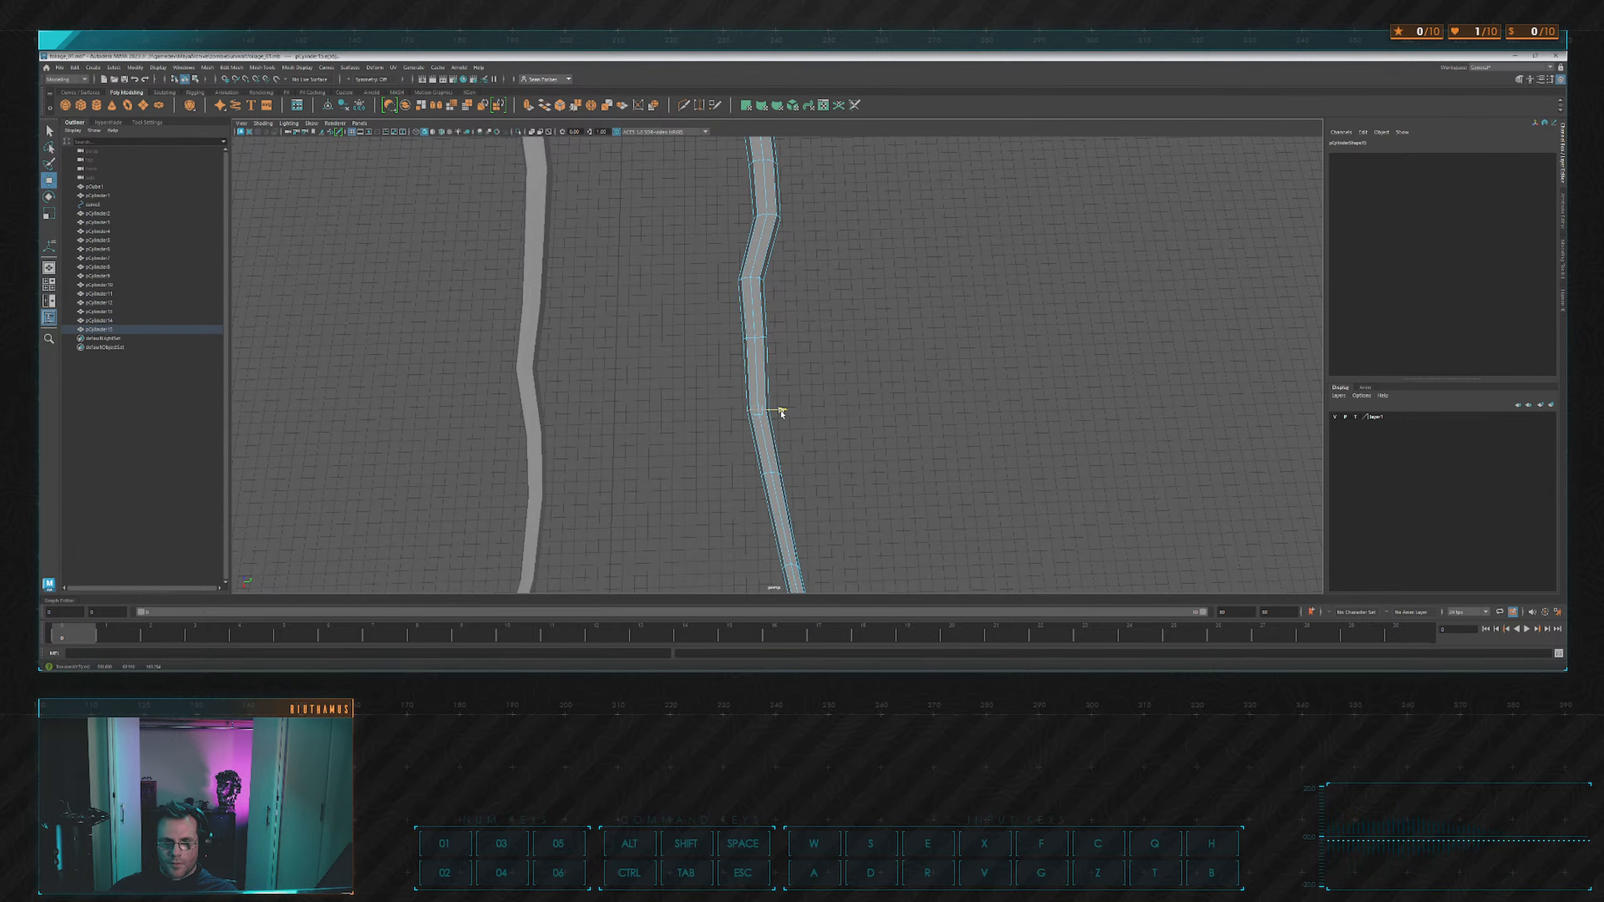
Rotate and reposition the next two edge loops toward the duplicated branch's tip to follow the new bend.
click(774, 473)
key(e)
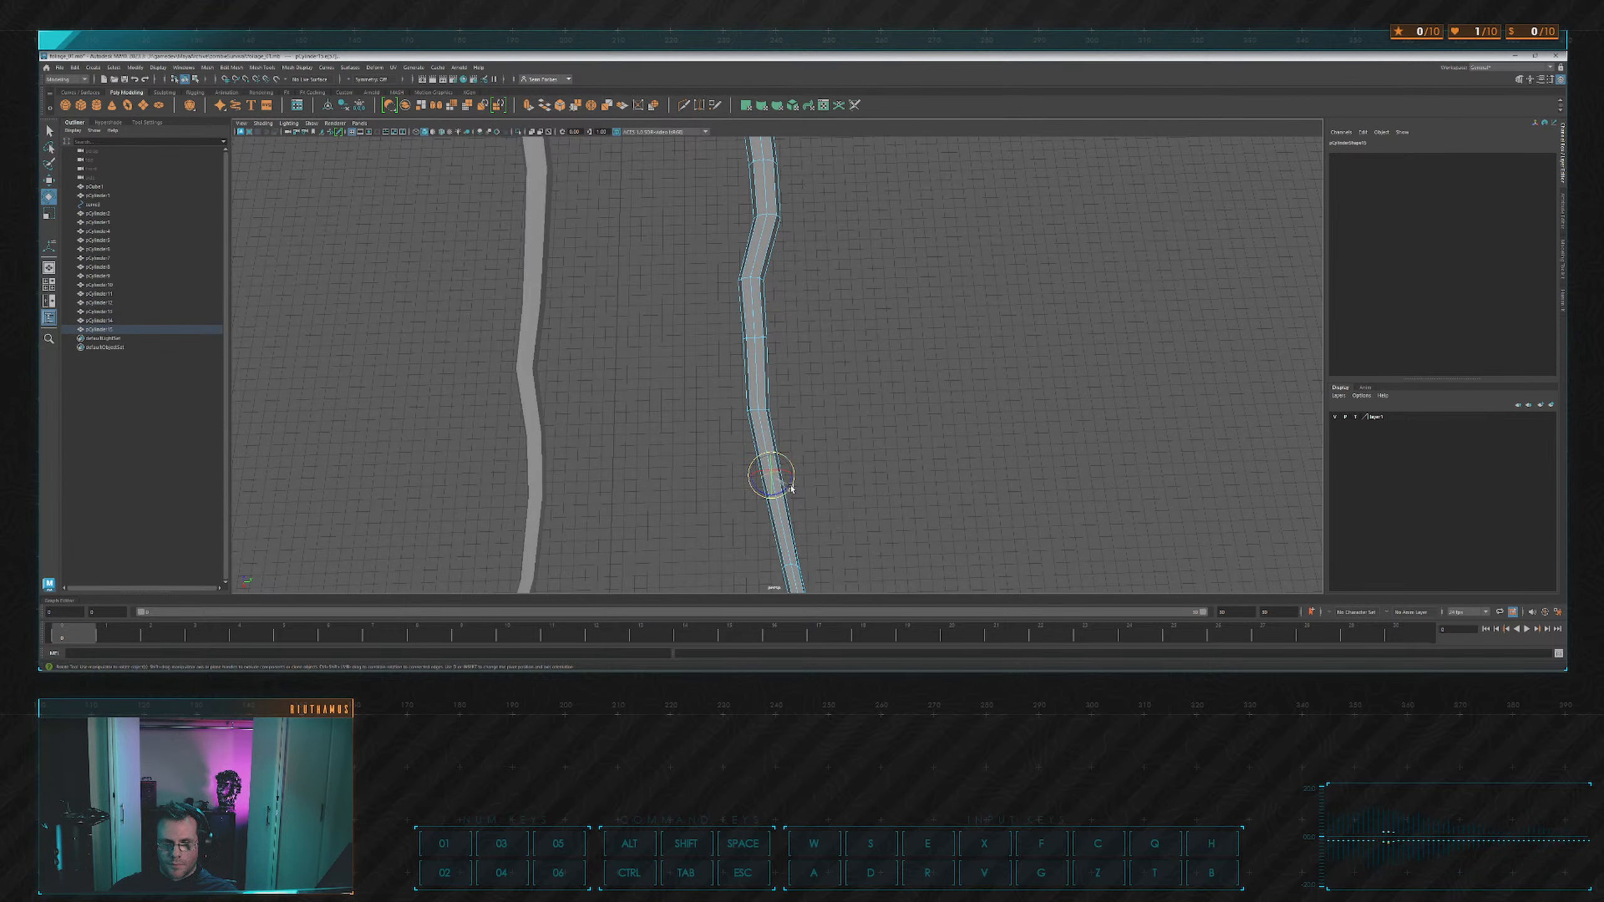
key(w)
alt+drag(795, 469, 827, 369)
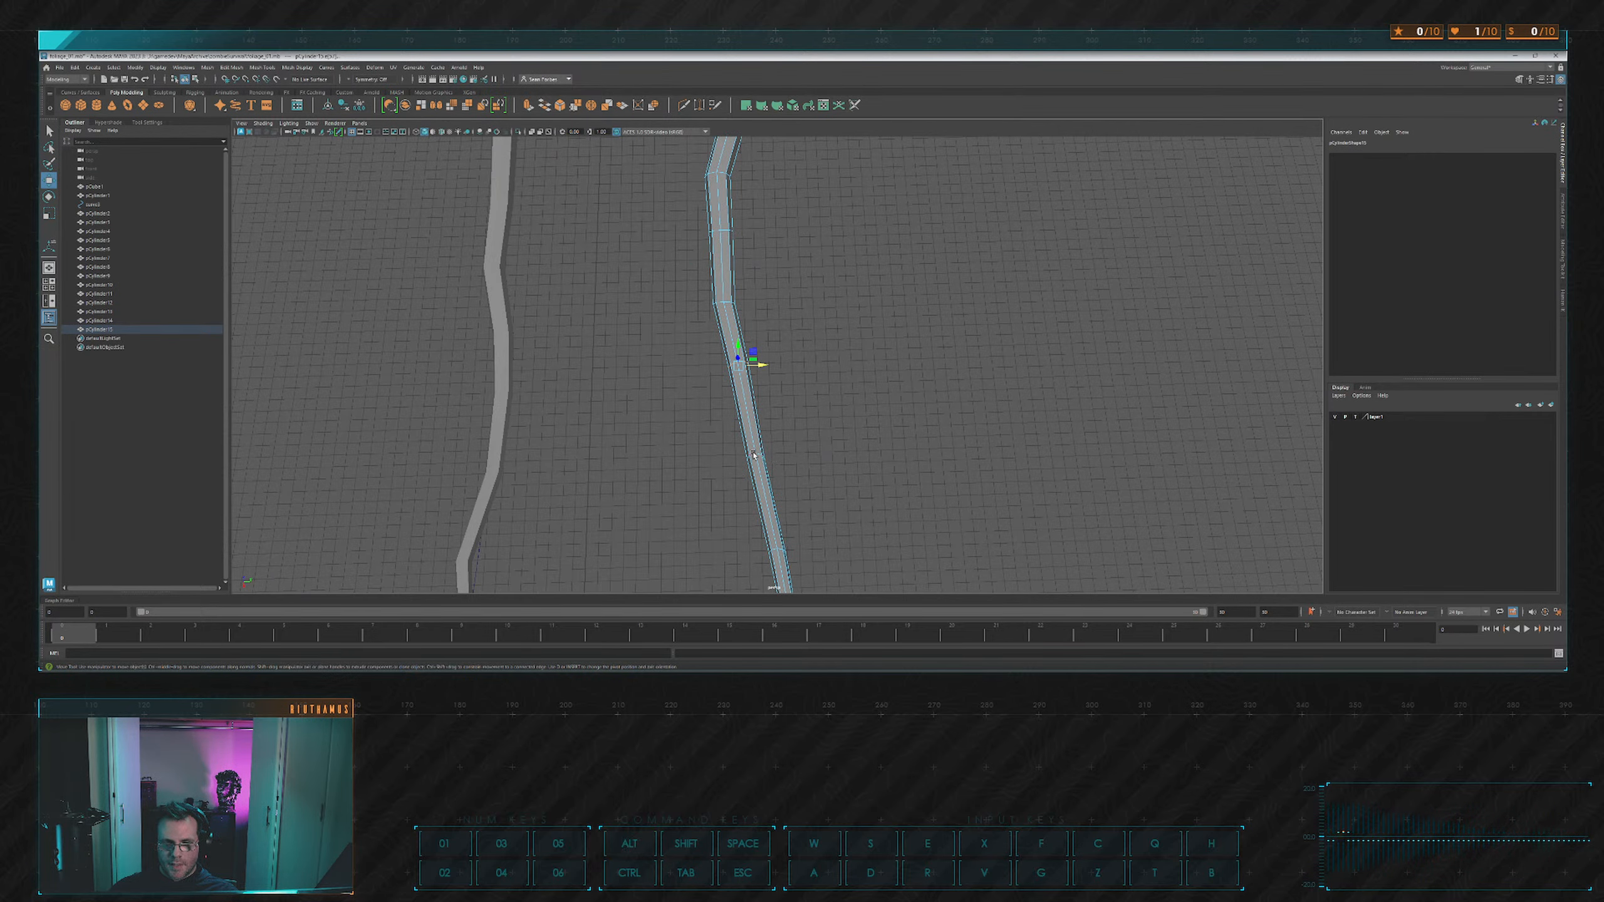
key(e)
key(w)
alt+drag(777, 455, 856, 382)
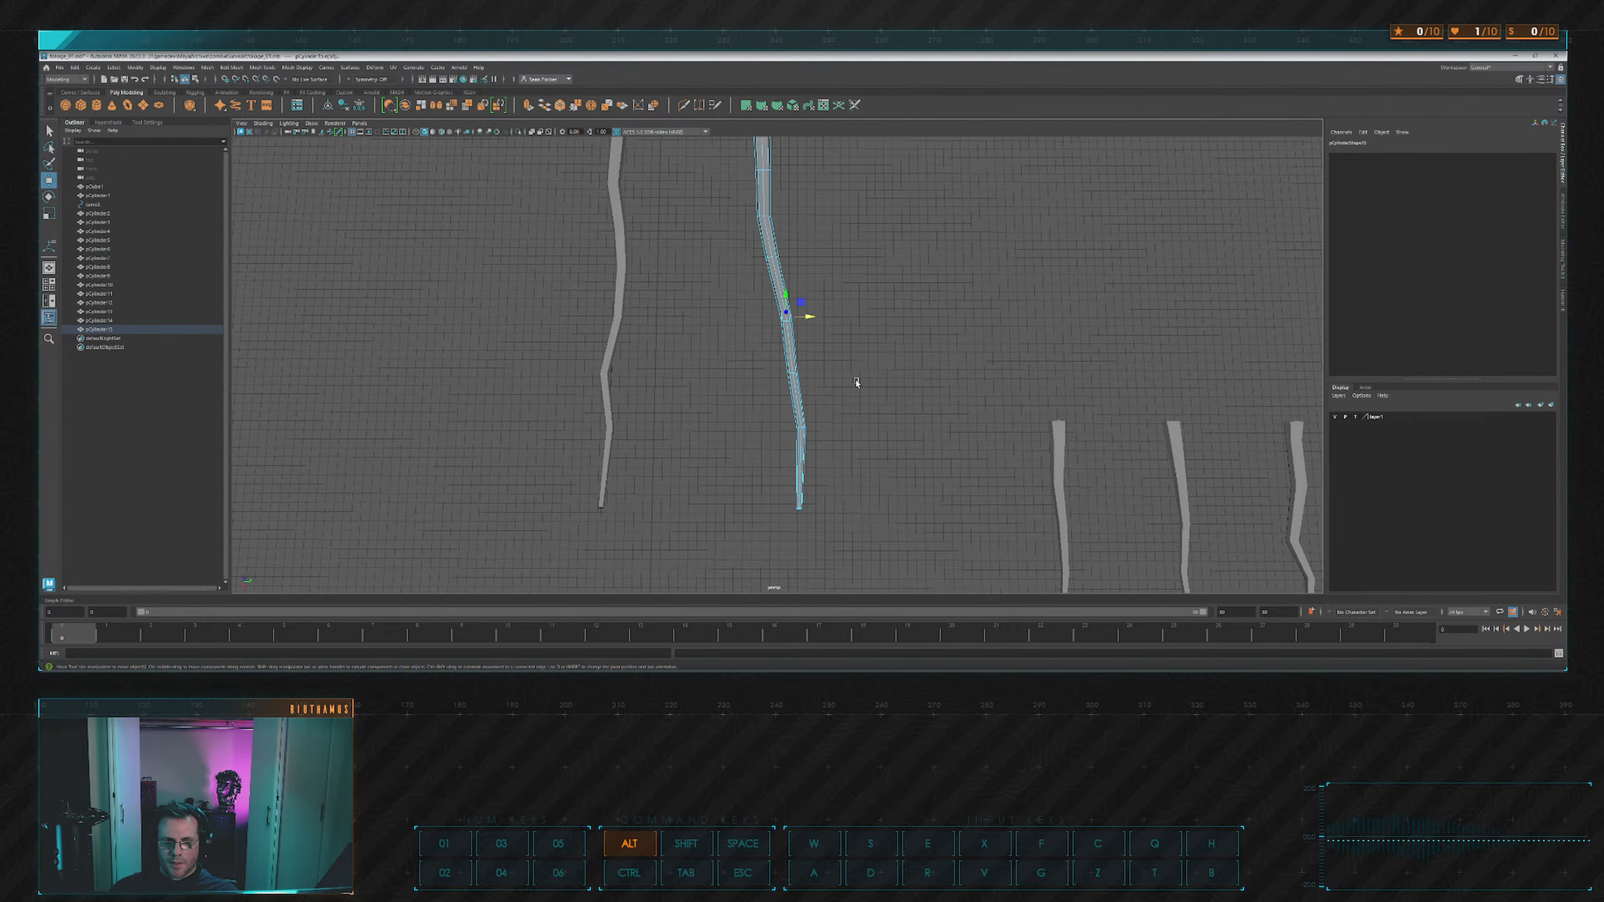
Move the last edge loops before the duplicated branch's tip sideways in opposite directions and clear the selection.
scroll(796, 376, up, 5)
click(814, 384)
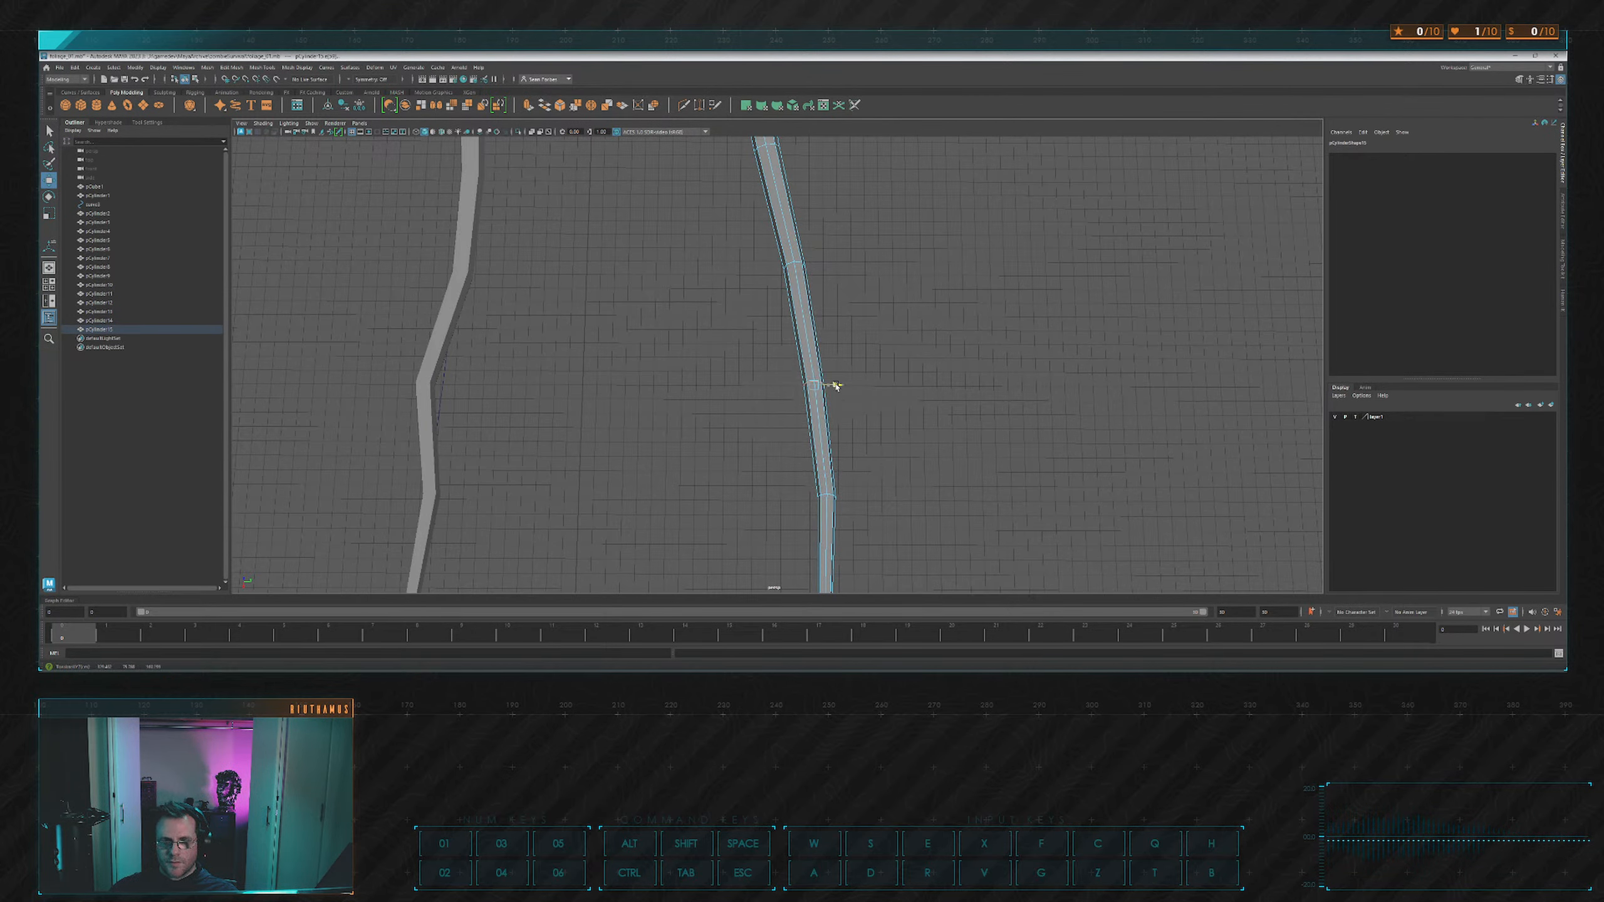
drag(835, 386, 839, 385)
click(845, 414)
double_click(830, 493)
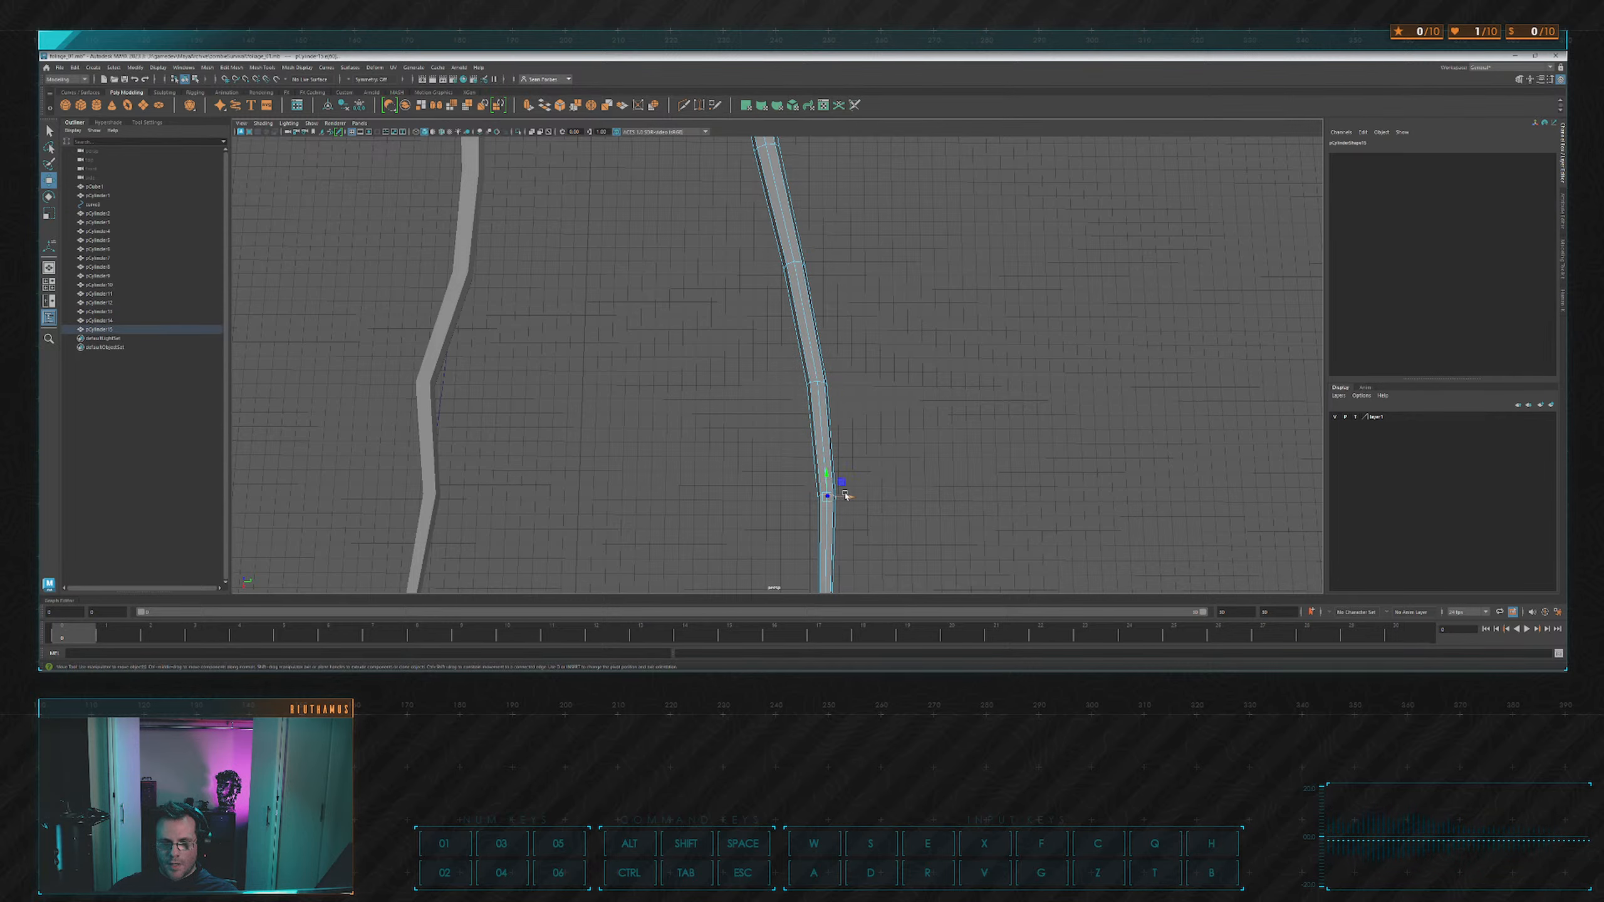
drag(850, 497, 840, 496)
scroll(814, 442, down, 5)
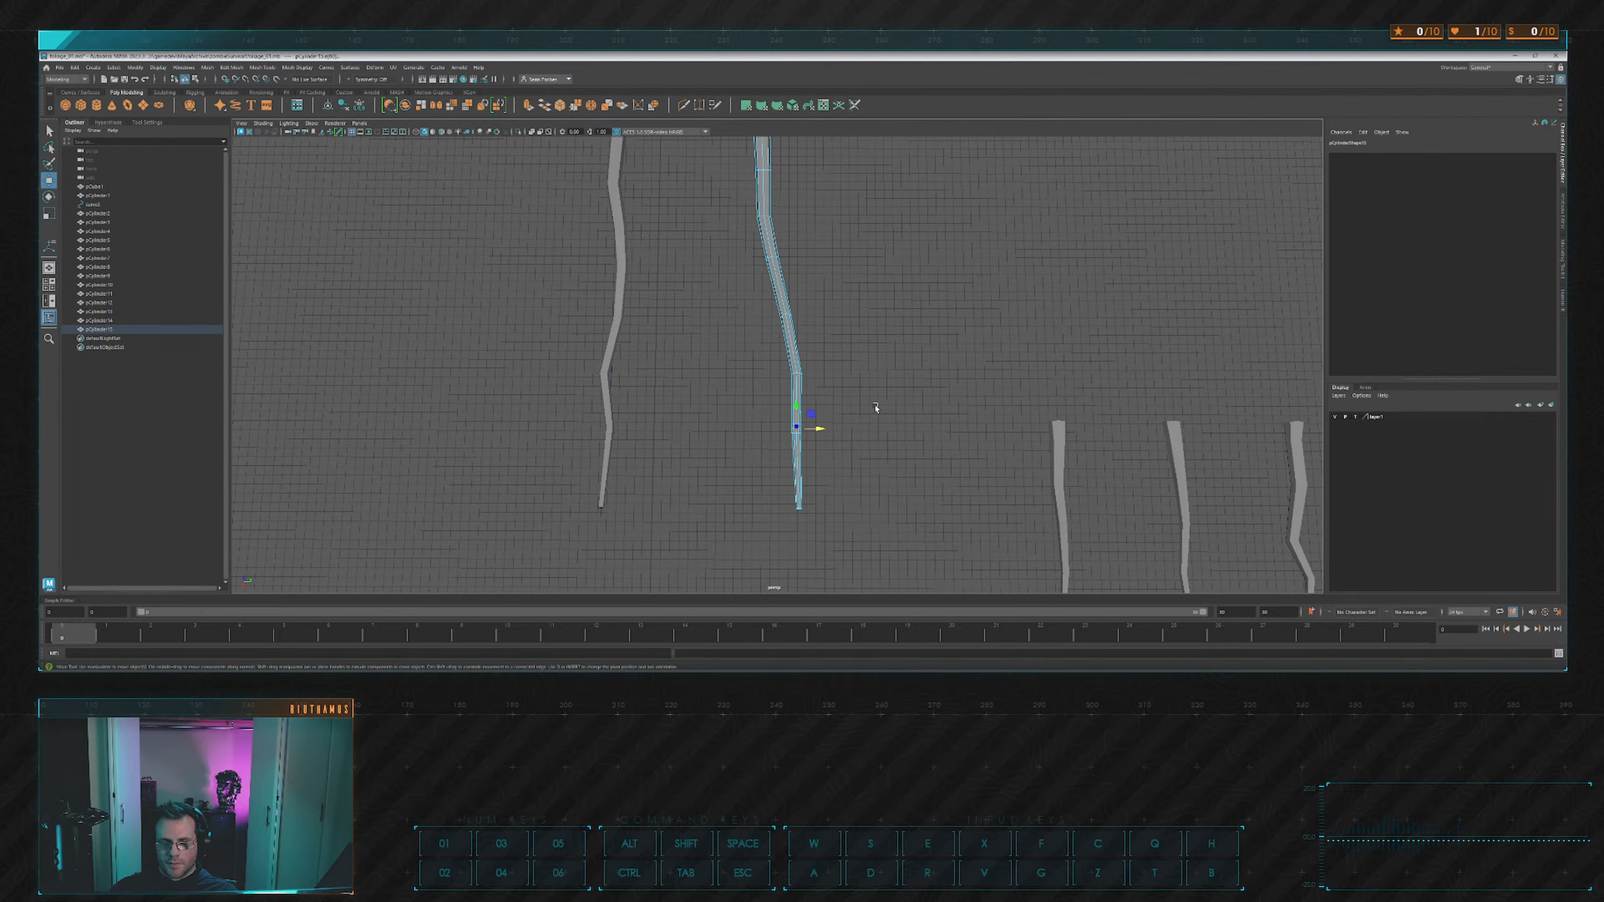
click(877, 349)
scroll(878, 354, down, 2)
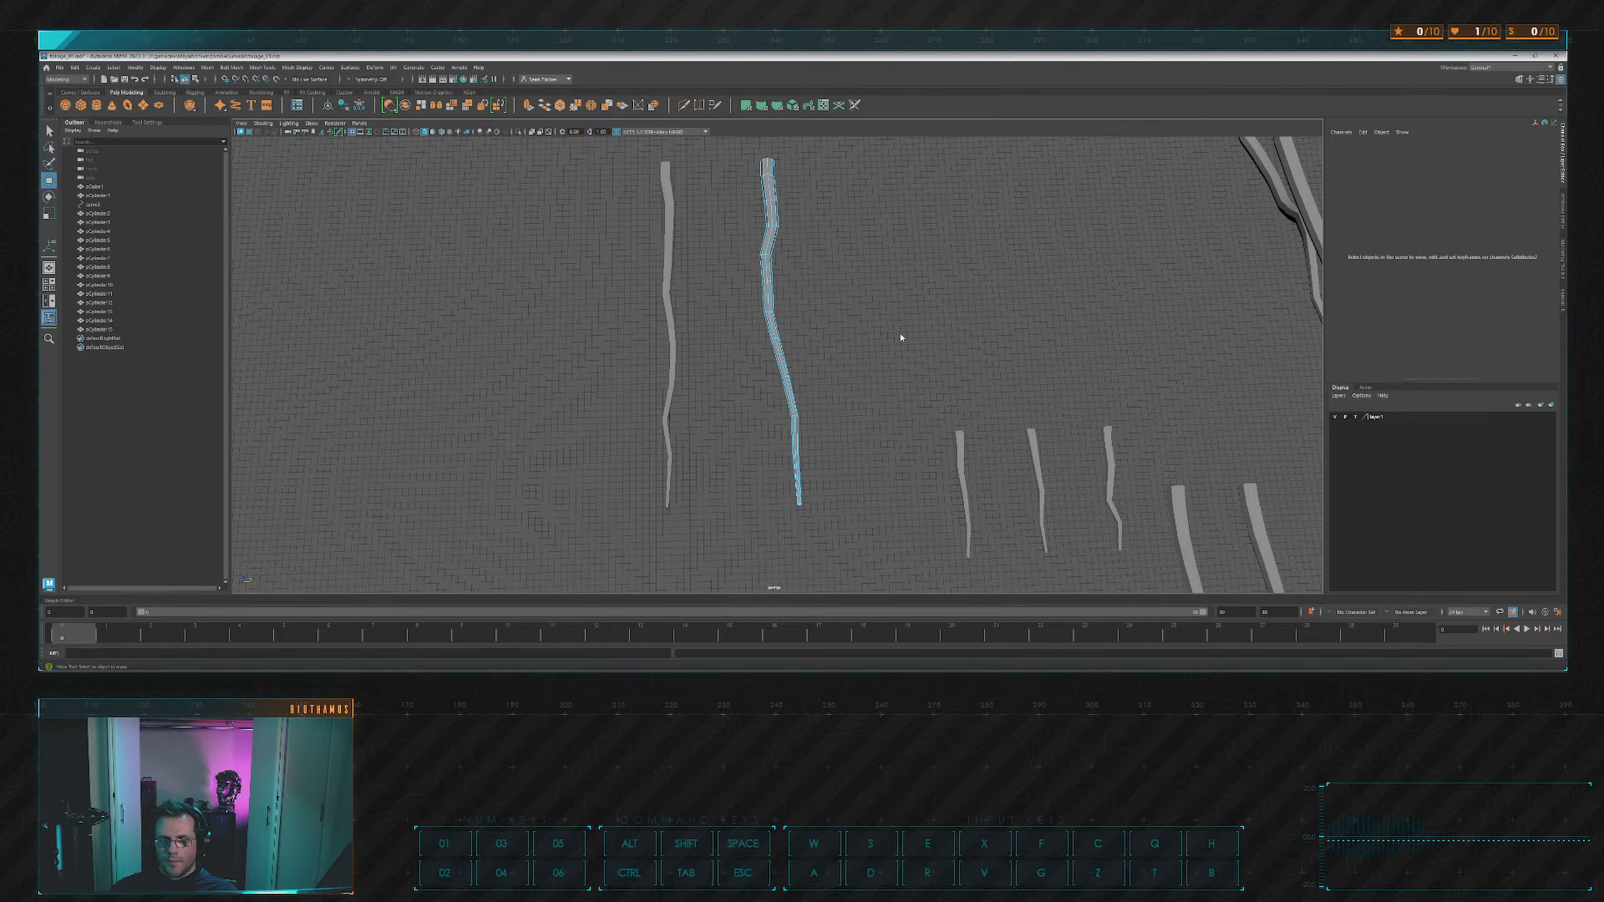
alt+drag(898, 340, 766, 349)
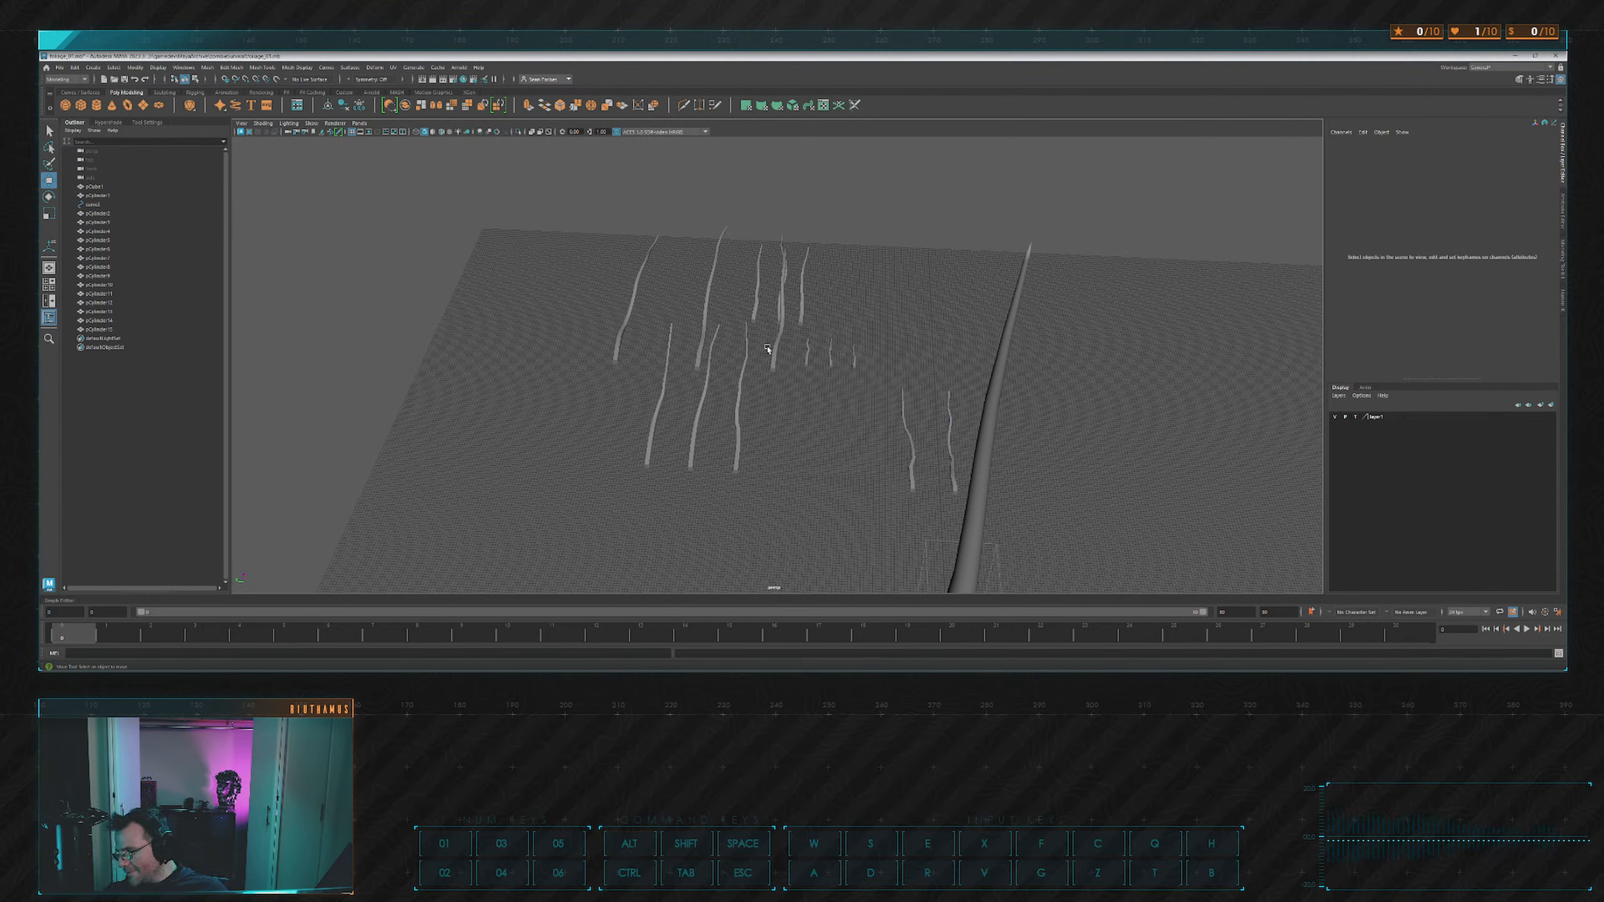